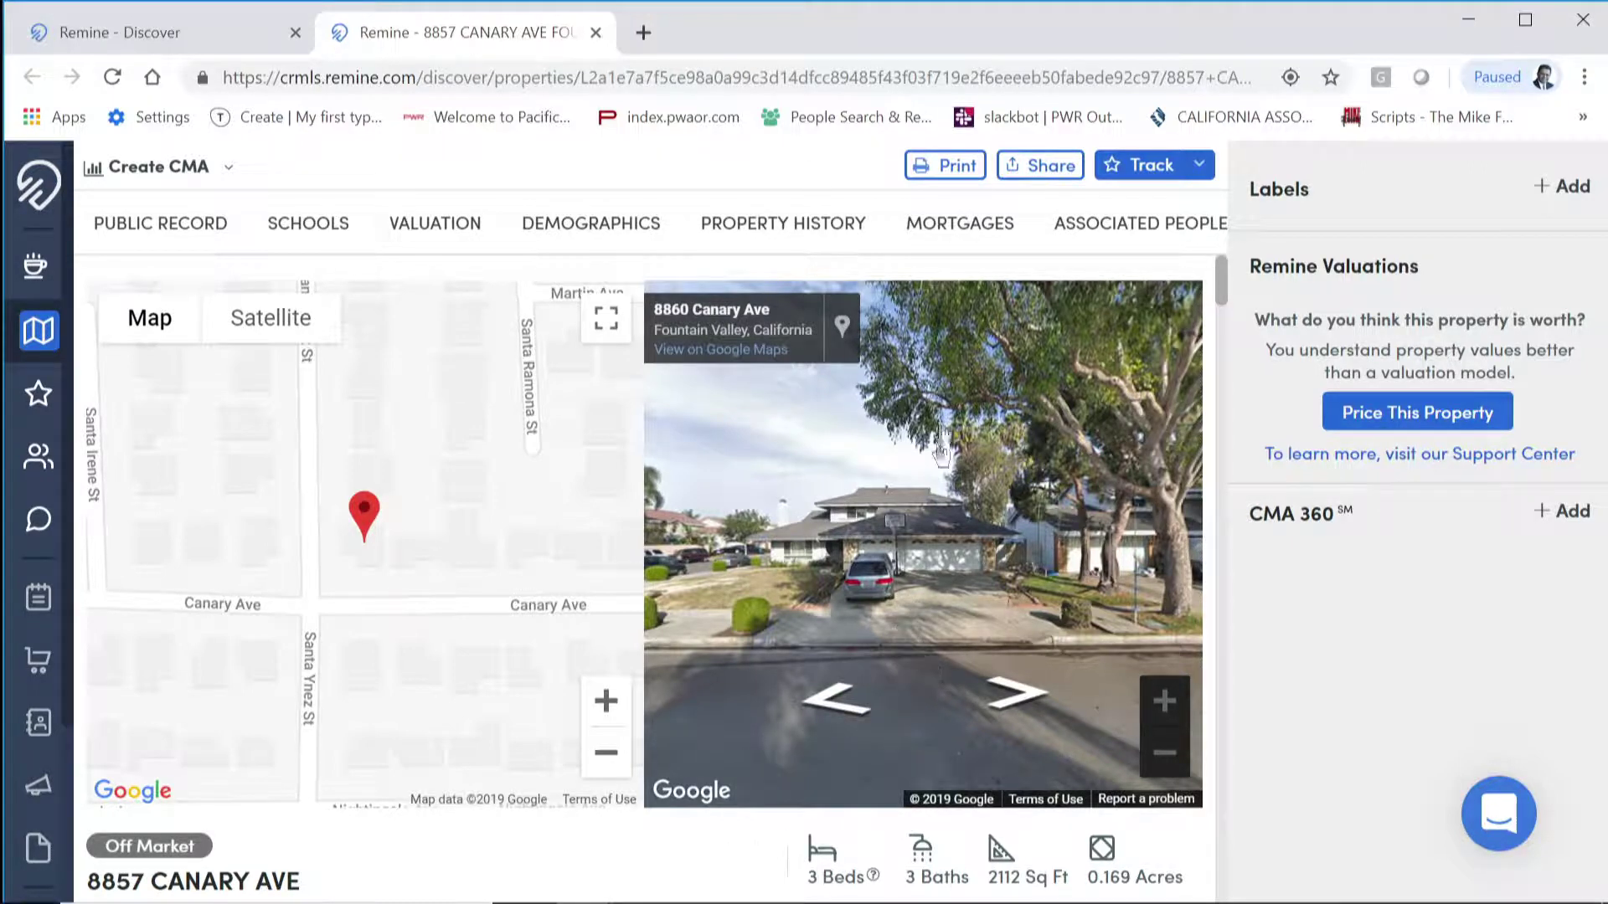
{"action": "left_click", "coordinate": [968, 170]}
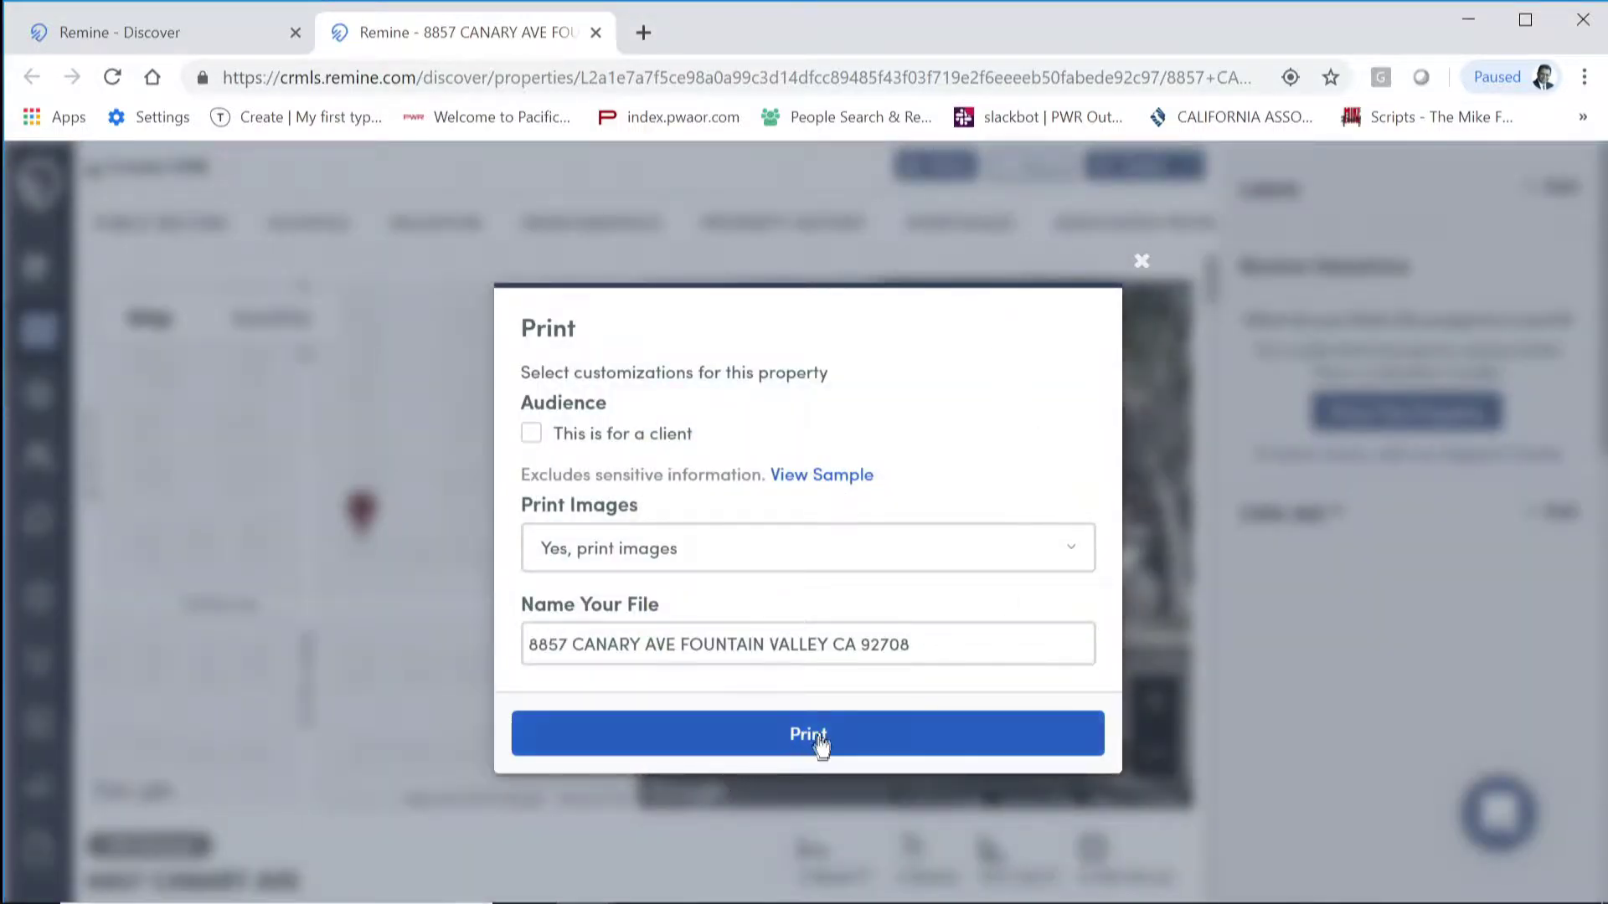
{"action": "left_click", "coordinate": [819, 737]}
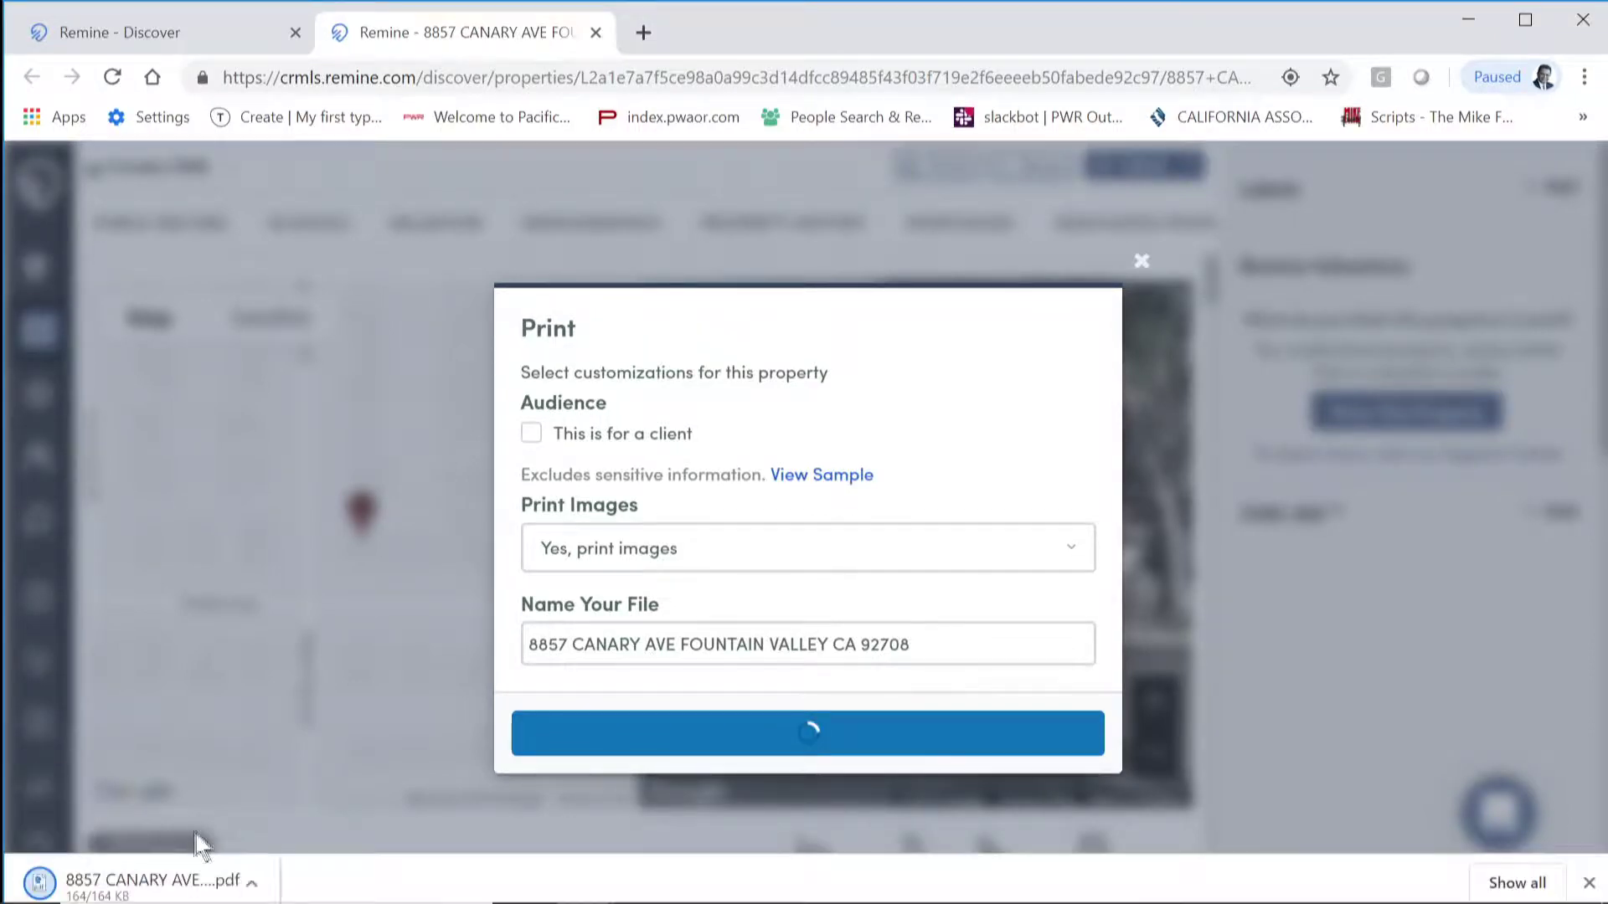
{"action": "left_click", "coordinate": [120, 892]}
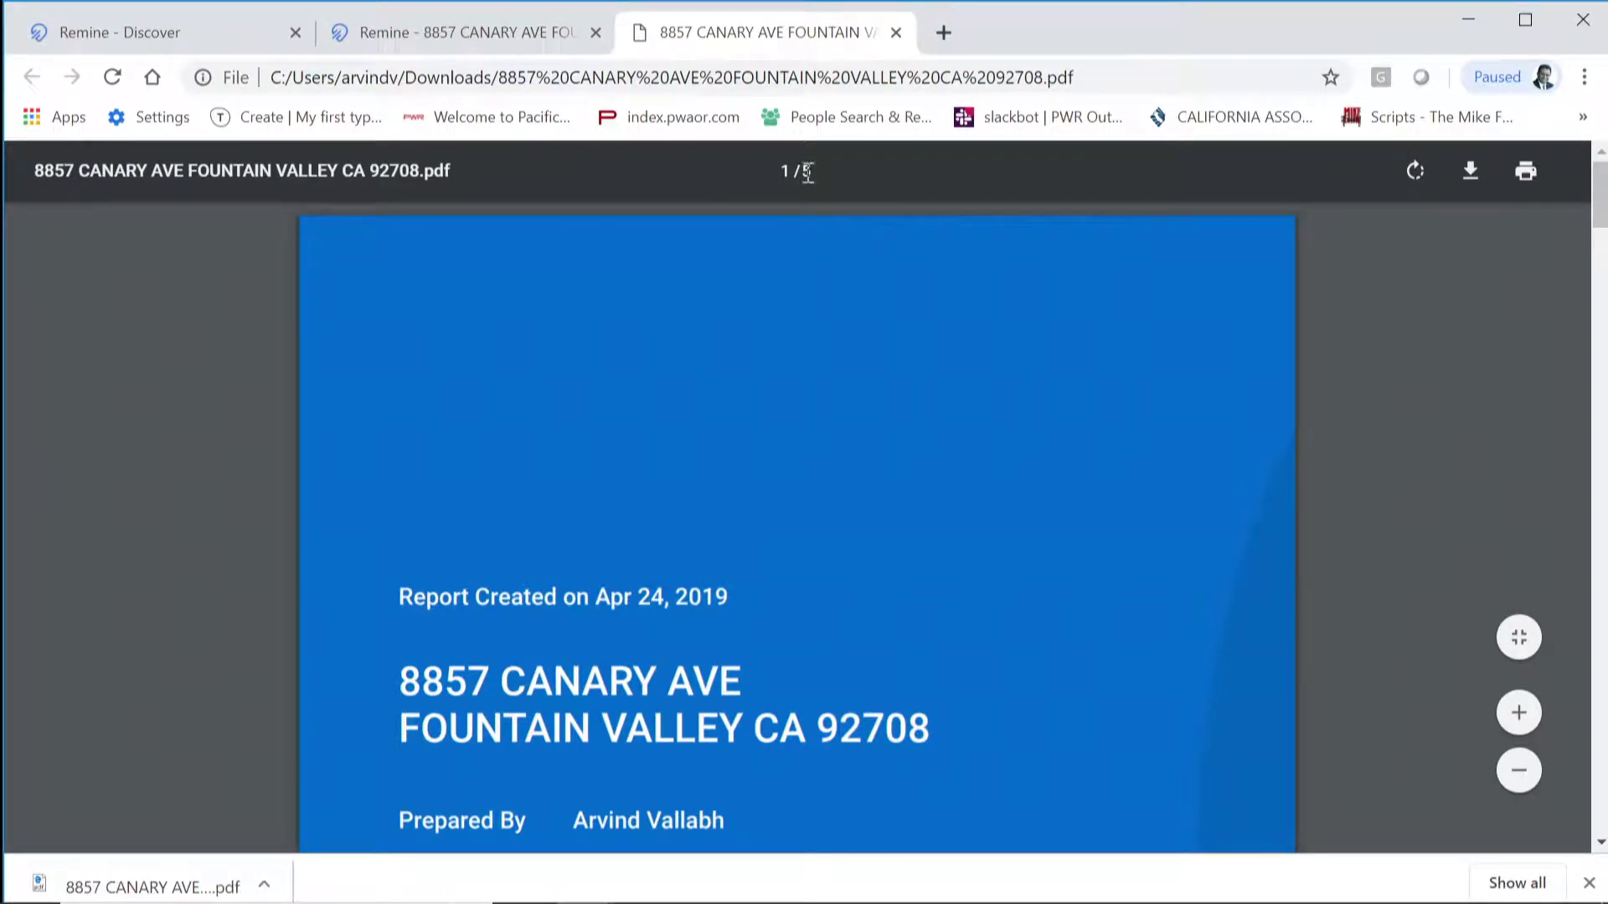
Step: Read the report's Taxes, Active Mortgage, Schools, Valuation and Demographics pages, then zoom in
{"action": "scroll", "coordinate": [1085, 524], "scroll_direction": "down", "scroll_amount": 2}
{"action": "scroll", "coordinate": [1085, 524], "scroll_direction": "down", "scroll_amount": 10}
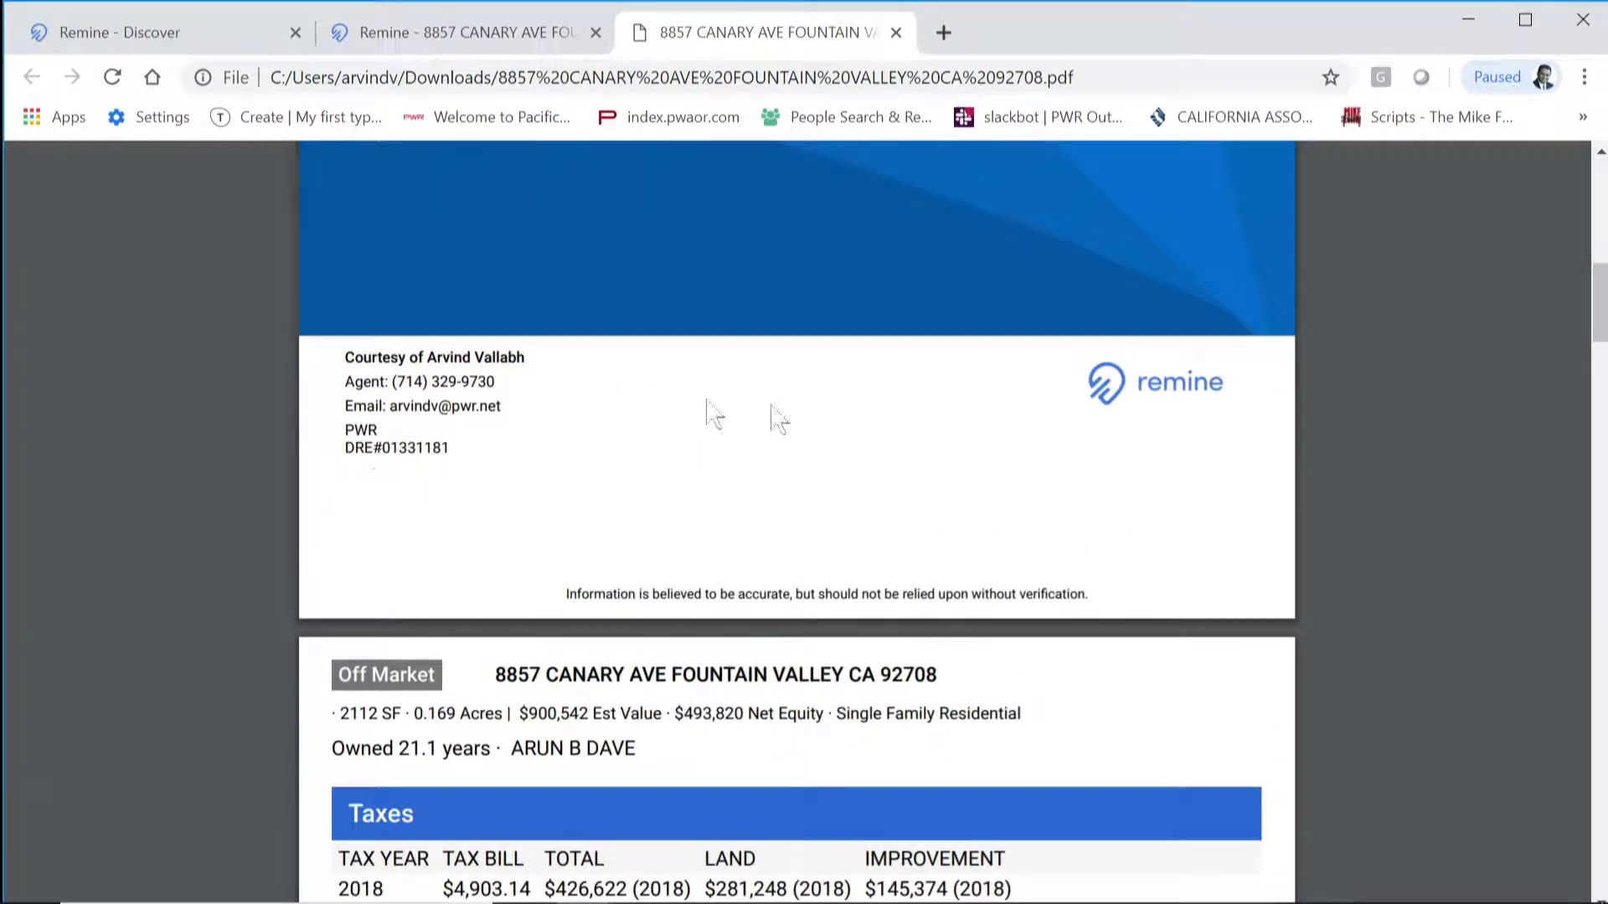
{"action": "scroll", "coordinate": [1055, 535], "scroll_direction": "down", "scroll_amount": 2}
{"action": "scroll", "coordinate": [1055, 535], "scroll_direction": "down", "scroll_amount": 3}
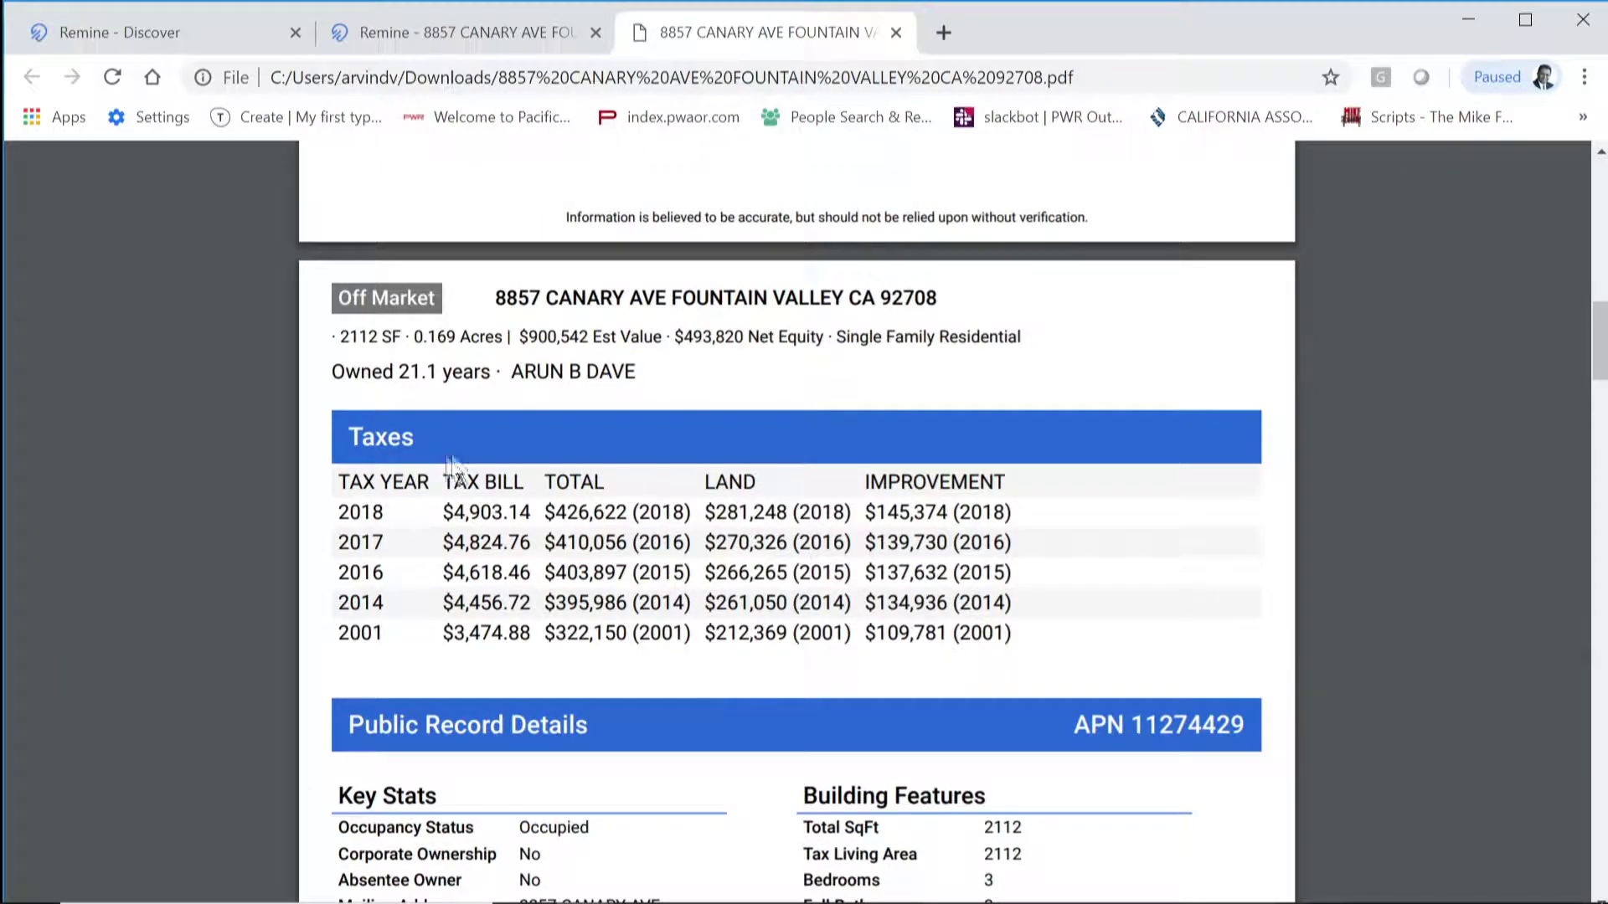
{"action": "scroll", "coordinate": [719, 708], "scroll_direction": "down", "scroll_amount": 2}
{"action": "scroll", "coordinate": [718, 707], "scroll_direction": "down", "scroll_amount": 12}
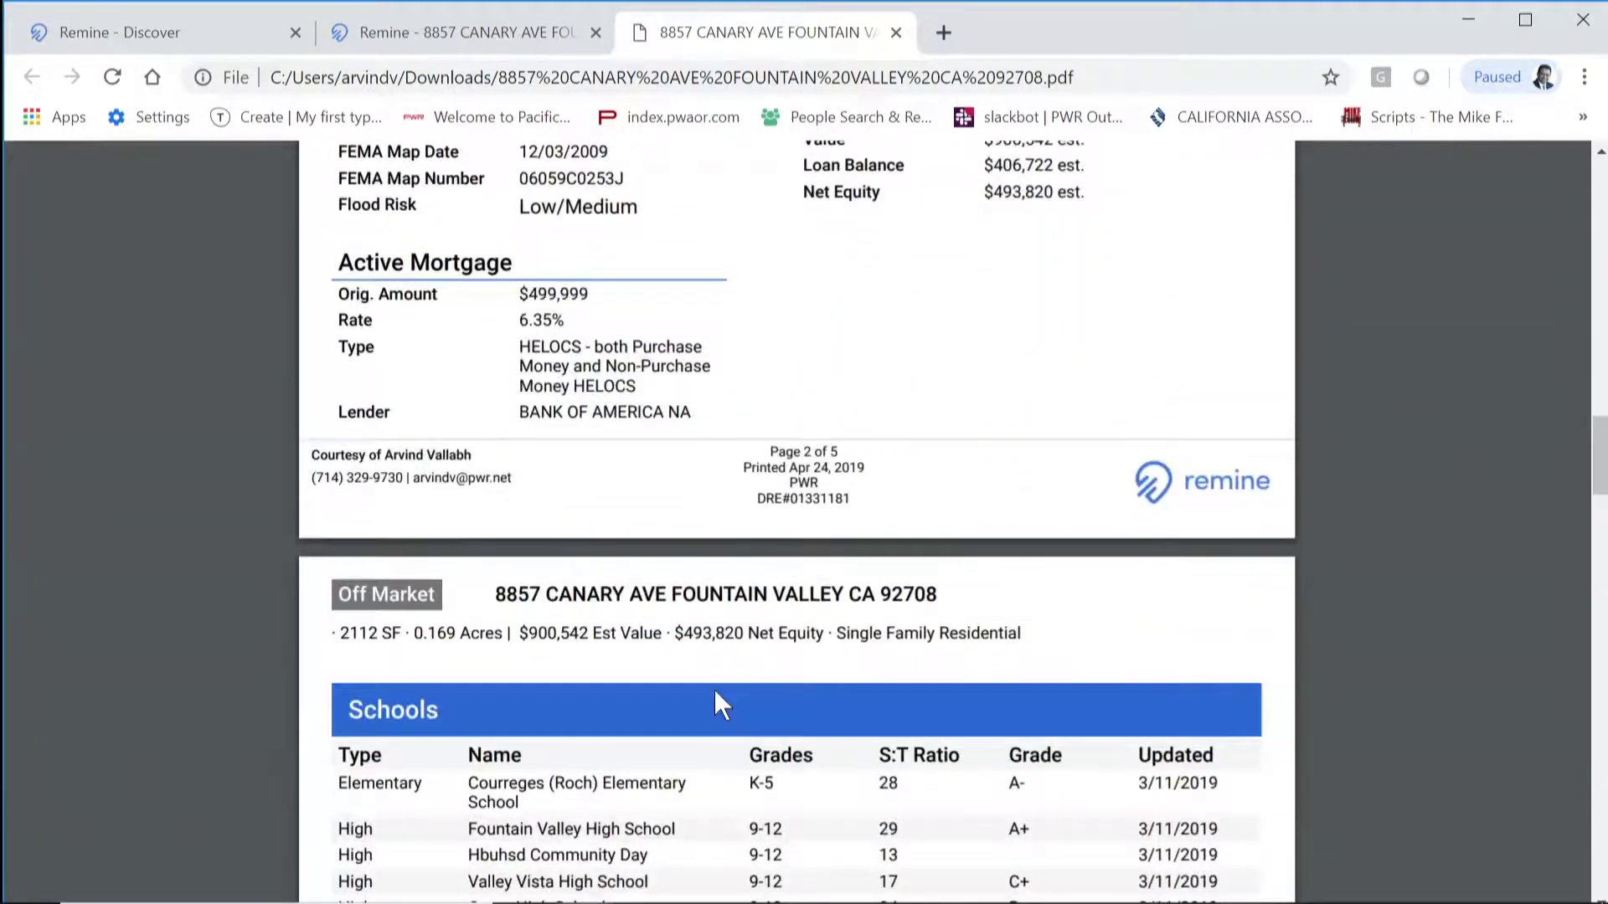
{"action": "scroll", "coordinate": [716, 694], "scroll_direction": "down", "scroll_amount": 3}
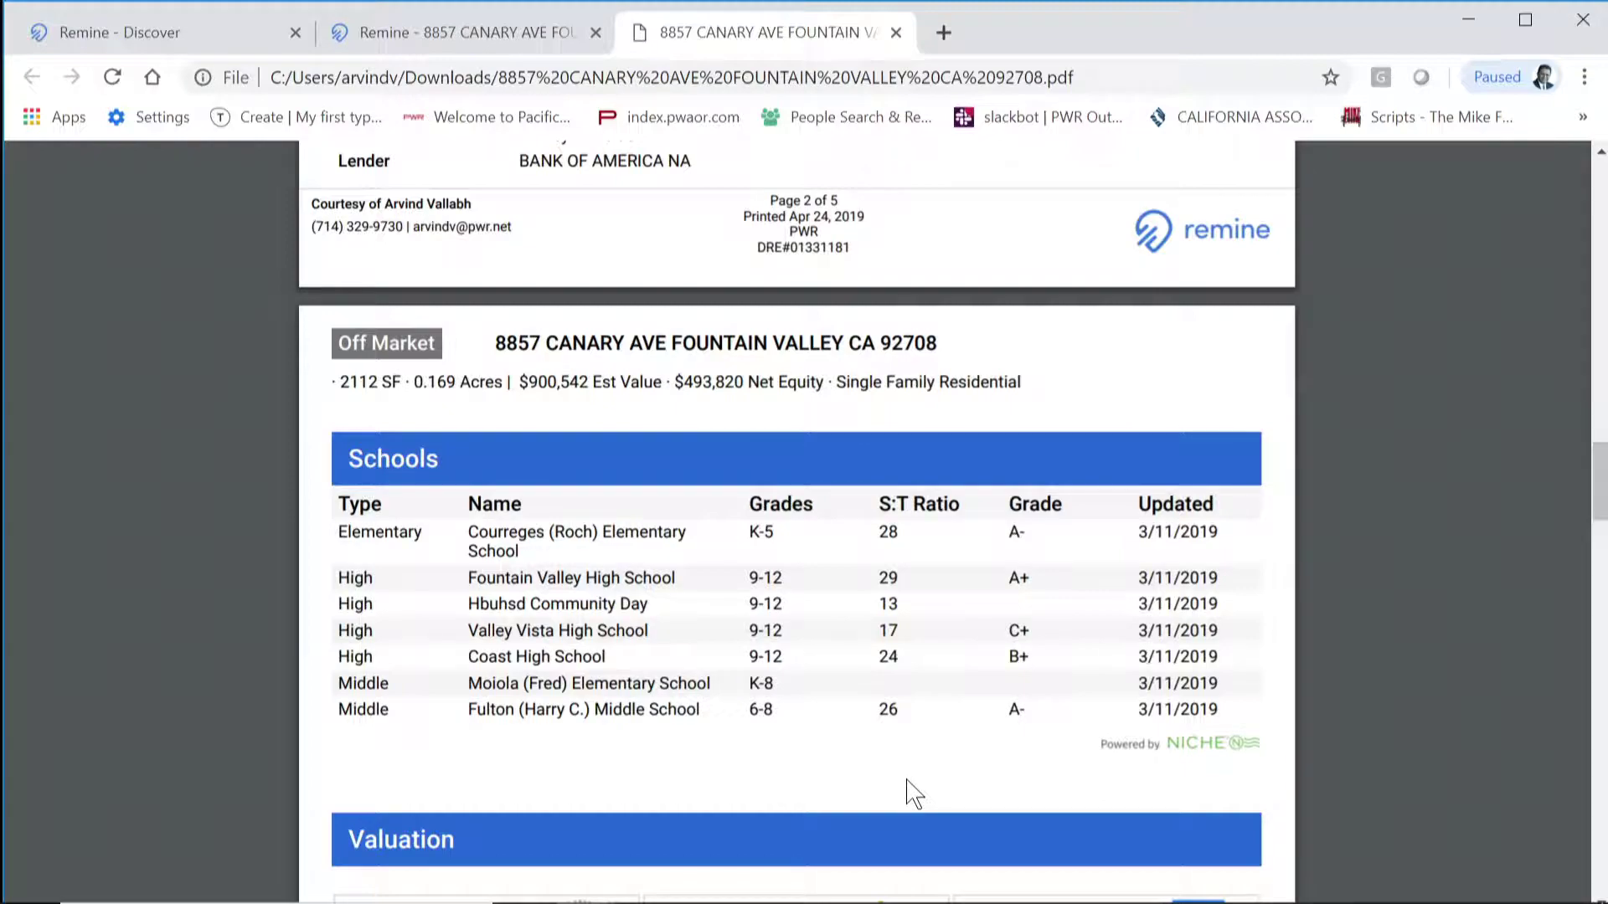
{"action": "scroll", "coordinate": [905, 764], "scroll_direction": "down", "scroll_amount": 1}
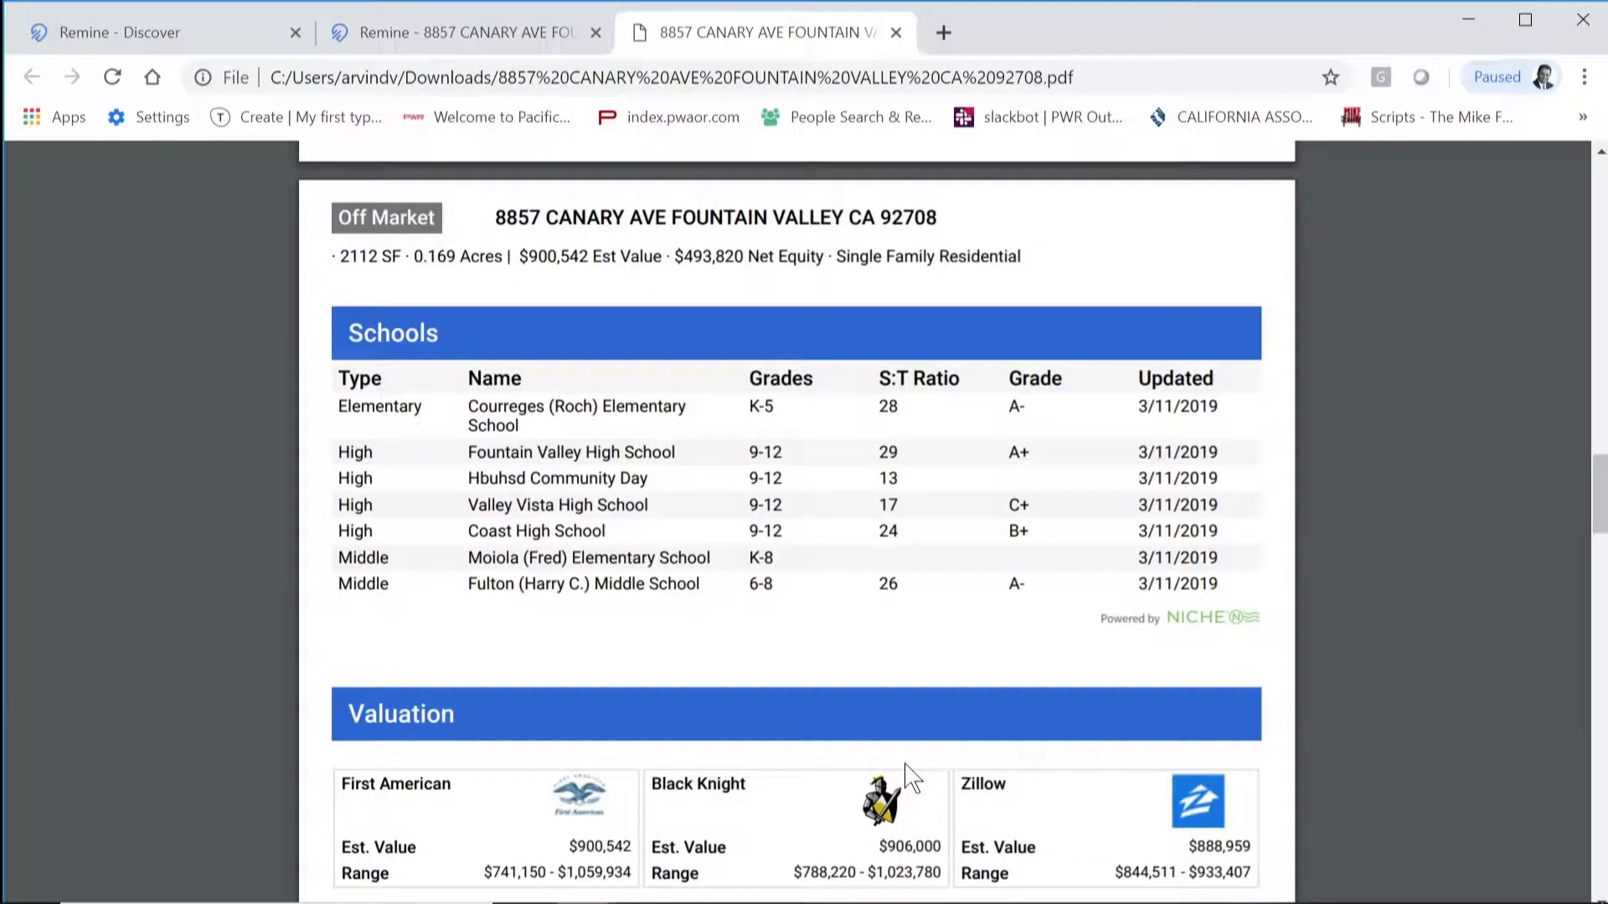
{"action": "scroll", "coordinate": [909, 774], "scroll_direction": "down", "scroll_amount": 3}
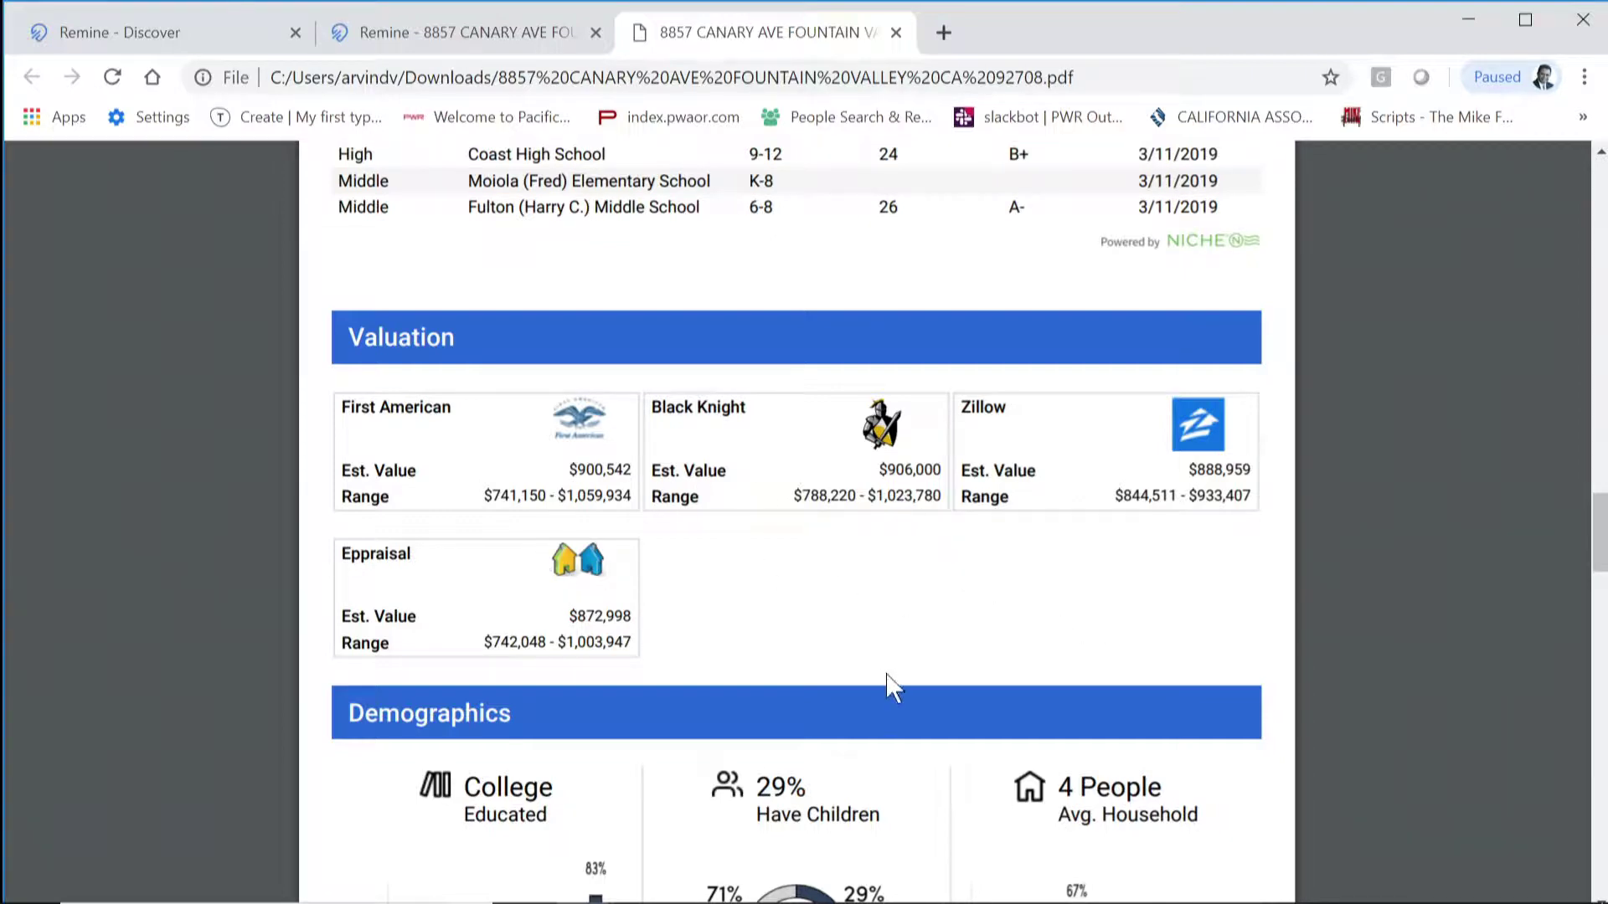
{"action": "scroll", "coordinate": [1250, 628], "scroll_direction": "down", "scroll_amount": 3}
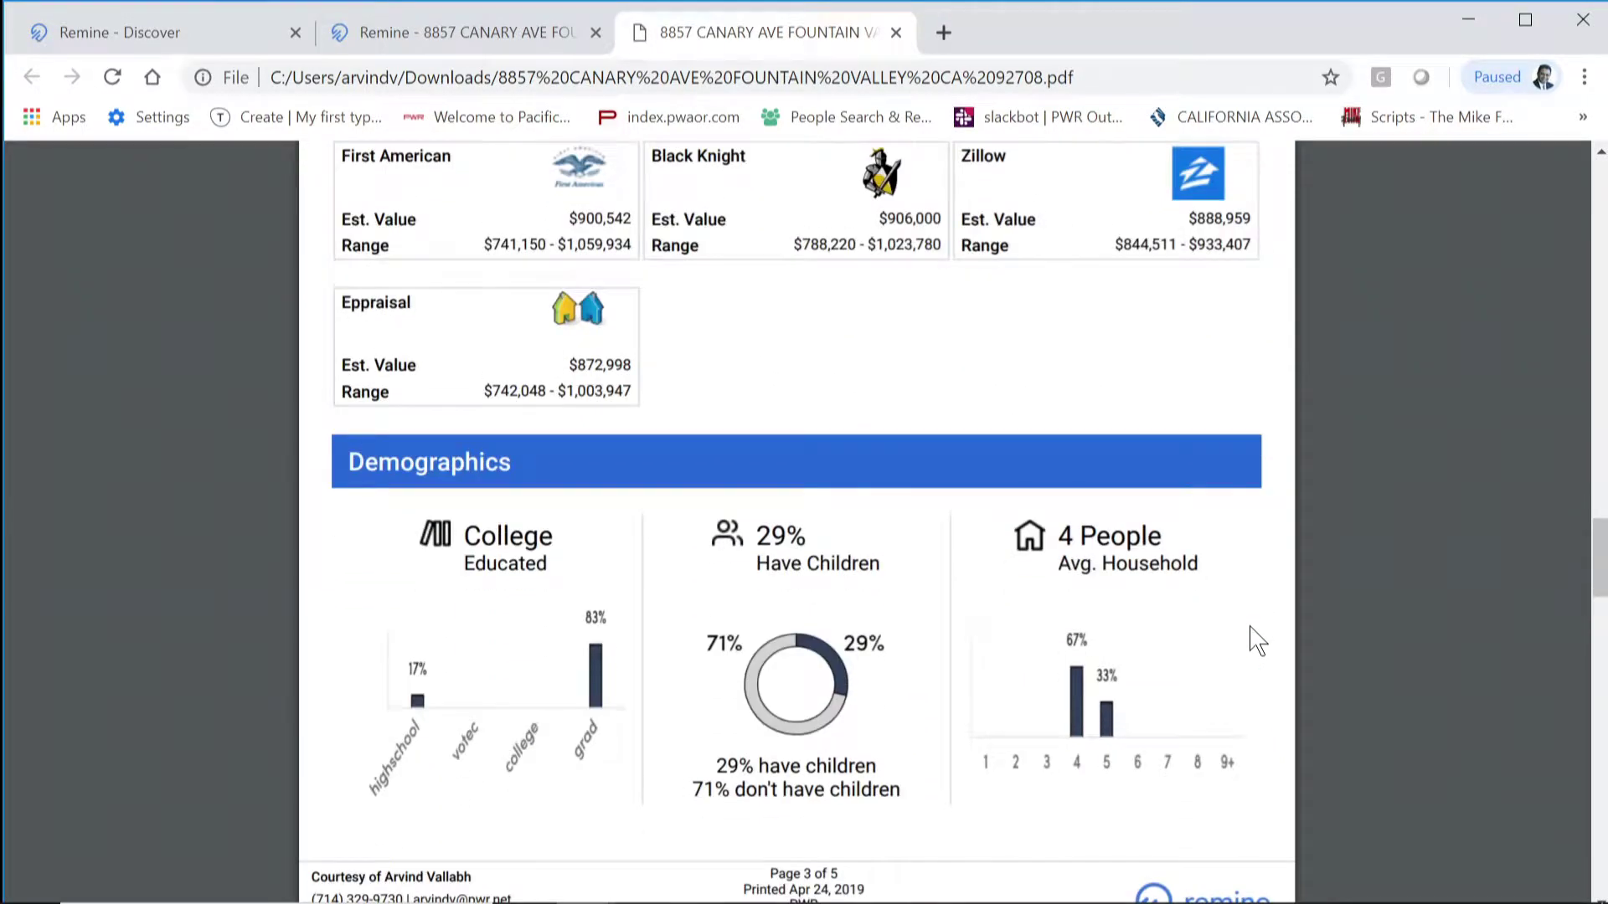
{"action": "scroll", "coordinate": [1256, 641], "scroll_direction": "down", "scroll_amount": 3}
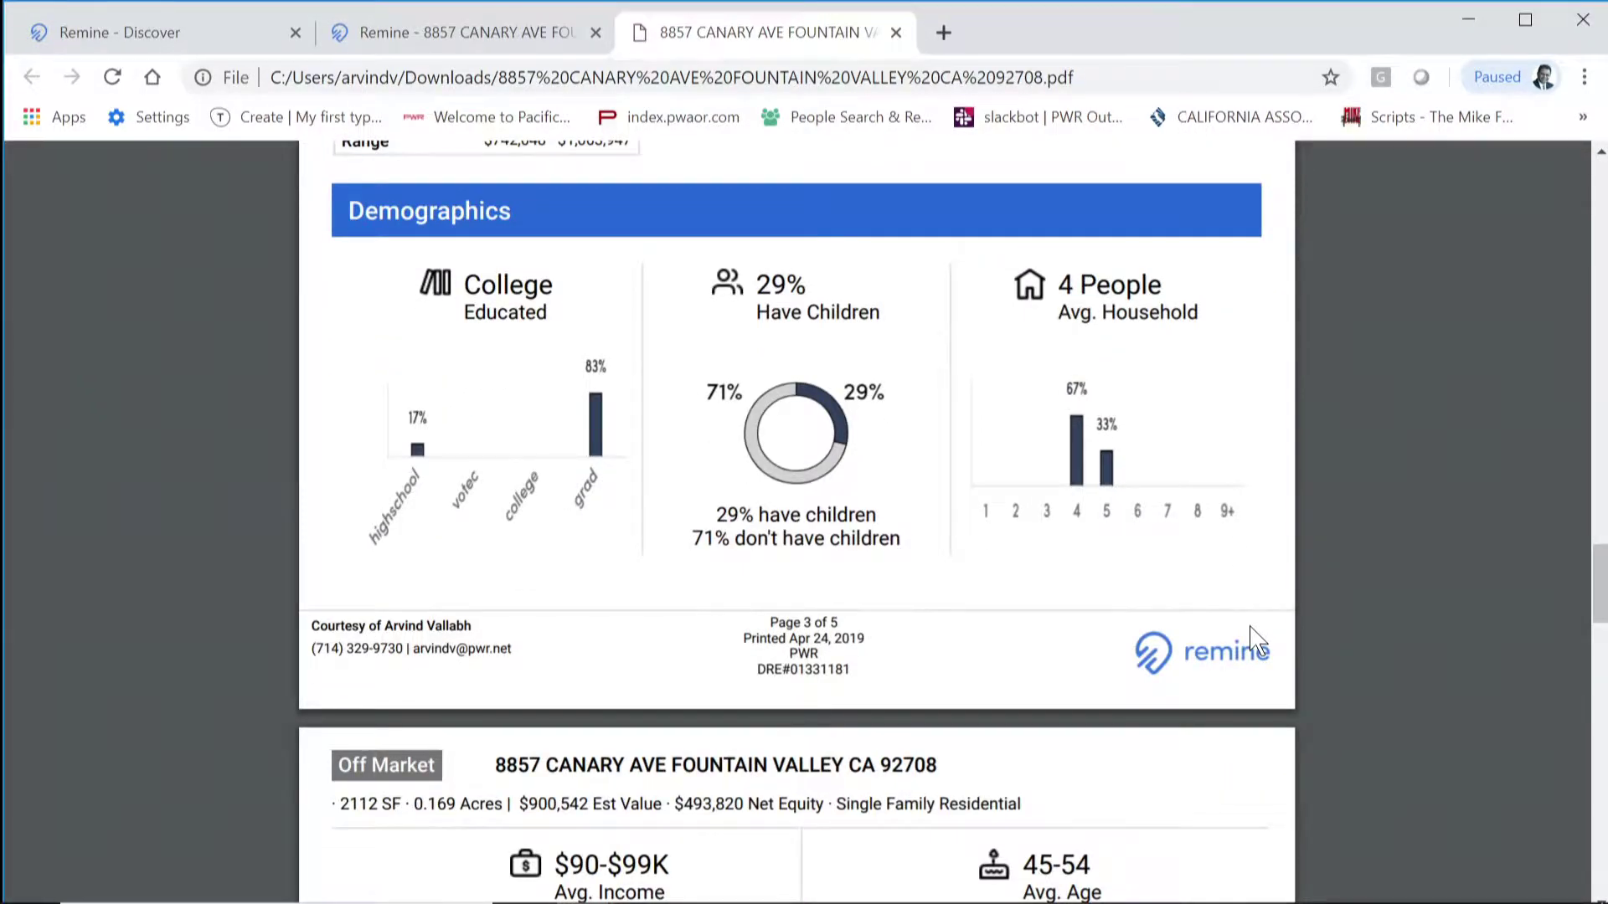
{"action": "key", "text": "ctrl+plus"}
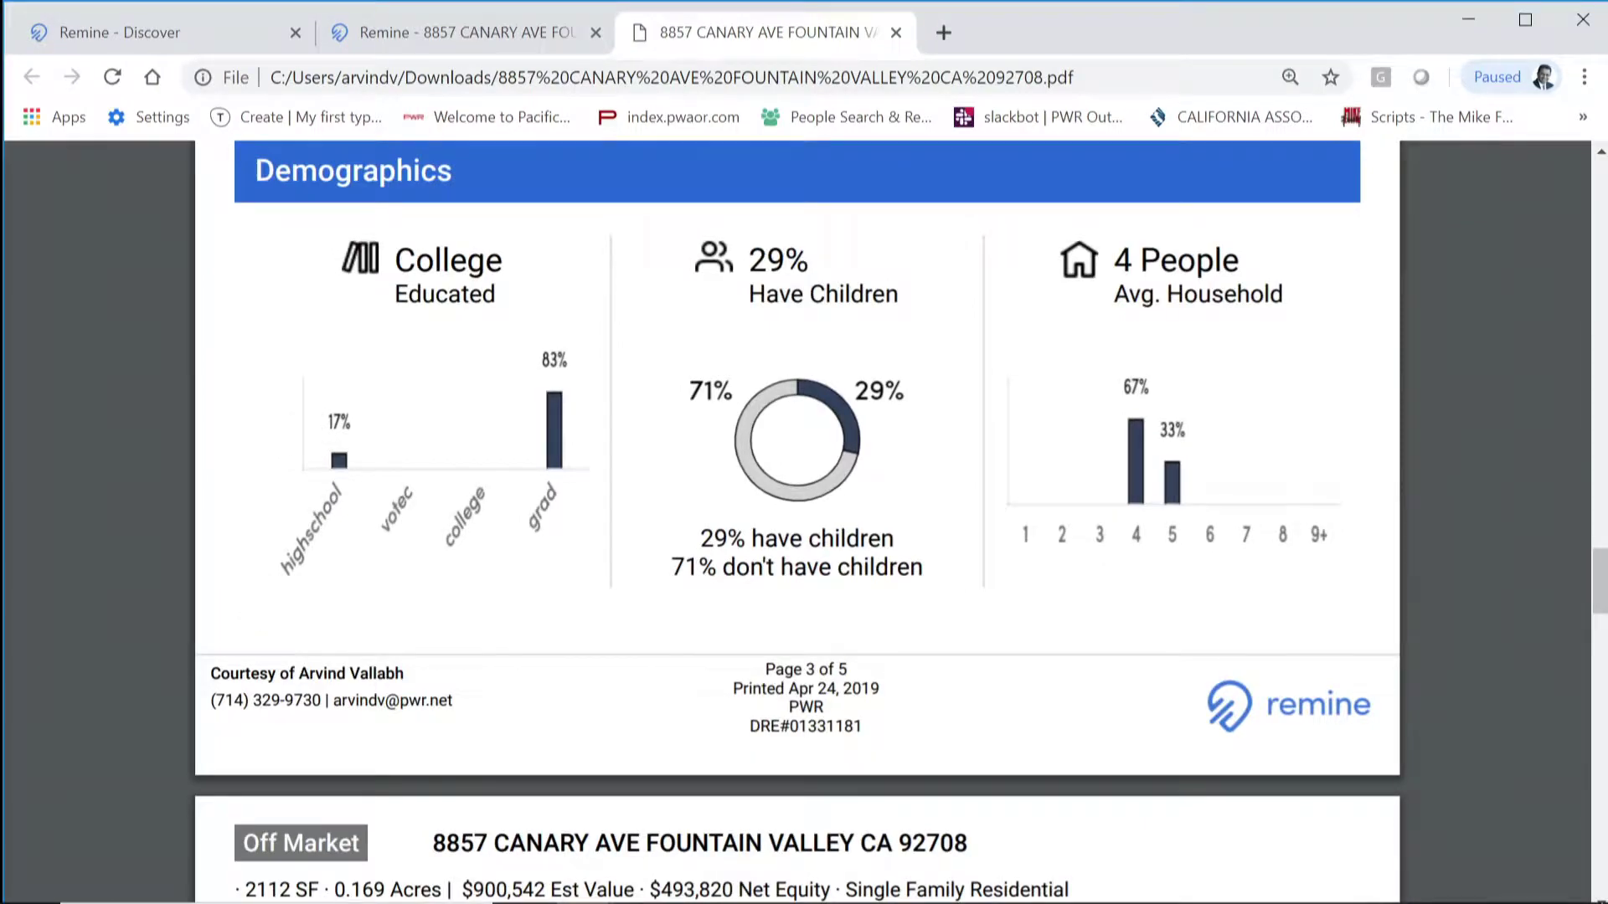
{"action": "scroll", "coordinate": [996, 557], "scroll_direction": "down", "scroll_amount": 6}
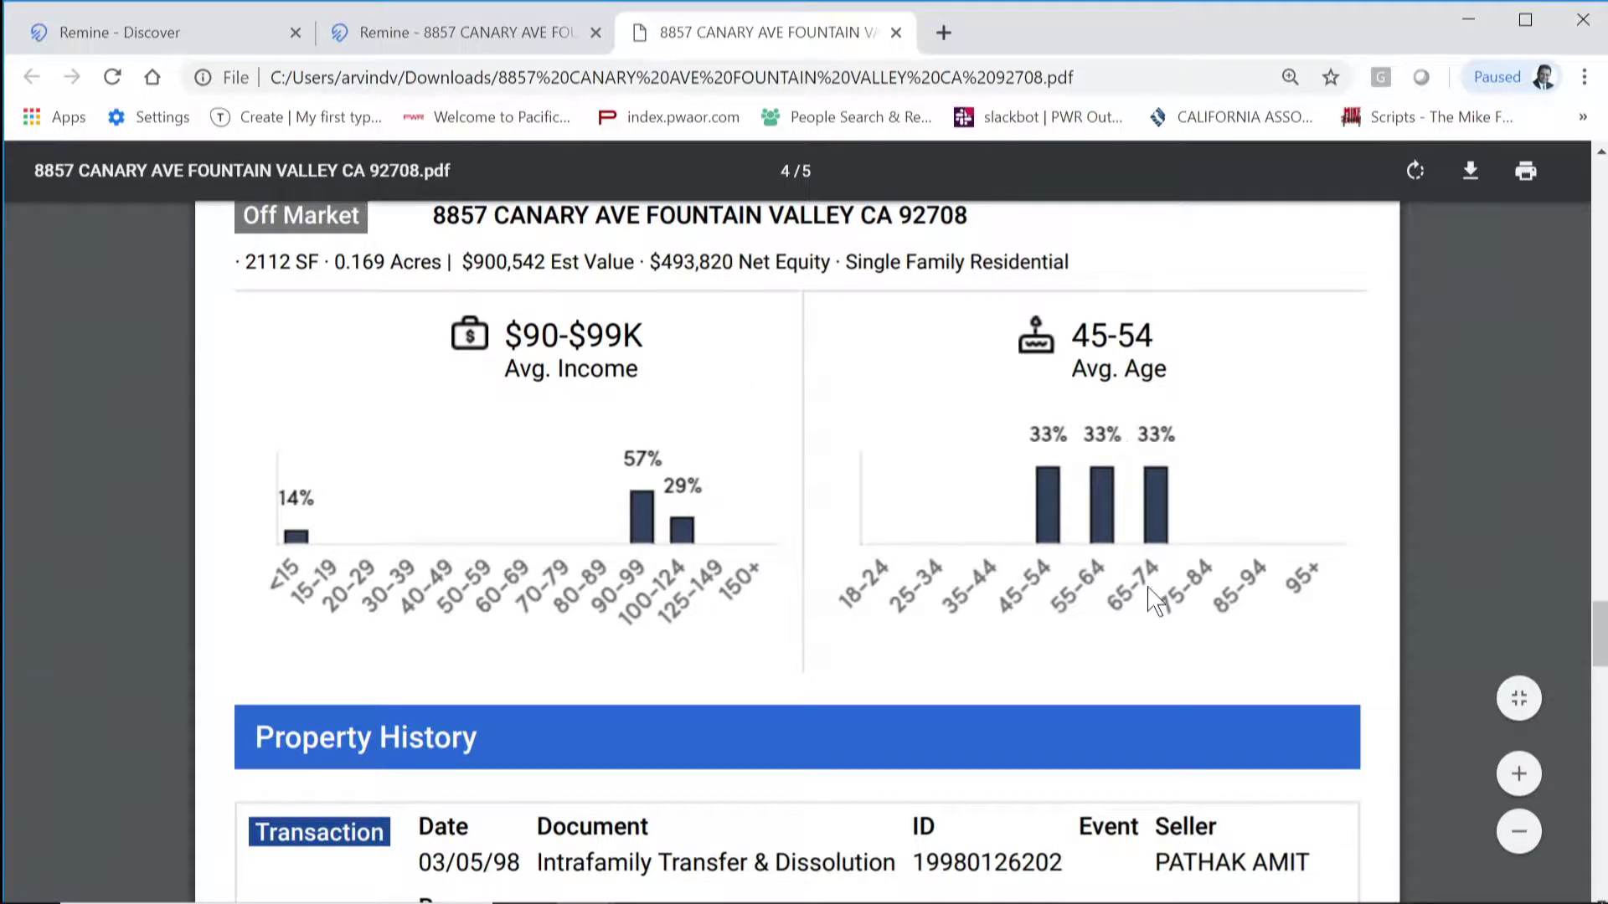
{"action": "scroll", "coordinate": [1150, 584], "scroll_direction": "down", "scroll_amount": 4}
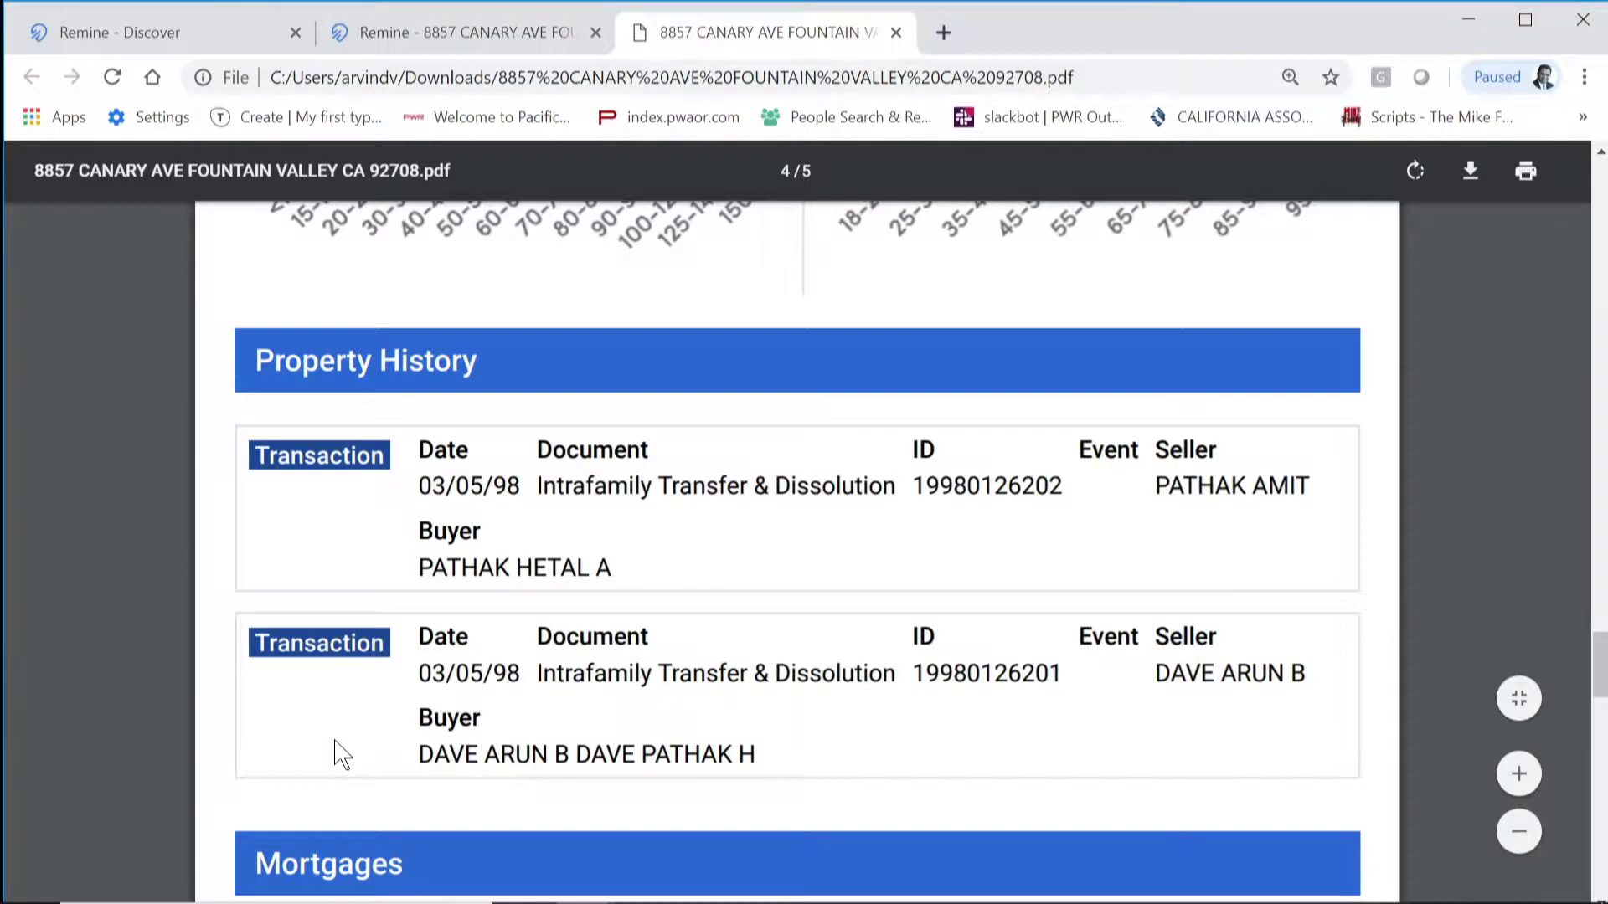
{"action": "scroll", "coordinate": [611, 737], "scroll_direction": "down", "scroll_amount": 5}
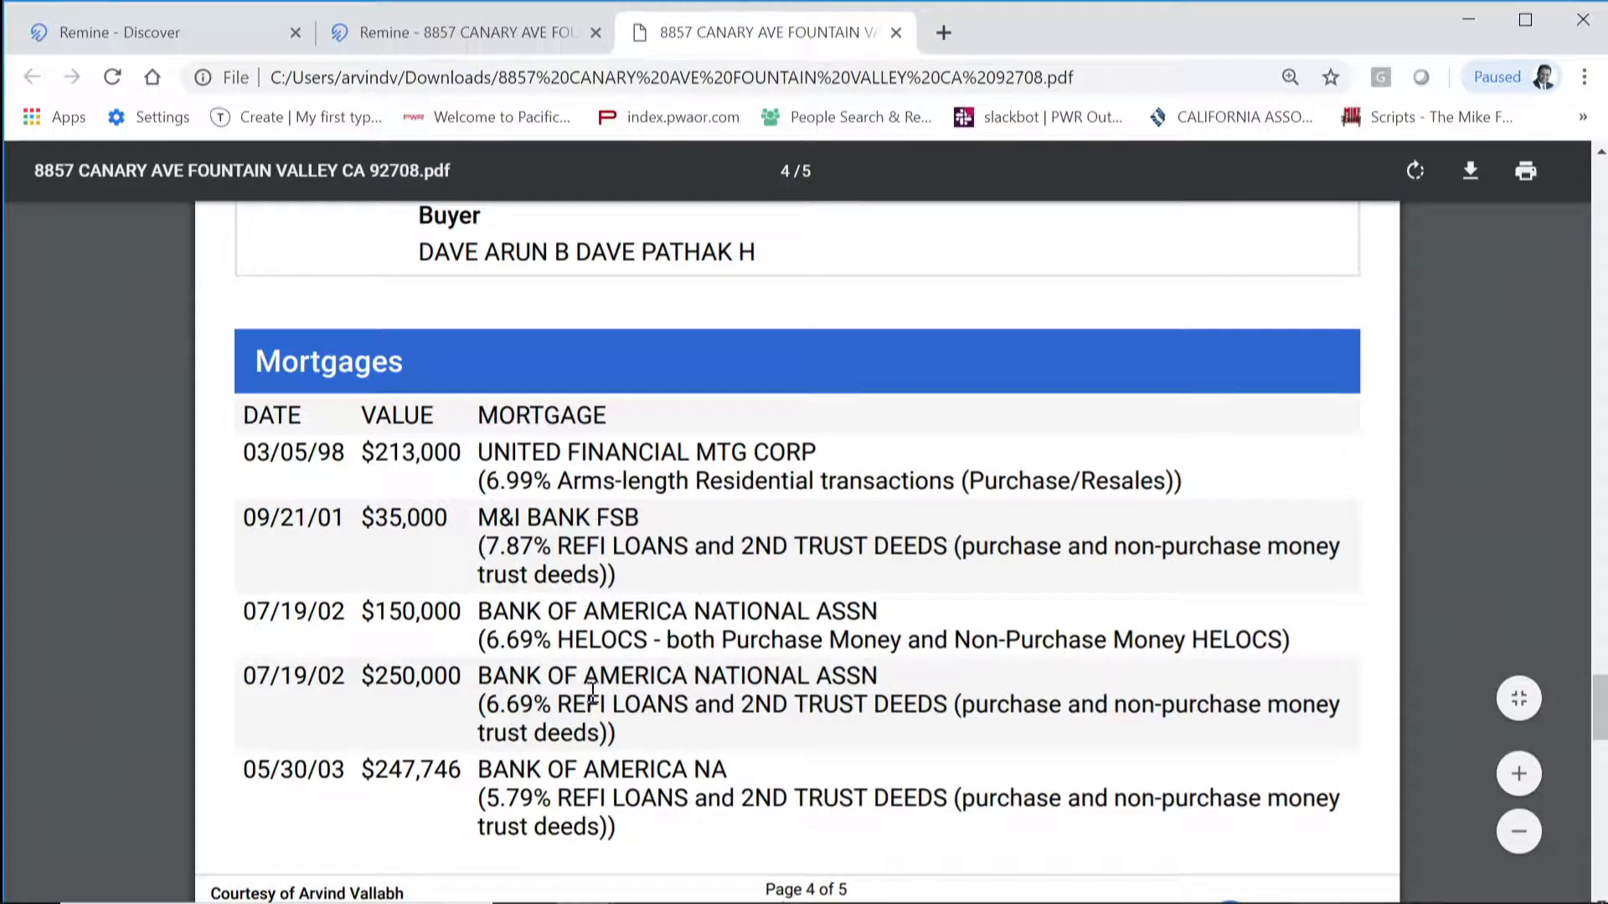
{"action": "scroll", "coordinate": [601, 696], "scroll_direction": "down", "scroll_amount": 6}
{"action": "scroll", "coordinate": [607, 662], "scroll_direction": "down", "scroll_amount": 5}
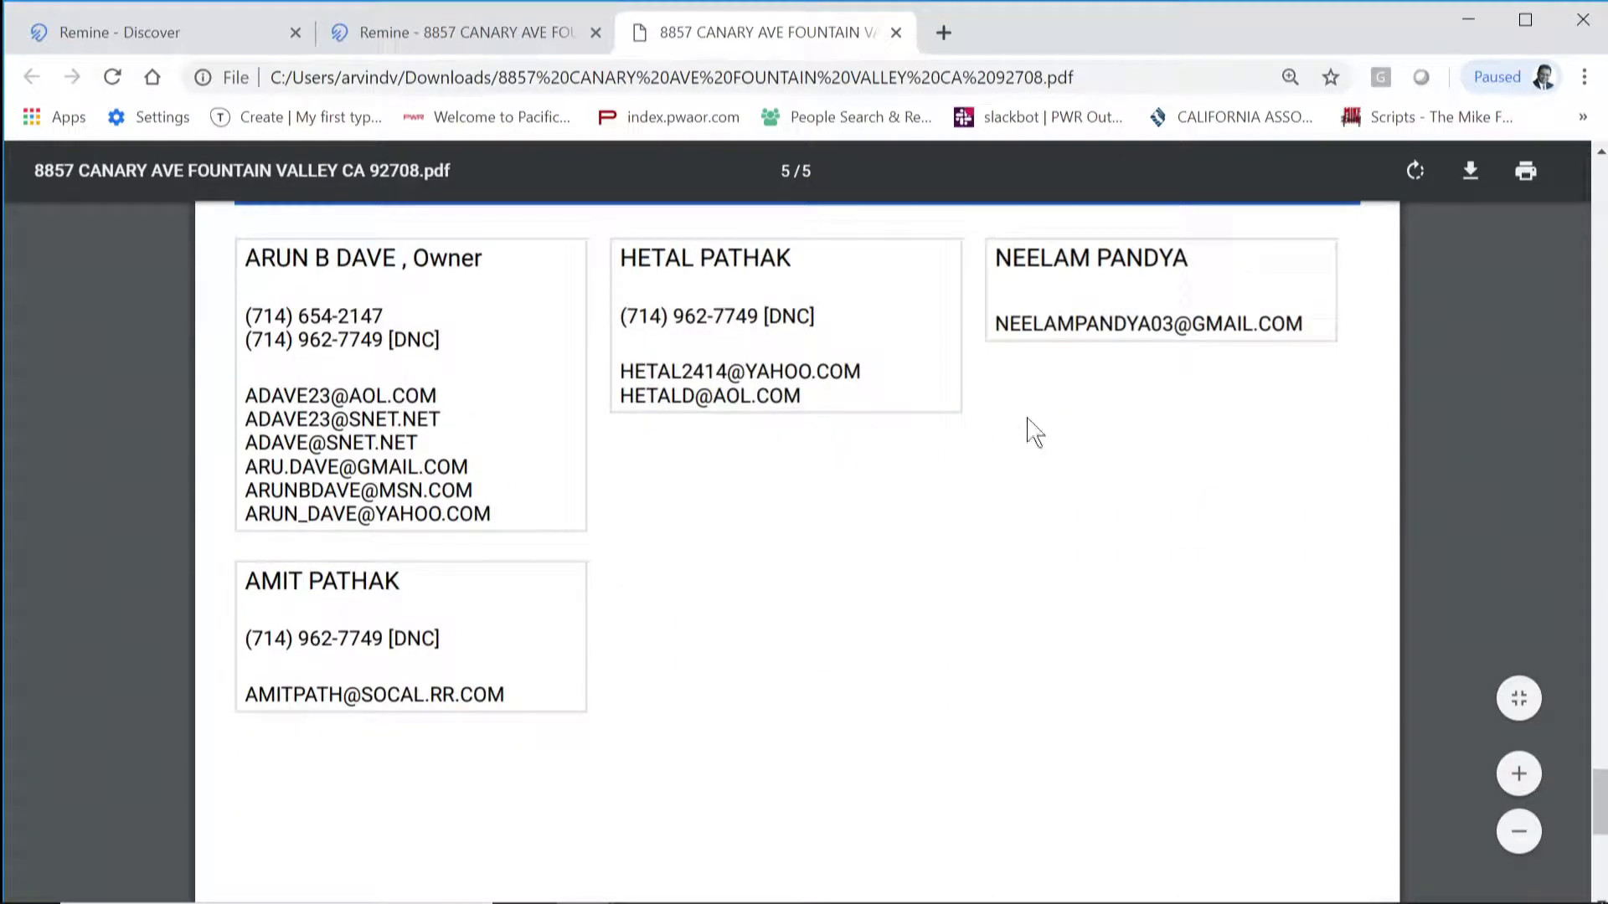
{"action": "scroll", "coordinate": [1084, 794], "scroll_direction": "up", "scroll_amount": 20}
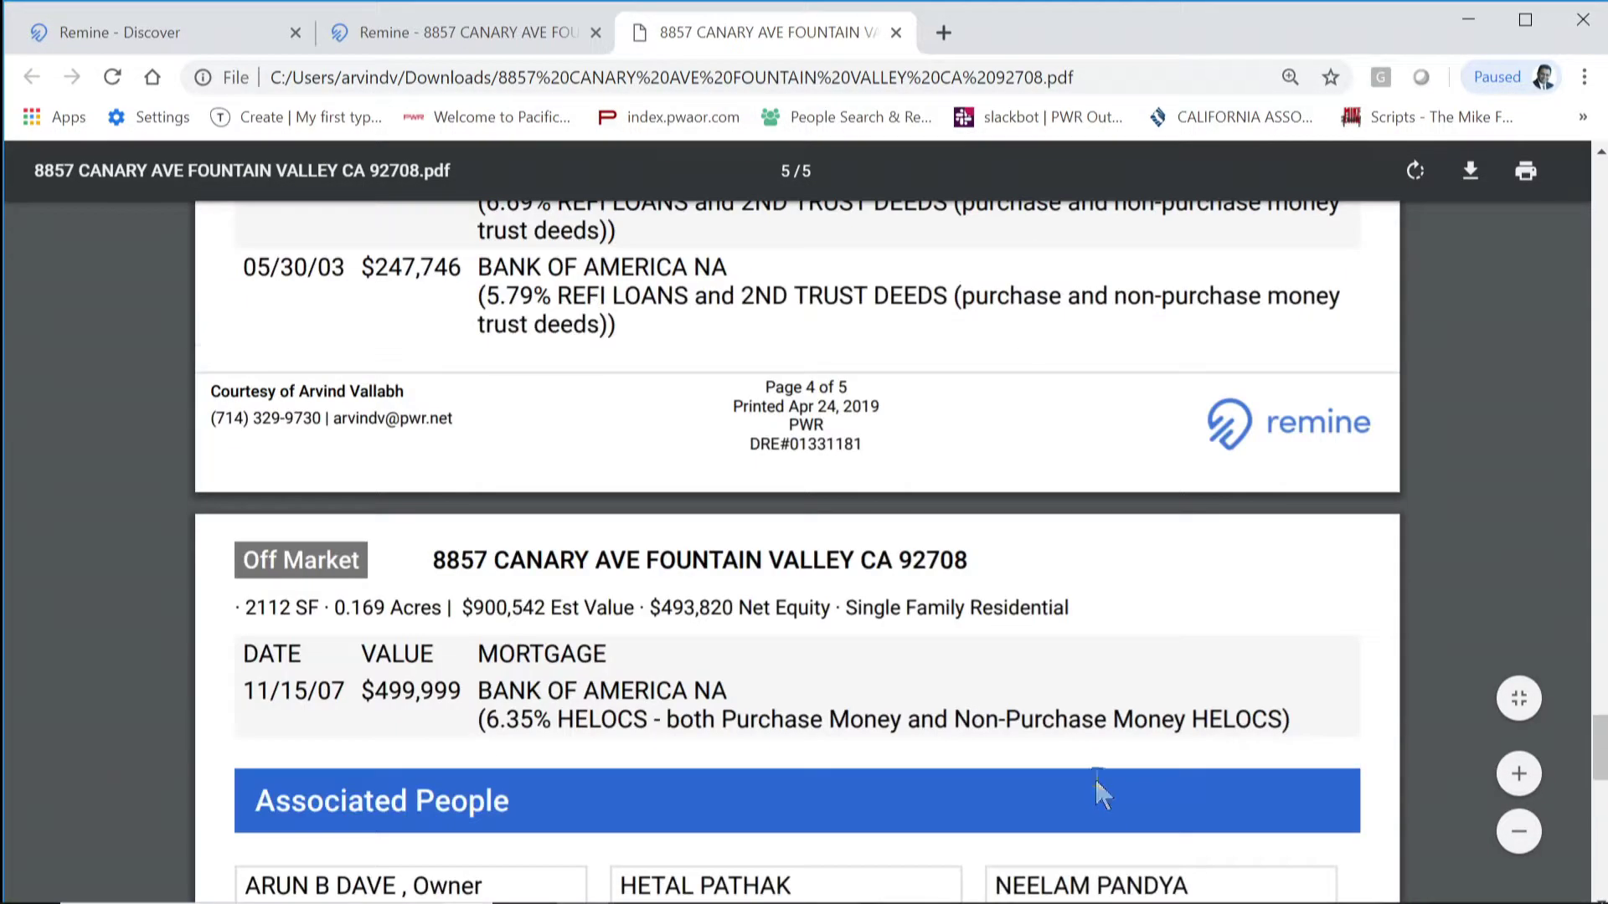
{"action": "scroll", "coordinate": [1093, 762], "scroll_direction": "up", "scroll_amount": 15}
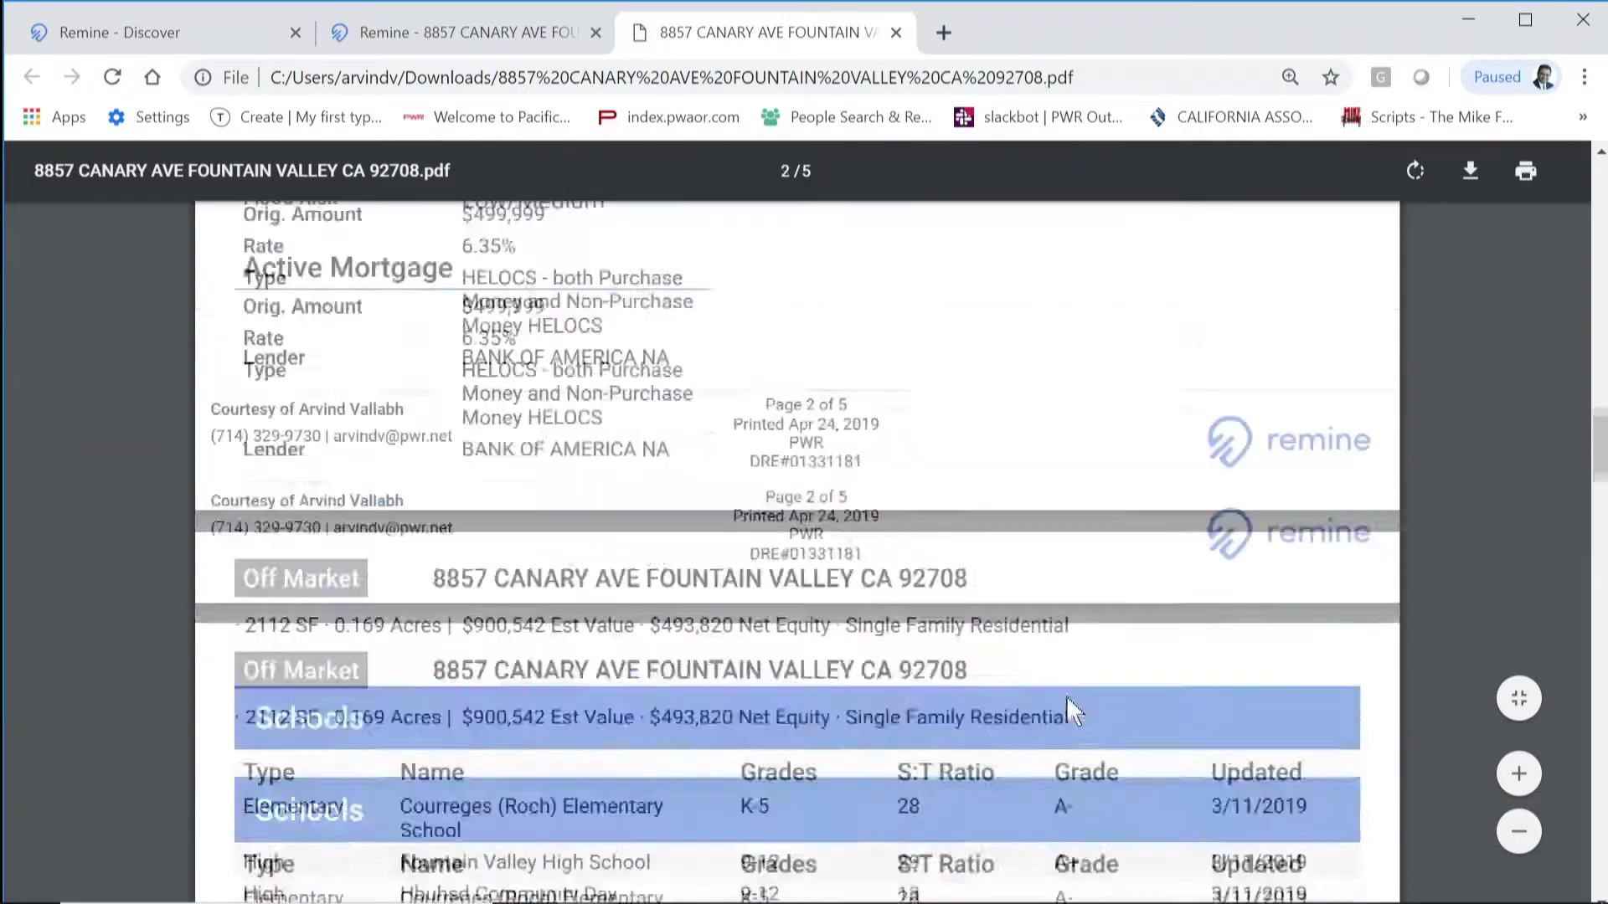
{"action": "scroll", "coordinate": [954, 638], "scroll_direction": "up", "scroll_amount": 15}
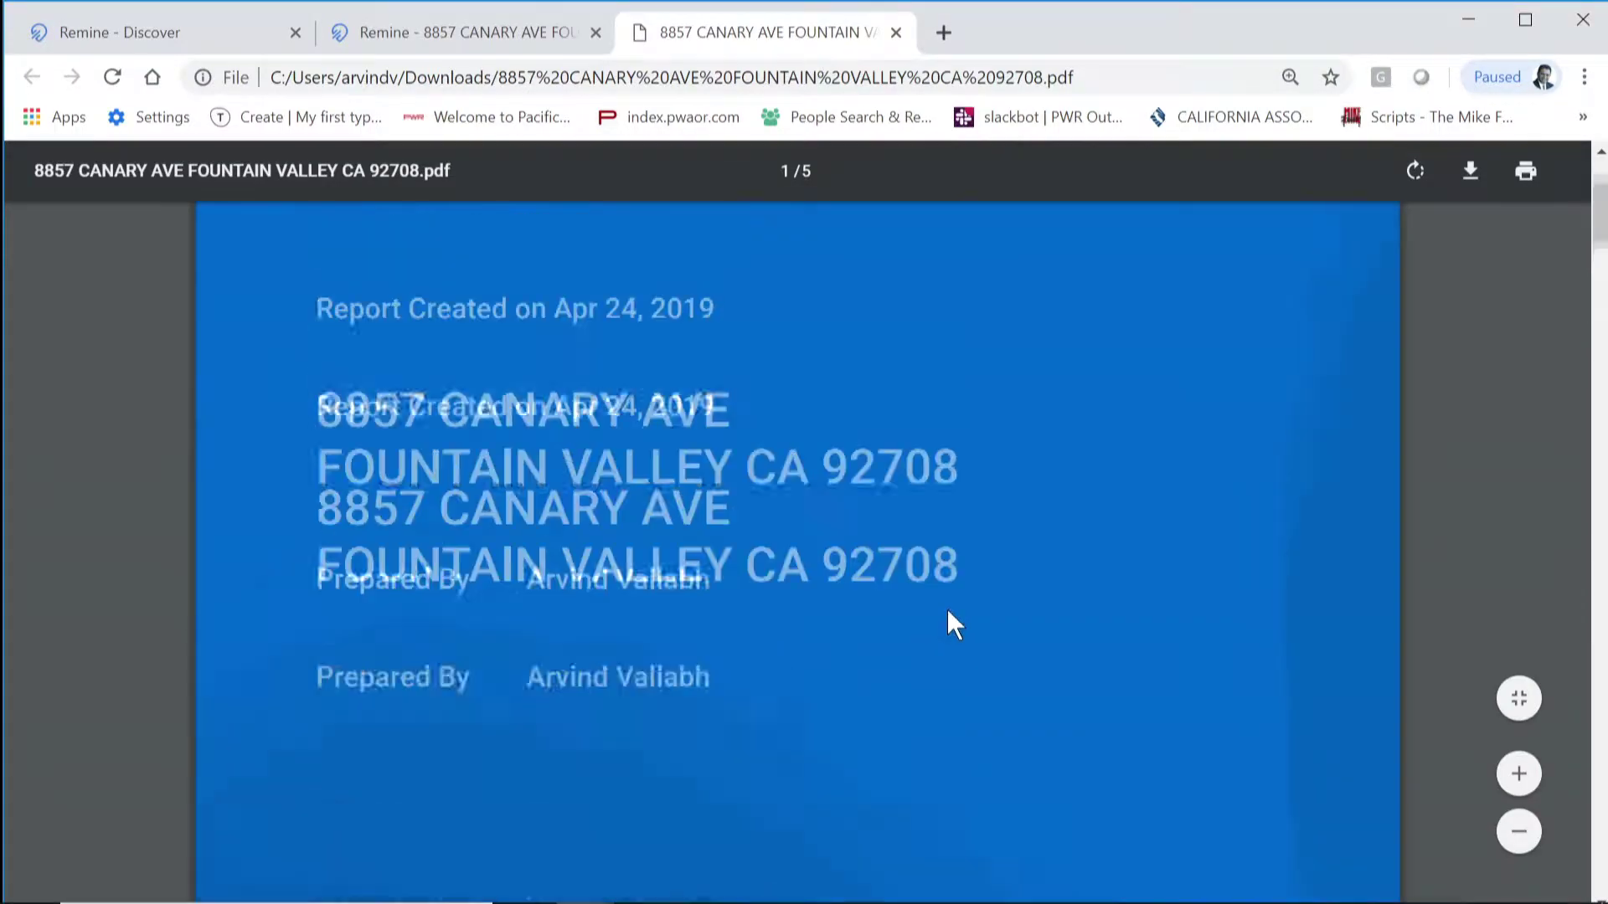
Step: Close the PDF tab and cancel the Share This Property form without sending anything
{"action": "left_click", "coordinate": [896, 33]}
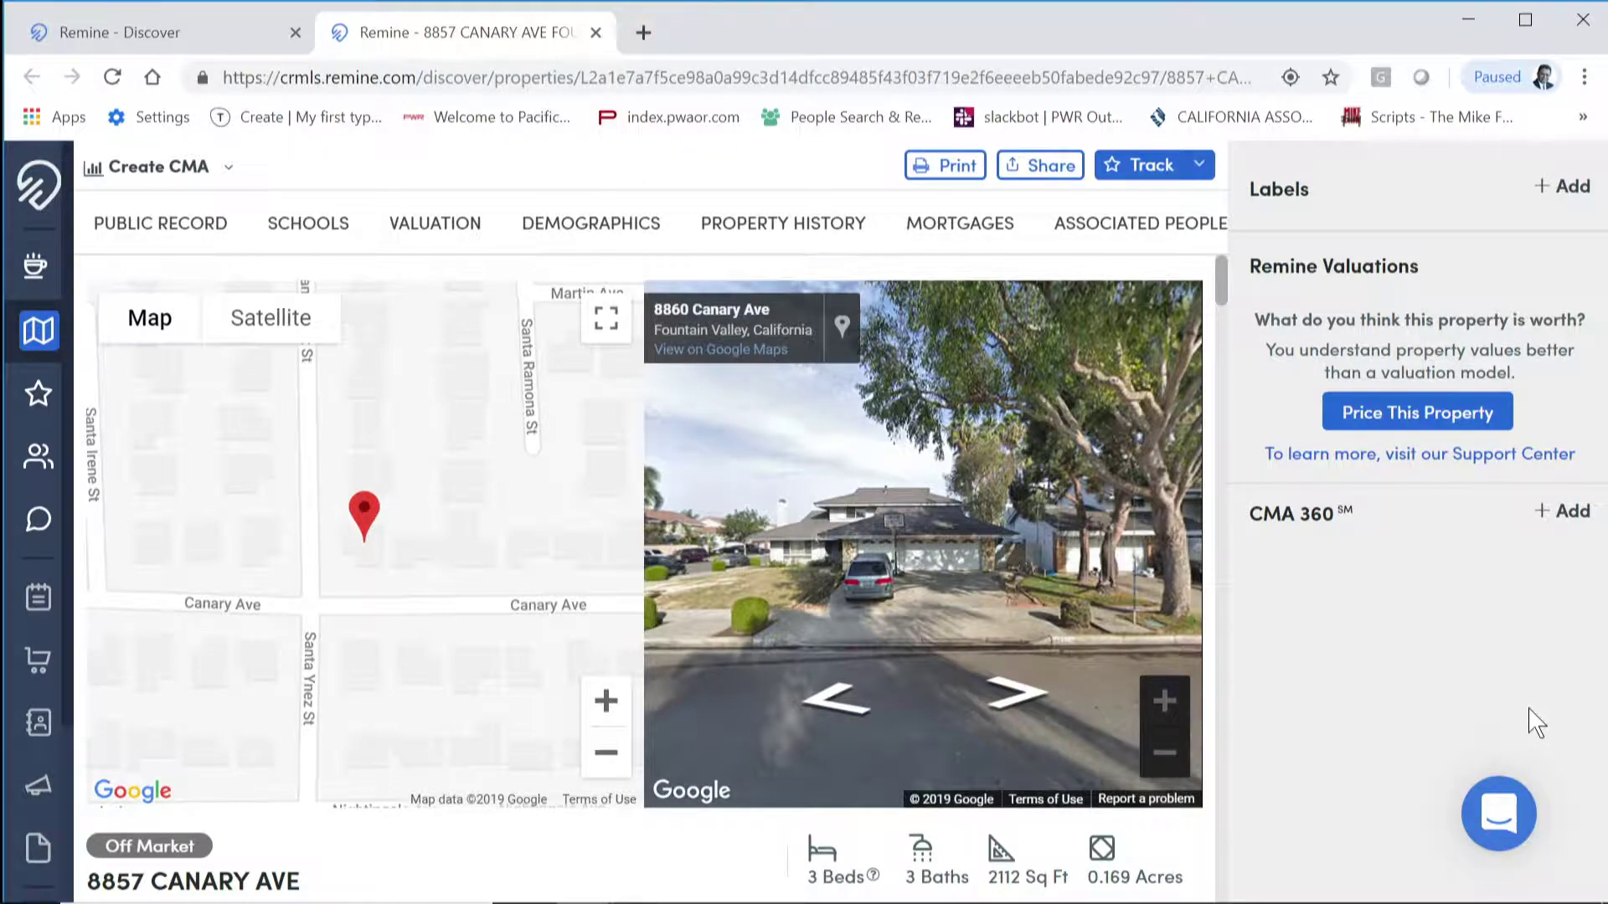
{"action": "left_click", "coordinate": [1039, 167]}
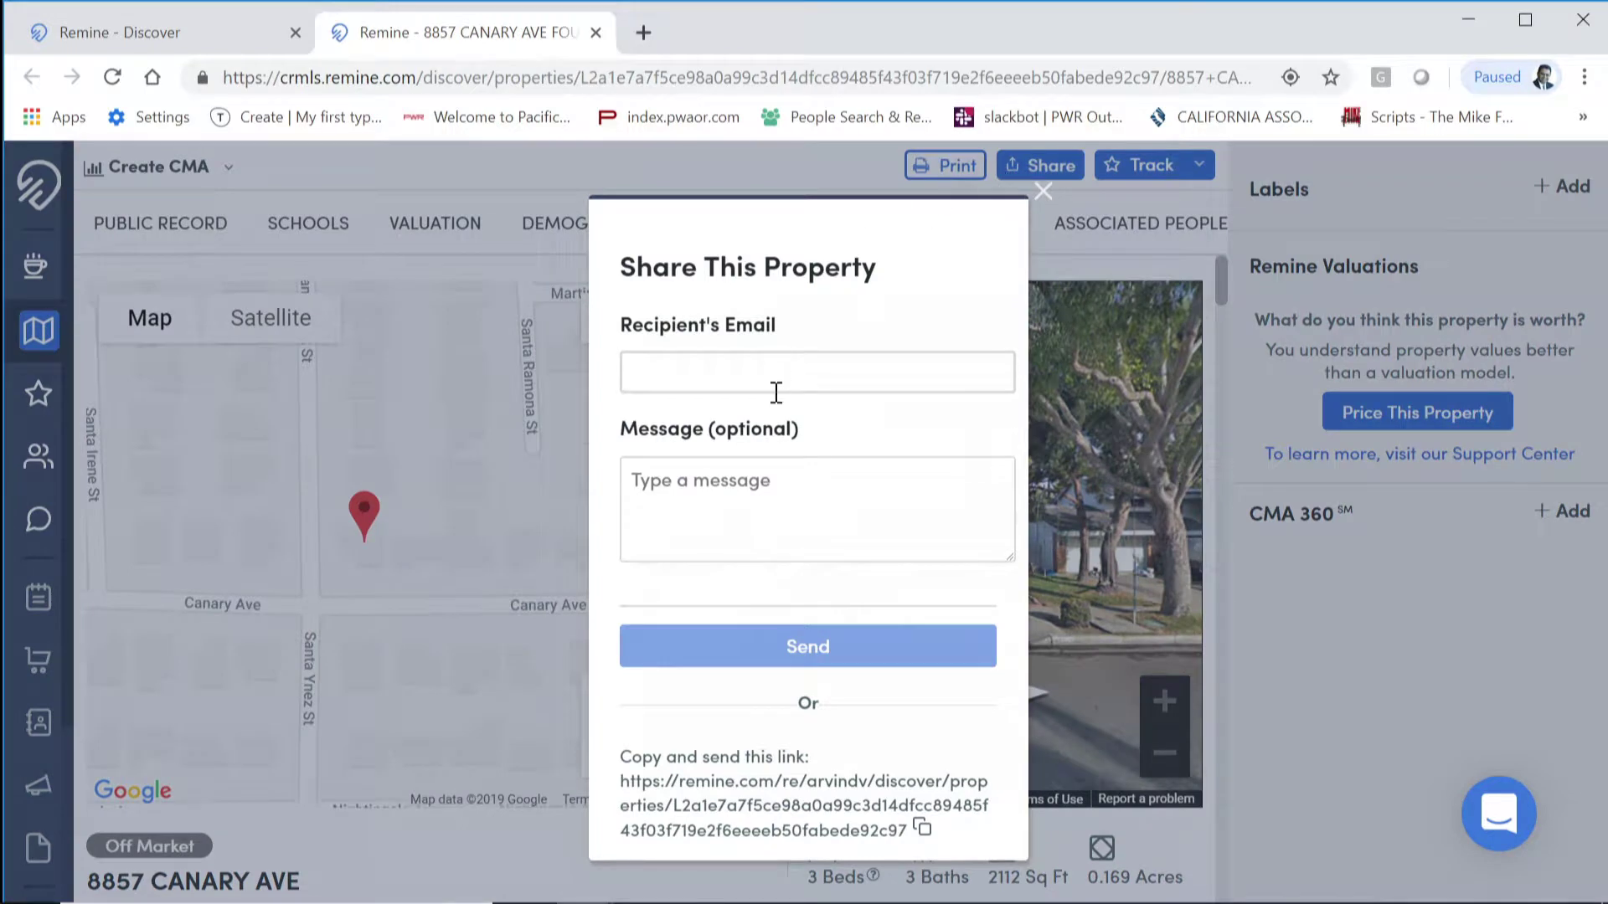
{"action": "left_click", "coordinate": [771, 372]}
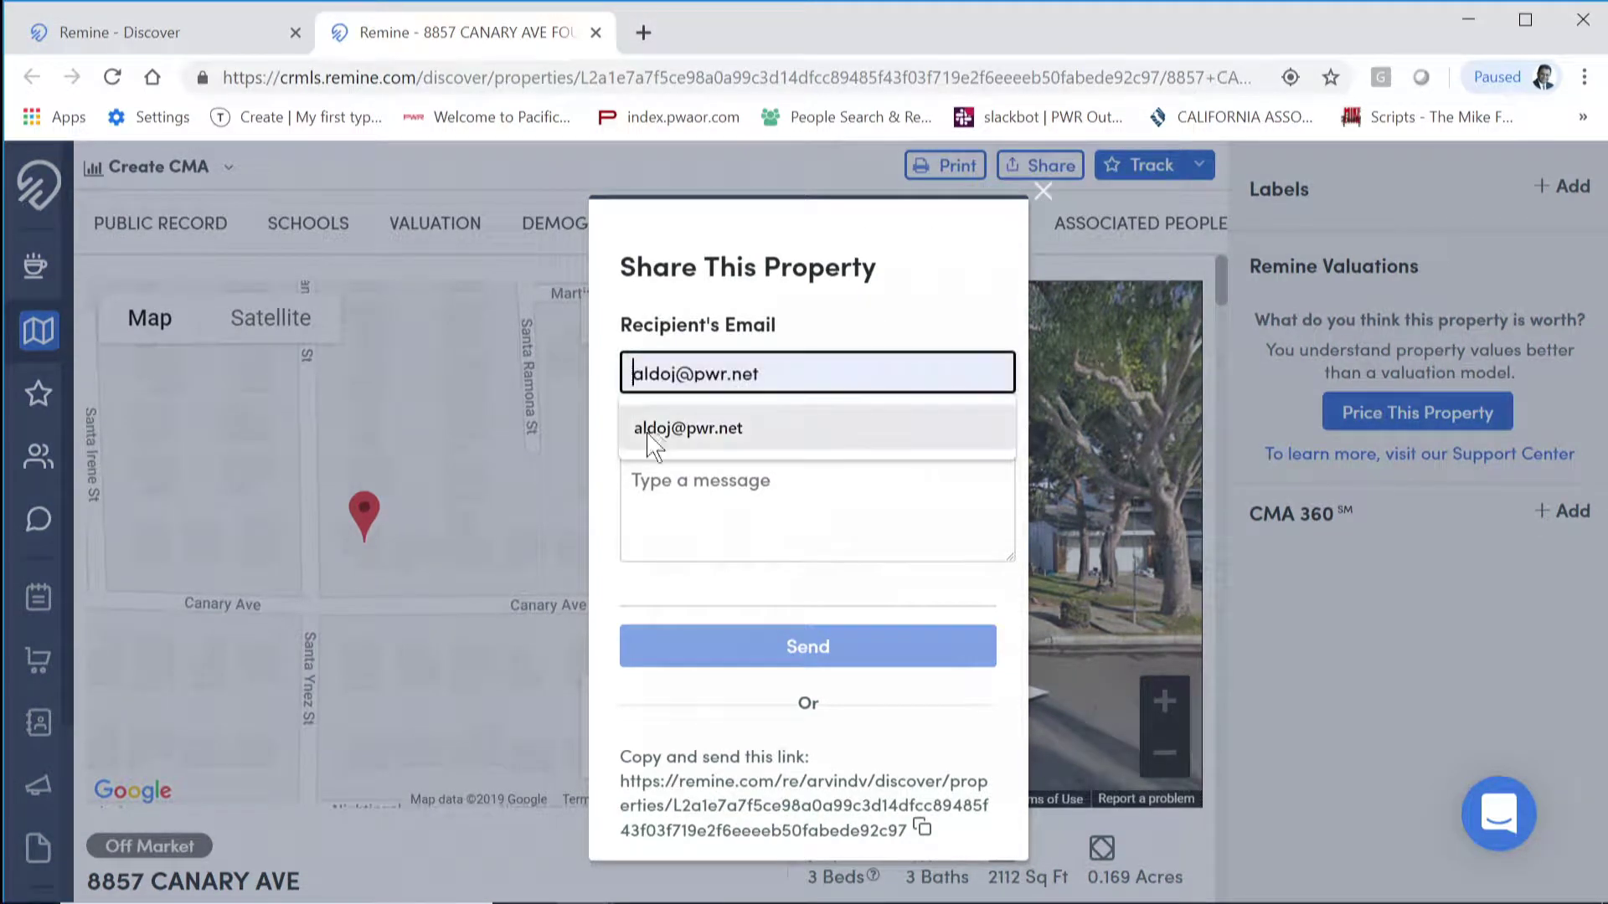
{"action": "left_click", "coordinate": [964, 268]}
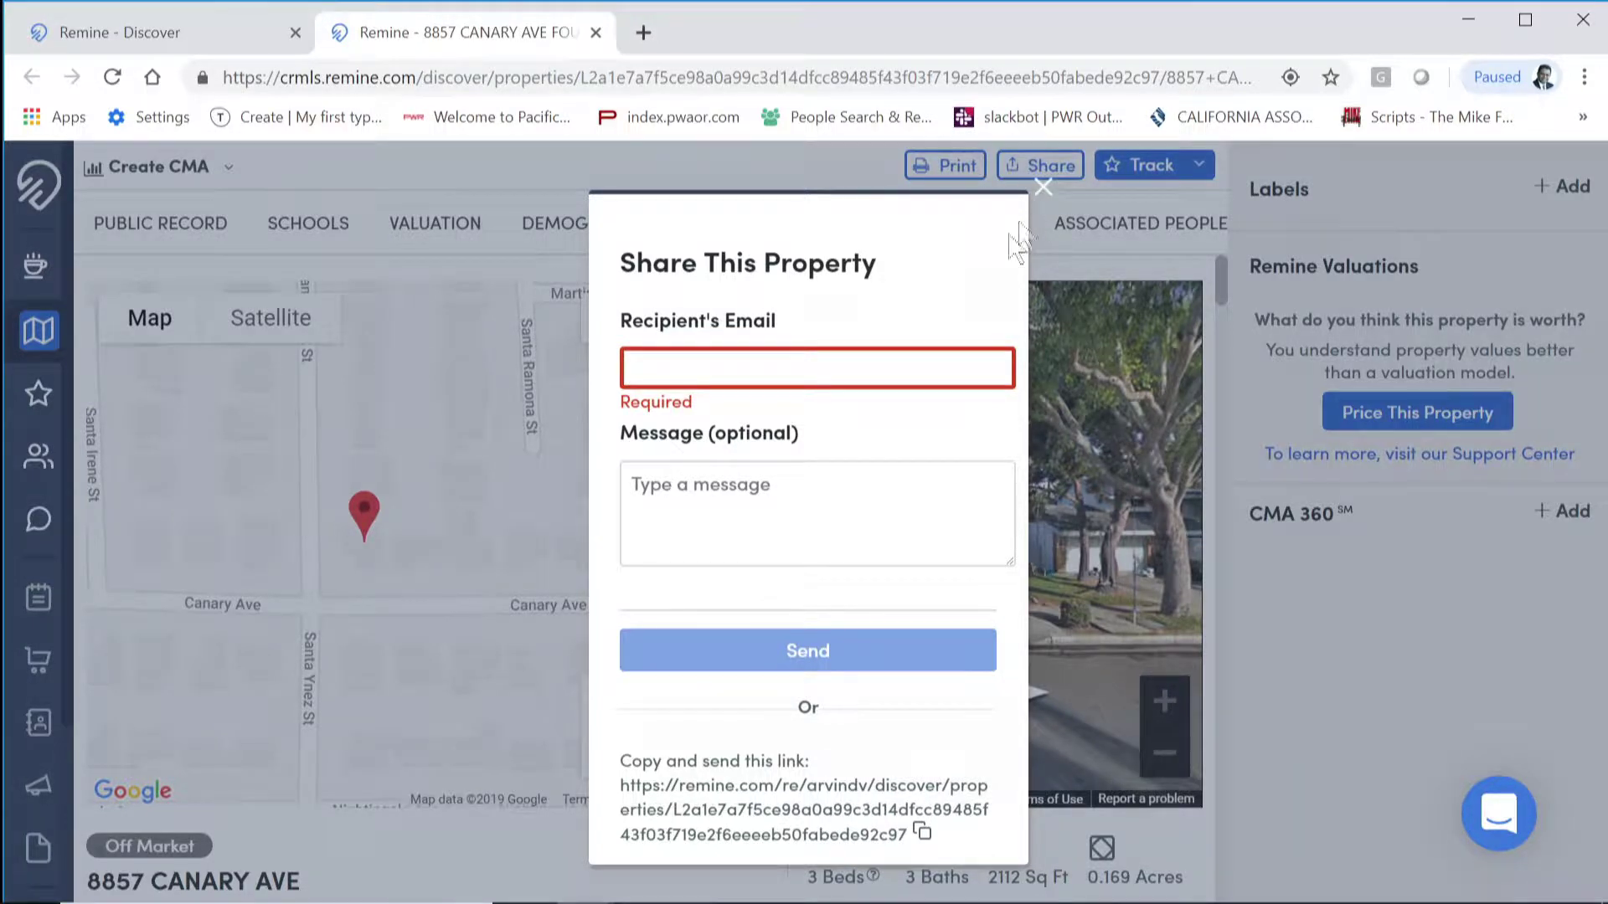
{"action": "left_click", "coordinate": [1045, 196]}
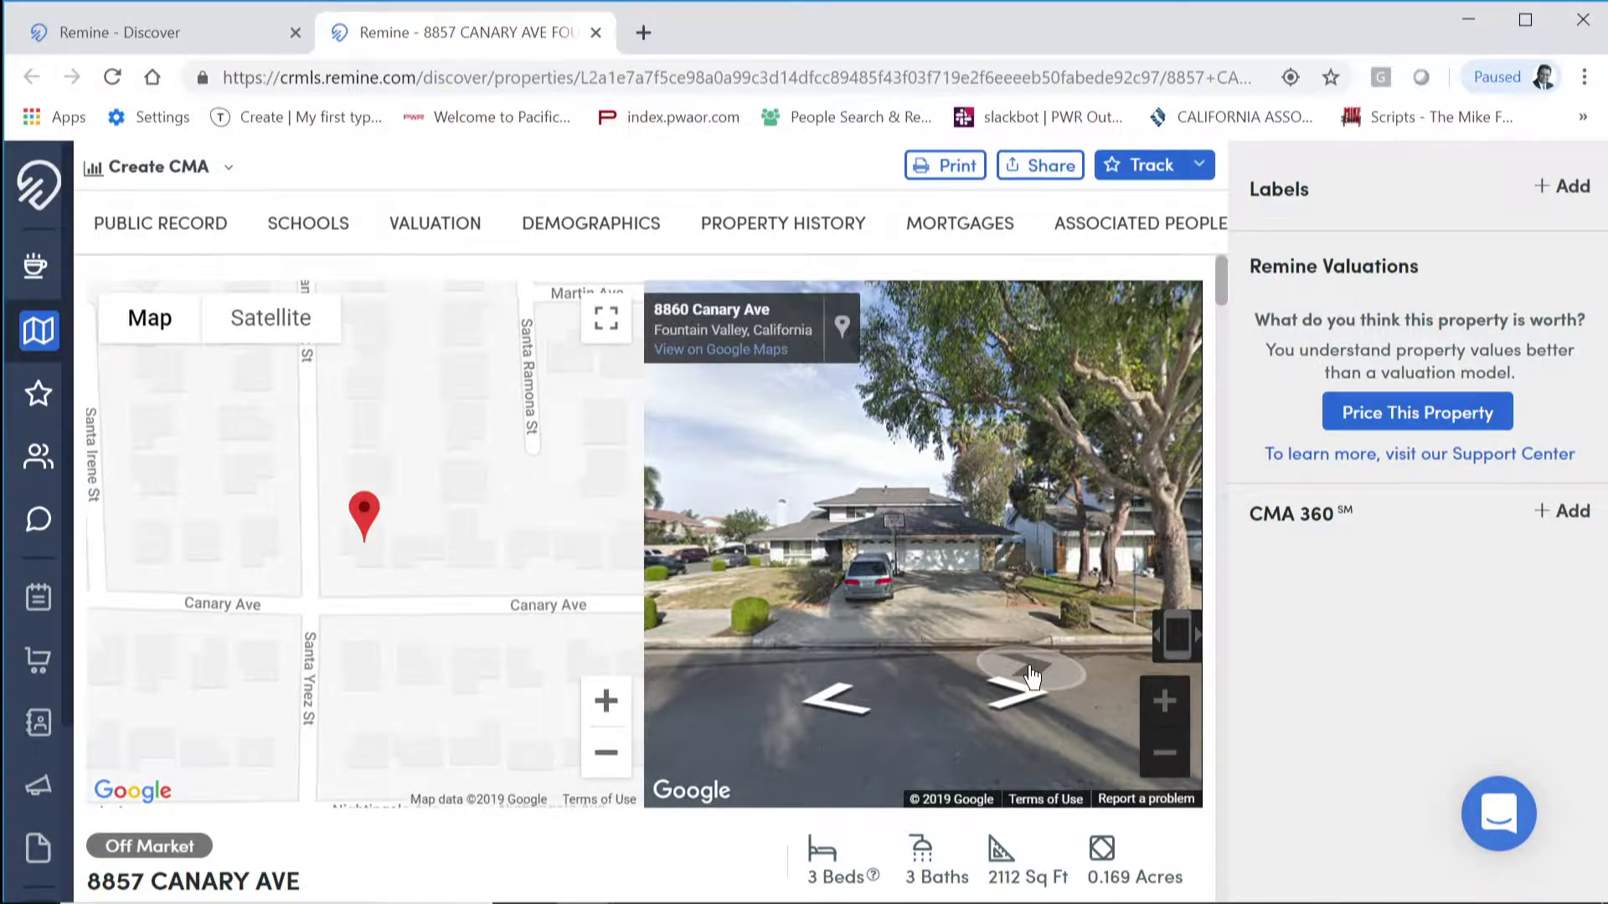
{"action": "scroll", "coordinate": [700, 865], "scroll_direction": "down", "scroll_amount": 3}
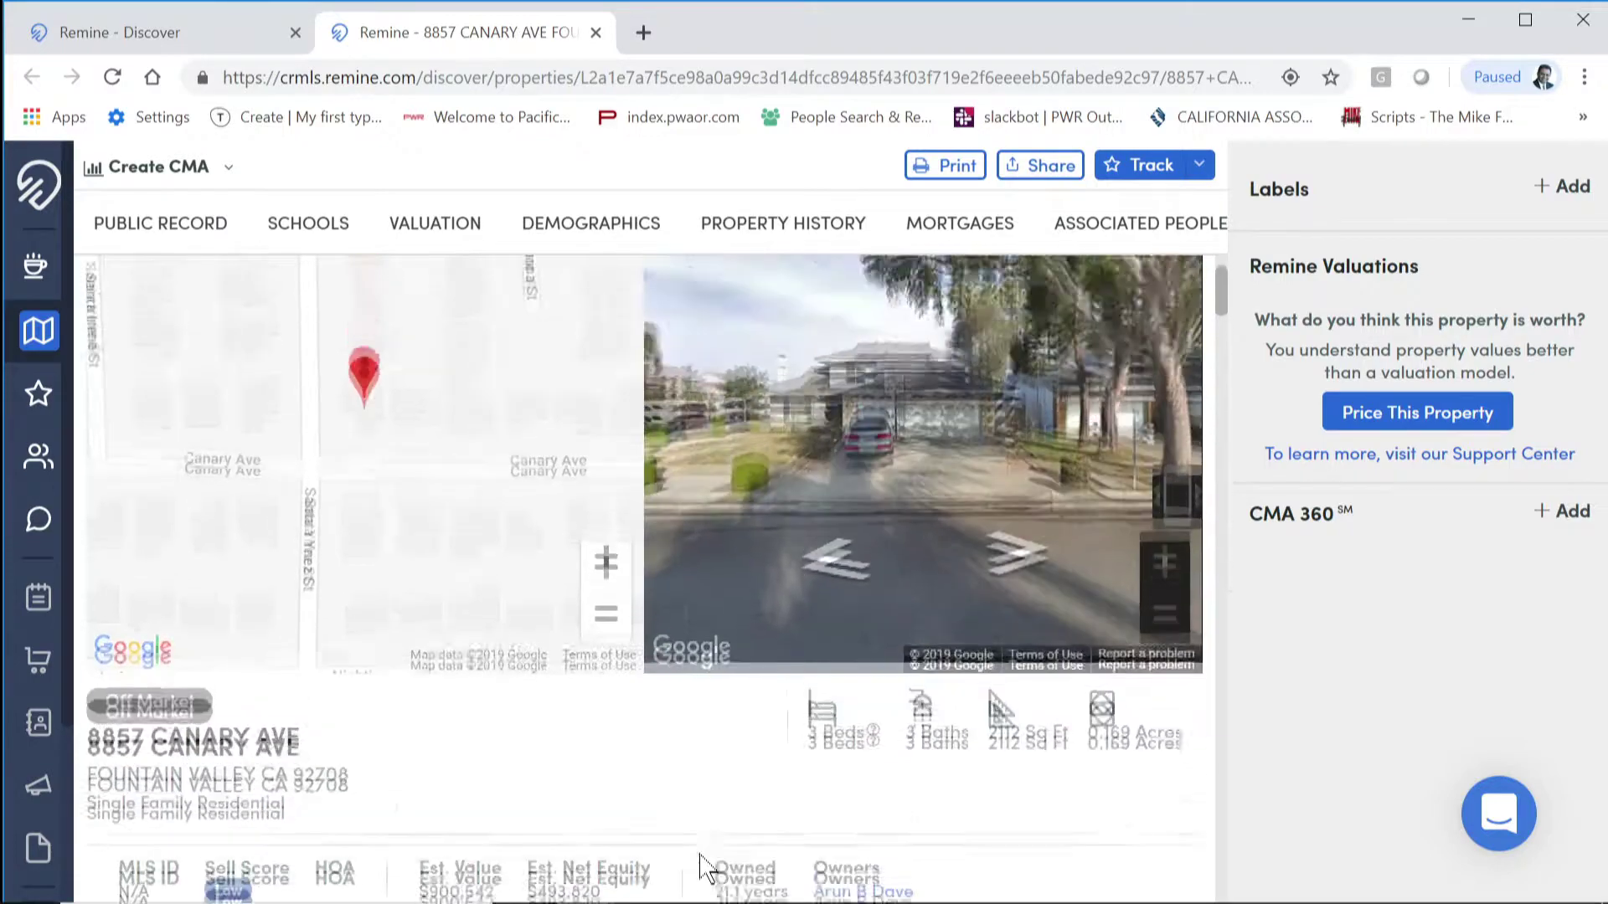
{"action": "scroll", "coordinate": [700, 865], "scroll_direction": "up", "scroll_amount": 2}
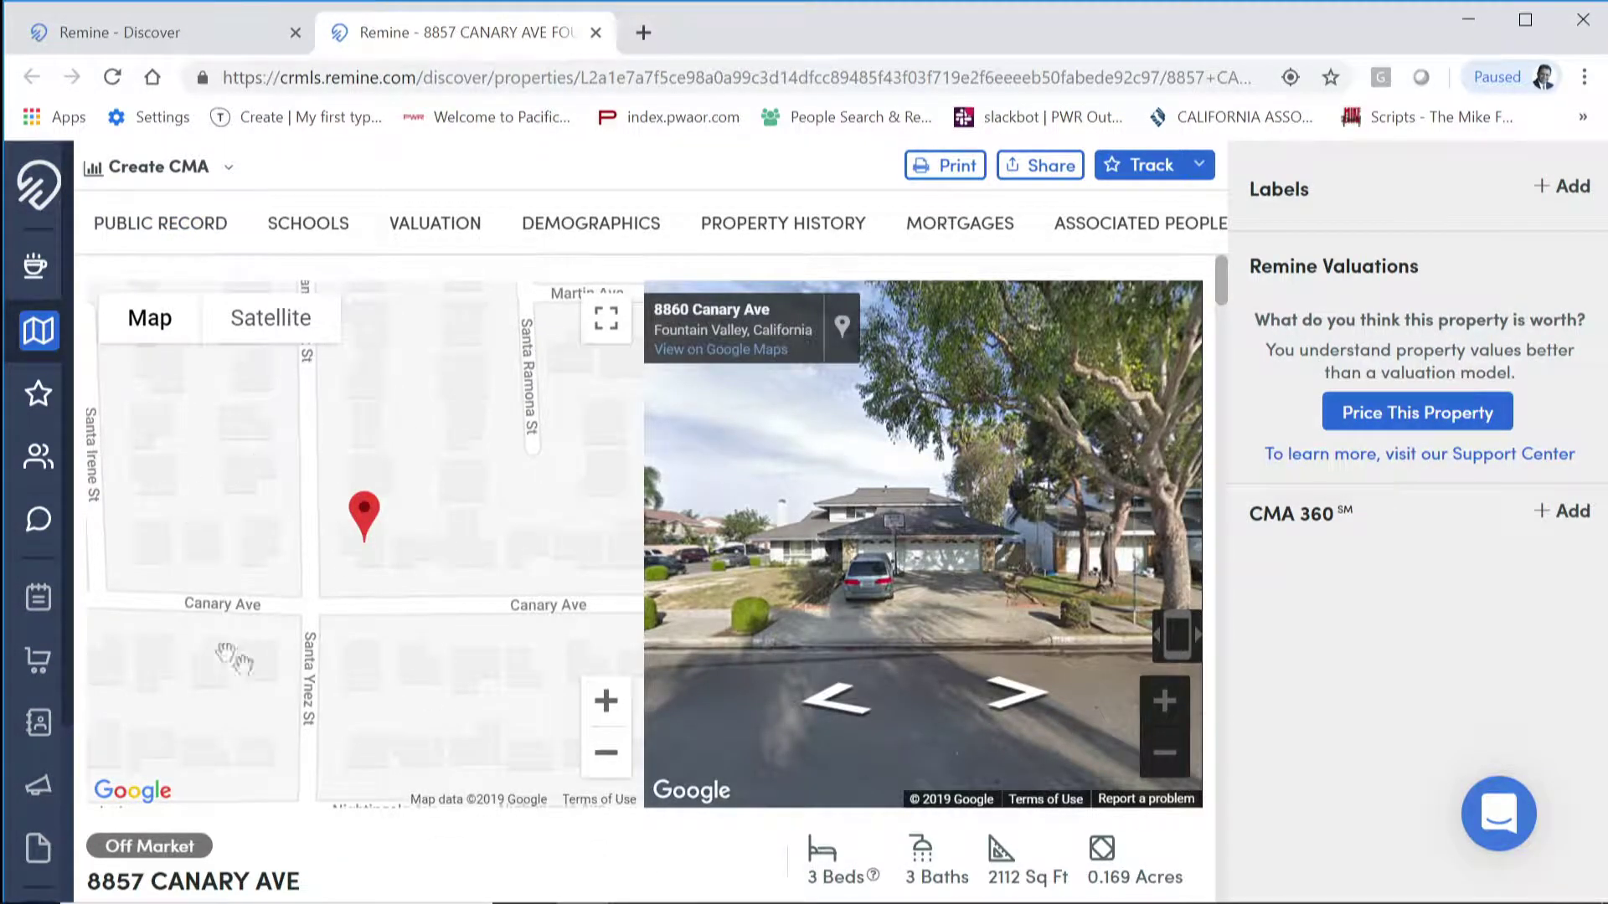
{"action": "scroll", "coordinate": [317, 553], "scroll_direction": "down", "scroll_amount": 1}
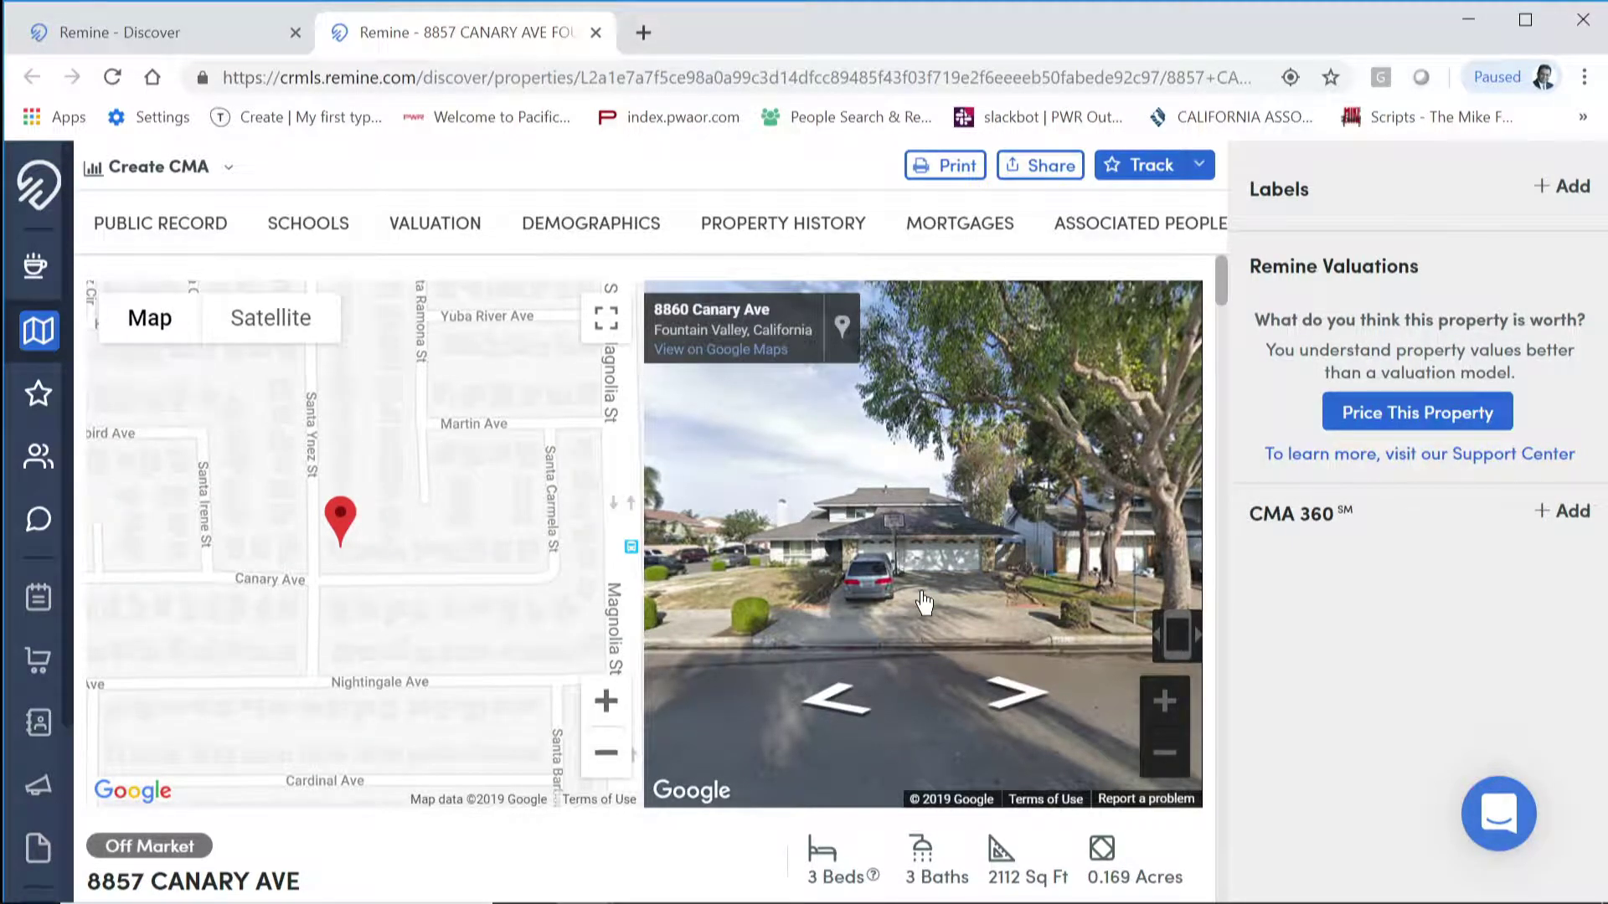
{"action": "scroll", "coordinate": [503, 787], "scroll_direction": "down", "scroll_amount": 3}
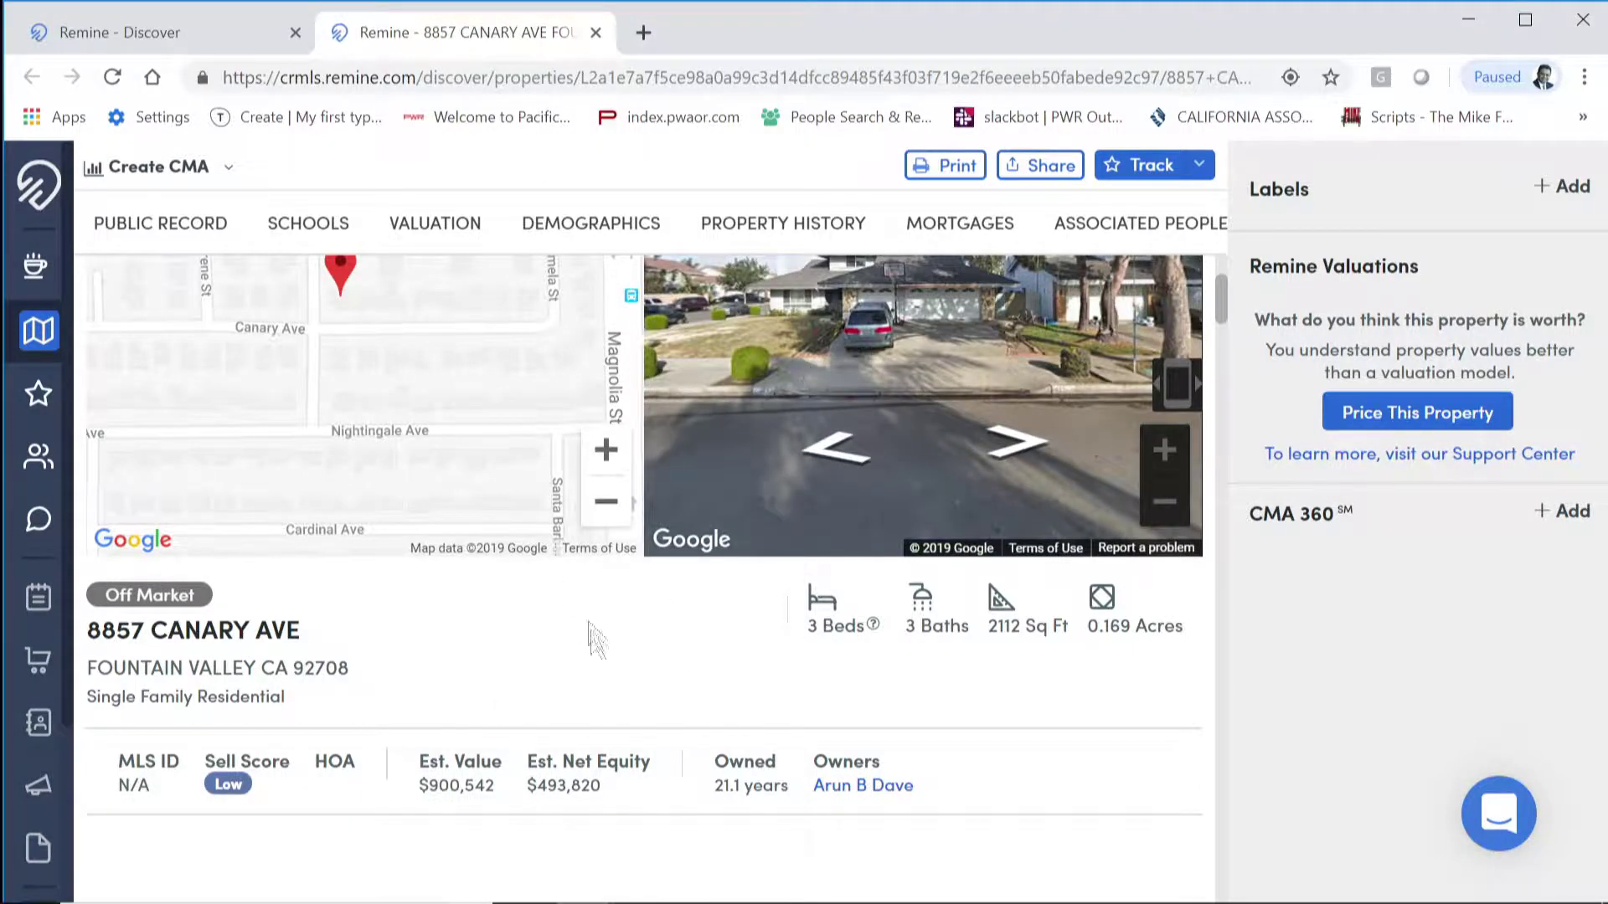
{"action": "scroll", "coordinate": [502, 716], "scroll_direction": "down", "scroll_amount": 1}
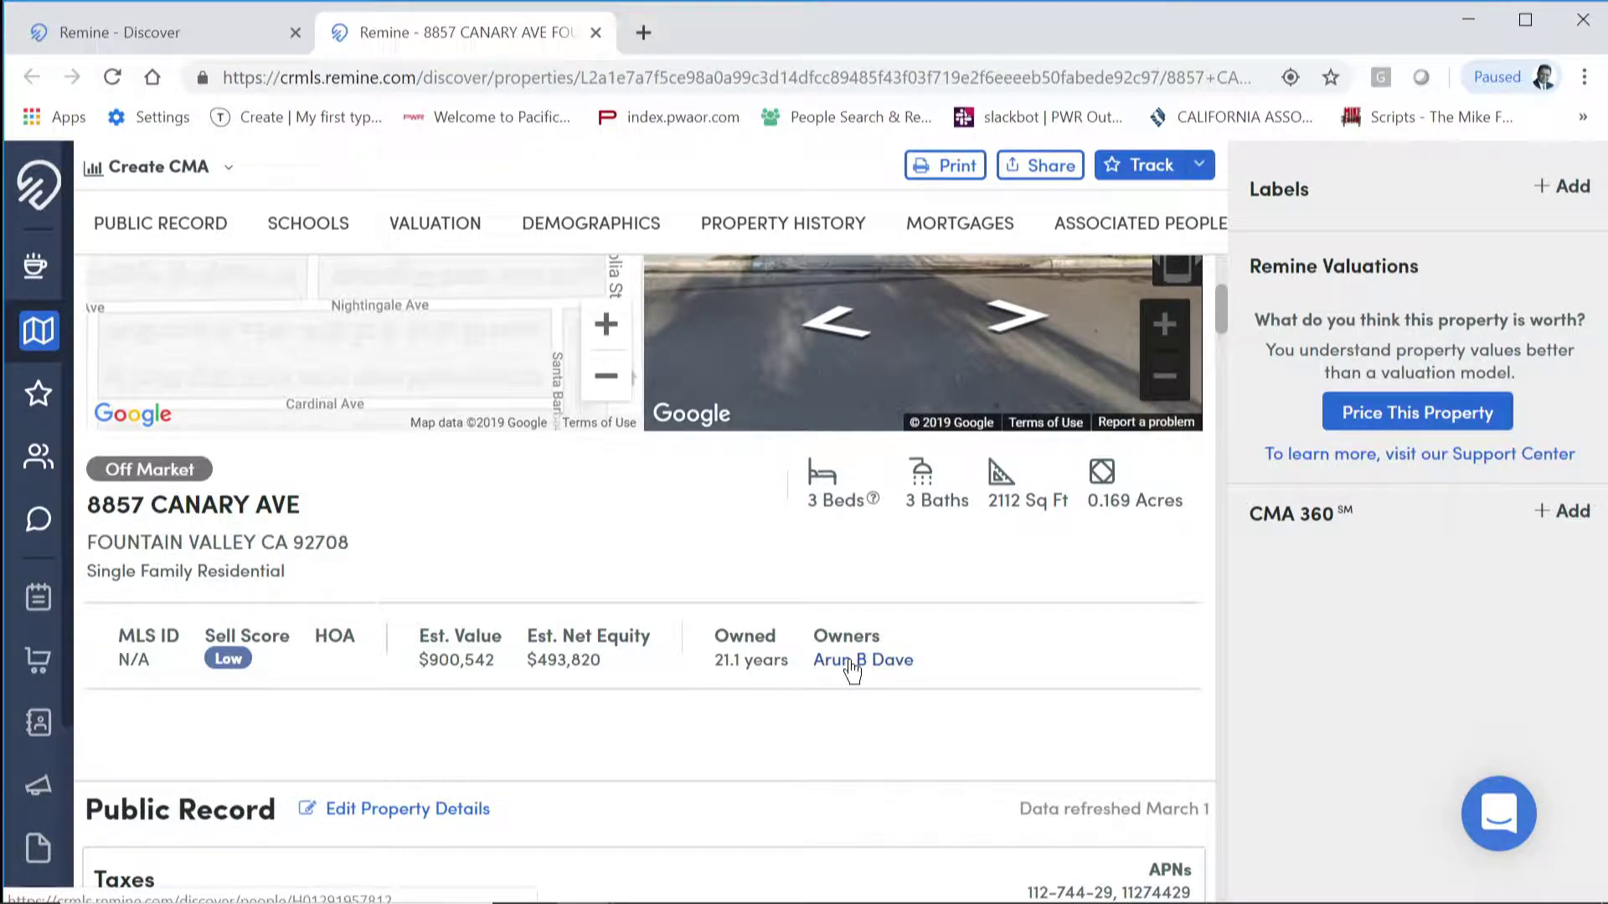
{"action": "left_click", "coordinate": [852, 670]}
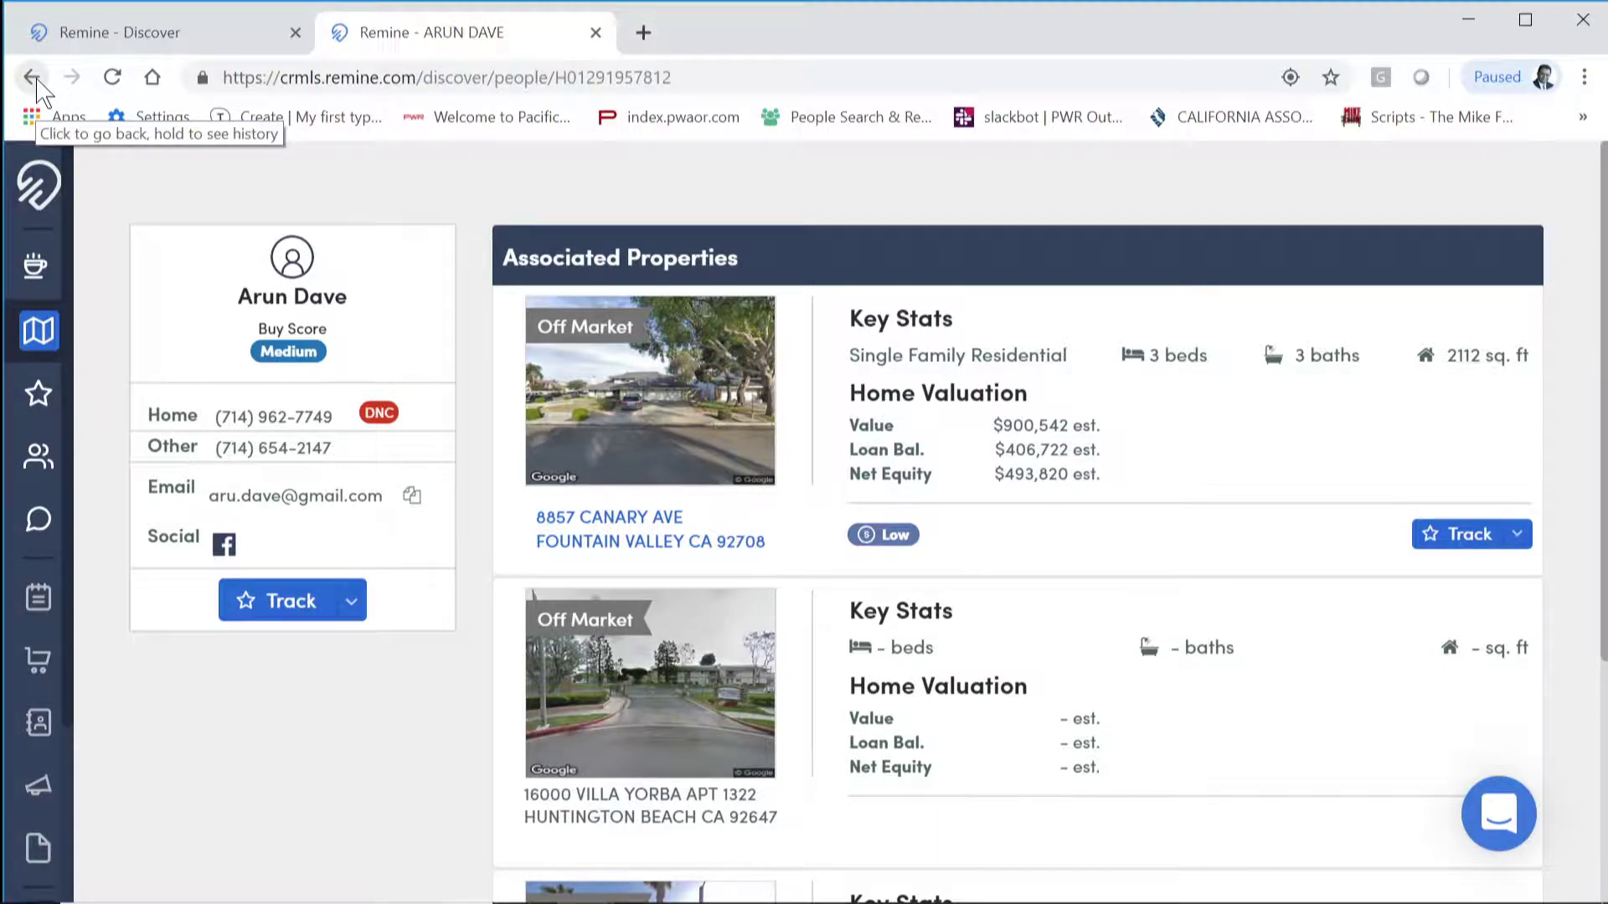
{"action": "left_click", "coordinate": [37, 82]}
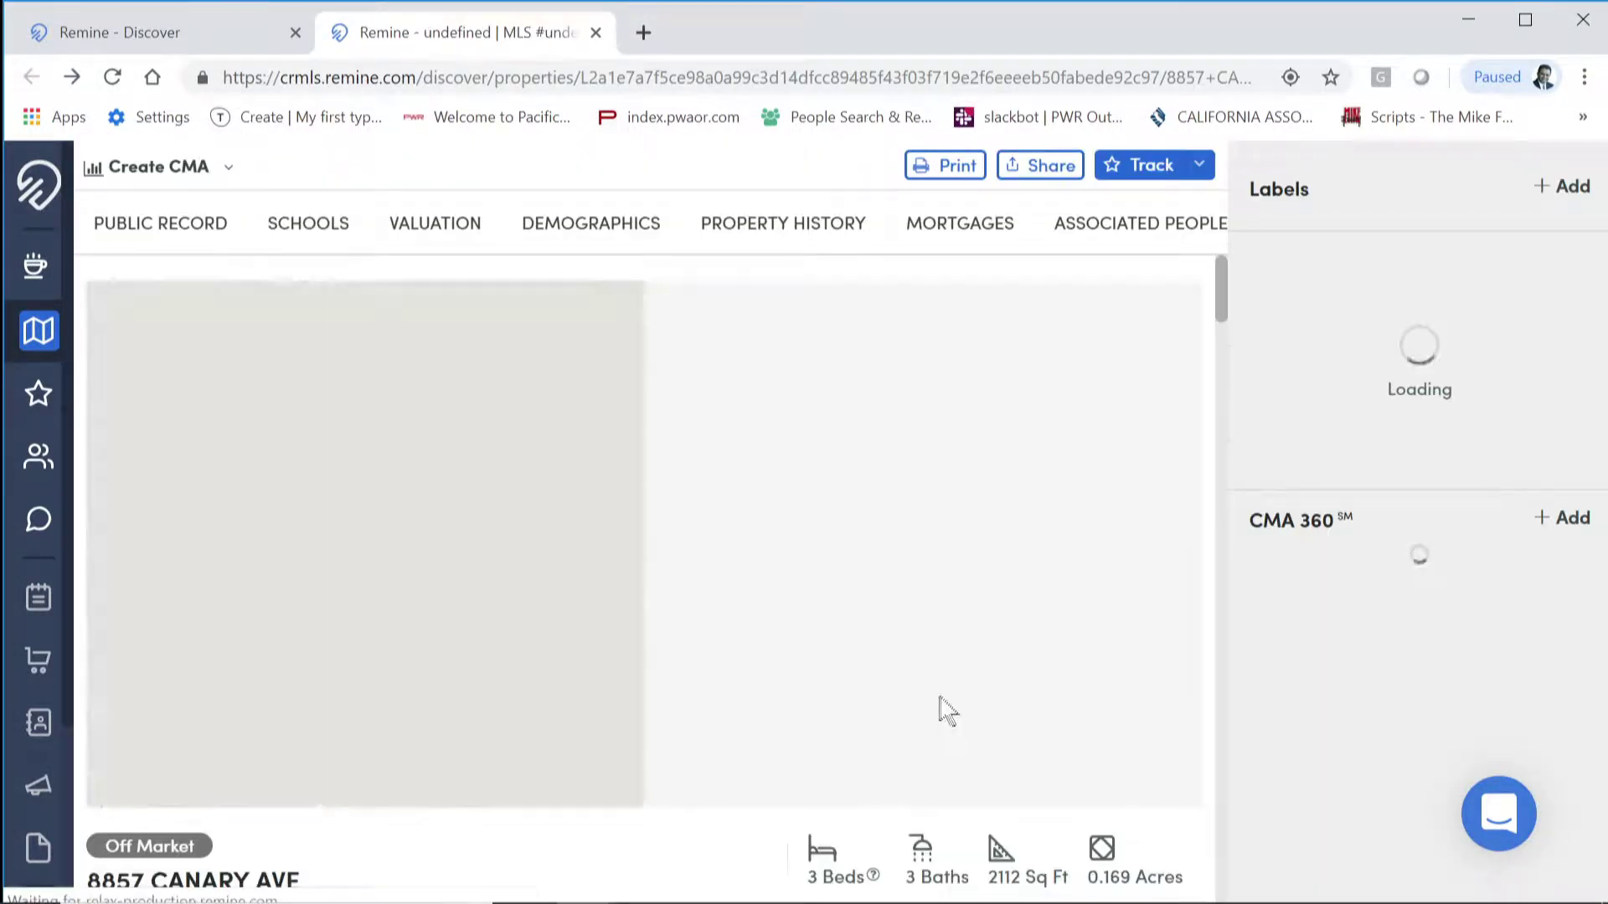
{"action": "scroll", "coordinate": [646, 859], "scroll_direction": "down", "scroll_amount": 5}
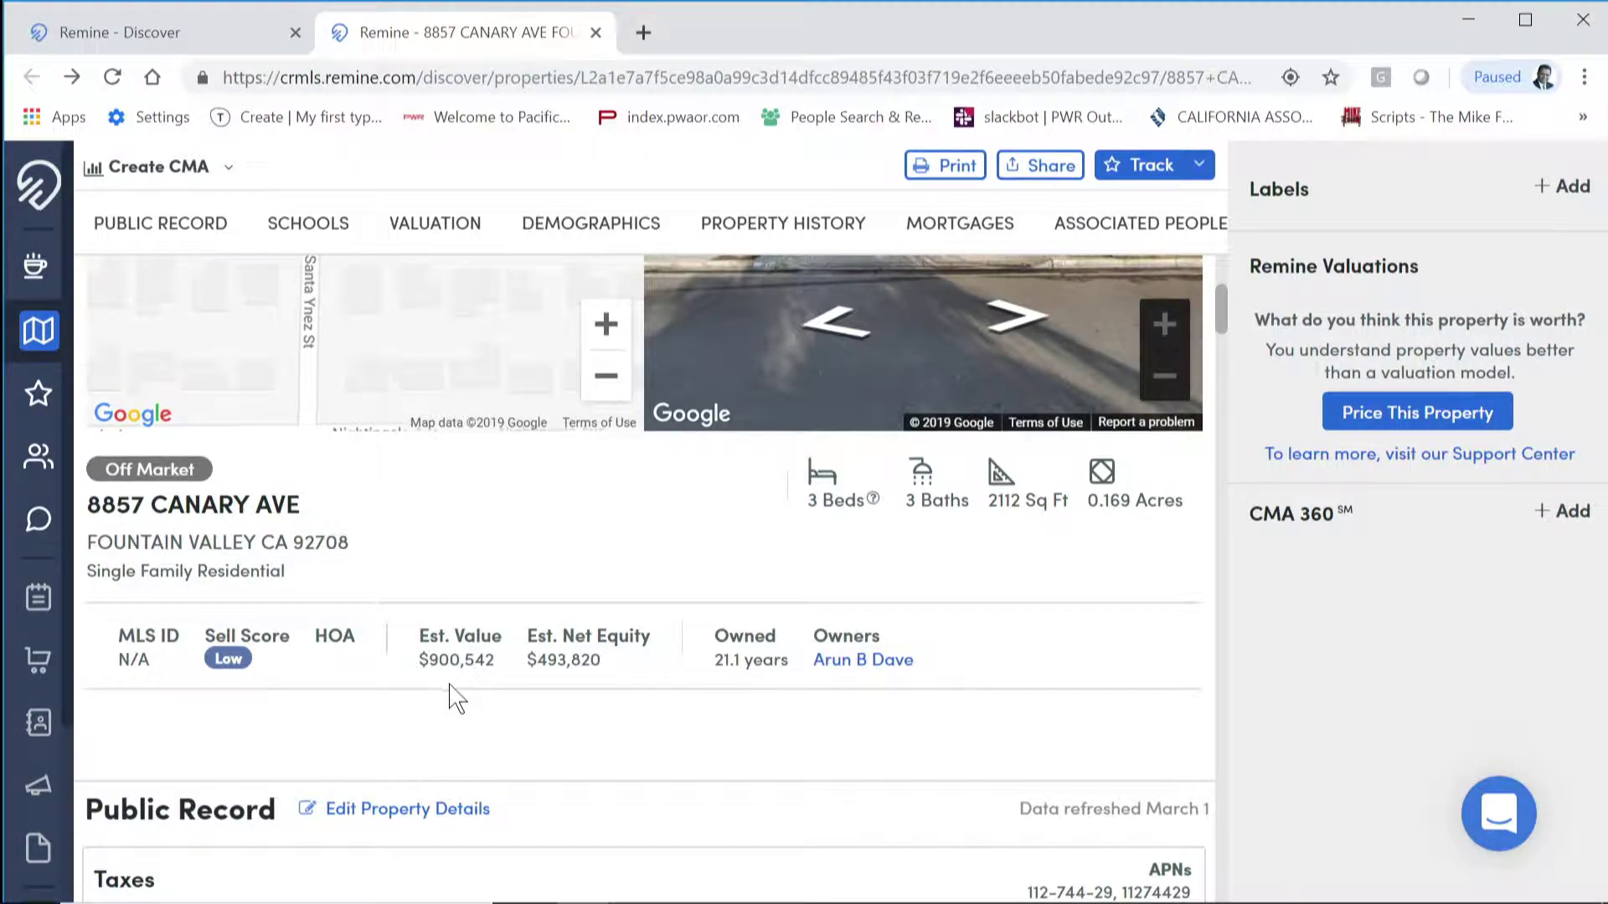
{"action": "scroll", "coordinate": [452, 697], "scroll_direction": "down", "scroll_amount": 3}
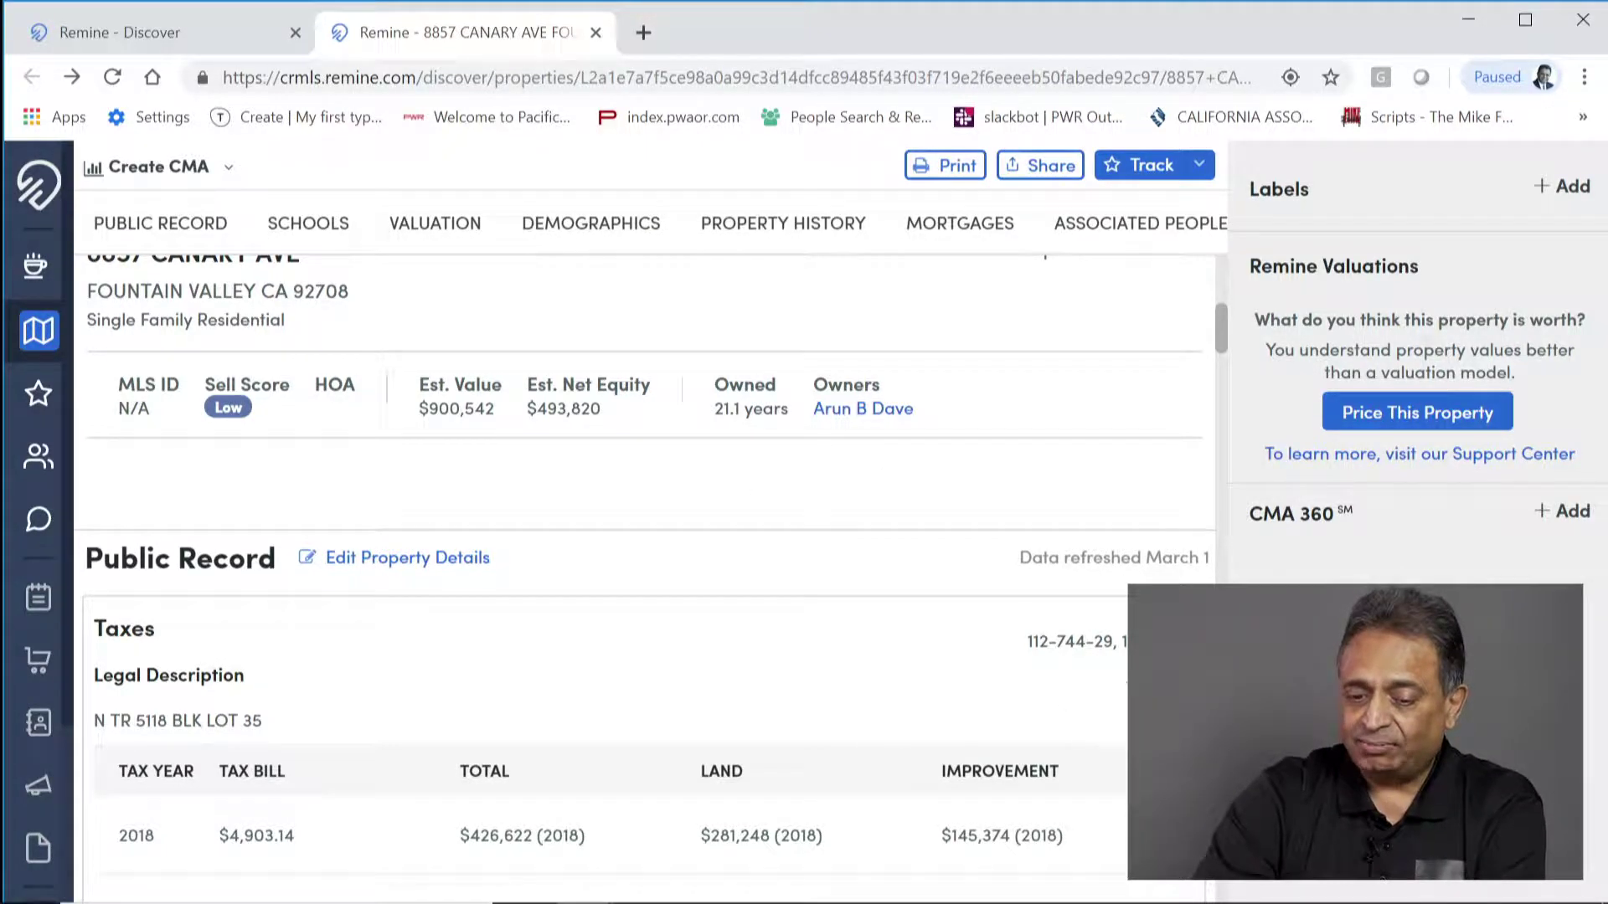
{"action": "scroll", "coordinate": [509, 682], "scroll_direction": "down", "scroll_amount": 2}
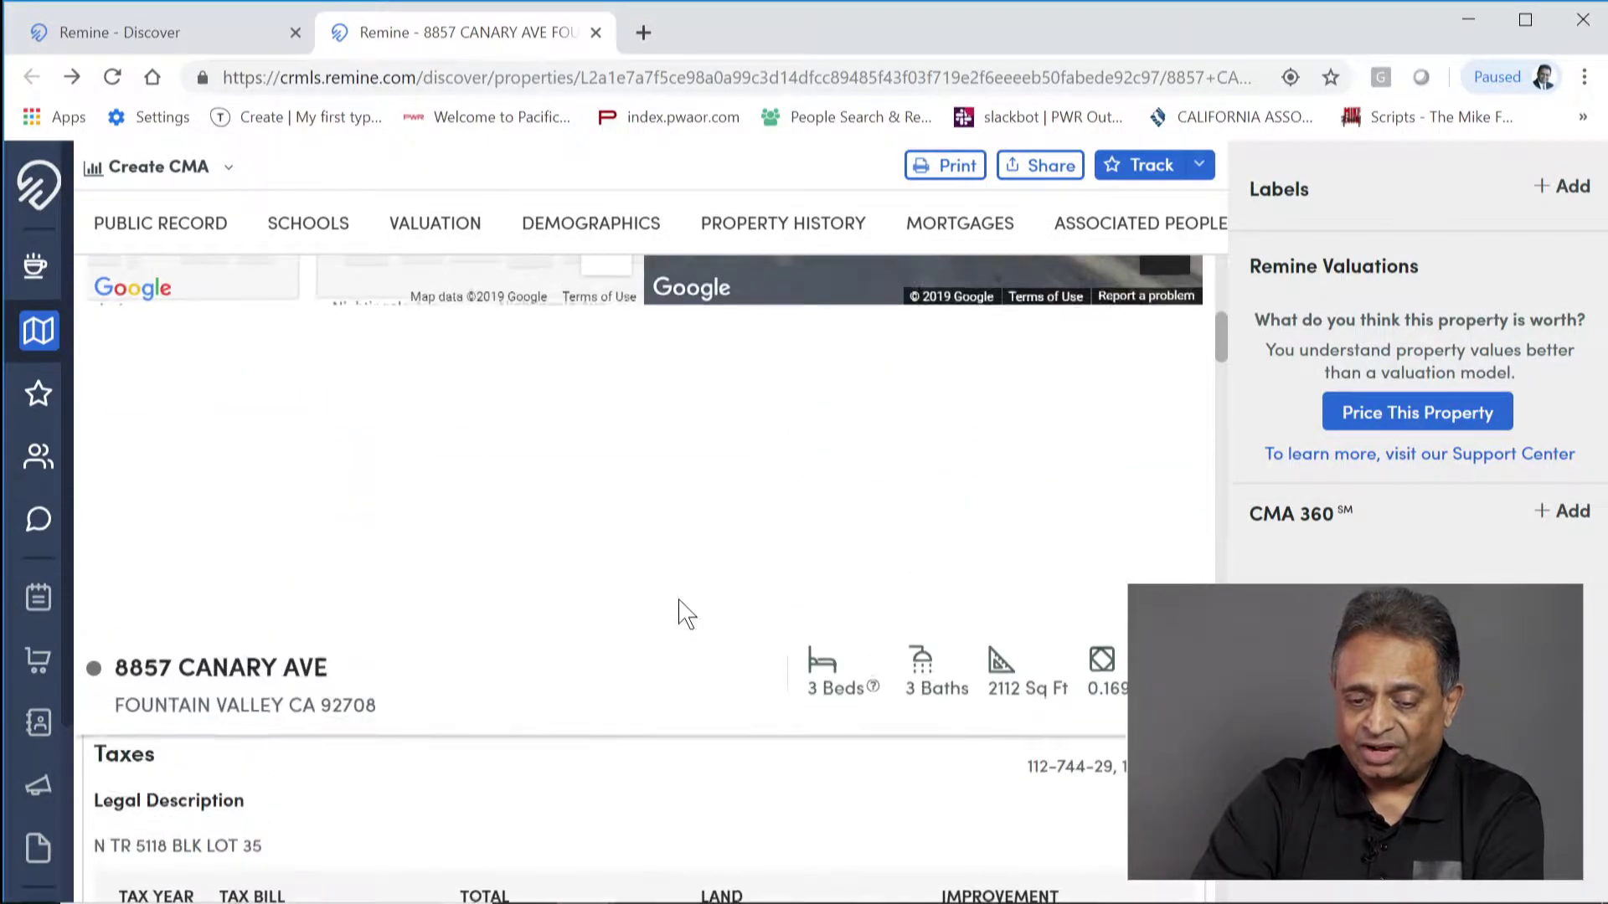
{"action": "scroll", "coordinate": [678, 619], "scroll_direction": "up", "scroll_amount": 3}
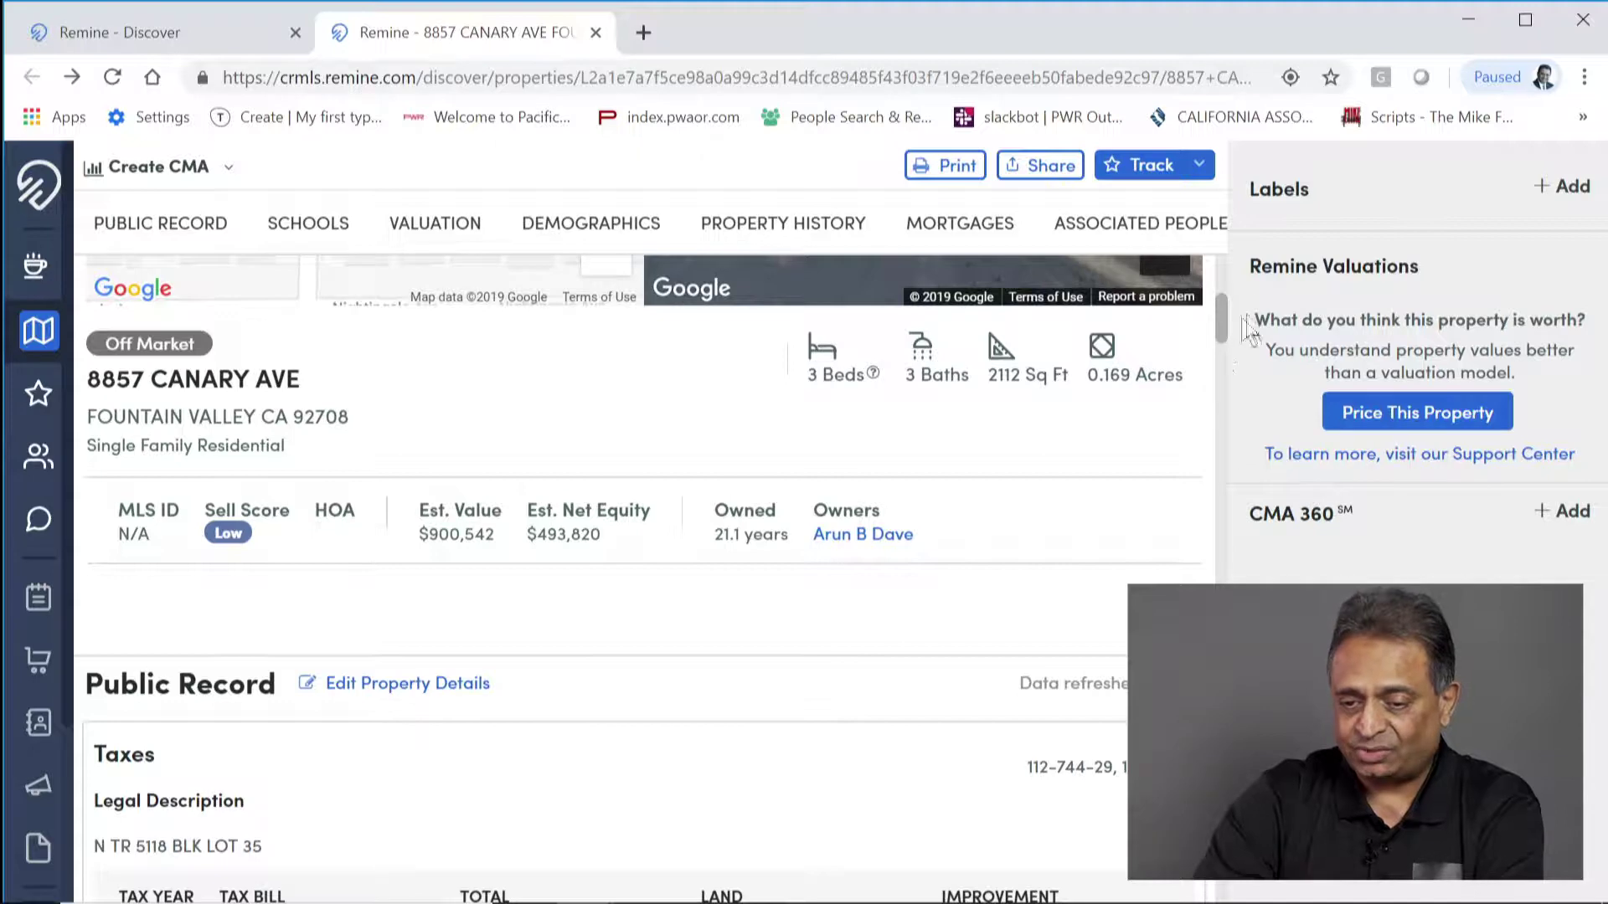
{"action": "scroll", "coordinate": [545, 801], "scroll_direction": "down", "scroll_amount": 1}
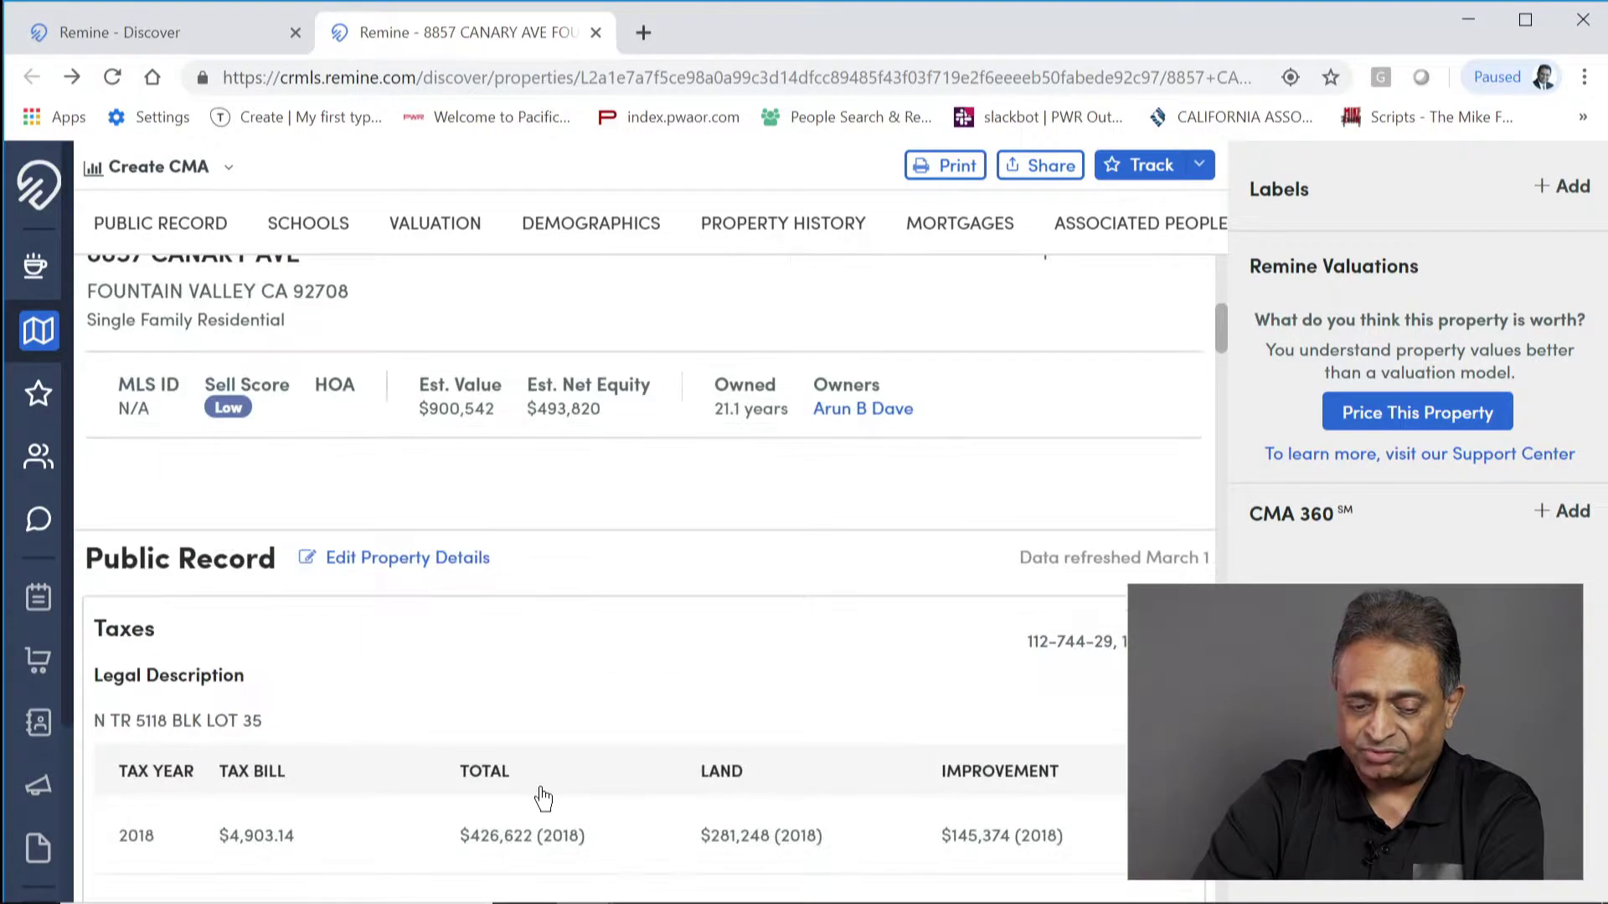
{"action": "scroll", "coordinate": [542, 798], "scroll_direction": "down", "scroll_amount": 3}
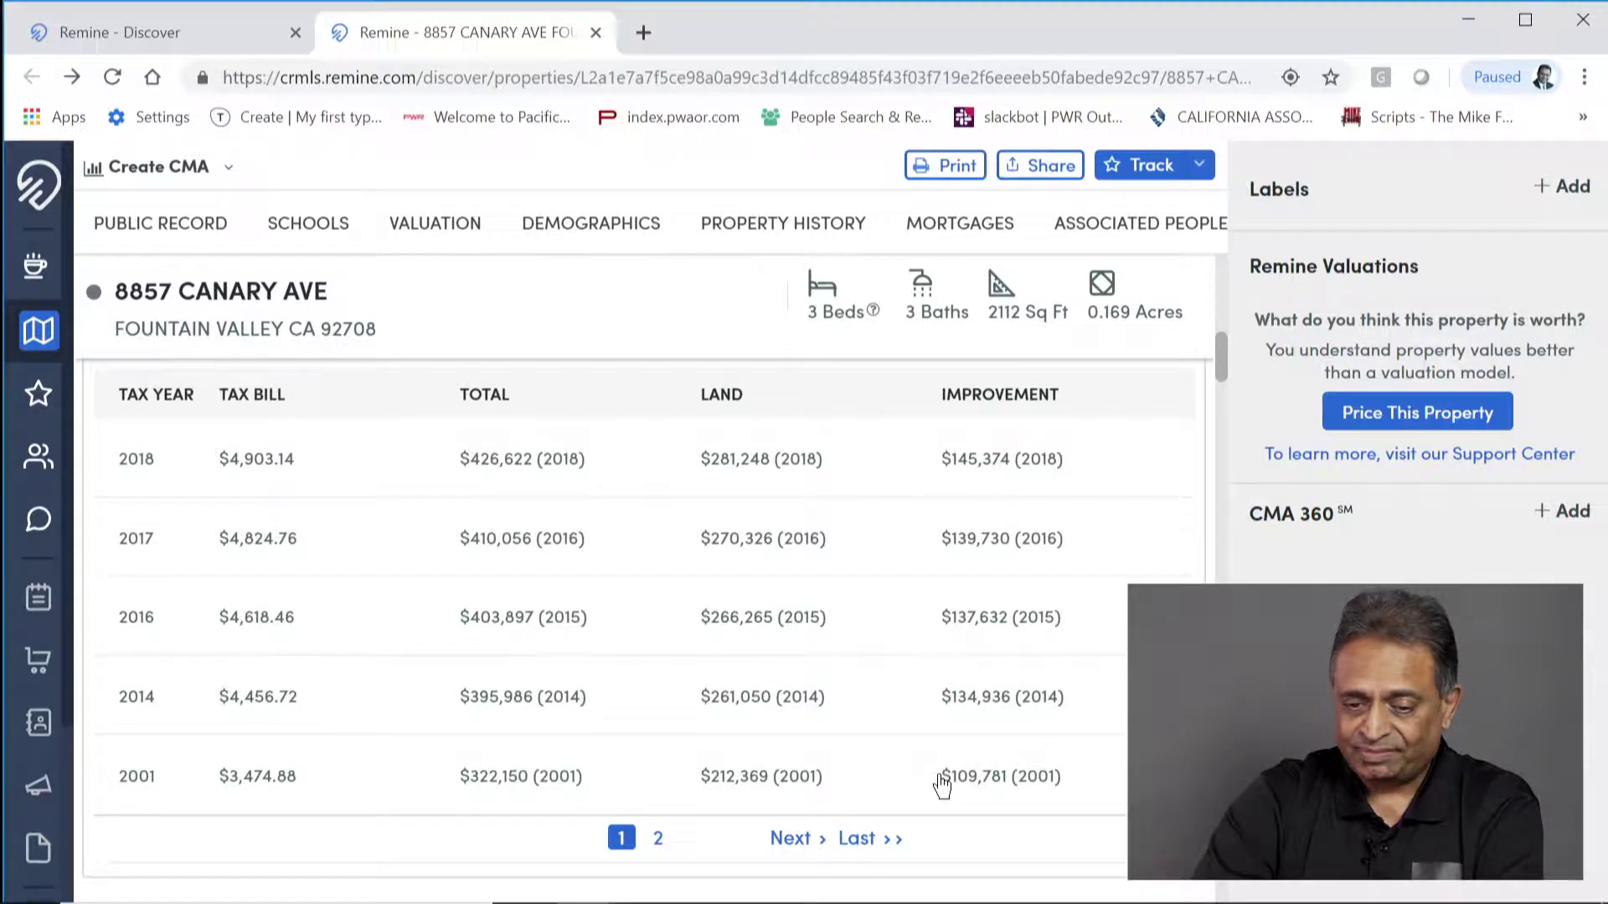
{"action": "scroll", "coordinate": [942, 784], "scroll_direction": "down", "scroll_amount": 3}
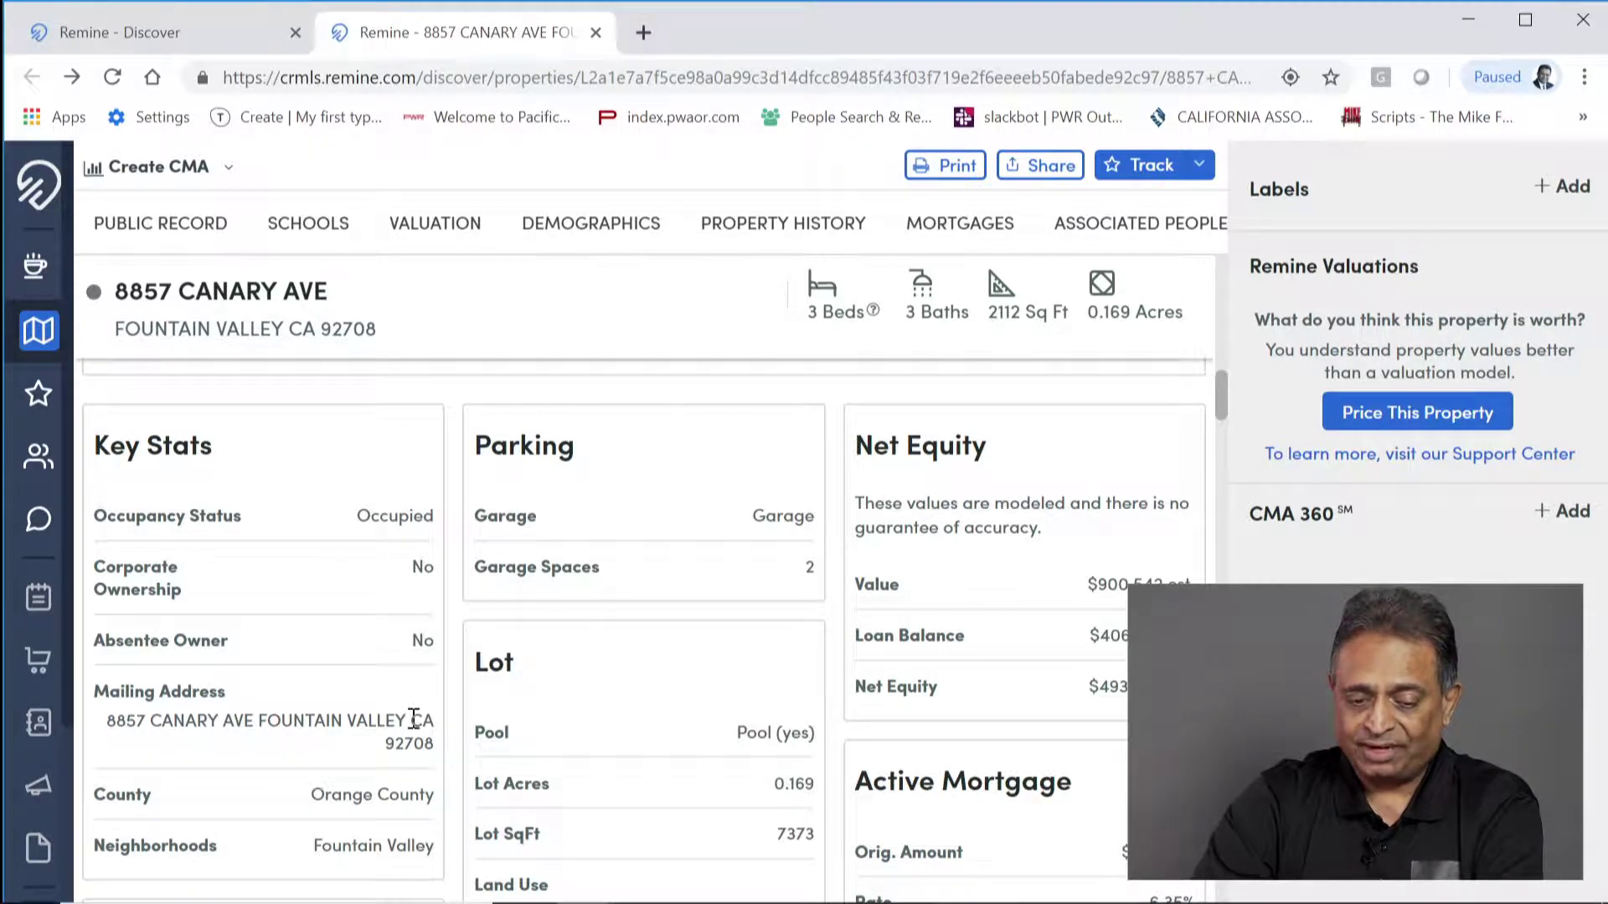
{"action": "scroll", "coordinate": [413, 720], "scroll_direction": "down", "scroll_amount": 1}
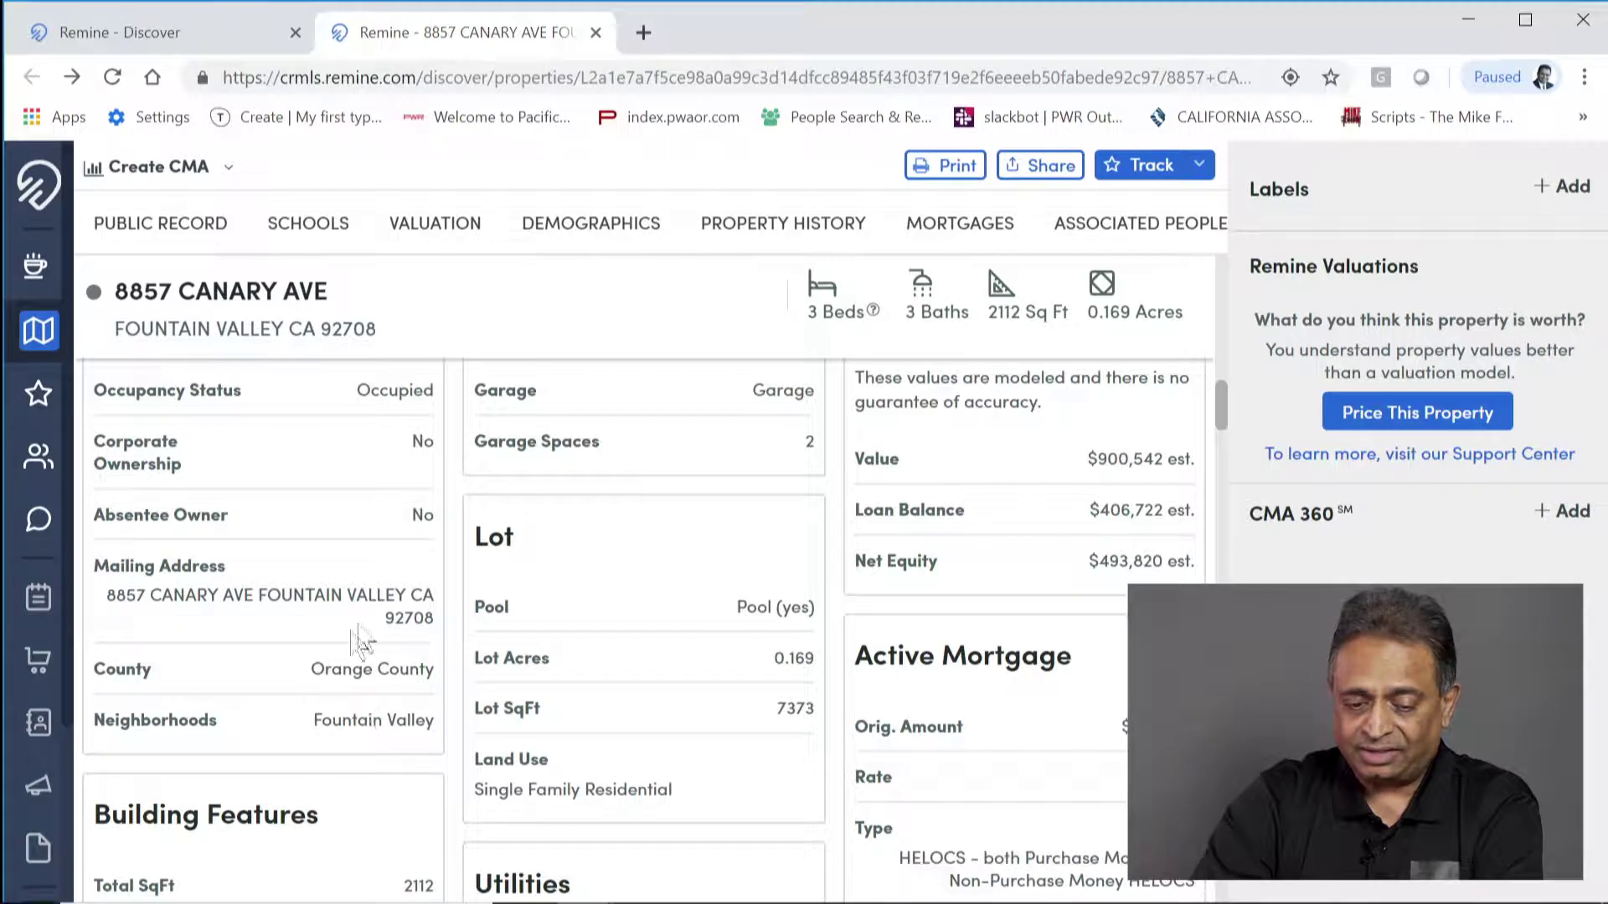
{"action": "scroll", "coordinate": [771, 653], "scroll_direction": "up", "scroll_amount": 2}
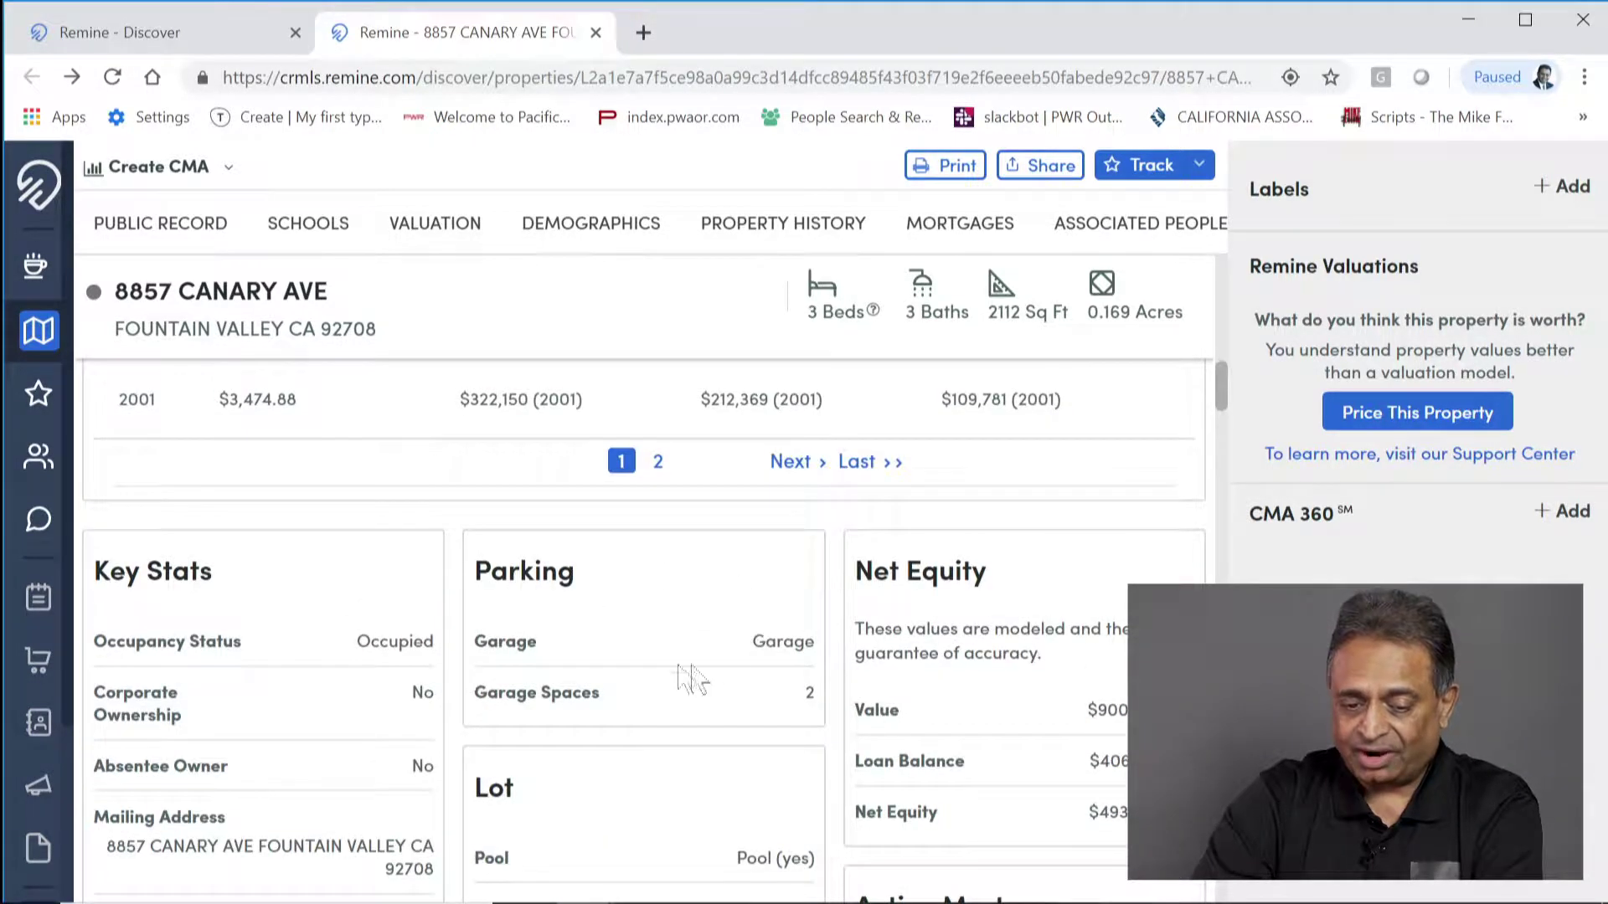
{"action": "scroll", "coordinate": [953, 570], "scroll_direction": "down", "scroll_amount": 1}
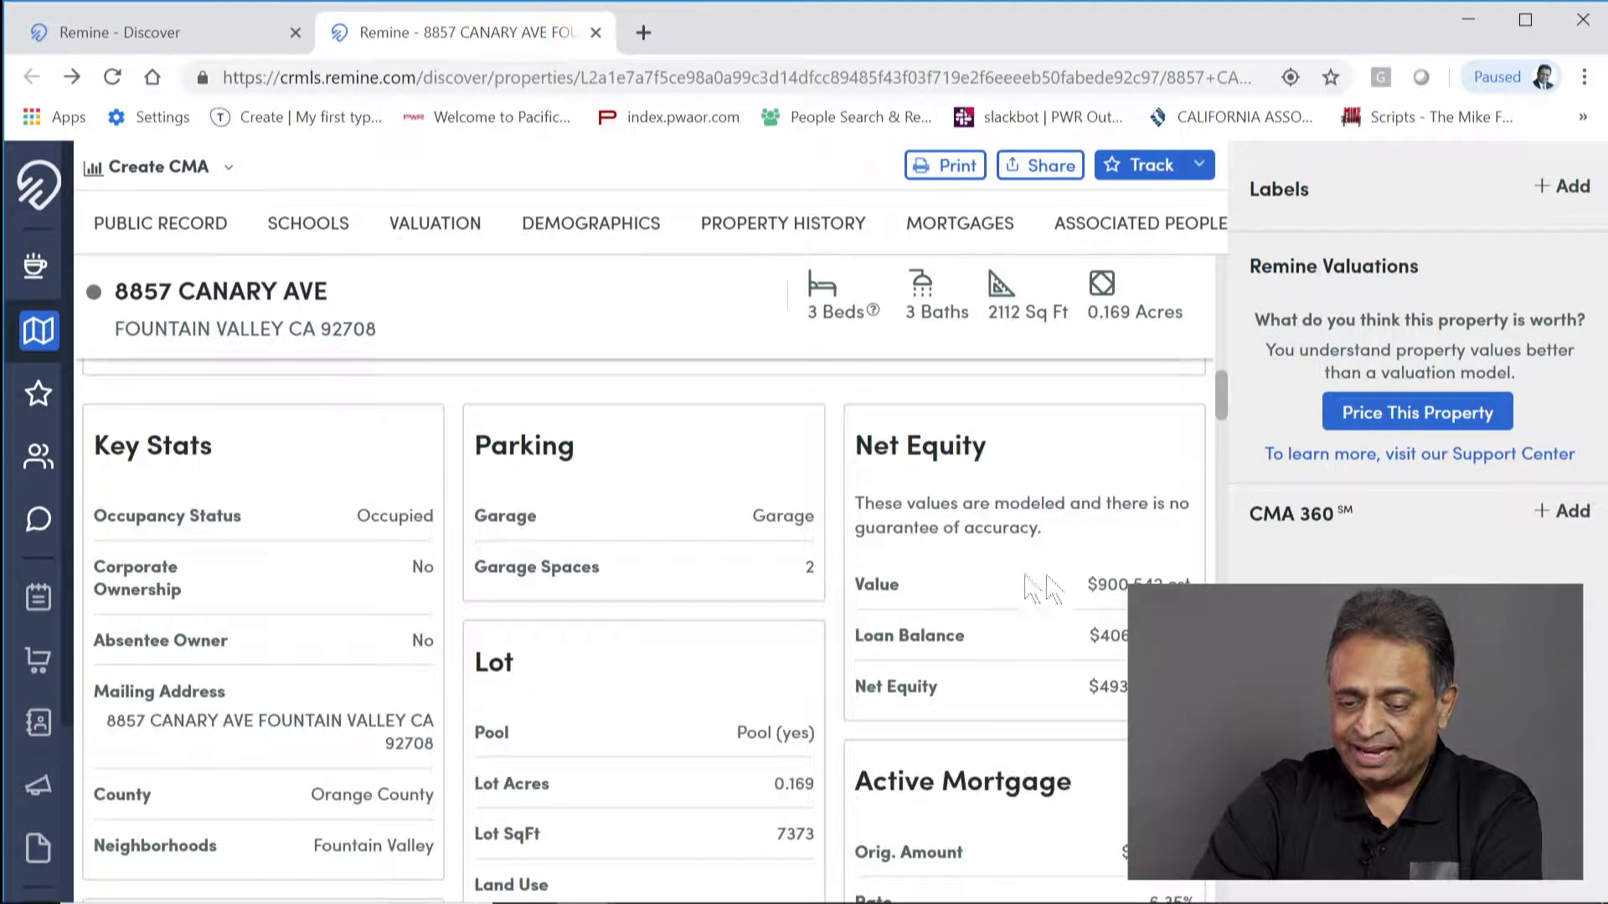
{"action": "scroll", "coordinate": [1063, 787], "scroll_direction": "down", "scroll_amount": 2}
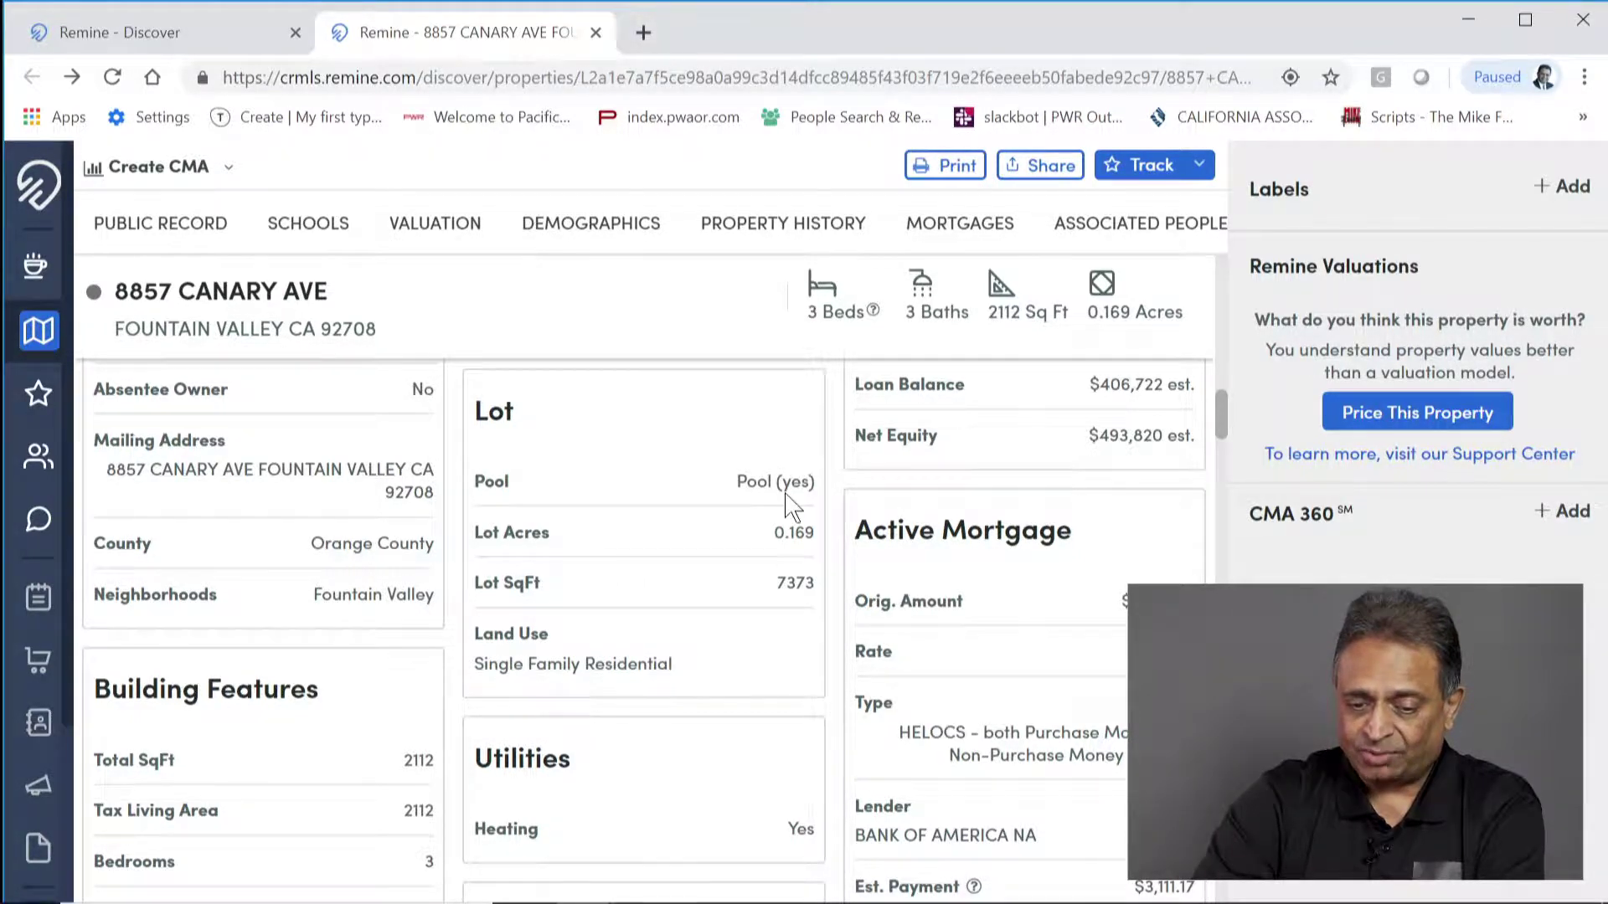
{"action": "scroll", "coordinate": [678, 703], "scroll_direction": "down", "scroll_amount": 3}
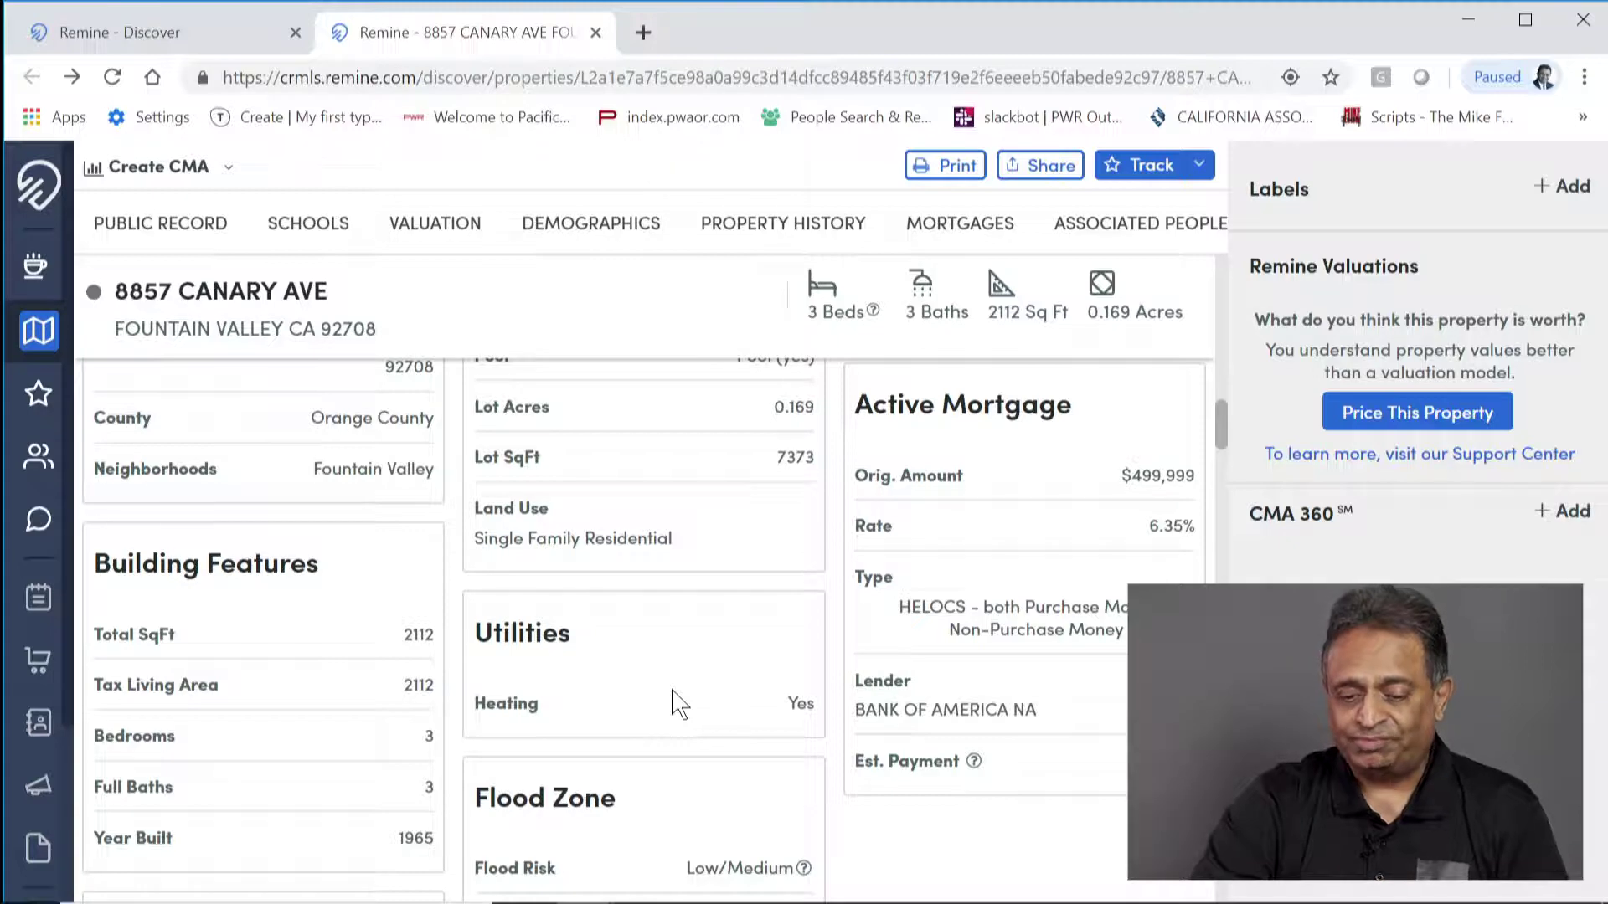
{"action": "scroll", "coordinate": [679, 703], "scroll_direction": "down", "scroll_amount": 3}
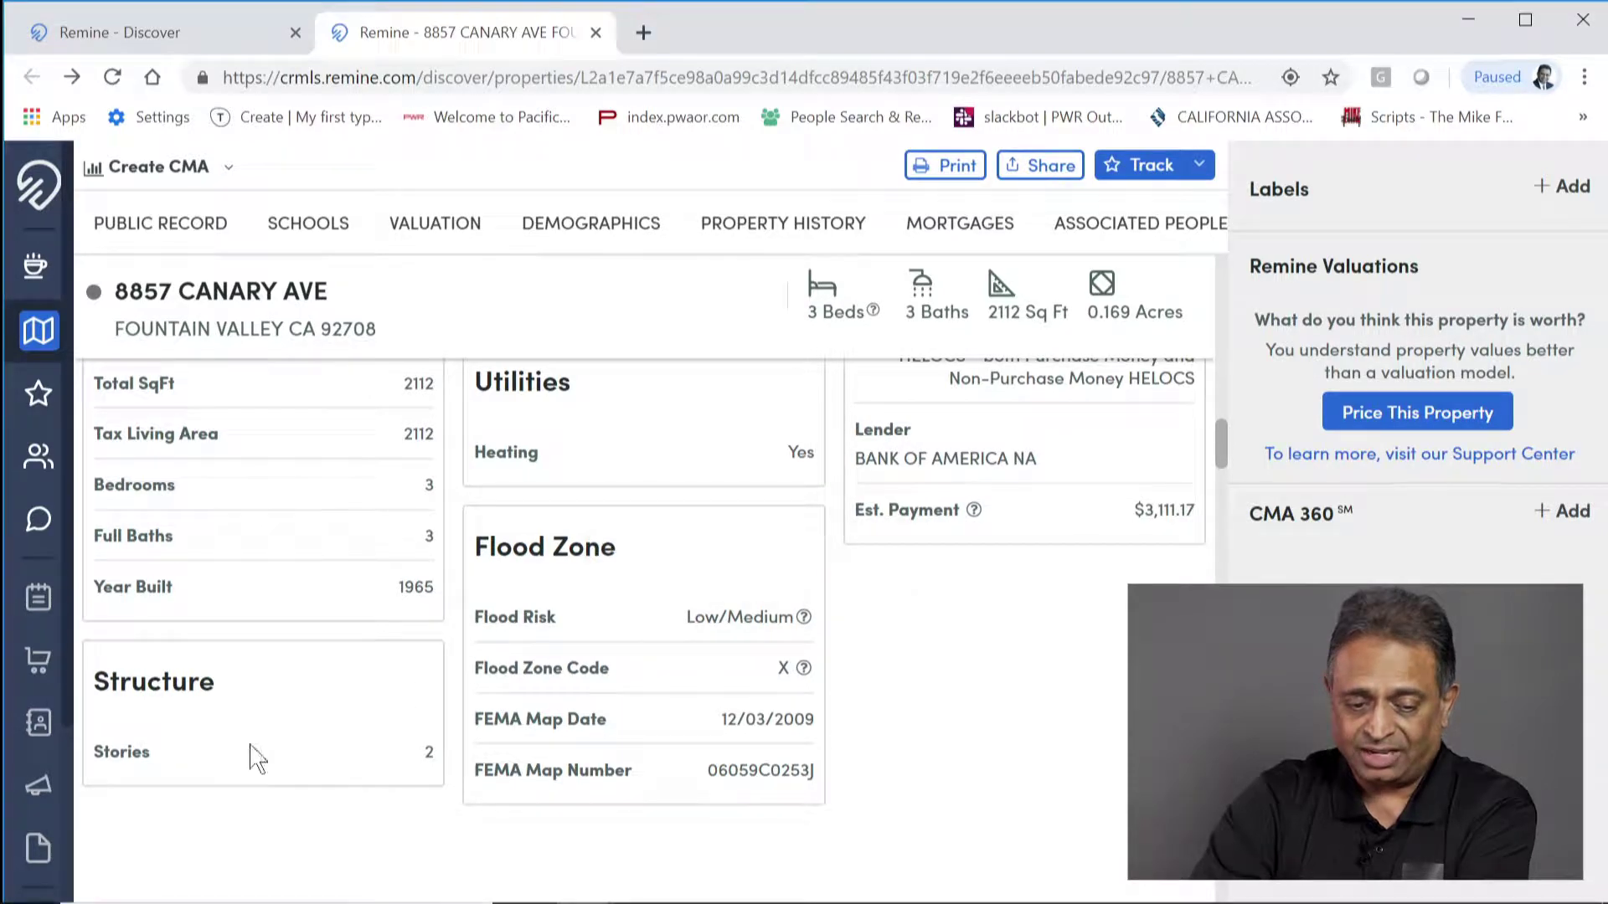
{"action": "scroll", "coordinate": [811, 782], "scroll_direction": "down", "scroll_amount": 5}
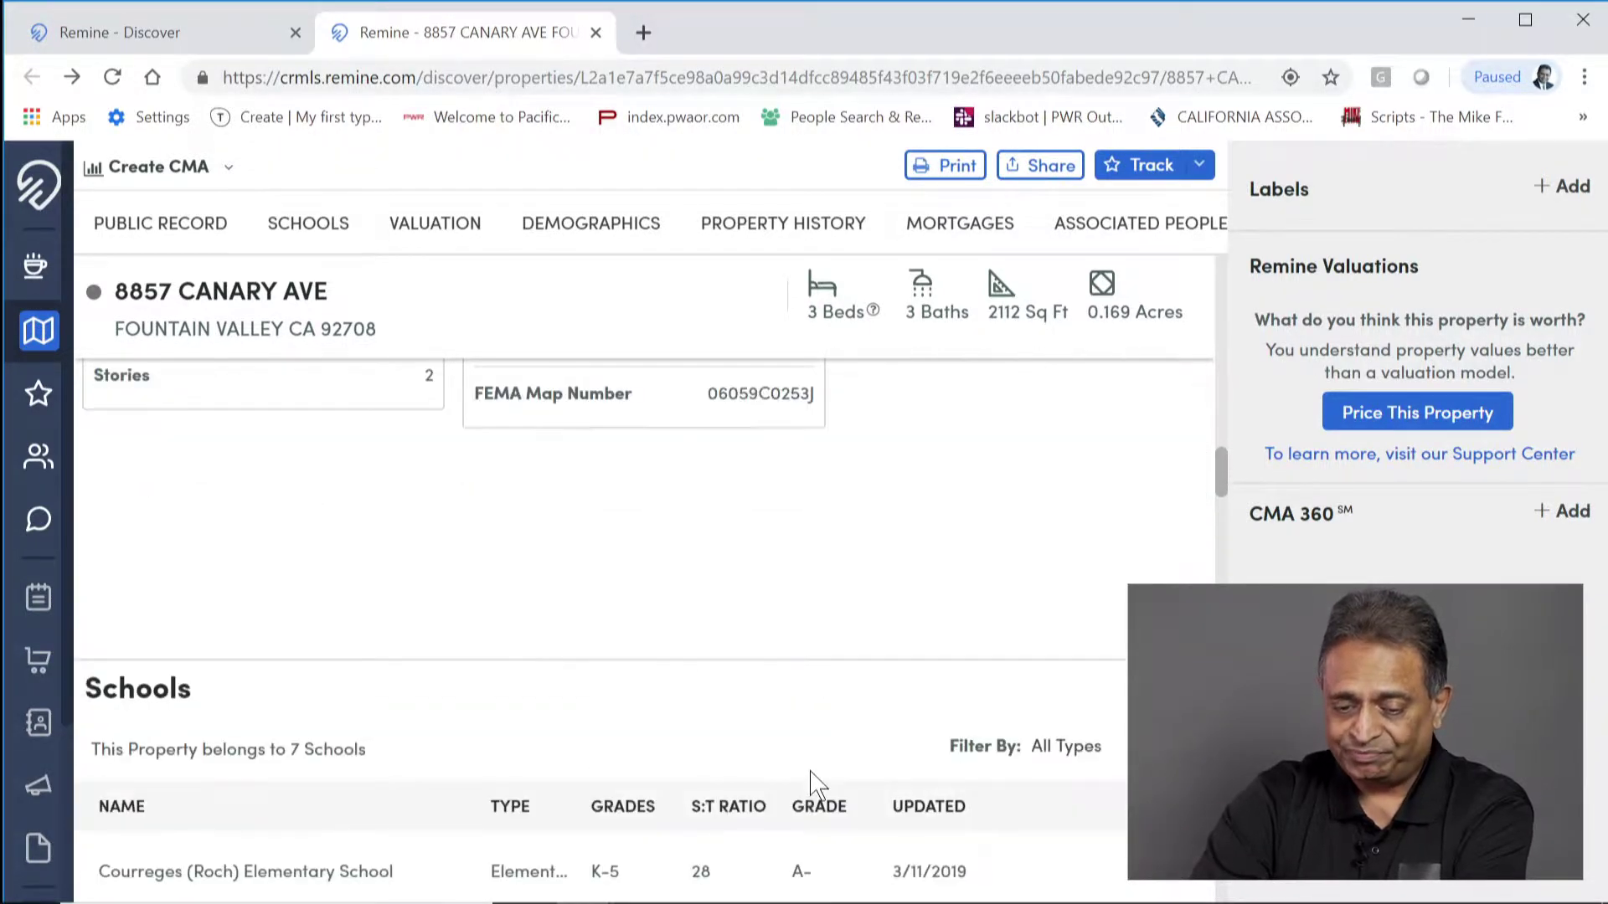
{"action": "scroll", "coordinate": [811, 782], "scroll_direction": "down", "scroll_amount": 3}
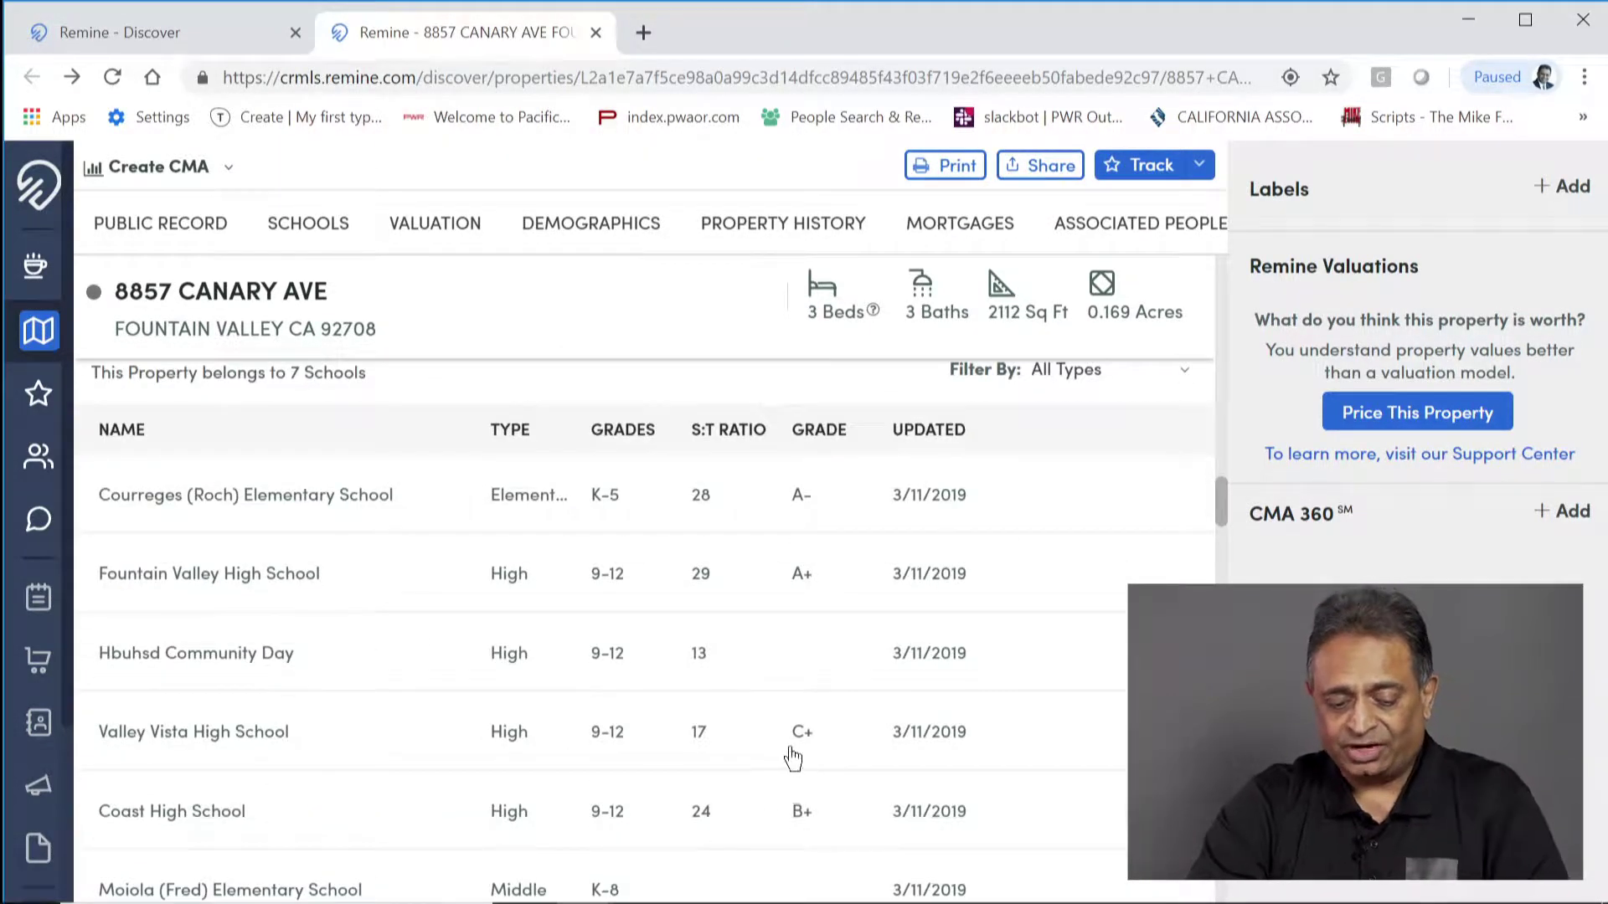
{"action": "left_click", "coordinate": [800, 497]}
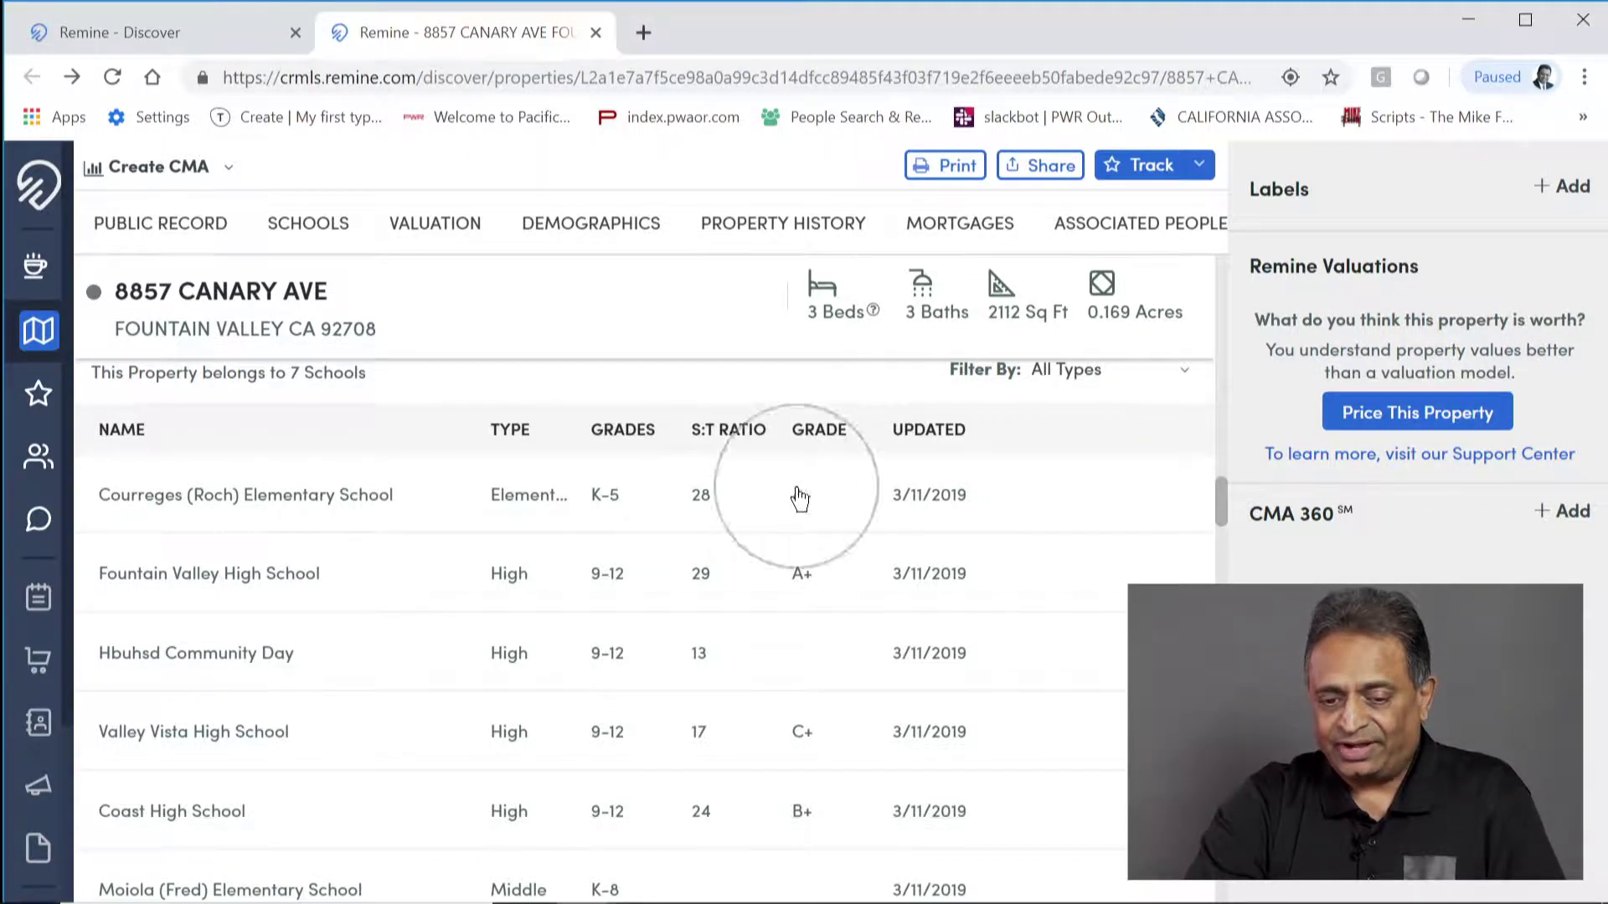
{"action": "left_click", "coordinate": [804, 576]}
{"action": "left_click", "coordinate": [801, 734]}
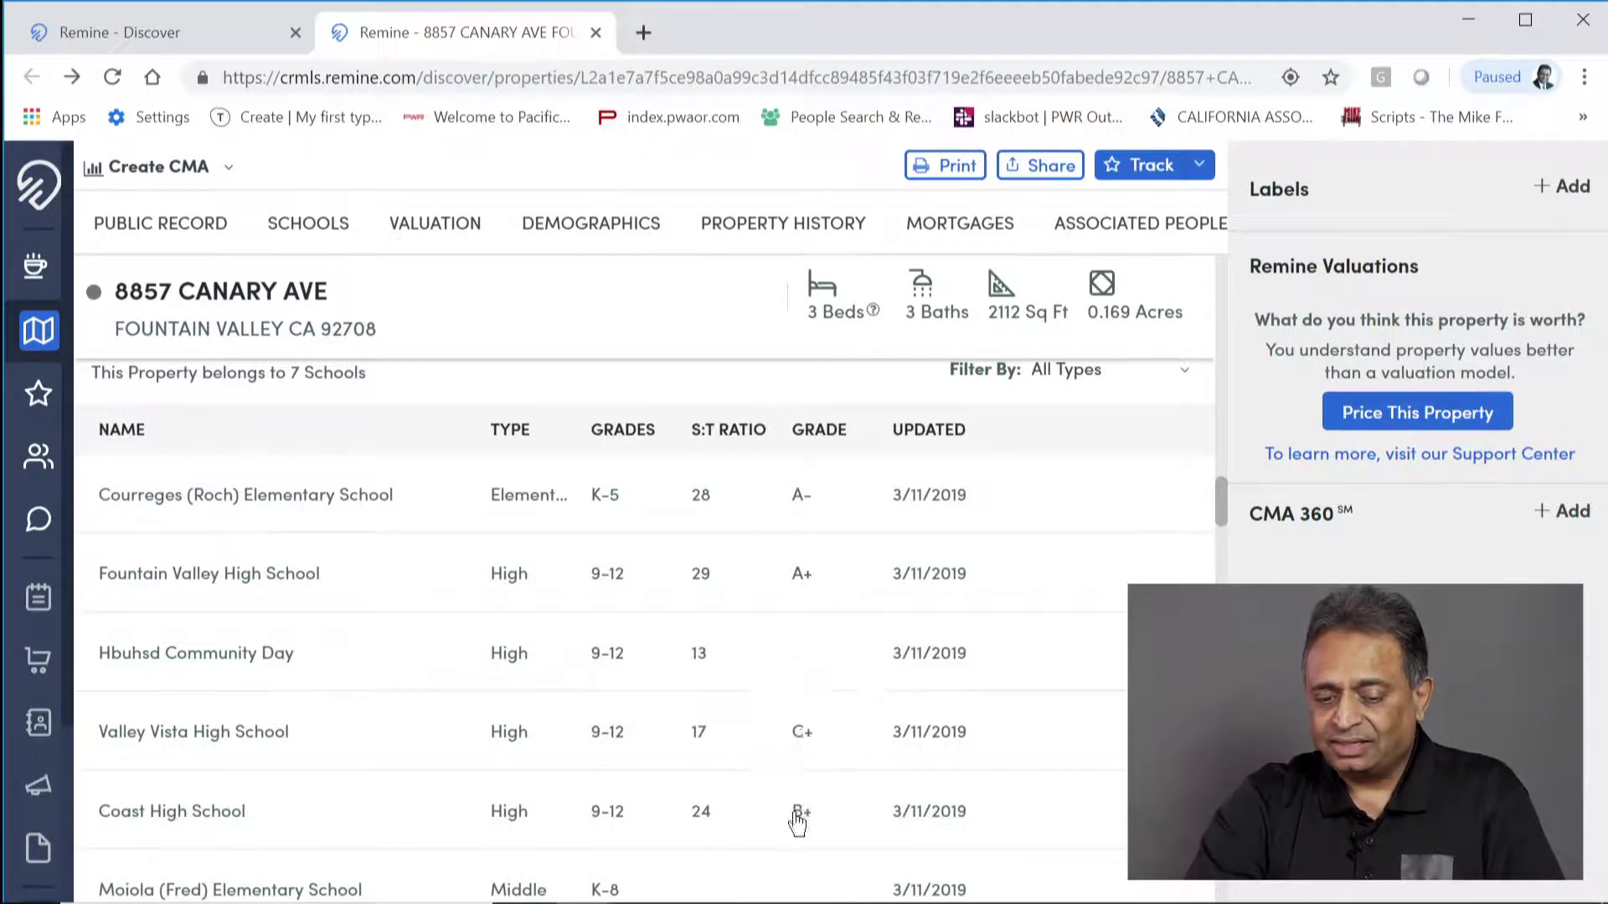
{"action": "scroll", "coordinate": [797, 824], "scroll_direction": "down", "scroll_amount": 3}
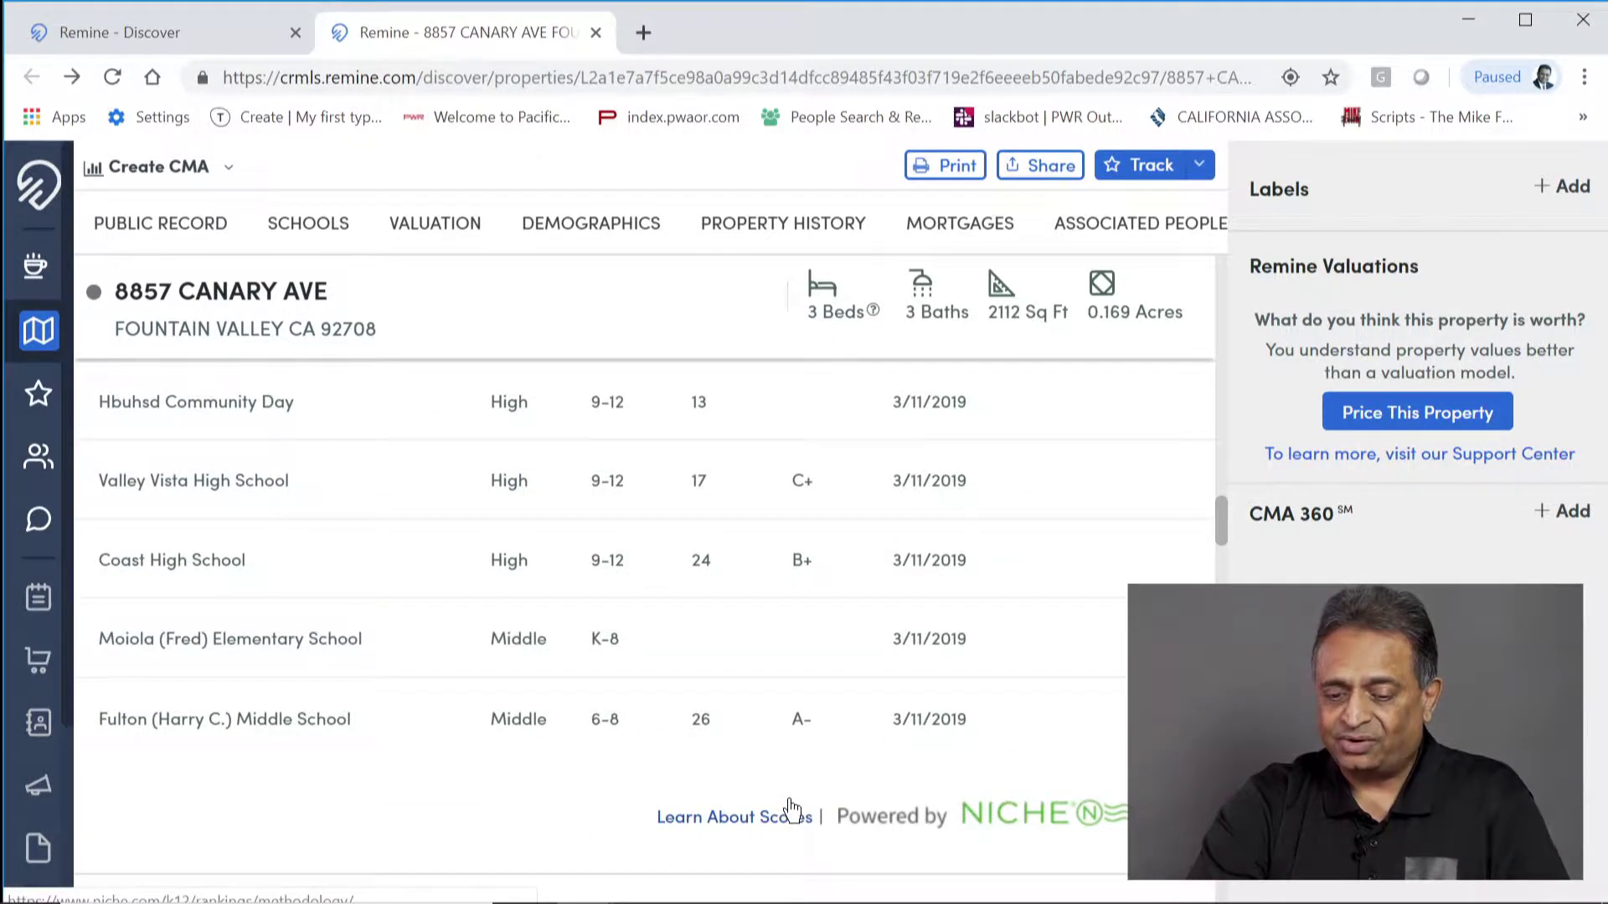
{"action": "scroll", "coordinate": [792, 808], "scroll_direction": "down", "scroll_amount": 5}
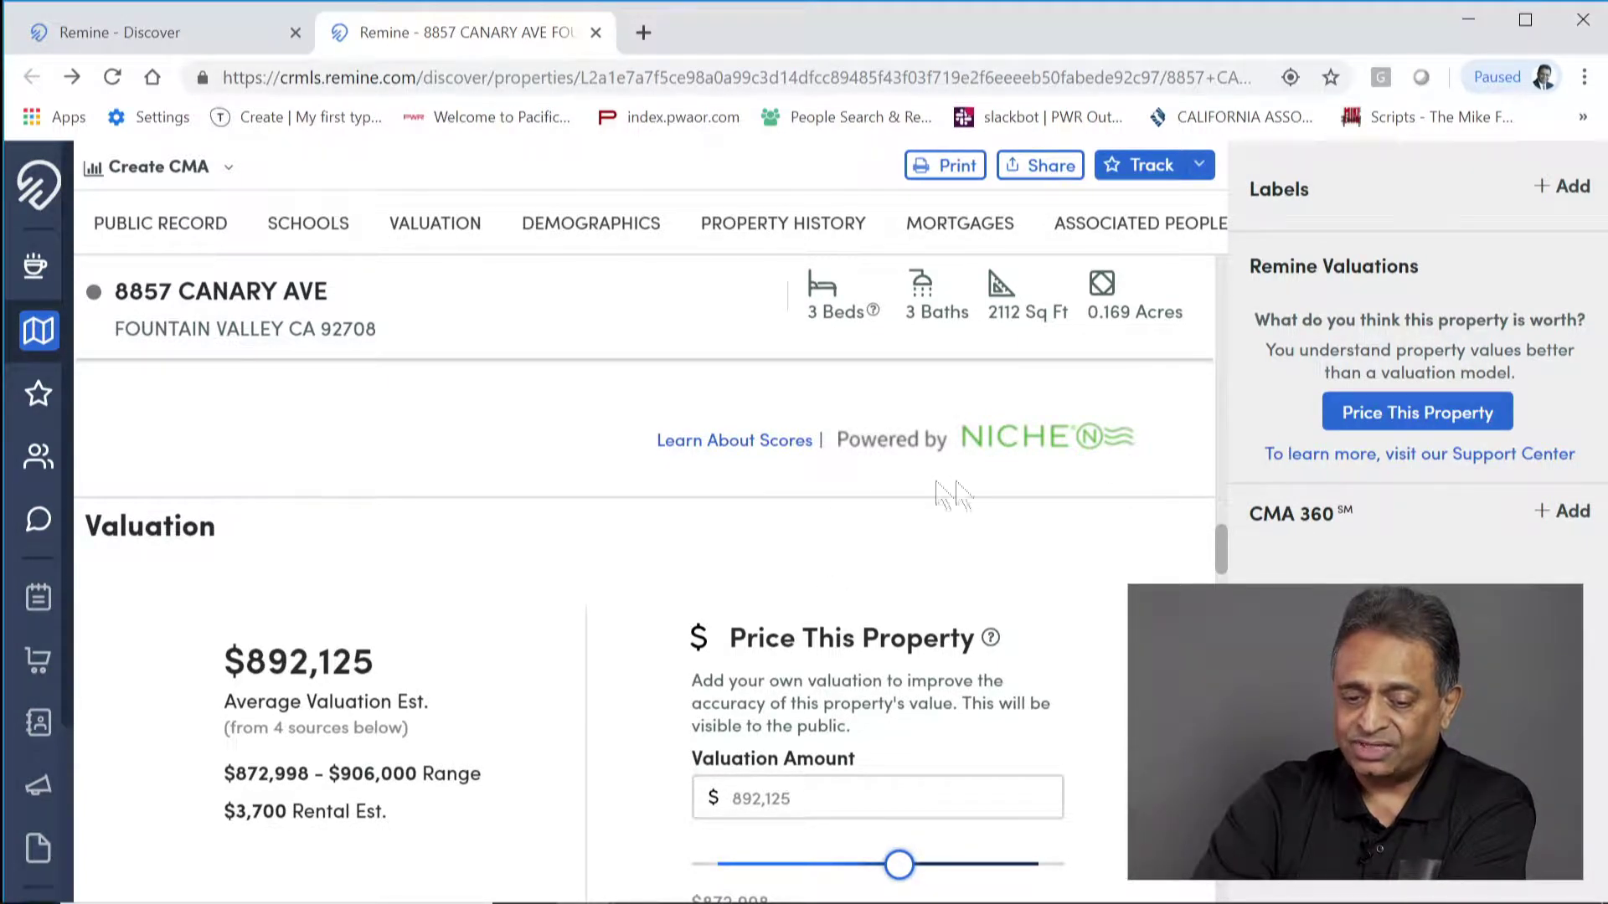
Step: Scroll past Valuation & Transactions to the Demographics household size and age charts
{"action": "scroll", "coordinate": [444, 690], "scroll_direction": "down", "scroll_amount": 1}
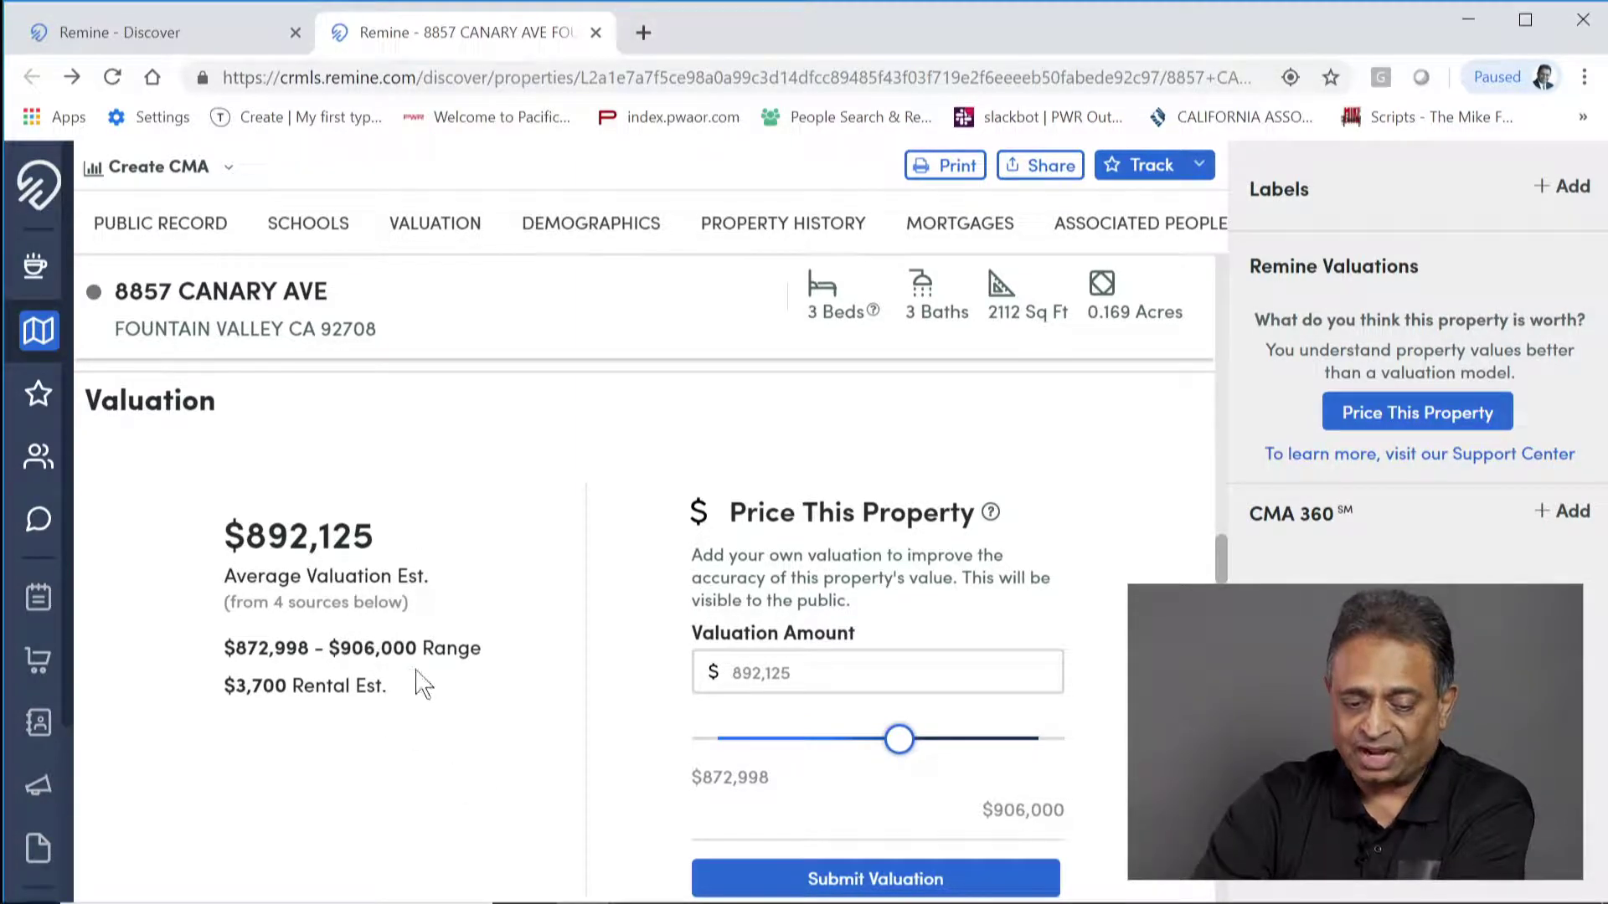
{"action": "scroll", "coordinate": [434, 741], "scroll_direction": "down", "scroll_amount": 2}
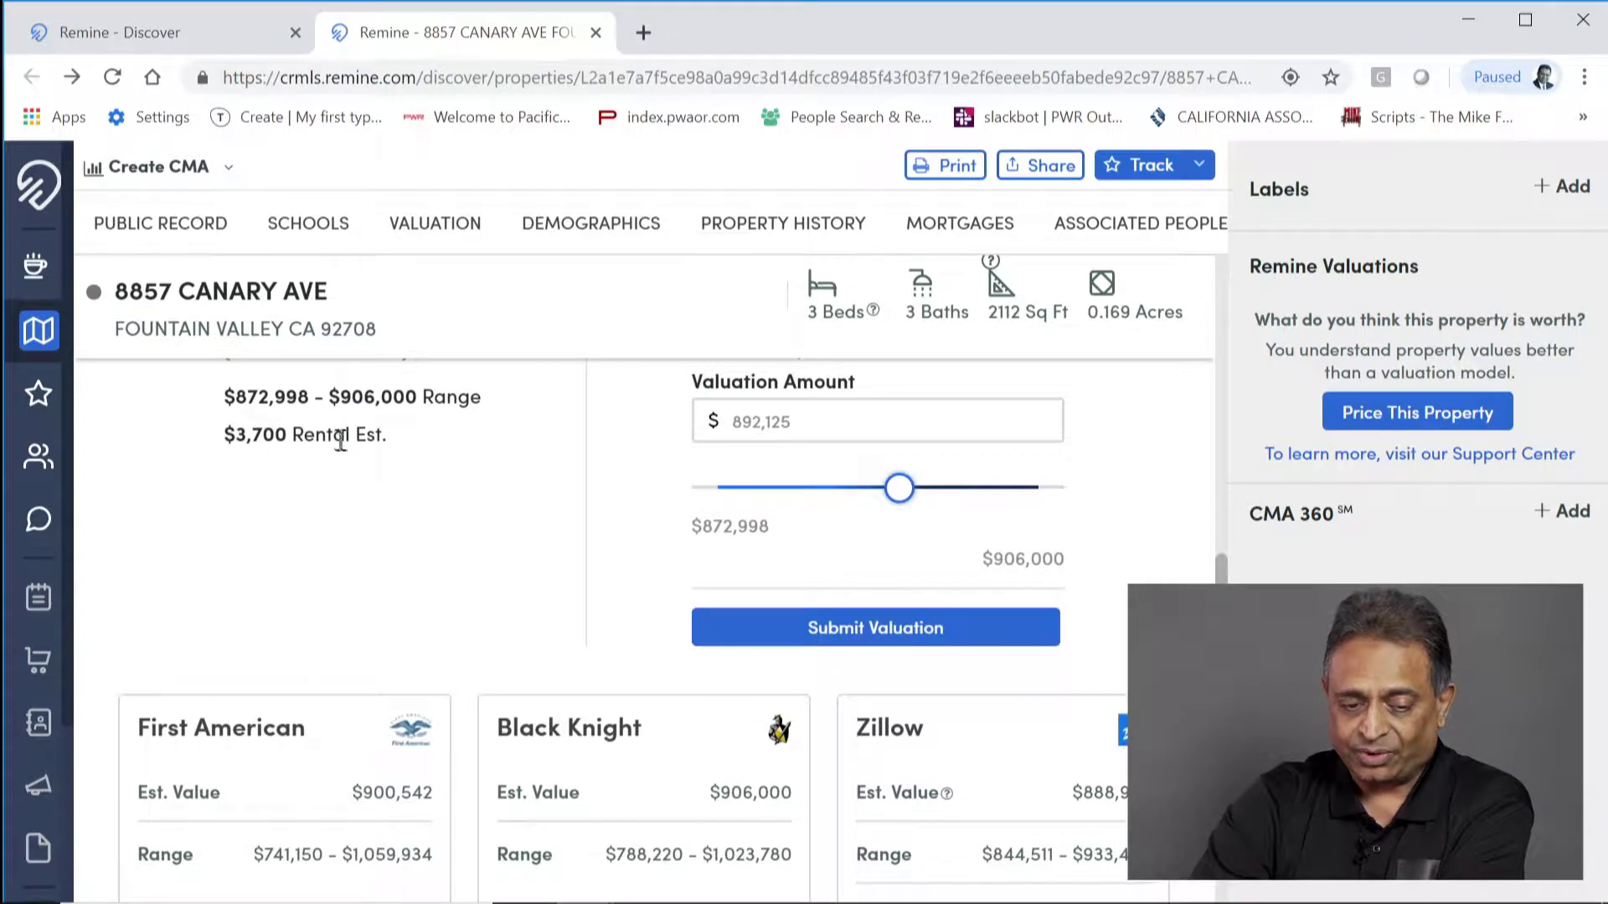
{"action": "scroll", "coordinate": [384, 563], "scroll_direction": "down", "scroll_amount": 3}
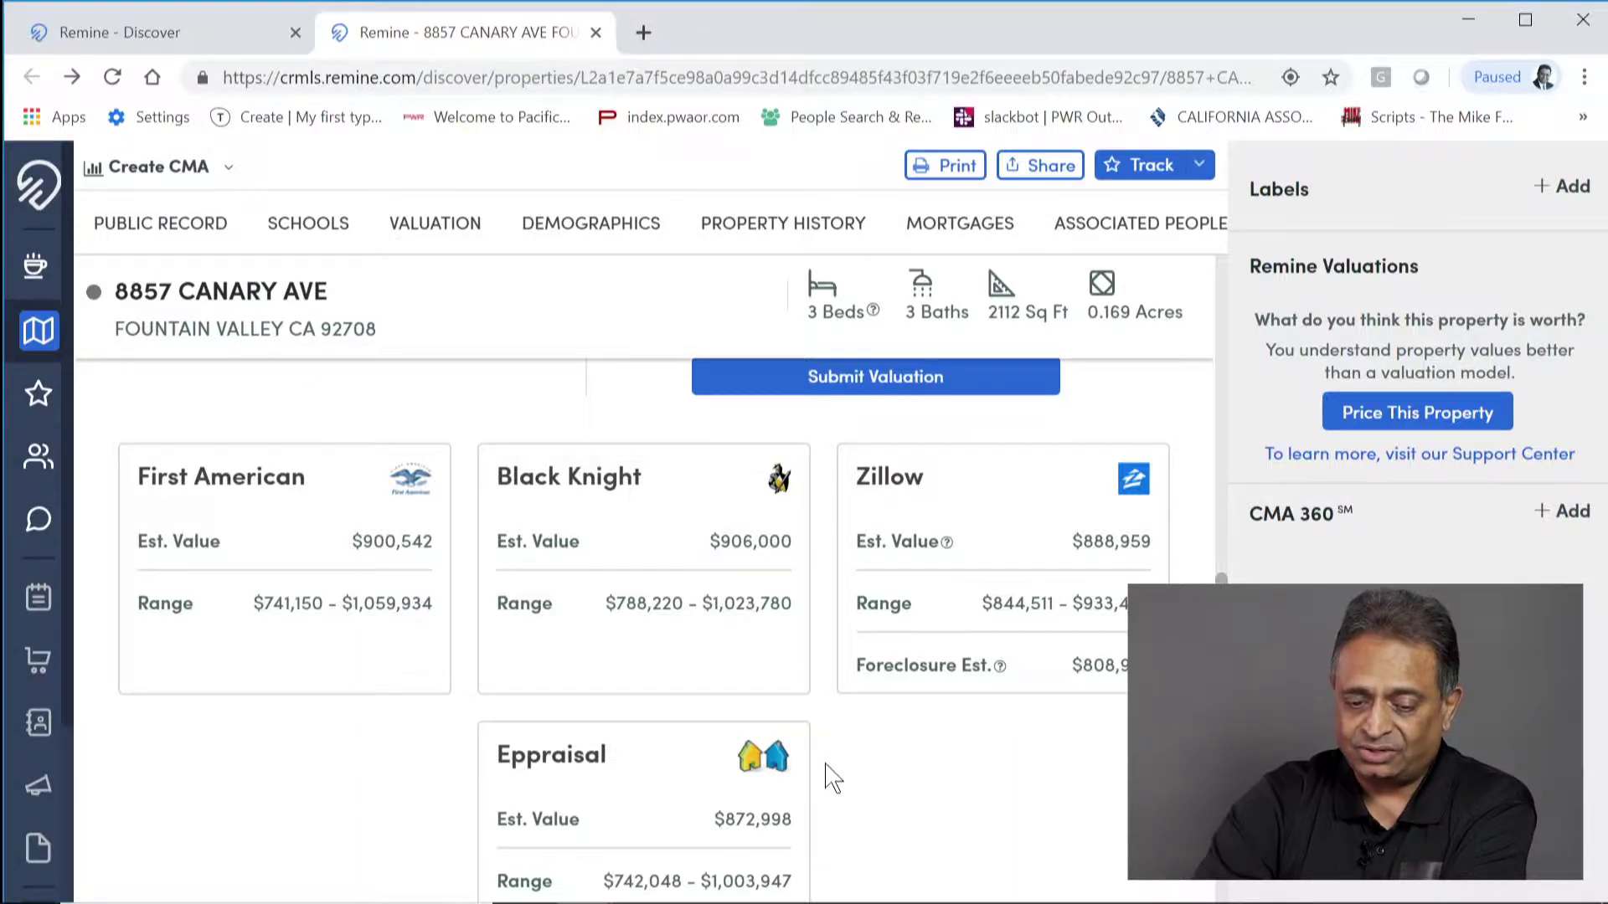
{"action": "scroll", "coordinate": [711, 695], "scroll_direction": "down", "scroll_amount": 3}
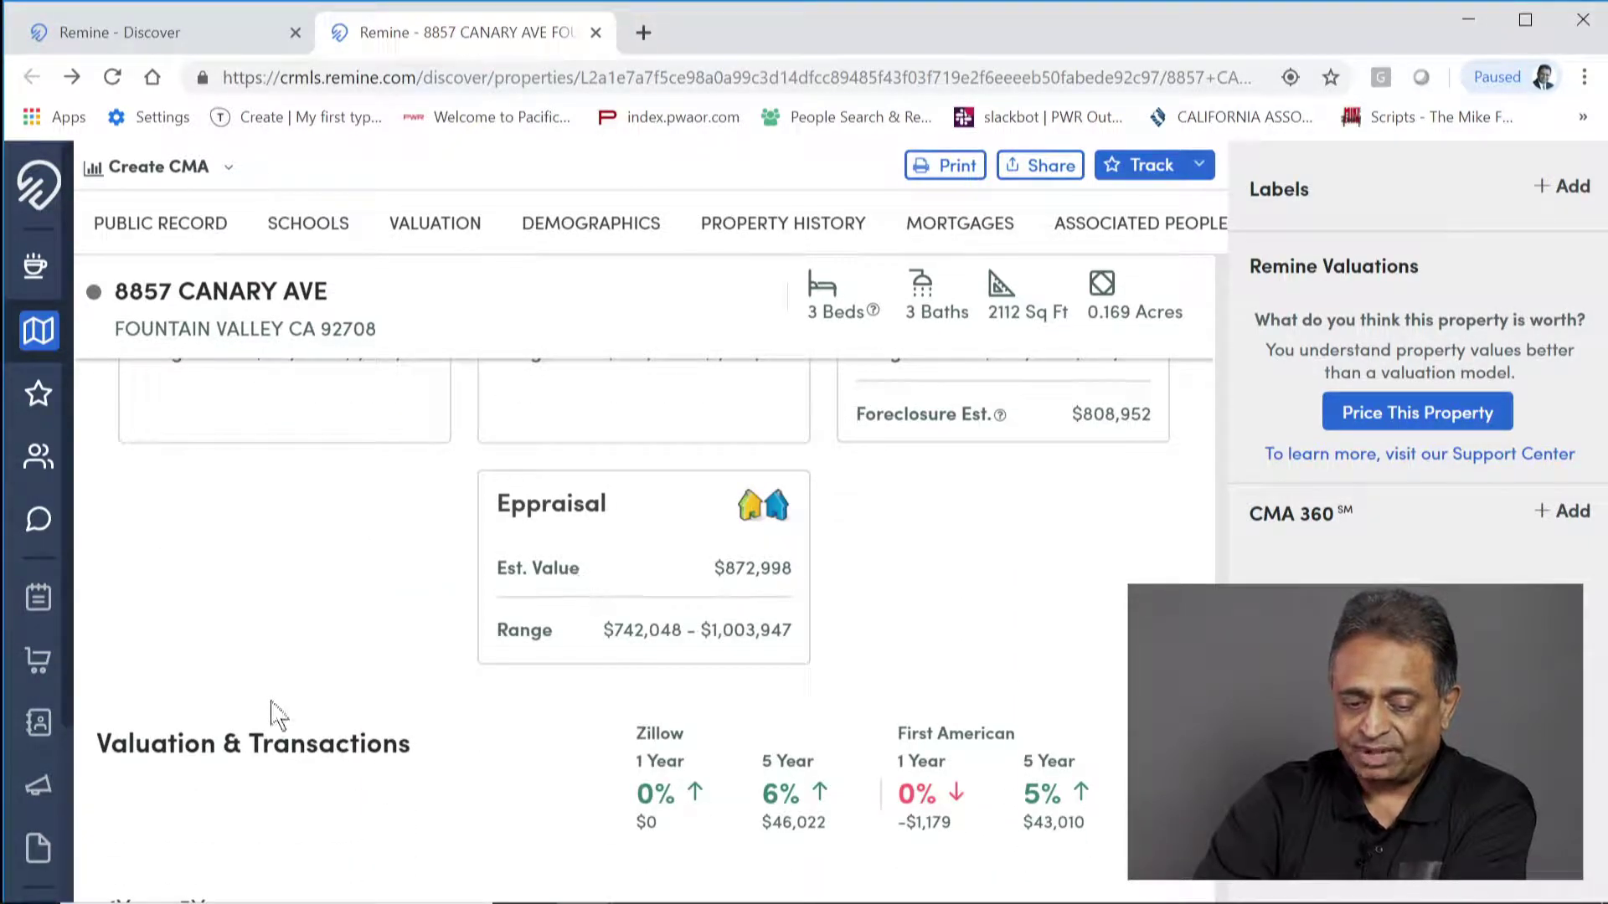
{"action": "scroll", "coordinate": [278, 713], "scroll_direction": "down", "scroll_amount": 6}
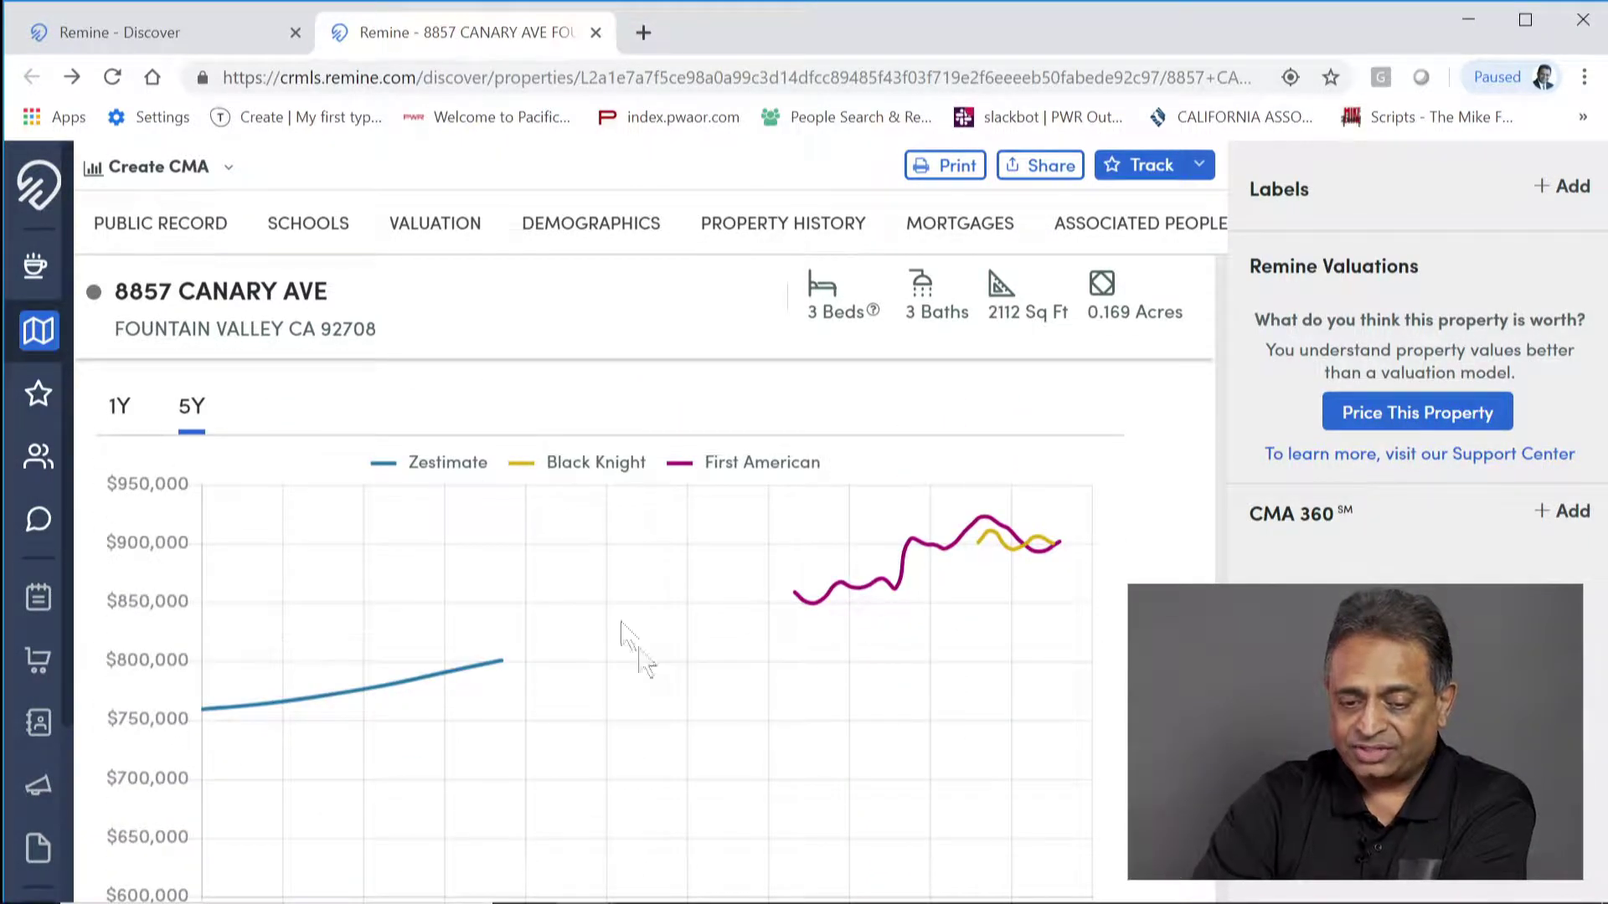
{"action": "scroll", "coordinate": [628, 646], "scroll_direction": "up", "scroll_amount": 4}
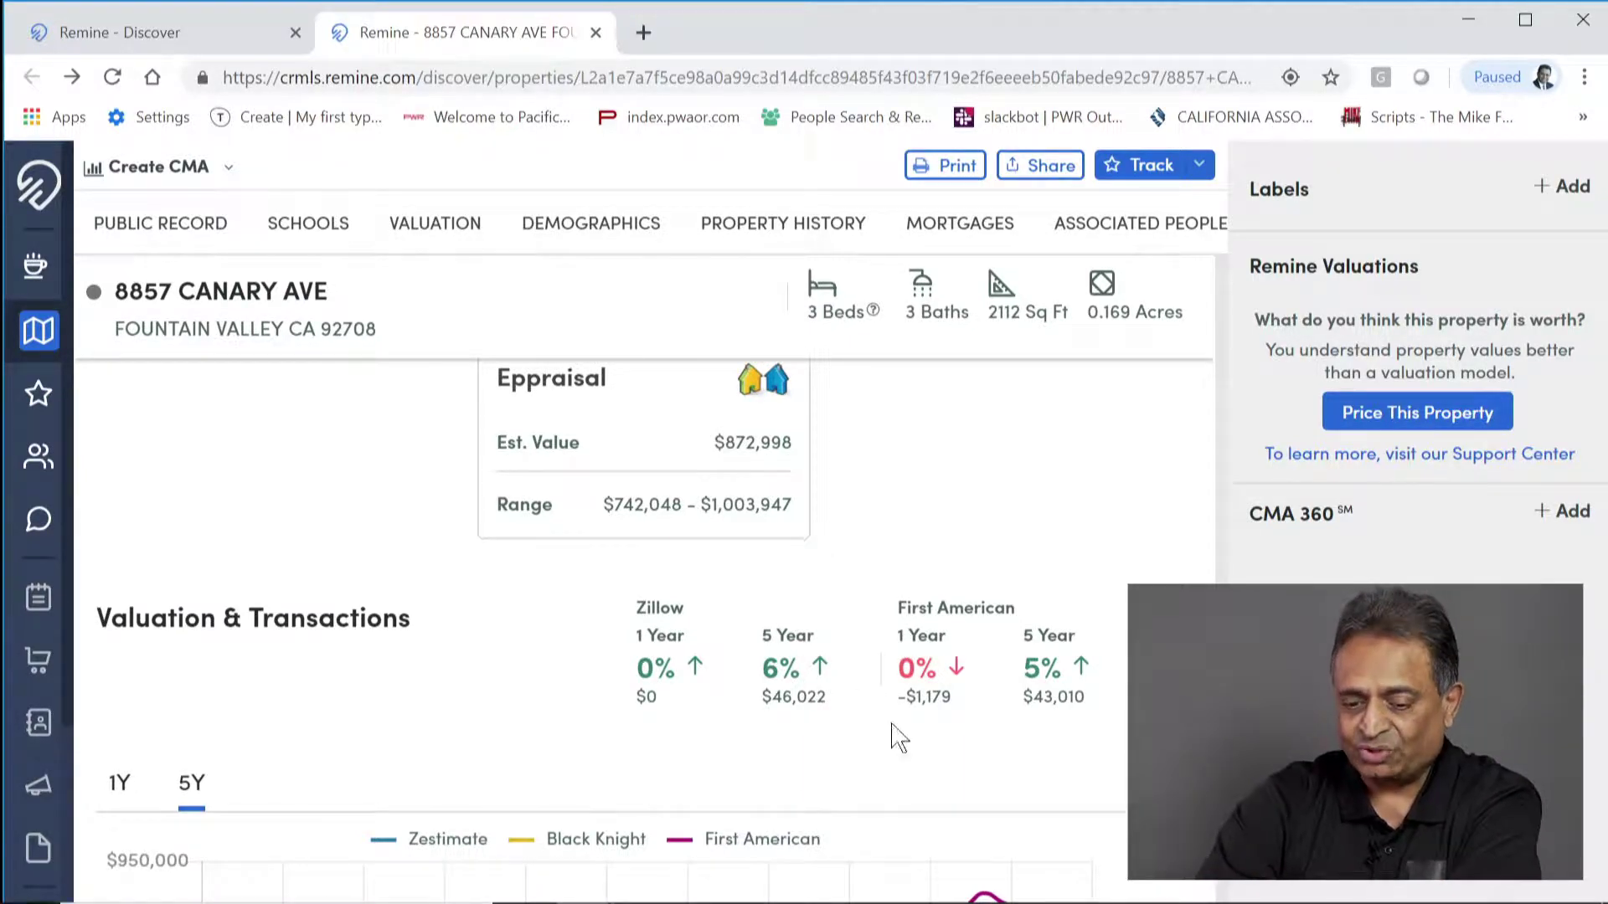
{"action": "scroll", "coordinate": [894, 737], "scroll_direction": "up", "scroll_amount": 5}
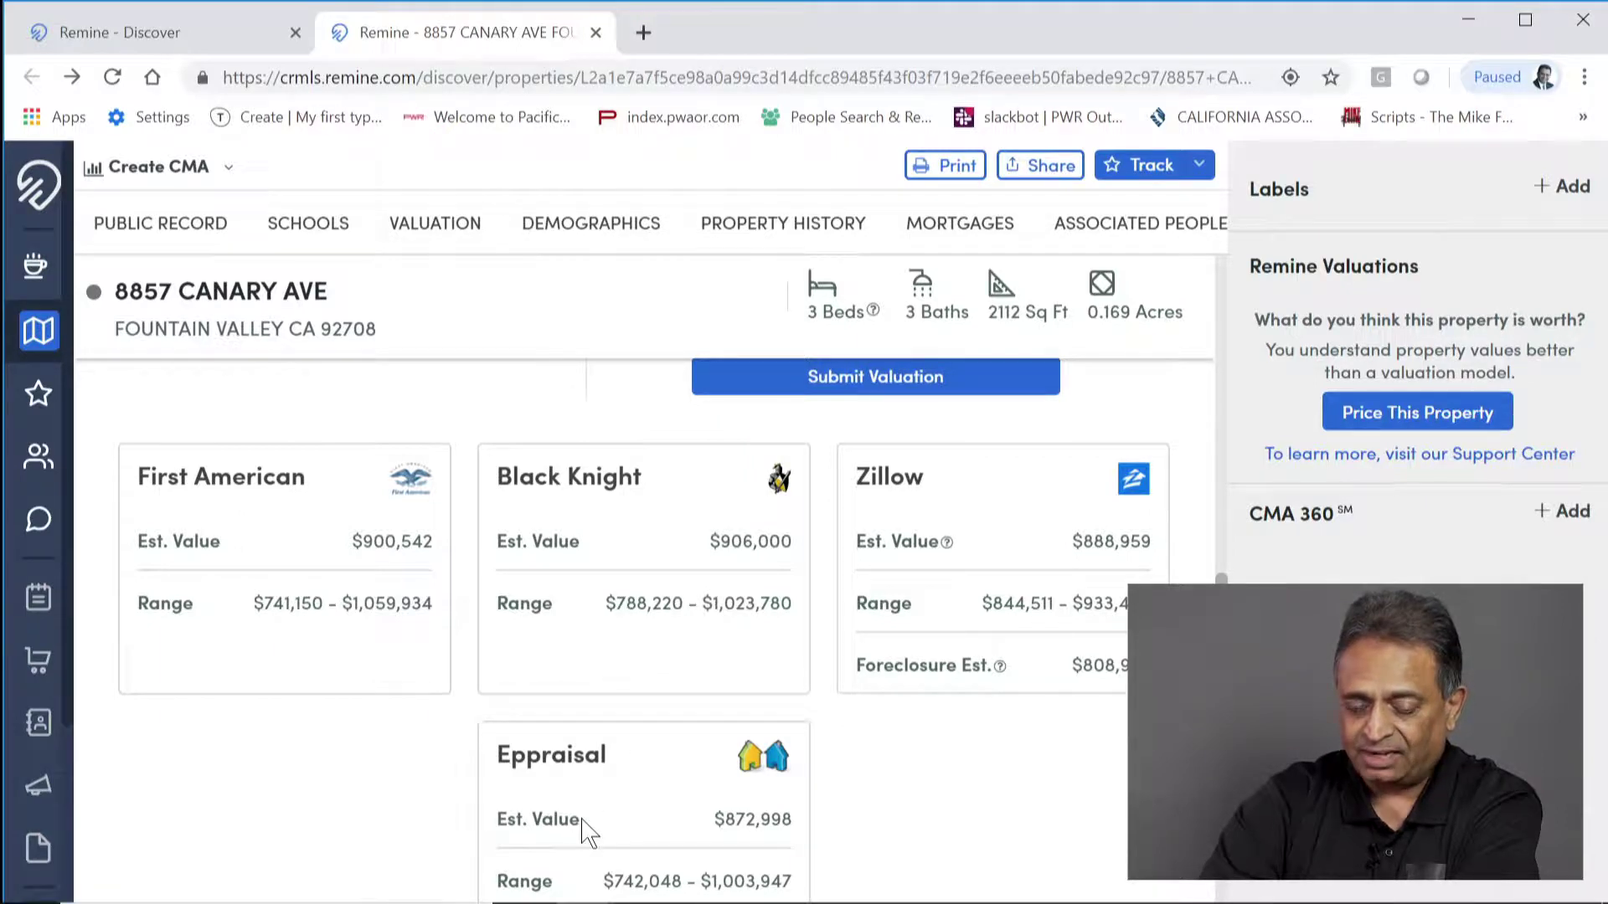
{"action": "scroll", "coordinate": [940, 804], "scroll_direction": "down", "scroll_amount": 7}
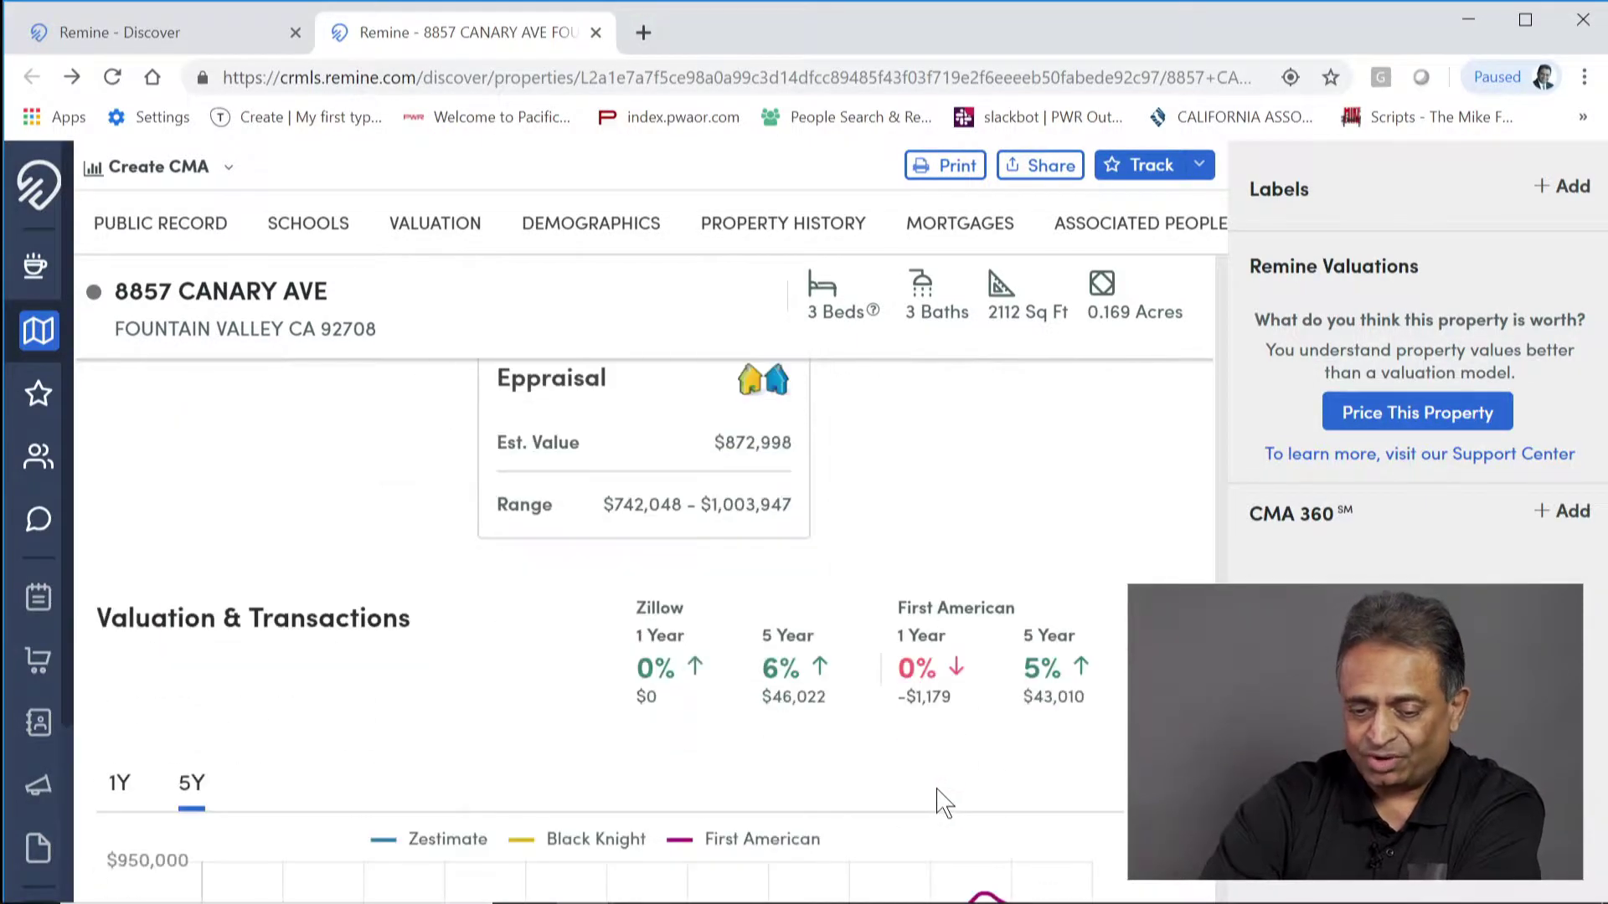
{"action": "scroll", "coordinate": [940, 804], "scroll_direction": "down", "scroll_amount": 10}
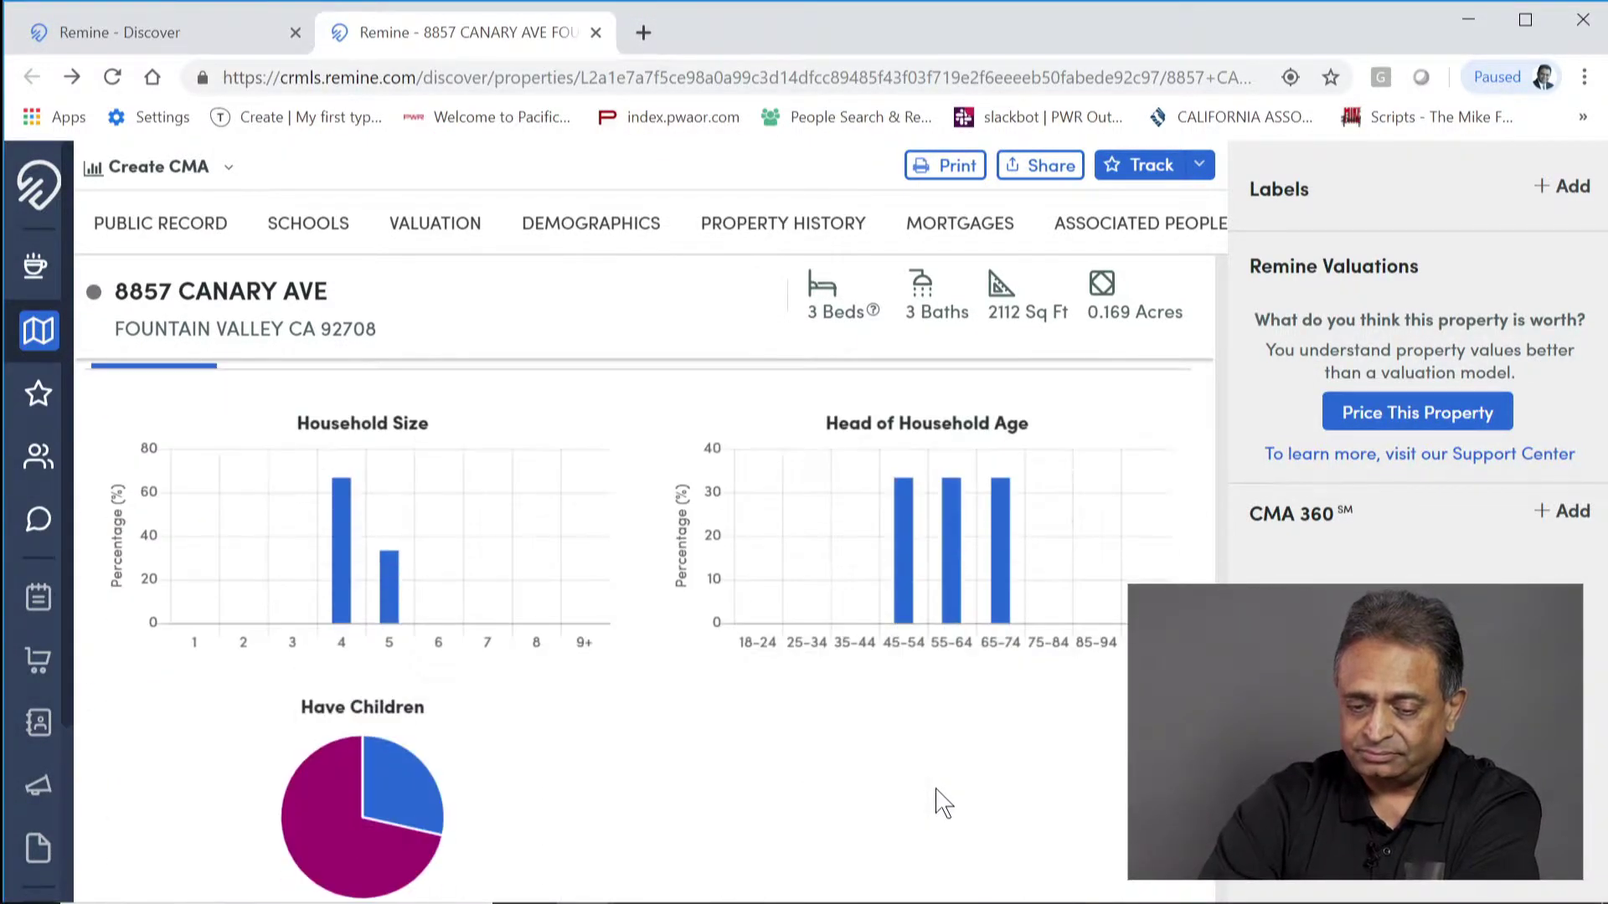
Step: View the Education/Career, Income and Ownership/Residence demographics, then return to Household
{"action": "scroll", "coordinate": [941, 804], "scroll_direction": "up", "scroll_amount": 2}
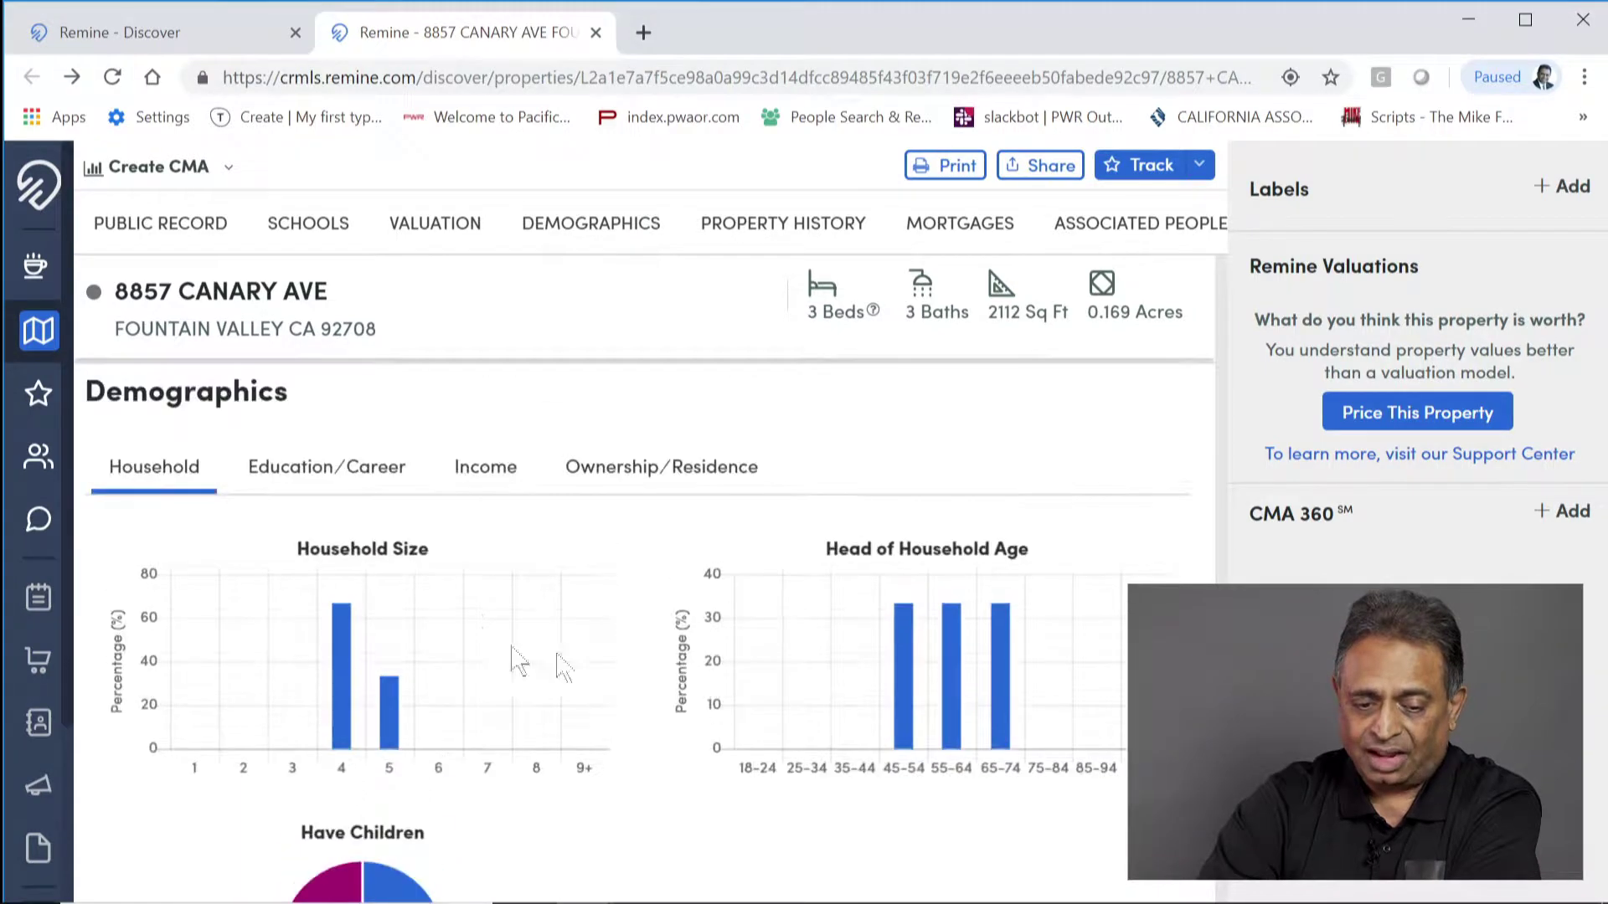
{"action": "left_click", "coordinate": [314, 476]}
{"action": "left_click", "coordinate": [481, 473]}
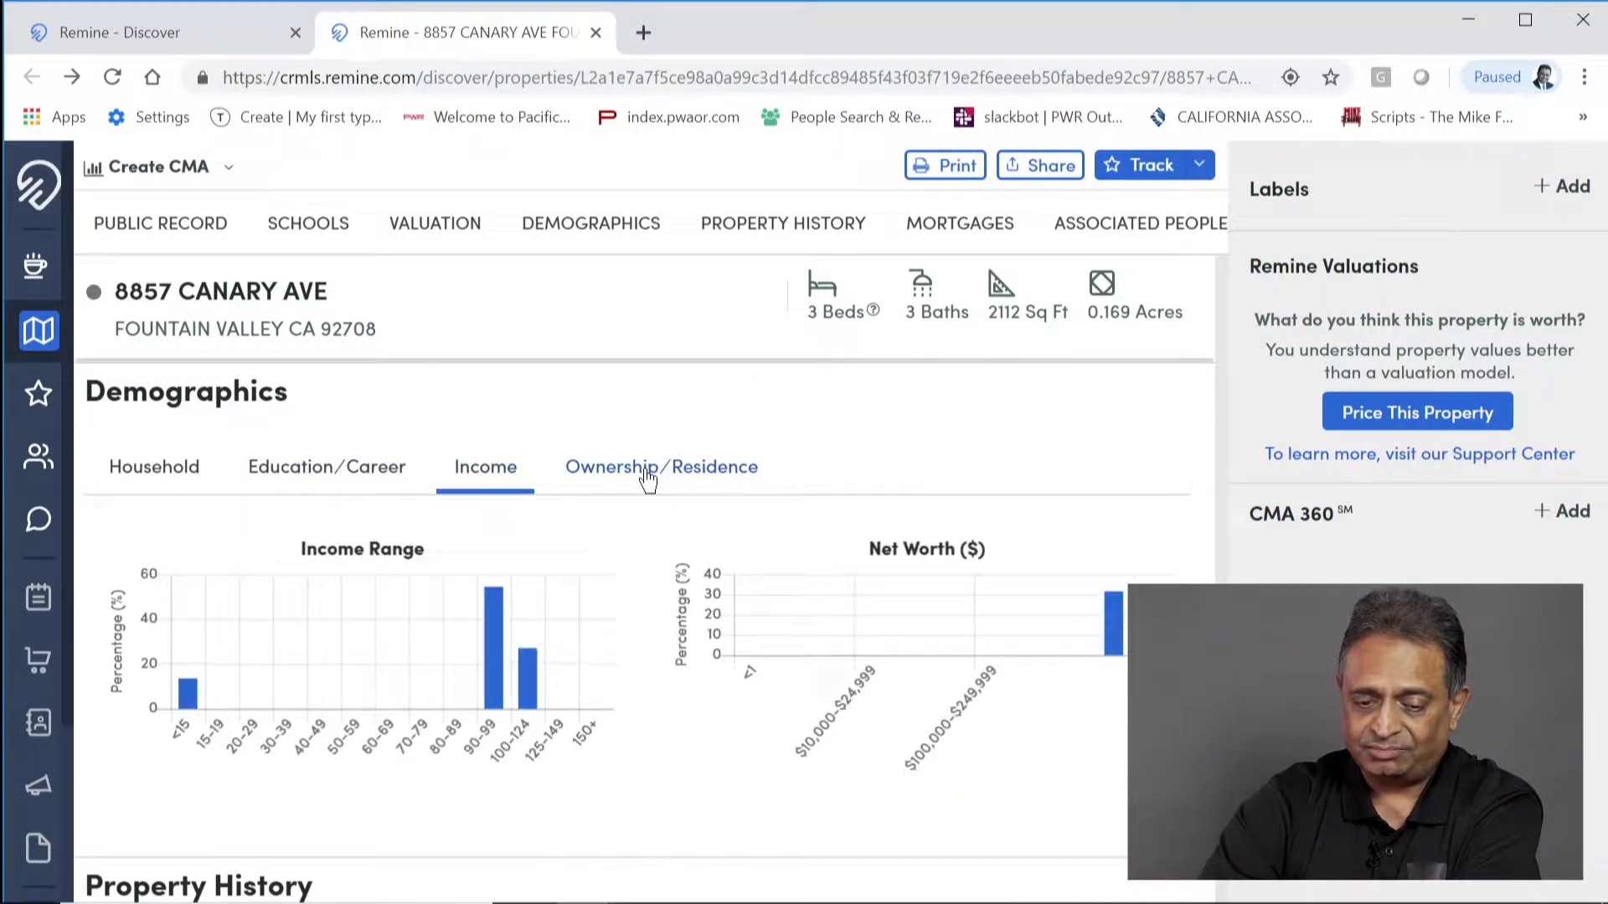
{"action": "left_click", "coordinate": [647, 477]}
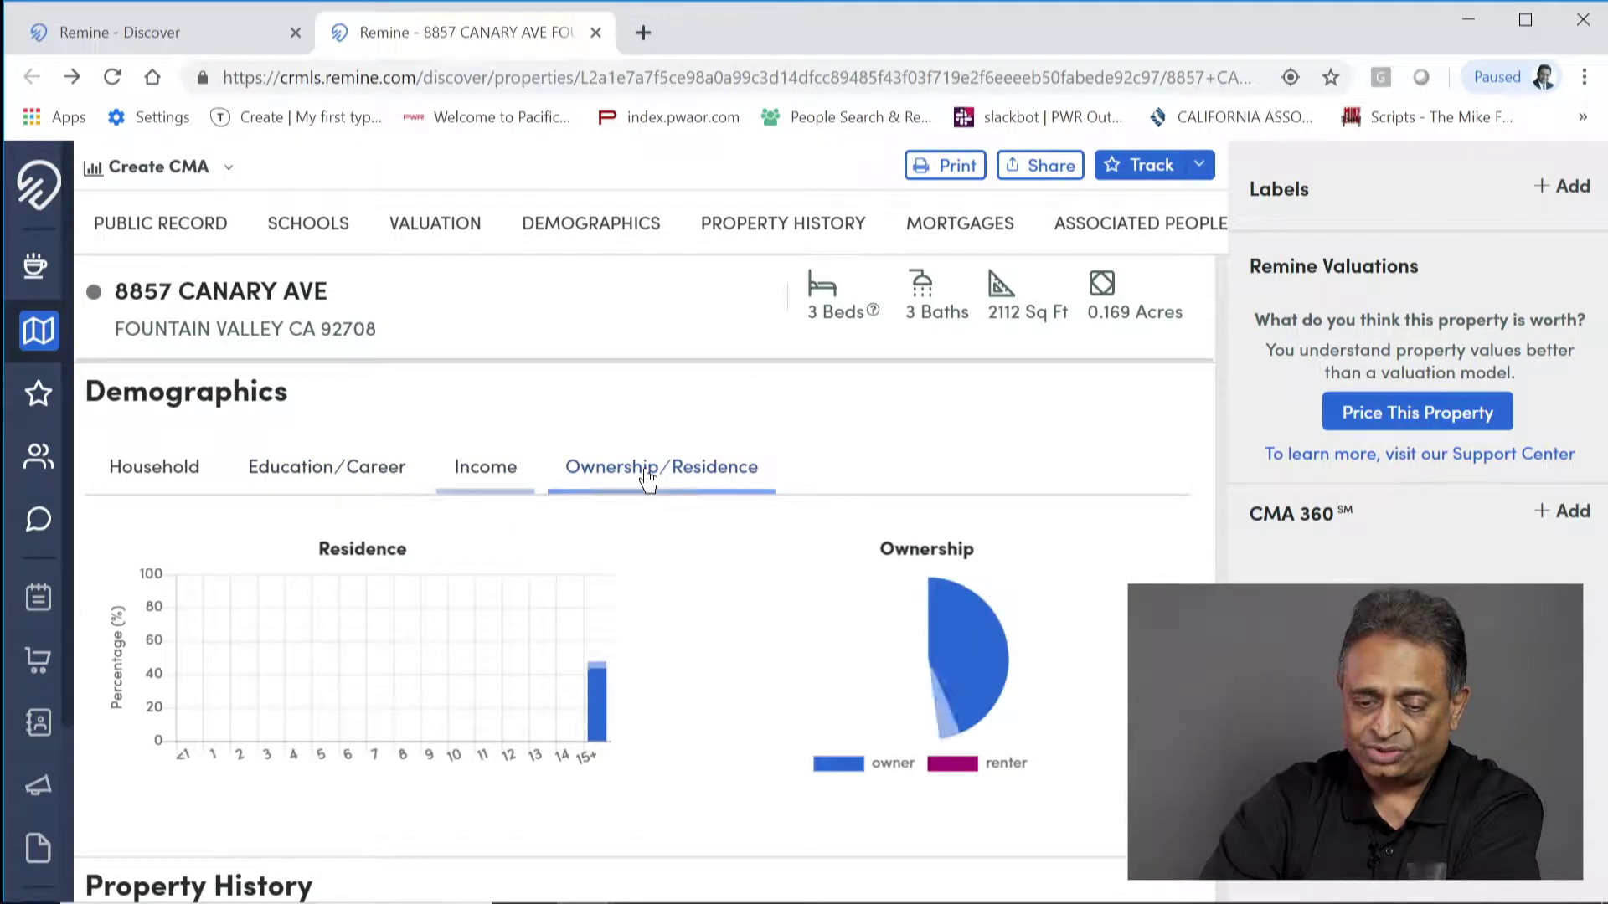
{"action": "left_click", "coordinate": [154, 468]}
Step: Review the six mortgages, highlight the 05/30/03 loan, and continue to Associated People
{"action": "scroll", "coordinate": [269, 628], "scroll_direction": "down", "scroll_amount": 6}
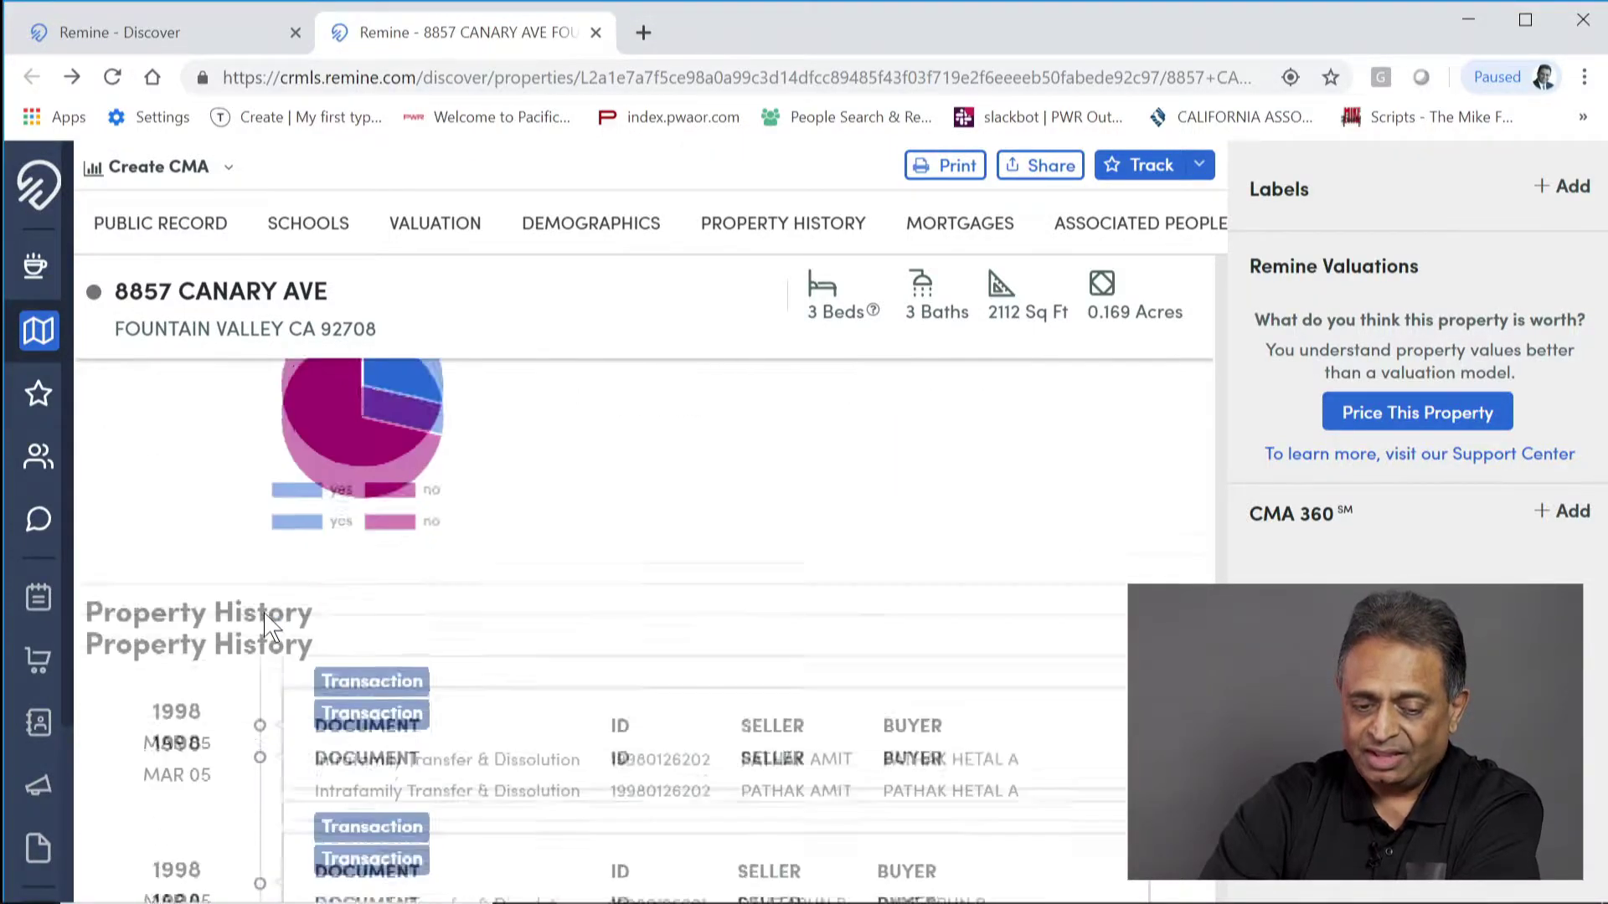
{"action": "scroll", "coordinate": [269, 626], "scroll_direction": "down", "scroll_amount": 2}
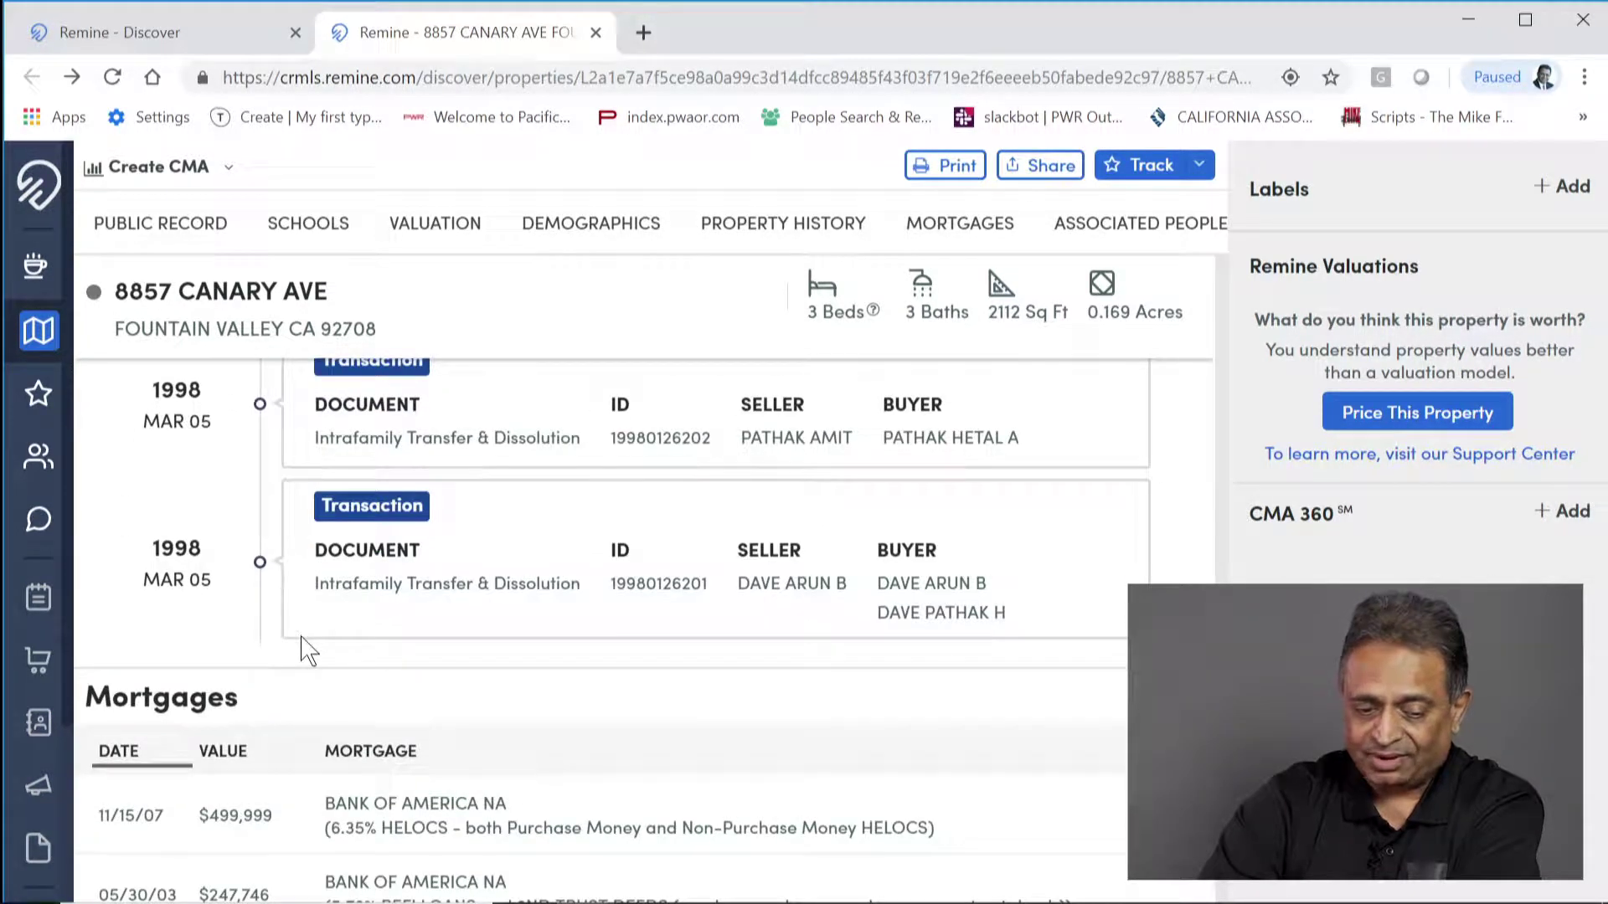
{"action": "scroll", "coordinate": [308, 650], "scroll_direction": "down", "scroll_amount": 5}
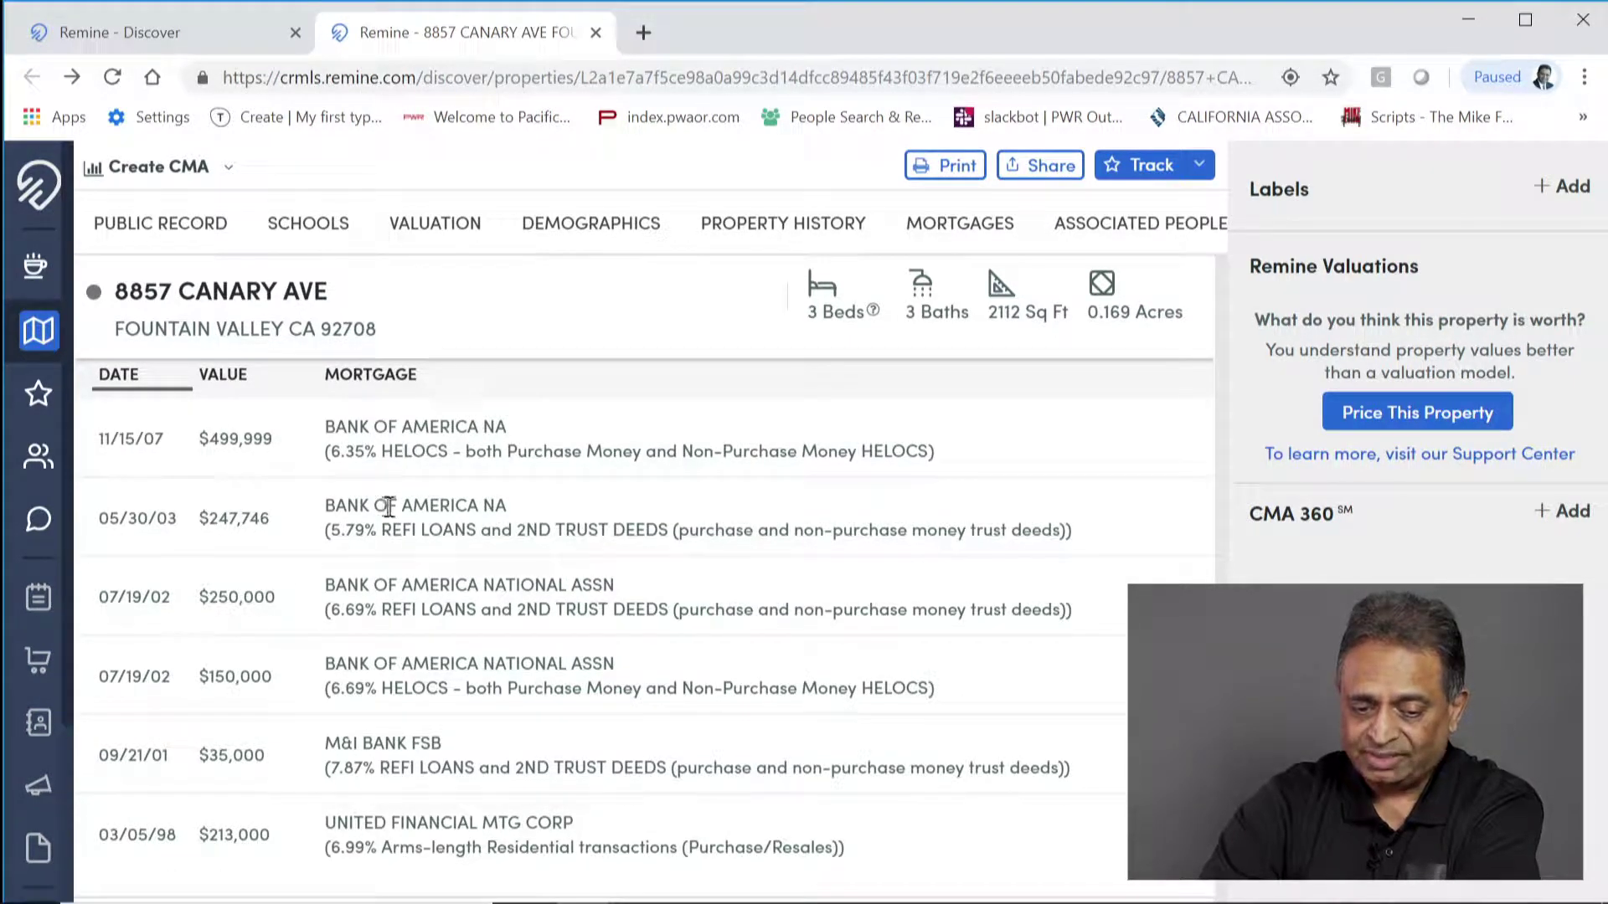
{"action": "left_click_drag", "start_coordinate": [560, 512], "coordinate": [224, 506]}
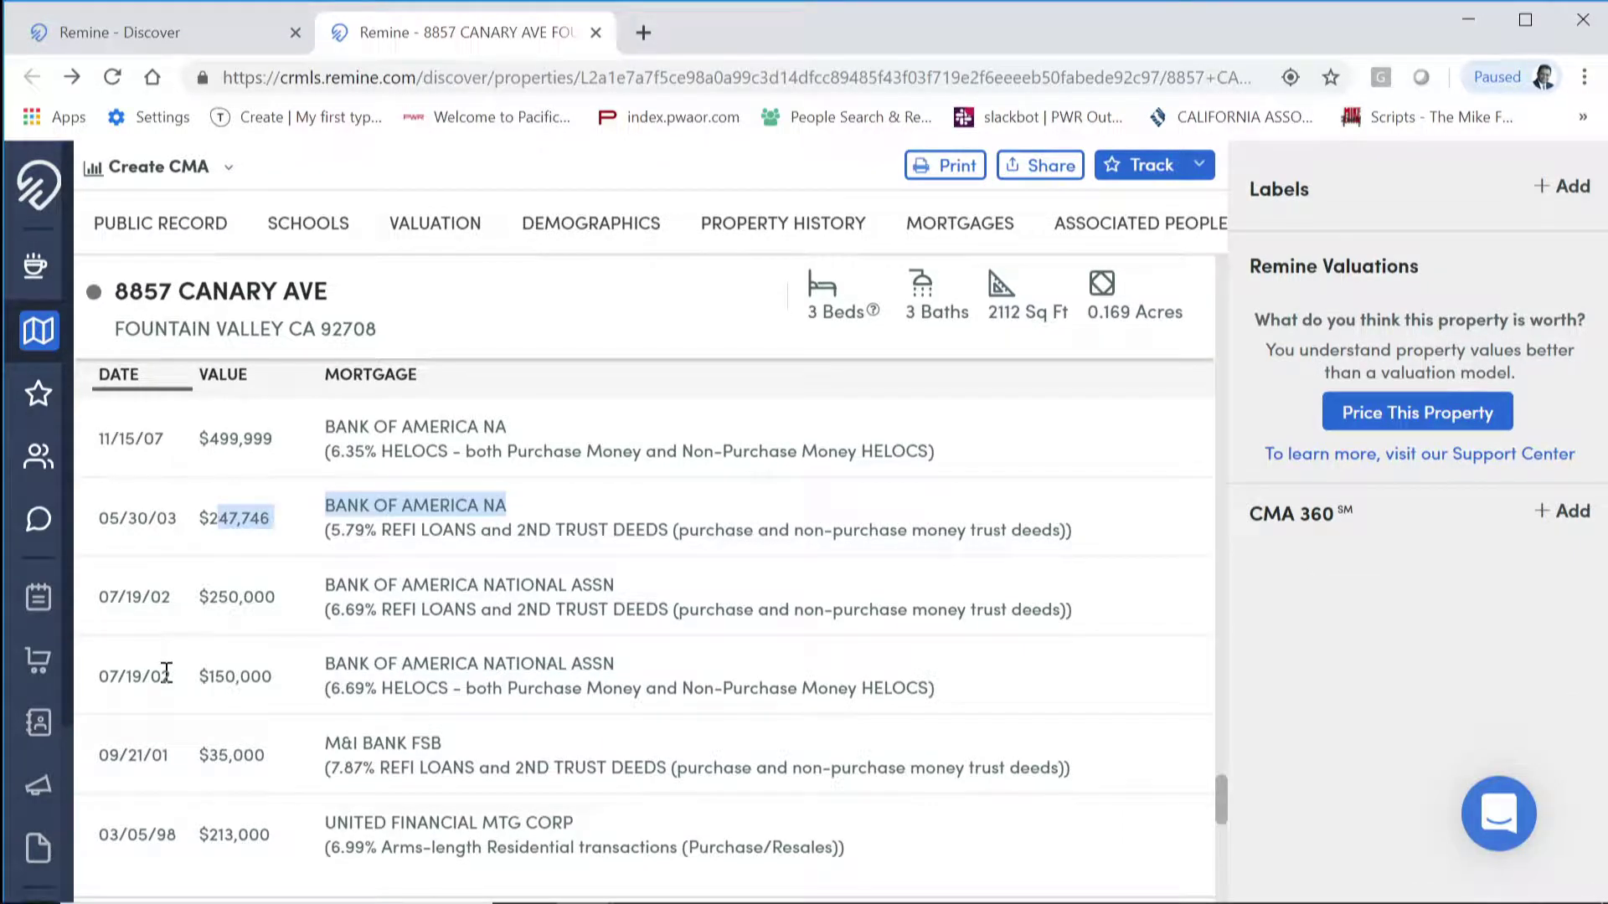
{"action": "scroll", "coordinate": [167, 675], "scroll_direction": "down", "scroll_amount": 5}
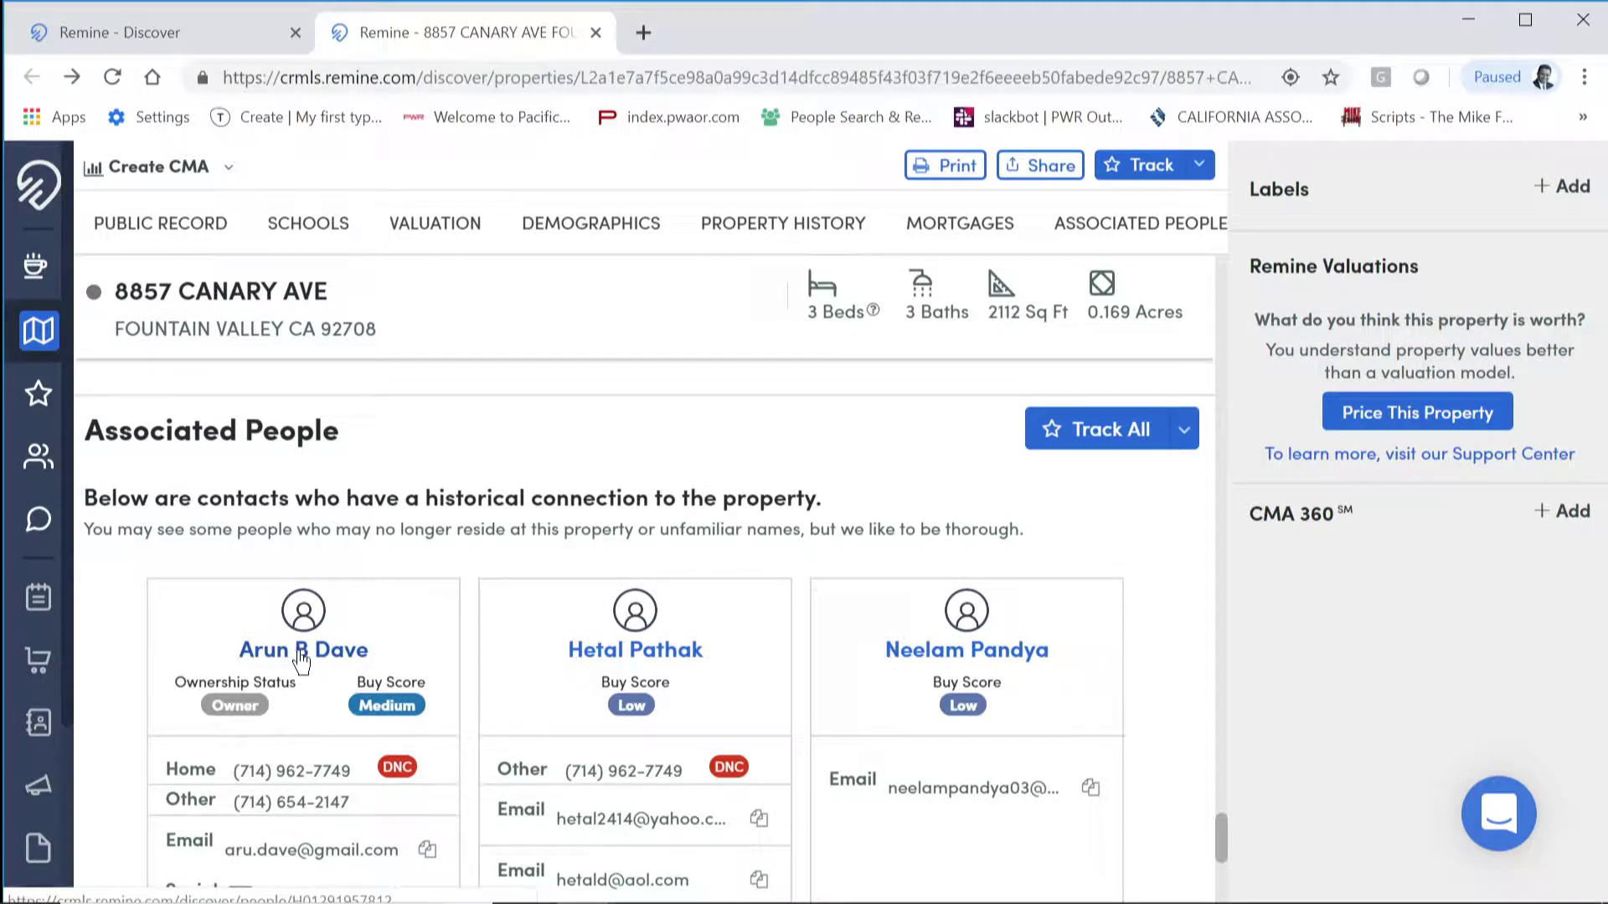
Step: Return to the top of the property page and show the Create CMA options
{"action": "scroll", "coordinate": [312, 655], "scroll_direction": "down", "scroll_amount": 5}
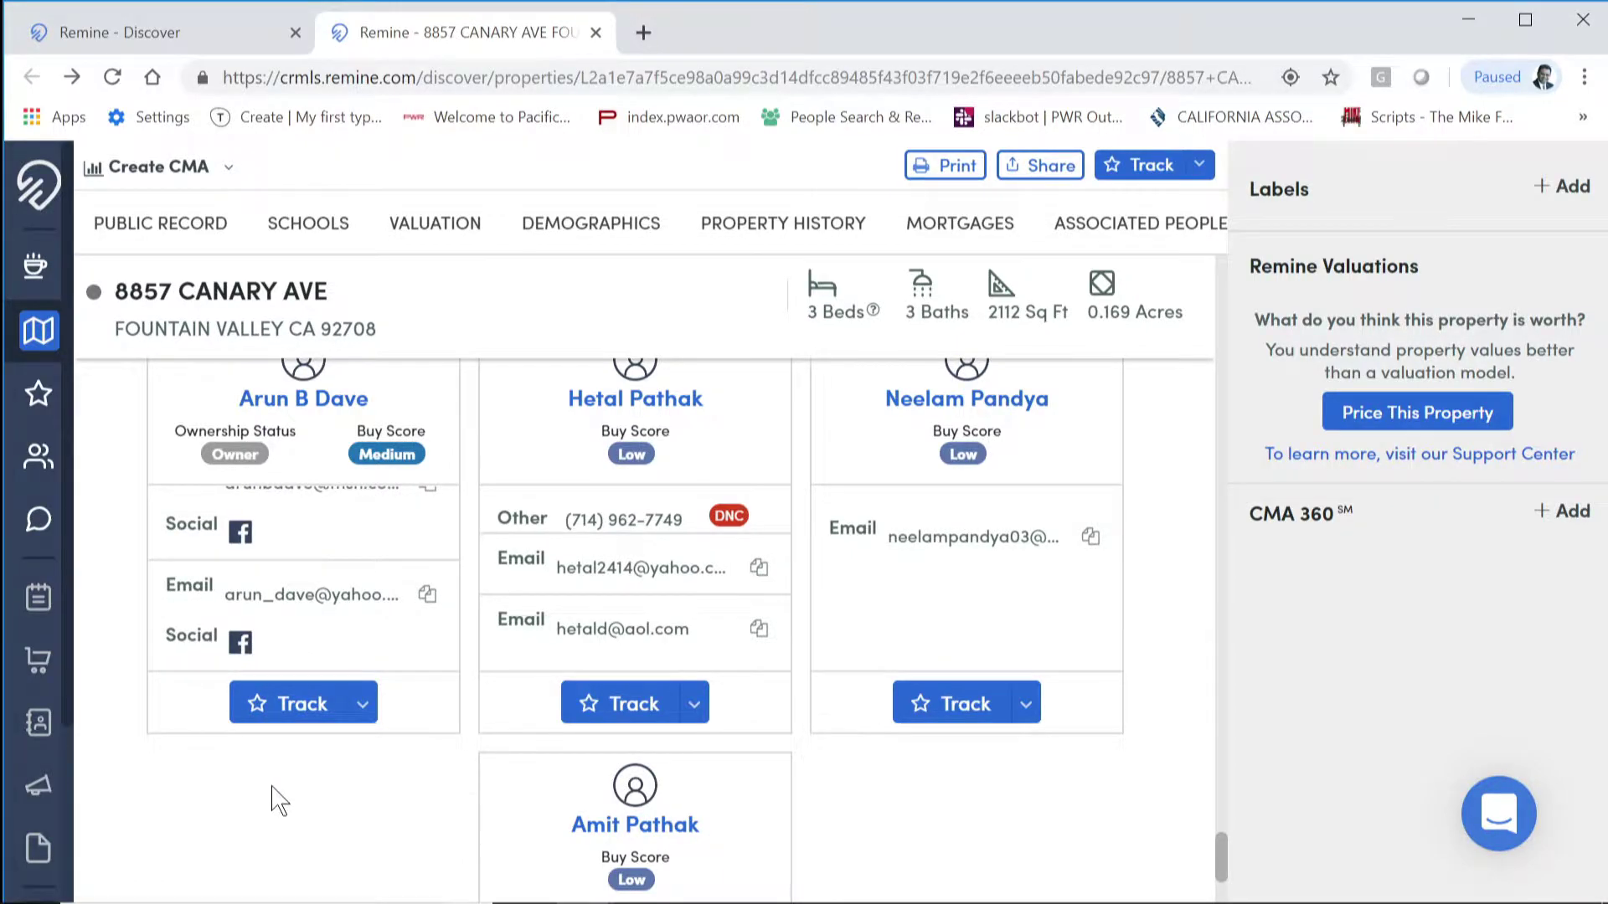
{"action": "scroll", "coordinate": [278, 801], "scroll_direction": "up", "scroll_amount": 20}
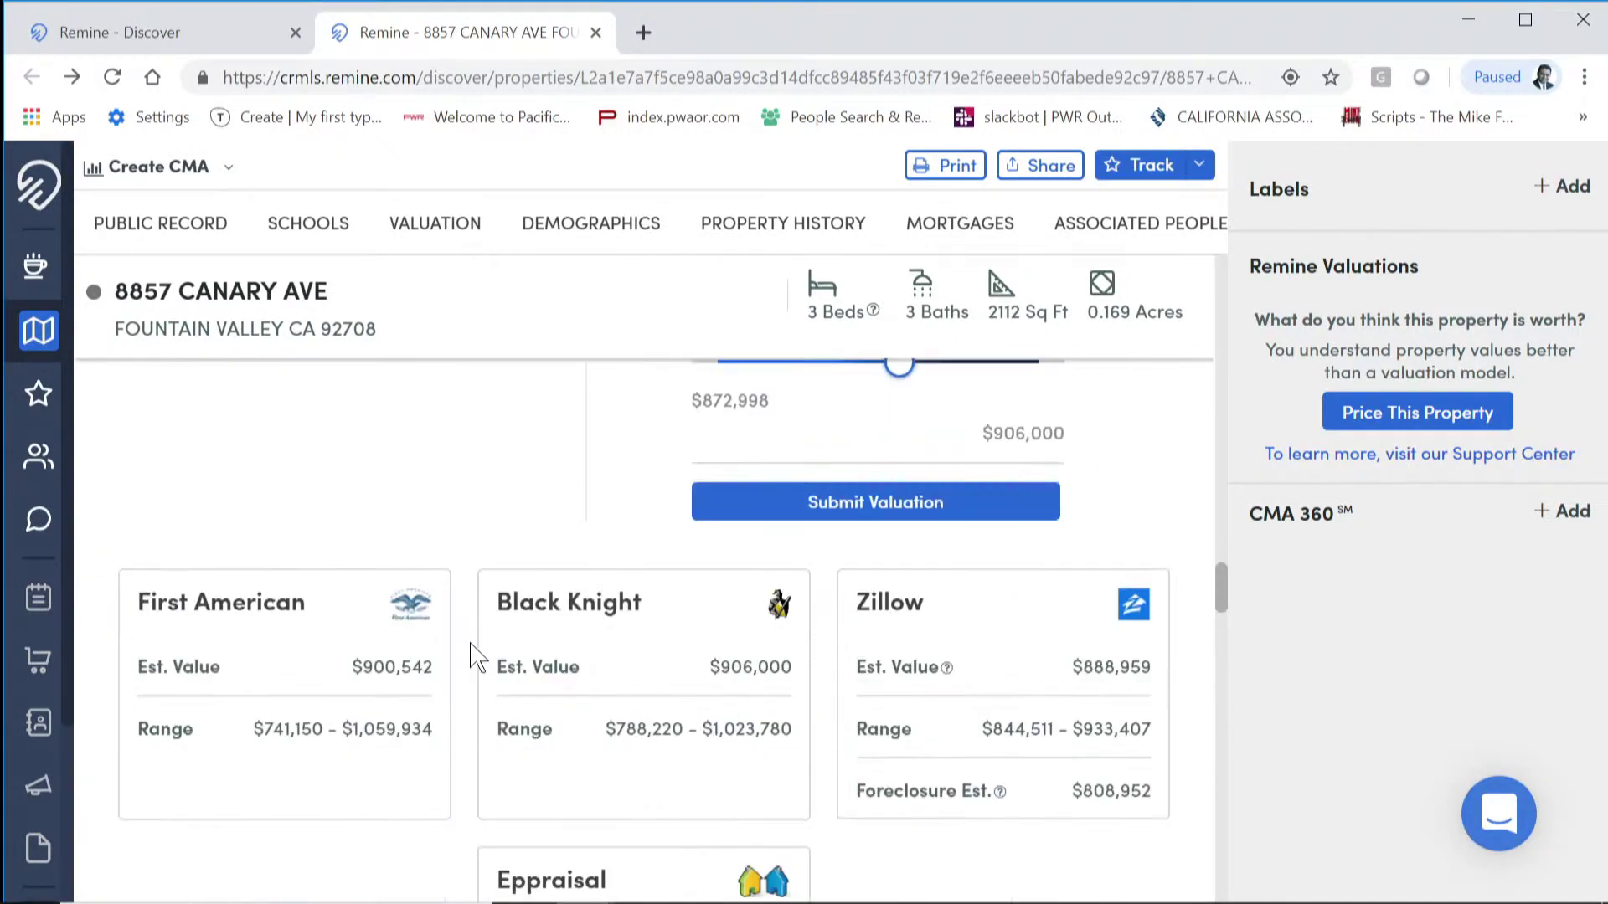
{"action": "scroll", "coordinate": [475, 657], "scroll_direction": "up", "scroll_amount": 20}
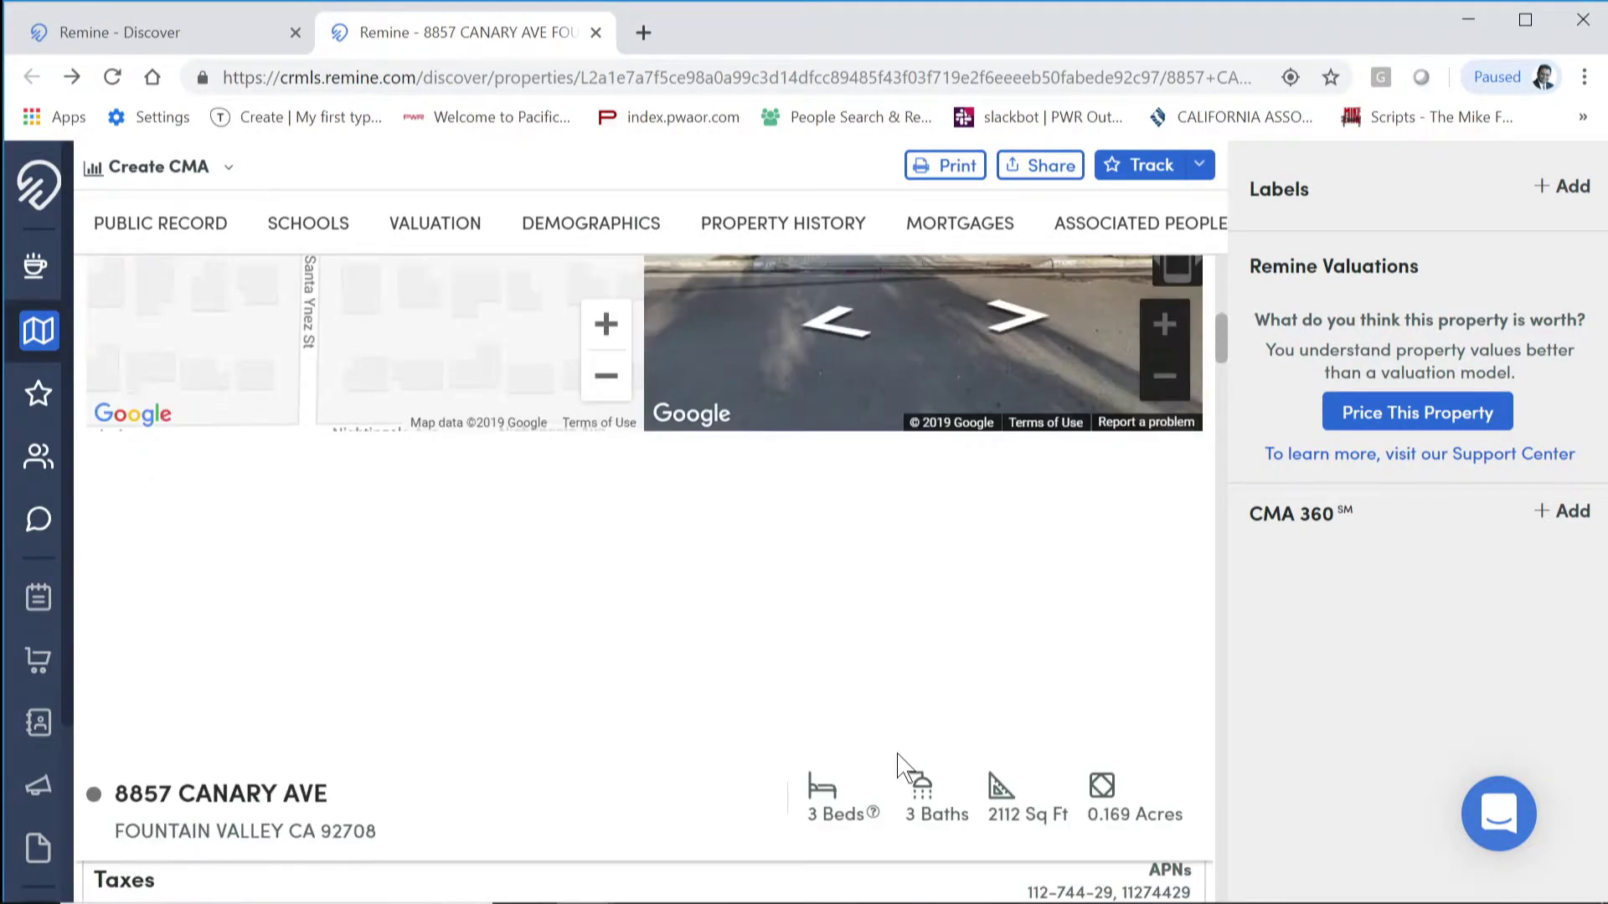
{"action": "scroll", "coordinate": [897, 766], "scroll_direction": "up", "scroll_amount": 5}
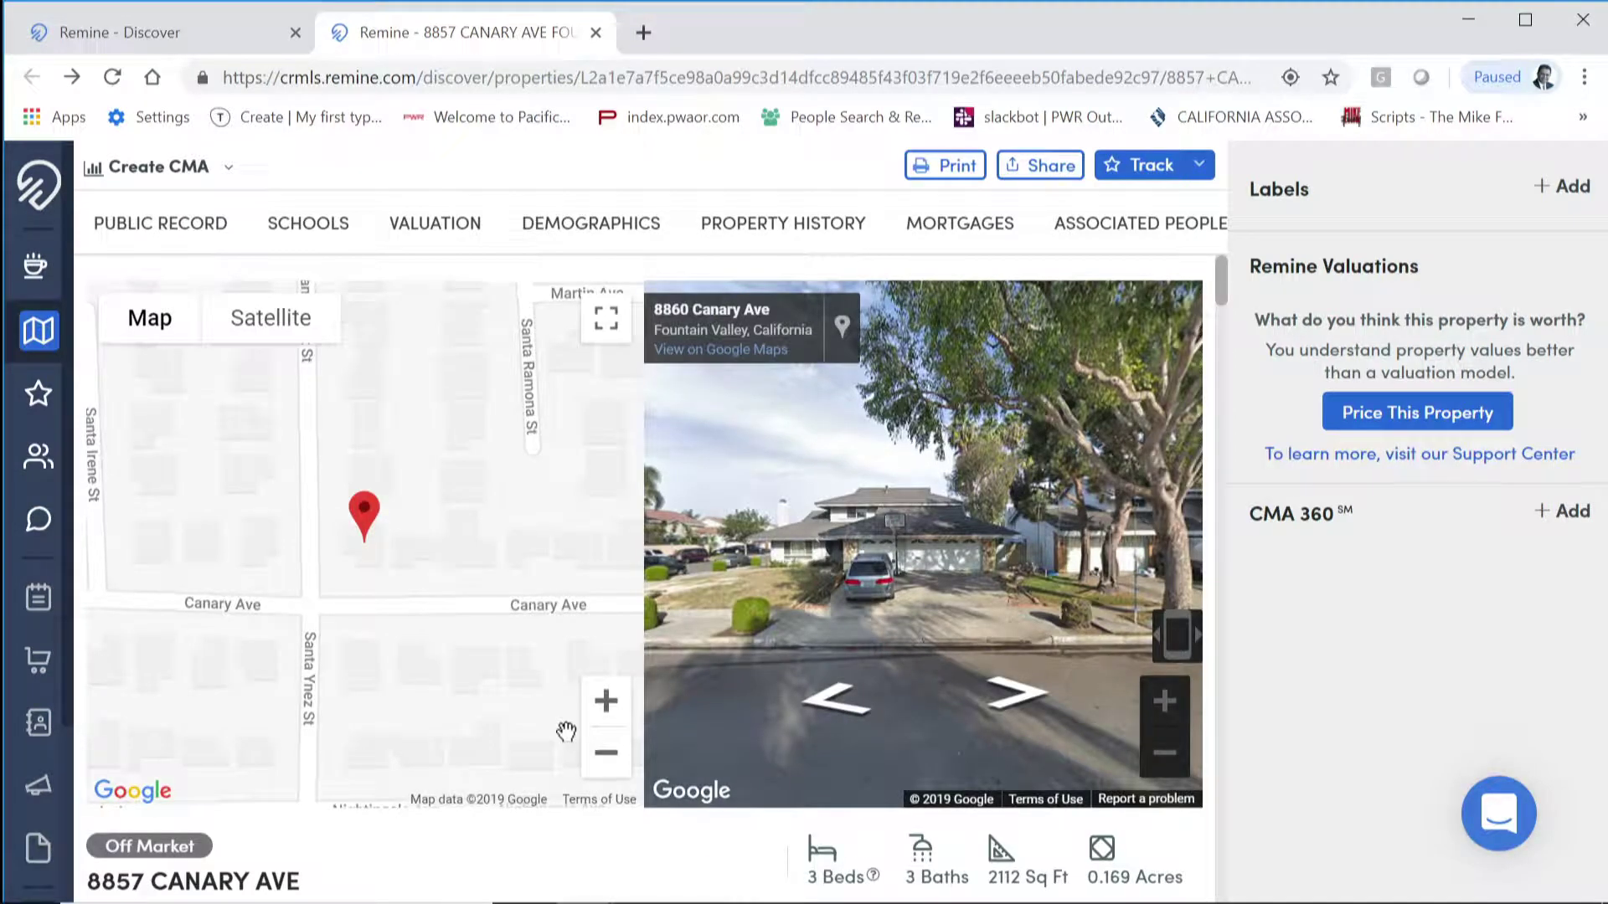
{"action": "scroll", "coordinate": [517, 666], "scroll_direction": "up", "scroll_amount": 1}
{"action": "scroll", "coordinate": [369, 465], "scroll_direction": "down", "scroll_amount": 1}
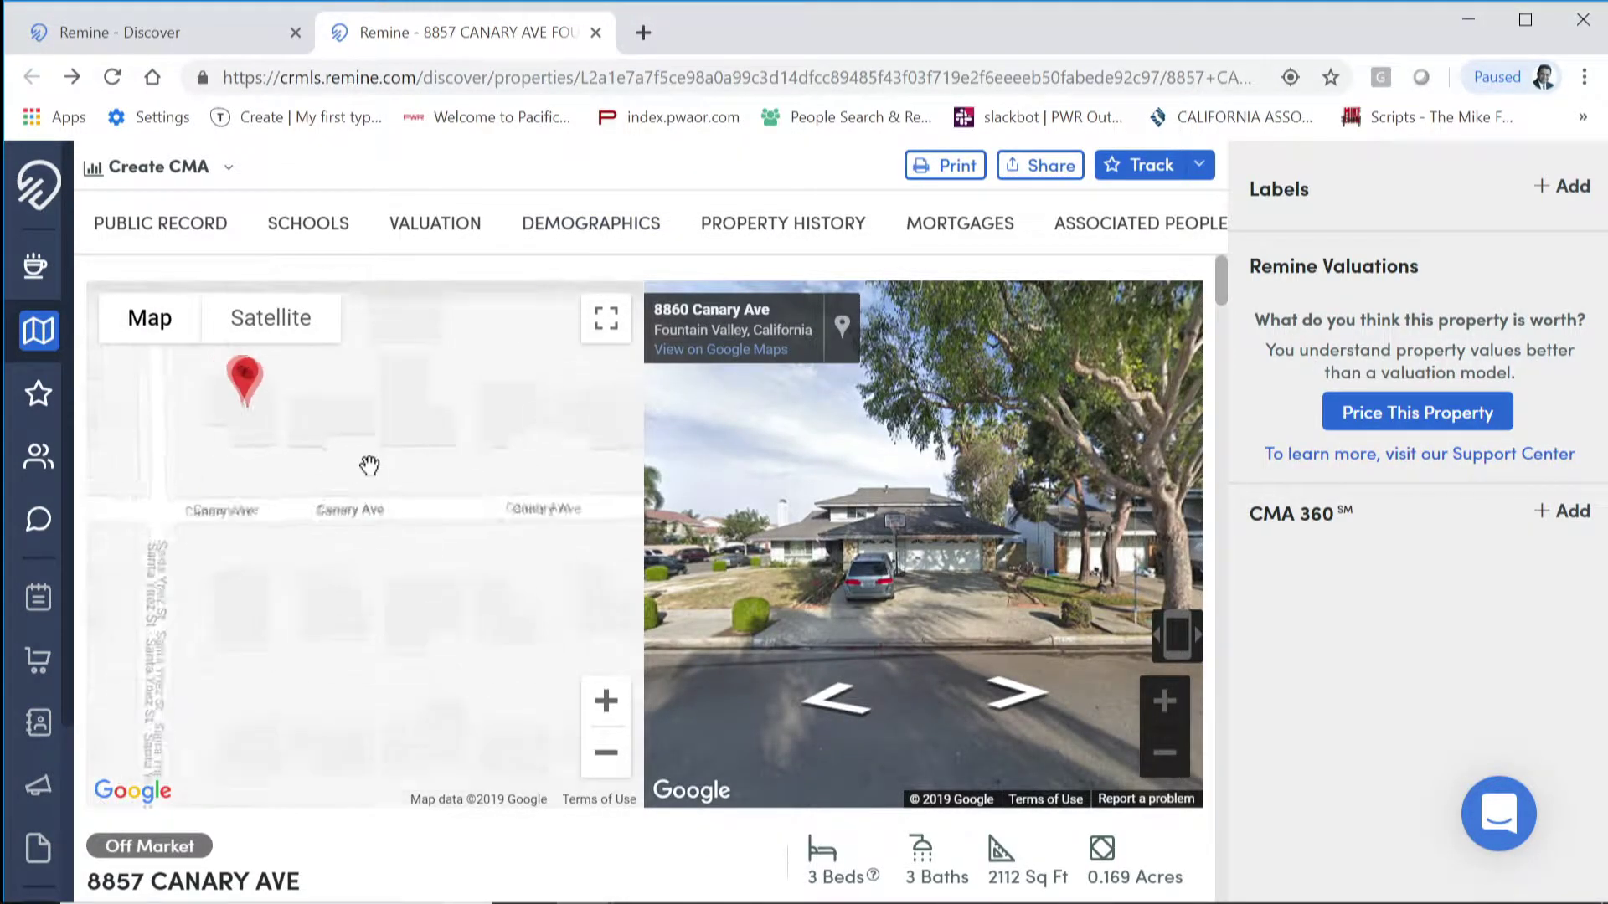
{"action": "left_click", "coordinate": [231, 174]}
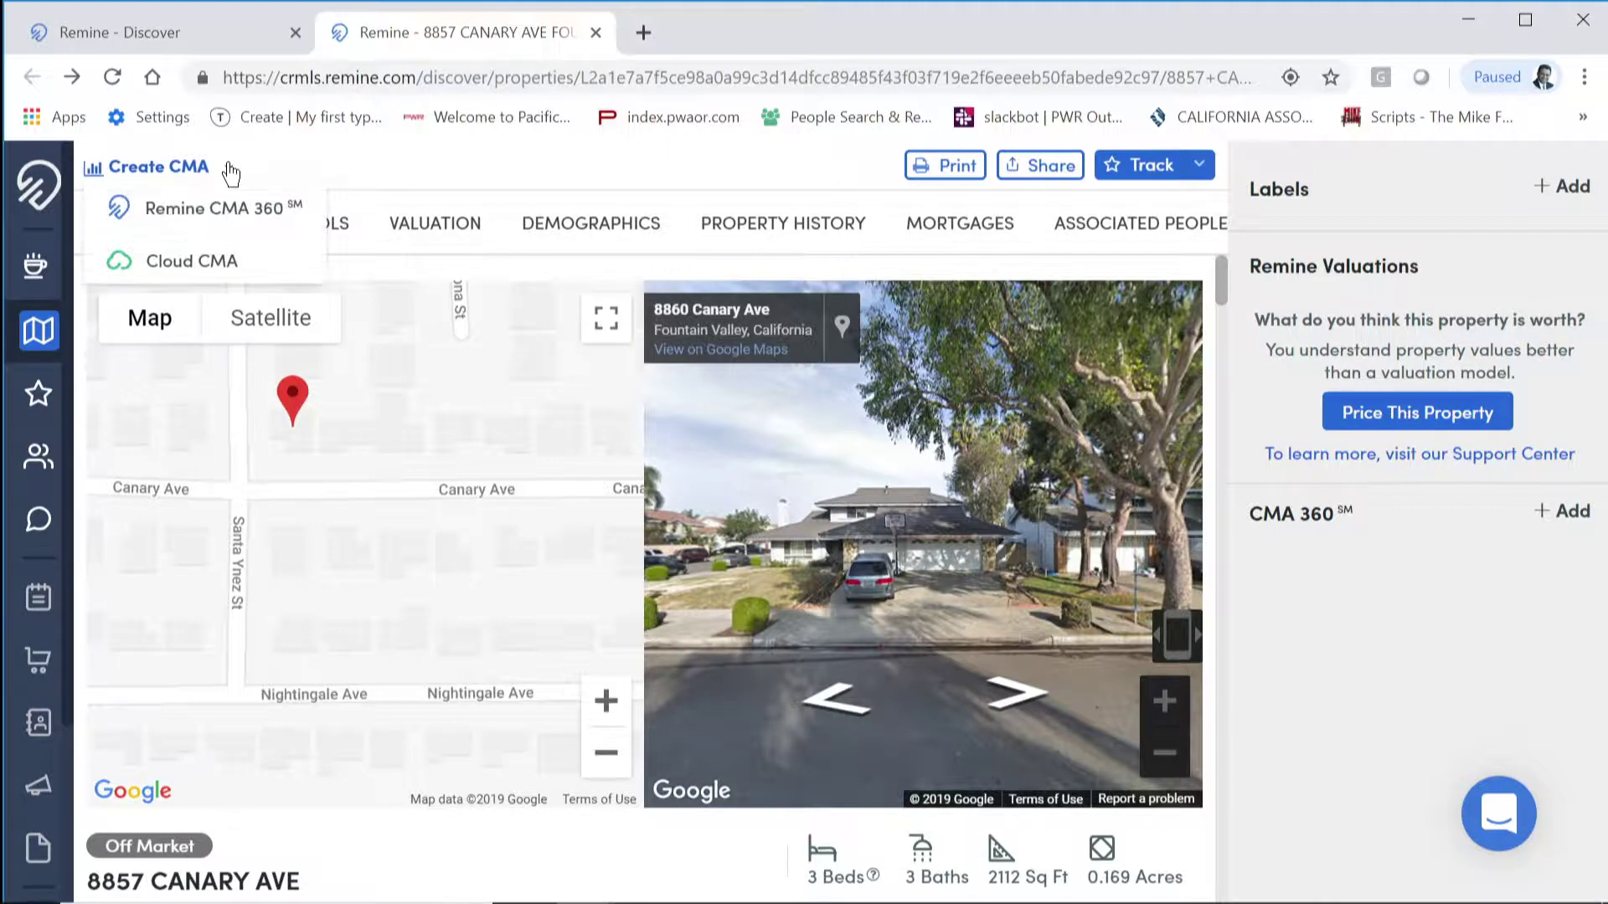
Step: Start a Remine CMA 360 report and dismiss the property-tracked notification
{"action": "left_click", "coordinate": [204, 216]}
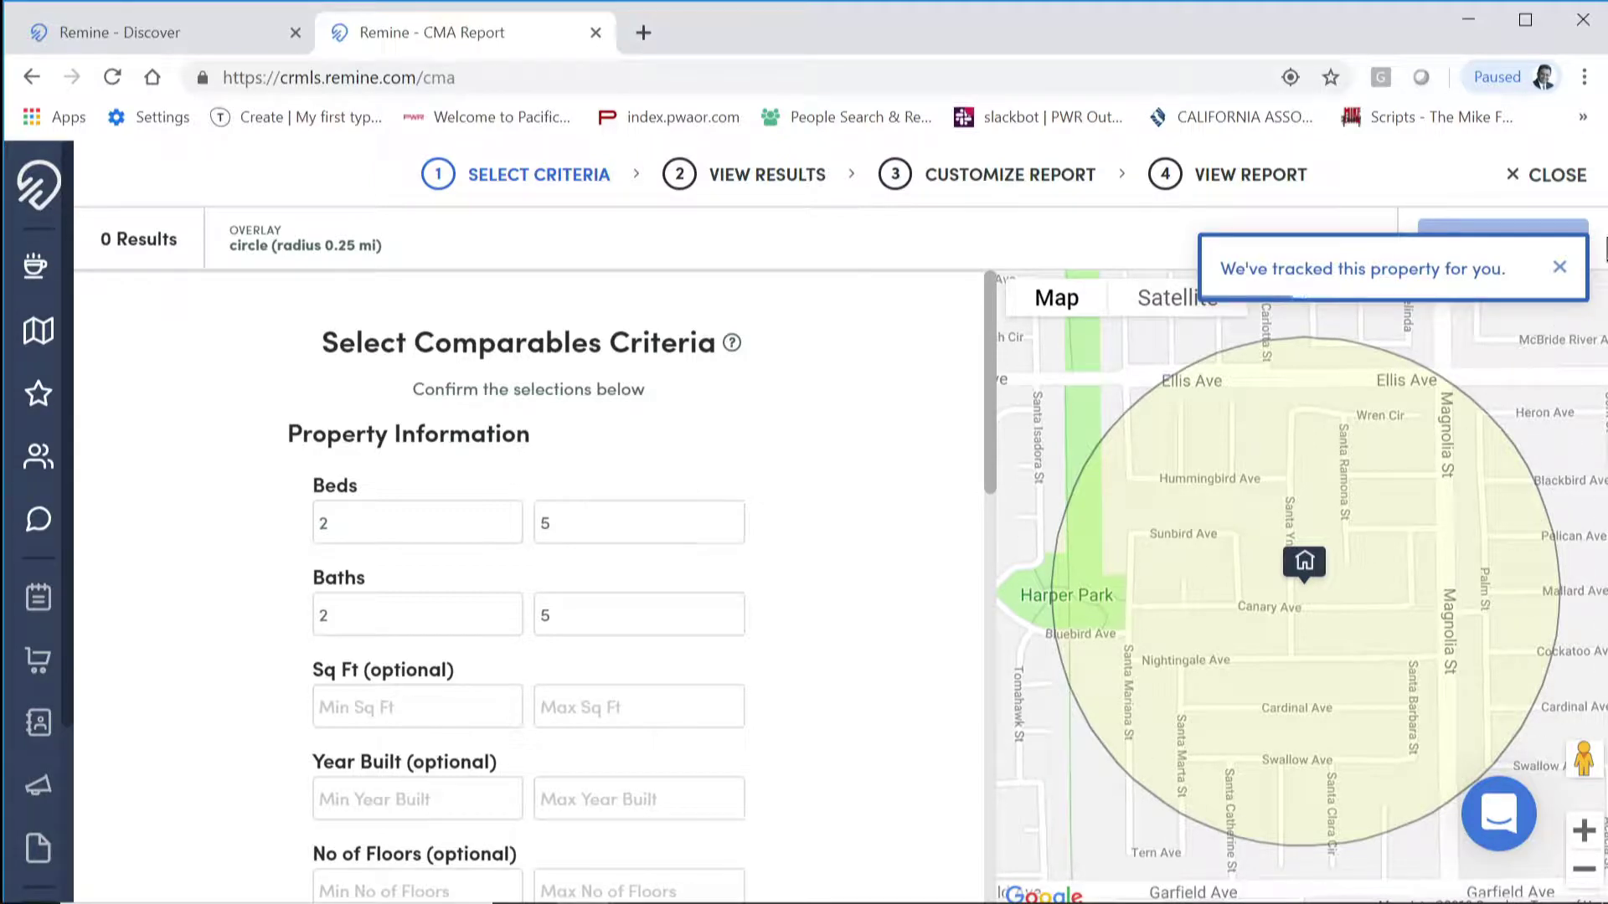
{"action": "left_click", "coordinate": [1559, 270]}
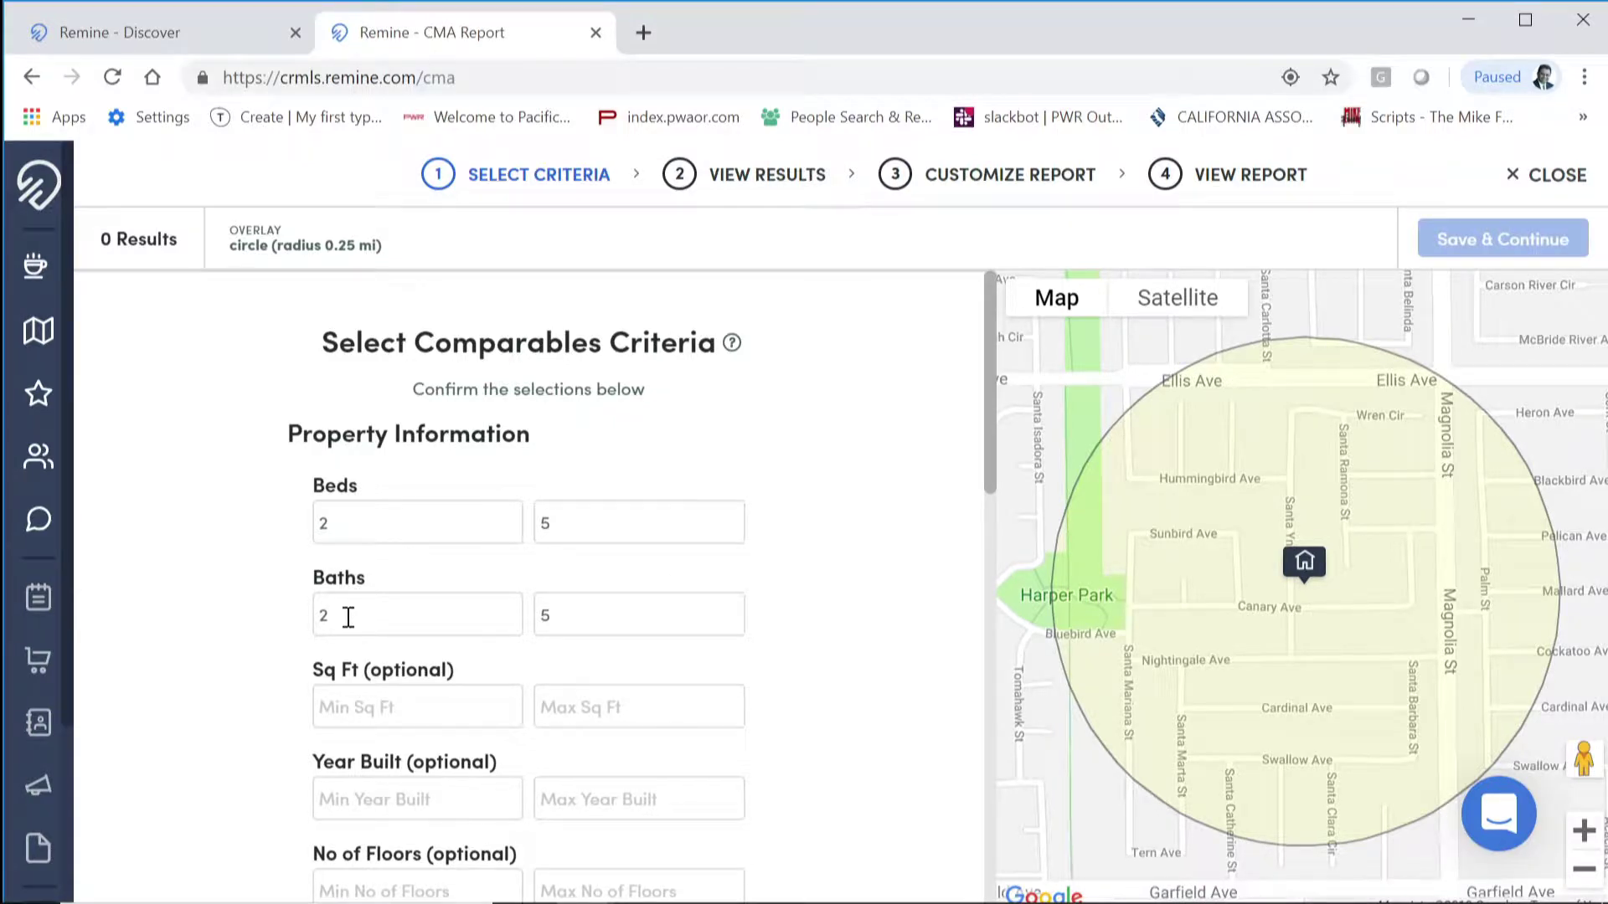
Step: Review the square footage and floors criteria, leaving minimum floors empty
{"action": "scroll", "coordinate": [268, 669], "scroll_direction": "down", "scroll_amount": 2}
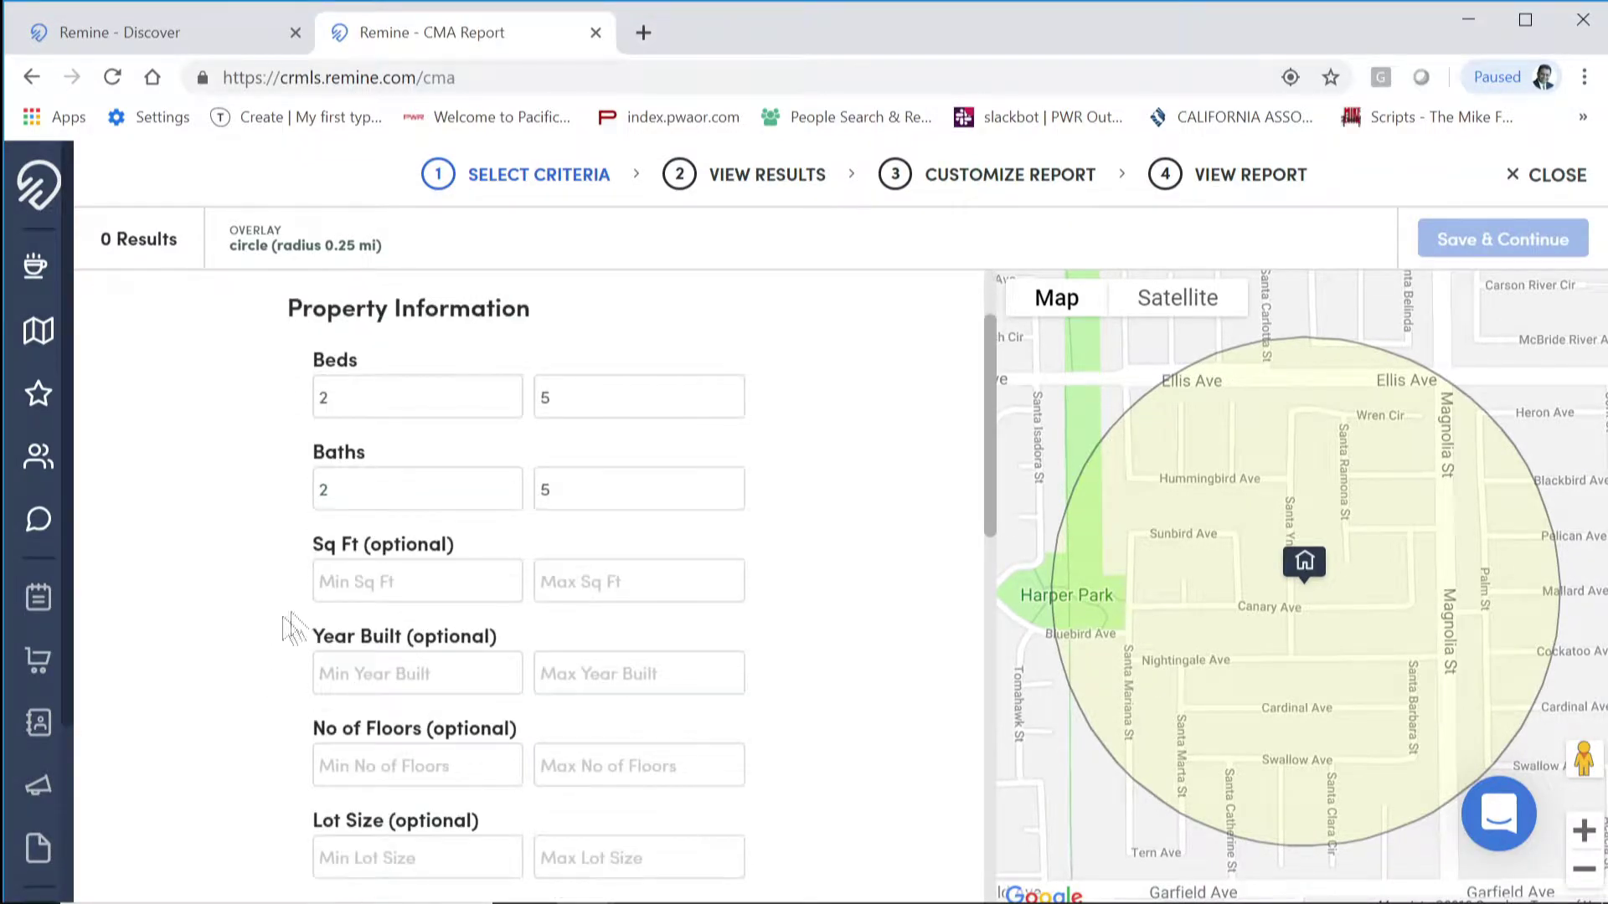
{"action": "left_click", "coordinate": [359, 585]}
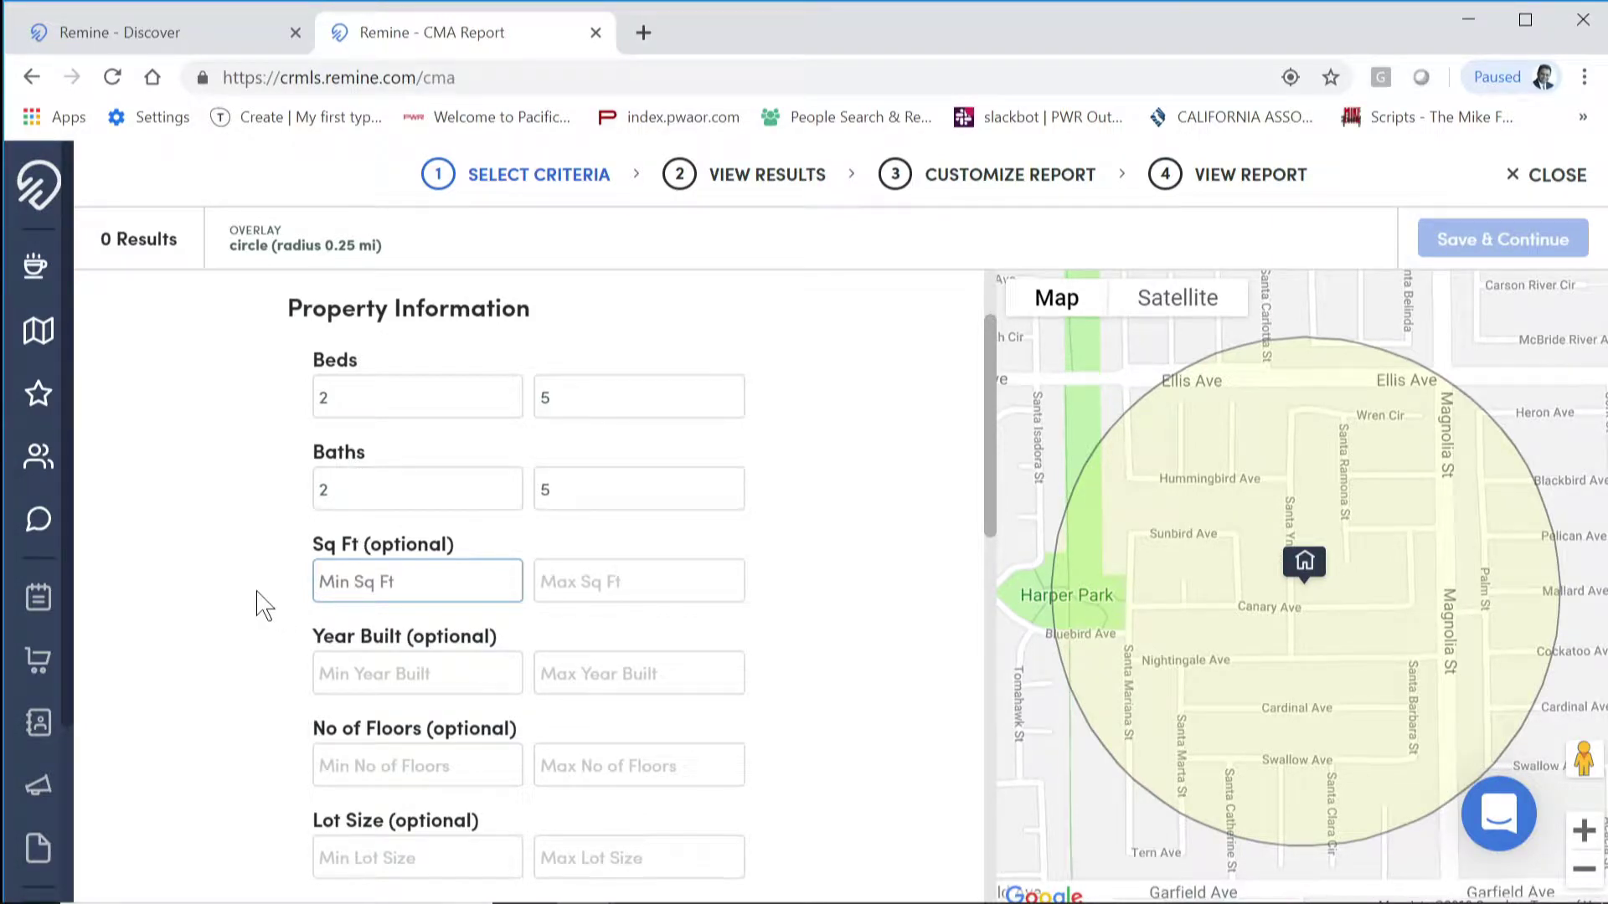
{"action": "scroll", "coordinate": [261, 603], "scroll_direction": "down", "scroll_amount": 2}
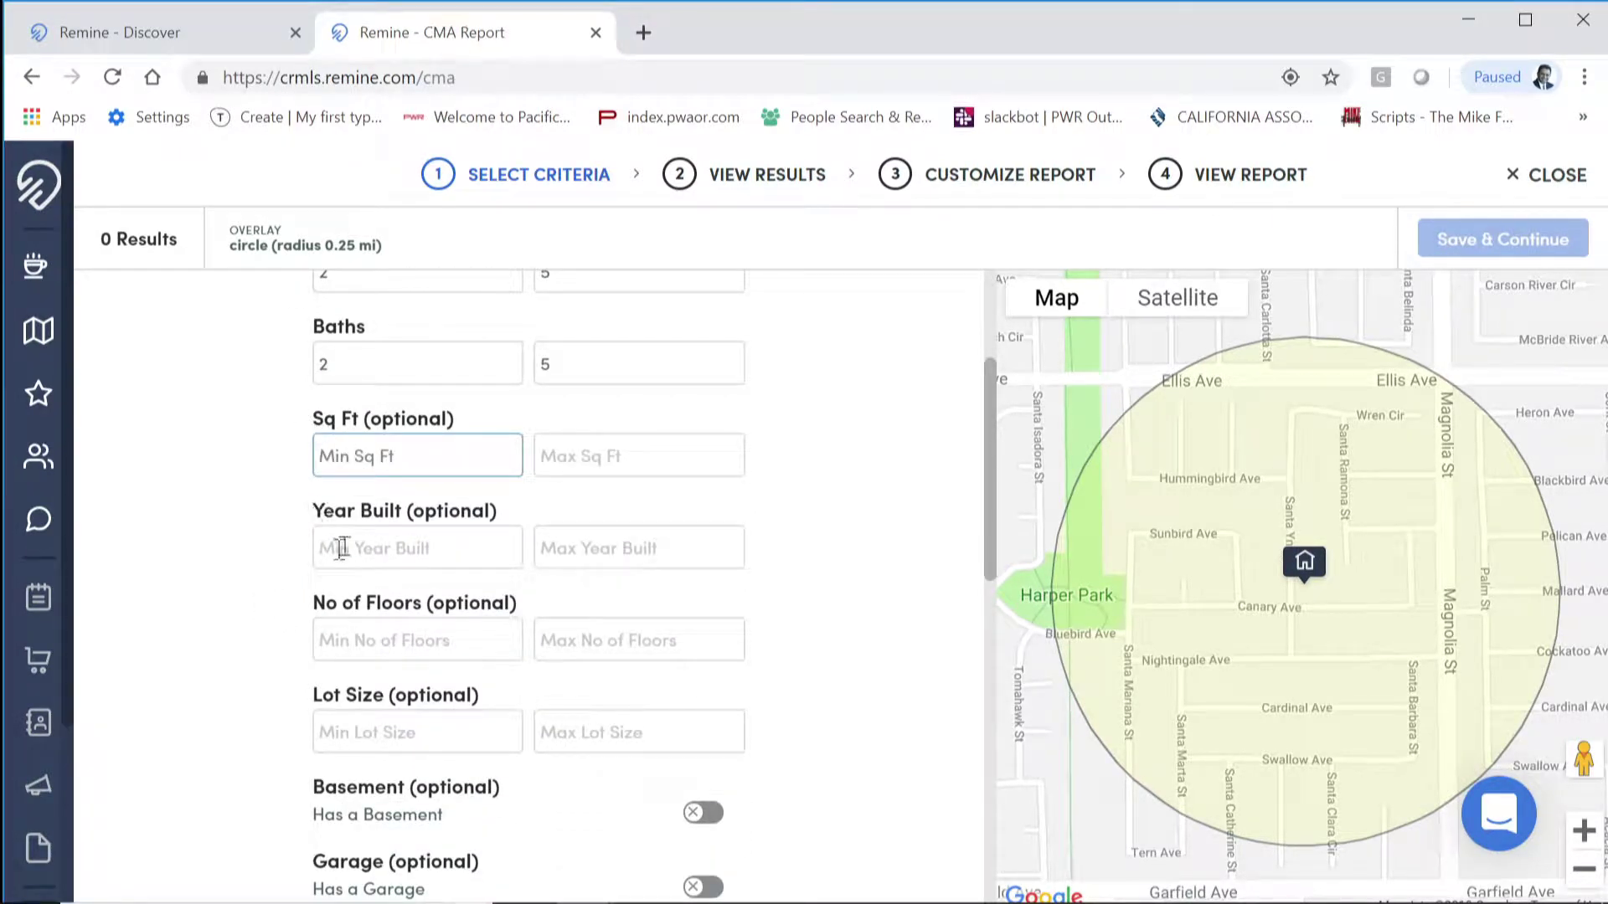
{"action": "left_click", "coordinate": [334, 641]}
{"action": "type", "text": "2"}
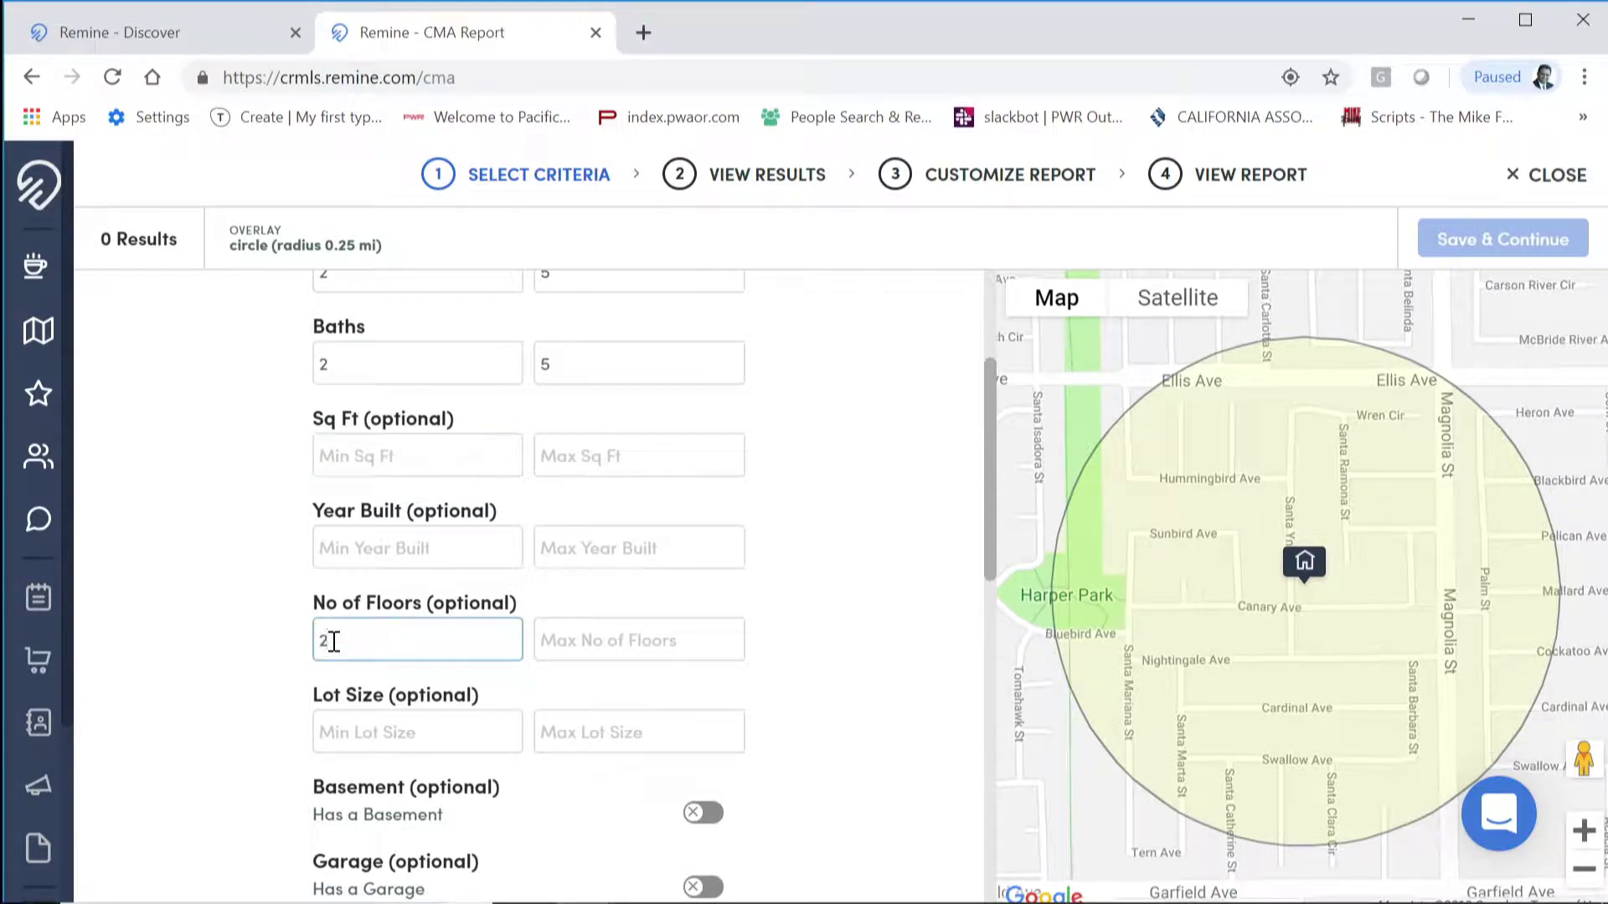
{"action": "key", "text": "BackSpace"}
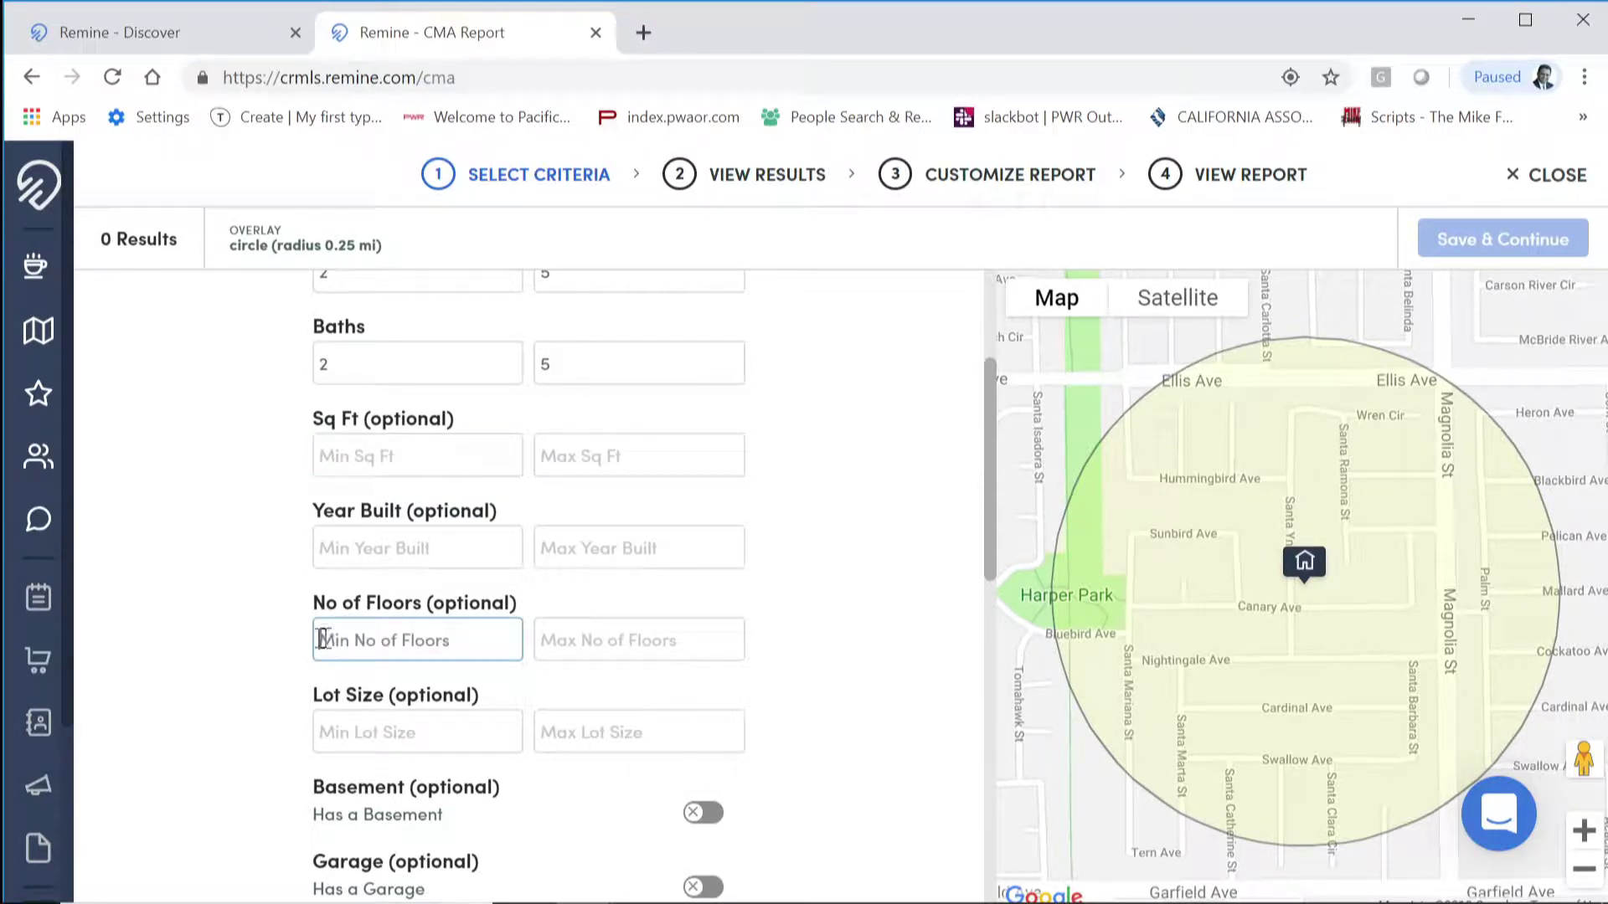
{"action": "scroll", "coordinate": [248, 684], "scroll_direction": "down", "scroll_amount": 3}
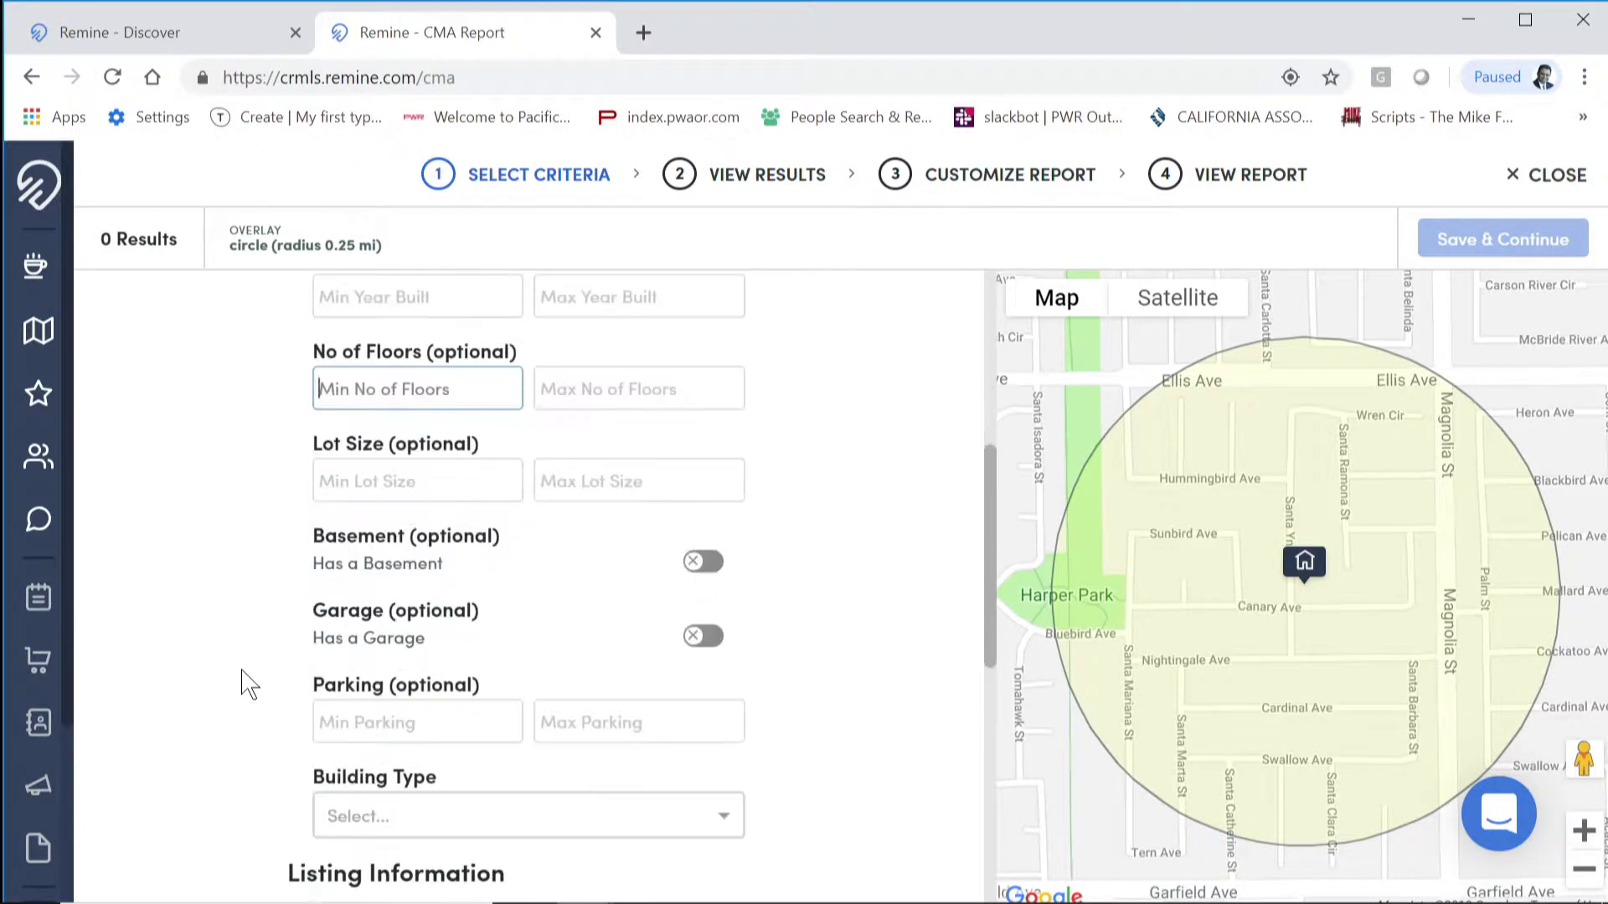
{"action": "scroll", "coordinate": [243, 721], "scroll_direction": "down", "scroll_amount": 3}
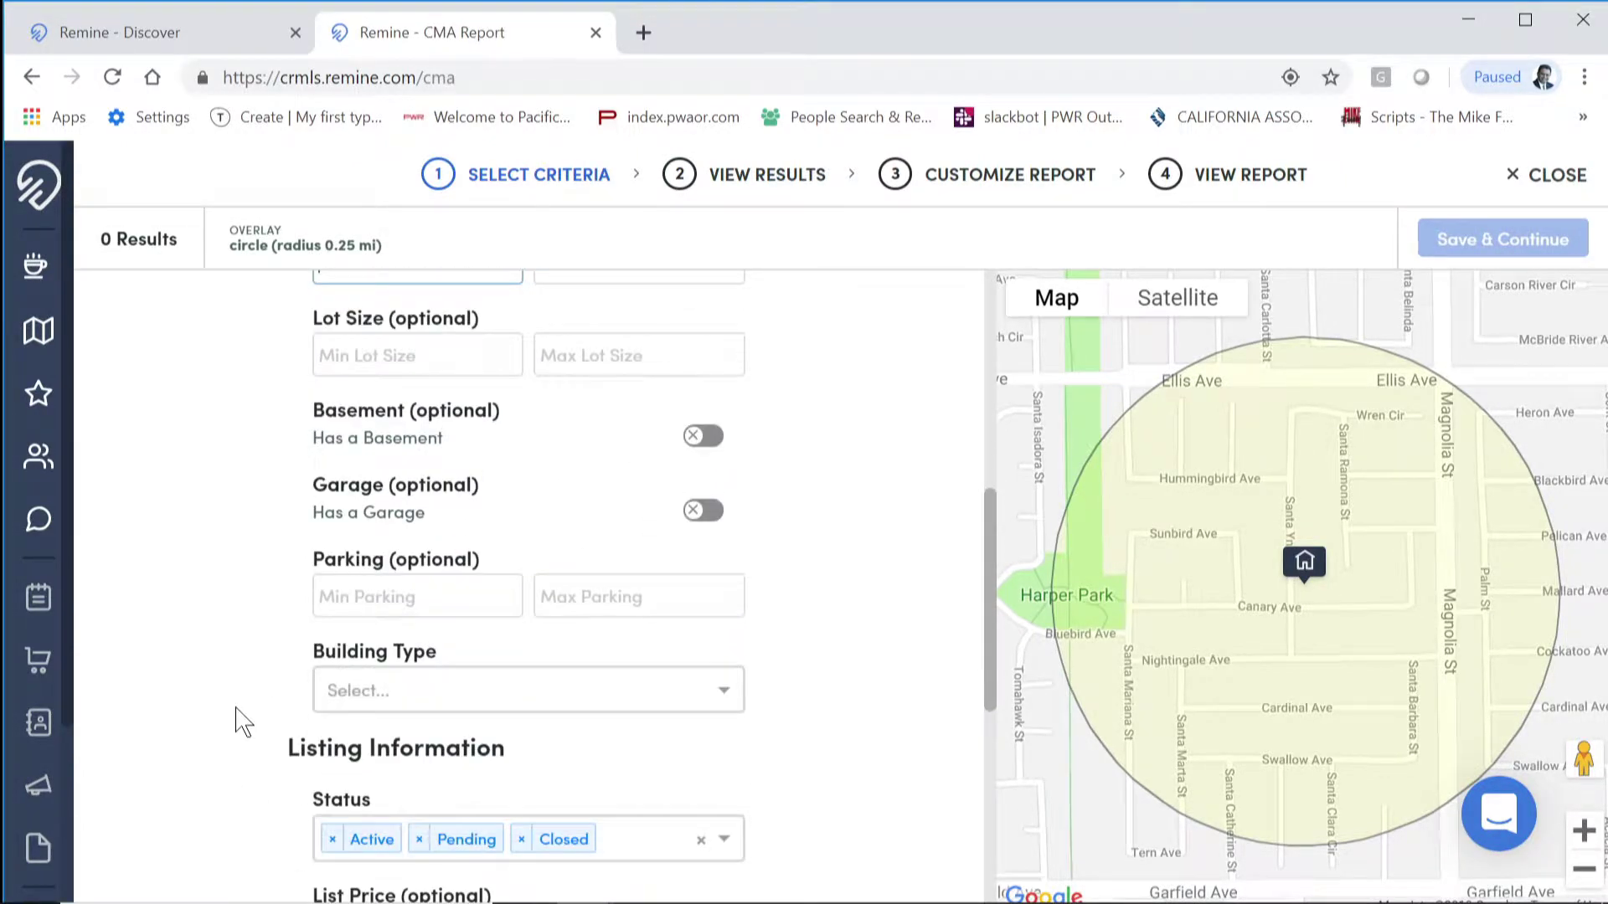
Step: Limit comparables to Single Family homes and add Active Under Contract to the statuses
{"action": "left_click", "coordinate": [725, 570]}
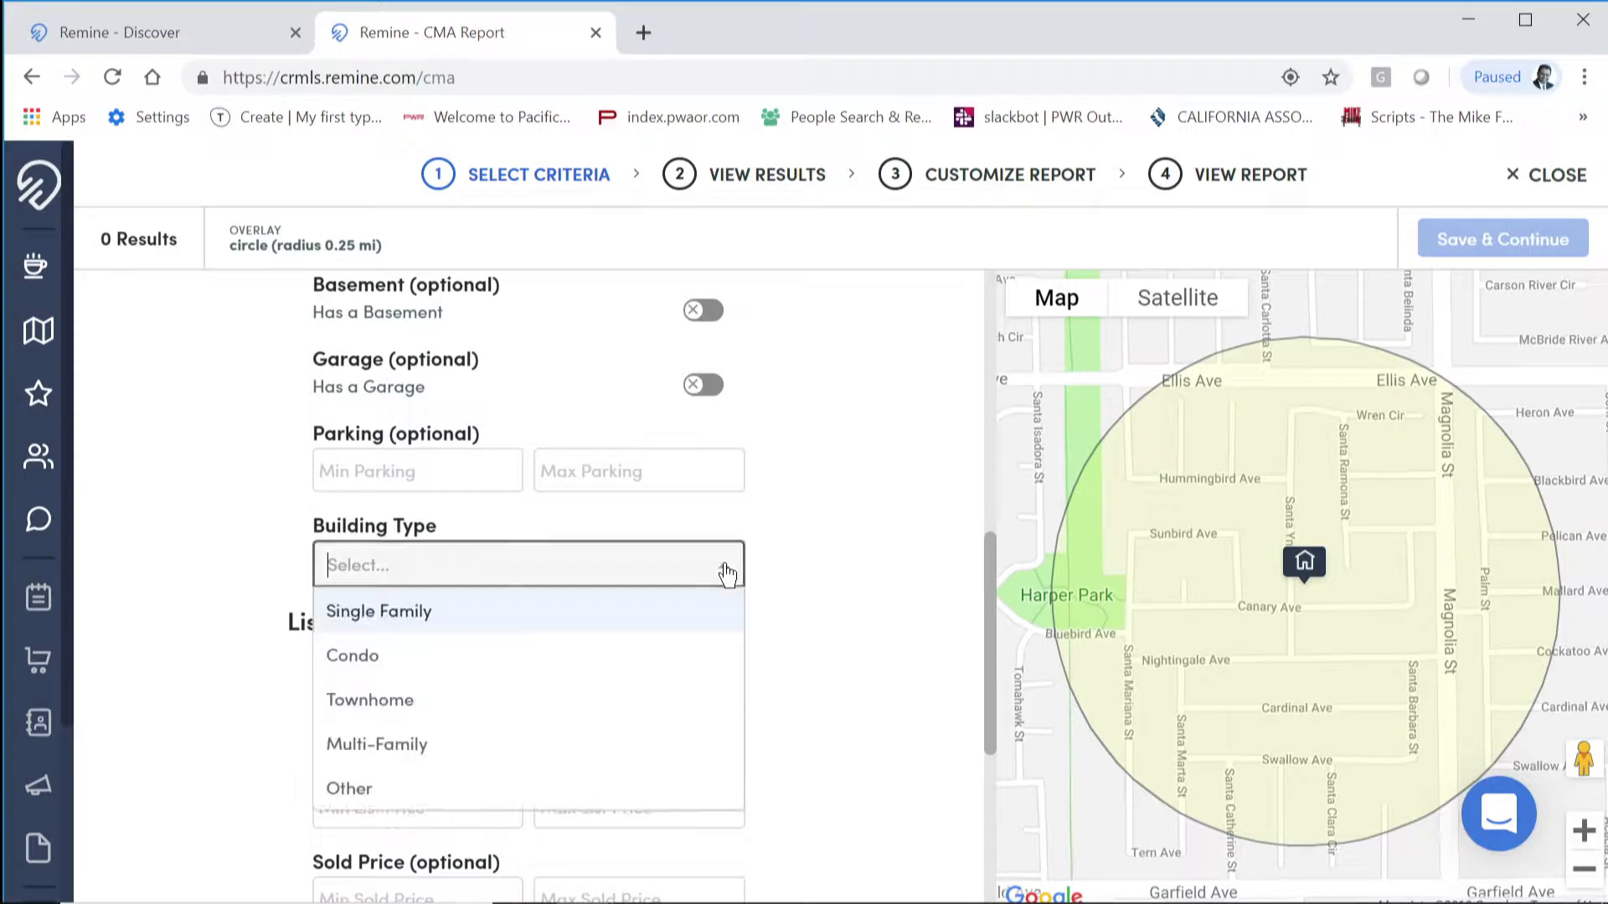
{"action": "left_click", "coordinate": [713, 623]}
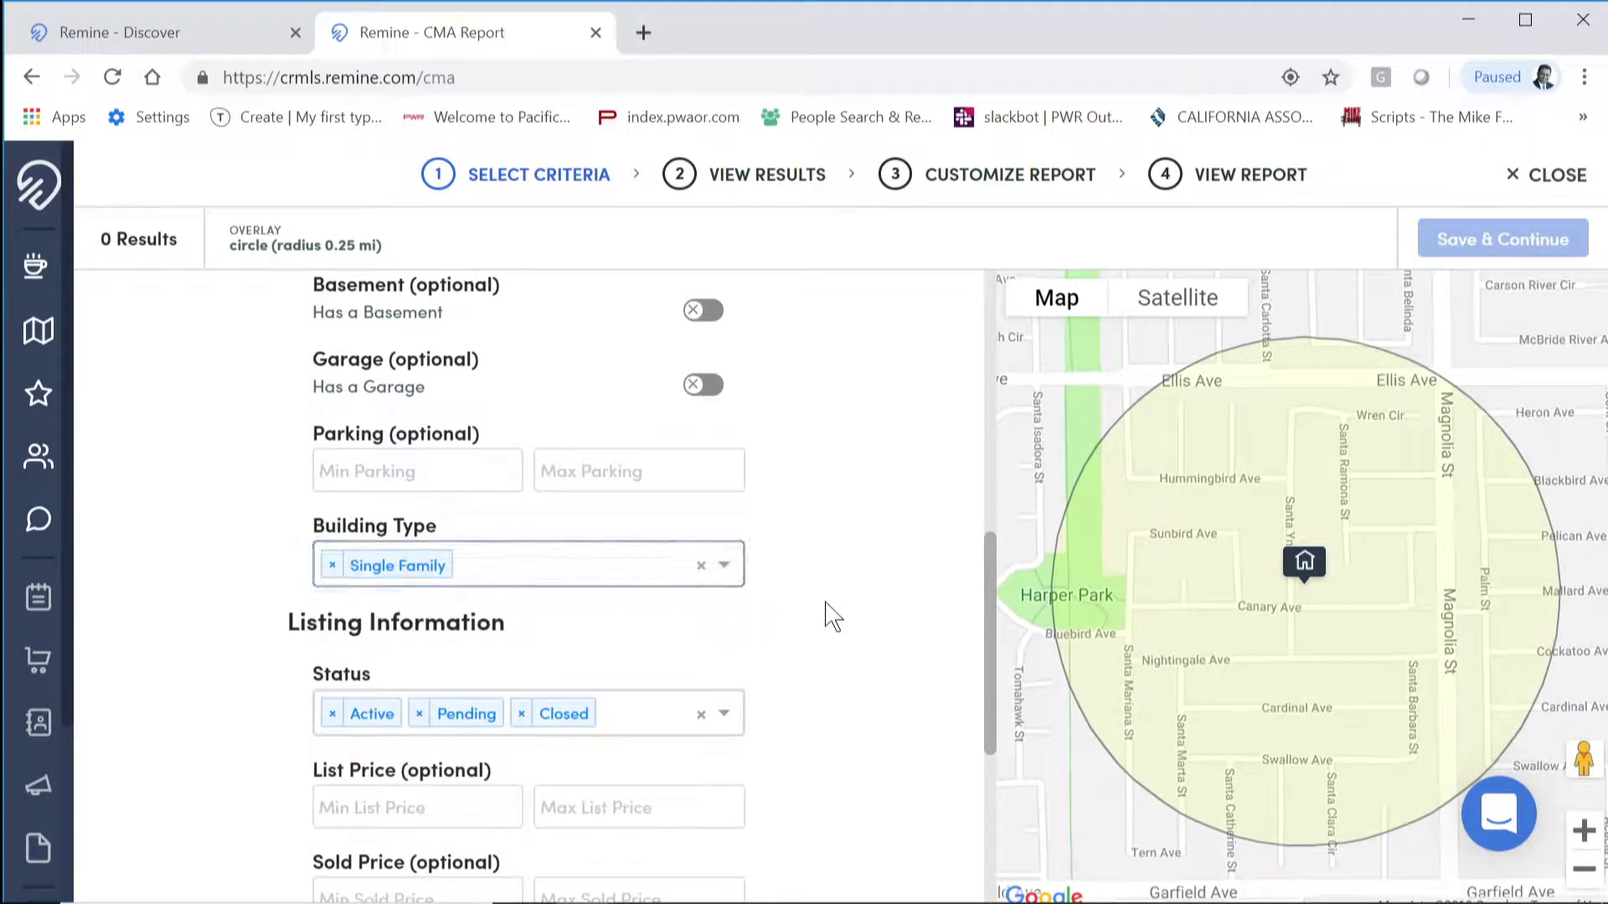
{"action": "scroll", "coordinate": [829, 614], "scroll_direction": "down", "scroll_amount": 3}
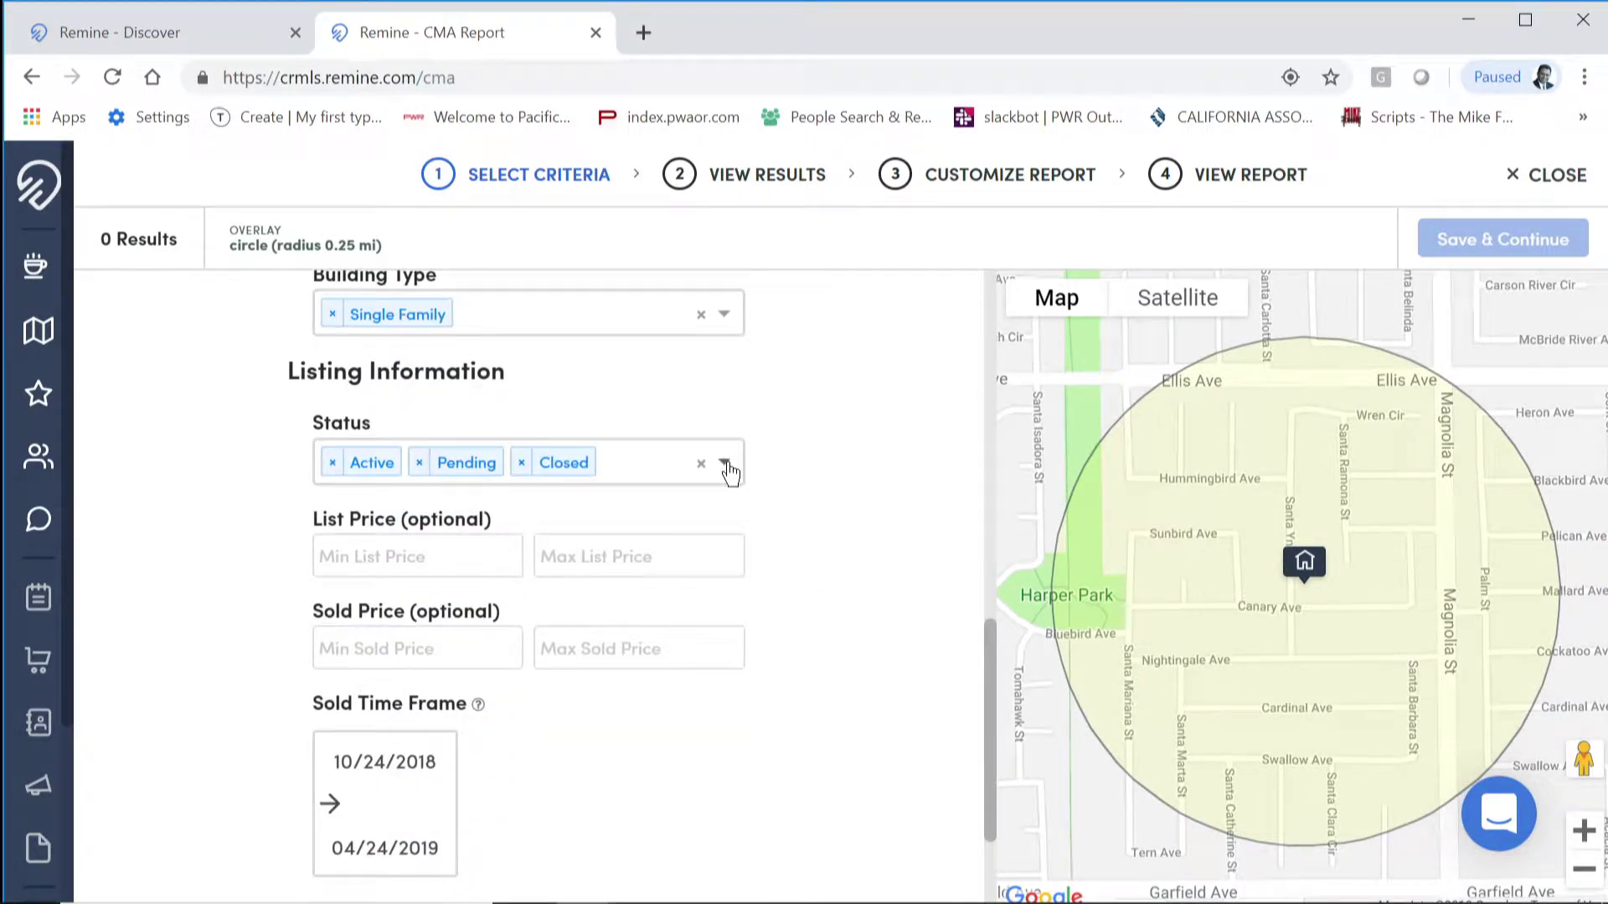
{"action": "left_click", "coordinate": [725, 464]}
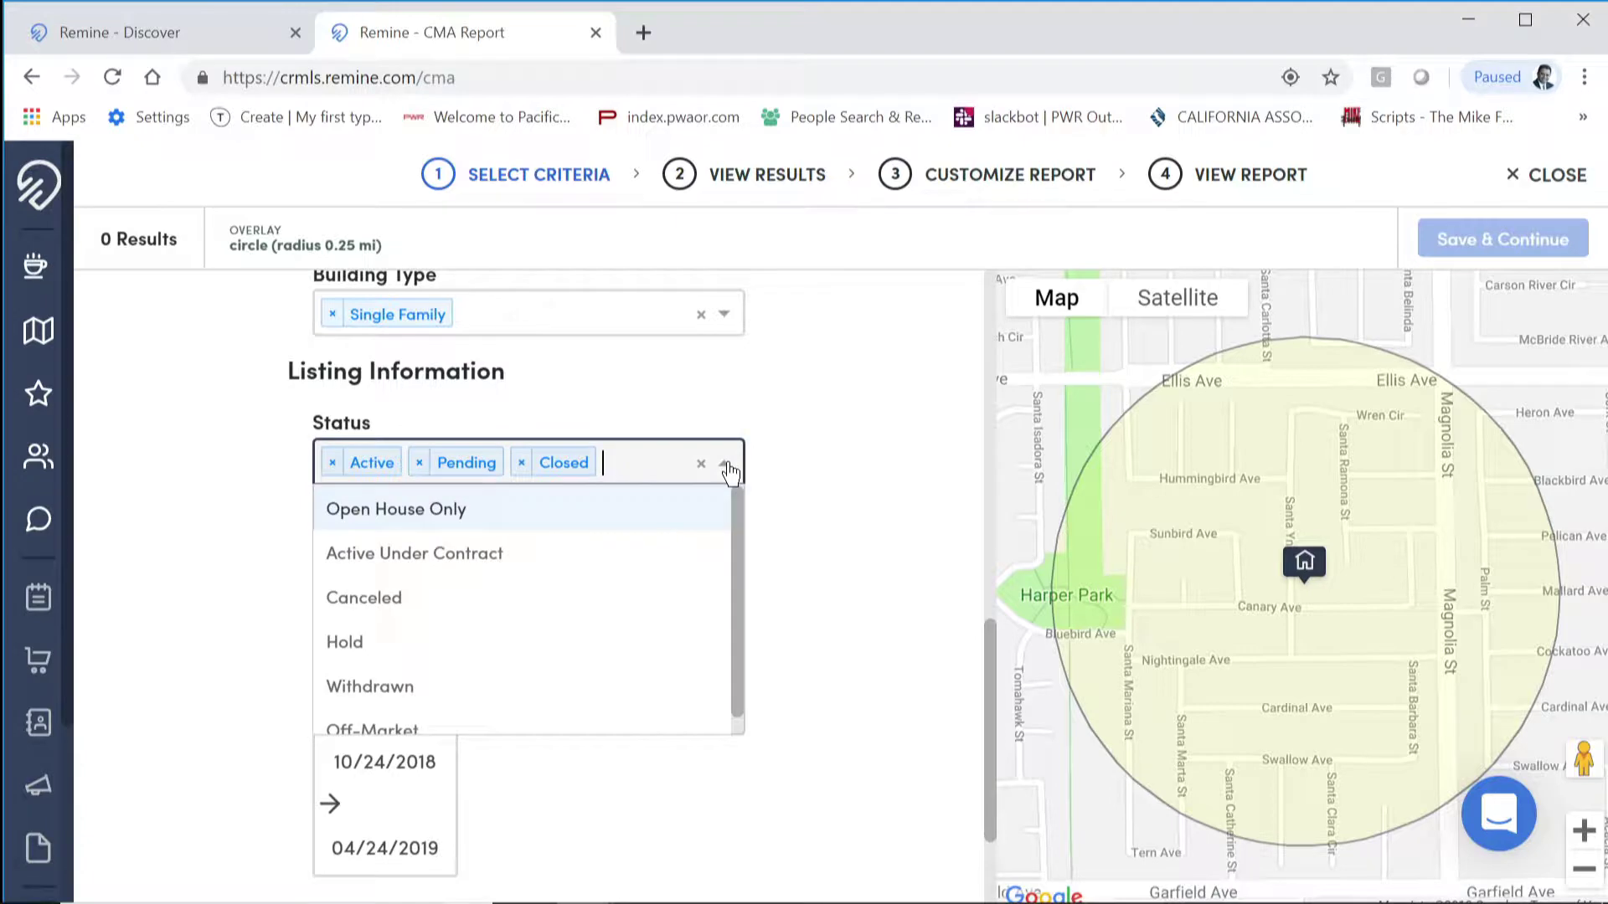
{"action": "left_click", "coordinate": [490, 554]}
{"action": "left_click", "coordinate": [848, 566]}
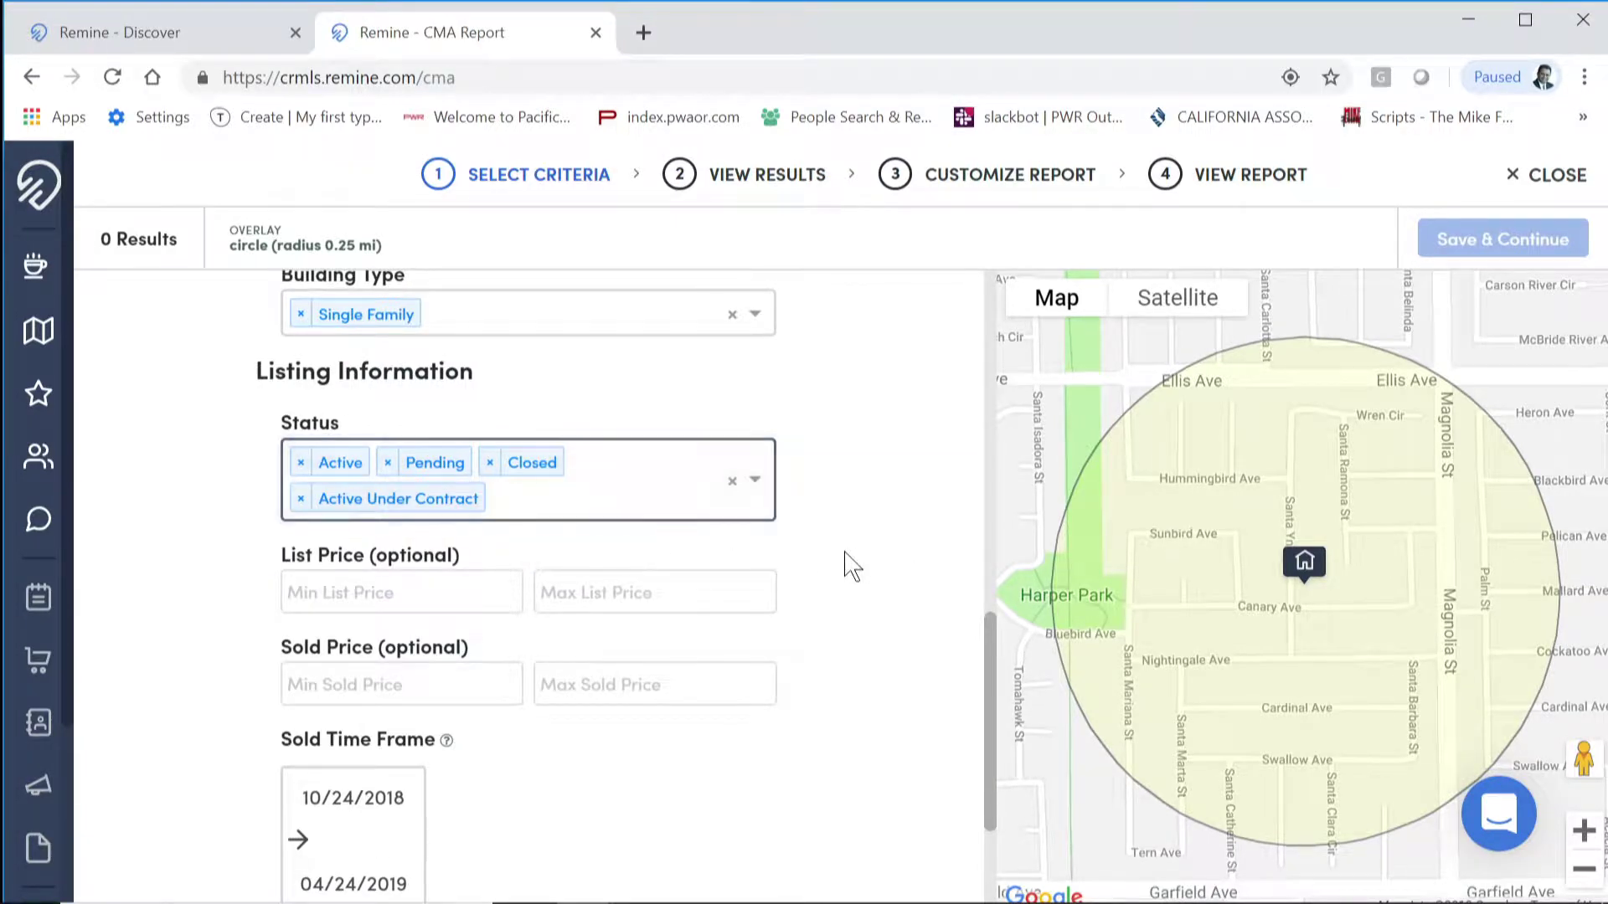
{"action": "scroll", "coordinate": [847, 566], "scroll_direction": "down", "scroll_amount": 3}
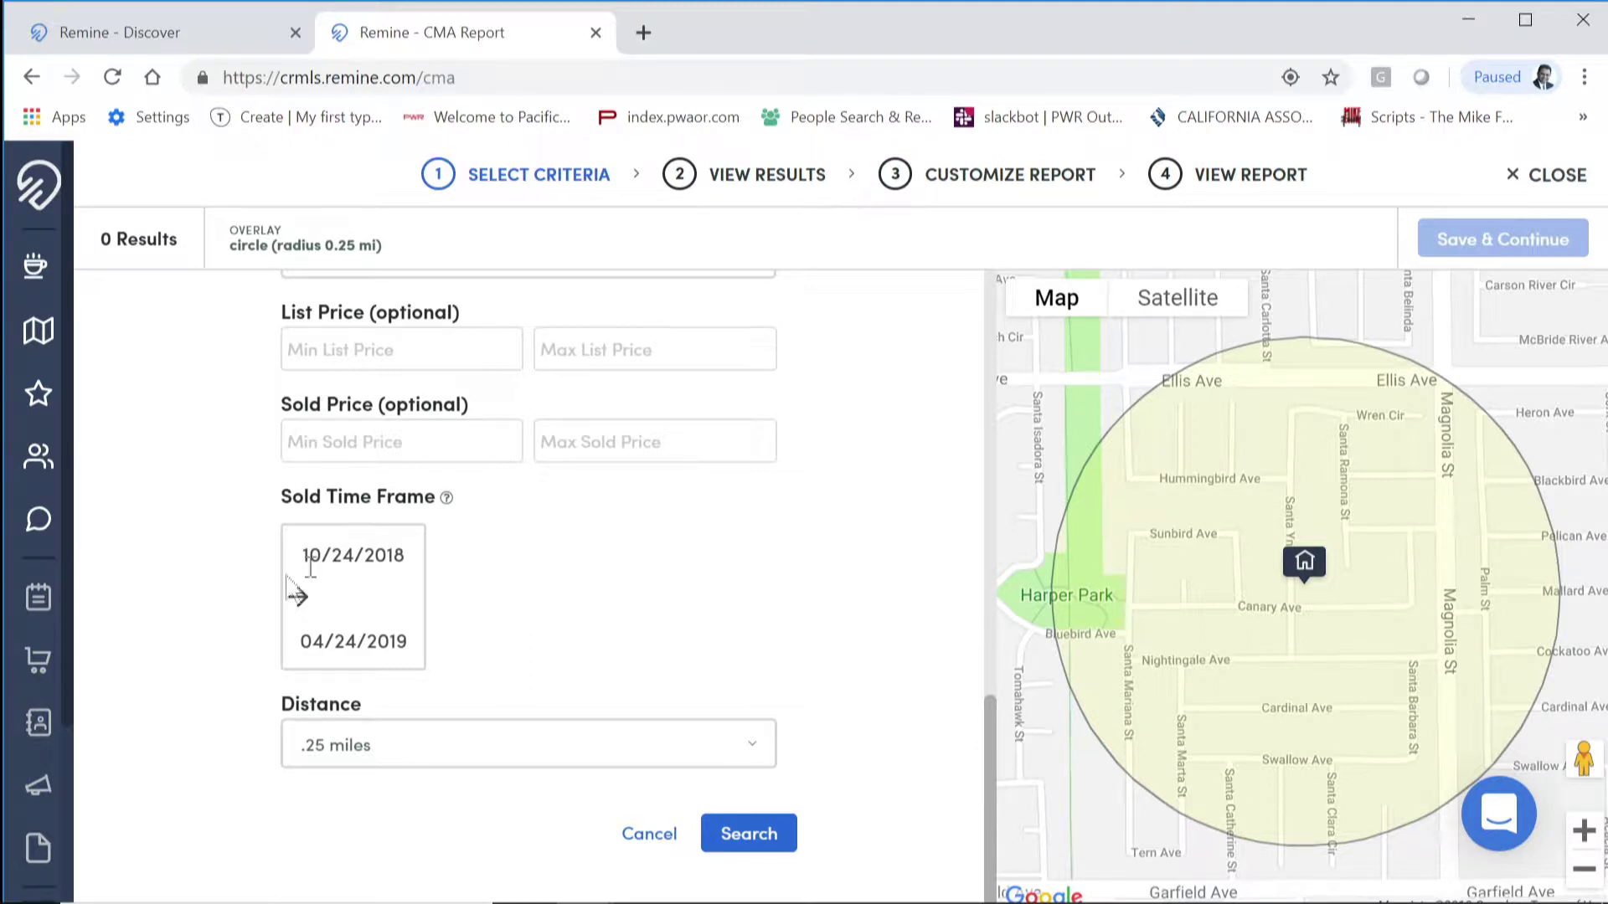
Step: Widen the search radius to 0.50 miles and run the comparables search
{"action": "left_click", "coordinate": [759, 755]}
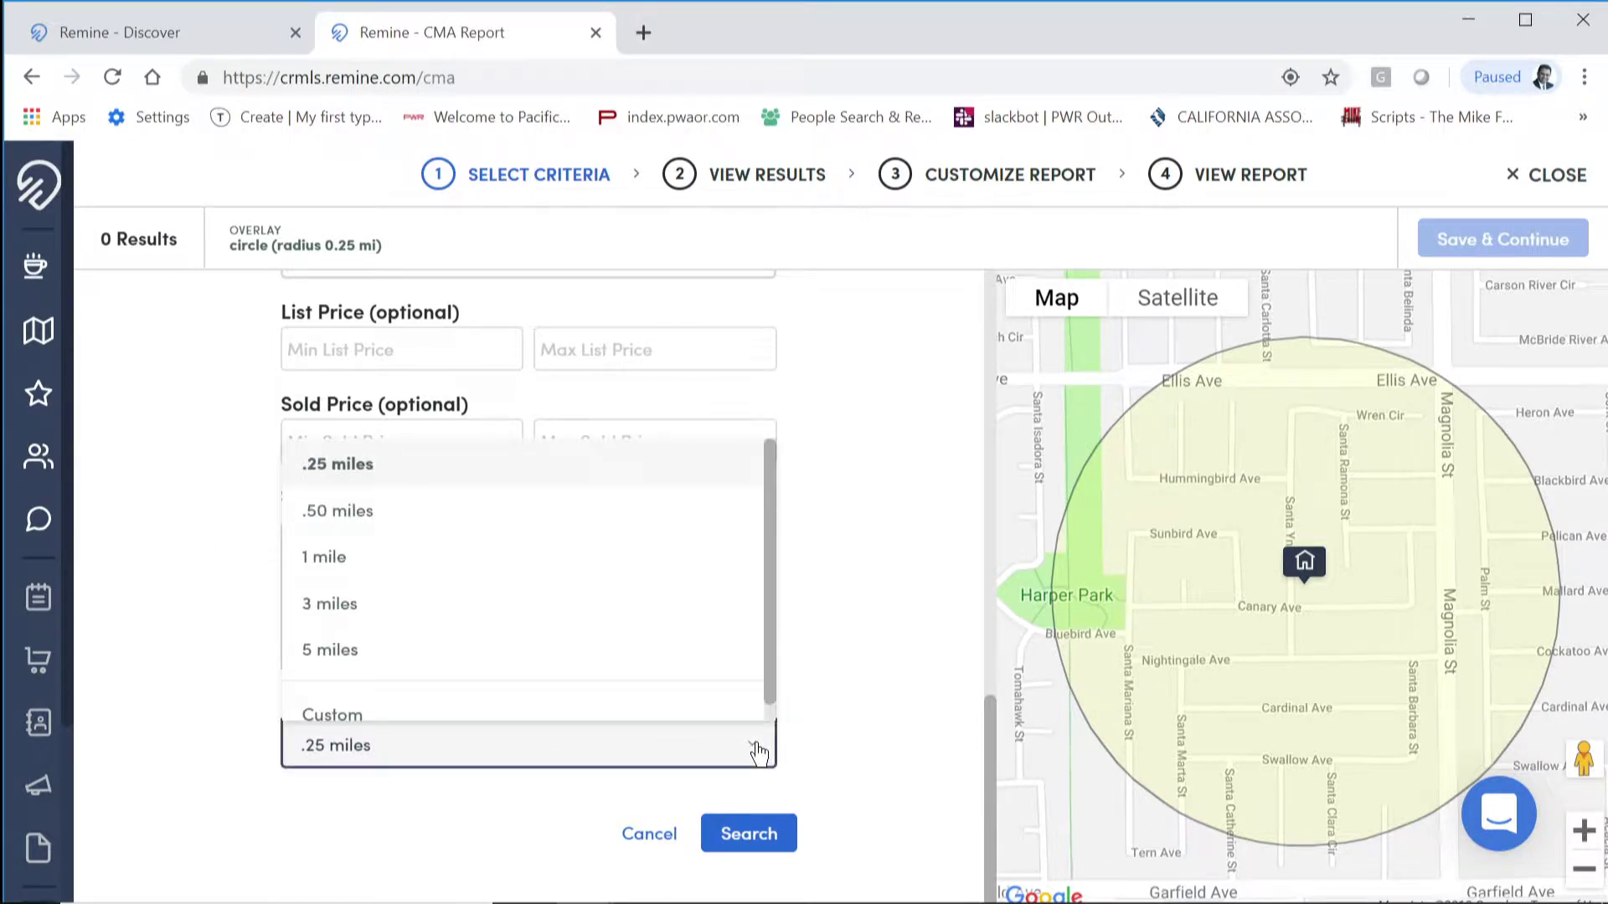
{"action": "left_click", "coordinate": [668, 534]}
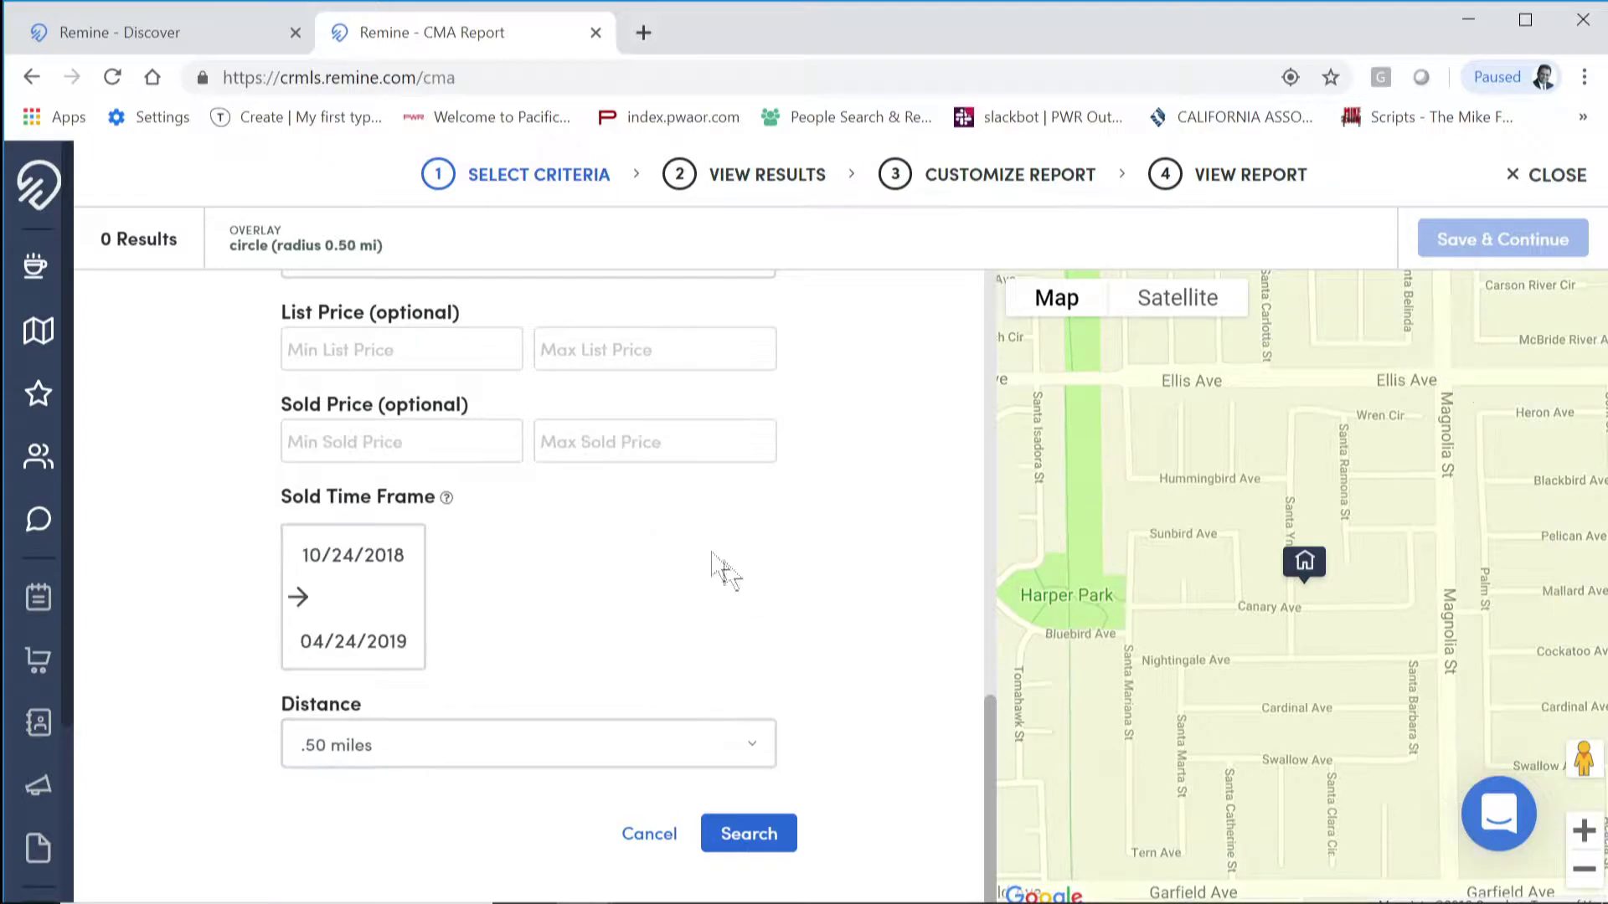
{"action": "scroll", "coordinate": [1216, 592], "scroll_direction": "down", "scroll_amount": 1}
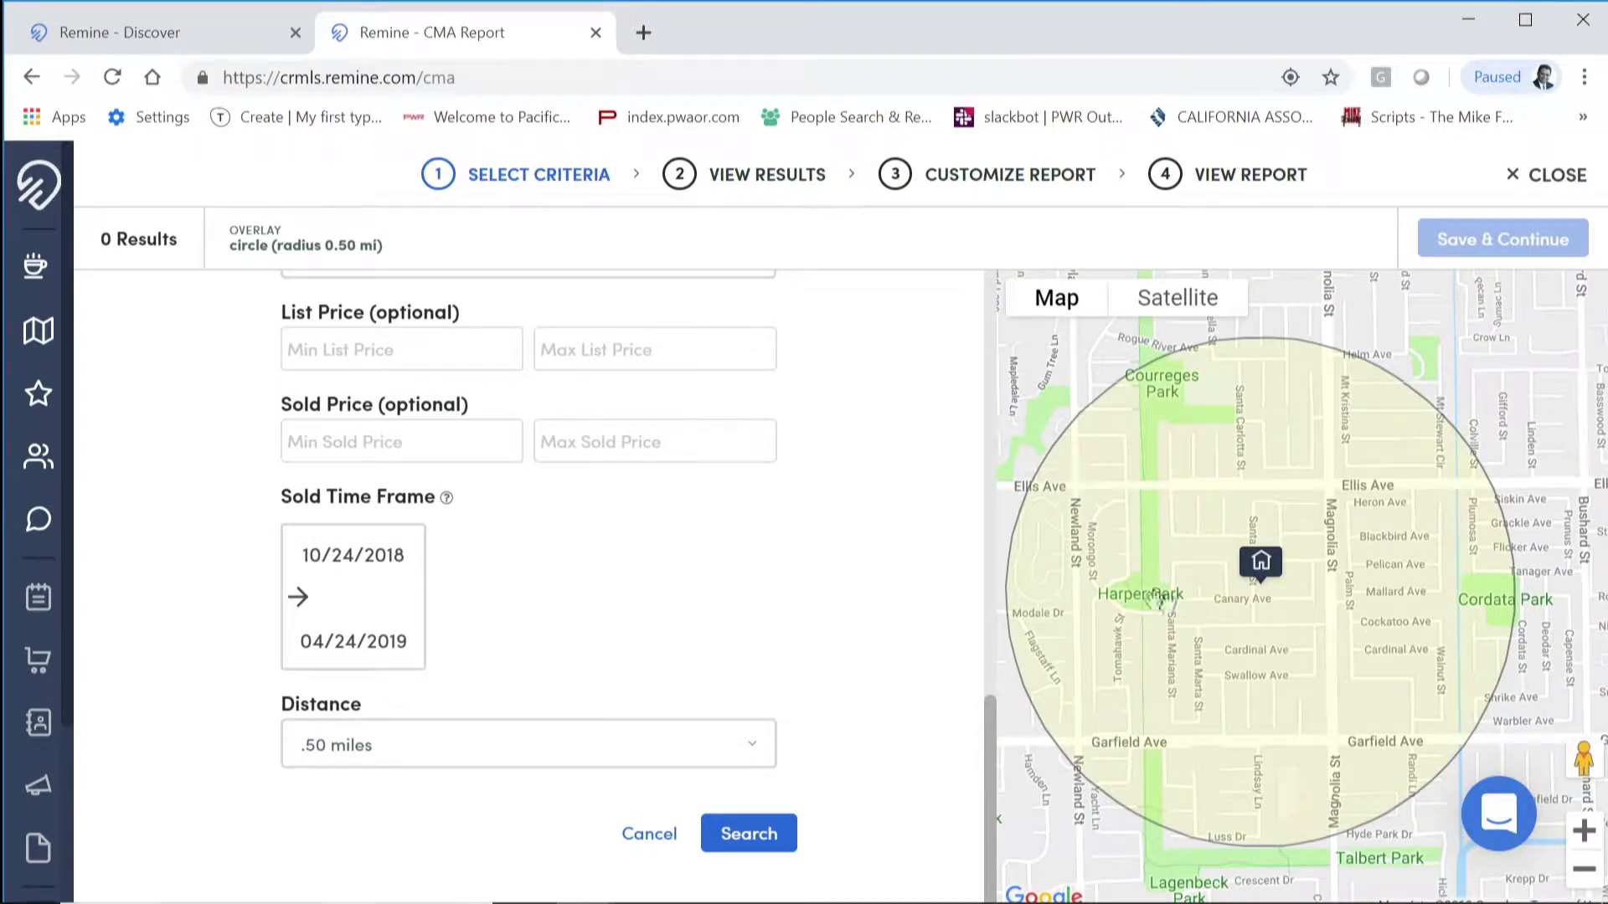
{"action": "left_click", "coordinate": [750, 834]}
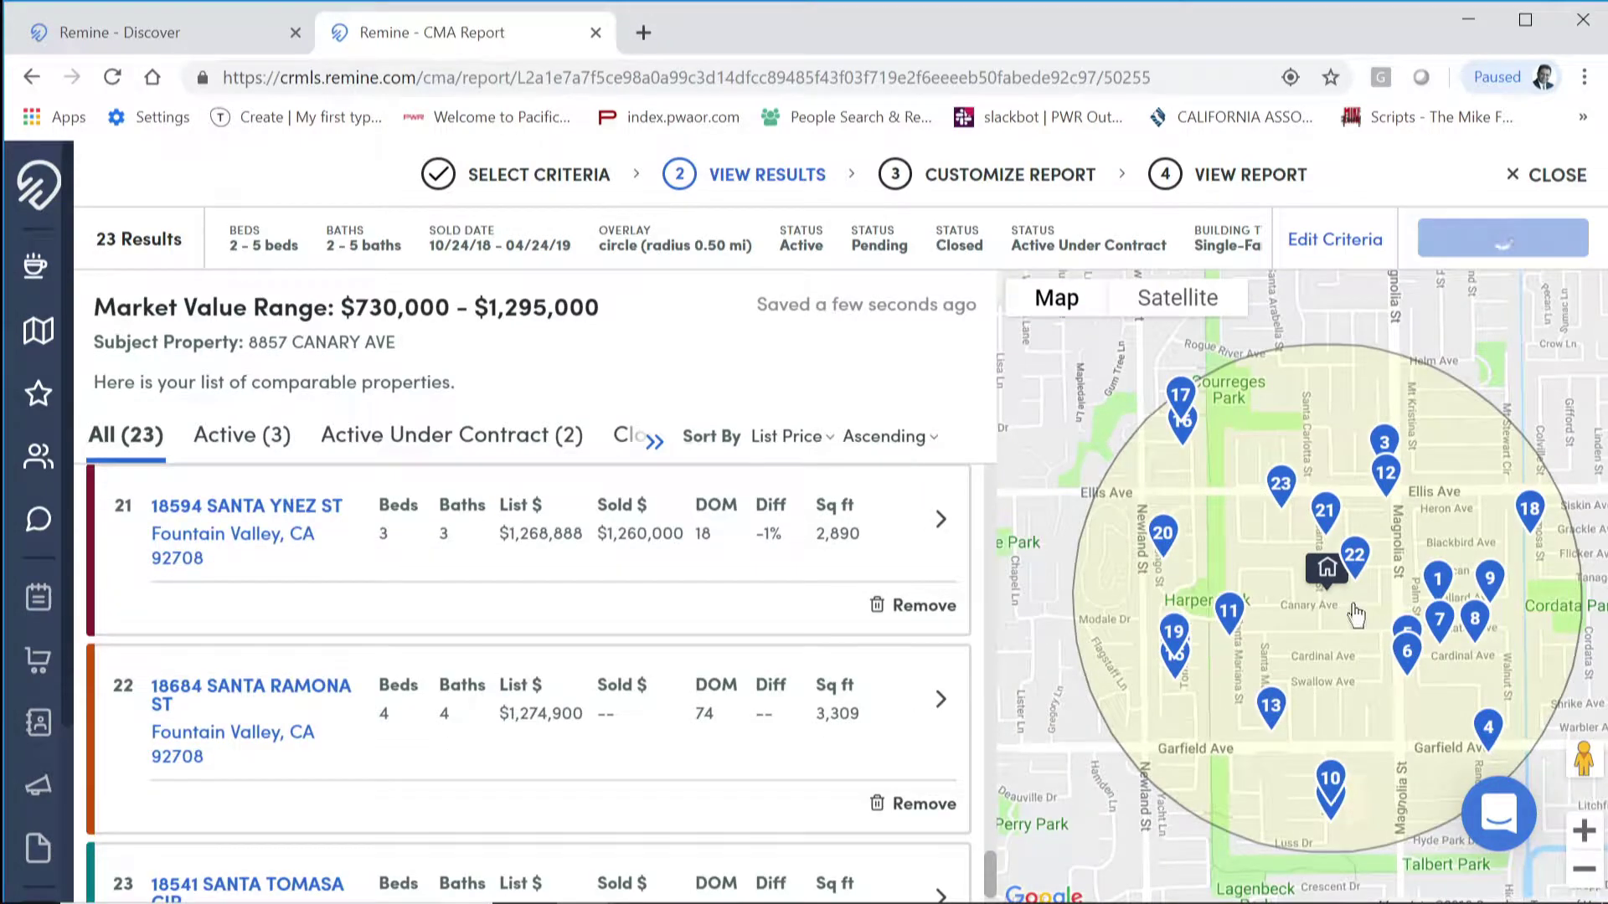
Step: Review the 23 comparables, then reopen the Select Comparables Criteria form
{"action": "scroll", "coordinate": [251, 477], "scroll_direction": "up", "scroll_amount": 2}
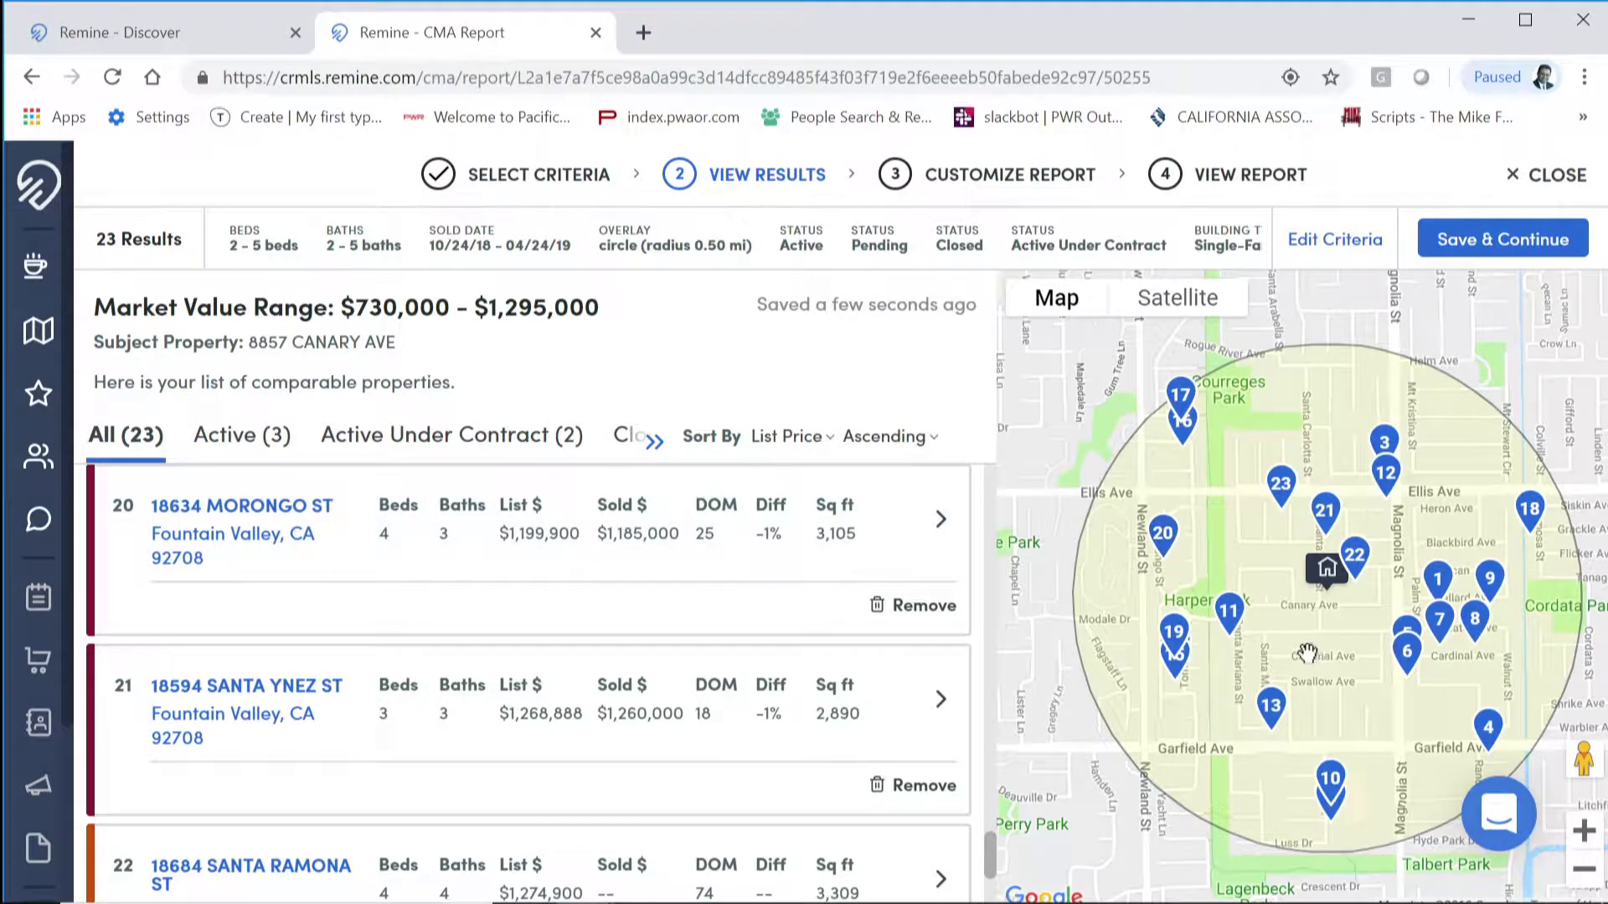
{"action": "left_click", "coordinate": [1323, 243]}
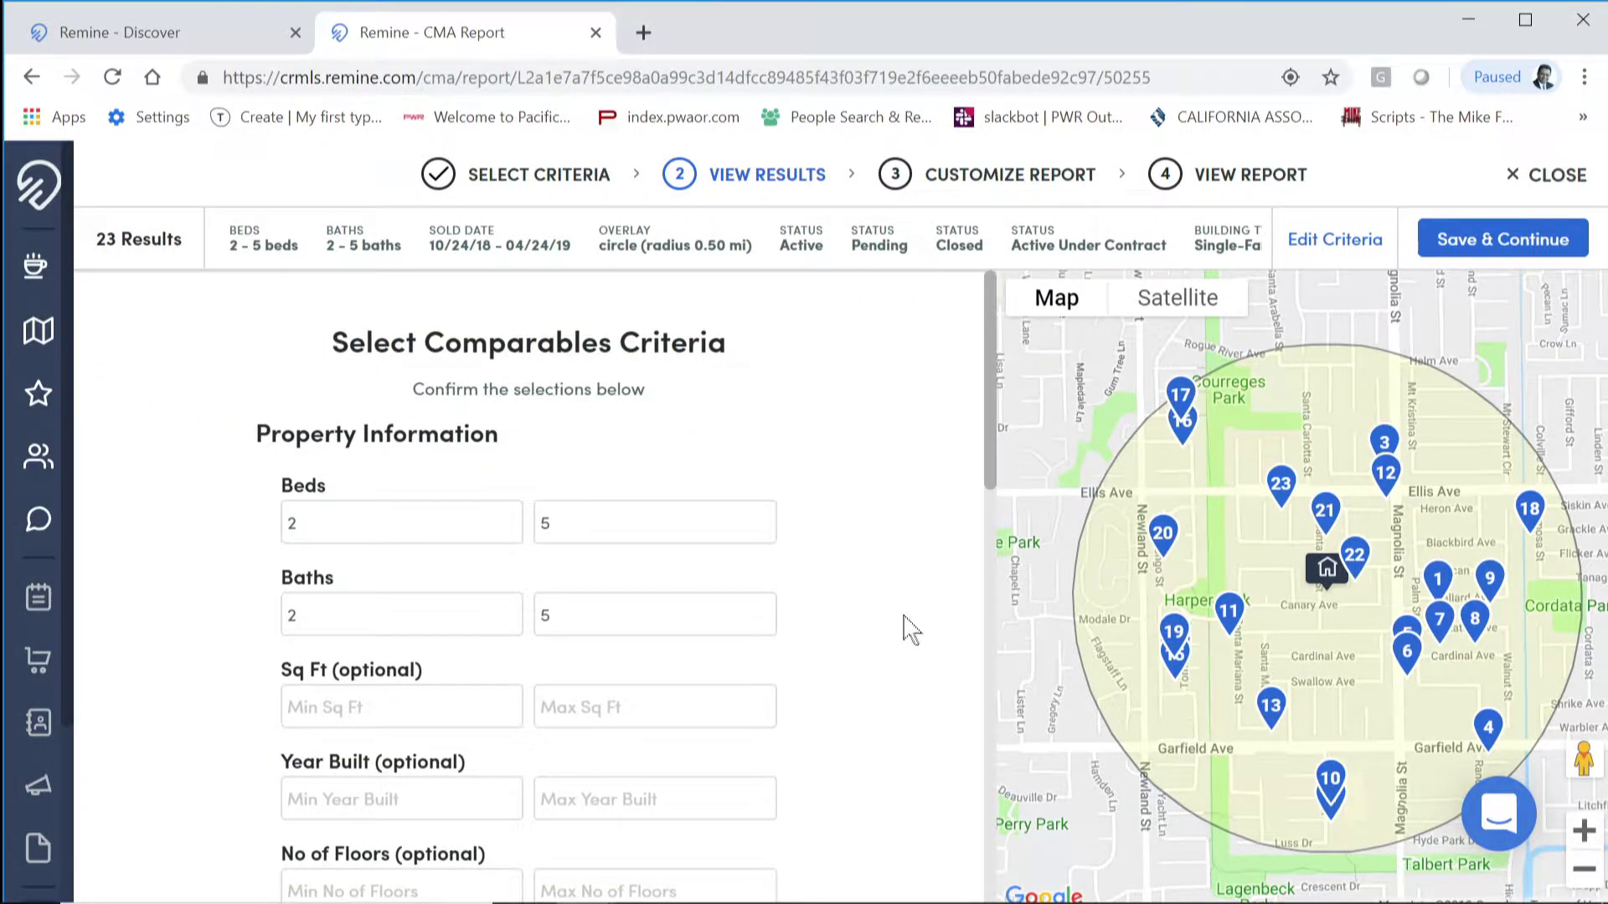
Step: Set the comparables search distance to .25 miles and apply it, leaving 9 comparables
{"action": "scroll", "coordinate": [905, 636], "scroll_direction": "down", "scroll_amount": 15}
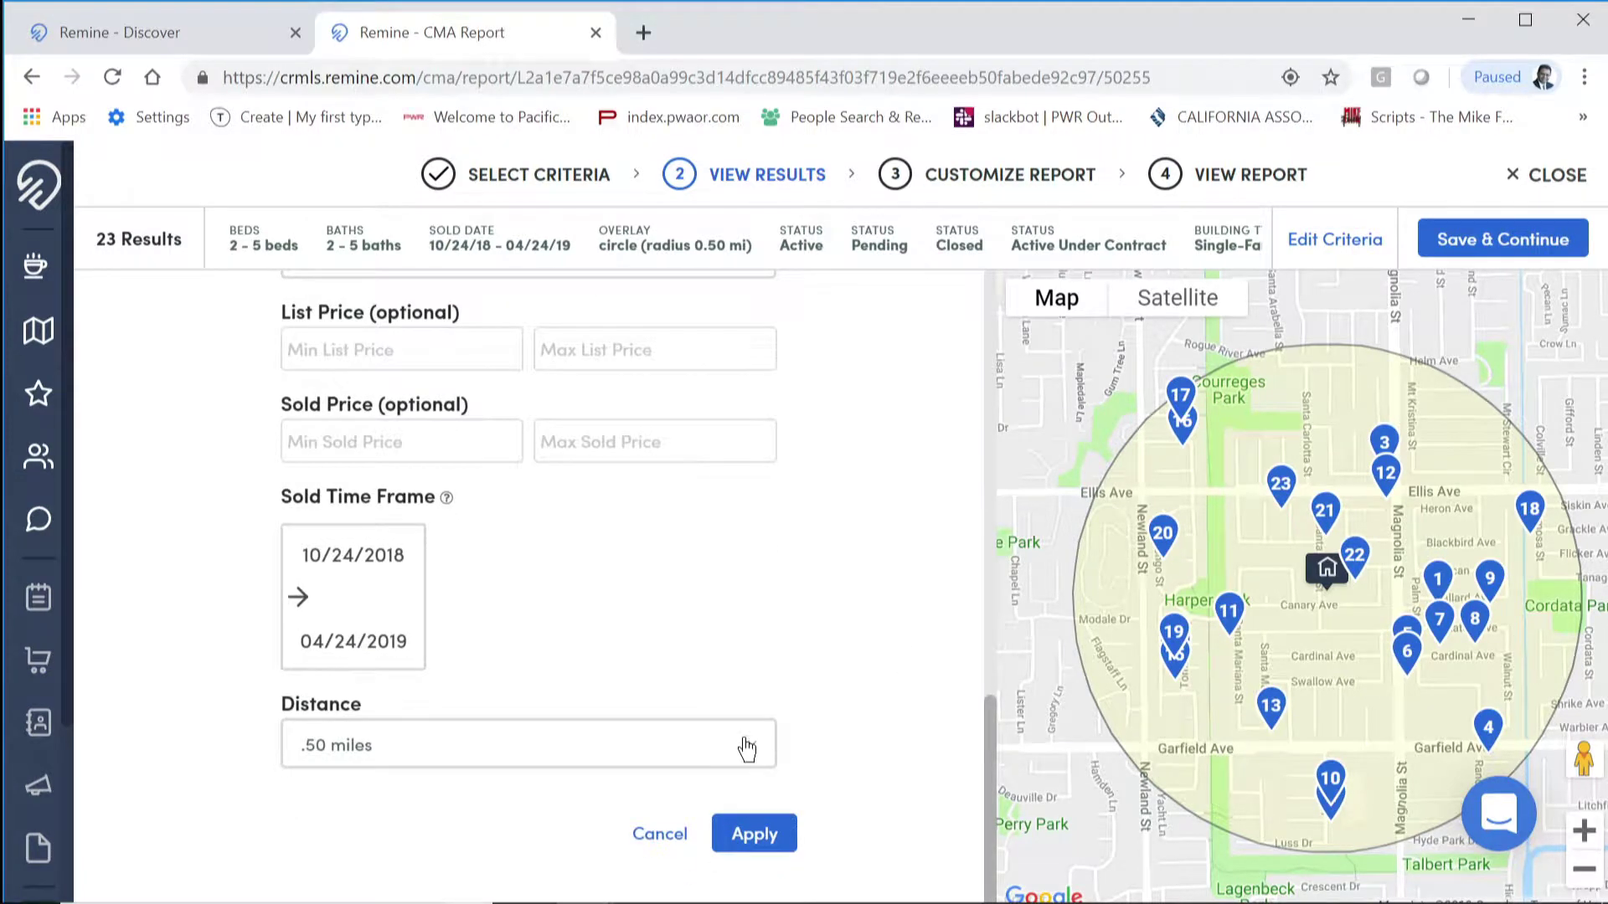
{"action": "left_click", "coordinate": [742, 748]}
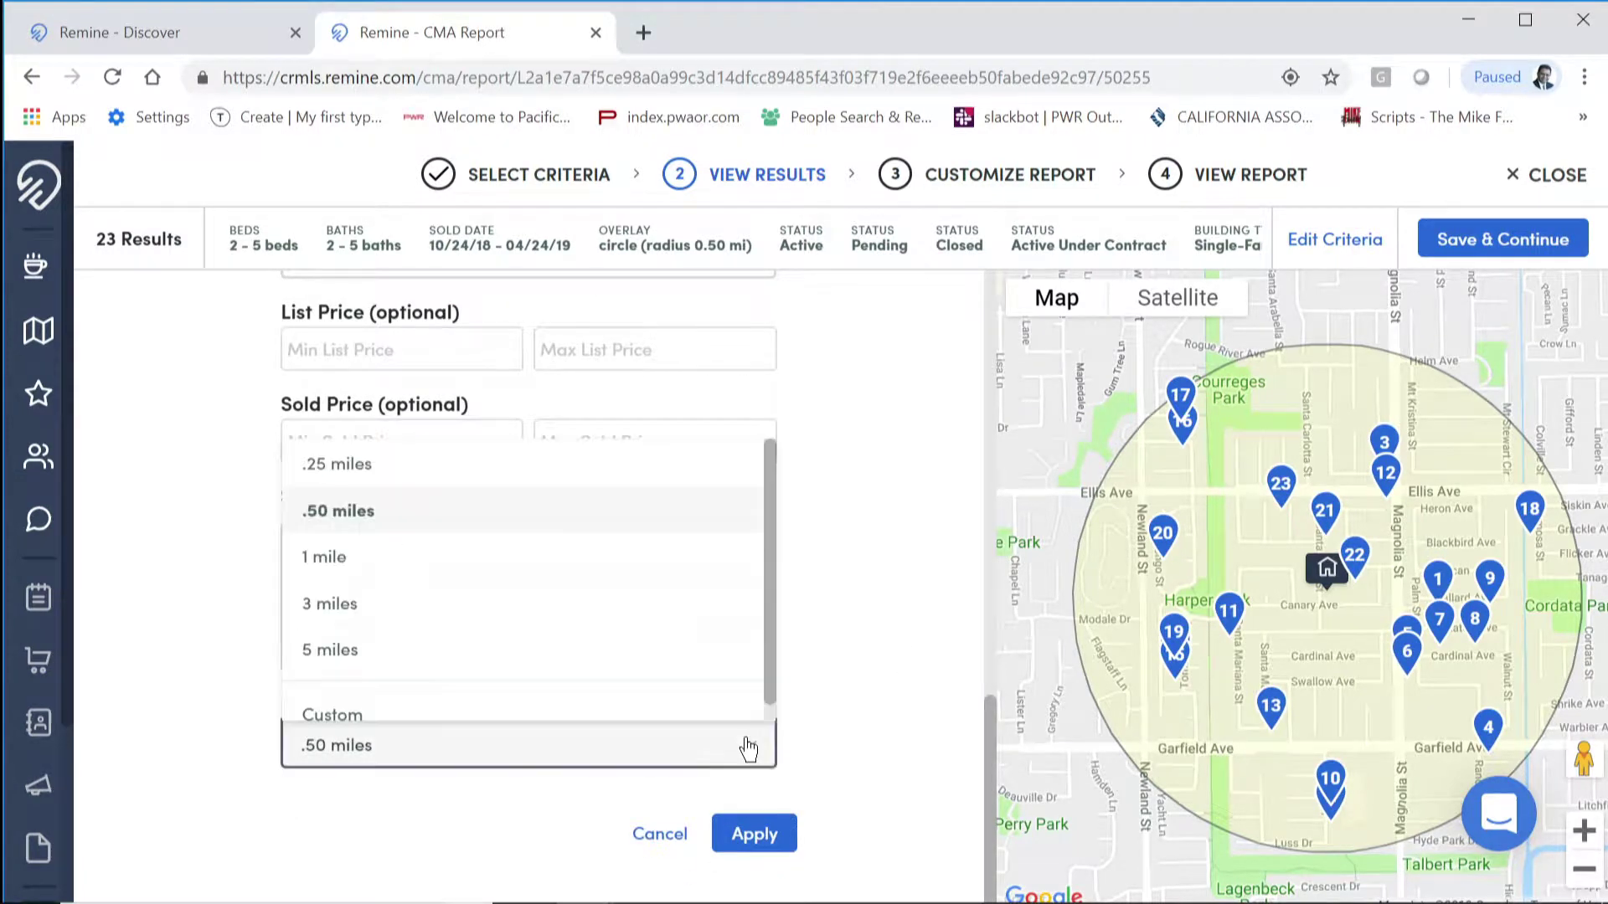
{"action": "left_click", "coordinate": [703, 466]}
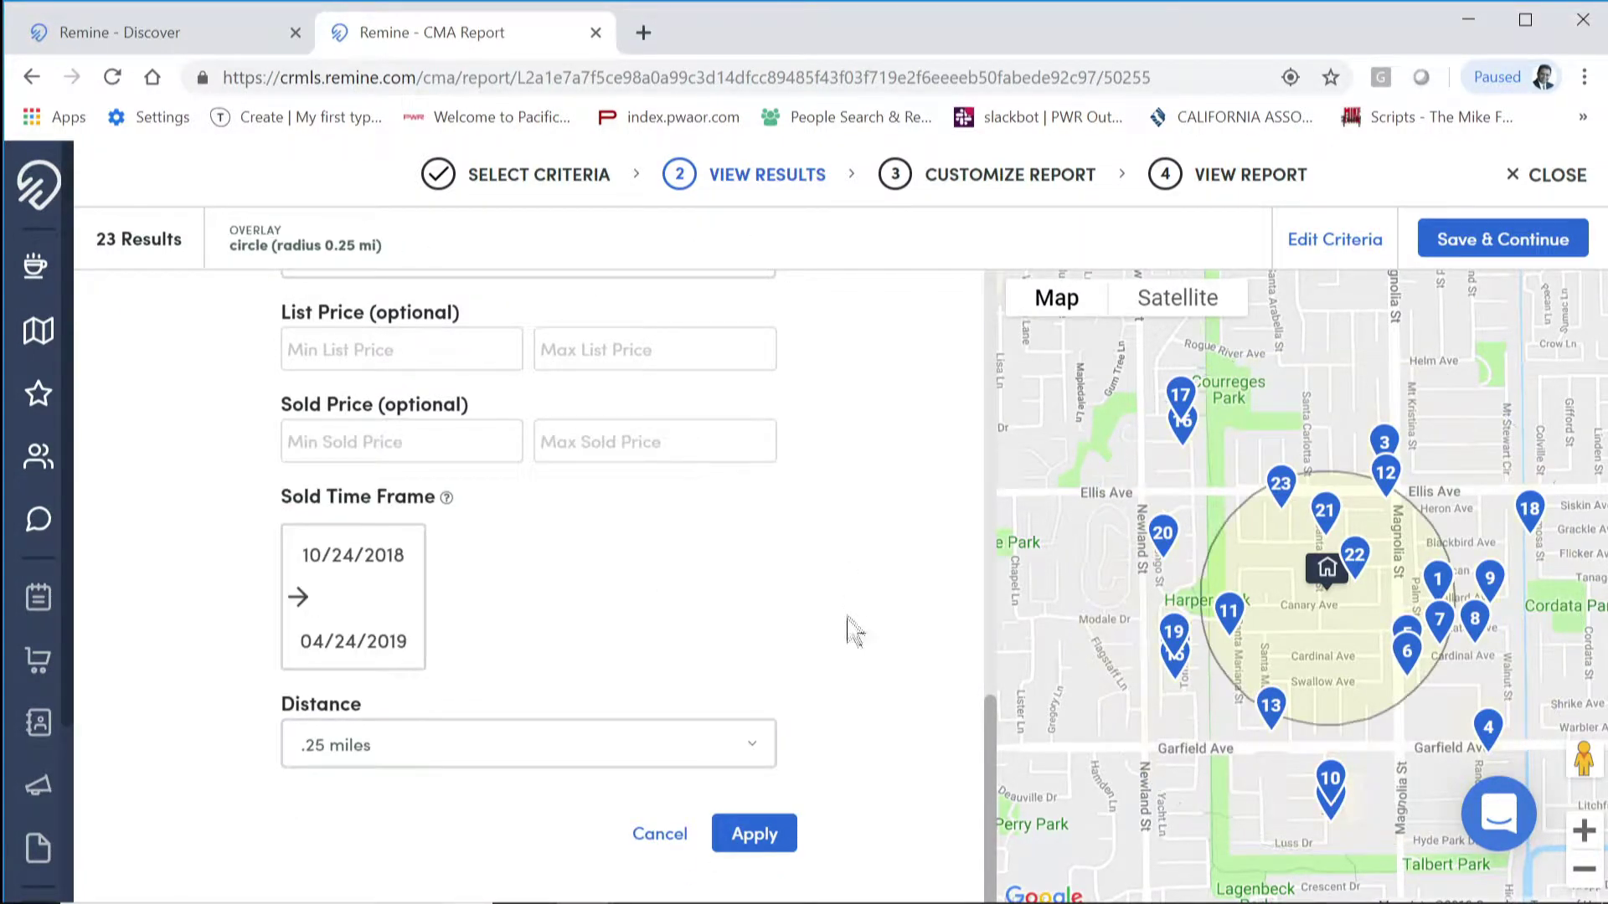
{"action": "left_click", "coordinate": [759, 834]}
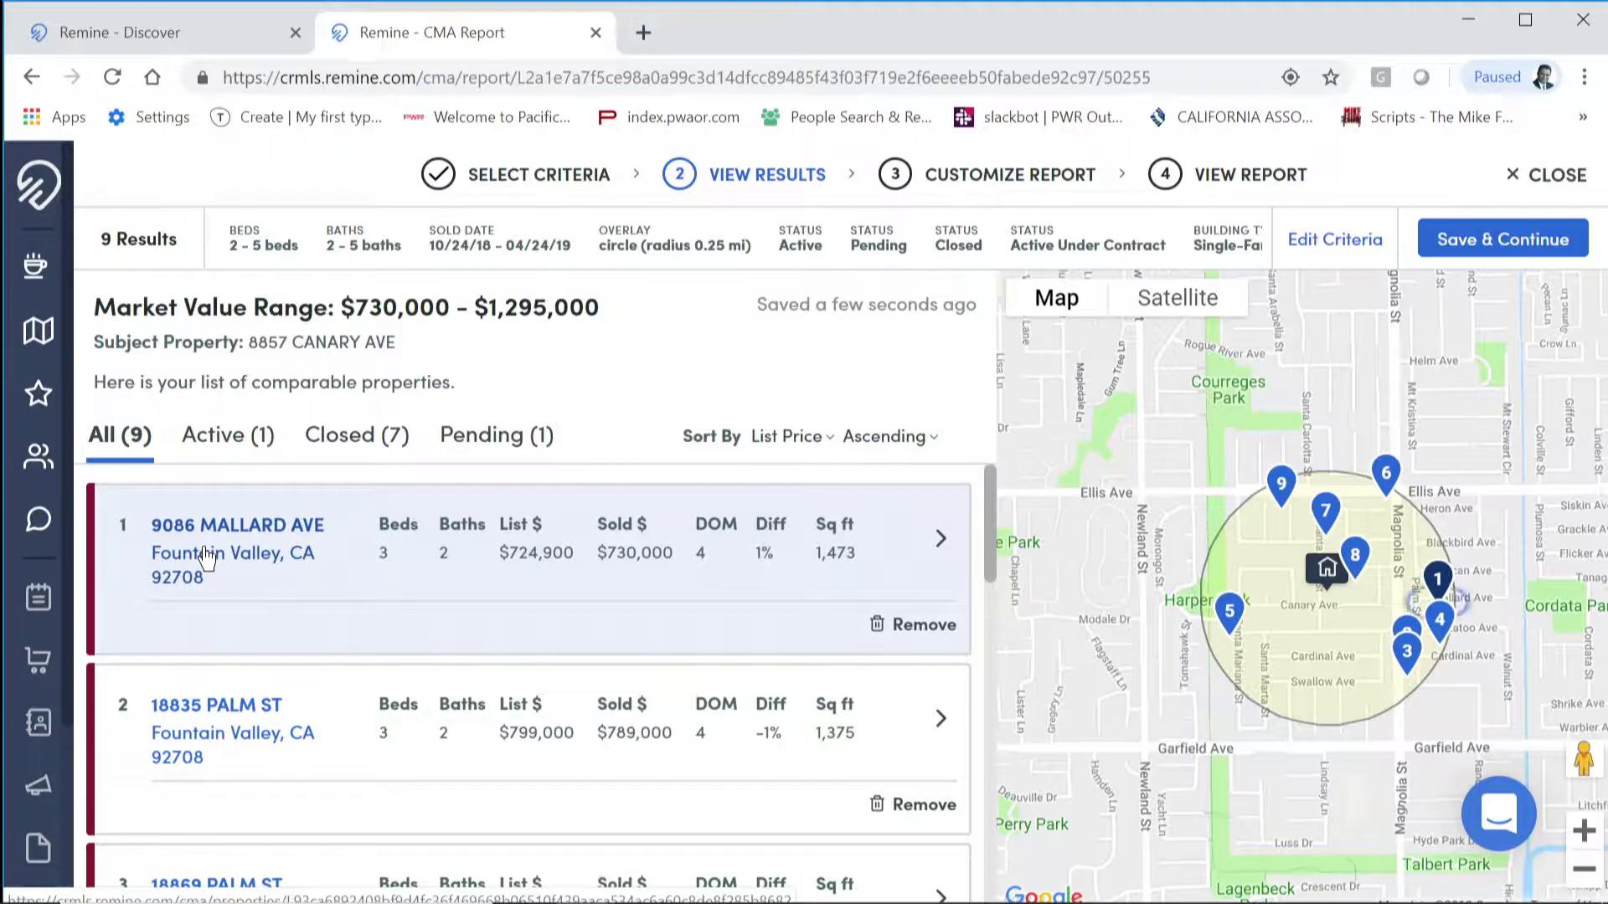
{"action": "left_click", "coordinate": [1451, 587]}
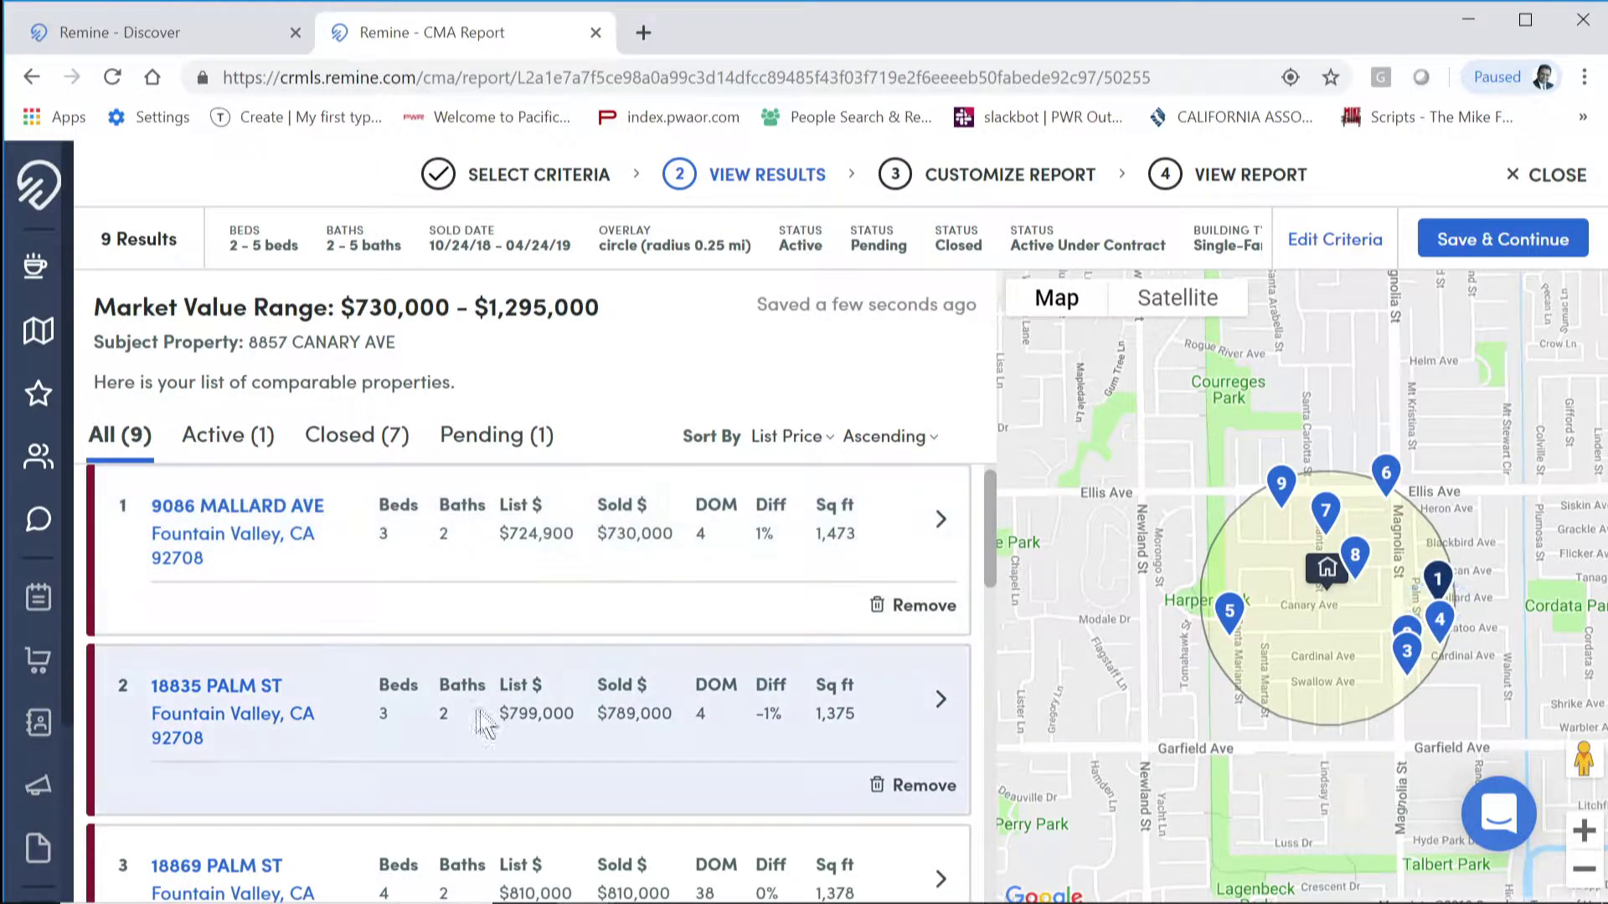
{"action": "scroll", "coordinate": [402, 737], "scroll_direction": "down", "scroll_amount": 2}
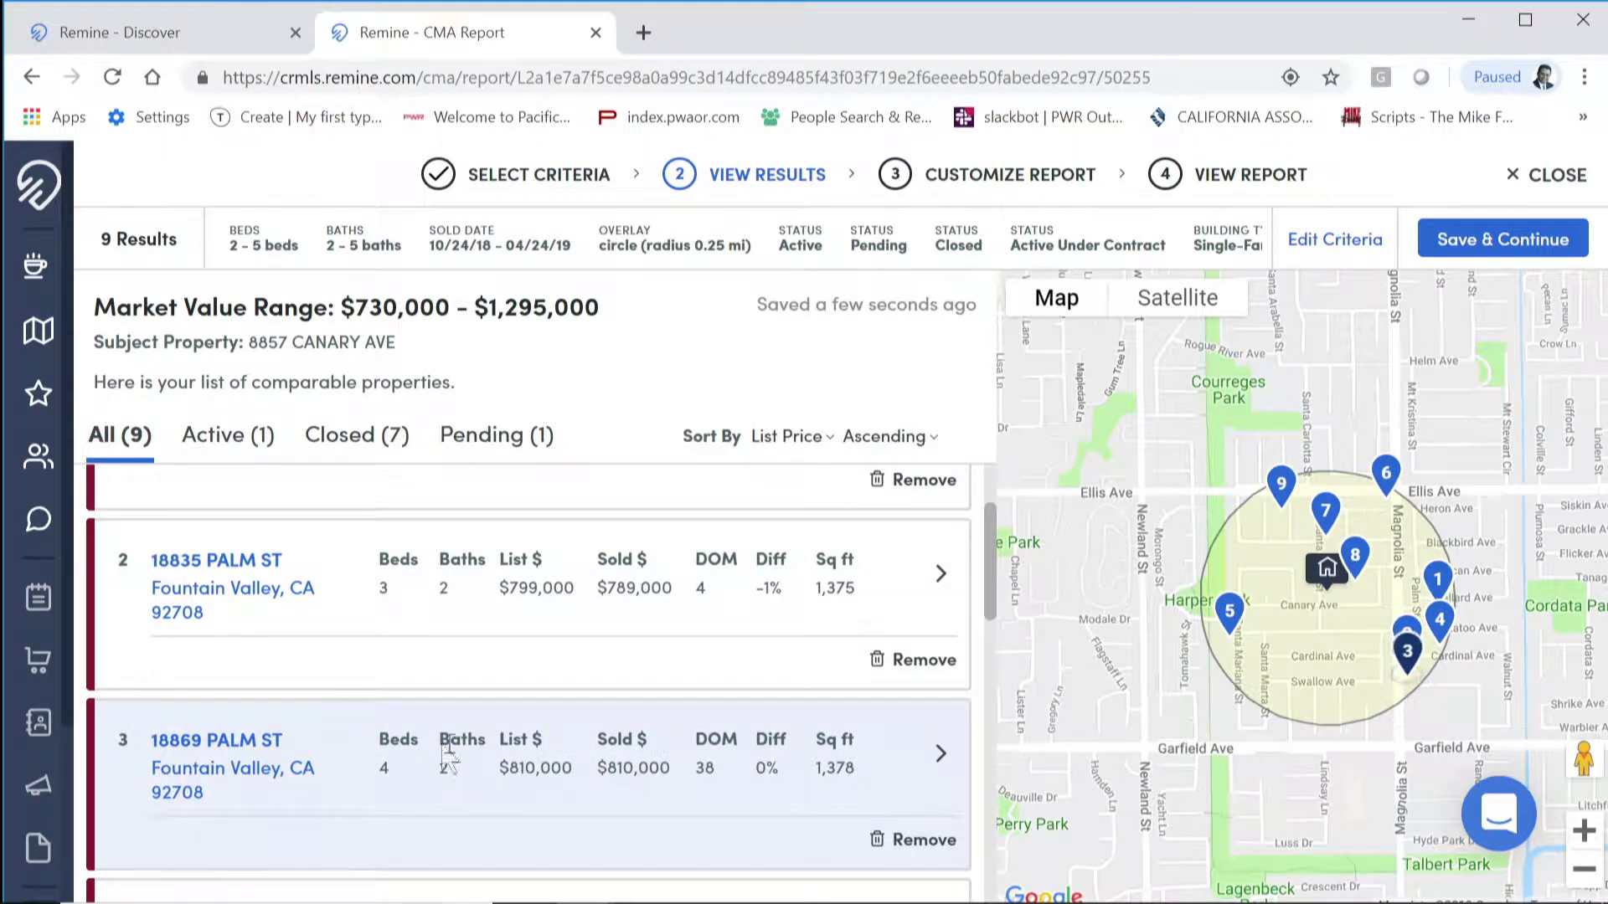
{"action": "scroll", "coordinate": [427, 758], "scroll_direction": "up", "scroll_amount": 2}
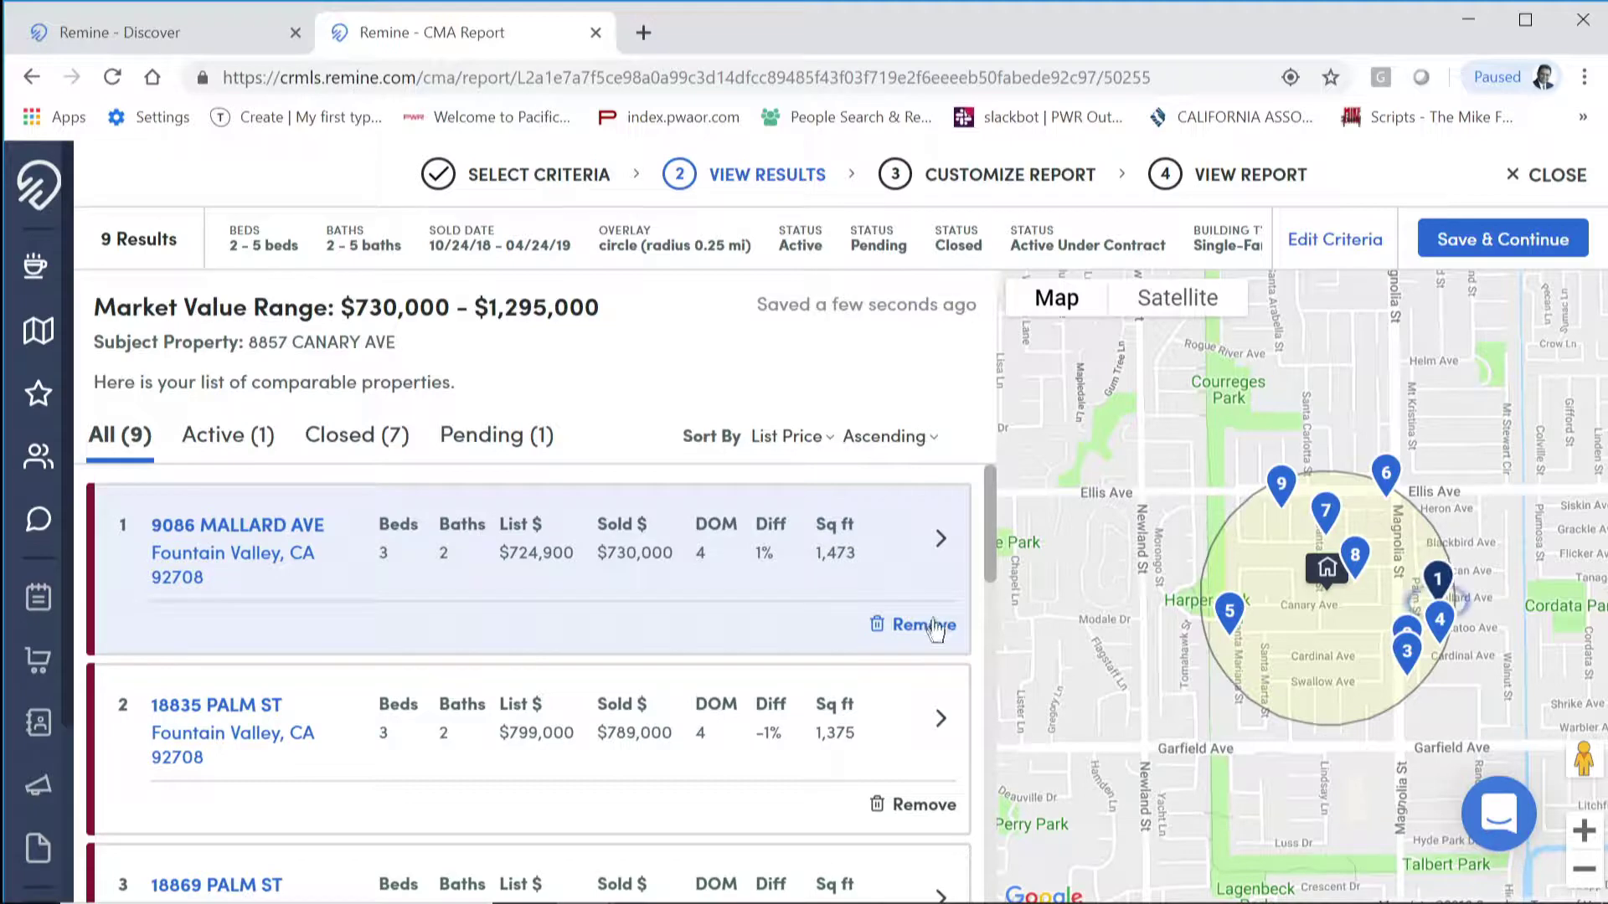
{"action": "left_click", "coordinate": [942, 542]}
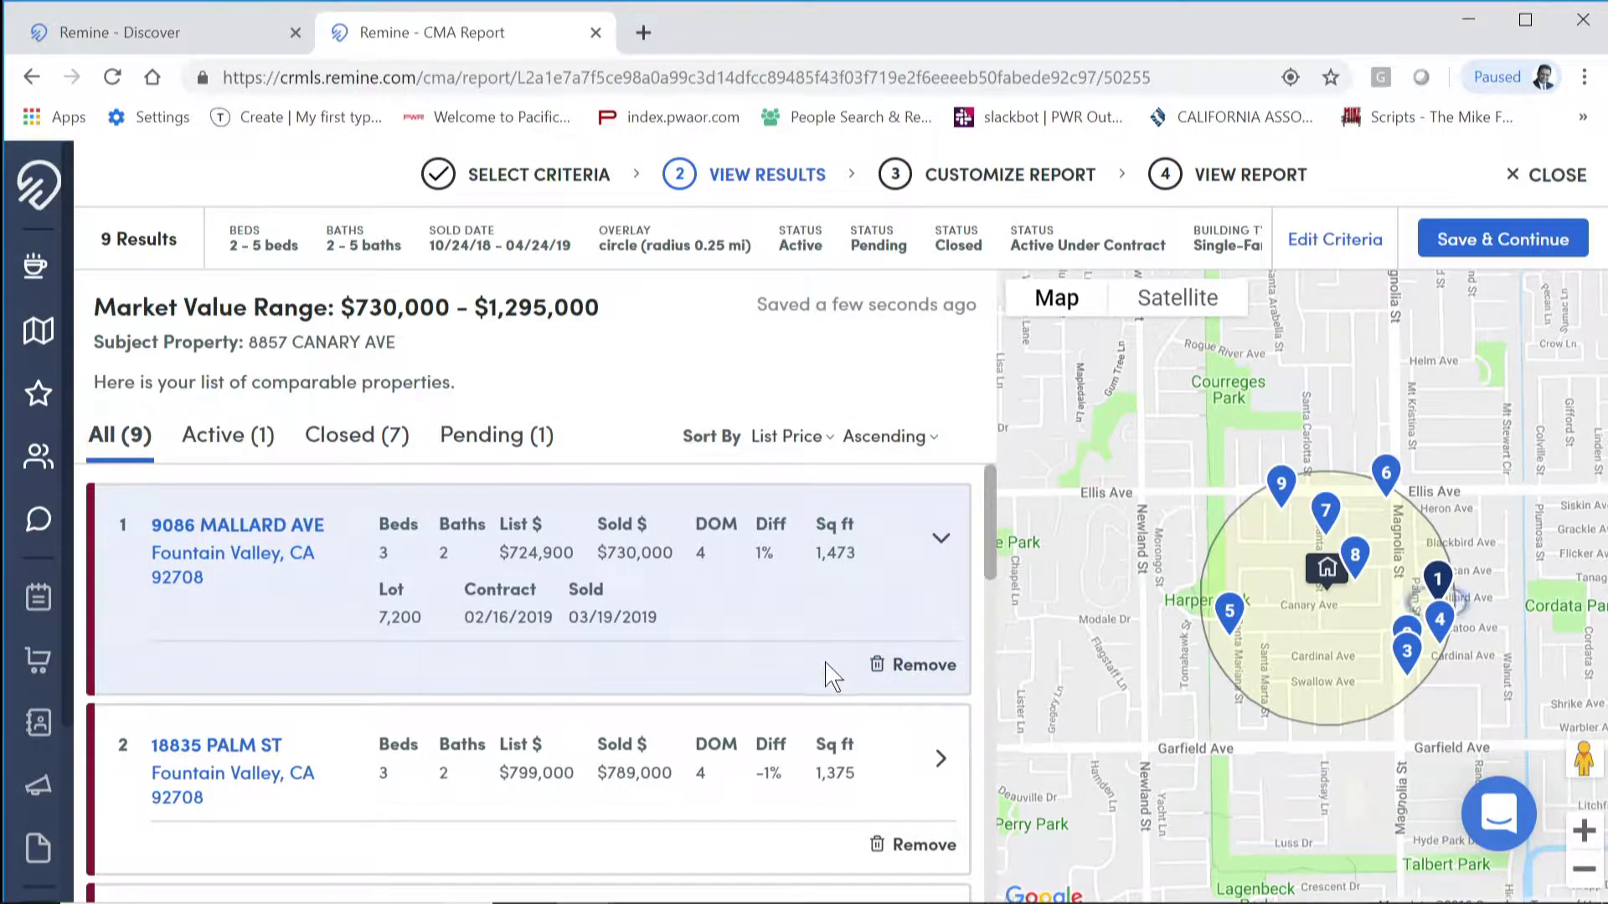
{"action": "left_click", "coordinate": [1510, 240]}
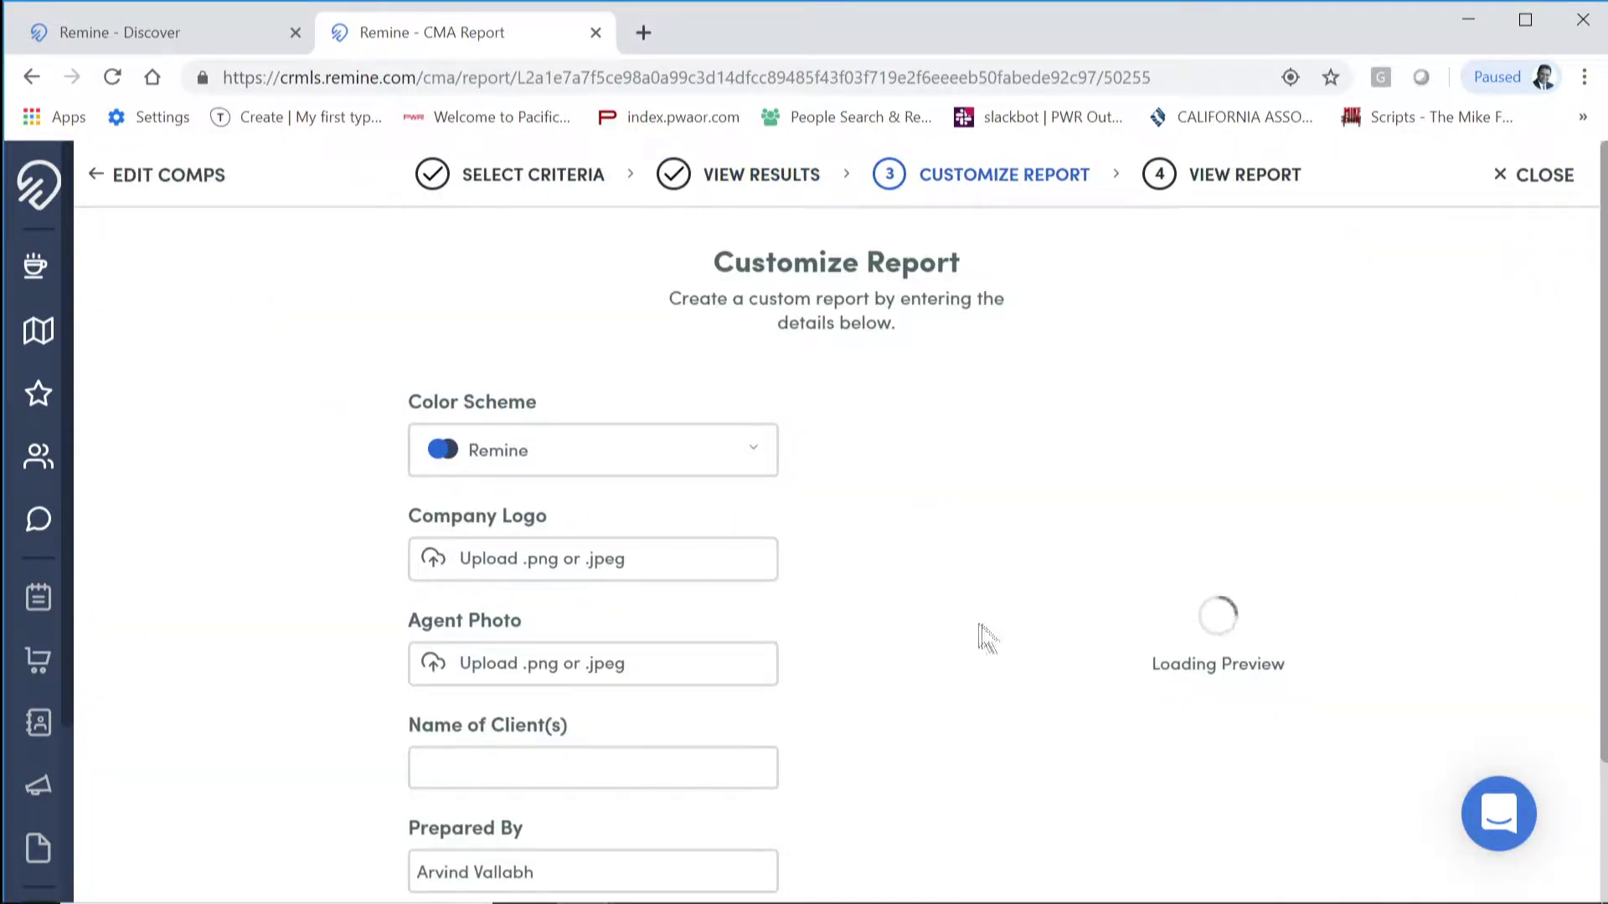
Step: Enter TEST as the client name and generate the finished CMA report
{"action": "scroll", "coordinate": [979, 639], "scroll_direction": "down", "scroll_amount": 2}
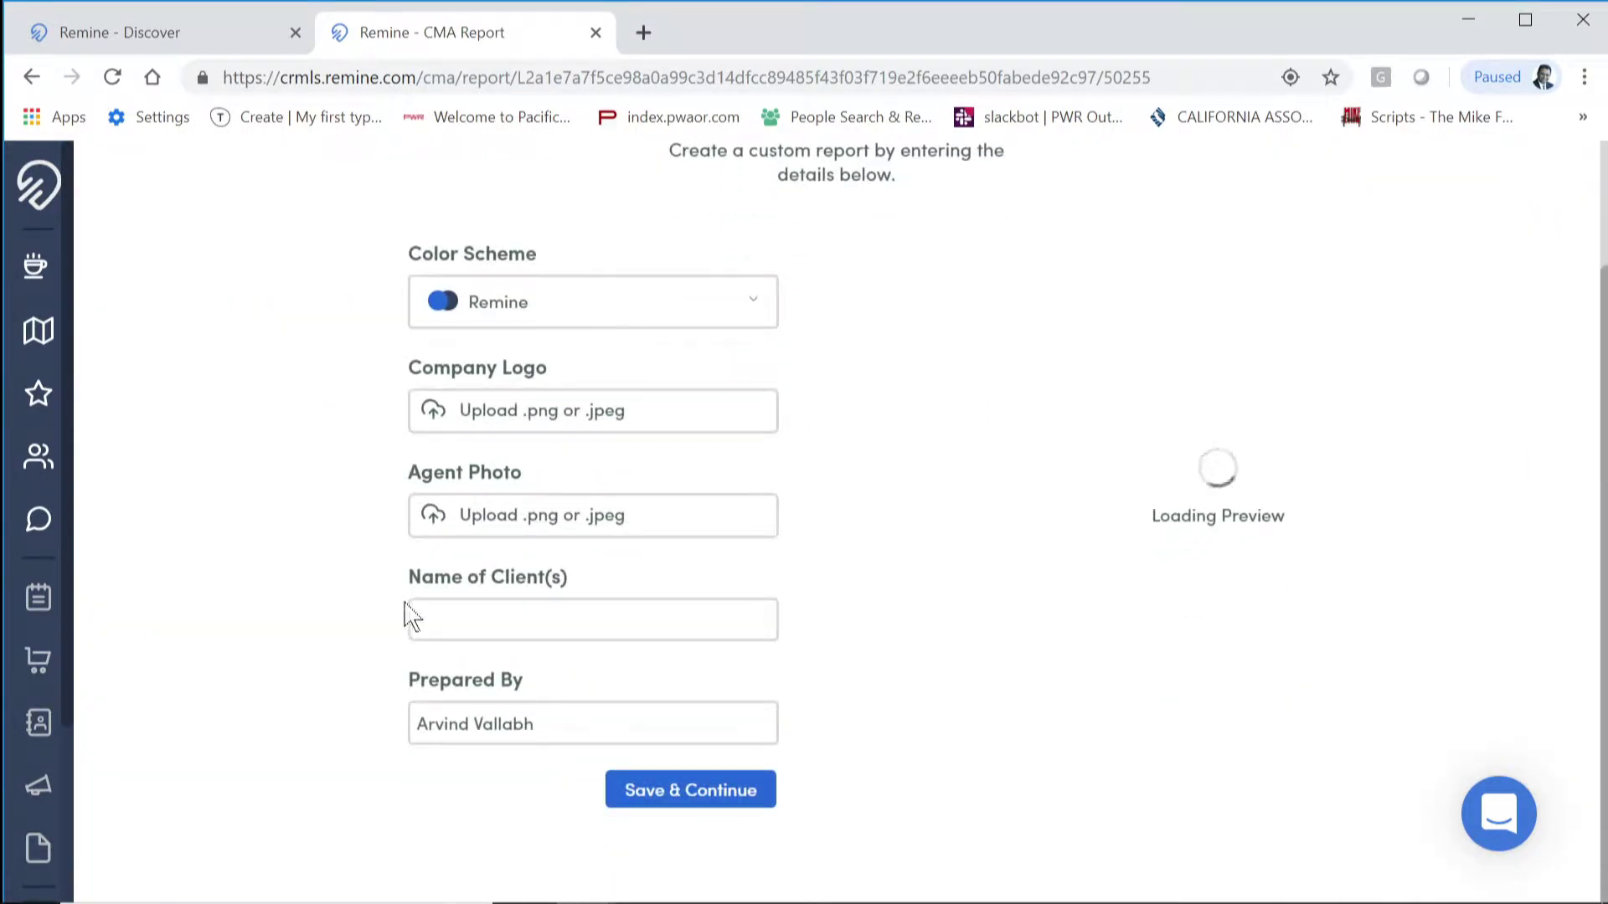
{"action": "left_click", "coordinate": [513, 618]}
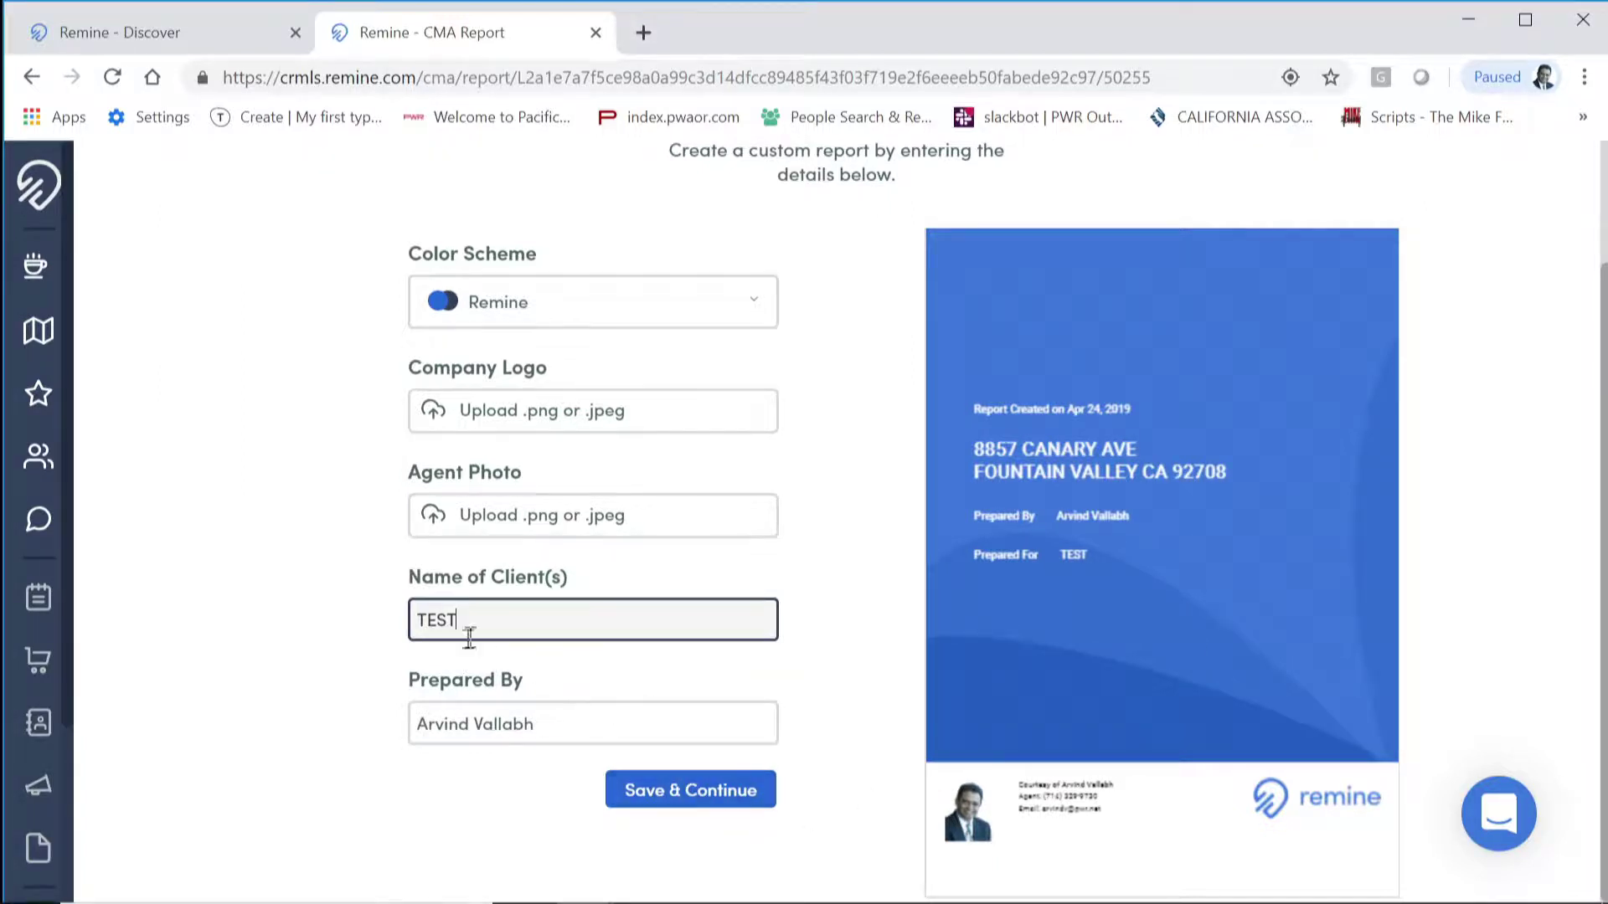
{"action": "left_click", "coordinate": [694, 792]}
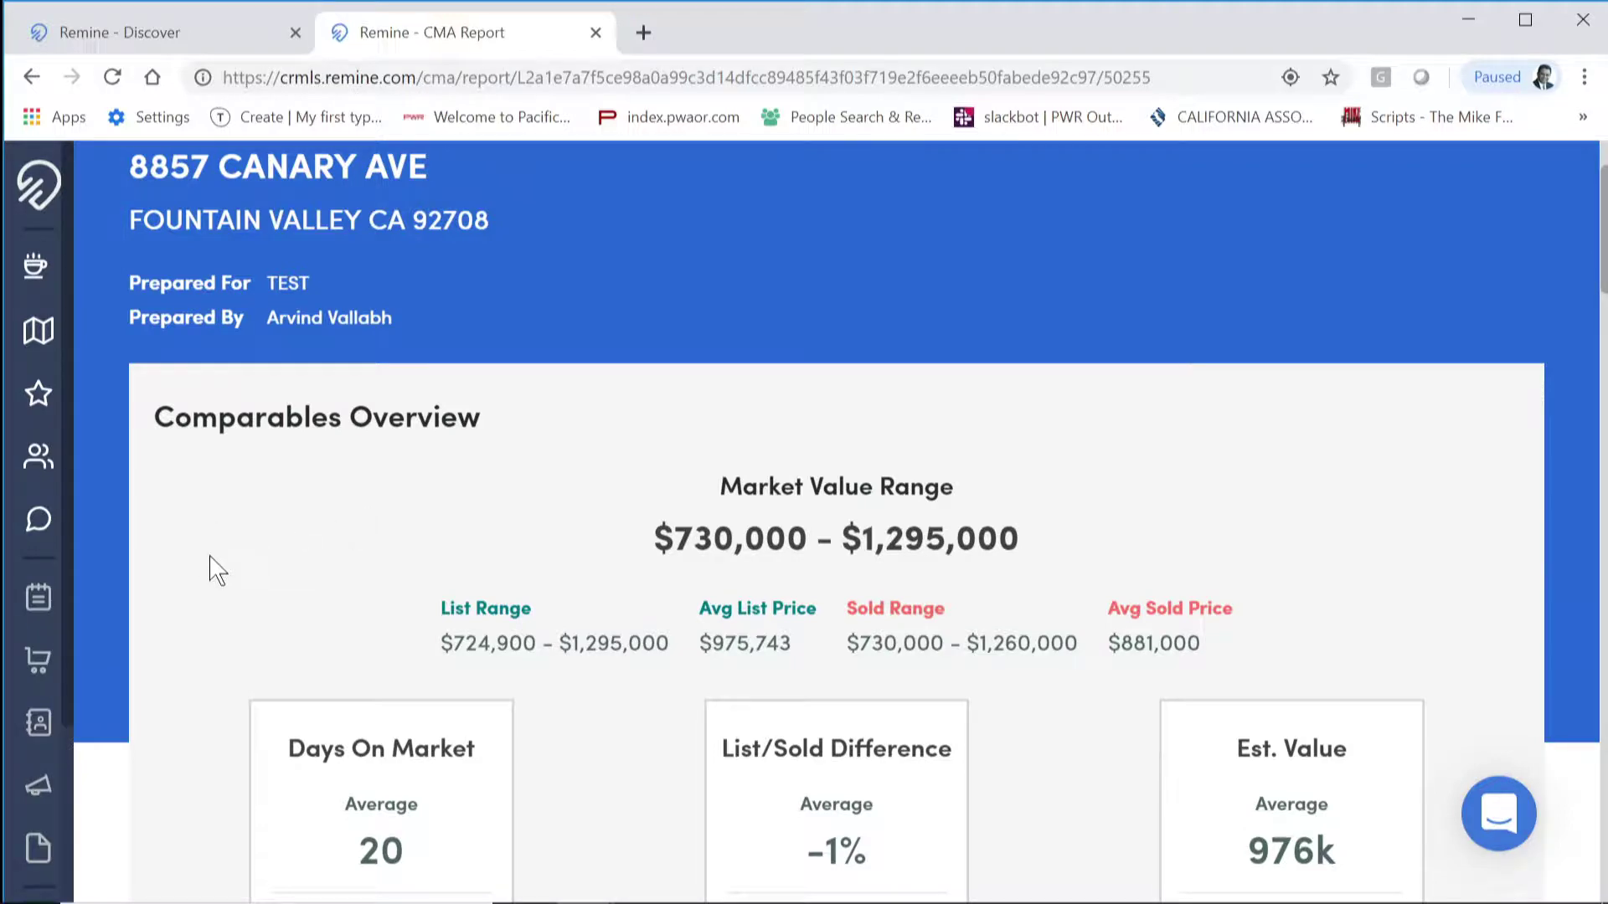
{"action": "scroll", "coordinate": [217, 572], "scroll_direction": "down", "scroll_amount": 5}
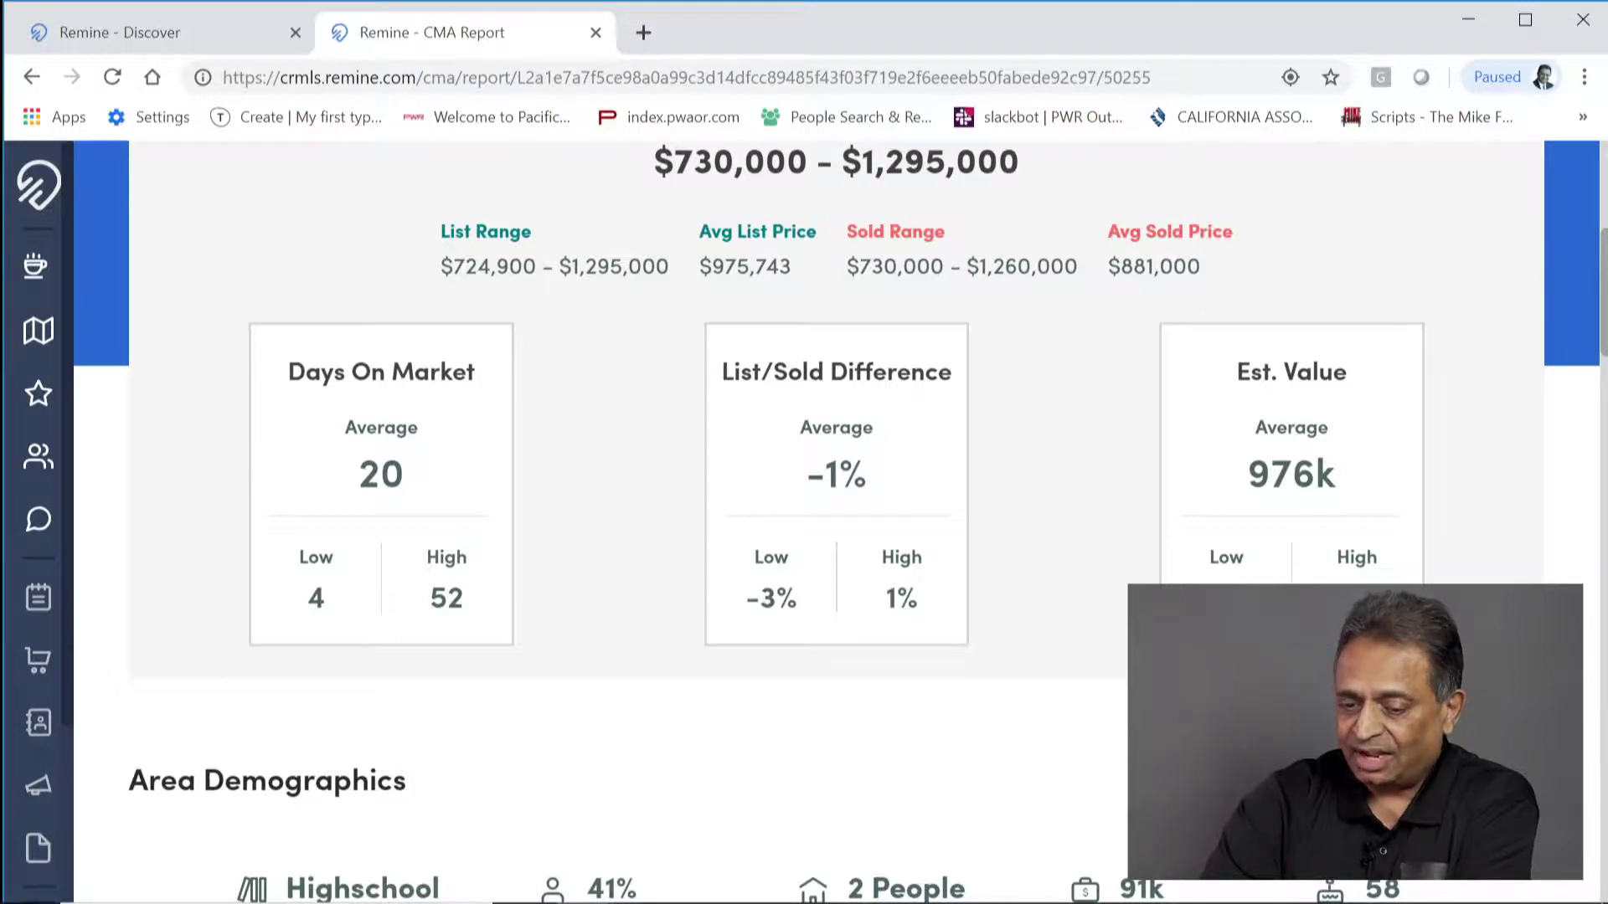
{"action": "scroll", "coordinate": [916, 664], "scroll_direction": "down", "scroll_amount": 4}
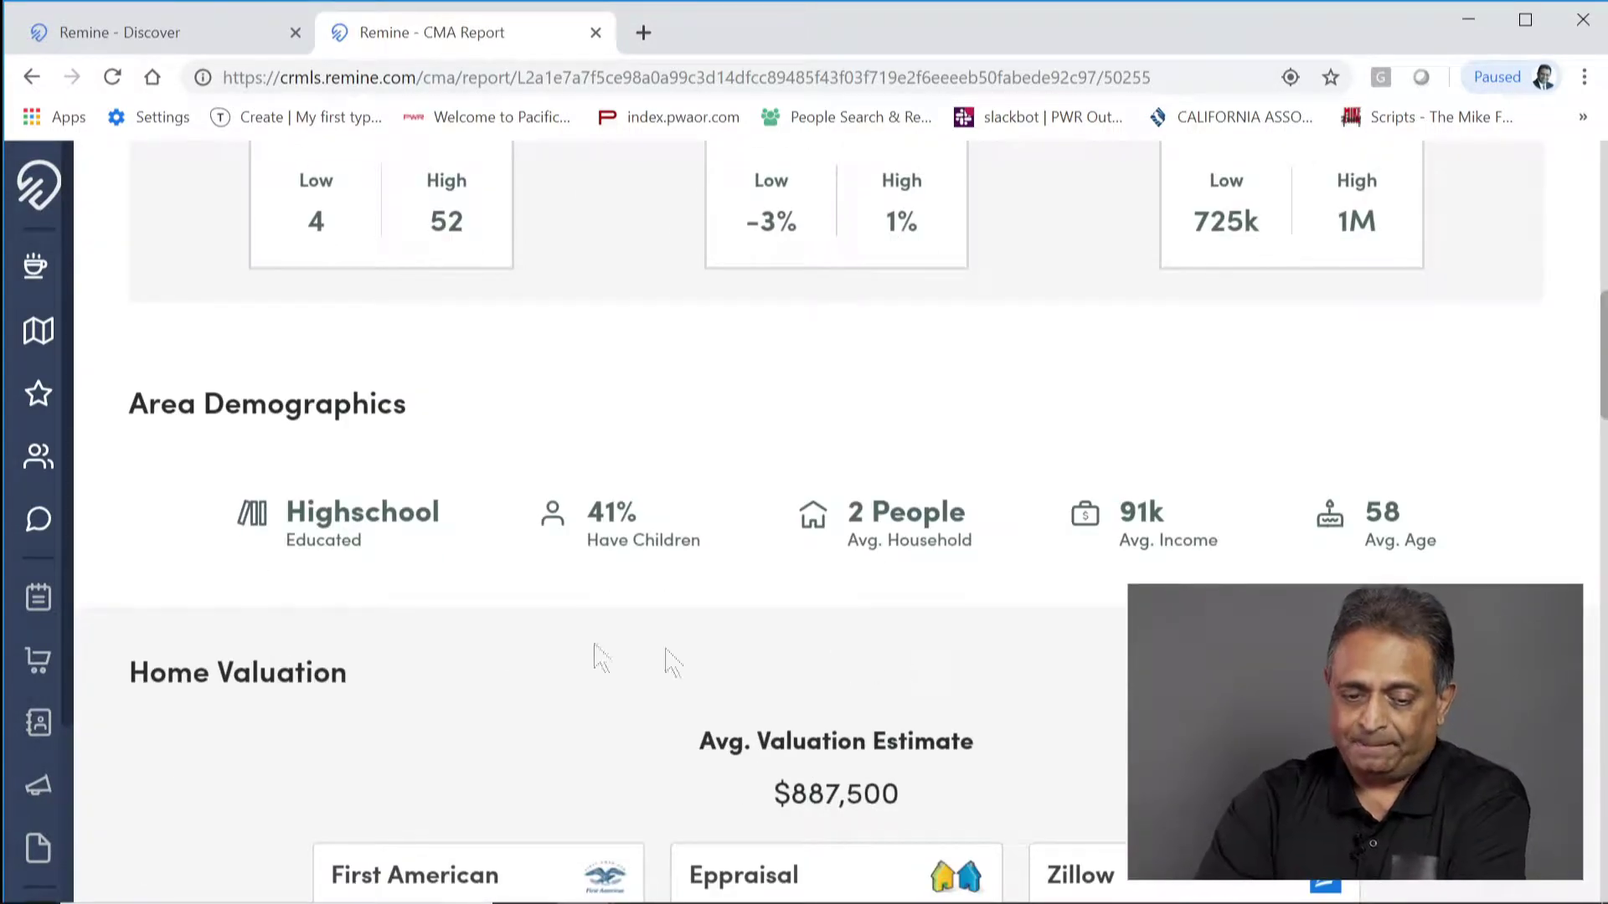
{"action": "scroll", "coordinate": [729, 596], "scroll_direction": "down", "scroll_amount": 3}
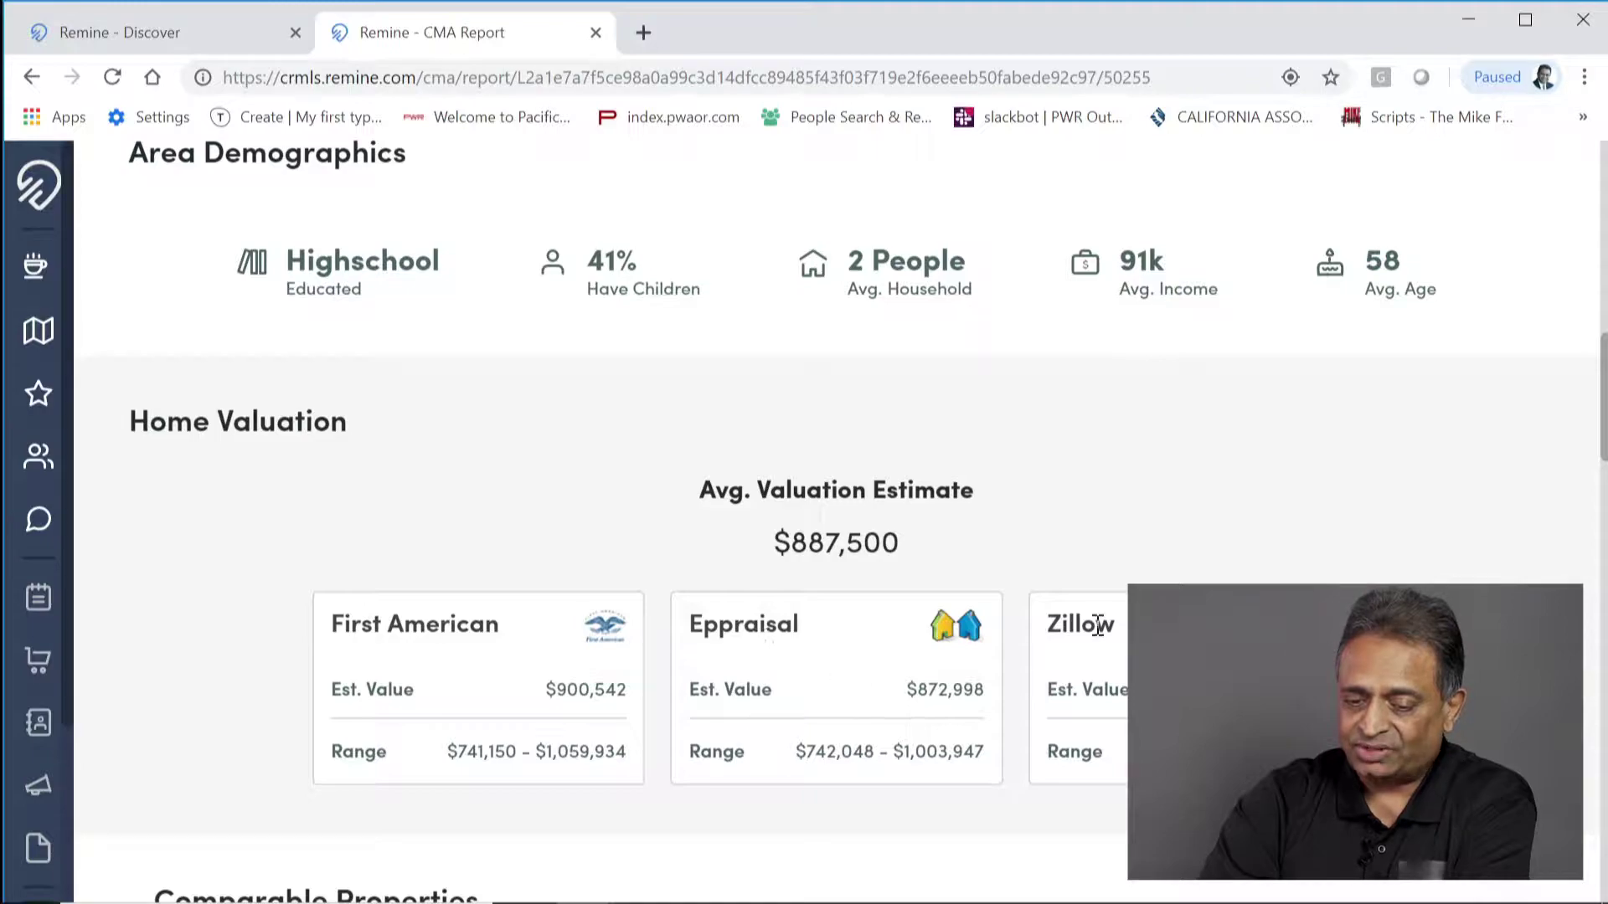
{"action": "scroll", "coordinate": [1098, 636], "scroll_direction": "down", "scroll_amount": 6}
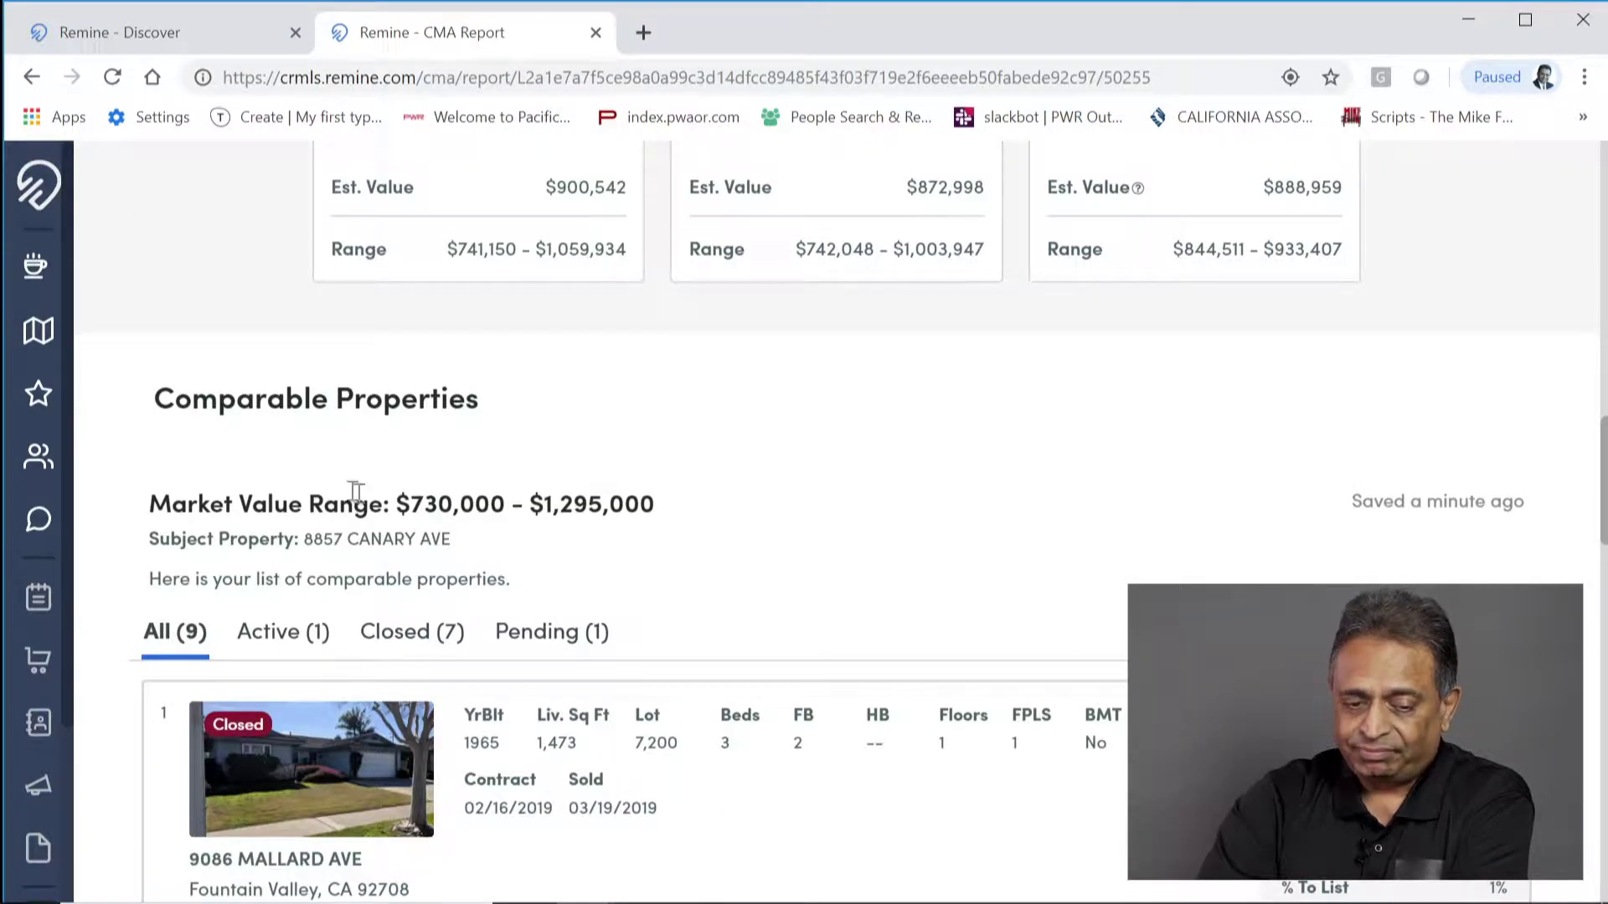
{"action": "scroll", "coordinate": [343, 493], "scroll_direction": "down", "scroll_amount": 2}
{"action": "scroll", "coordinate": [338, 486], "scroll_direction": "down", "scroll_amount": 7}
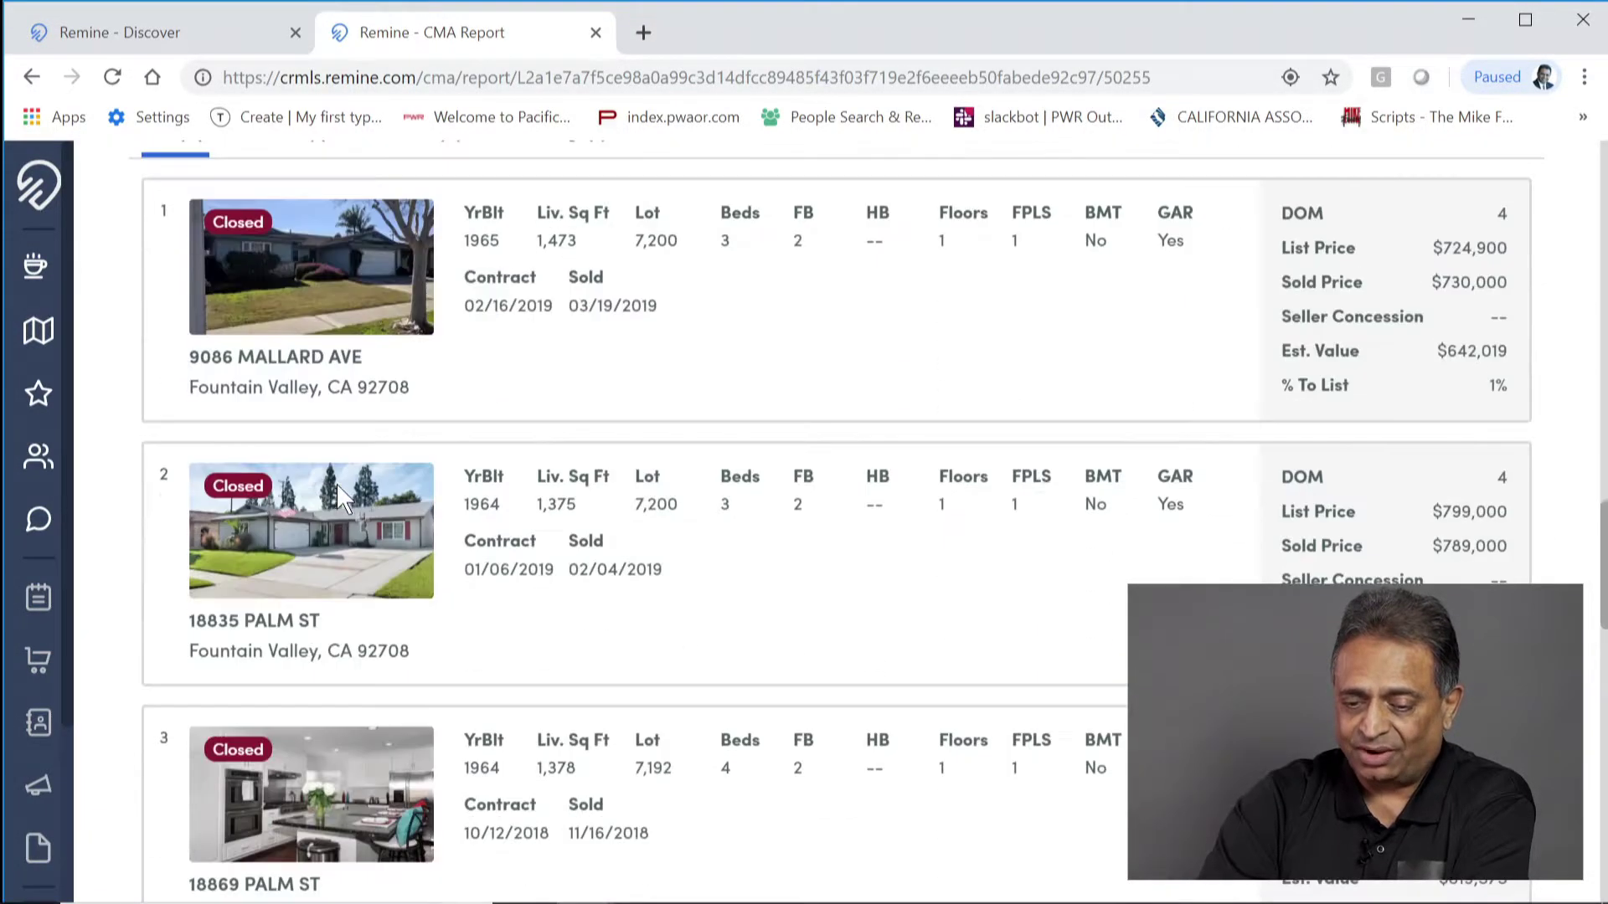
{"action": "scroll", "coordinate": [332, 499], "scroll_direction": "down", "scroll_amount": 11}
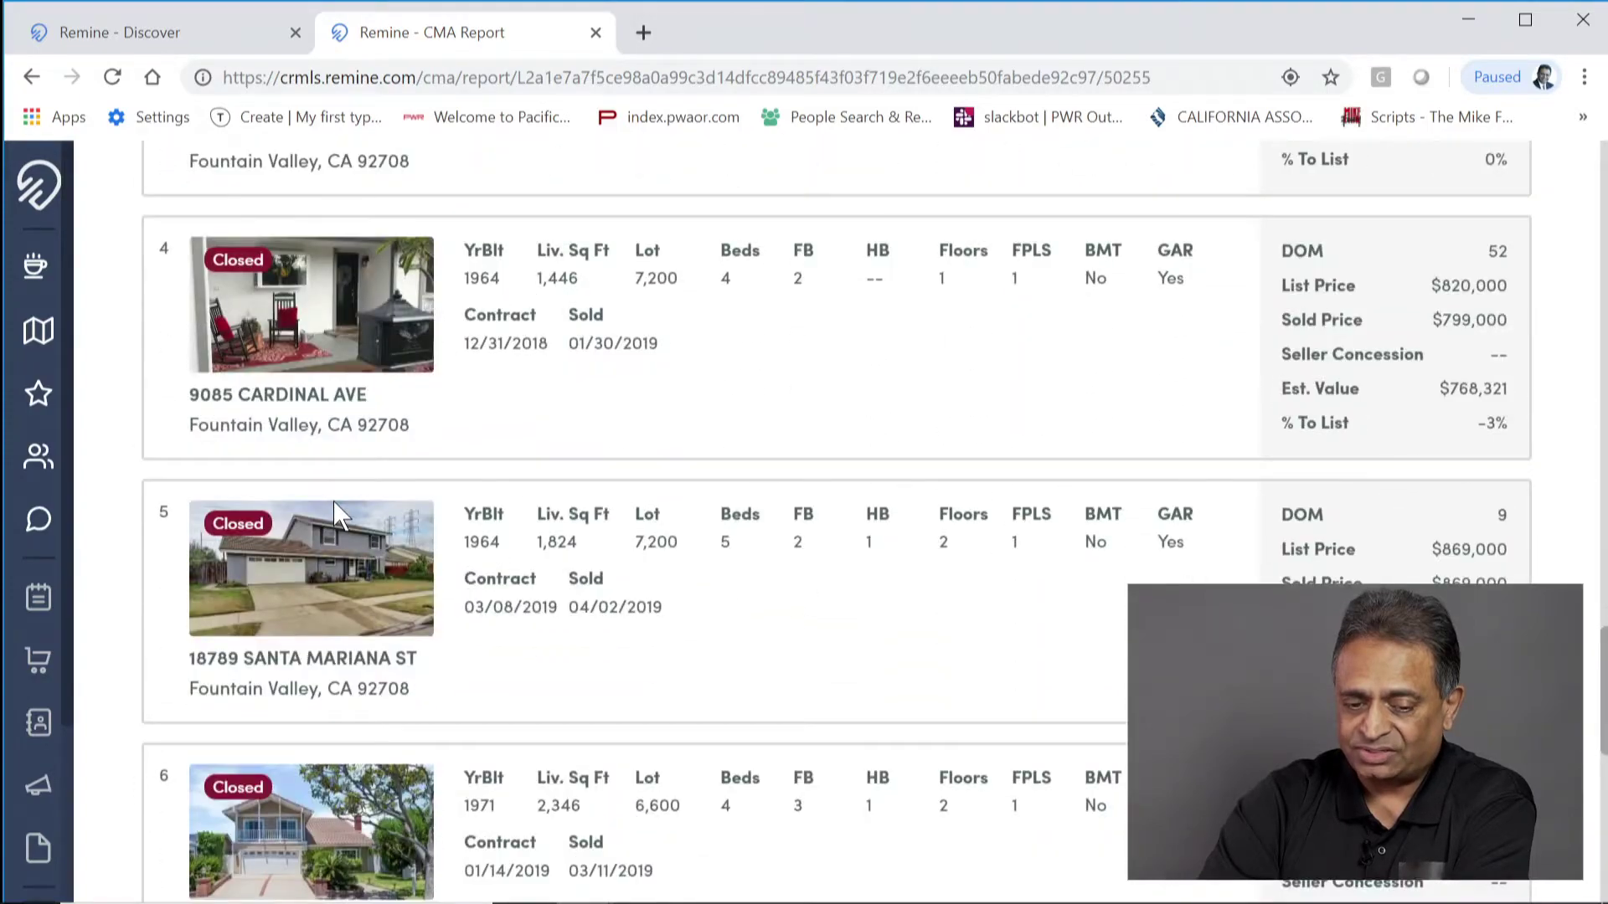
{"action": "scroll", "coordinate": [339, 513], "scroll_direction": "down", "scroll_amount": 6}
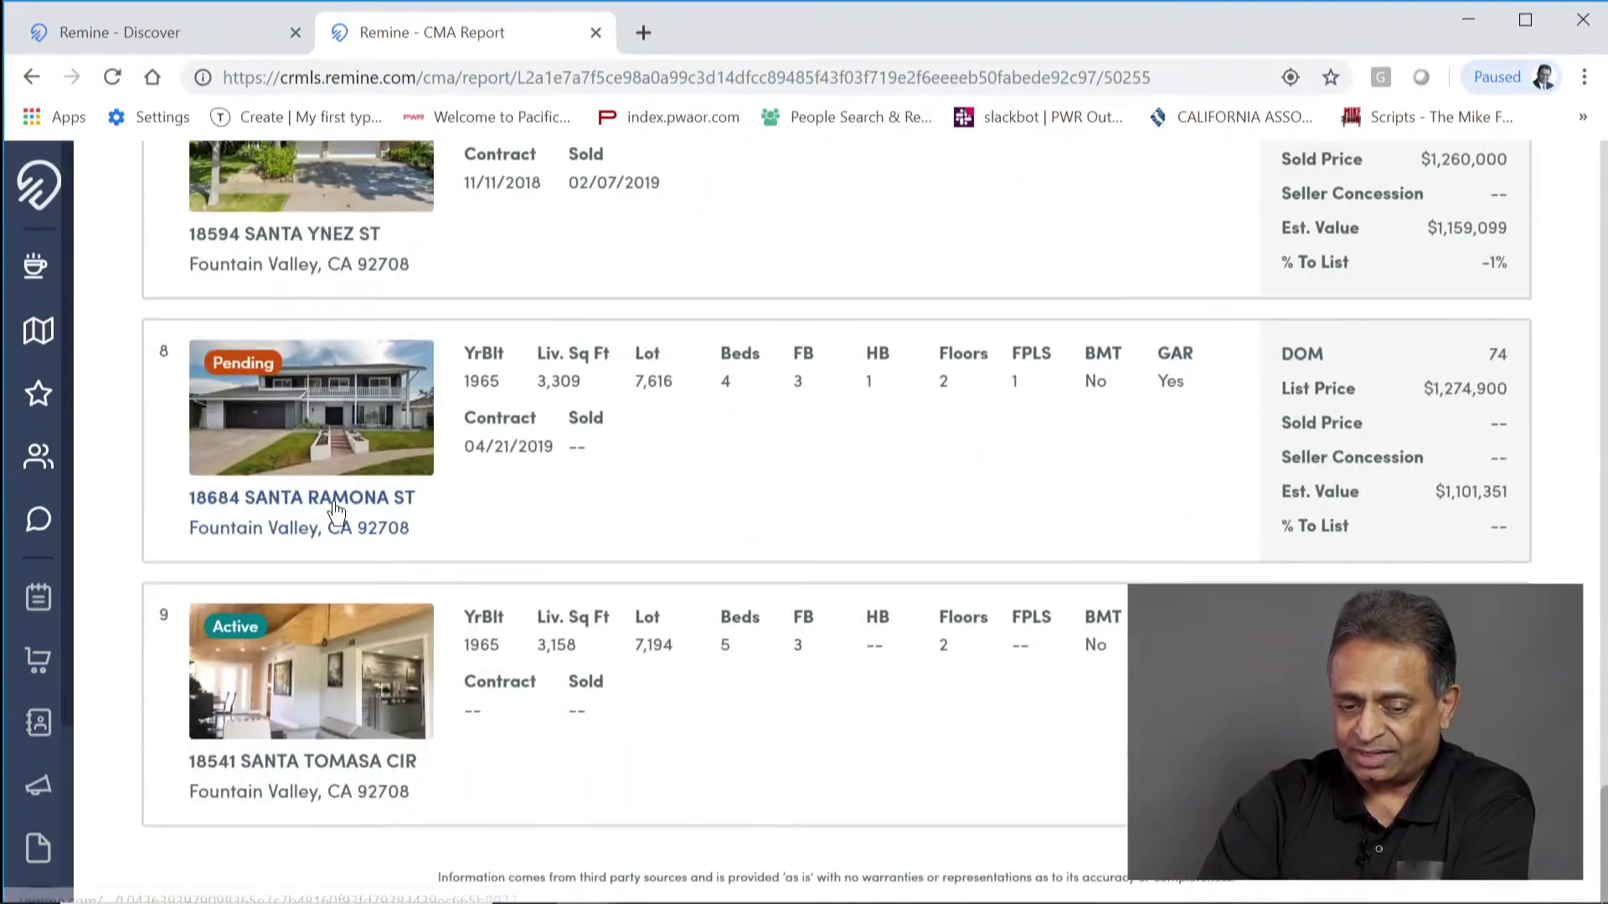
{"action": "scroll", "coordinate": [335, 503], "scroll_direction": "up", "scroll_amount": 20}
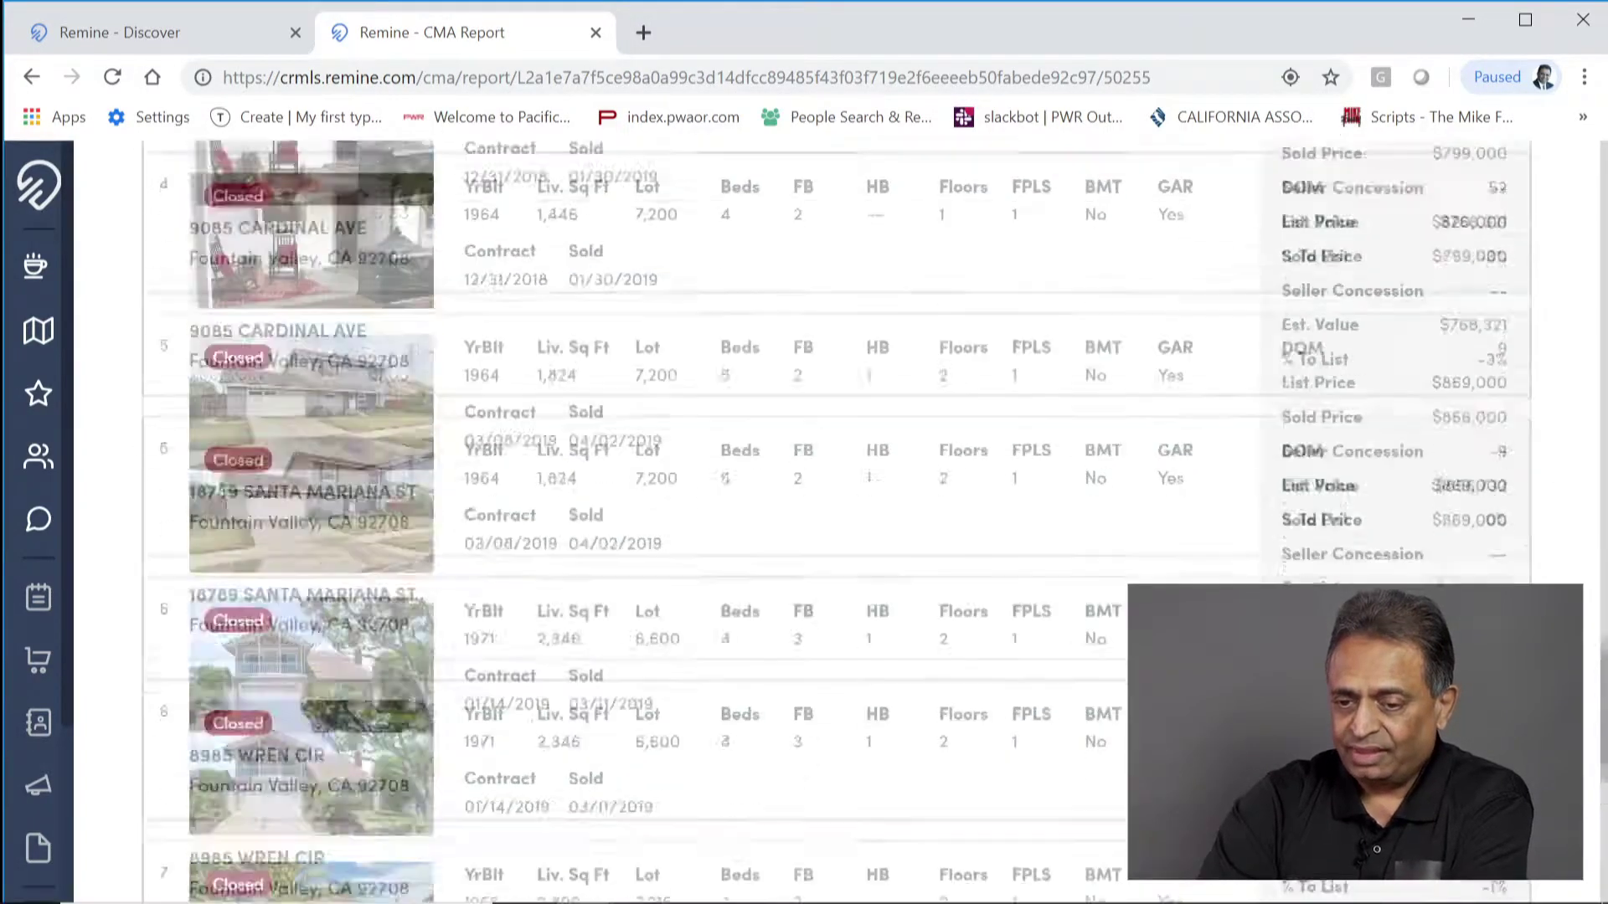
{"action": "scroll", "coordinate": [335, 502], "scroll_direction": "up", "scroll_amount": 15}
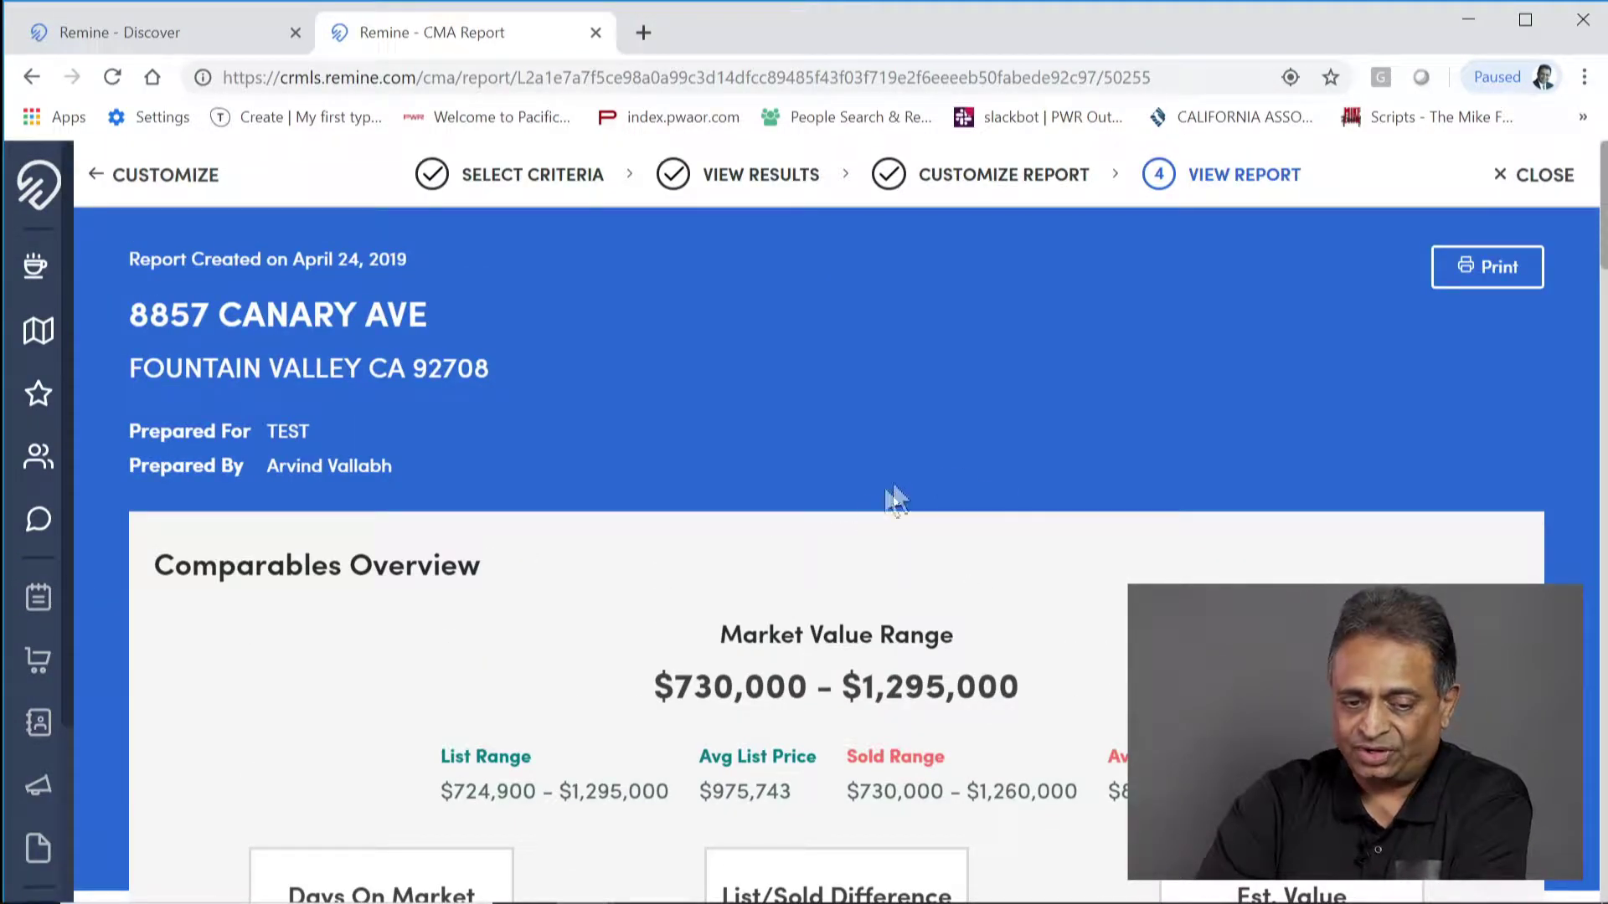
{"action": "left_click", "coordinate": [1487, 269]}
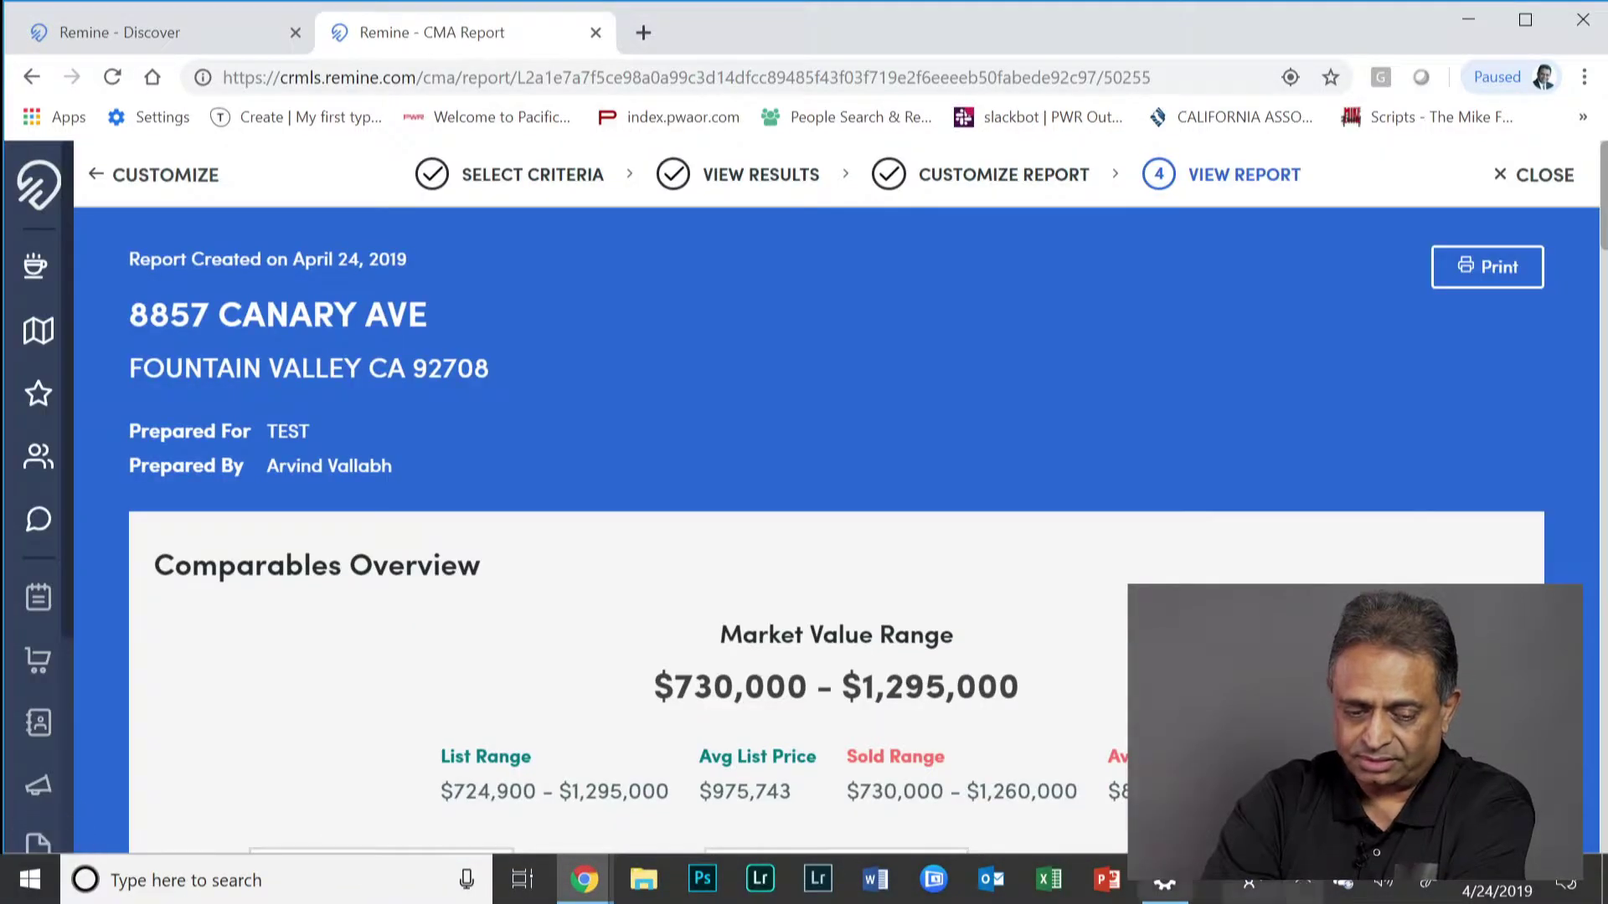
{"action": "left_click", "coordinate": [171, 879]}
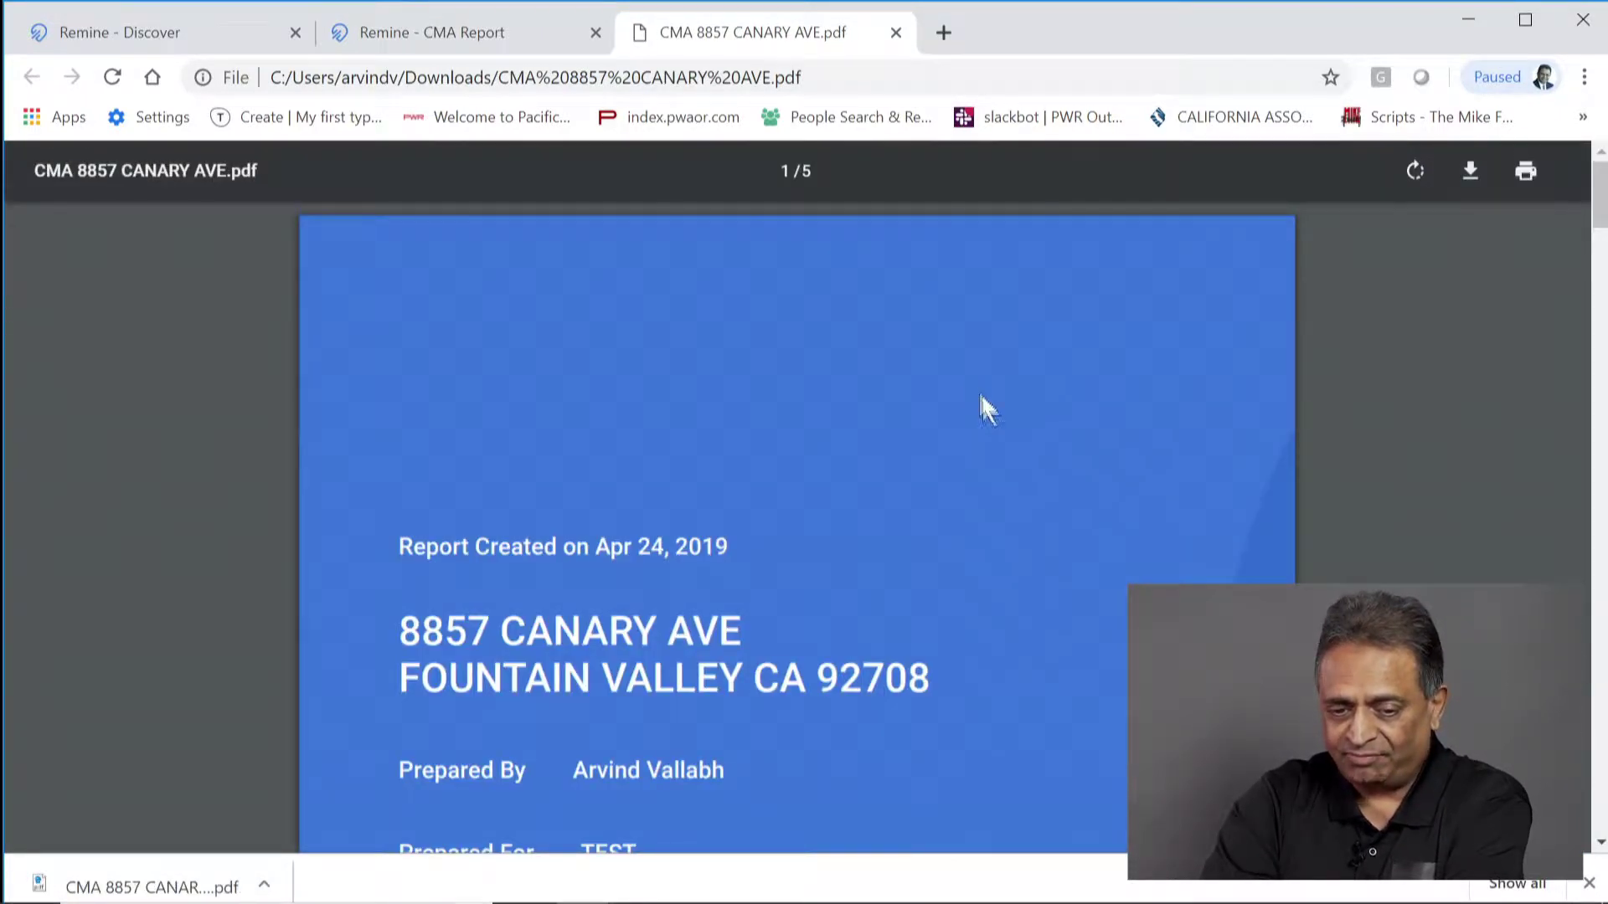
Step: Read through all five pages of the CMA PDF, then close its tab
{"action": "scroll", "coordinate": [977, 470], "scroll_direction": "down", "scroll_amount": 5}
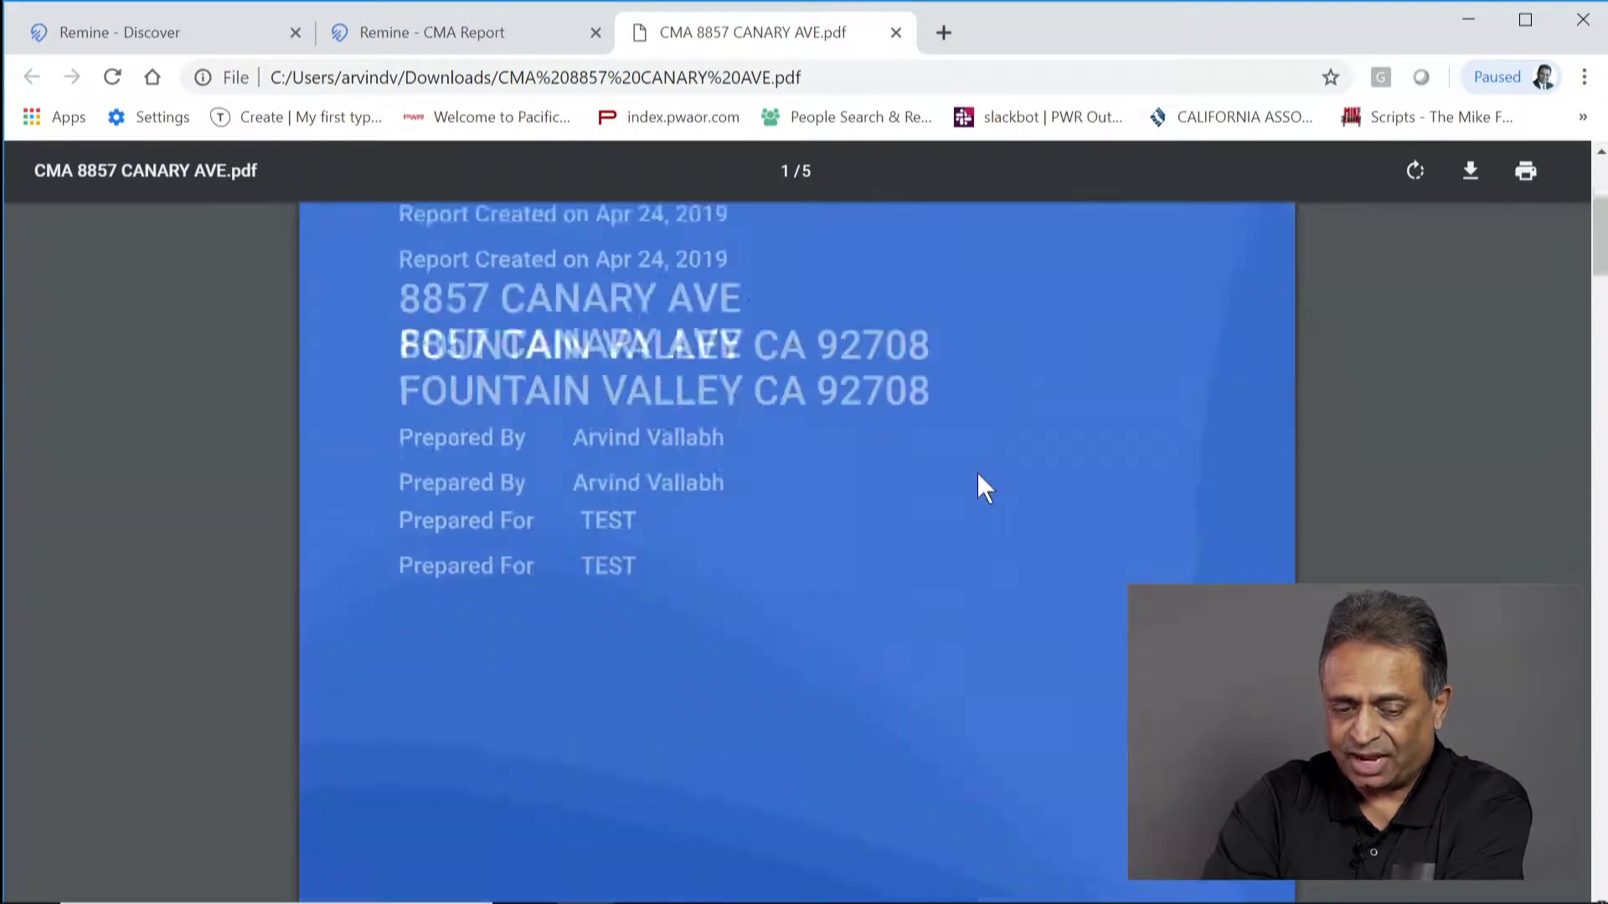
{"action": "scroll", "coordinate": [978, 473], "scroll_direction": "down", "scroll_amount": 10}
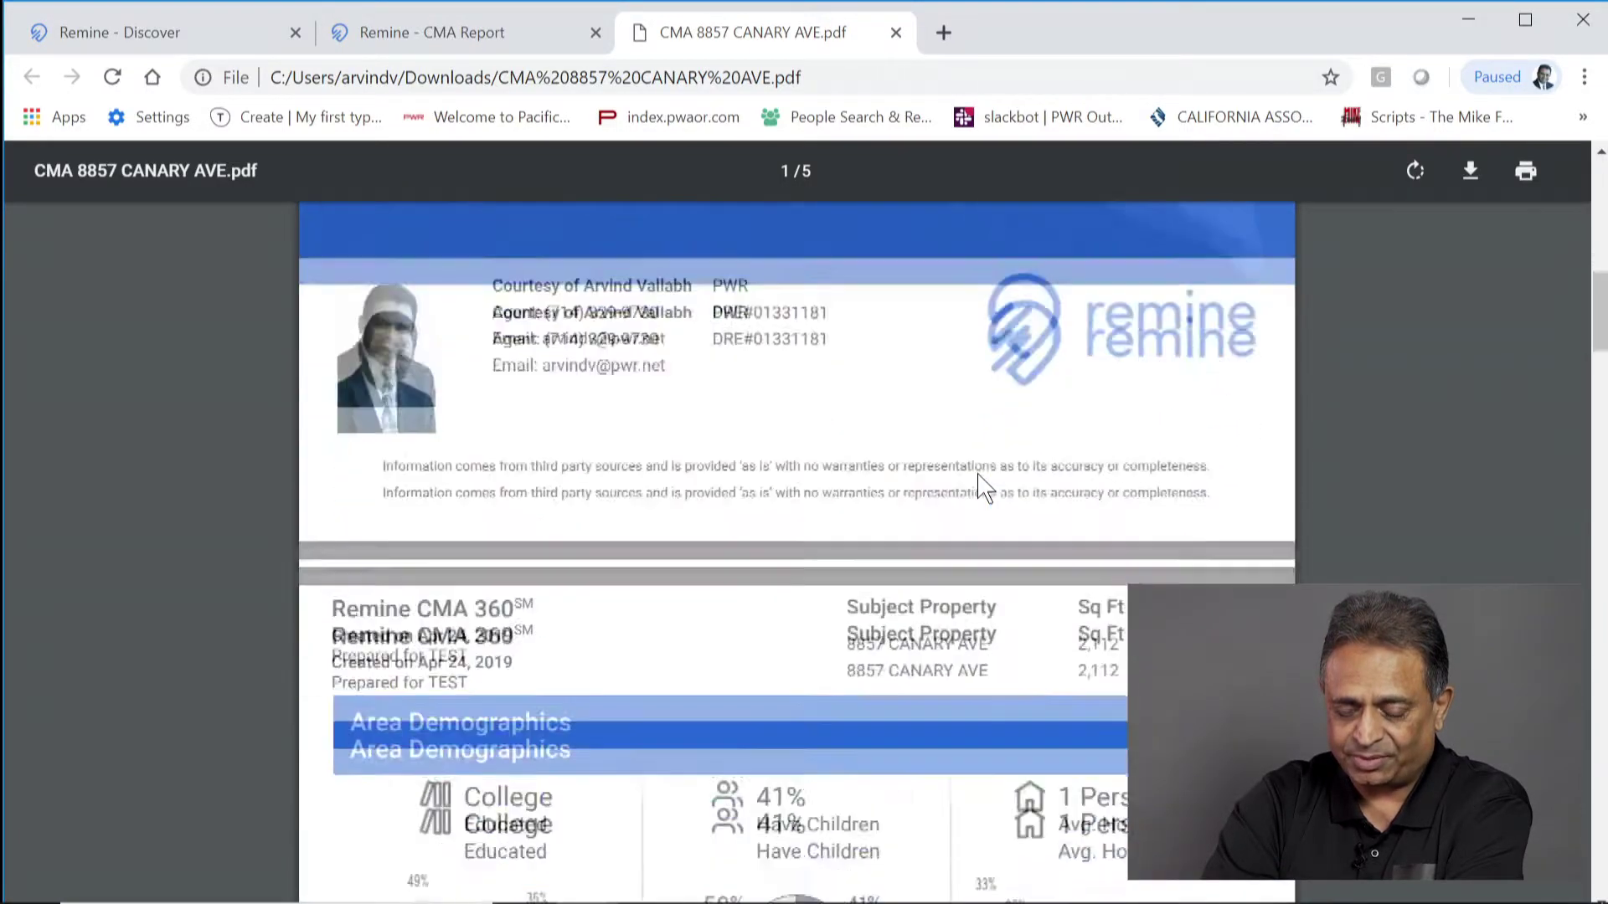
{"action": "scroll", "coordinate": [984, 486], "scroll_direction": "down", "scroll_amount": 6}
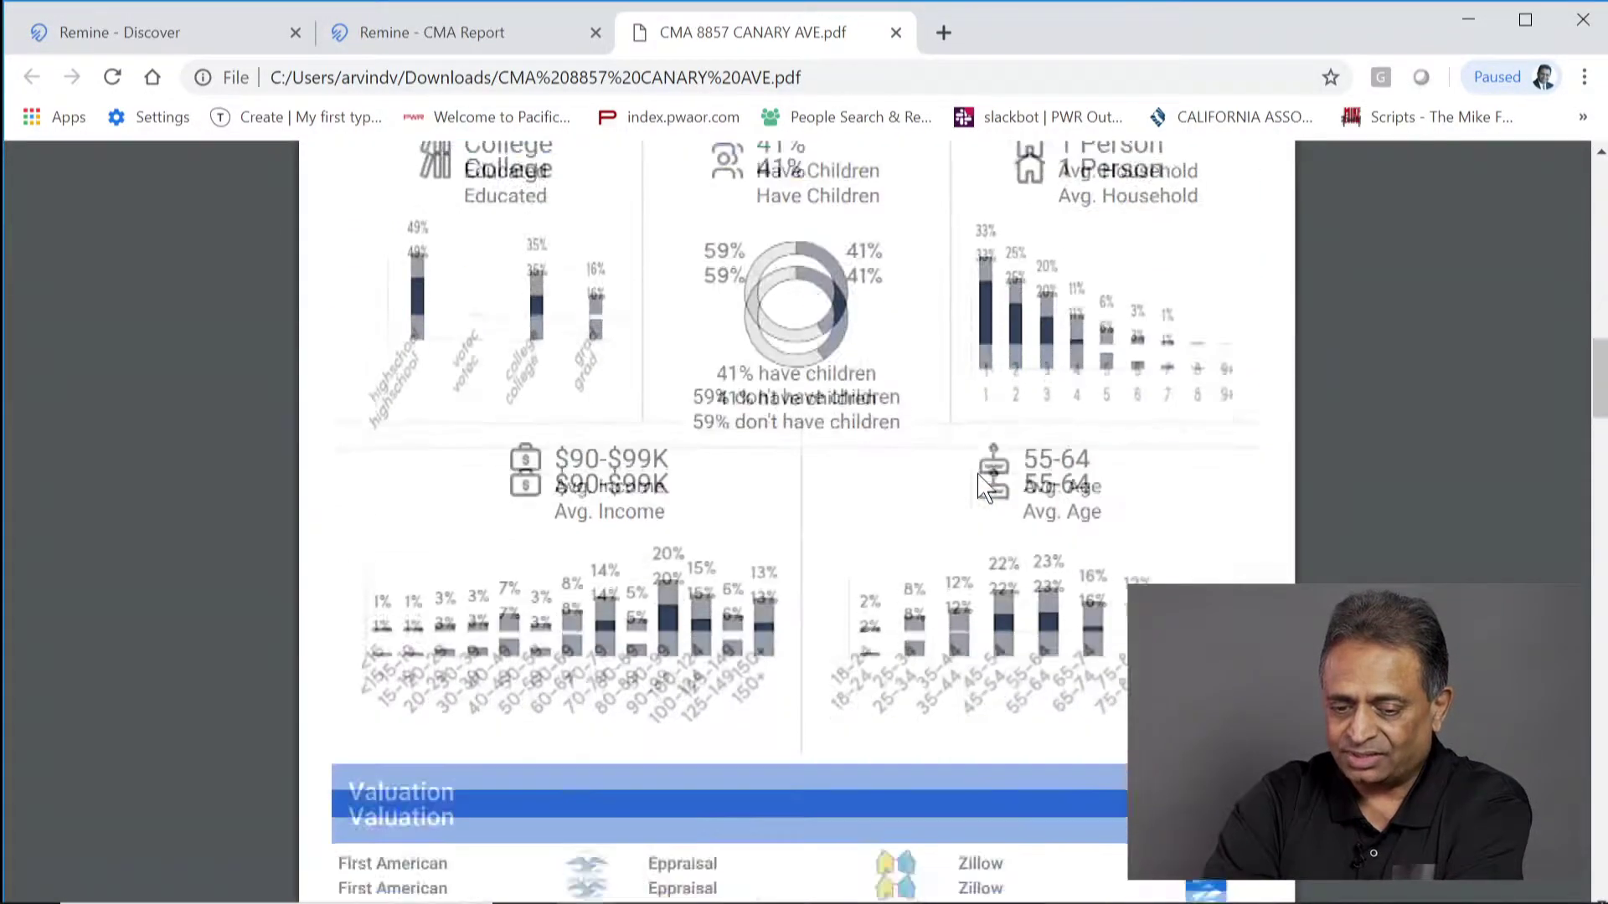
{"action": "scroll", "coordinate": [982, 487], "scroll_direction": "down", "scroll_amount": 4}
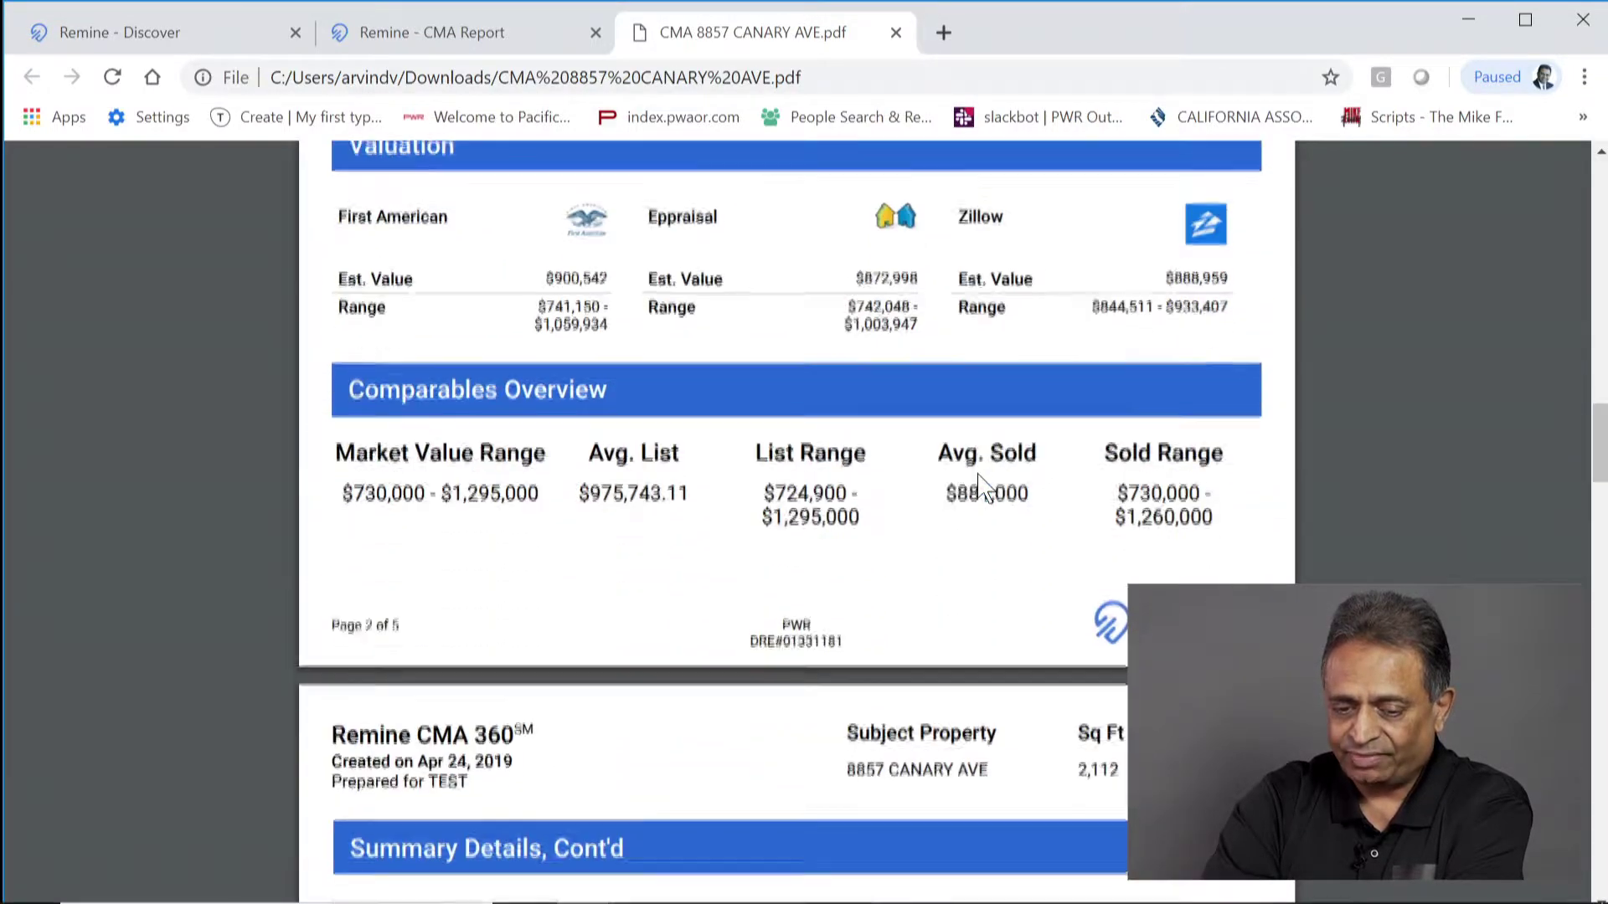
{"action": "scroll", "coordinate": [654, 682], "scroll_direction": "down", "scroll_amount": 3}
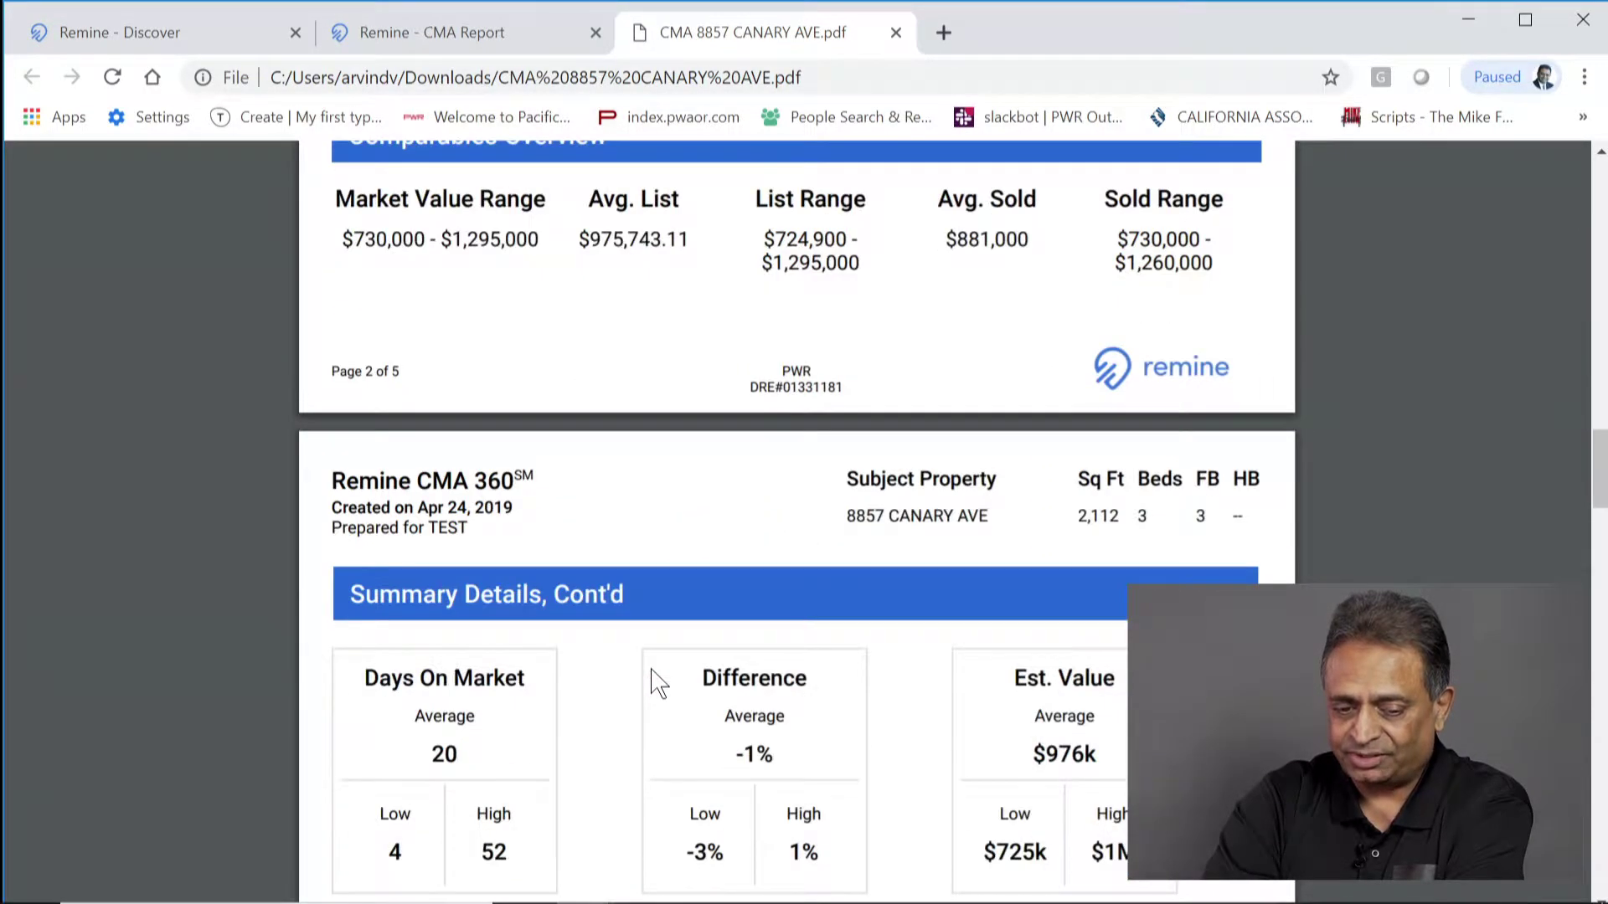
{"action": "scroll", "coordinate": [657, 683], "scroll_direction": "down", "scroll_amount": 6}
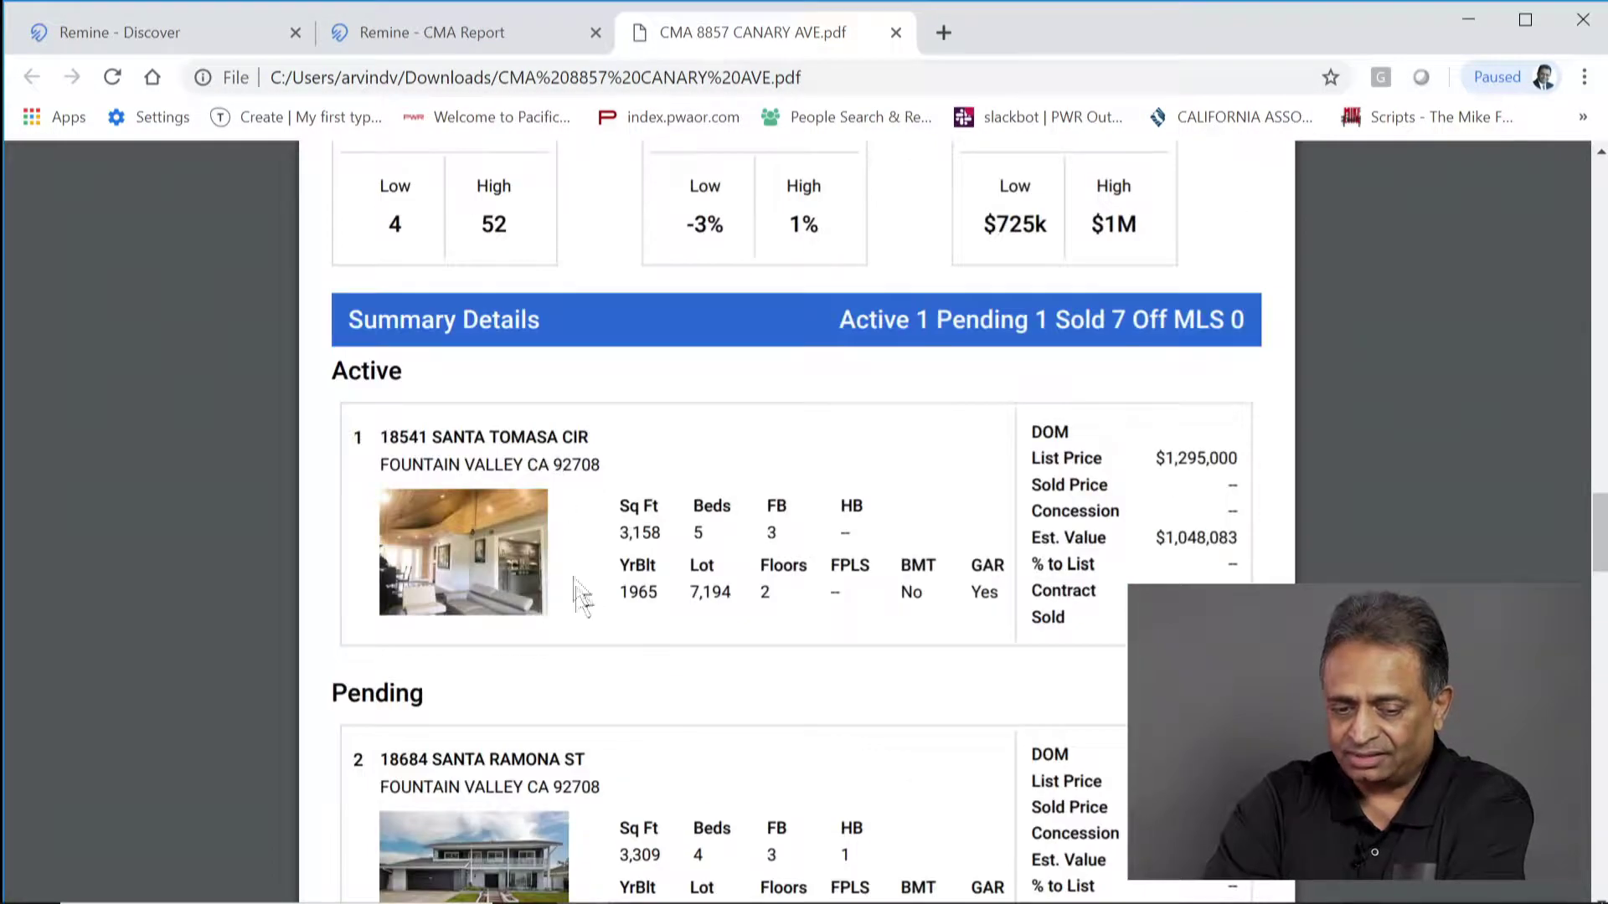
{"action": "scroll", "coordinate": [586, 636], "scroll_direction": "down", "scroll_amount": 8}
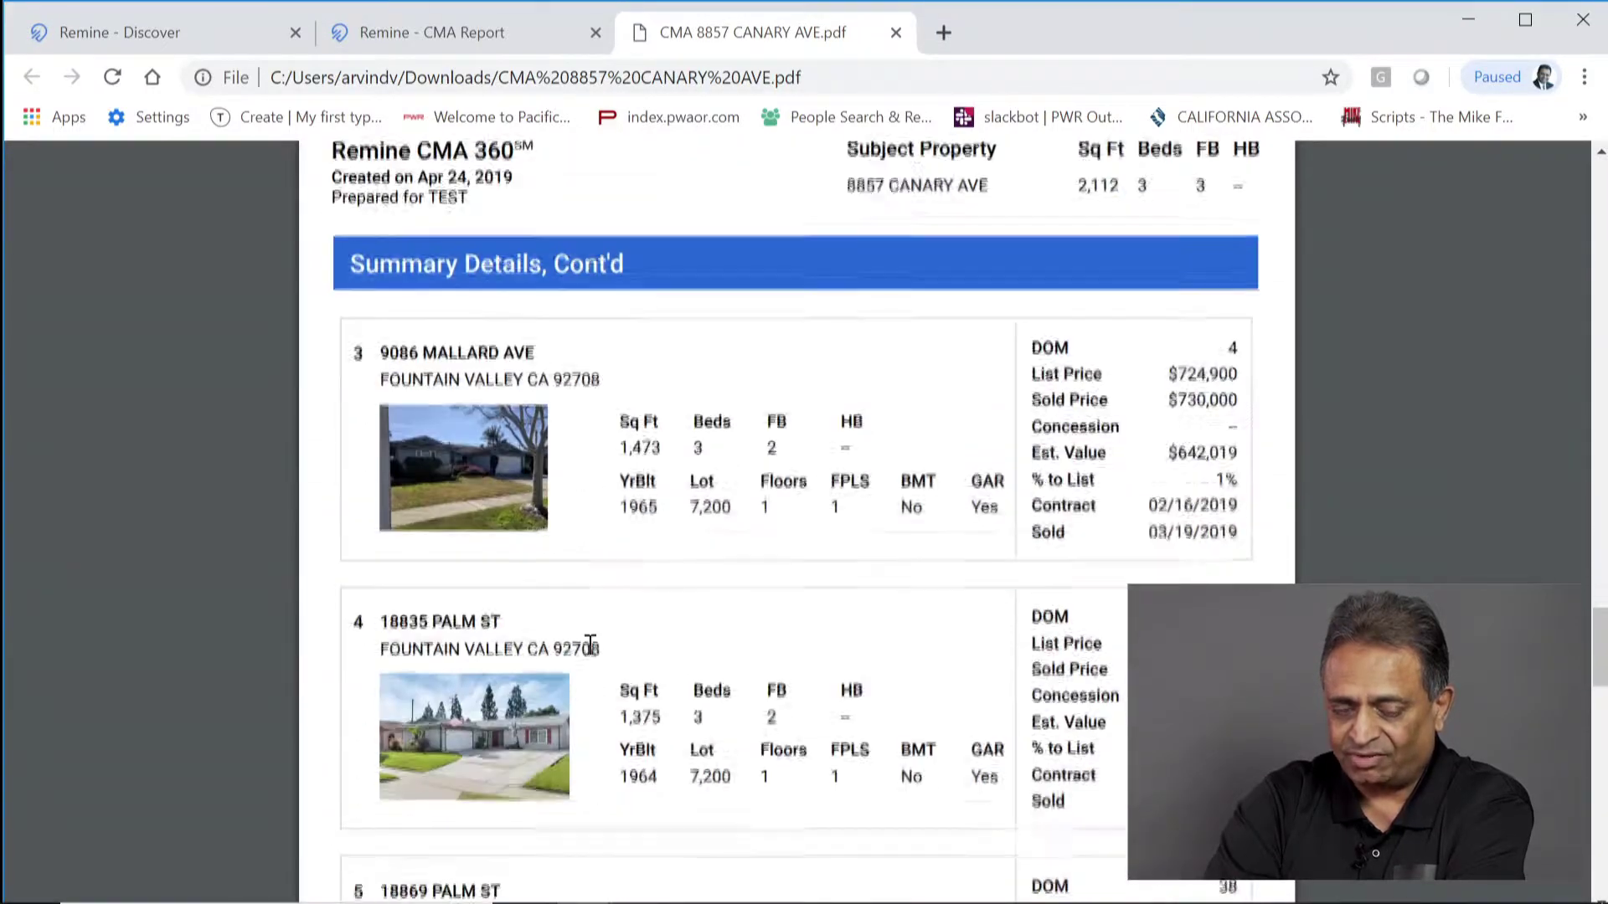
{"action": "scroll", "coordinate": [591, 645], "scroll_direction": "down", "scroll_amount": 10}
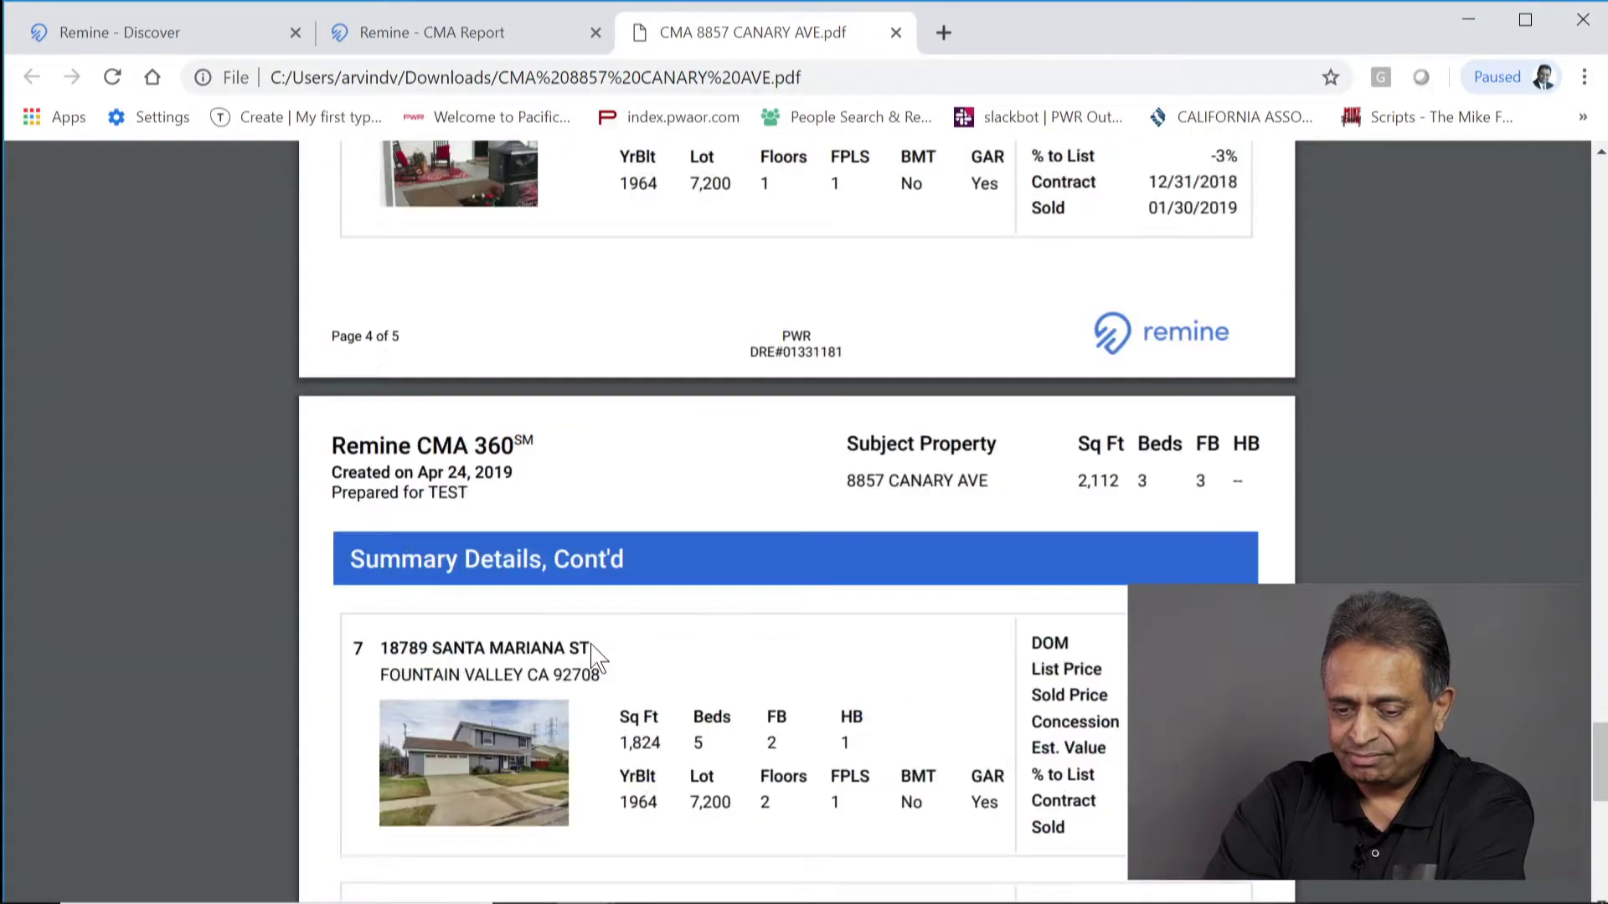
{"action": "scroll", "coordinate": [596, 657], "scroll_direction": "down", "scroll_amount": 8}
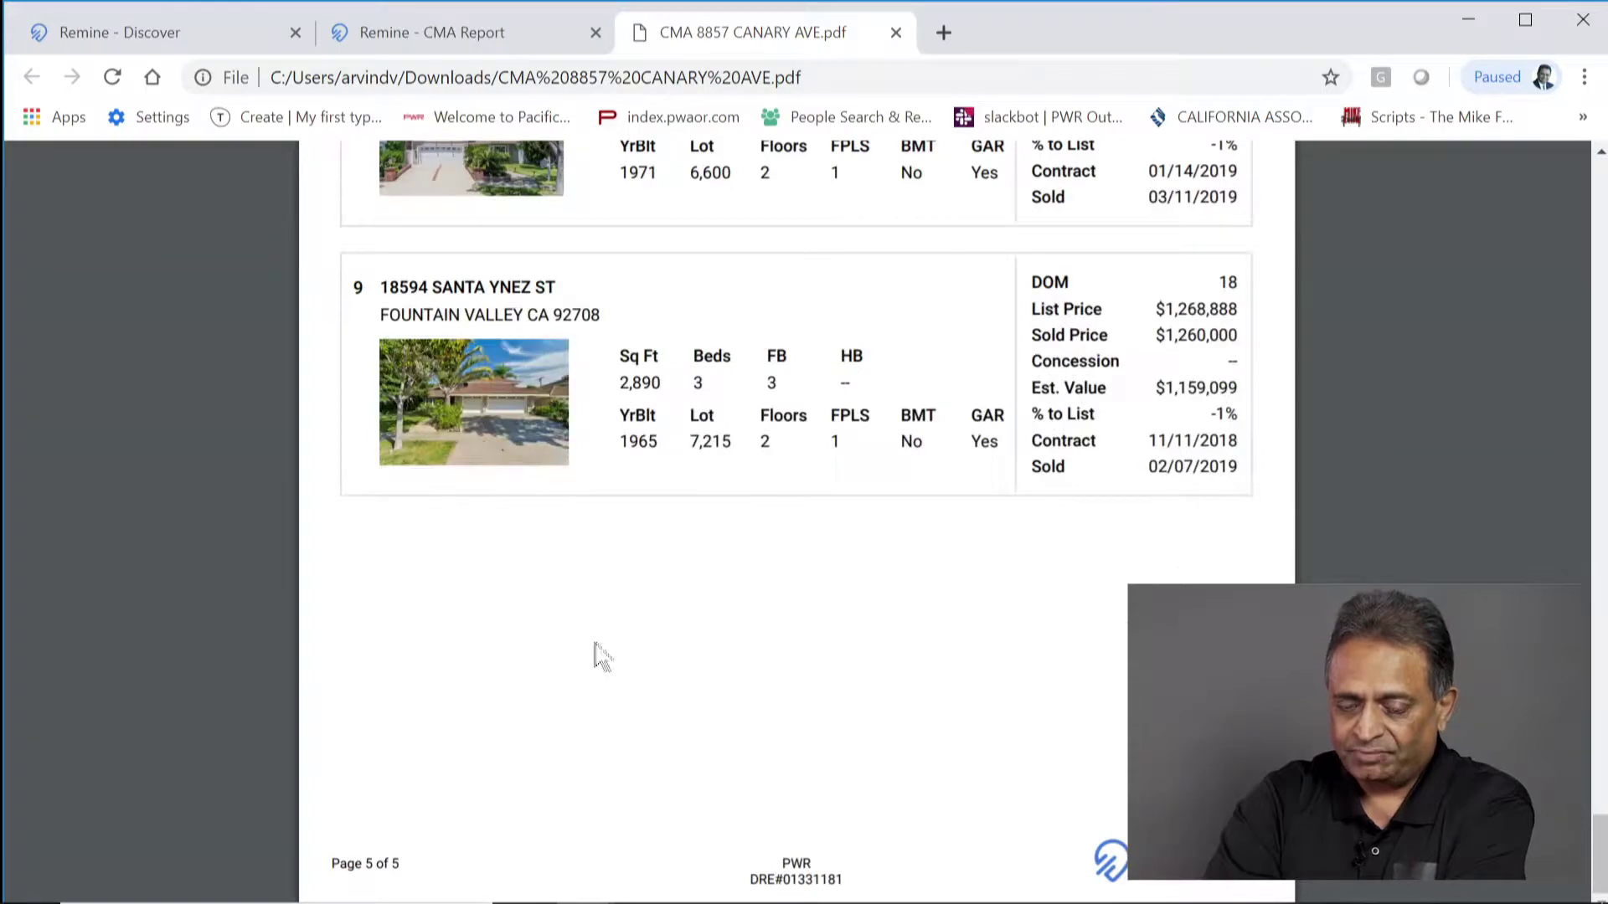
{"action": "scroll", "coordinate": [607, 628], "scroll_direction": "up", "scroll_amount": 15}
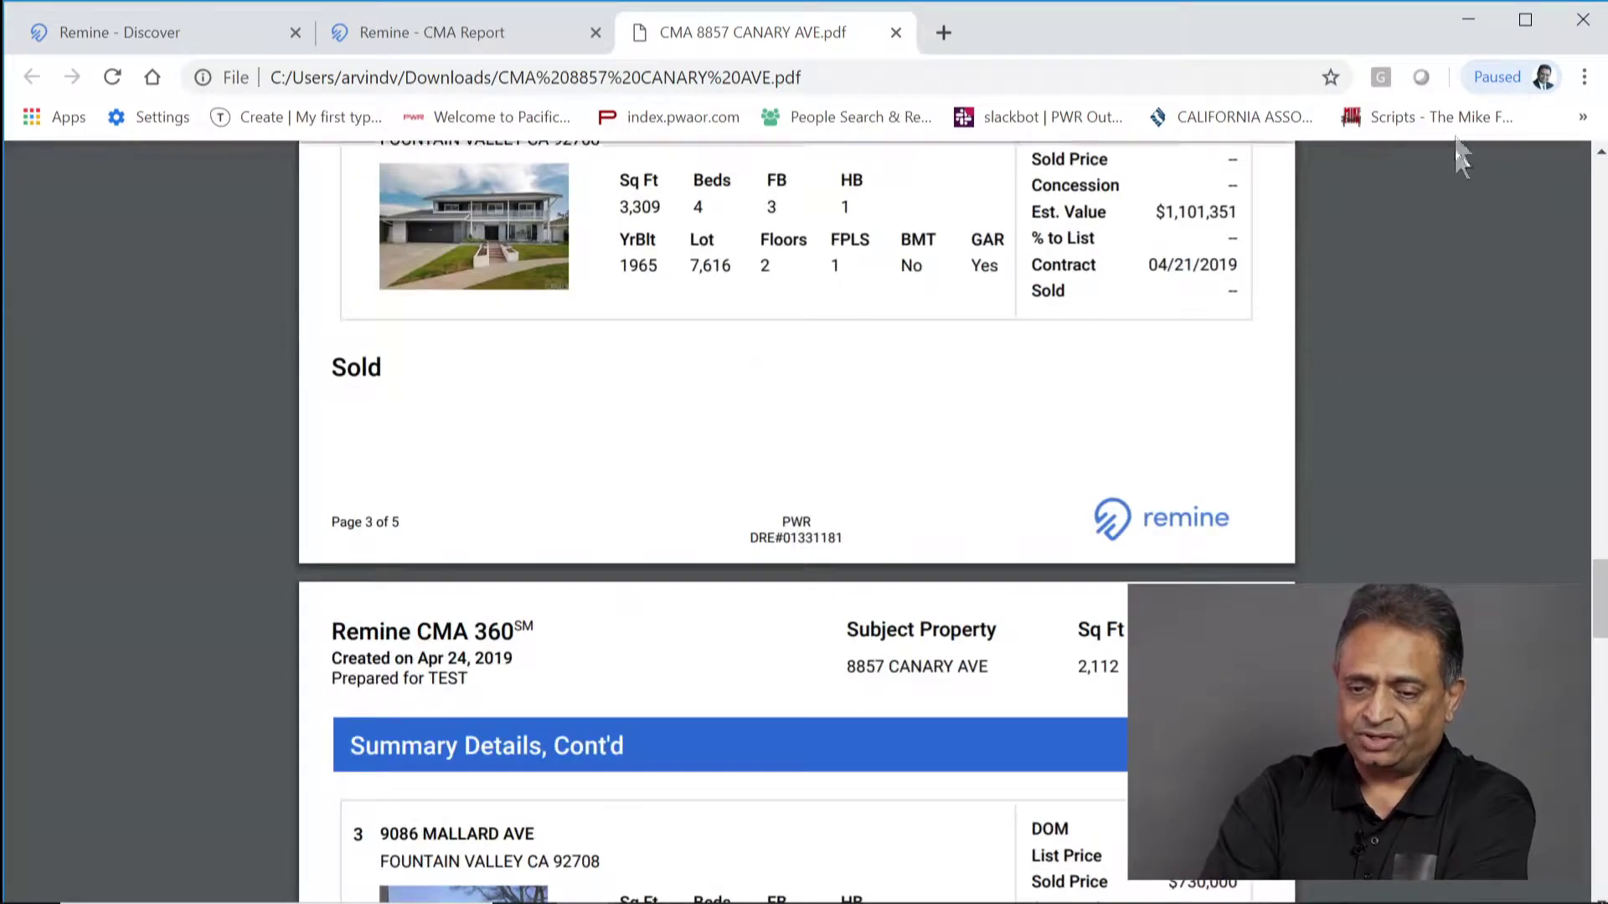
{"action": "mouse_move", "coordinate": [1511, 189]}
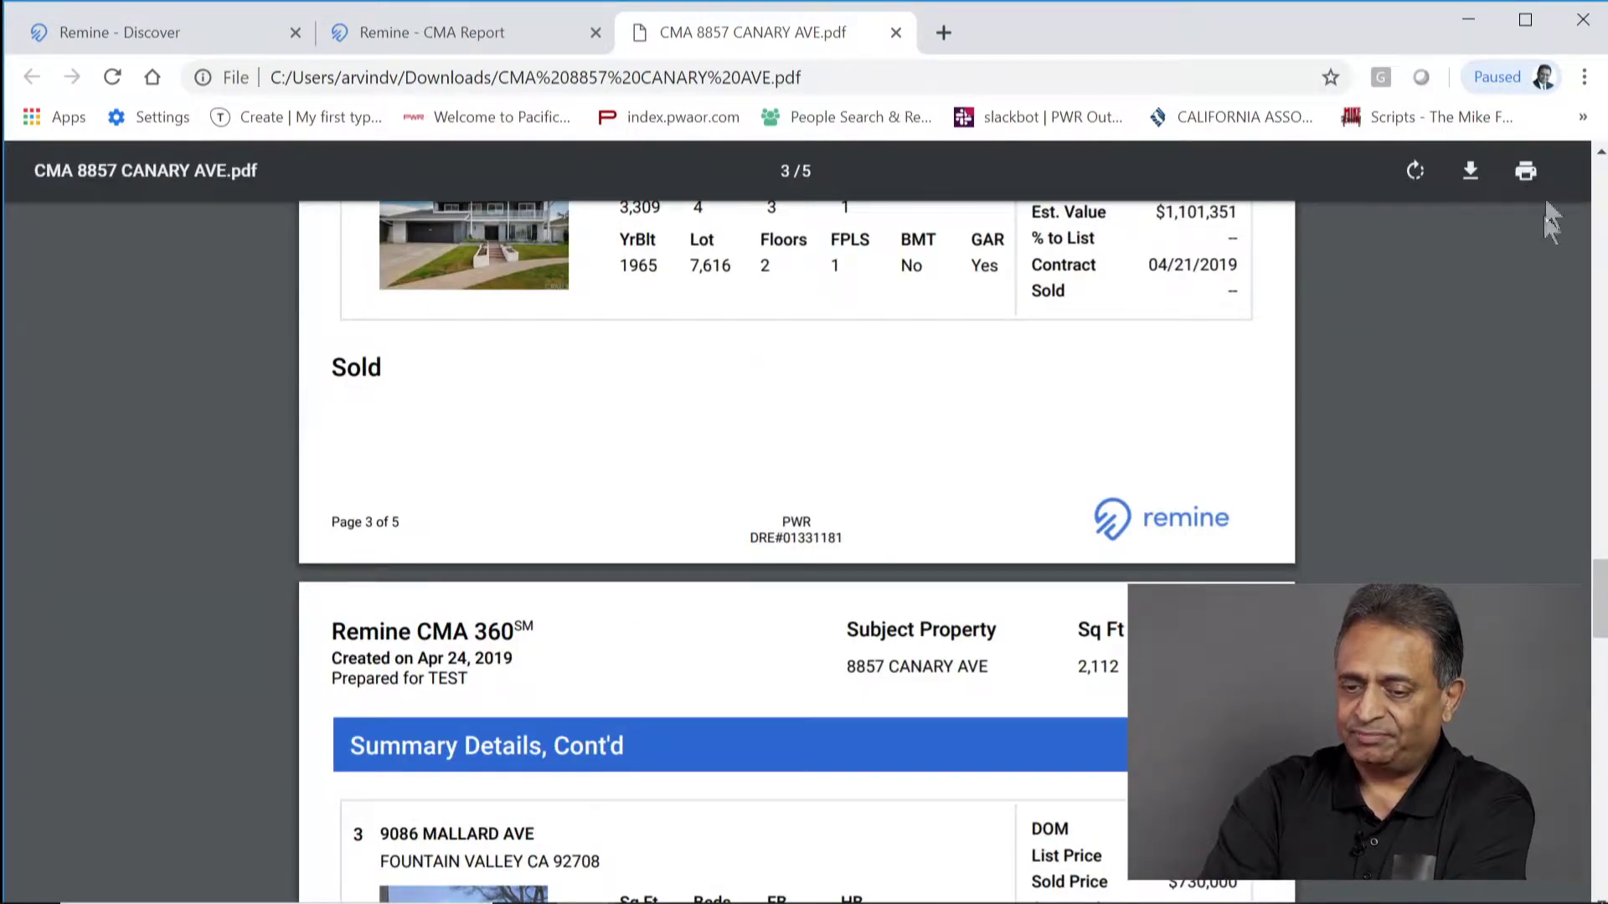
{"action": "scroll", "coordinate": [148, 385], "scroll_direction": "up", "scroll_amount": 10}
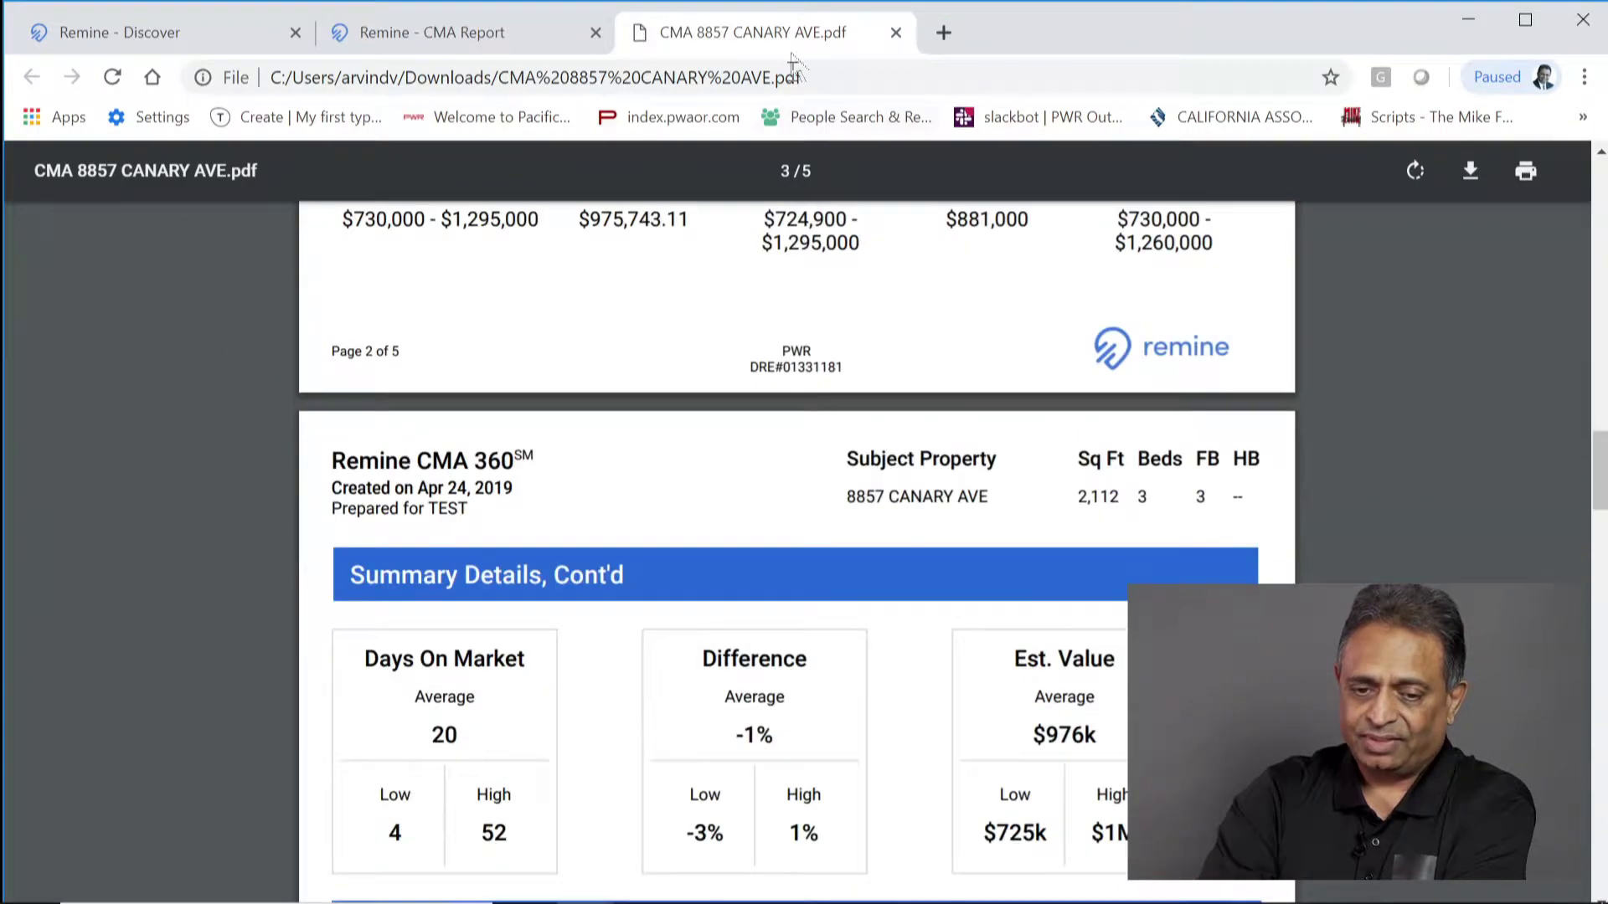
{"action": "key", "text": "ctrl+w"}
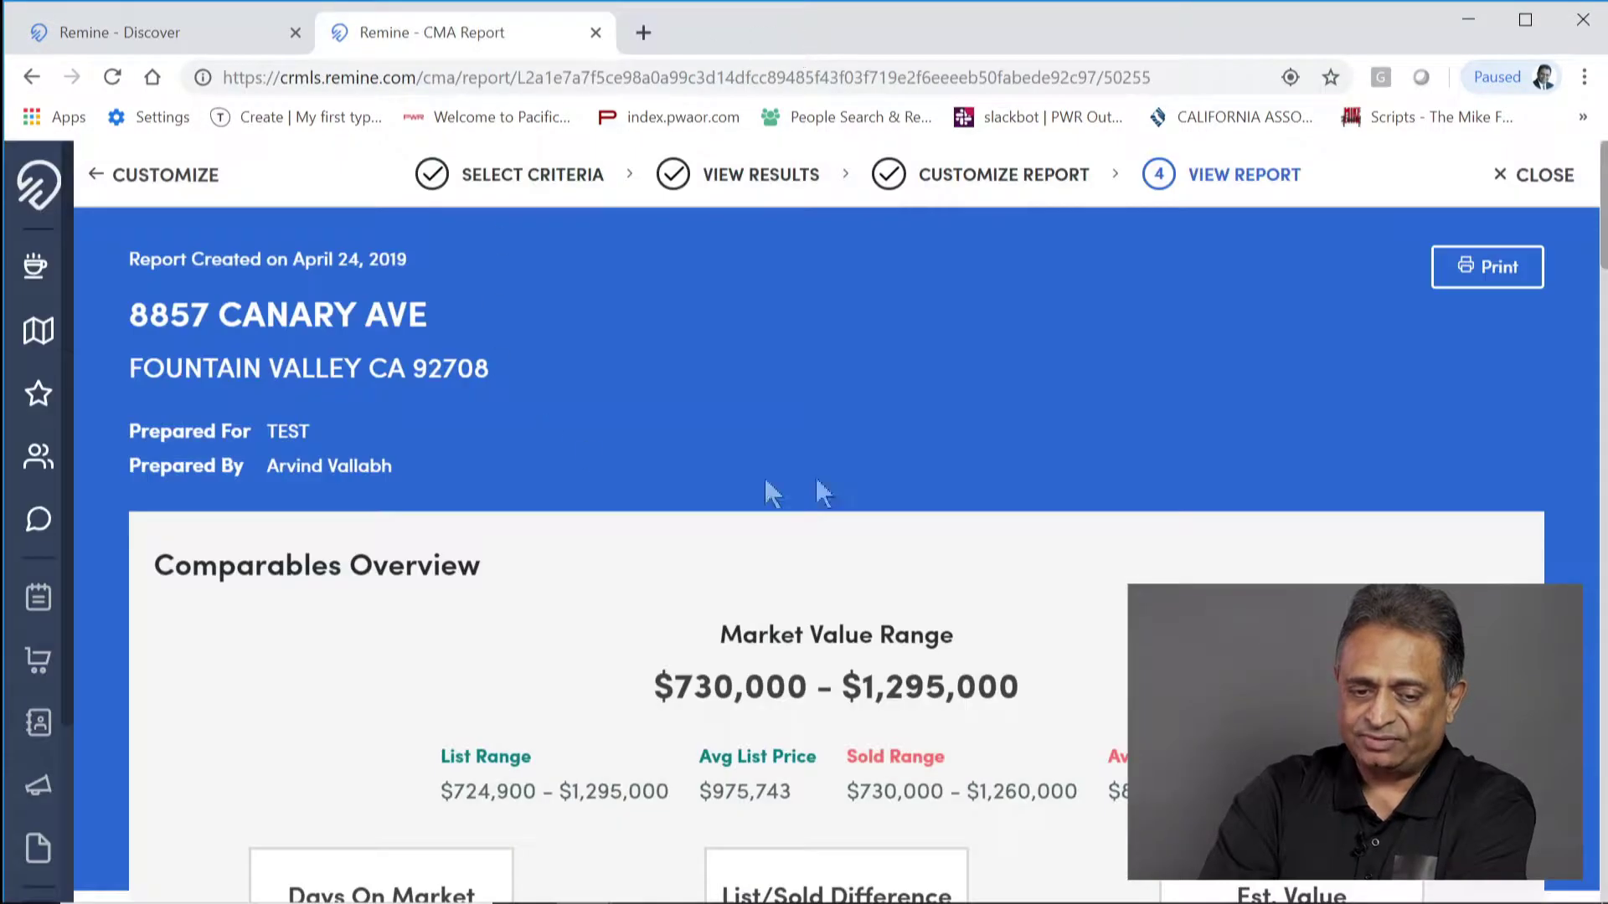
{"action": "scroll", "coordinate": [1148, 424], "scroll_direction": "down", "scroll_amount": 3}
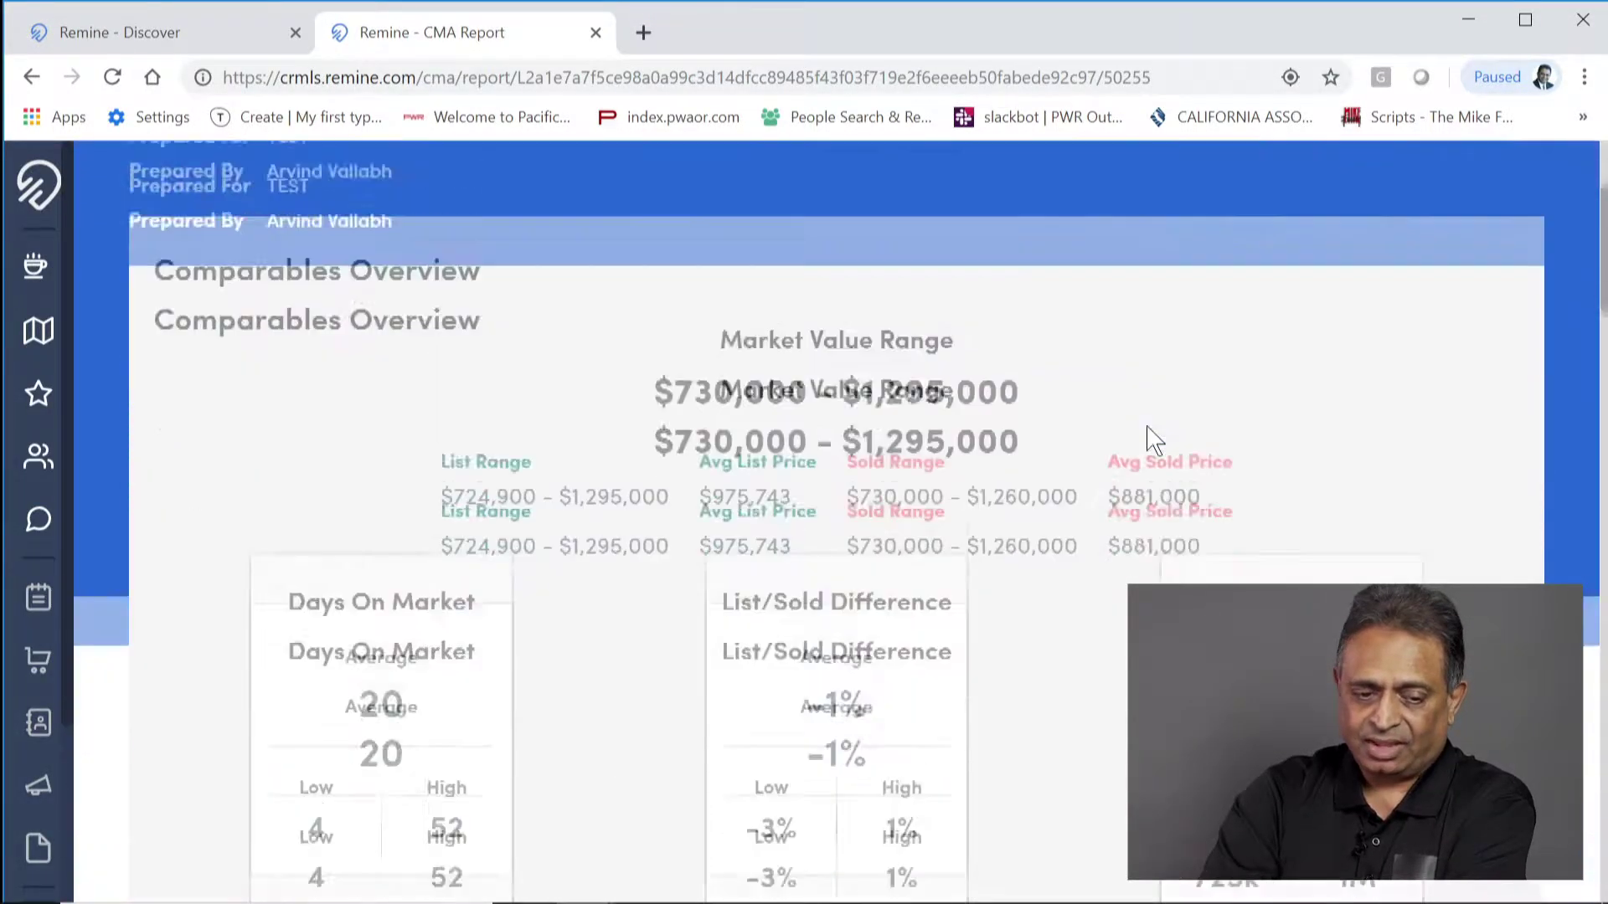
{"action": "scroll", "coordinate": [1148, 424], "scroll_direction": "up", "scroll_amount": 3}
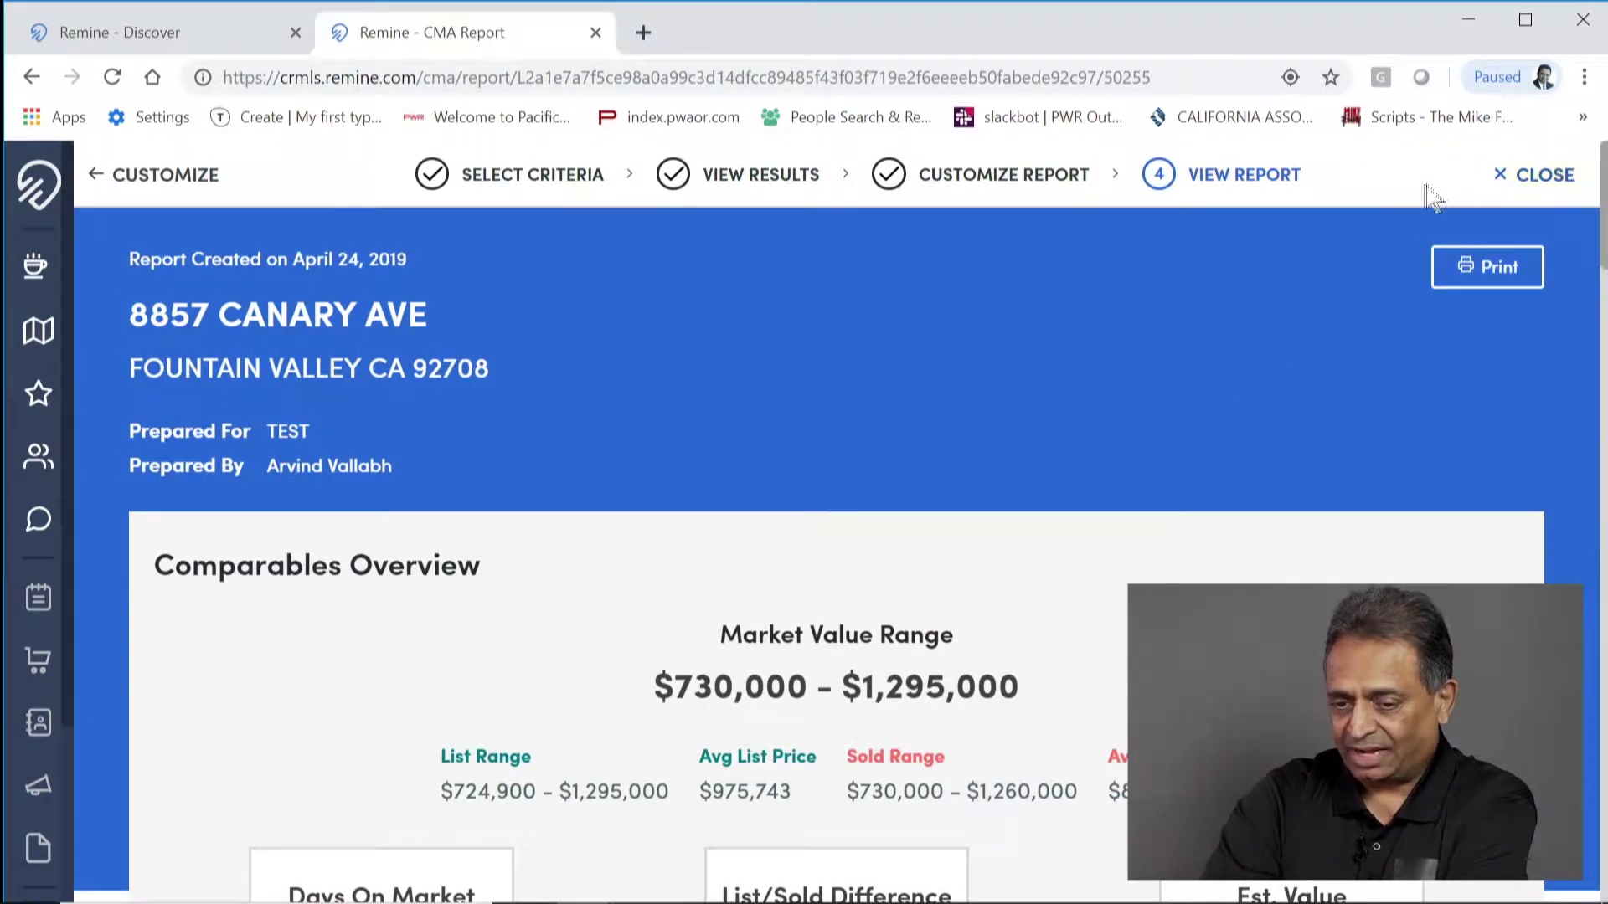
{"action": "left_click", "coordinate": [1537, 183]}
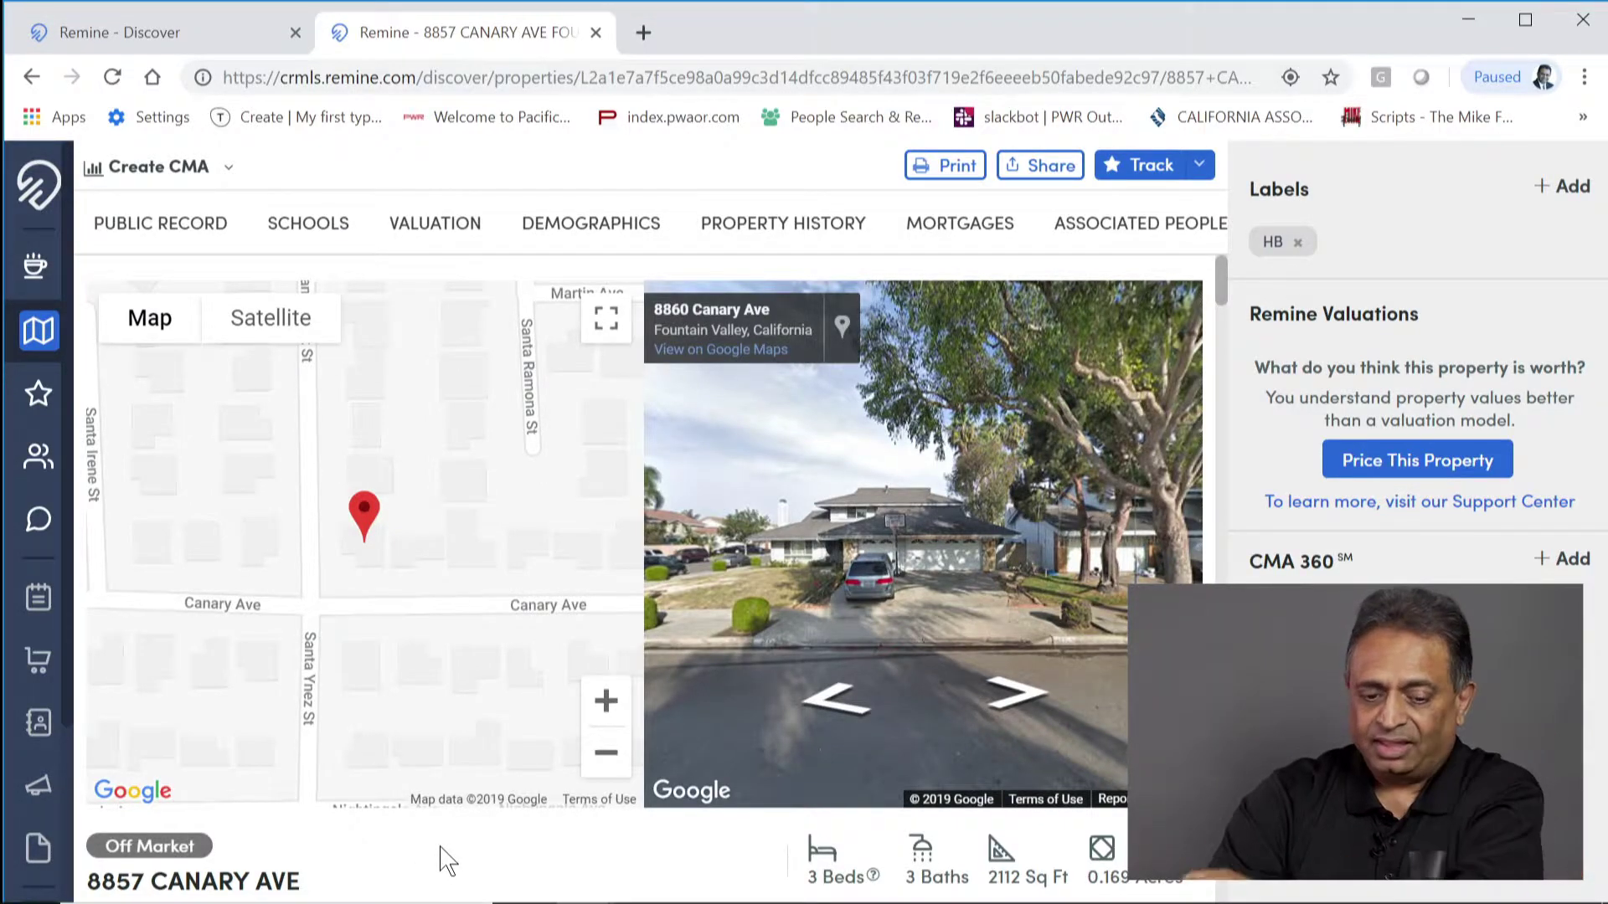
{"action": "scroll", "coordinate": [452, 859], "scroll_direction": "down", "scroll_amount": 5}
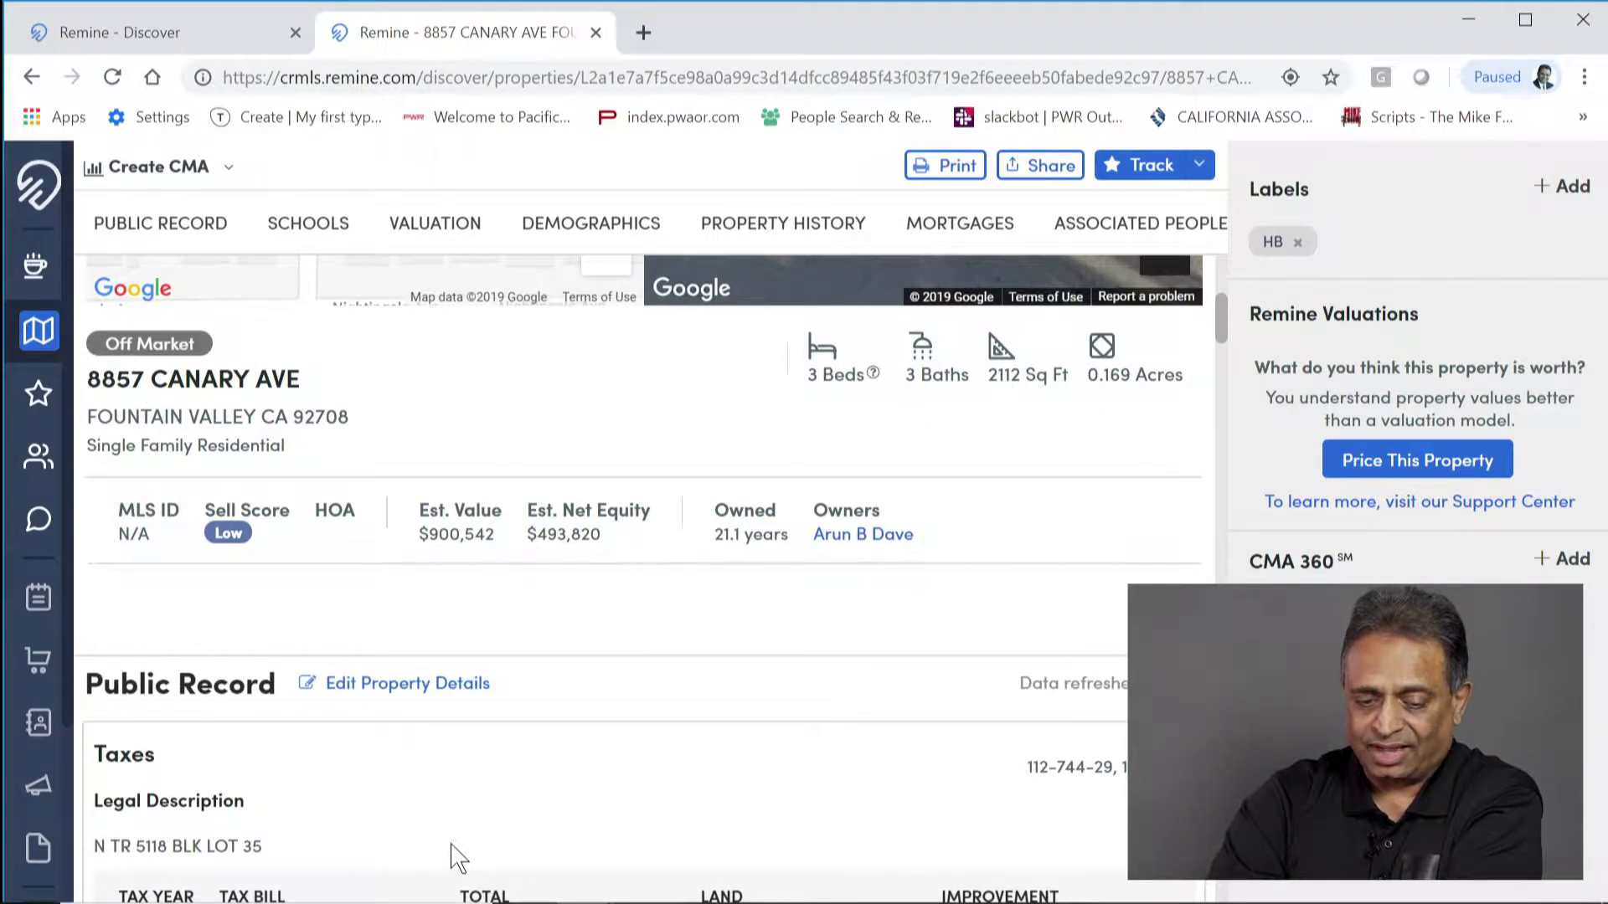
{"action": "scroll", "coordinate": [452, 858], "scroll_direction": "down", "scroll_amount": 12}
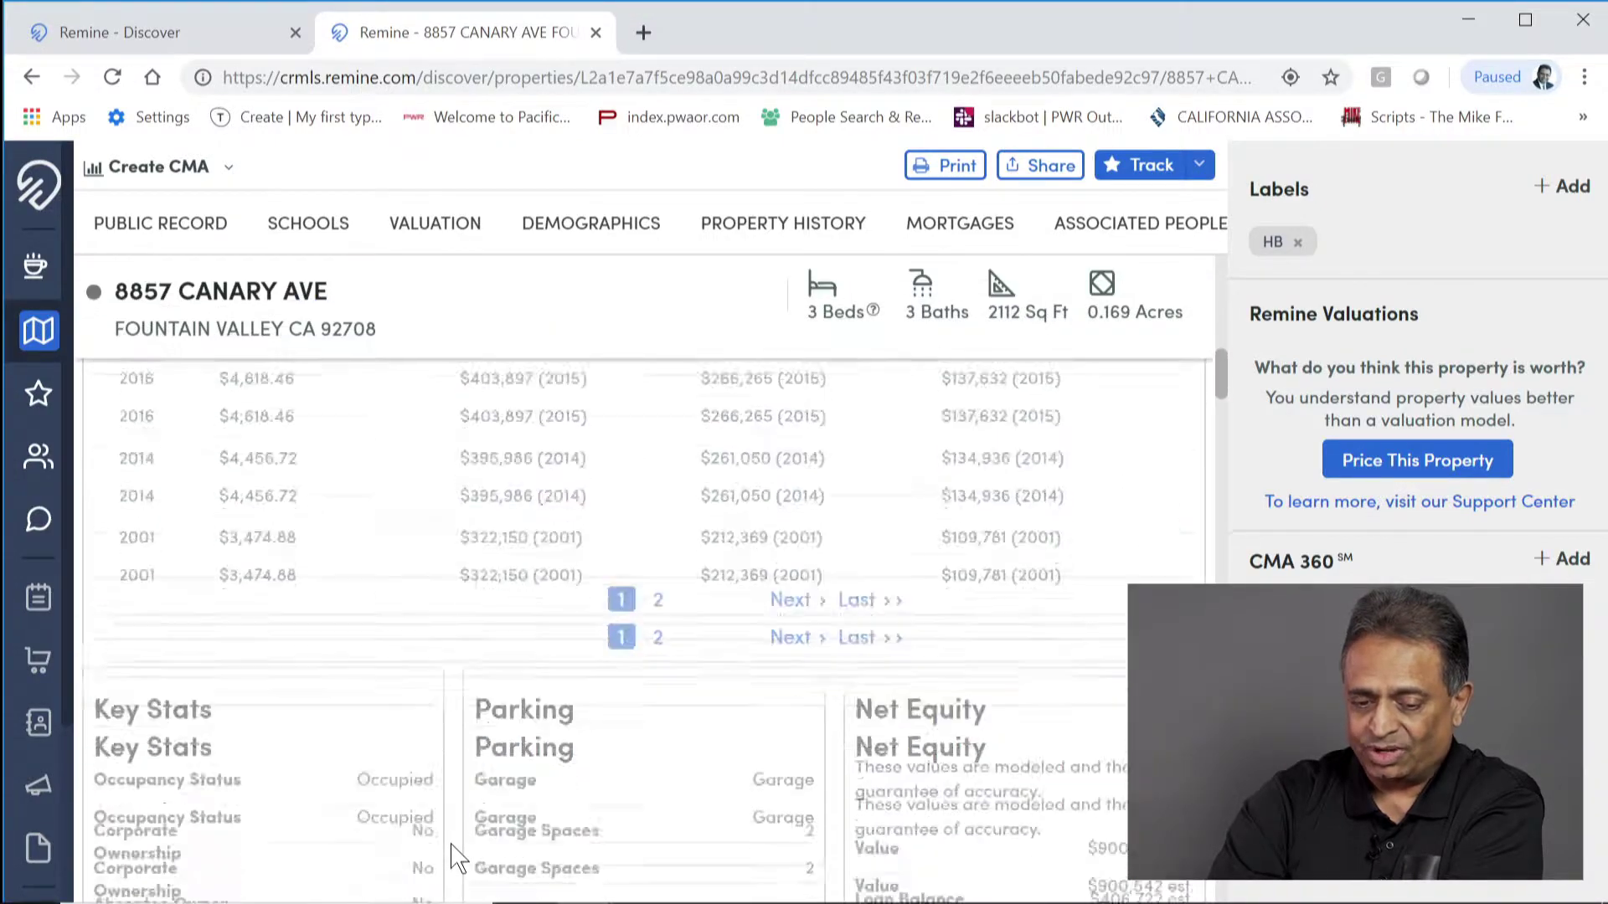
{"action": "scroll", "coordinate": [457, 855], "scroll_direction": "down", "scroll_amount": 4}
{"action": "scroll", "coordinate": [454, 855], "scroll_direction": "down", "scroll_amount": 13}
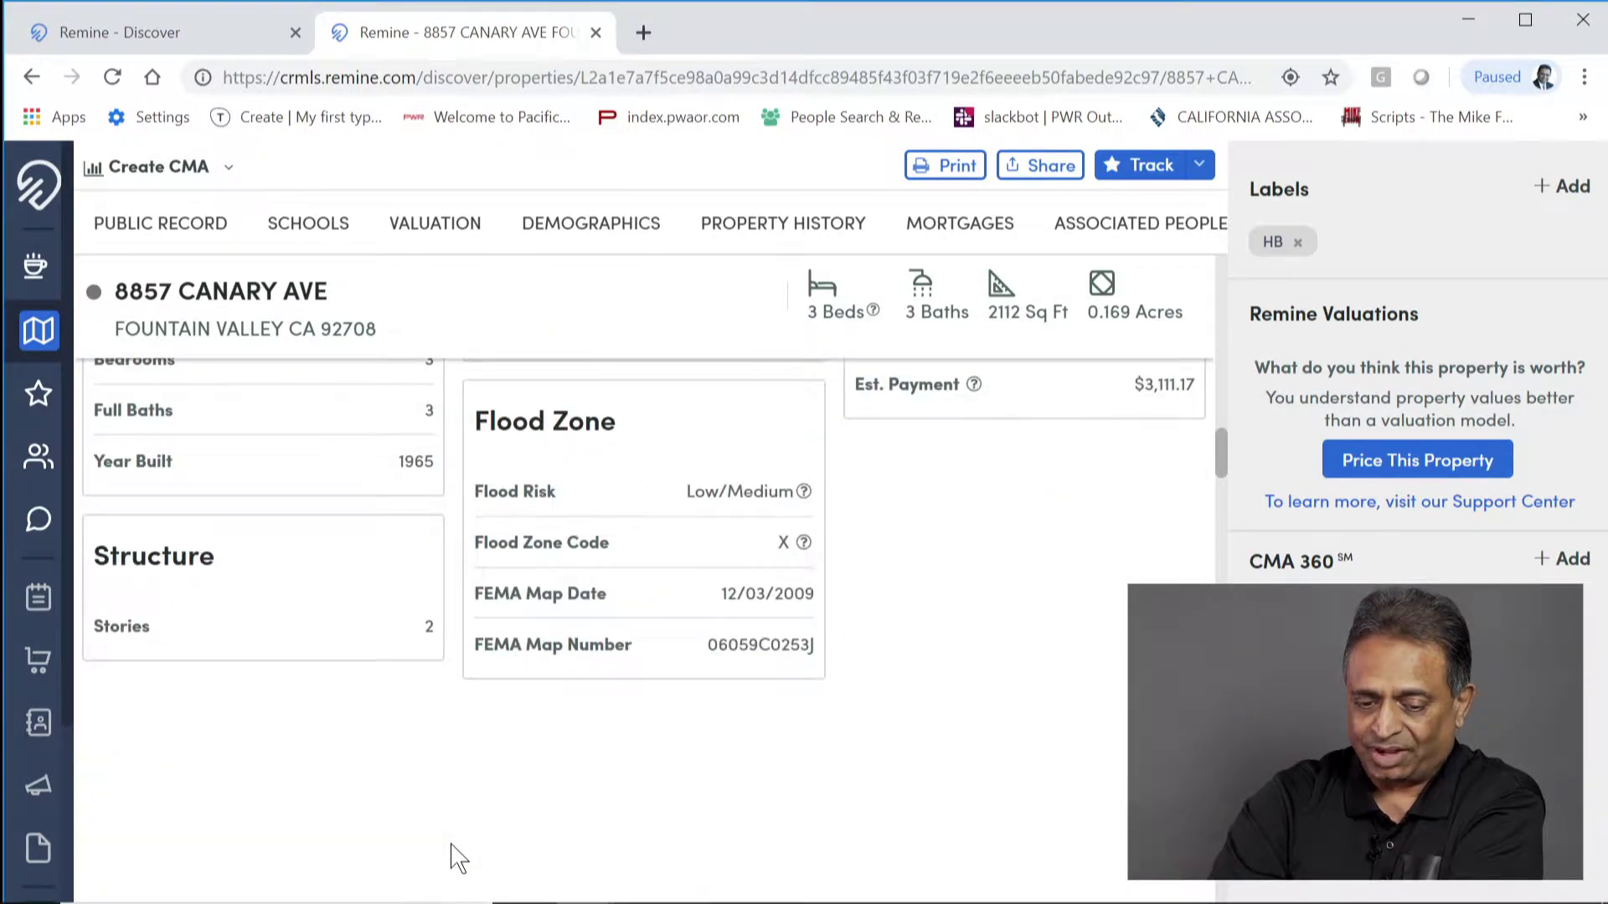
{"action": "scroll", "coordinate": [453, 854], "scroll_direction": "up", "scroll_amount": 20}
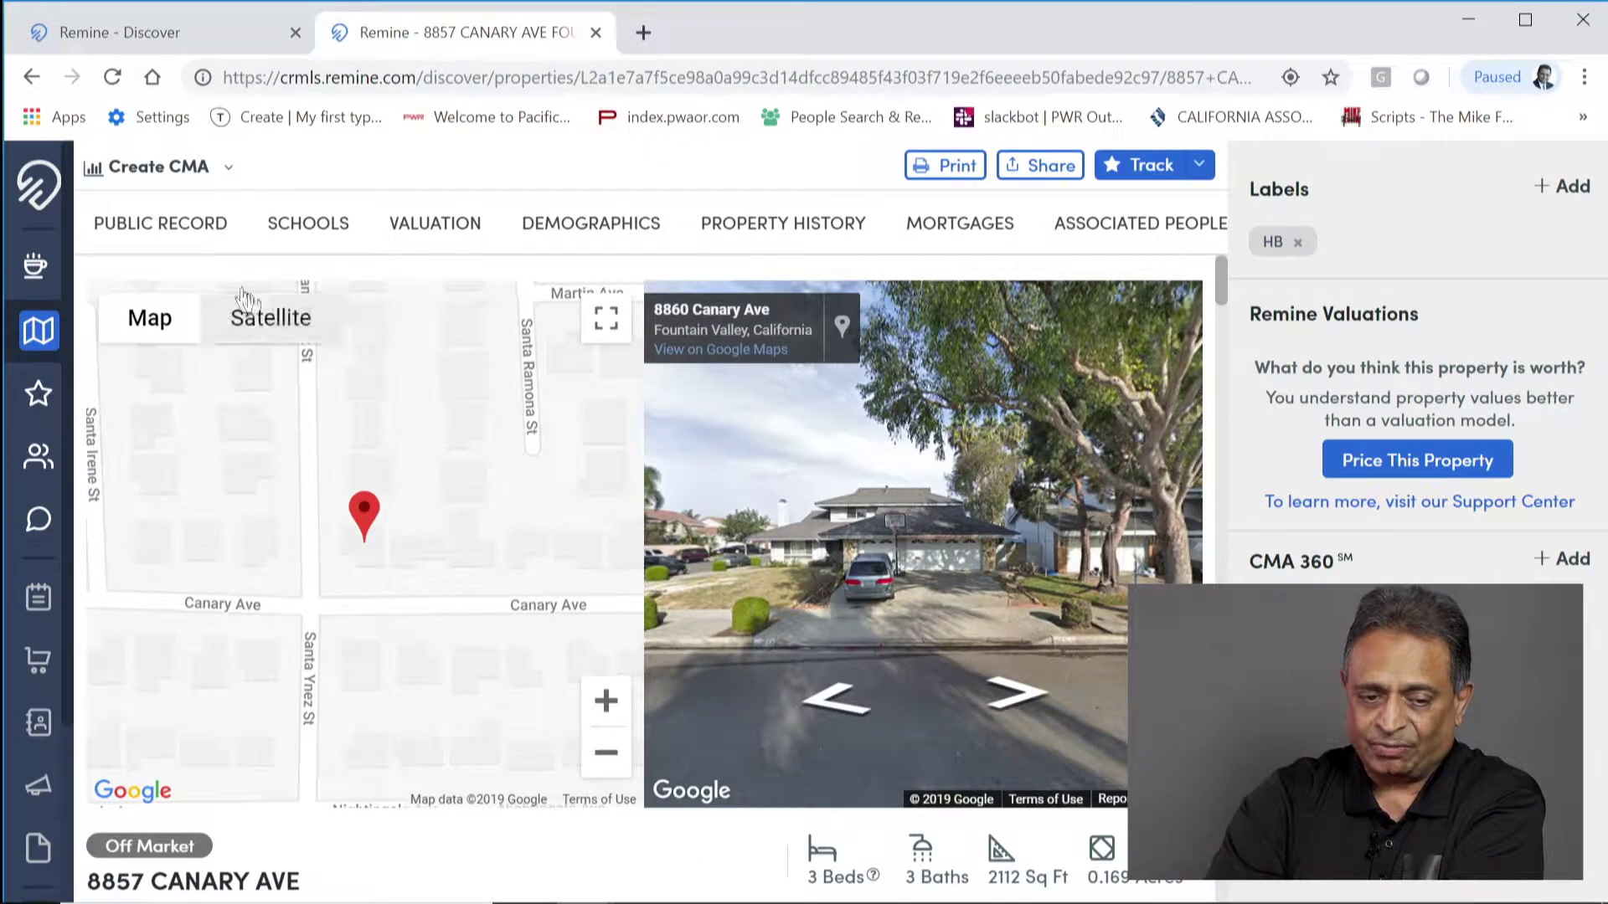
{"action": "left_click", "coordinate": [35, 339]}
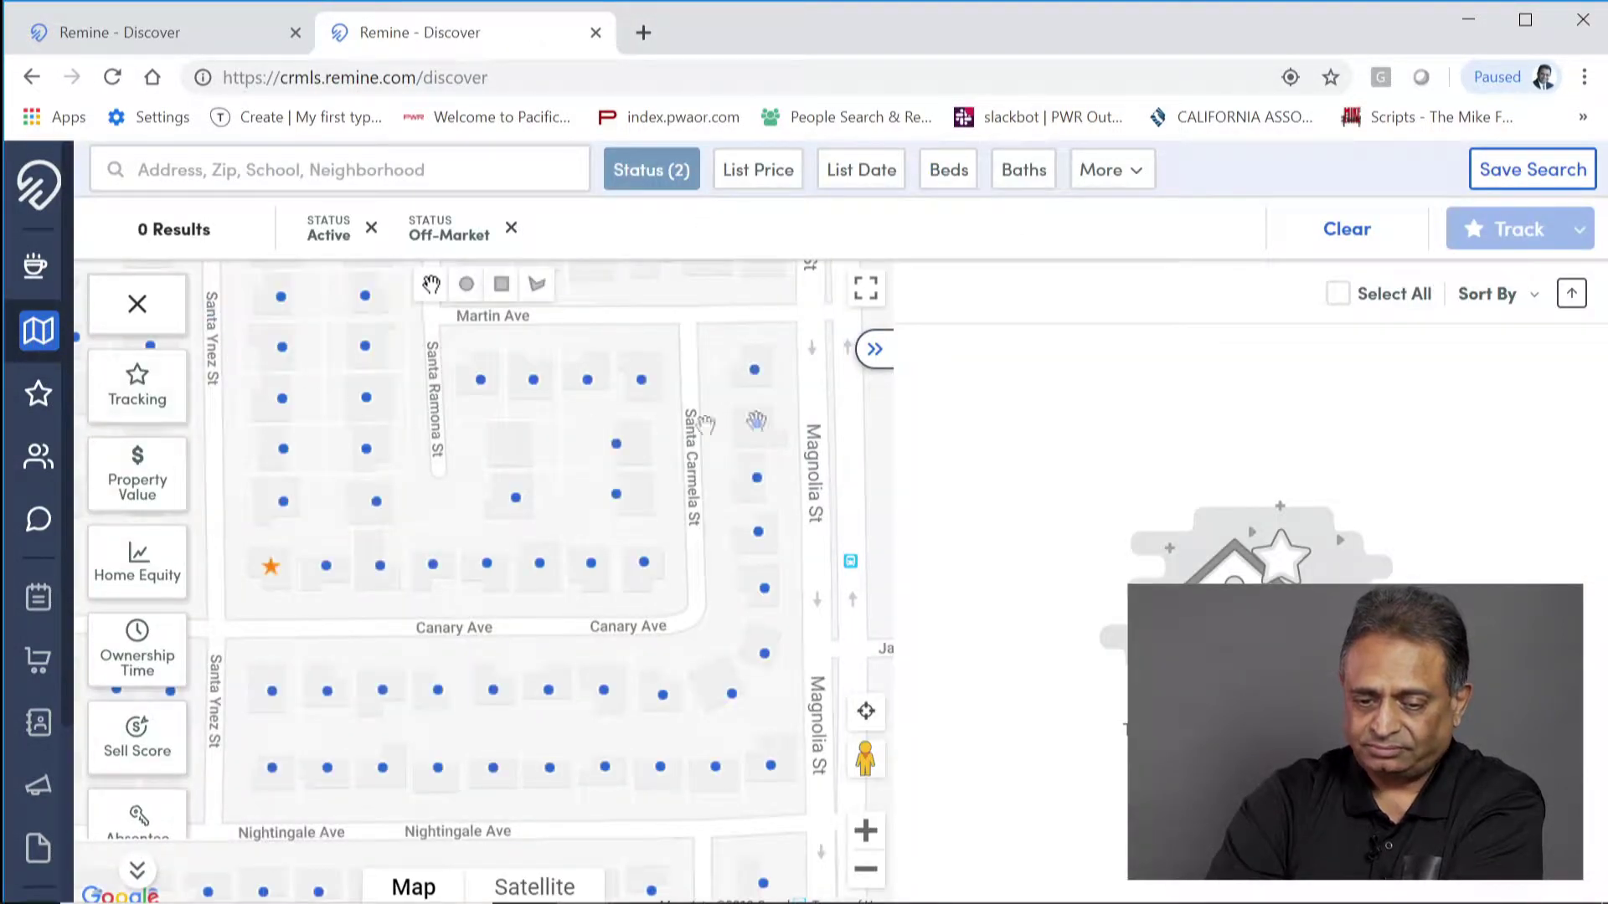
{"action": "left_click", "coordinate": [873, 350]}
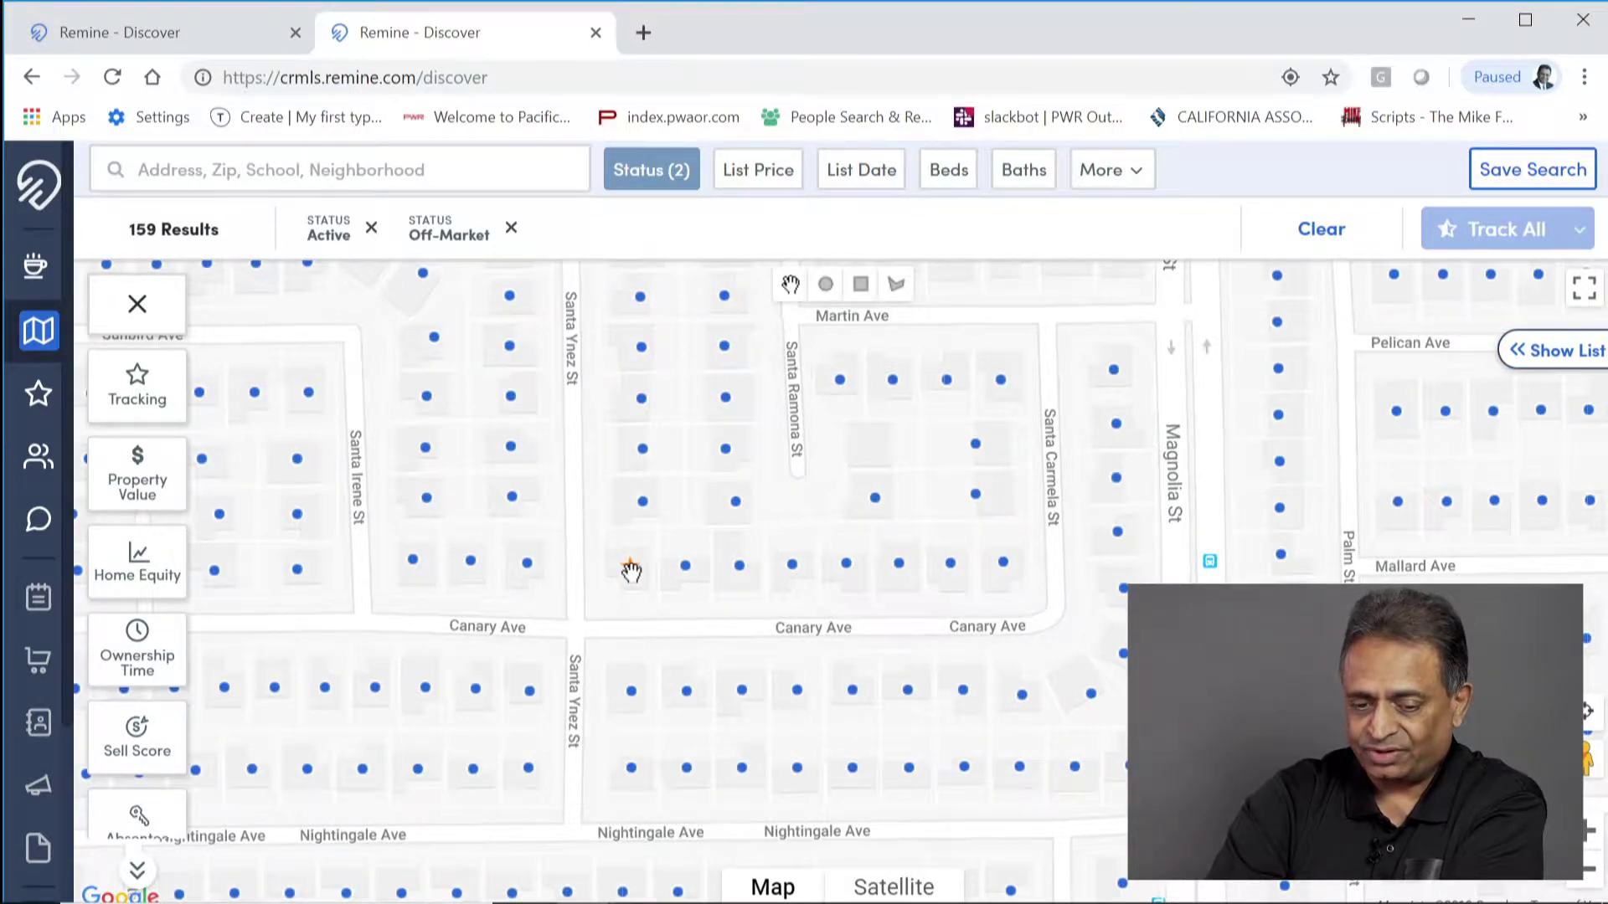
{"action": "left_click", "coordinate": [631, 568]}
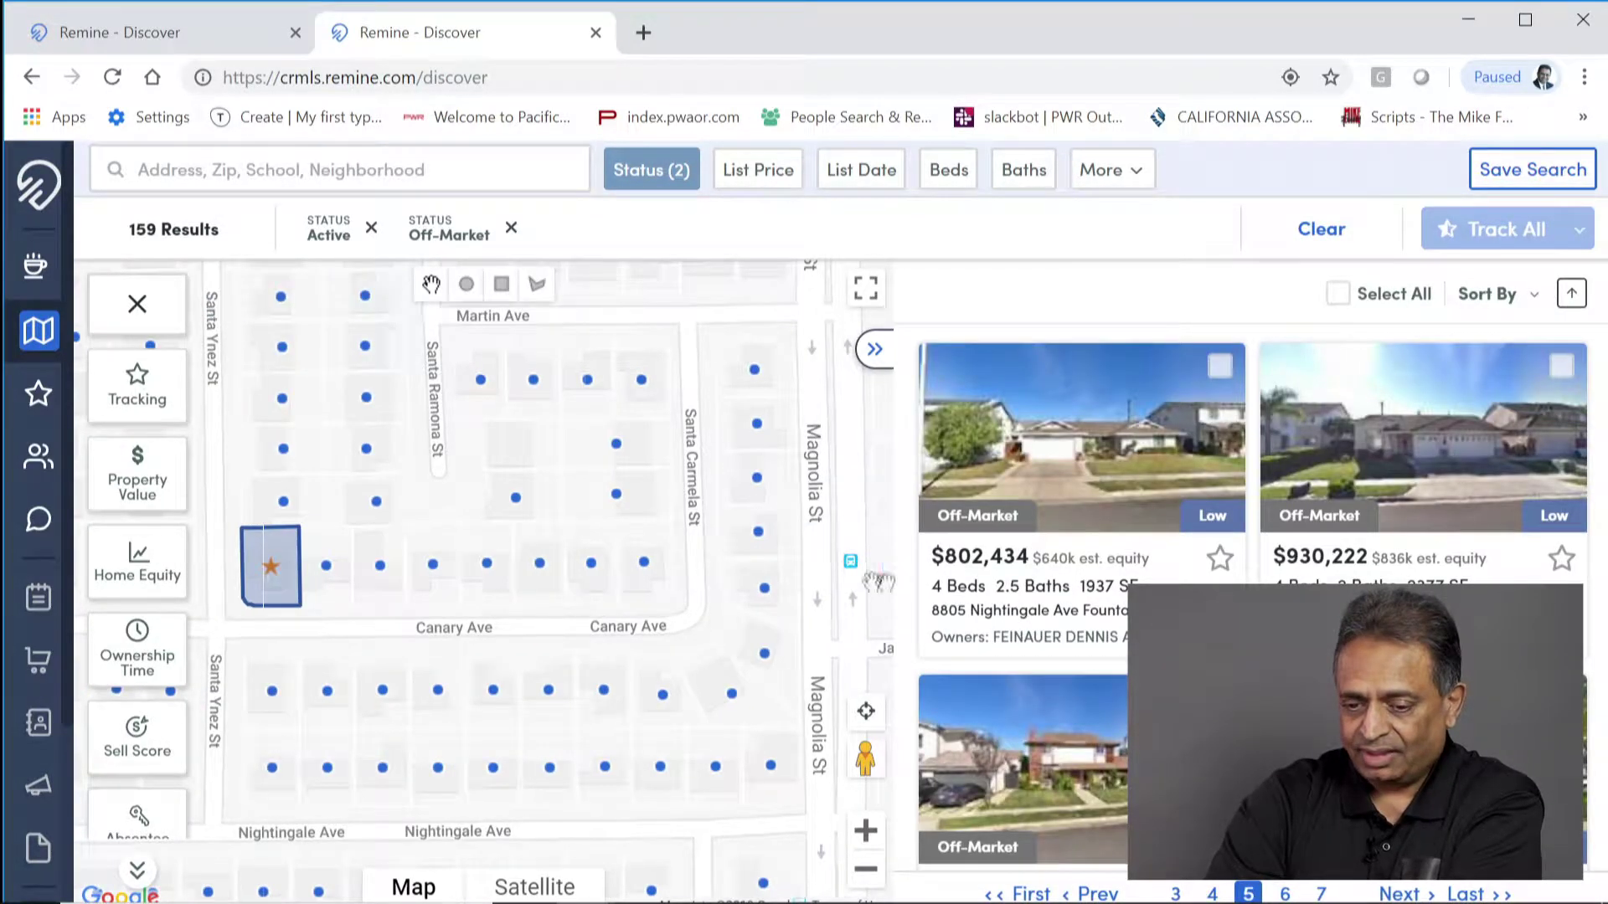
{"action": "scroll", "coordinate": [1021, 670], "scroll_direction": "down", "scroll_amount": 3}
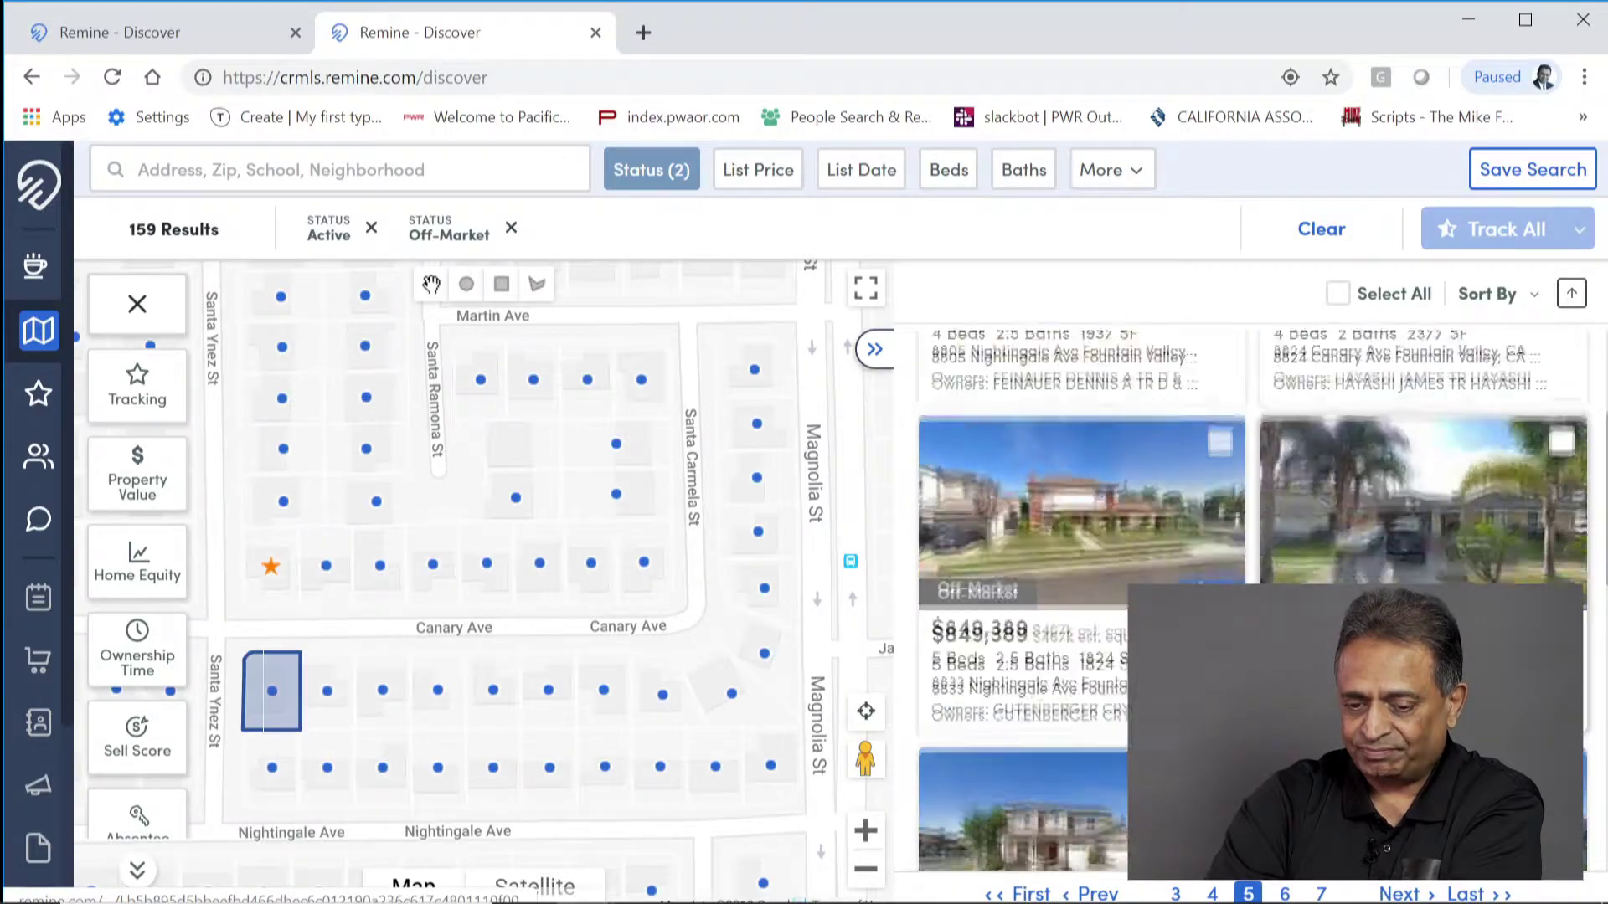
{"action": "scroll", "coordinate": [1339, 669], "scroll_direction": "down", "scroll_amount": 4}
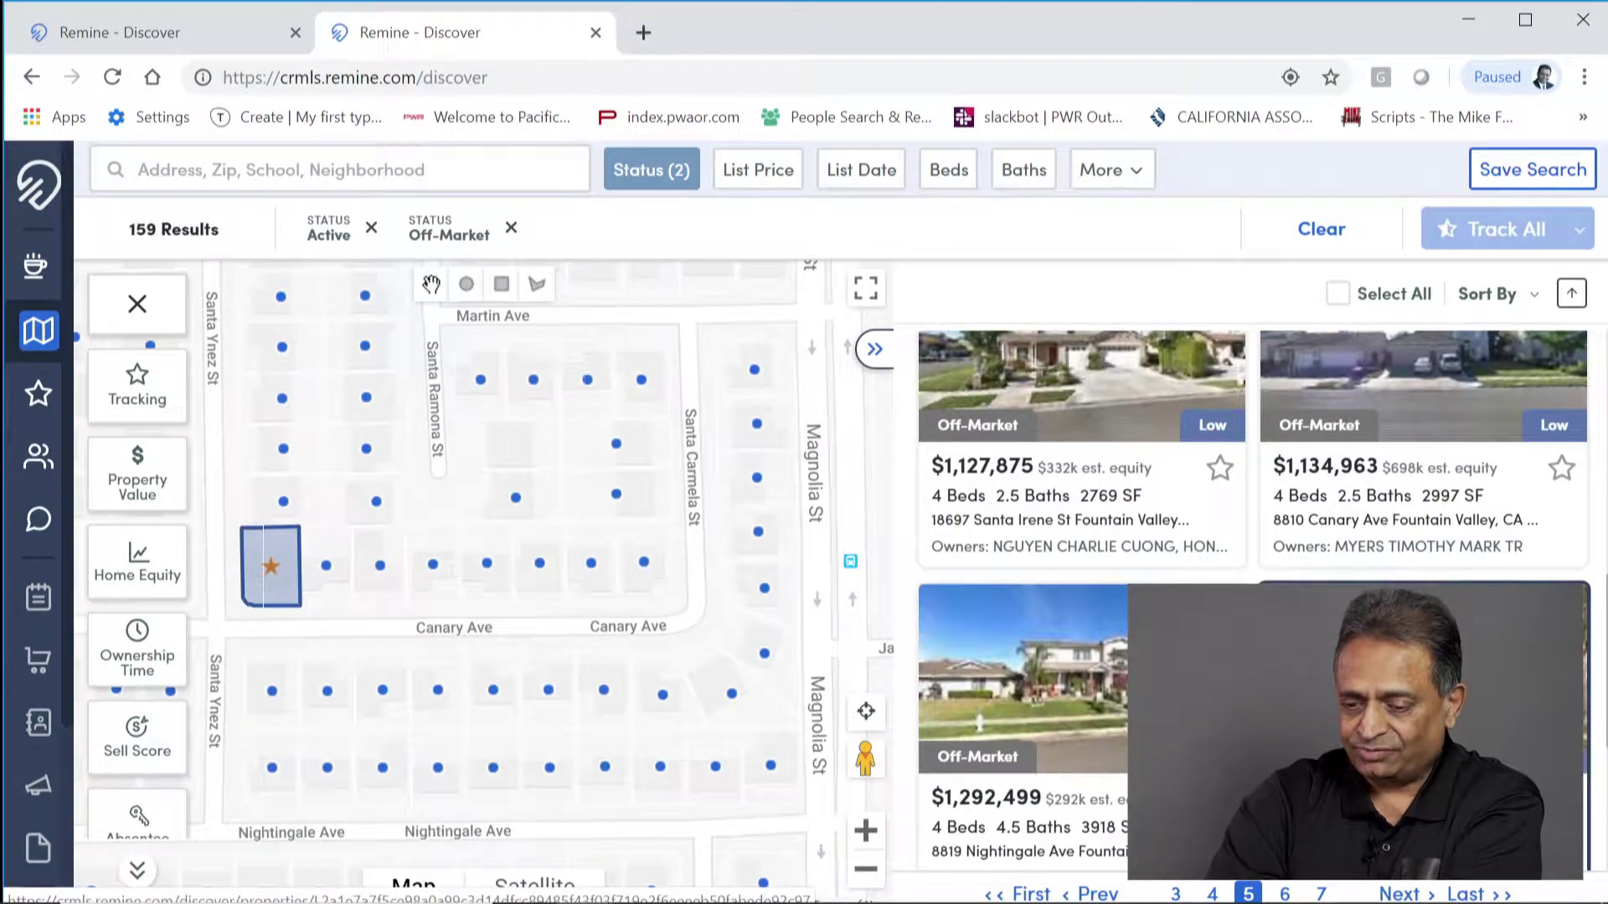
{"action": "scroll", "coordinate": [1558, 557], "scroll_direction": "down", "scroll_amount": 3}
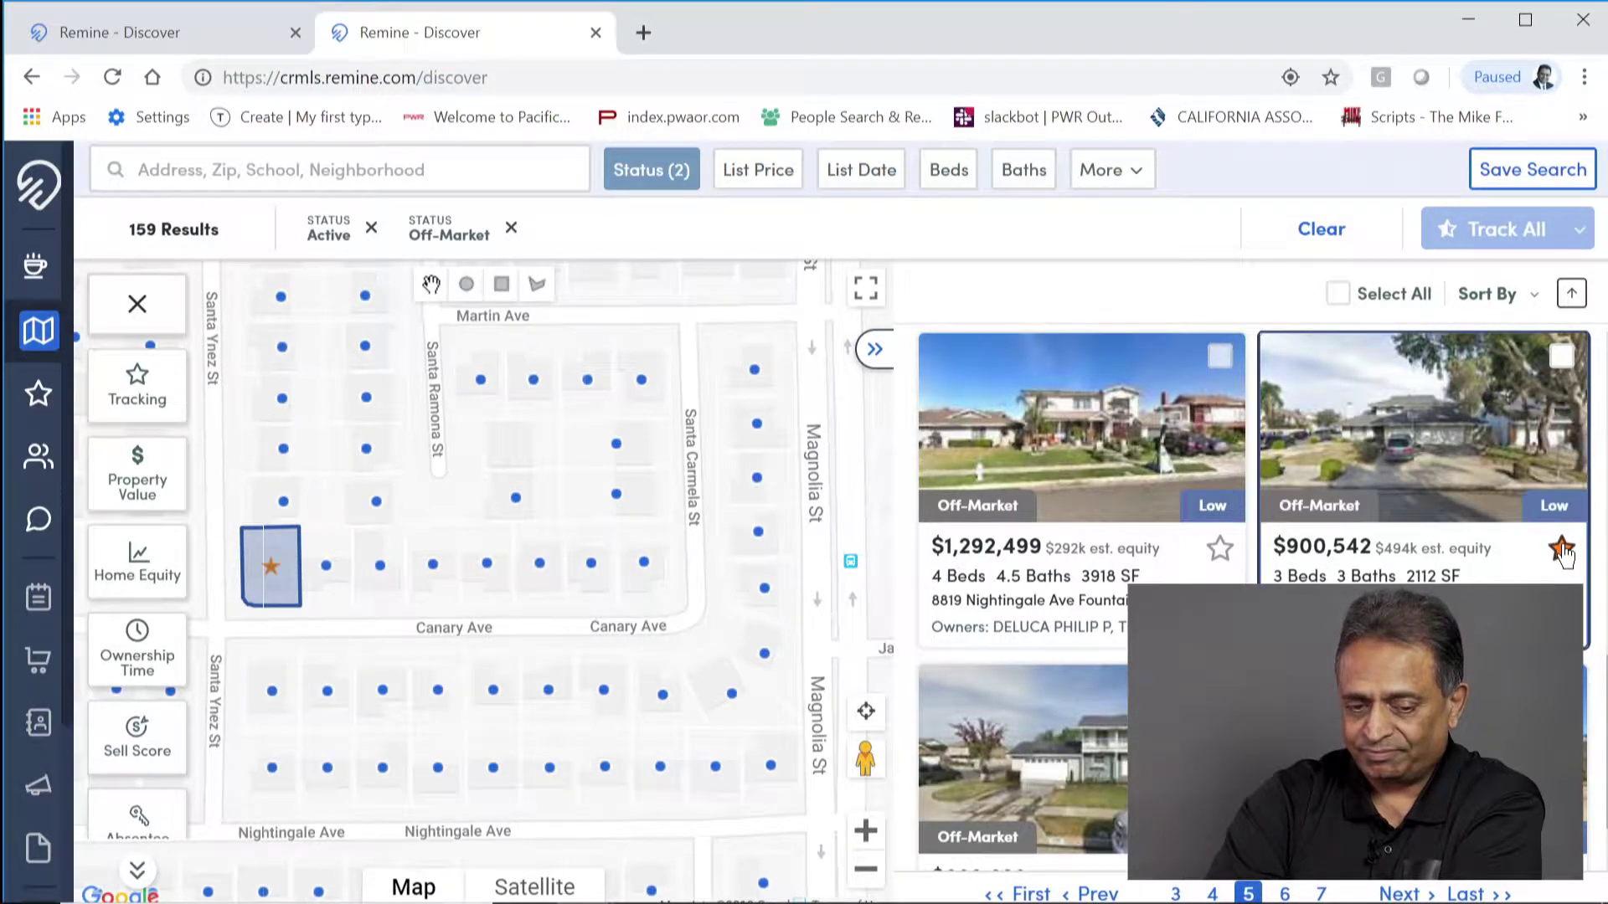
{"action": "left_click", "coordinate": [1560, 550]}
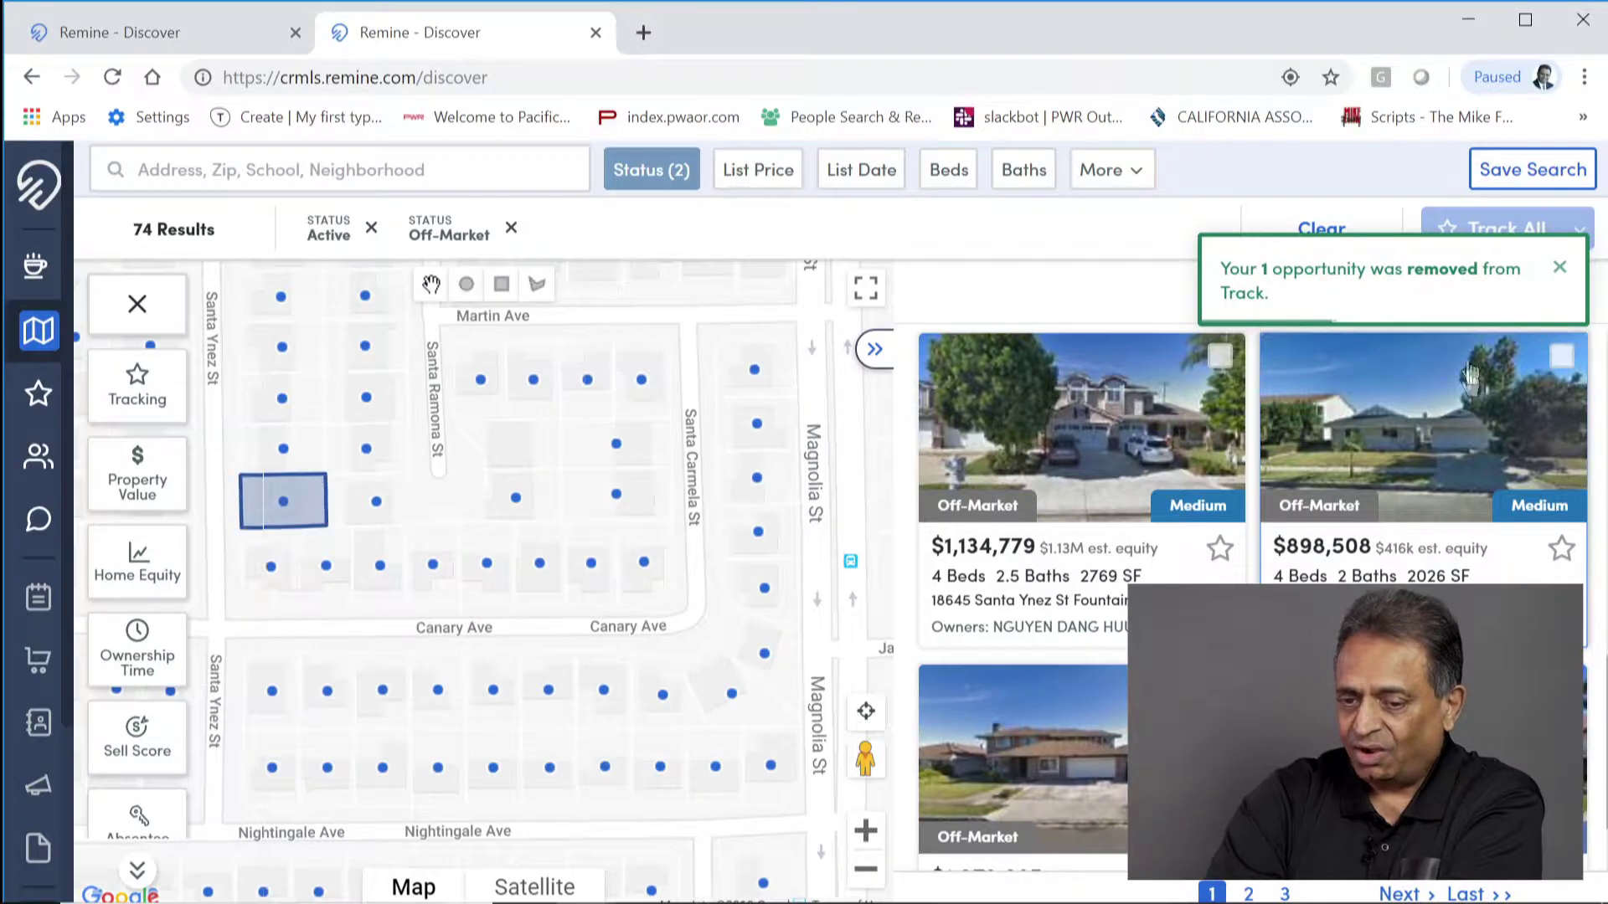
{"action": "left_click", "coordinate": [1560, 269]}
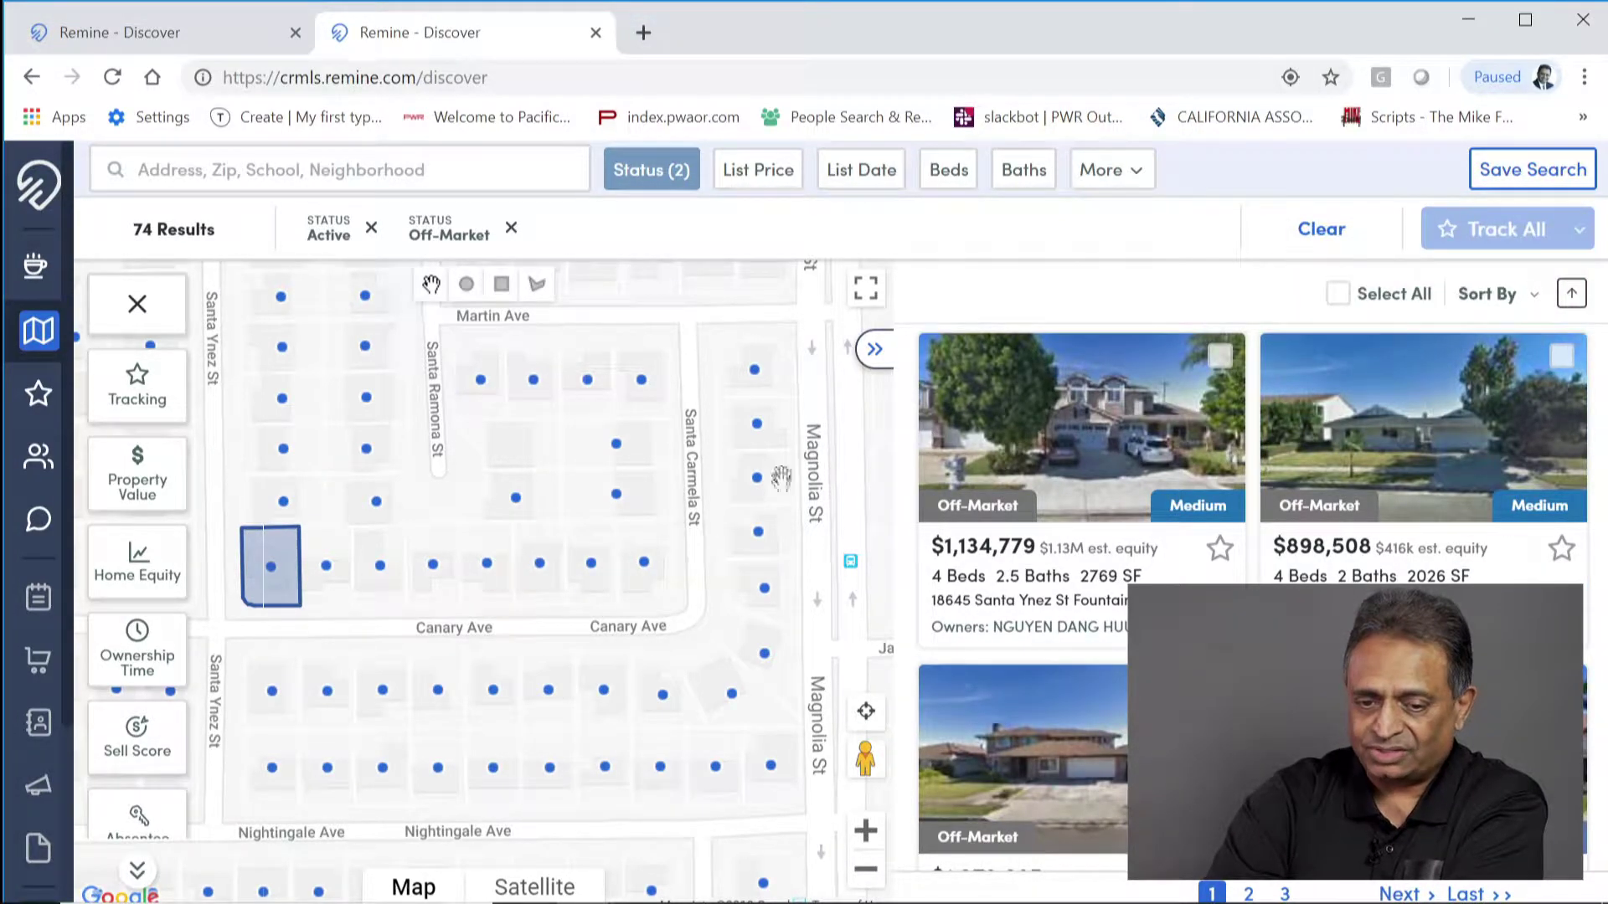
{"action": "left_click", "coordinate": [1323, 231]}
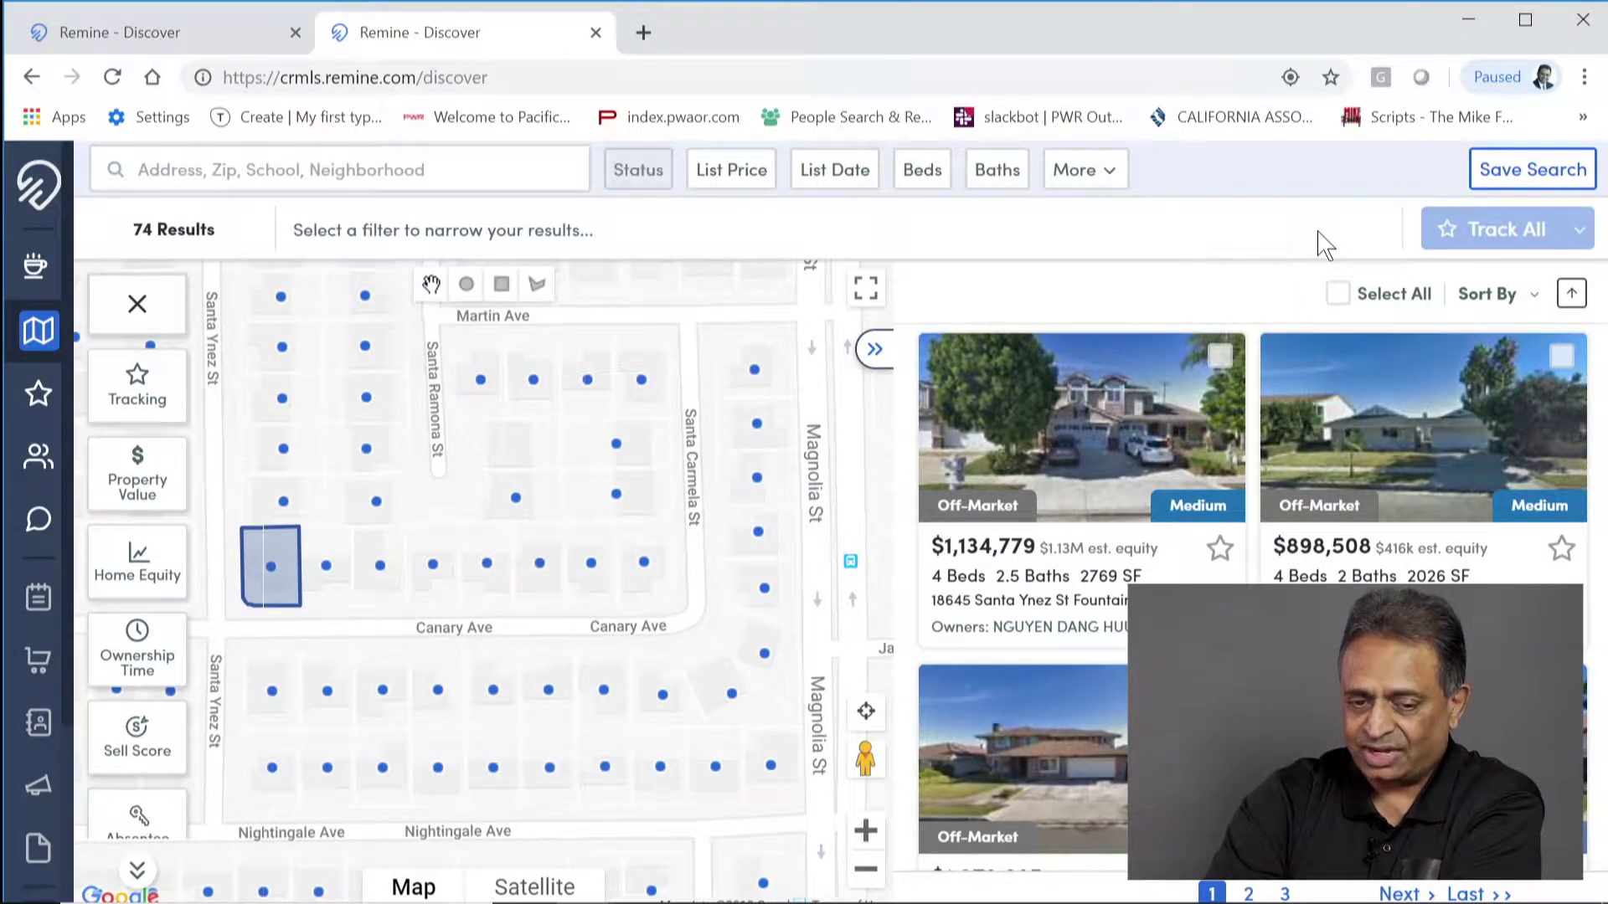
Step: Close the duplicate tab and draw a search rectangle over the neighbourhood, giving 409 homes
{"action": "left_click", "coordinate": [595, 32]}
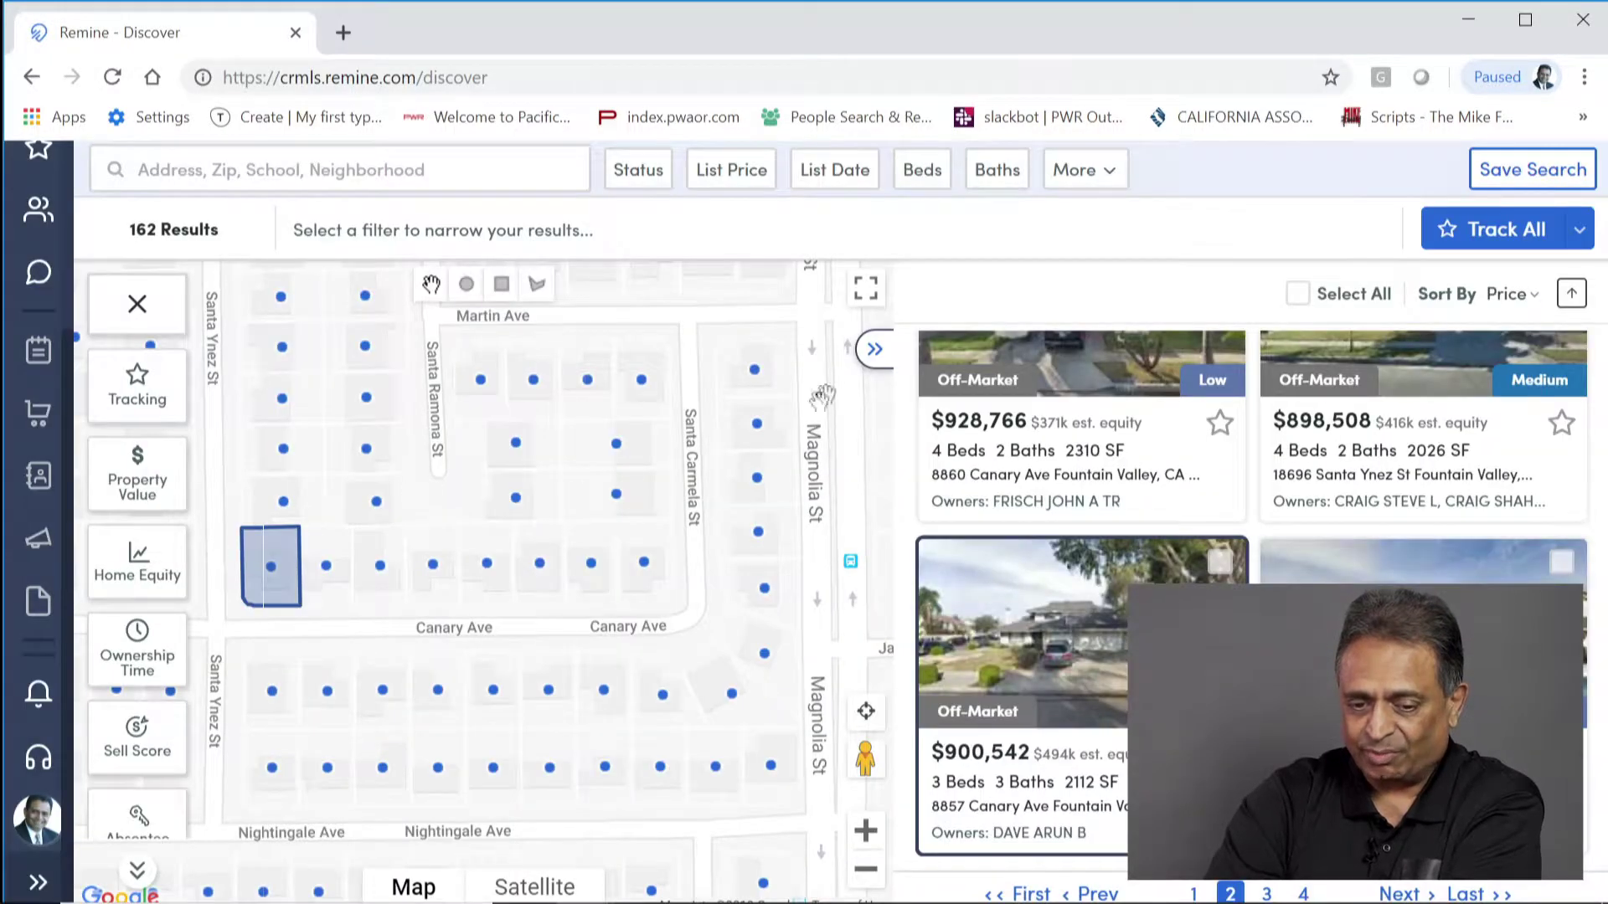
{"action": "left_click", "coordinate": [875, 352]}
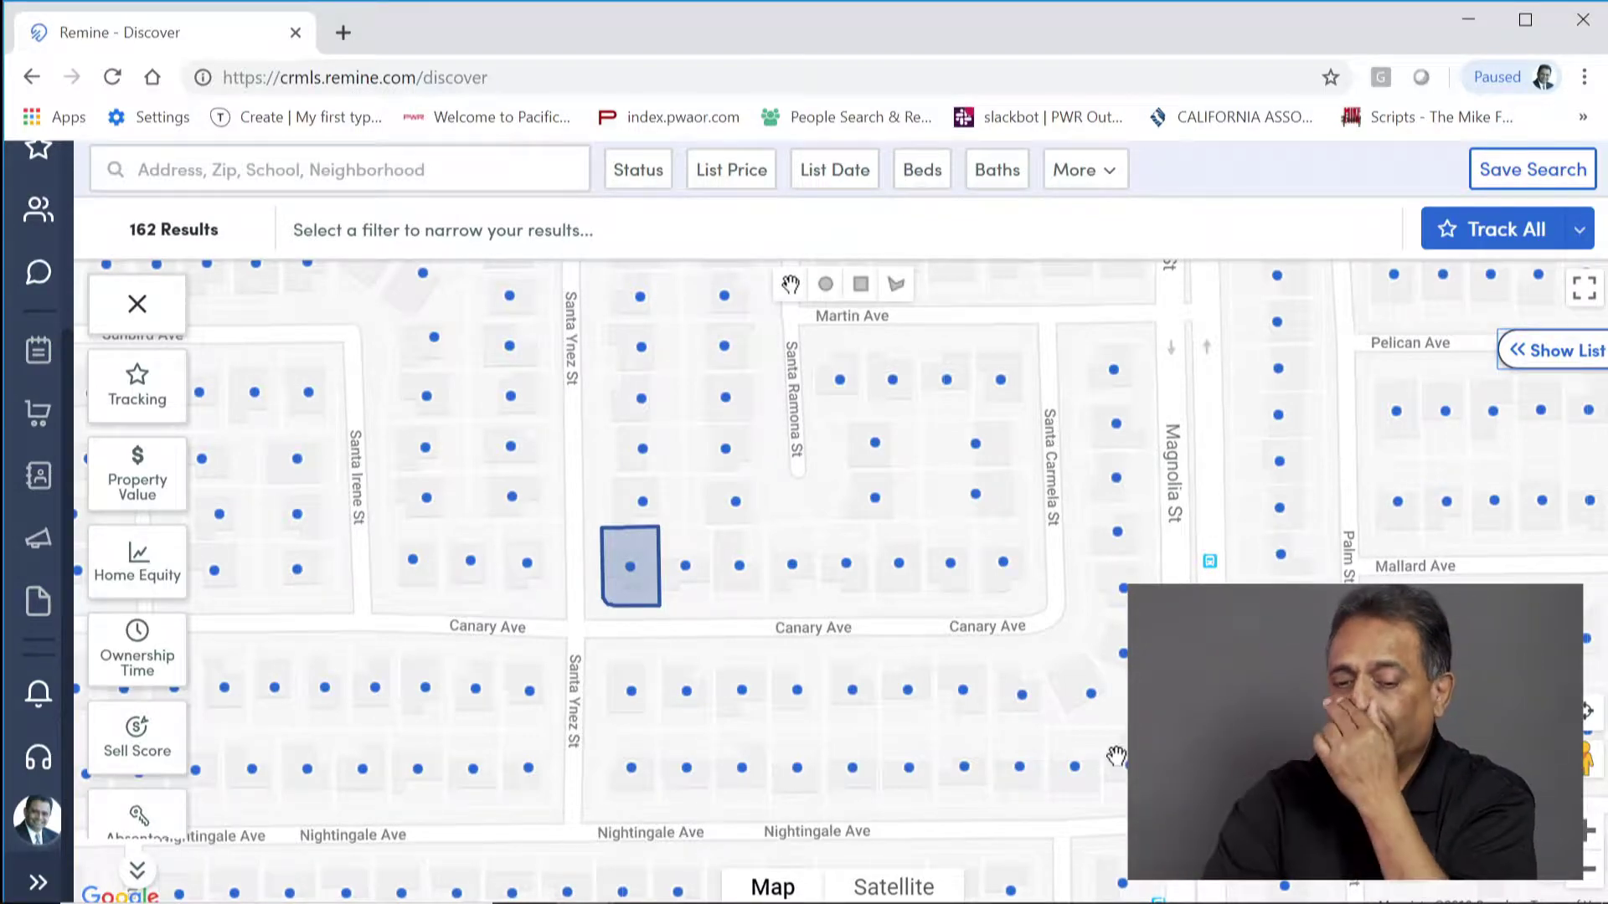
{"action": "scroll", "coordinate": [895, 586], "scroll_direction": "down", "scroll_amount": 1}
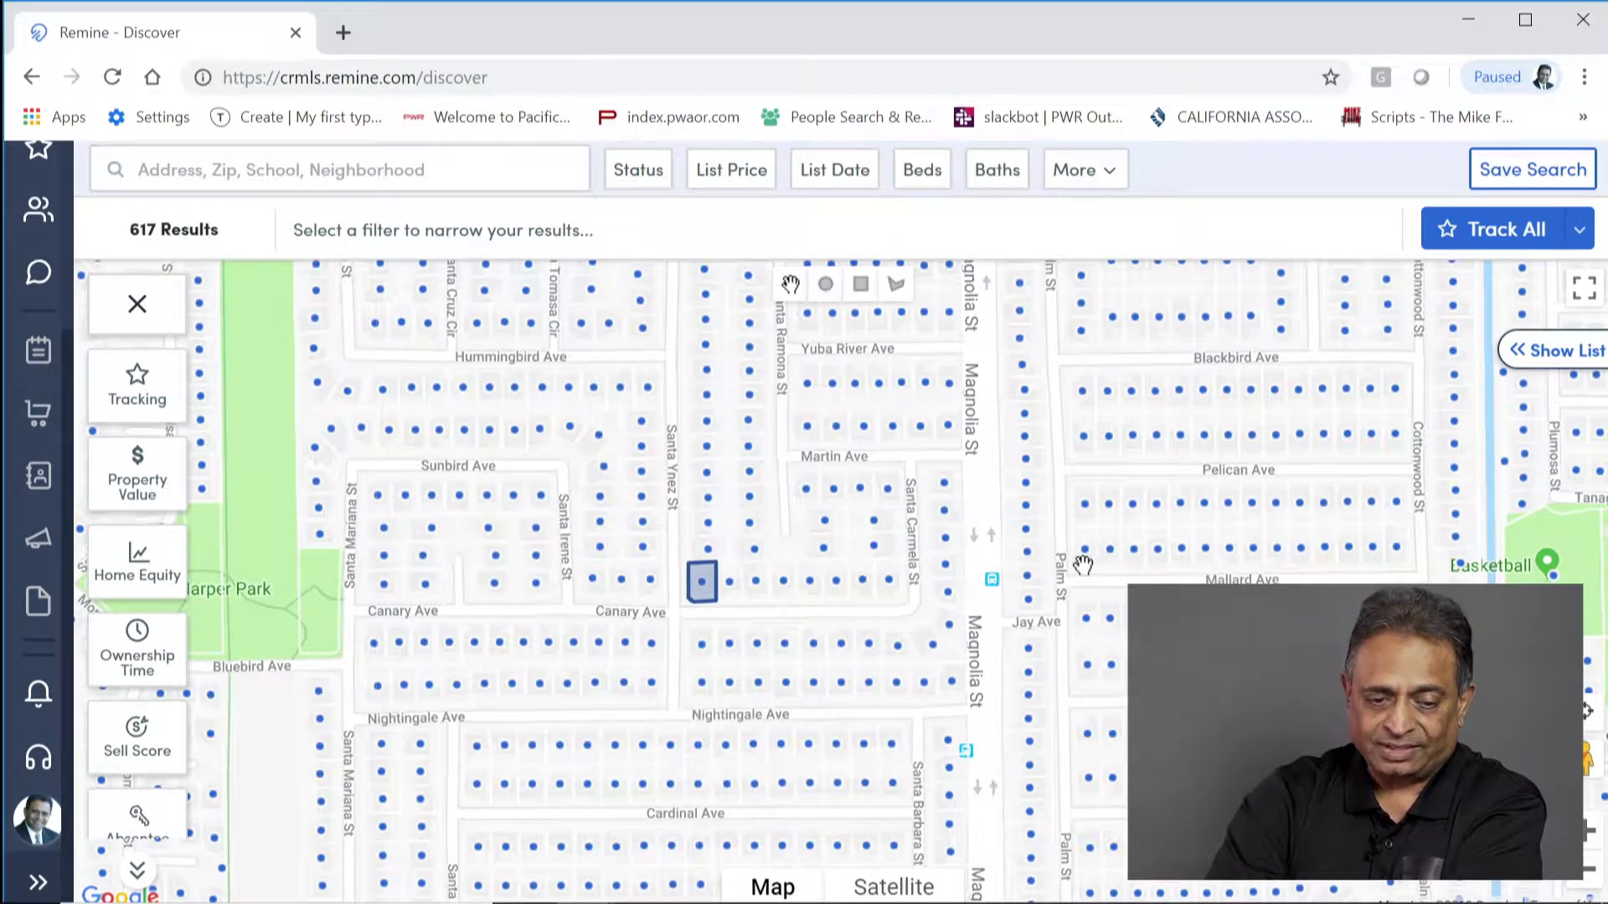
{"action": "left_click", "coordinate": [860, 284]}
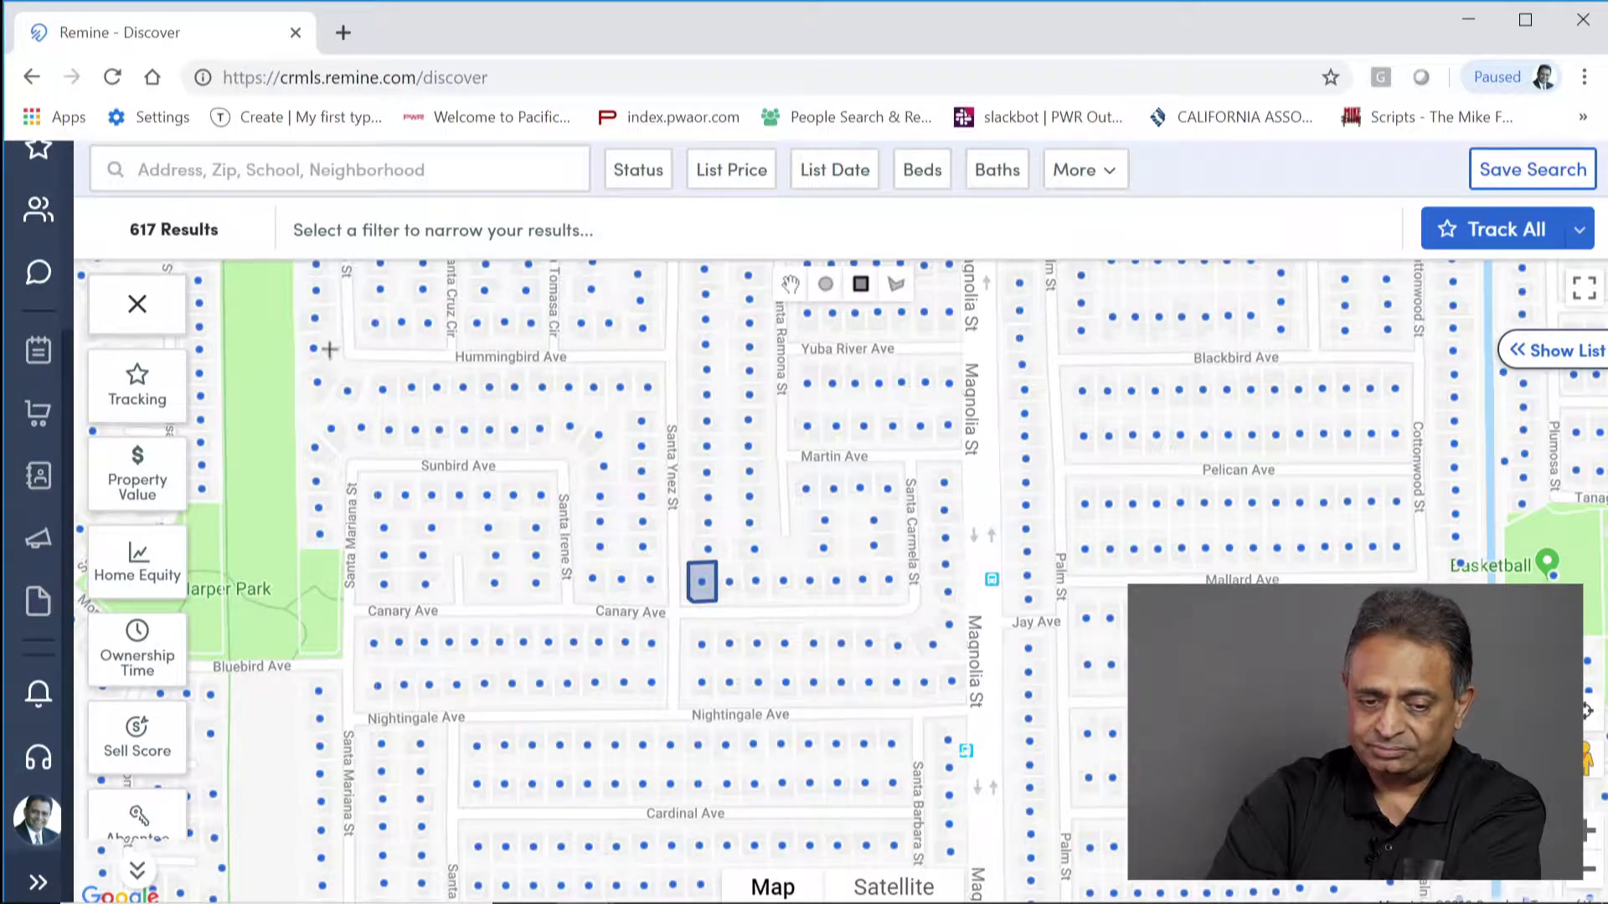
{"action": "left_click_drag", "start_coordinate": [350, 341], "coordinate": [1403, 559]}
{"action": "left_click_drag", "start_coordinate": [1449, 872], "coordinate": [1447, 839]}
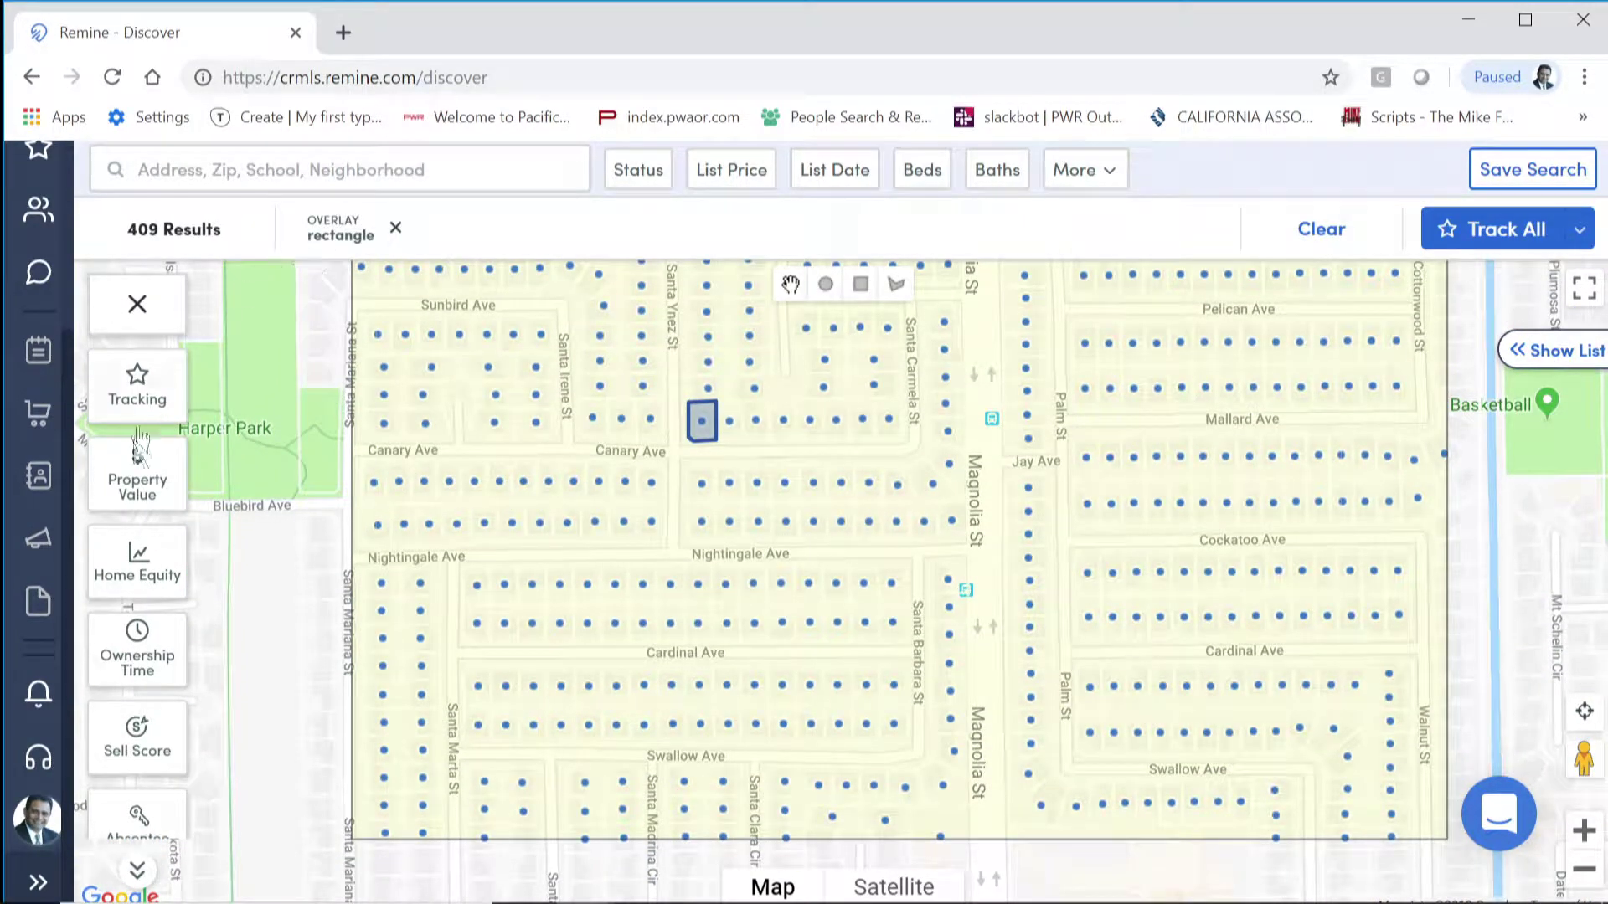
Step: Filter the rectangle search to 20 Years+ ownership and High sell score
{"action": "left_click", "coordinate": [143, 658]}
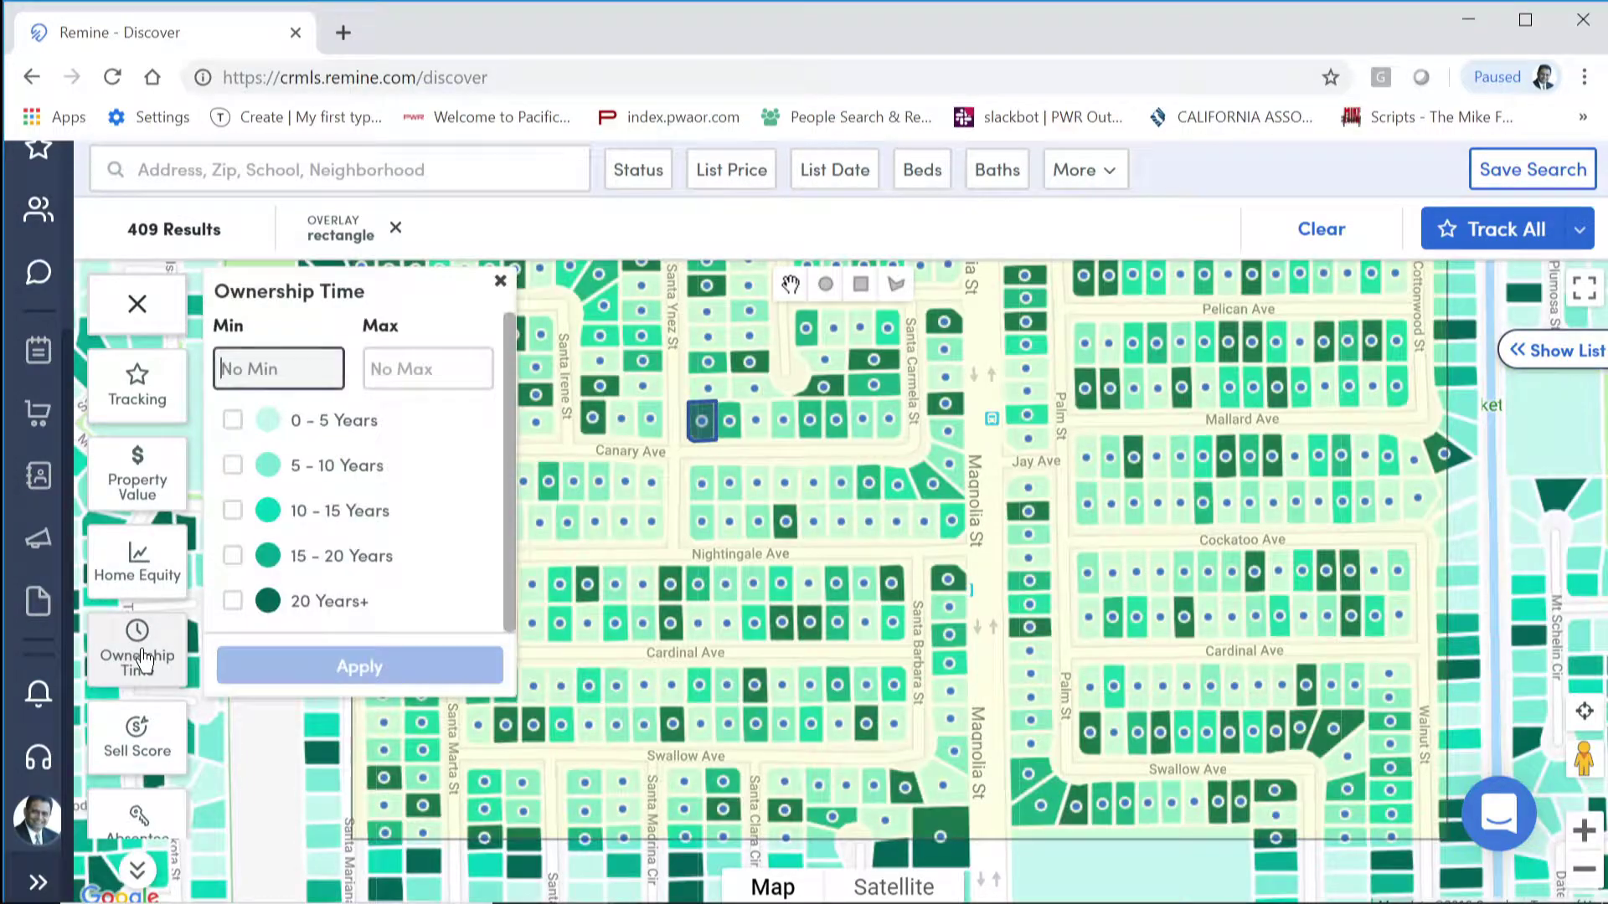
{"action": "left_click", "coordinate": [381, 605]}
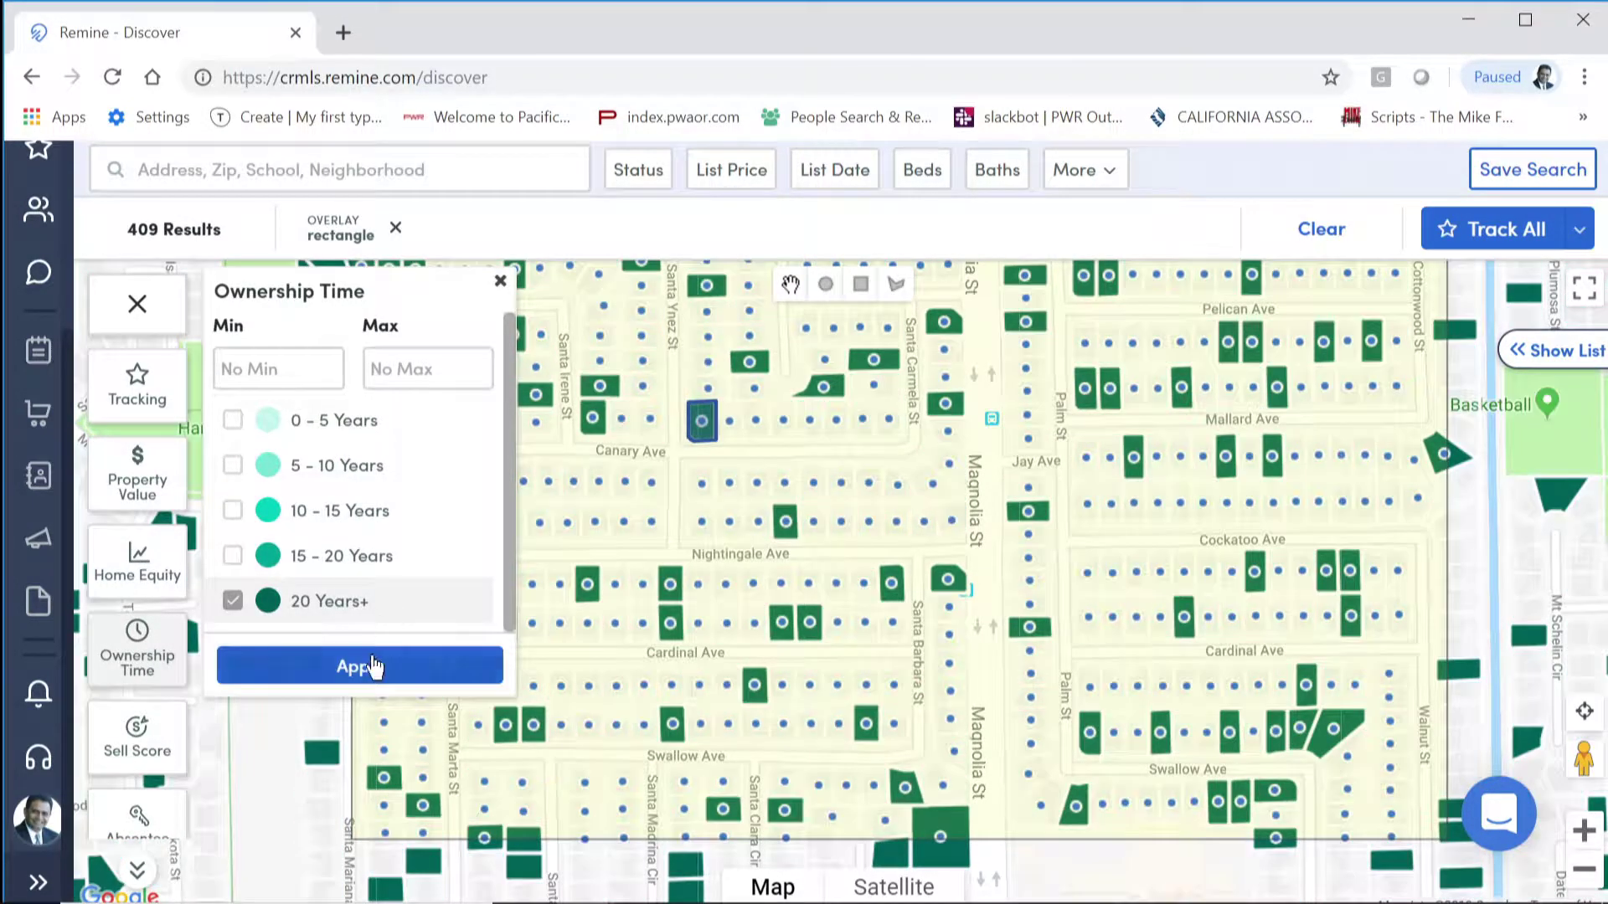
{"action": "left_click", "coordinate": [374, 668]}
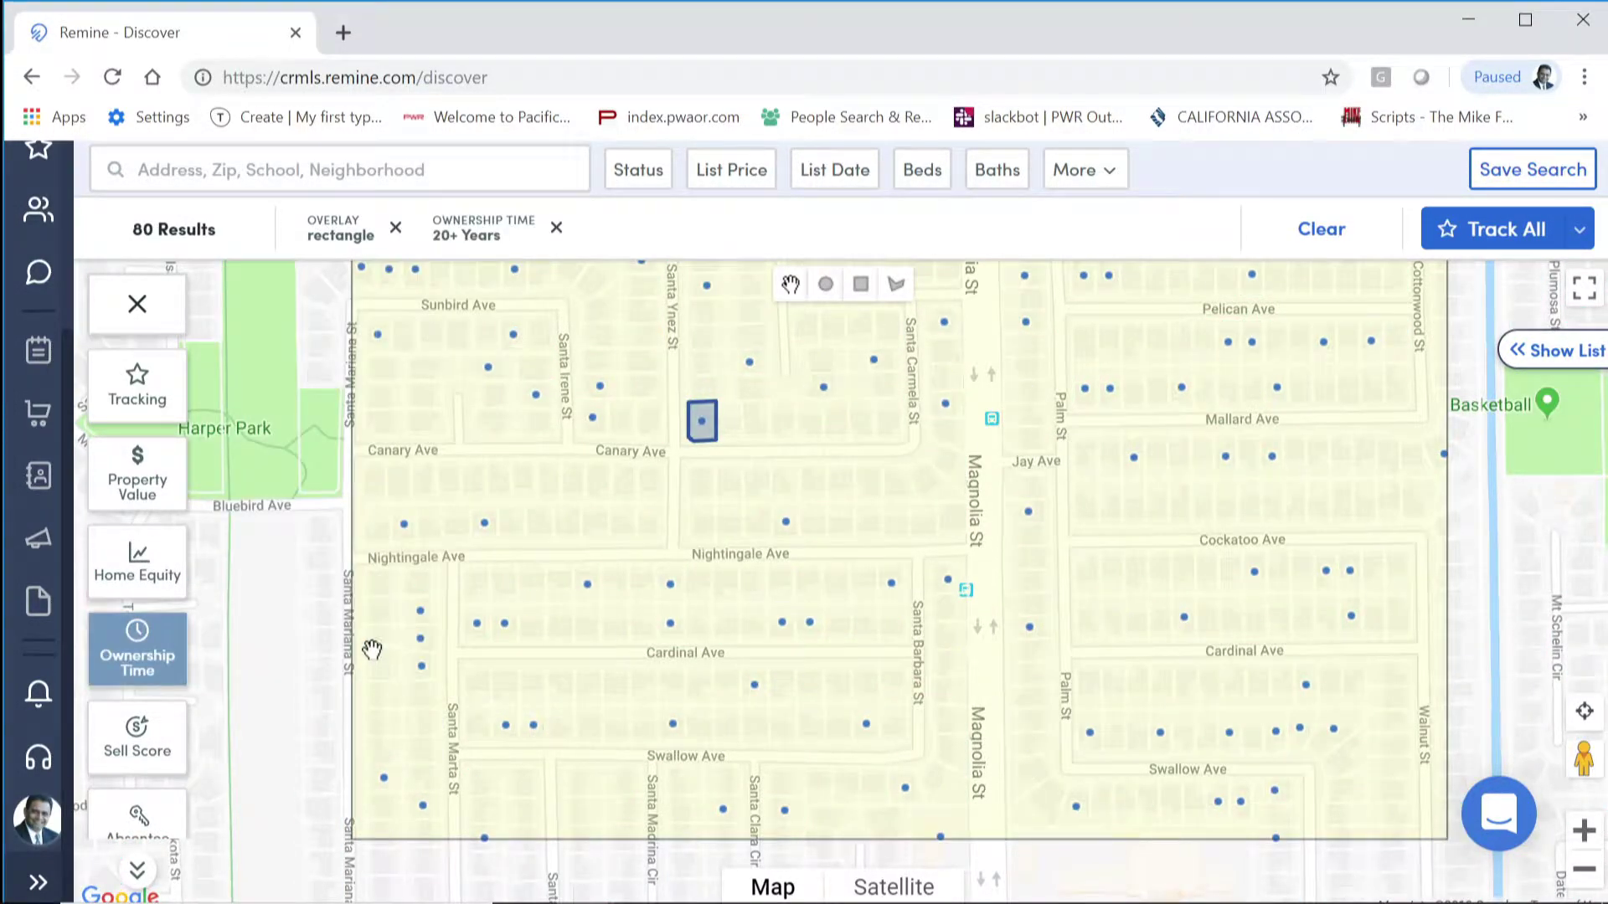
{"action": "left_click", "coordinate": [142, 739]}
{"action": "left_click", "coordinate": [329, 427]}
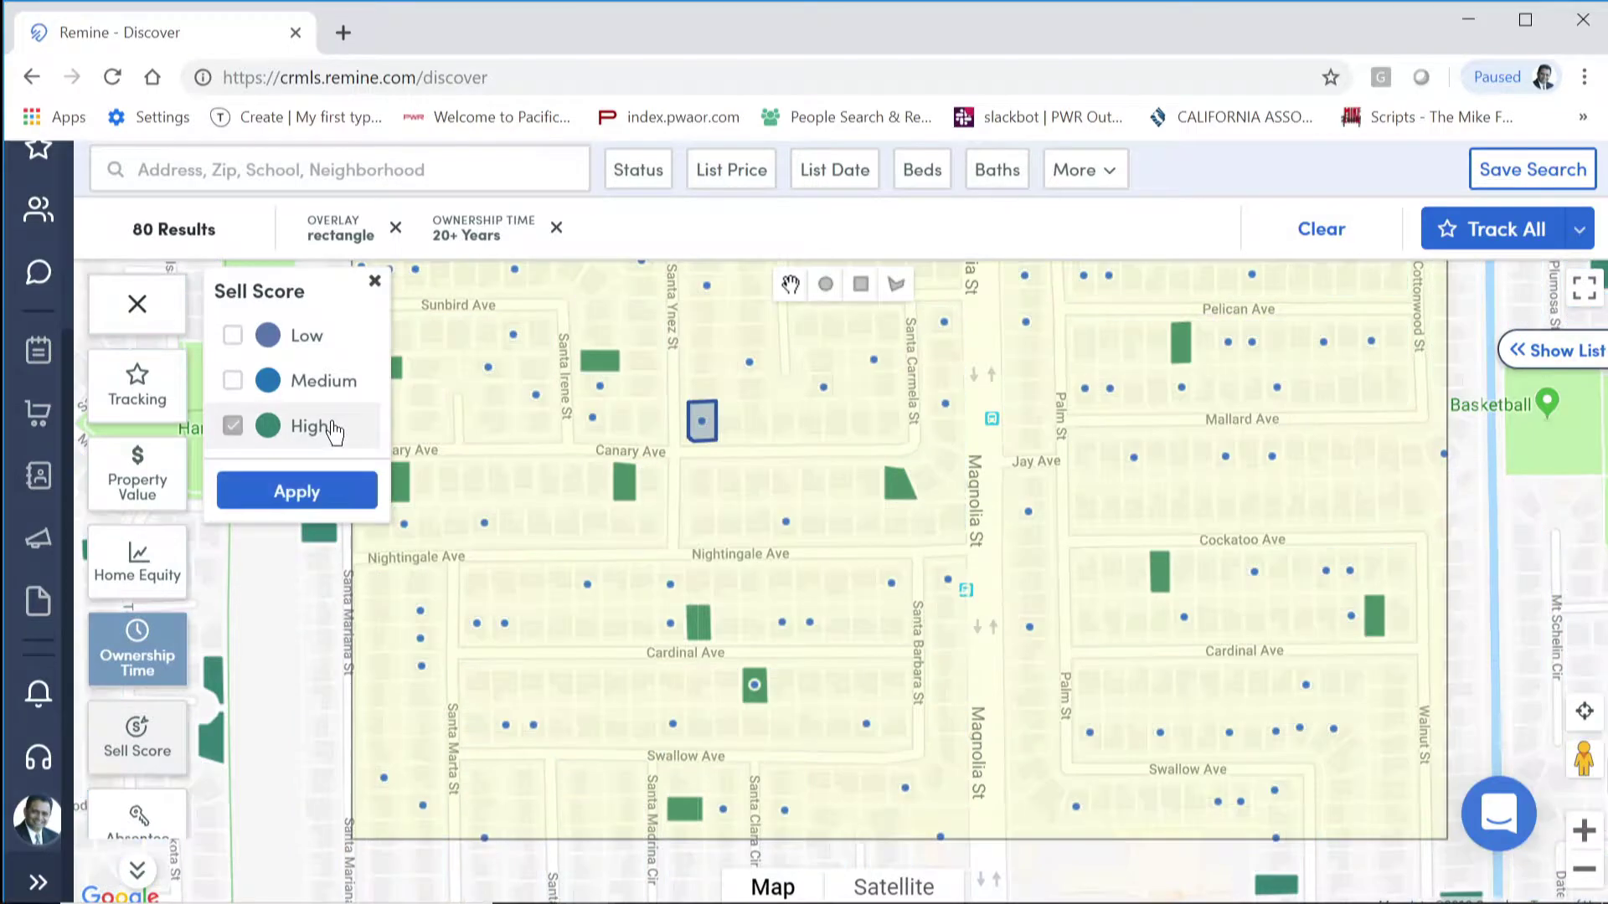
{"action": "left_click", "coordinate": [303, 497]}
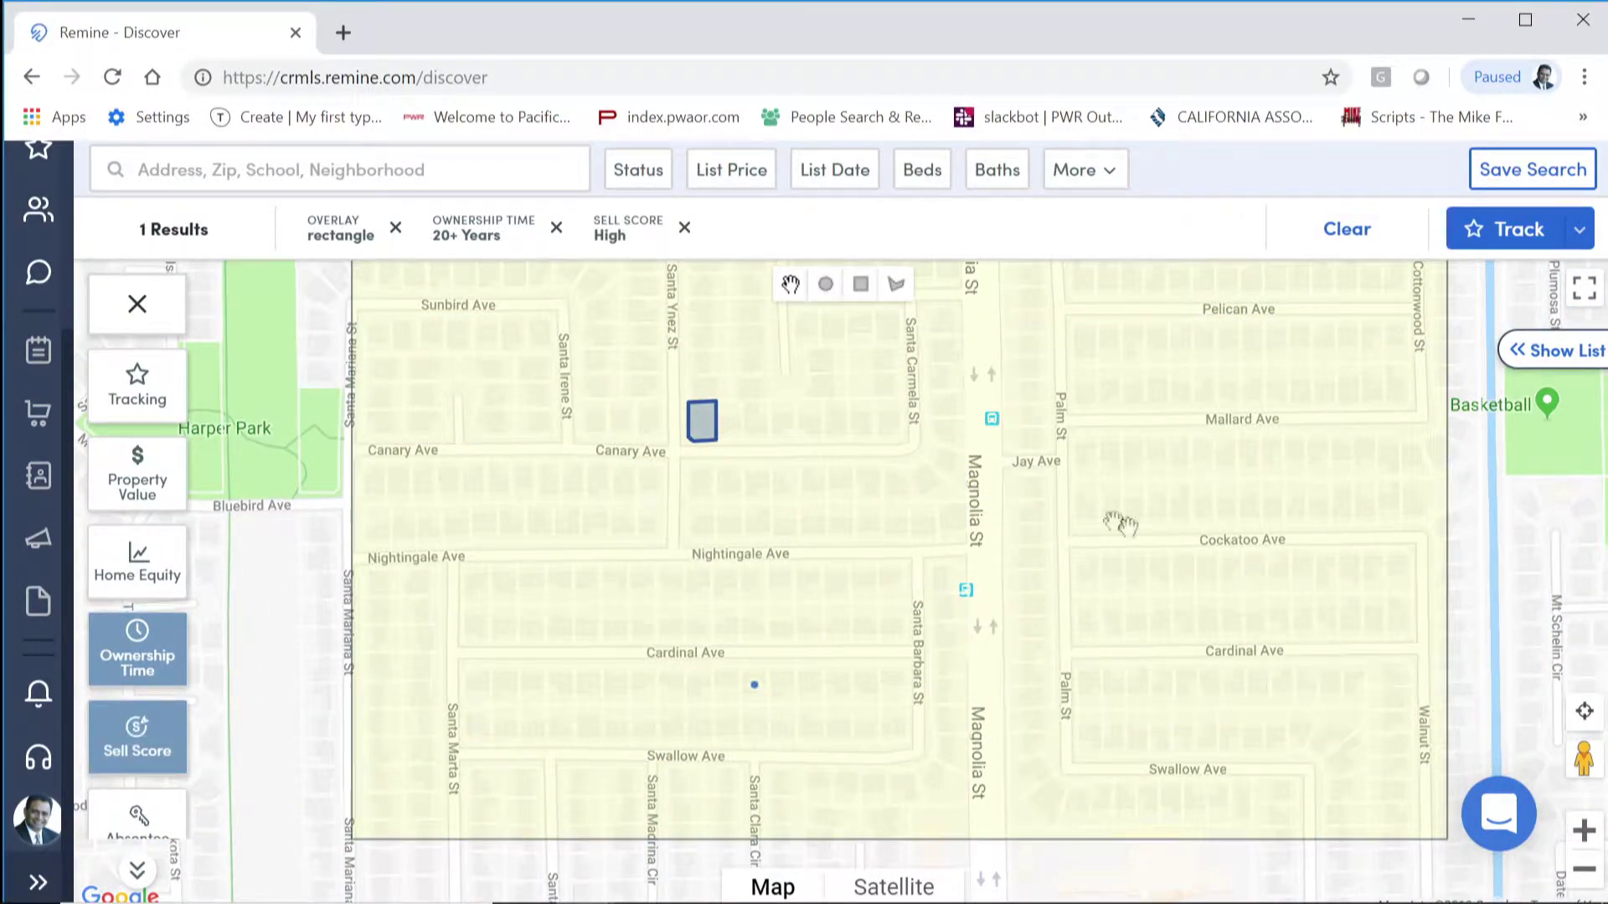
{"action": "mouse_move", "coordinate": [1113, 539]}
{"action": "left_mouse_down"}
{"action": "mouse_move", "coordinate": [1134, 645]}
{"action": "mouse_move", "coordinate": [1119, 533]}
{"action": "left_mouse_up"}
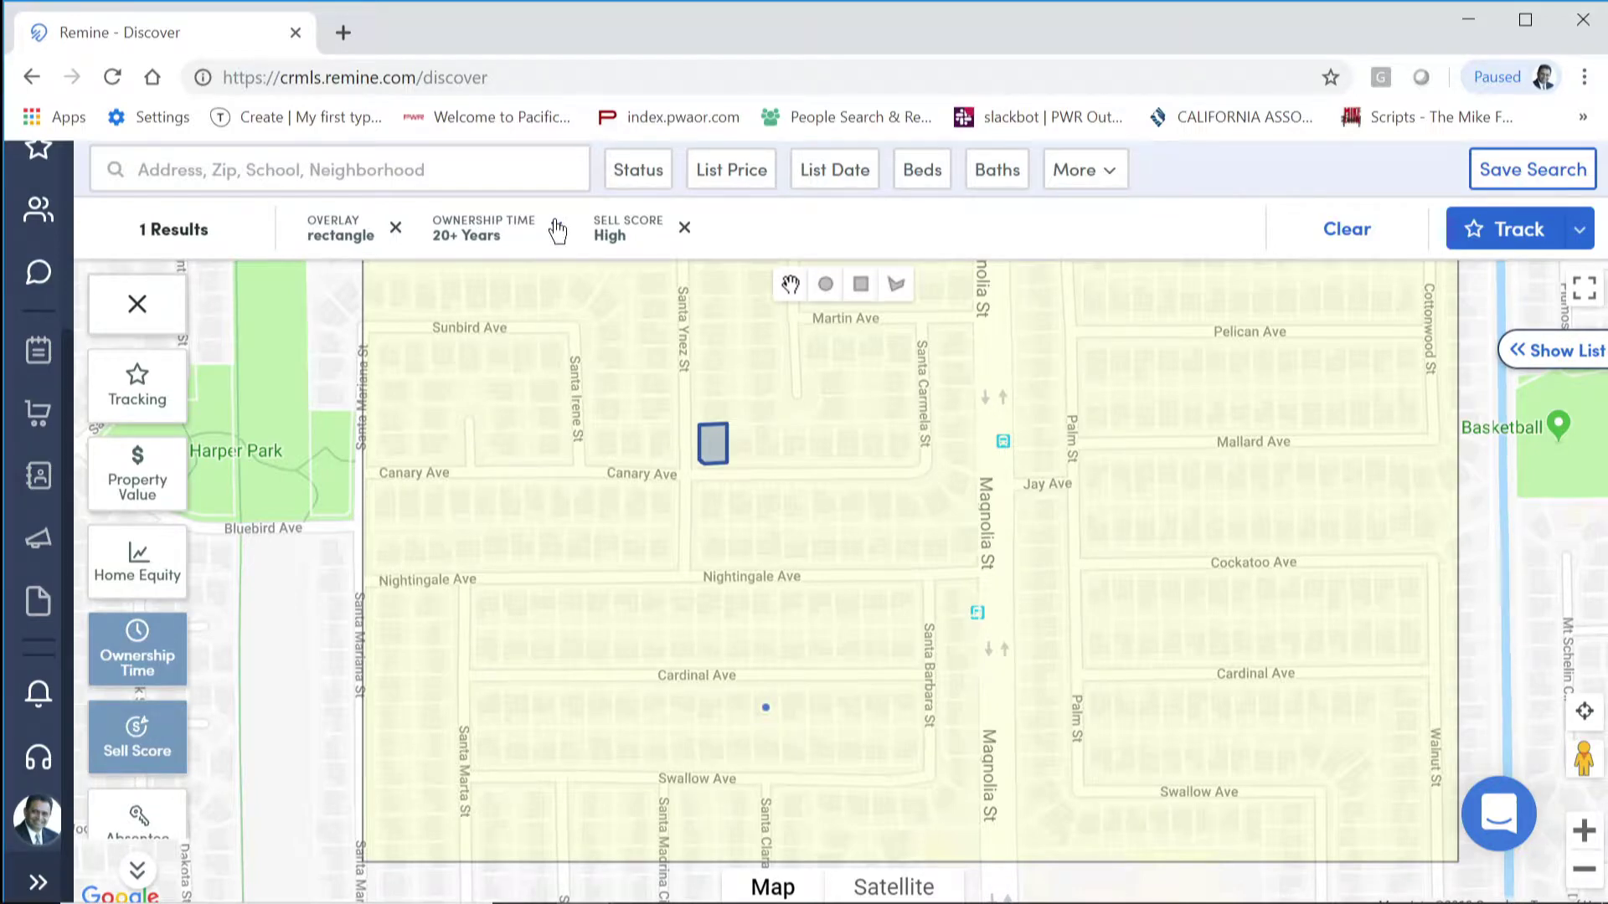
Step: Replace the ownership filter with a minimum of 5 years owned
{"action": "left_click", "coordinate": [558, 227]}
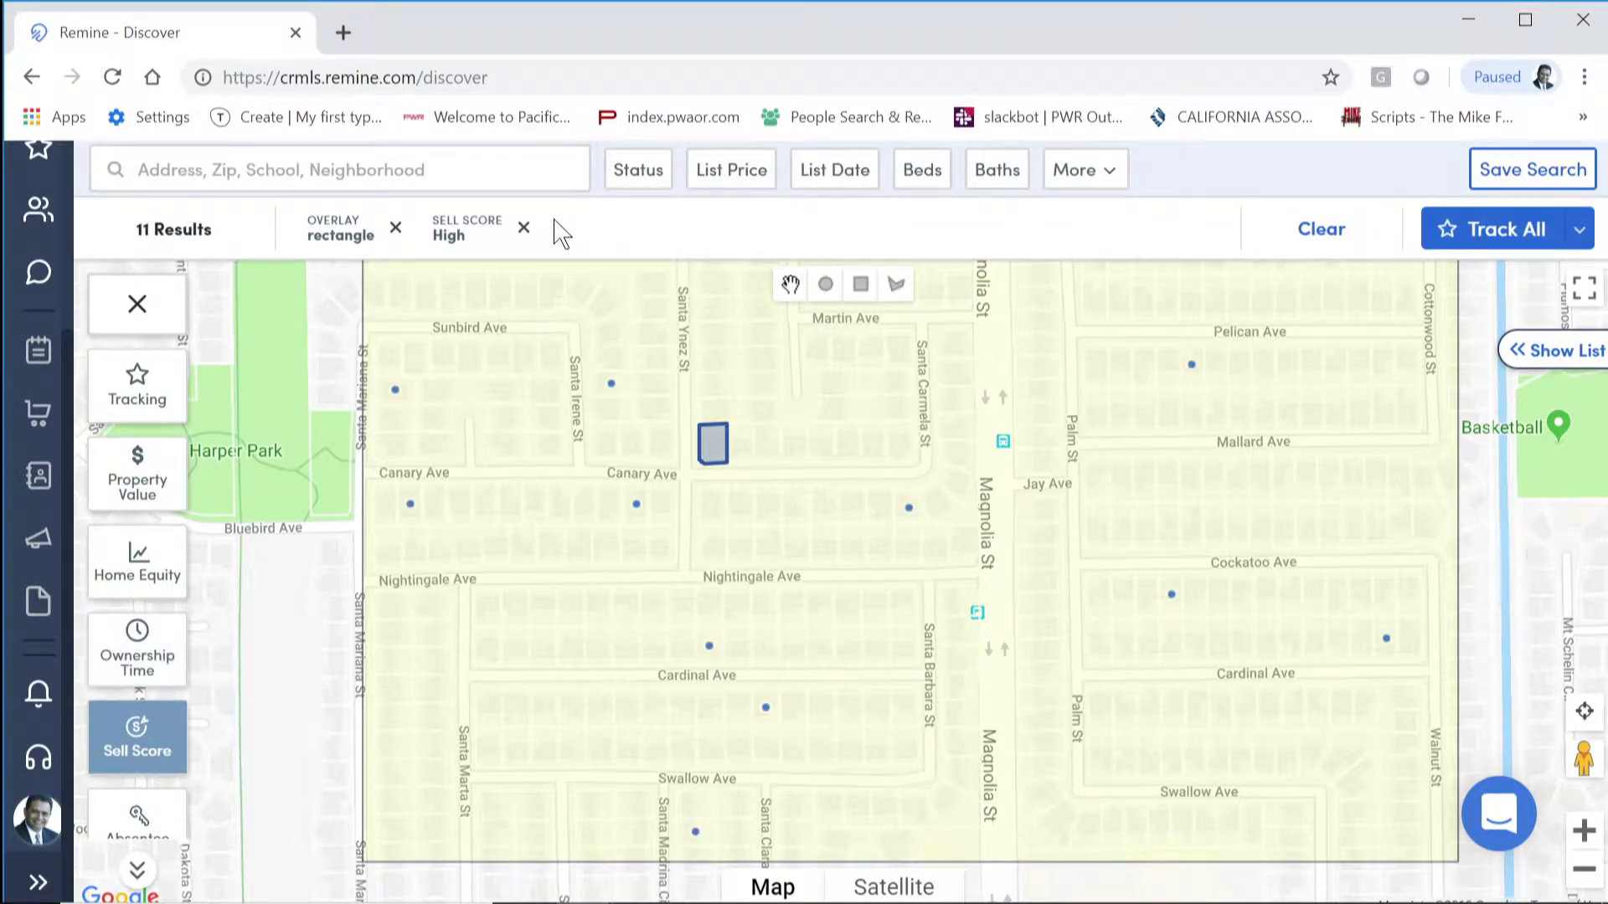
{"action": "left_click", "coordinate": [130, 653]}
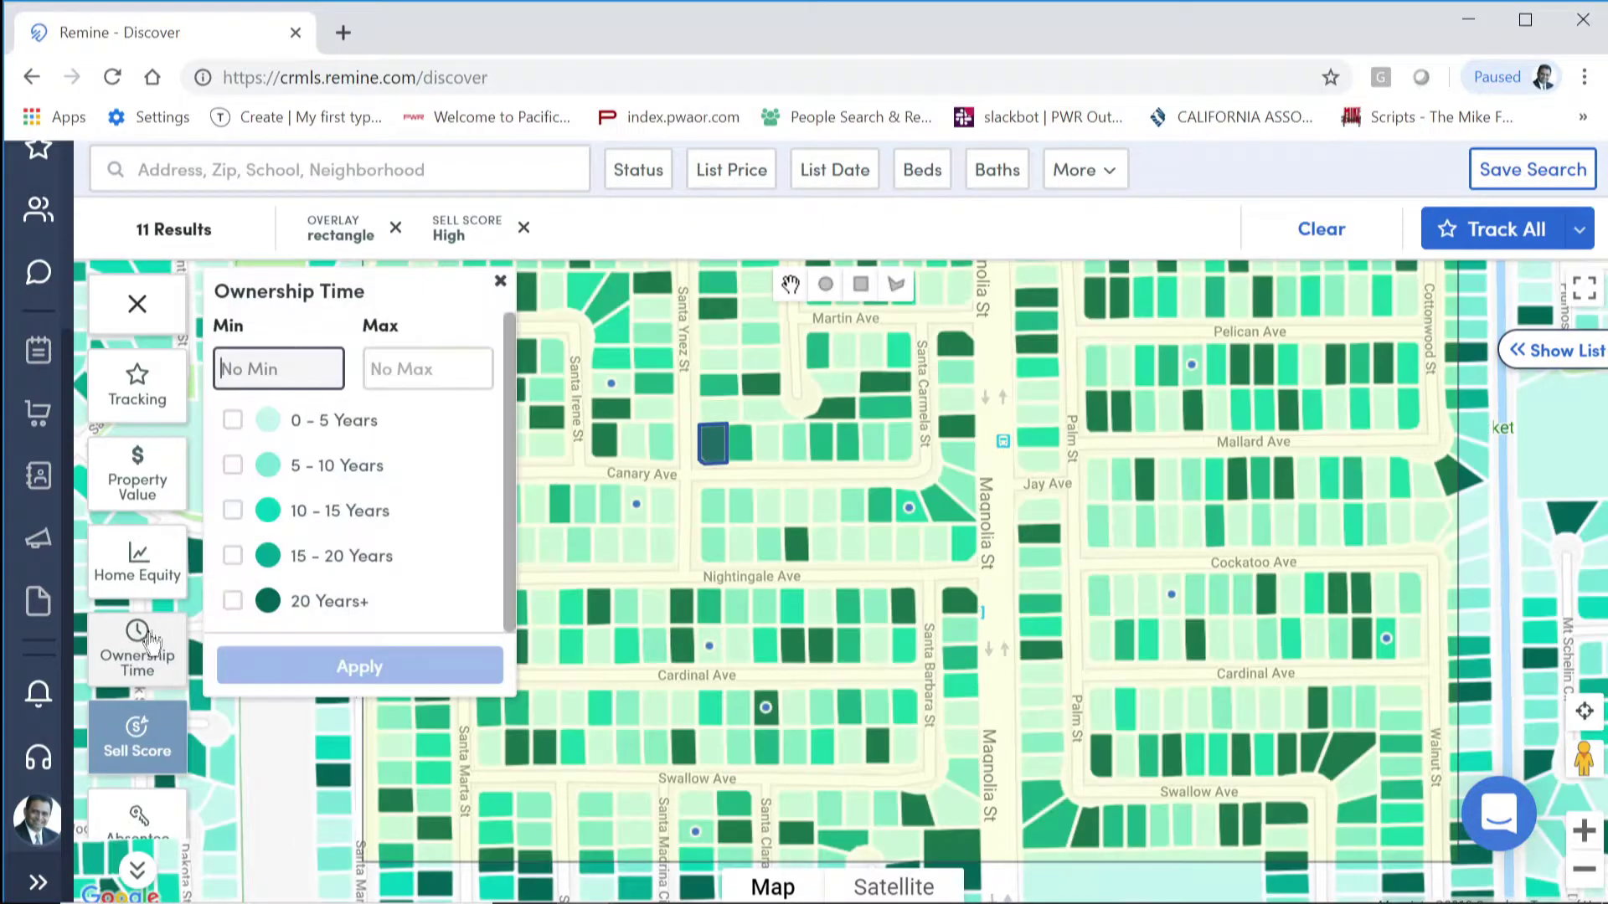
{"action": "left_click", "coordinate": [303, 374]}
{"action": "type", "text": "5"}
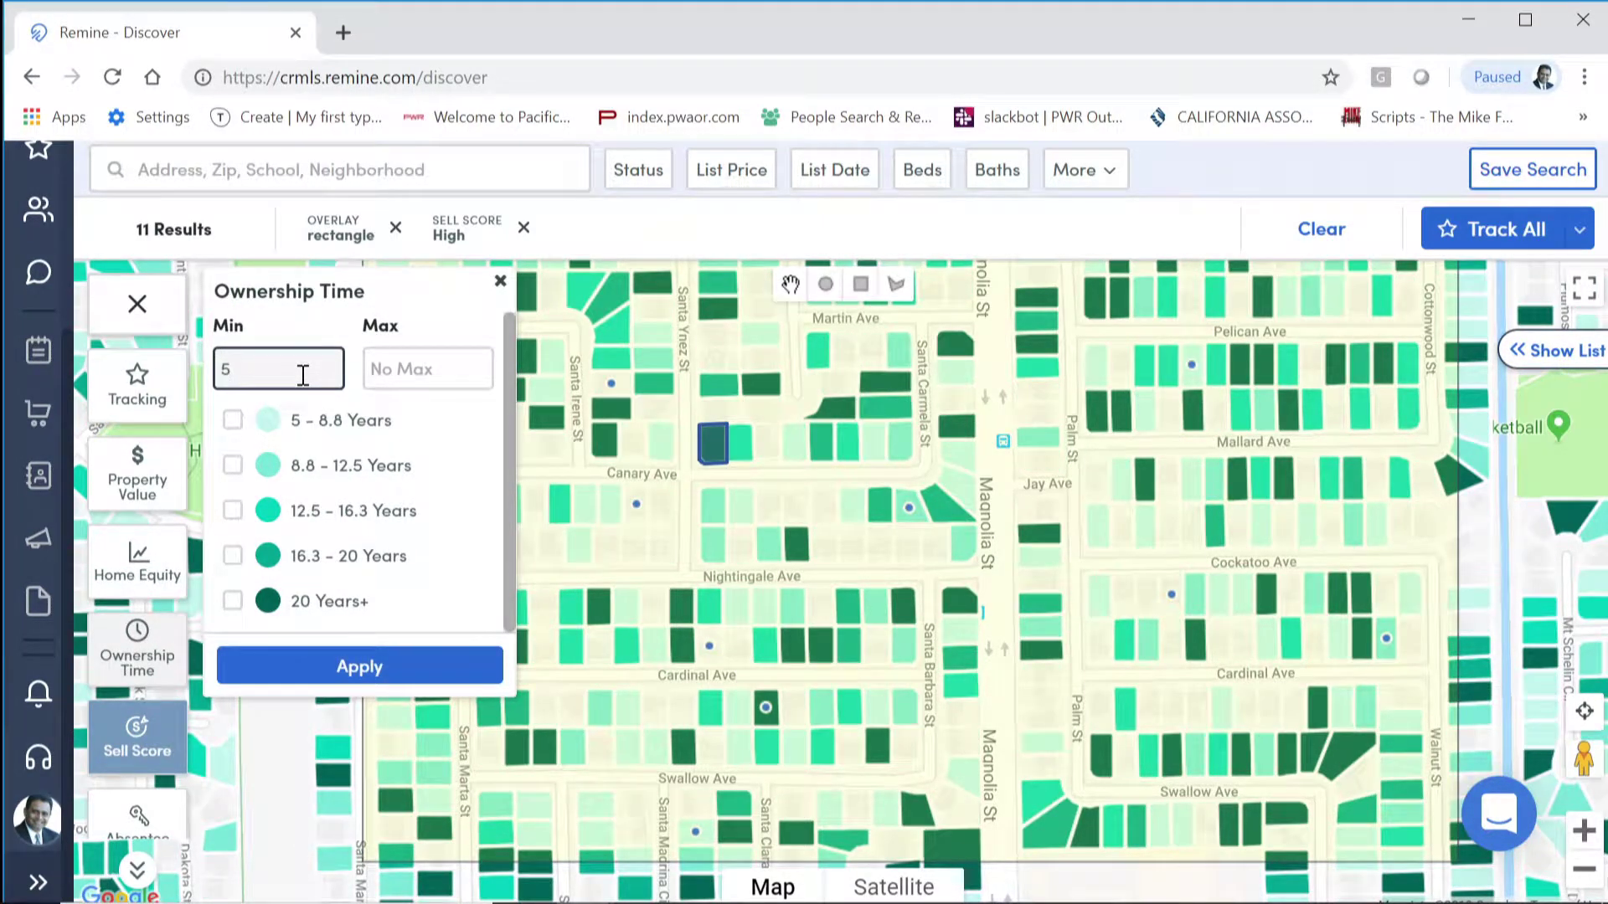
{"action": "left_click", "coordinate": [360, 665]}
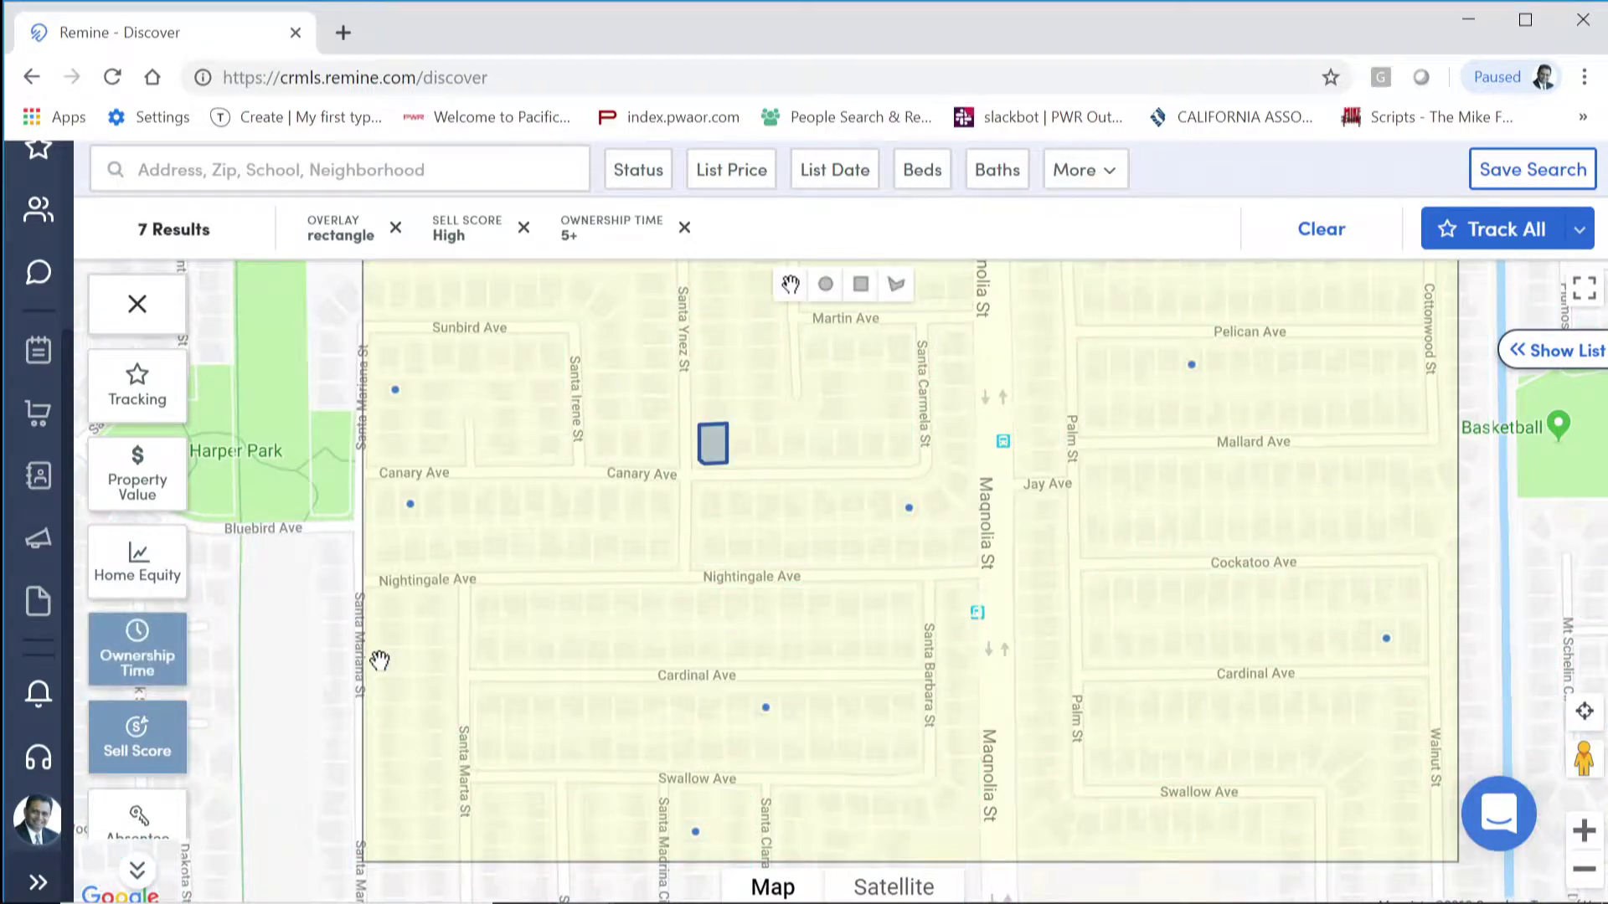
{"action": "left_click_drag", "start_coordinate": [560, 531], "coordinate": [611, 650]}
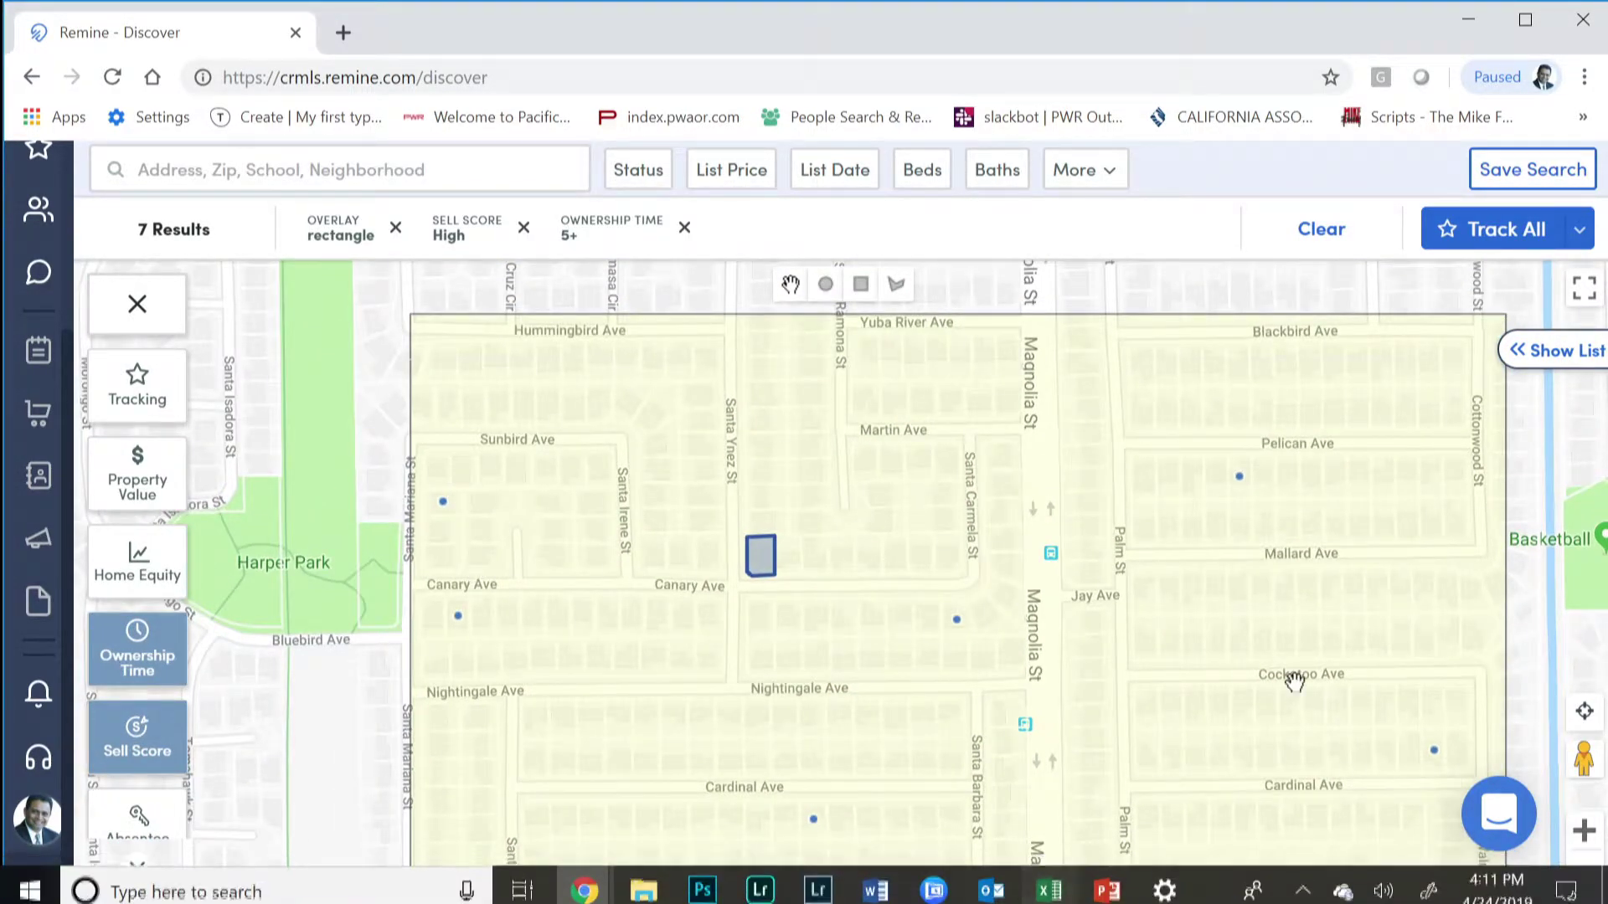
{"action": "left_click_drag", "start_coordinate": [1242, 674], "coordinate": [1224, 591]}
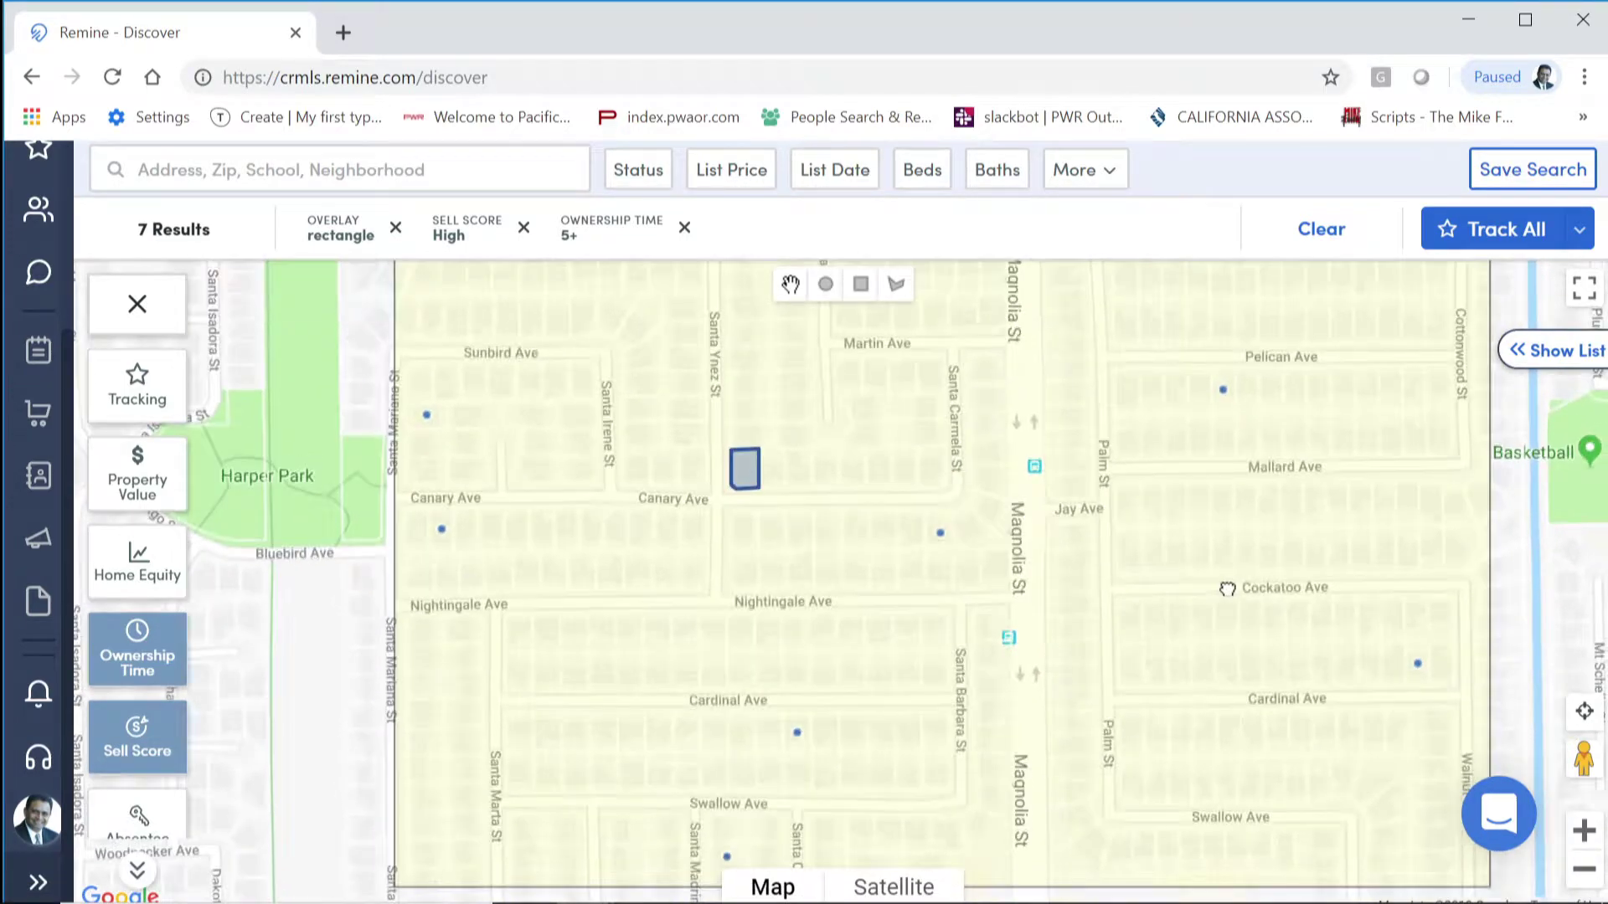
Step: Add all 7 filtered homes to Track
{"action": "left_click", "coordinate": [1446, 226]}
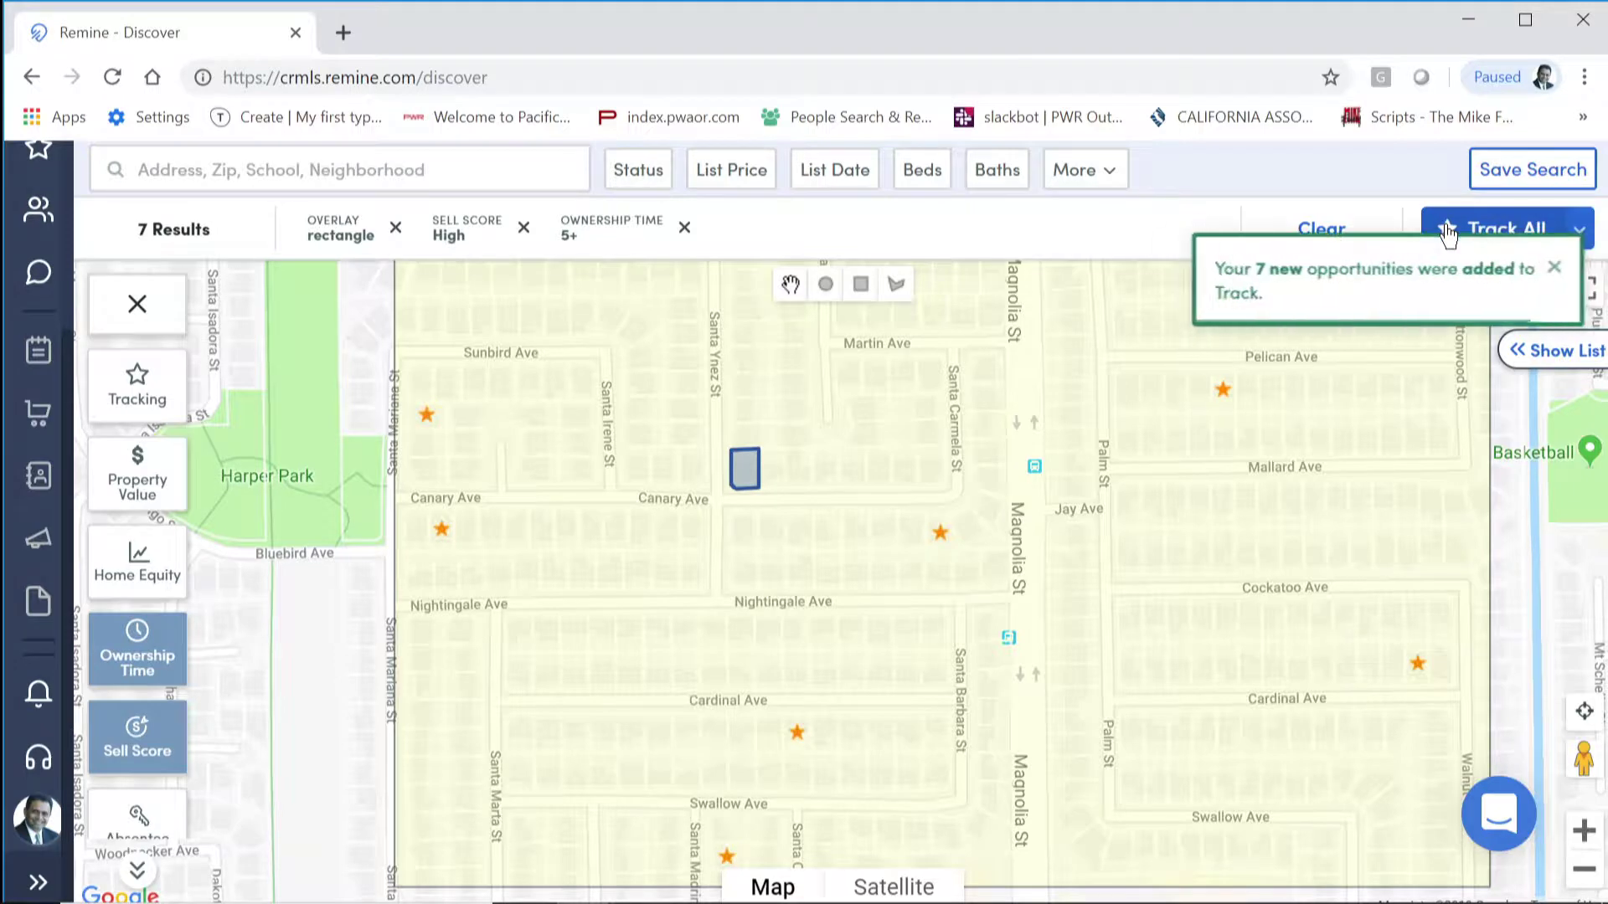
{"action": "left_click", "coordinate": [1560, 268]}
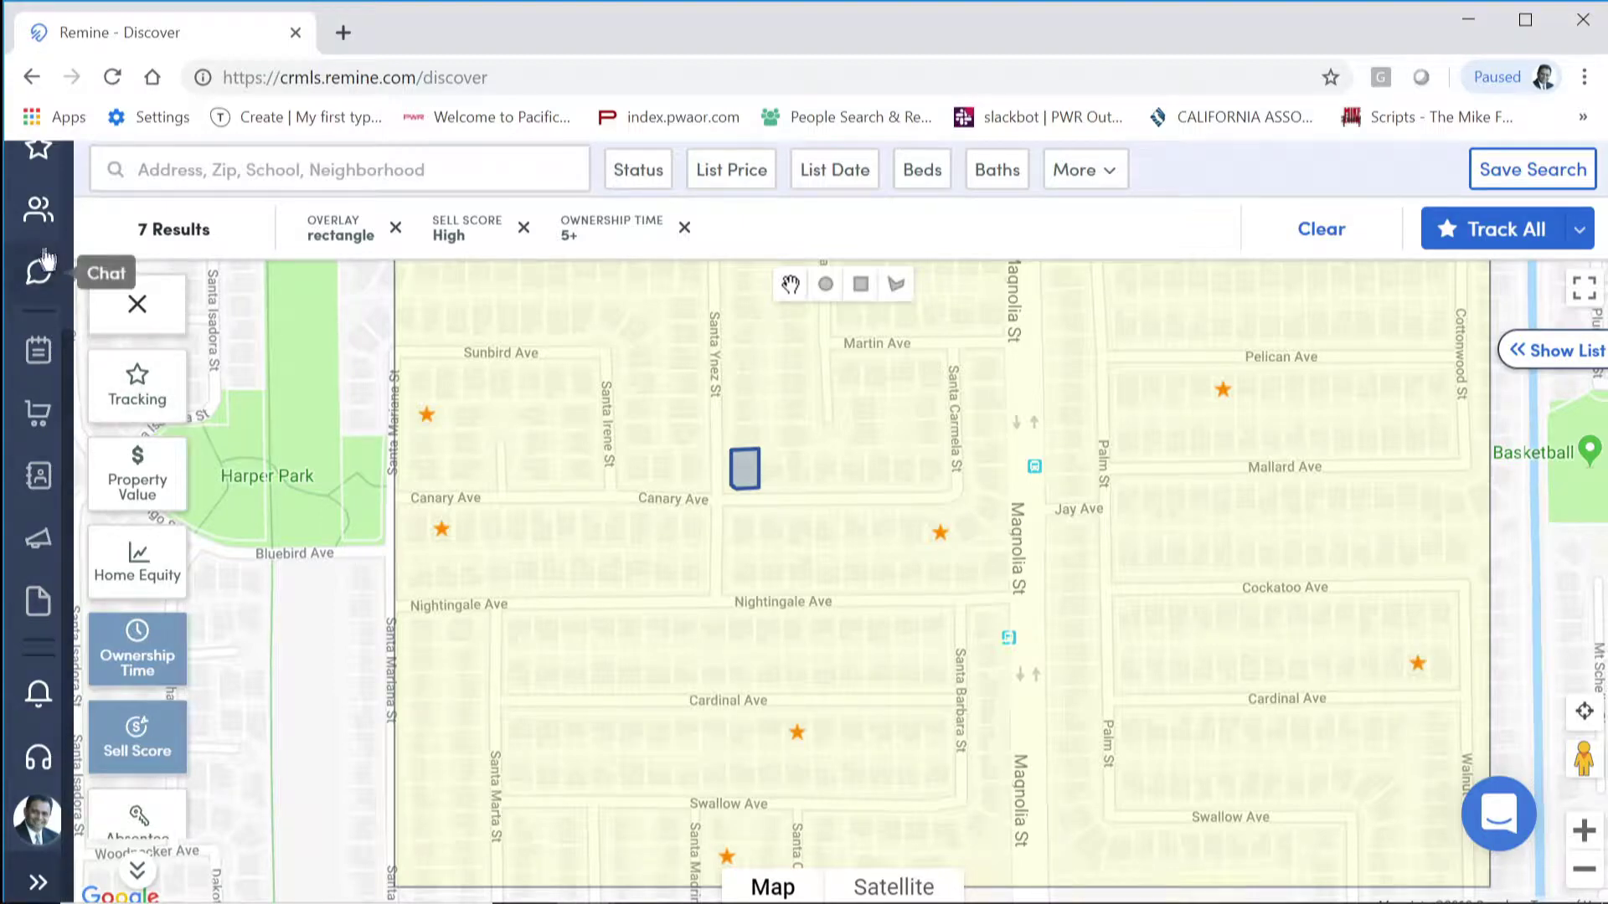
{"action": "scroll", "coordinate": [38, 267], "scroll_direction": "up", "scroll_amount": 3}
Step: Select all 7 homes in the Track list and preview the CSV export without exporting
{"action": "left_click", "coordinate": [38, 393]}
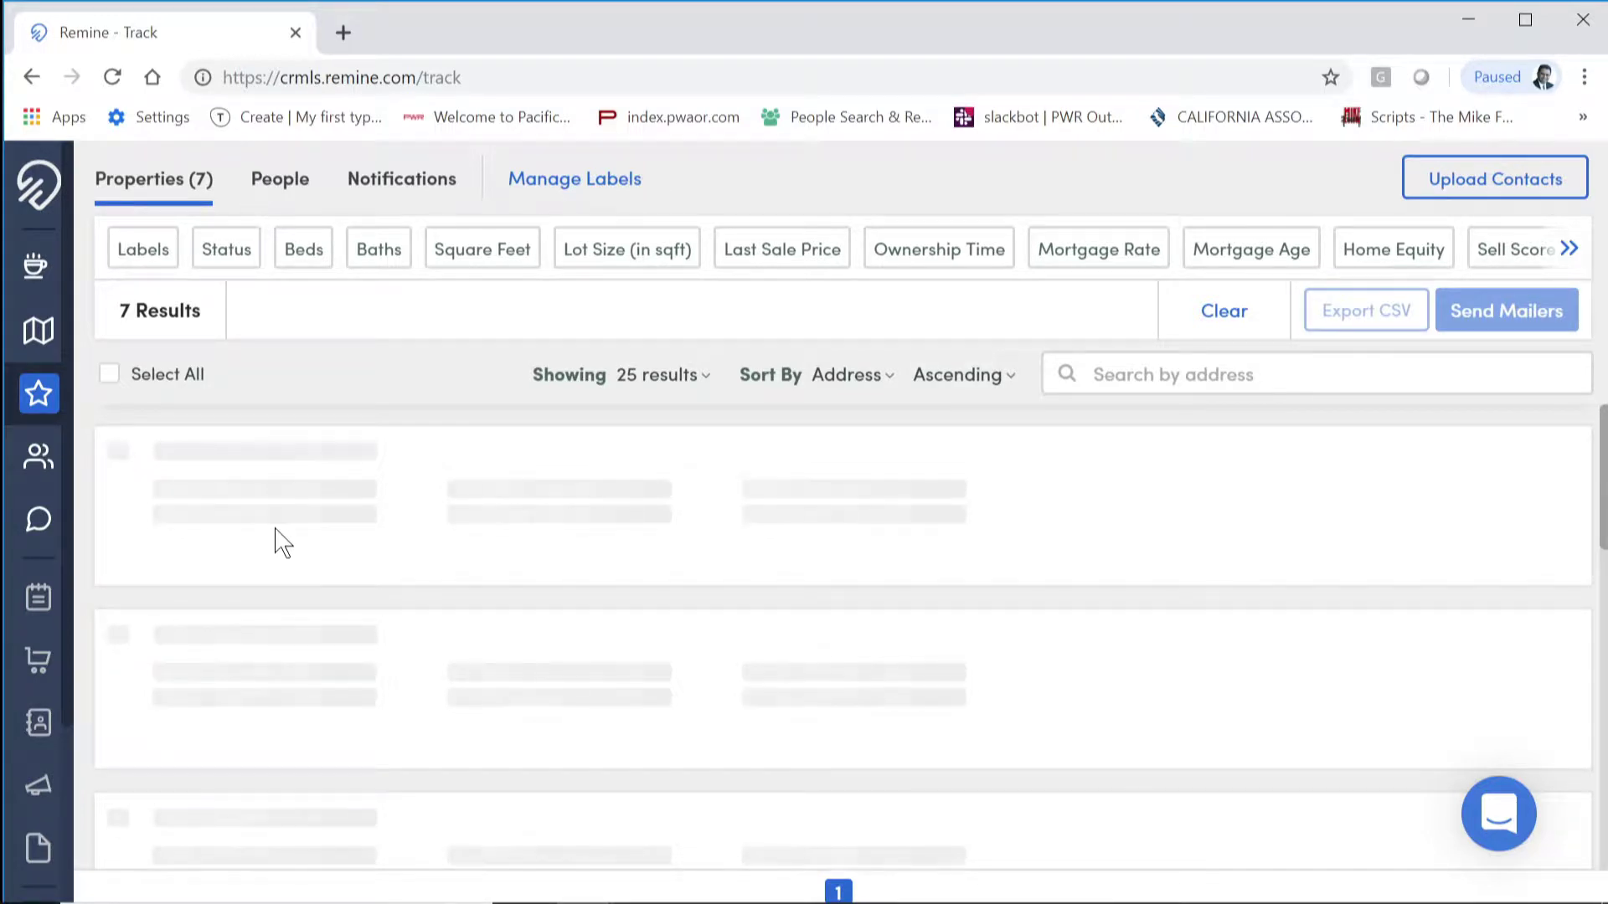
{"action": "left_click", "coordinate": [109, 378]}
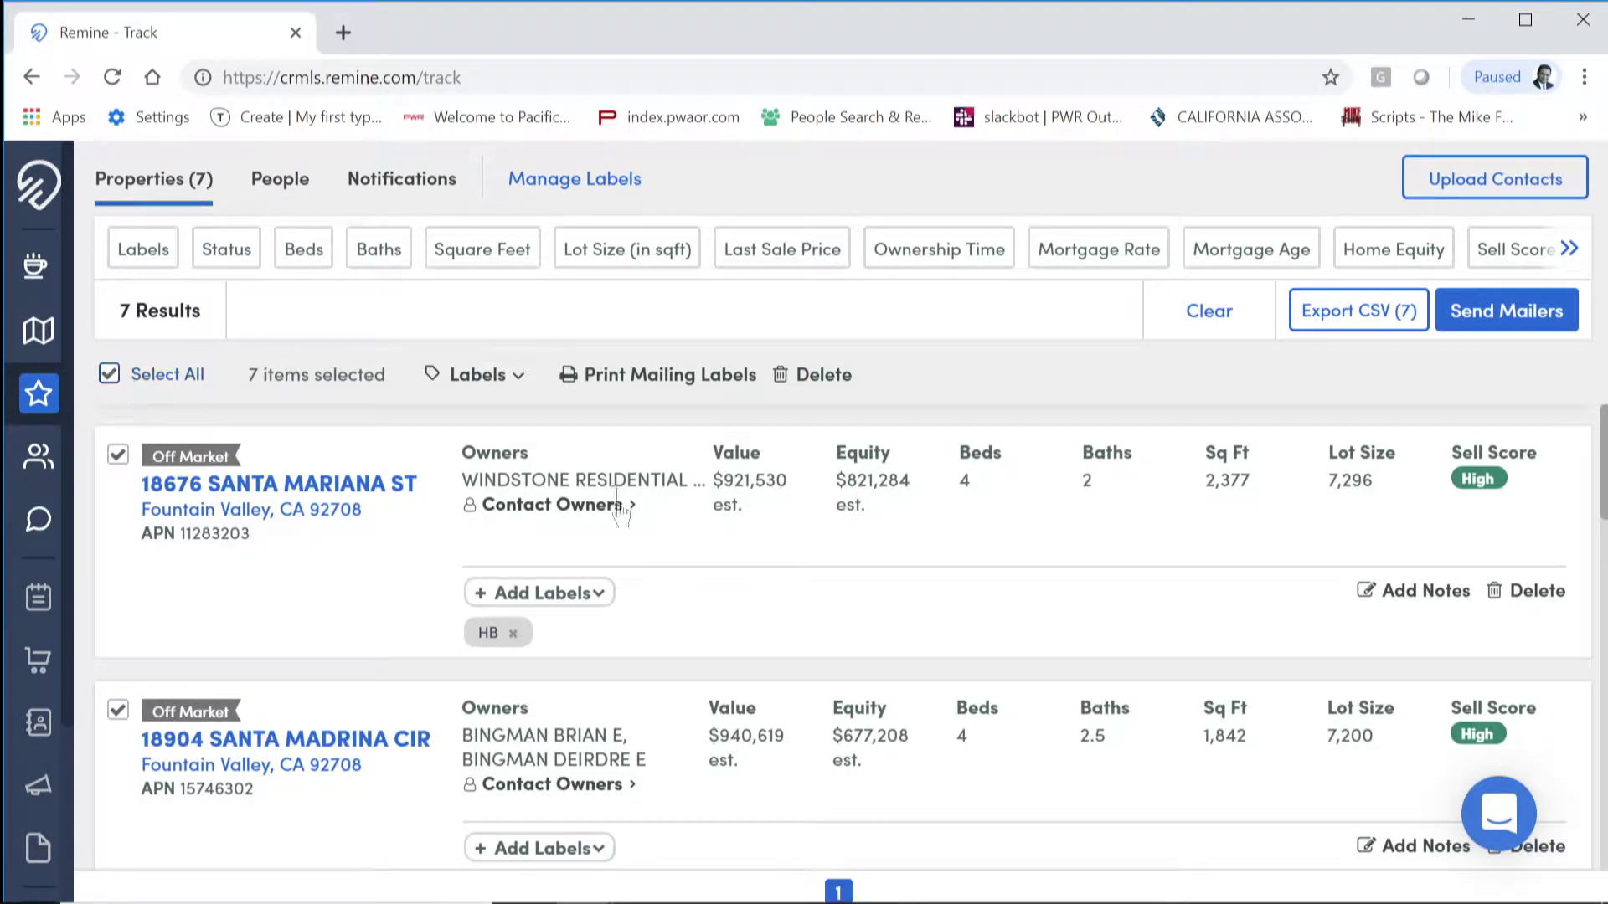
{"action": "left_click", "coordinate": [1381, 312]}
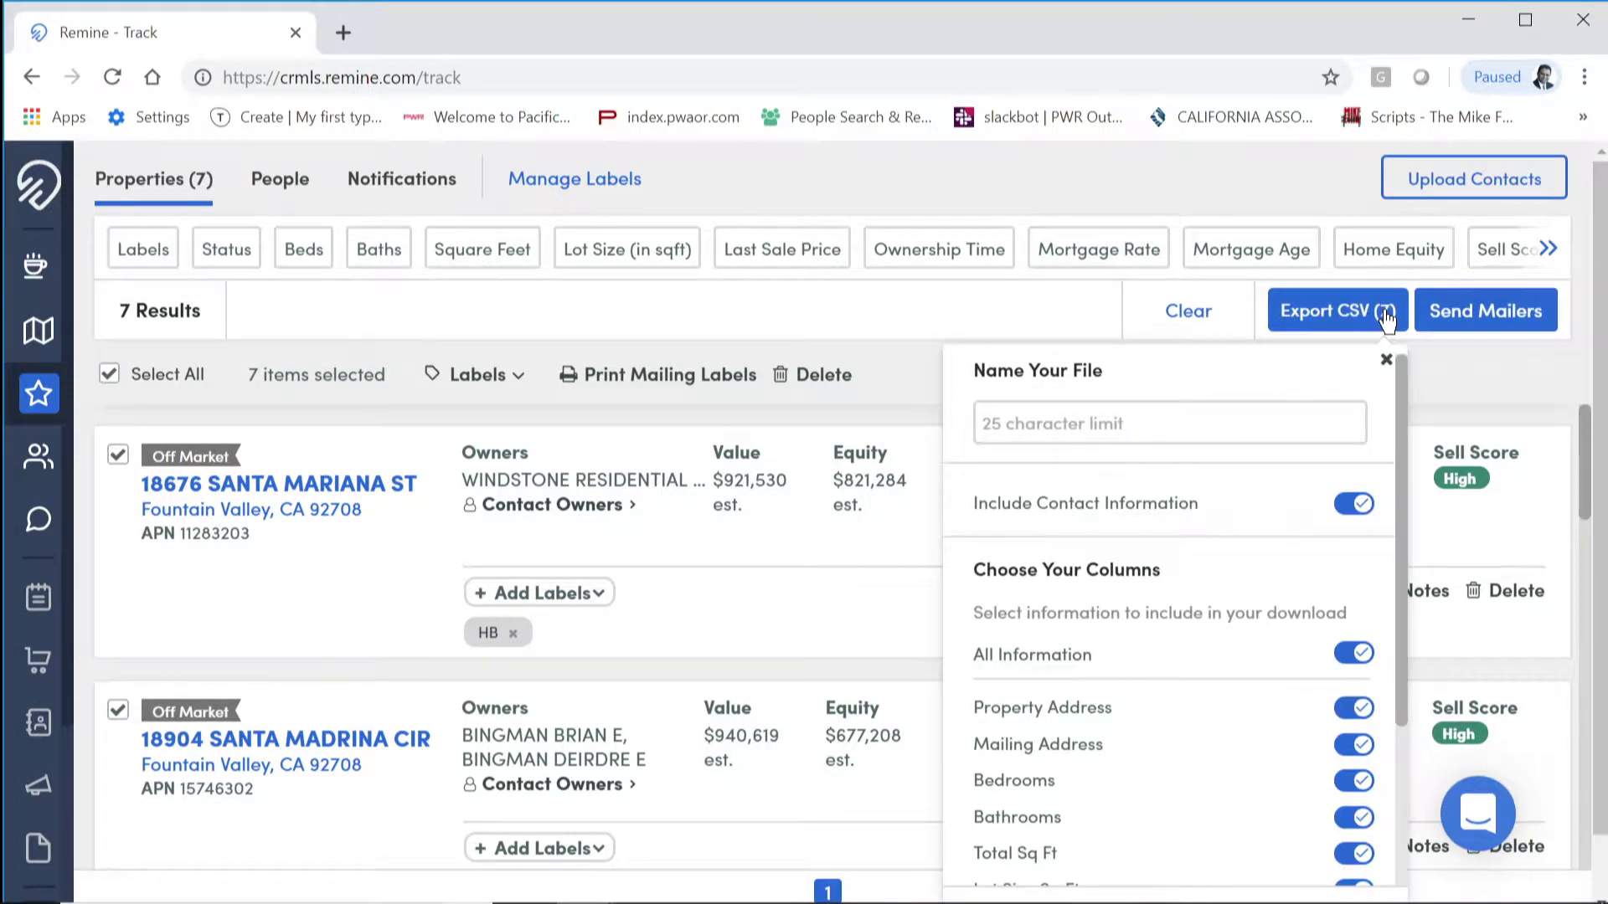
{"action": "scroll", "coordinate": [1202, 726], "scroll_direction": "down", "scroll_amount": 3}
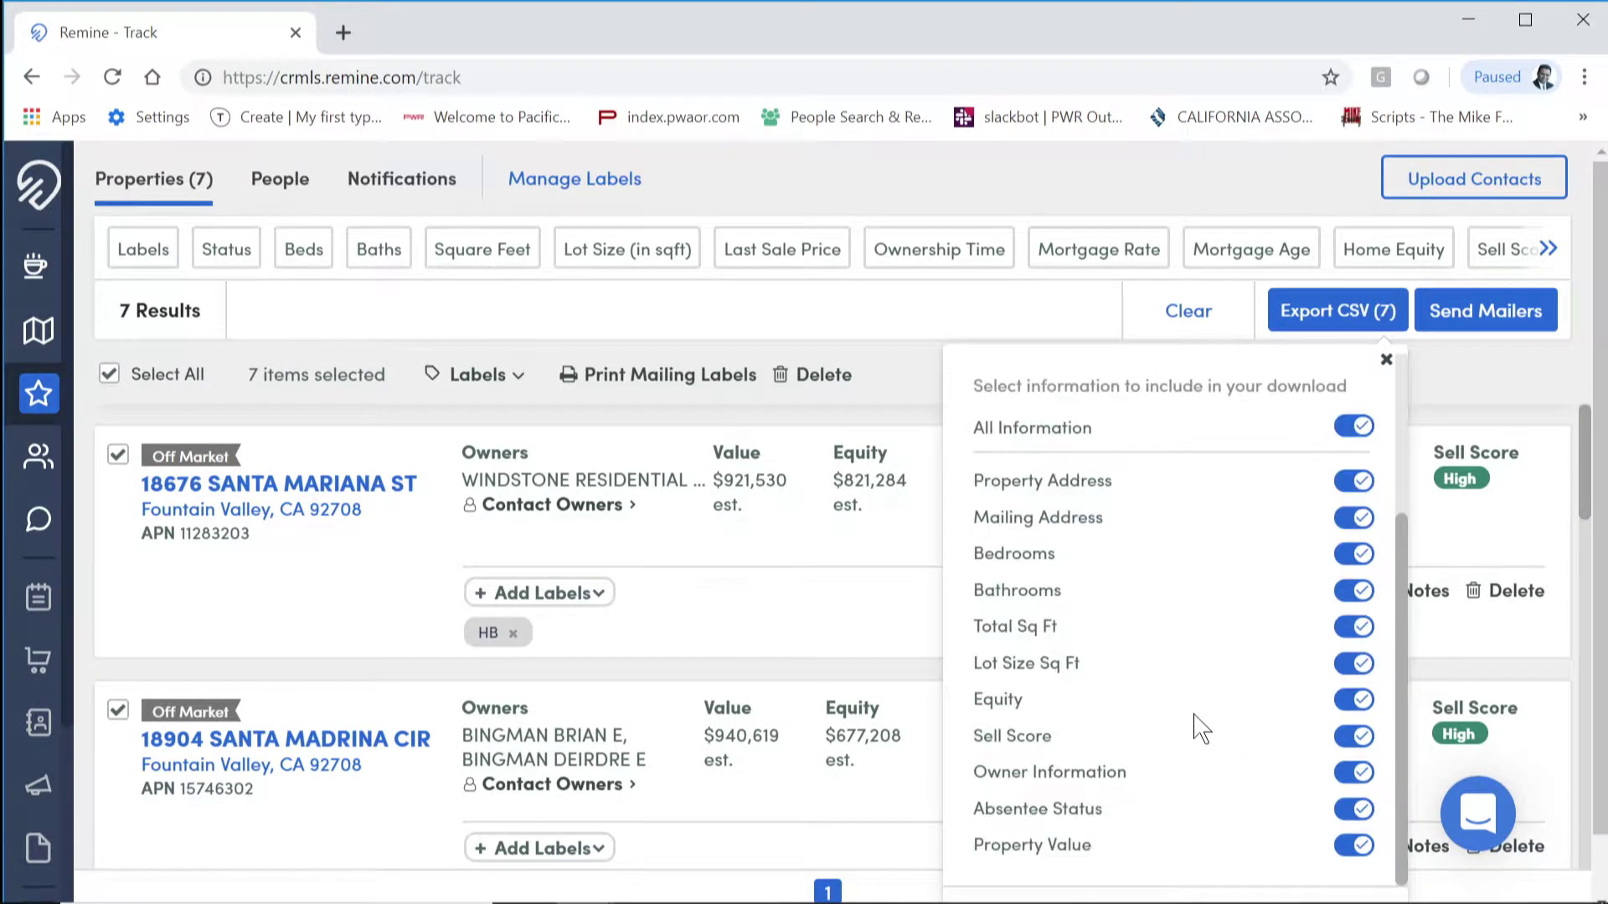
{"action": "scroll", "coordinate": [1198, 720], "scroll_direction": "up", "scroll_amount": 3}
{"action": "left_click", "coordinate": [1104, 418]}
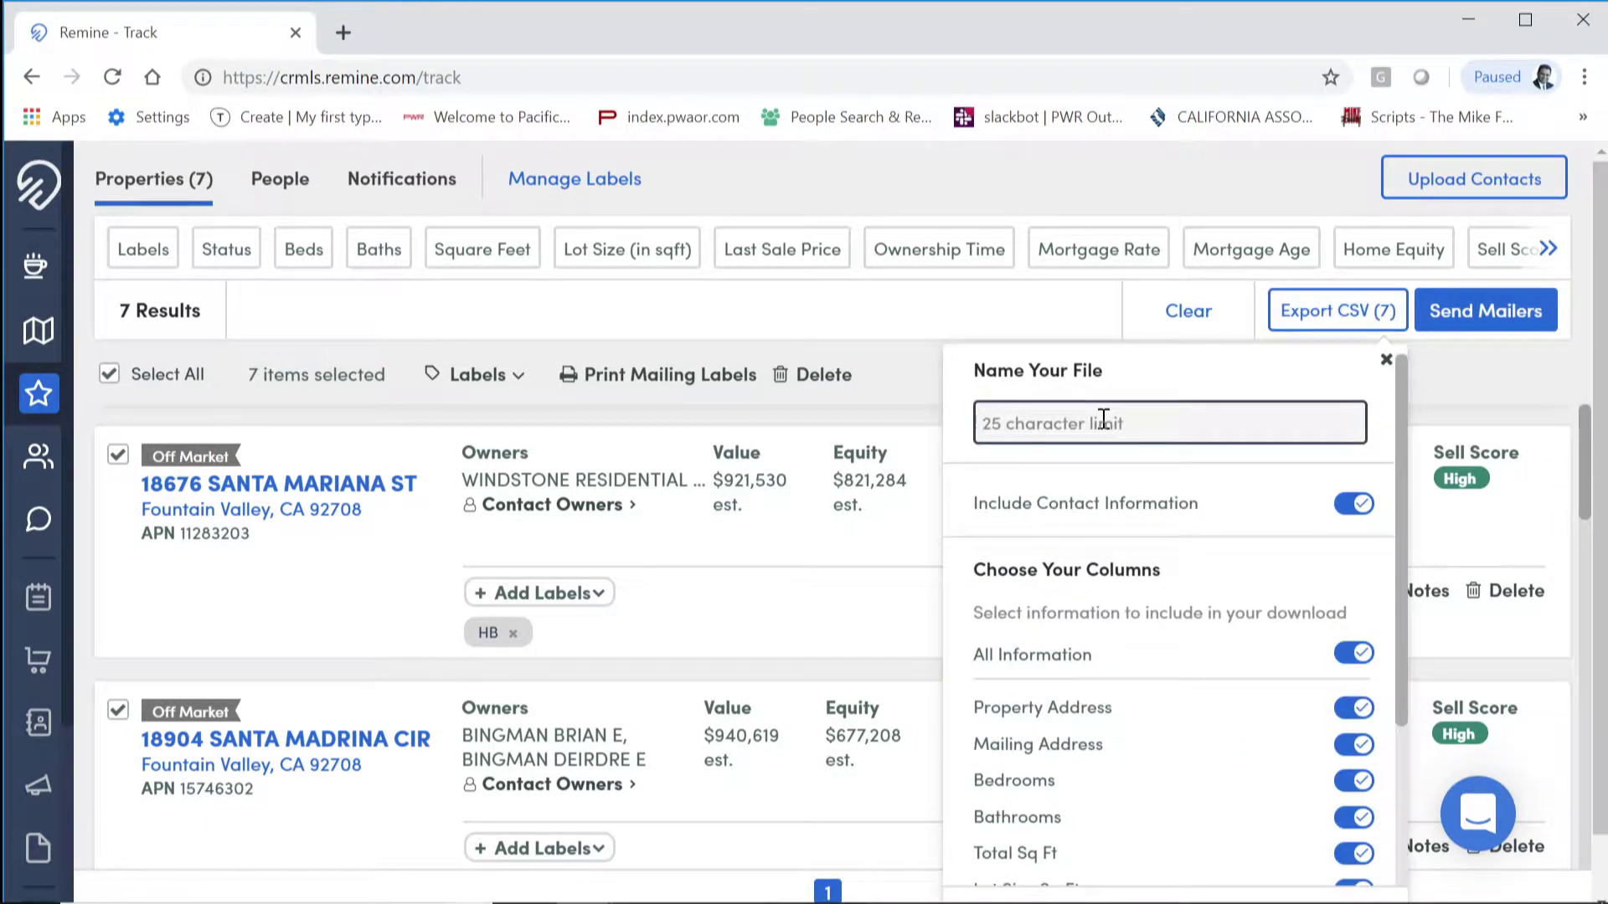
{"action": "left_click", "coordinate": [919, 331]}
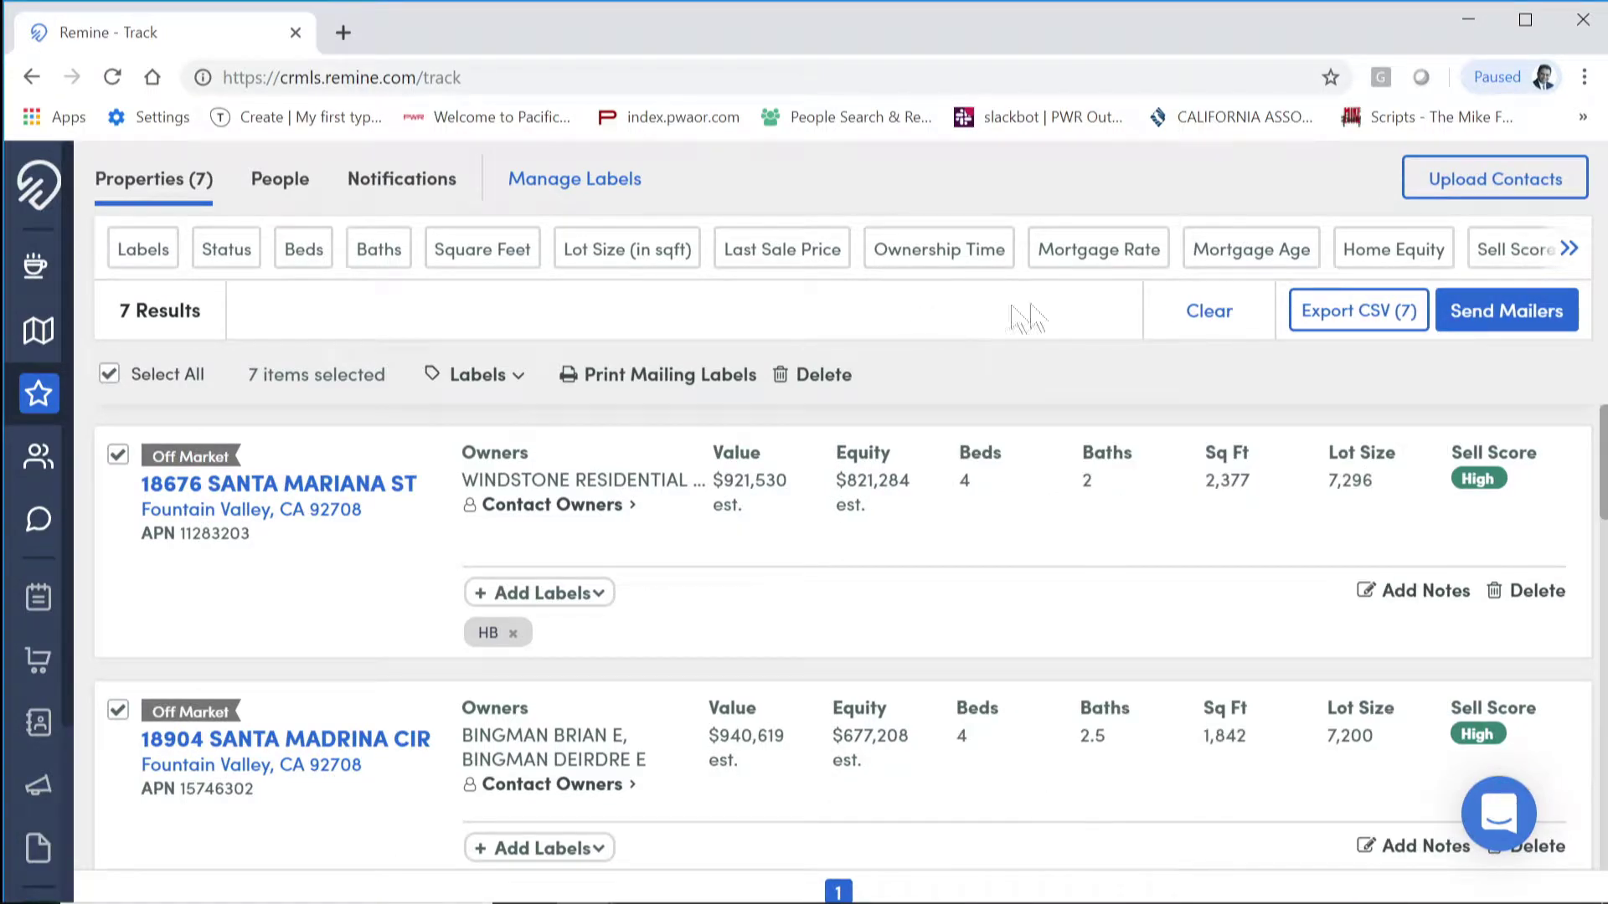
{"action": "scroll", "coordinate": [1503, 603], "scroll_direction": "down", "scroll_amount": 5}
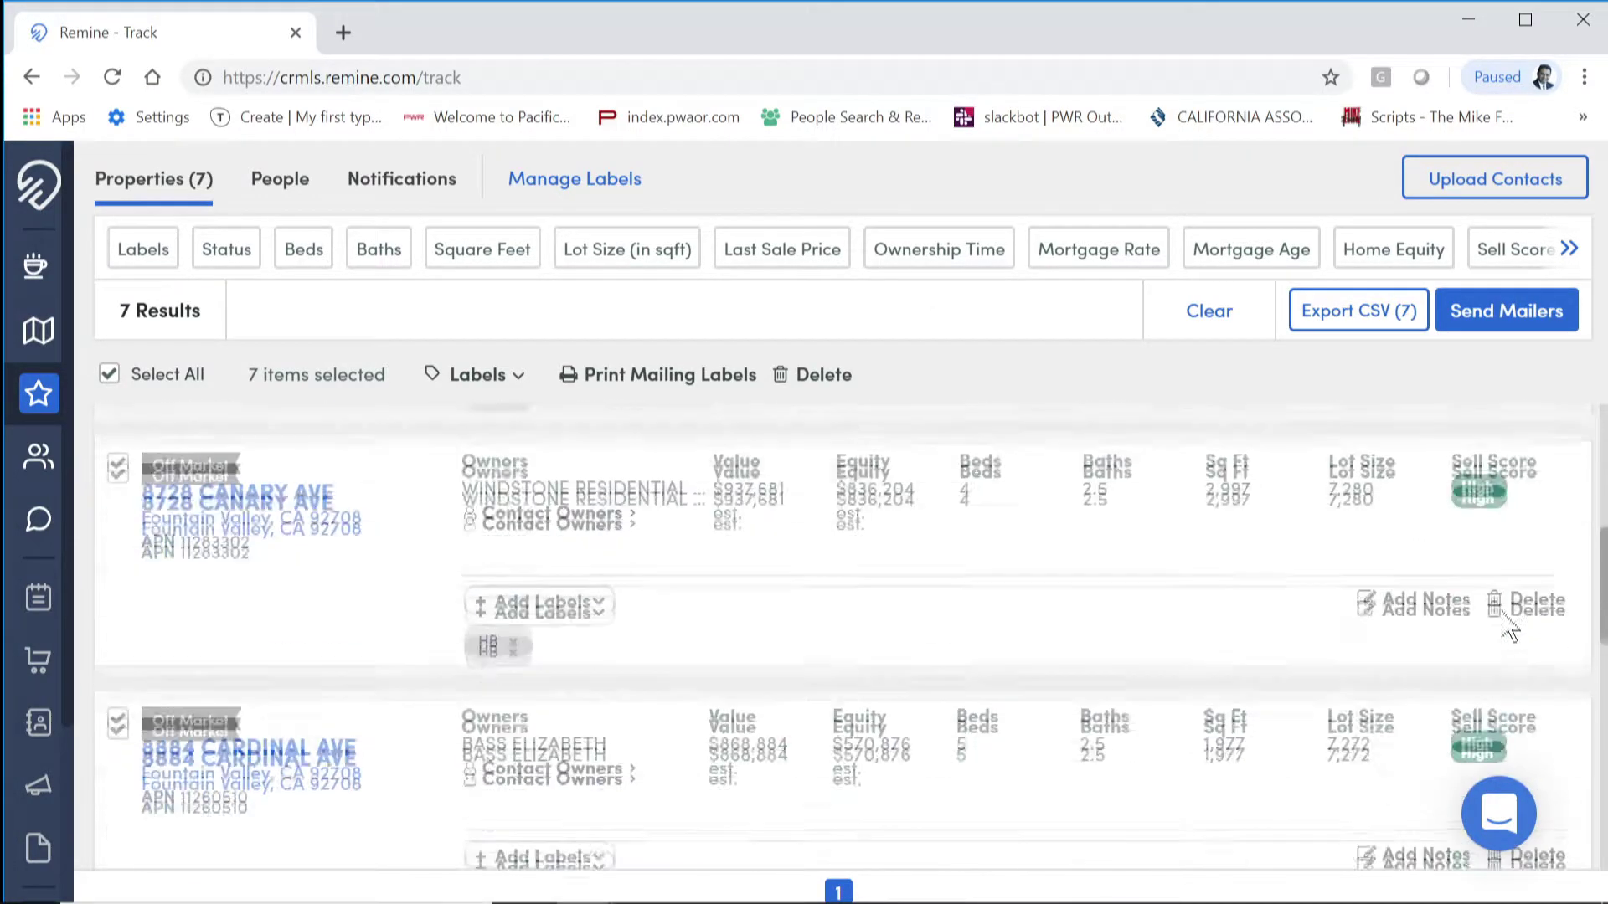
{"action": "scroll", "coordinate": [1519, 649], "scroll_direction": "down", "scroll_amount": 3}
{"action": "scroll", "coordinate": [1520, 670], "scroll_direction": "up", "scroll_amount": 5}
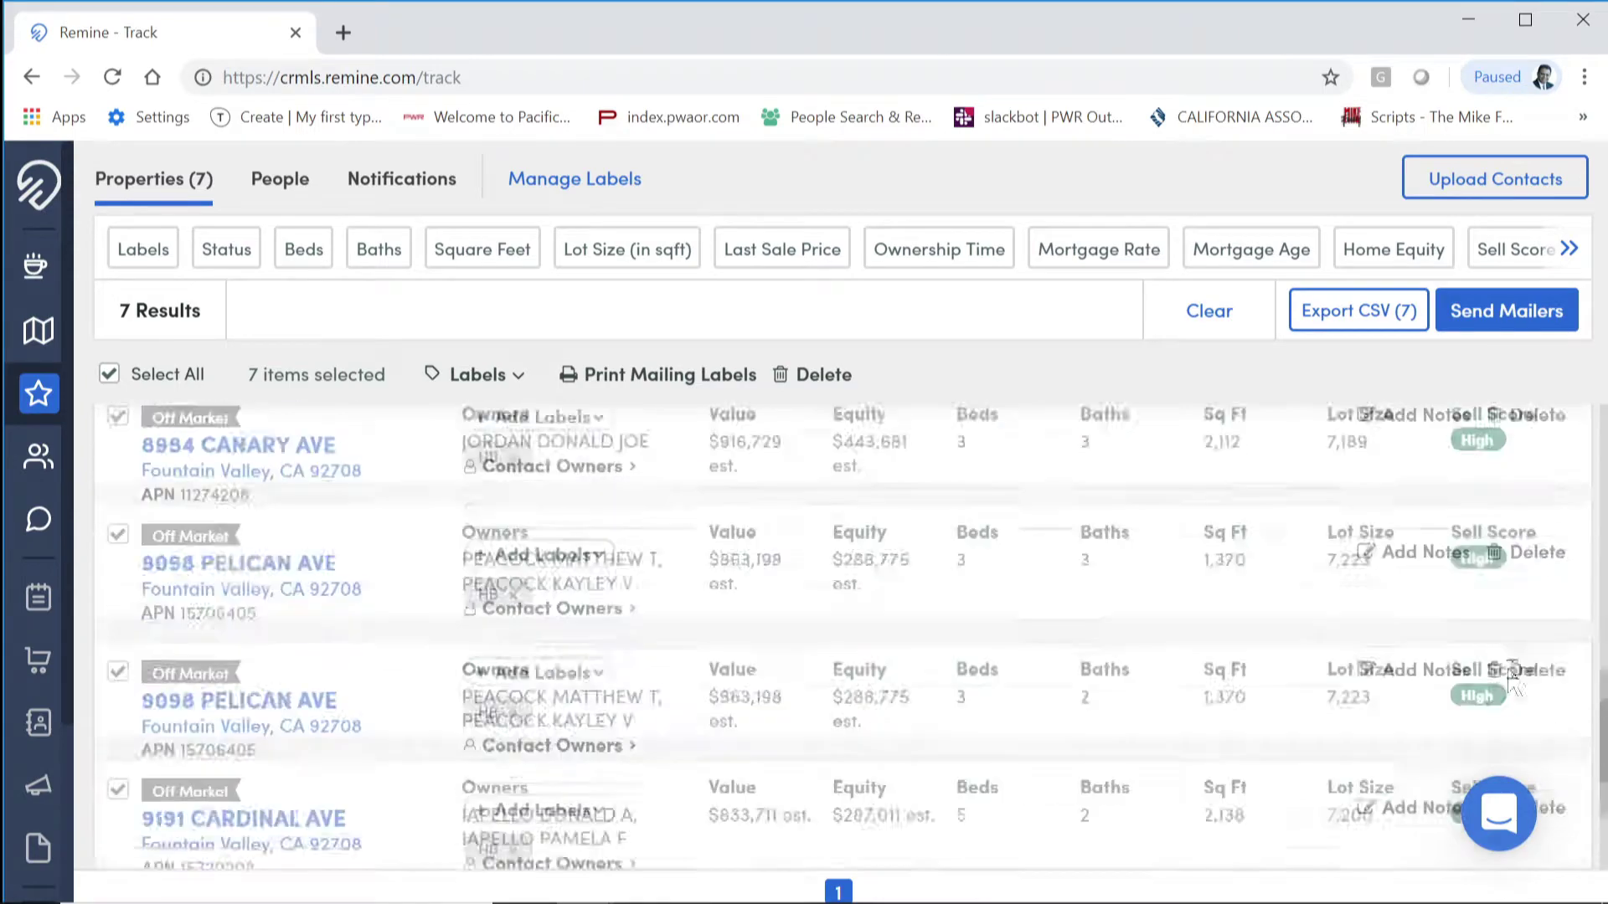
{"action": "scroll", "coordinate": [700, 556], "scroll_direction": "up", "scroll_amount": 3}
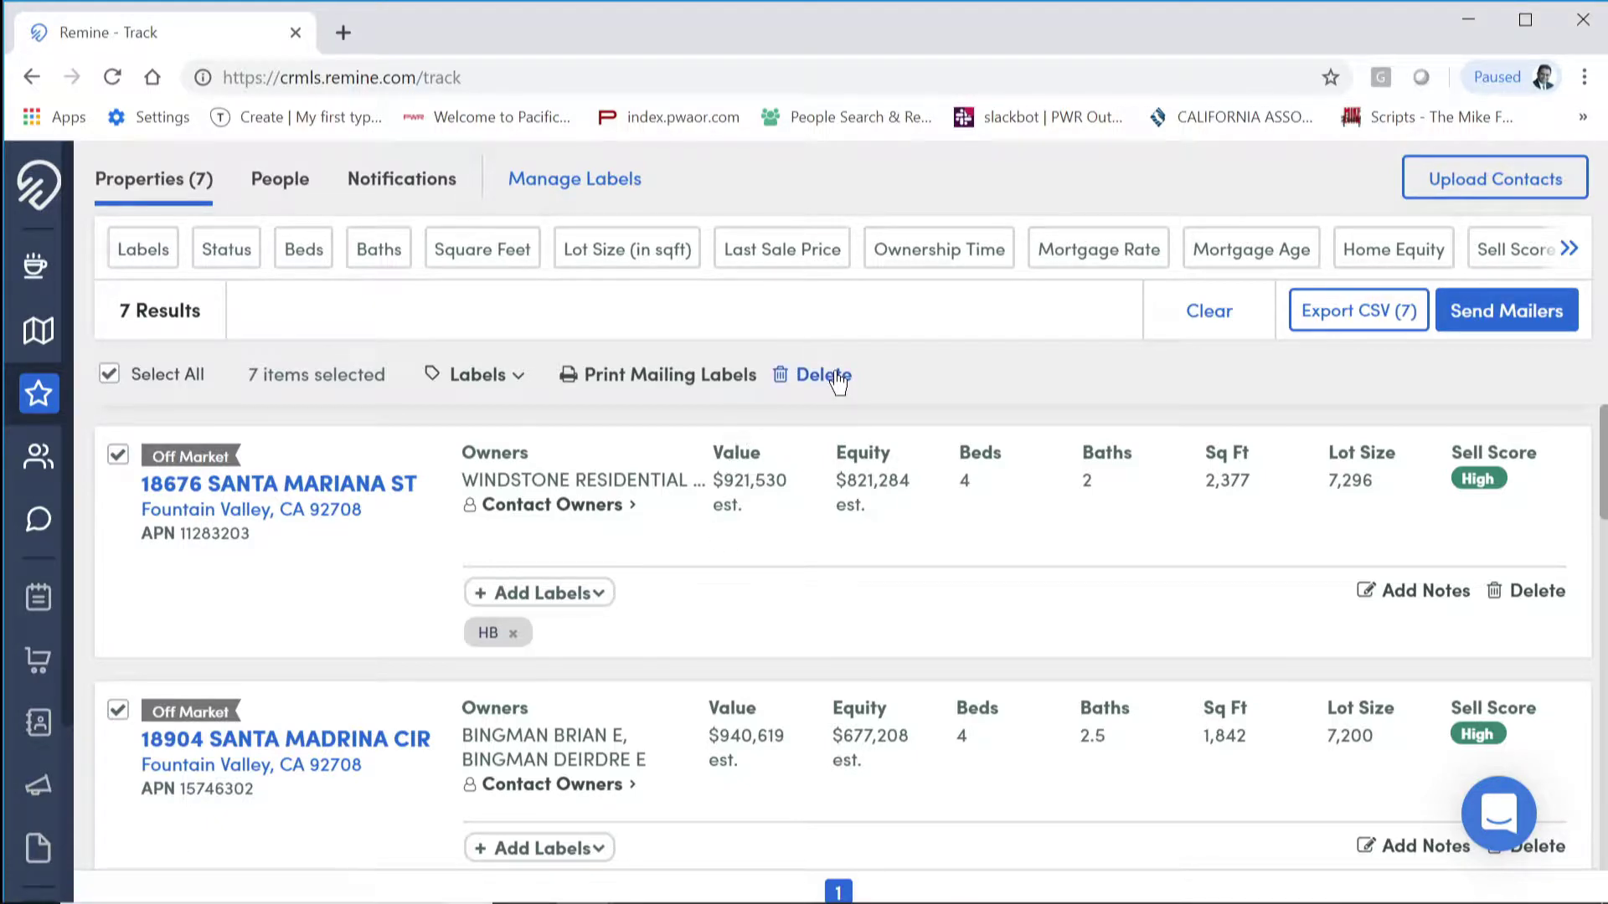
Step: Delete the 7 selected tracked properties, confirming with DELETE, and dismiss the removal notice
{"action": "left_click", "coordinate": [823, 376]}
{"action": "left_click", "coordinate": [704, 579]}
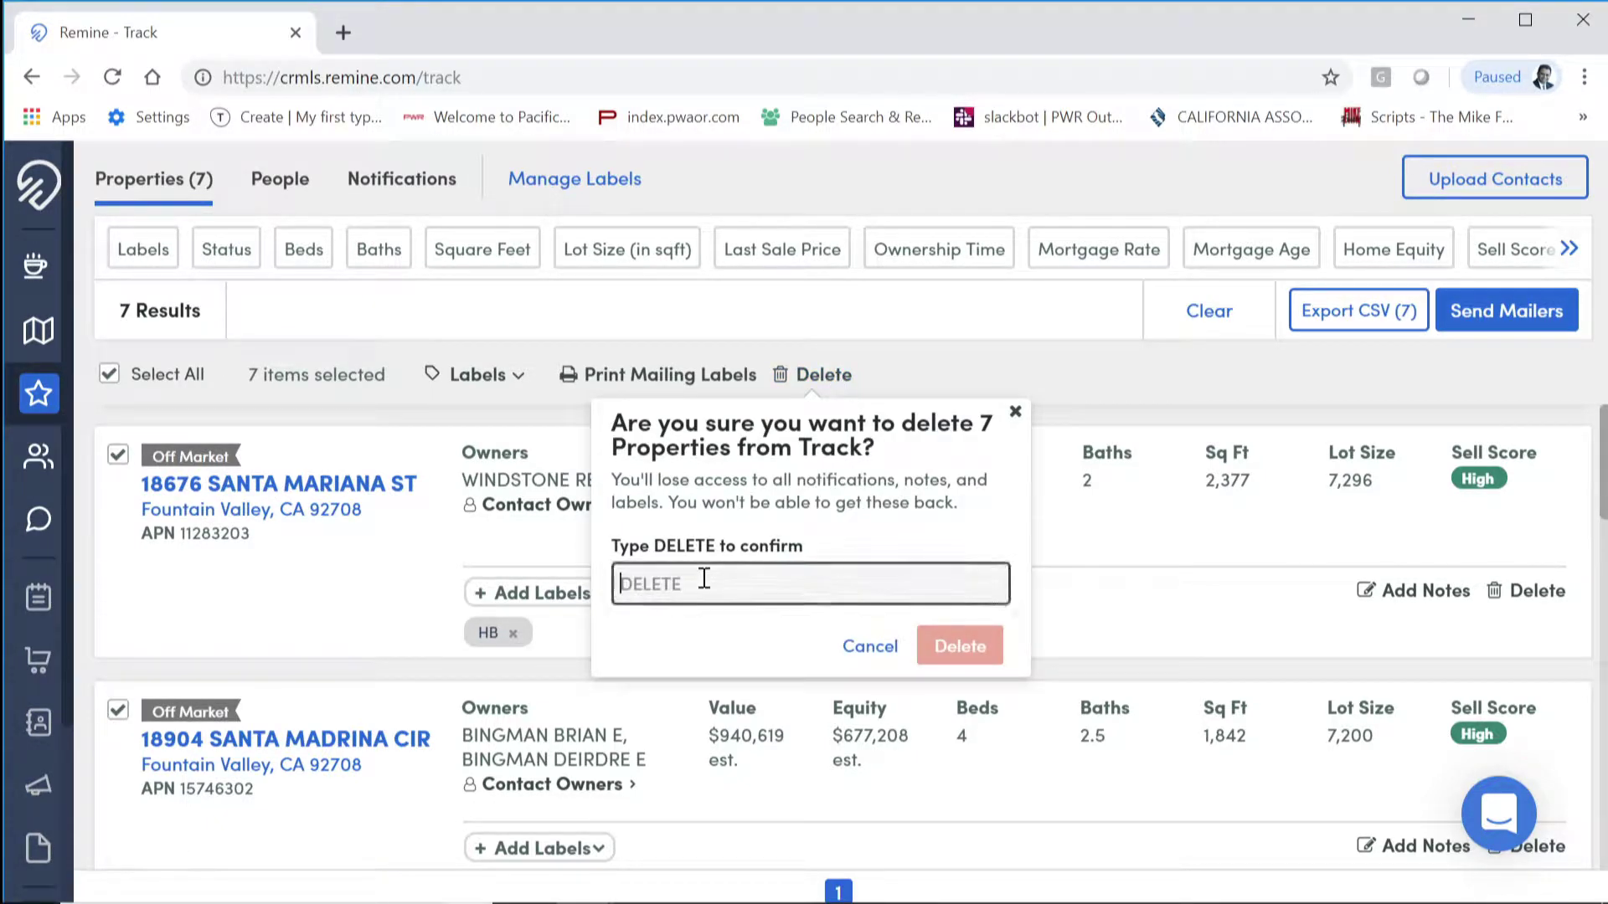
{"action": "type", "text": "DELETE"}
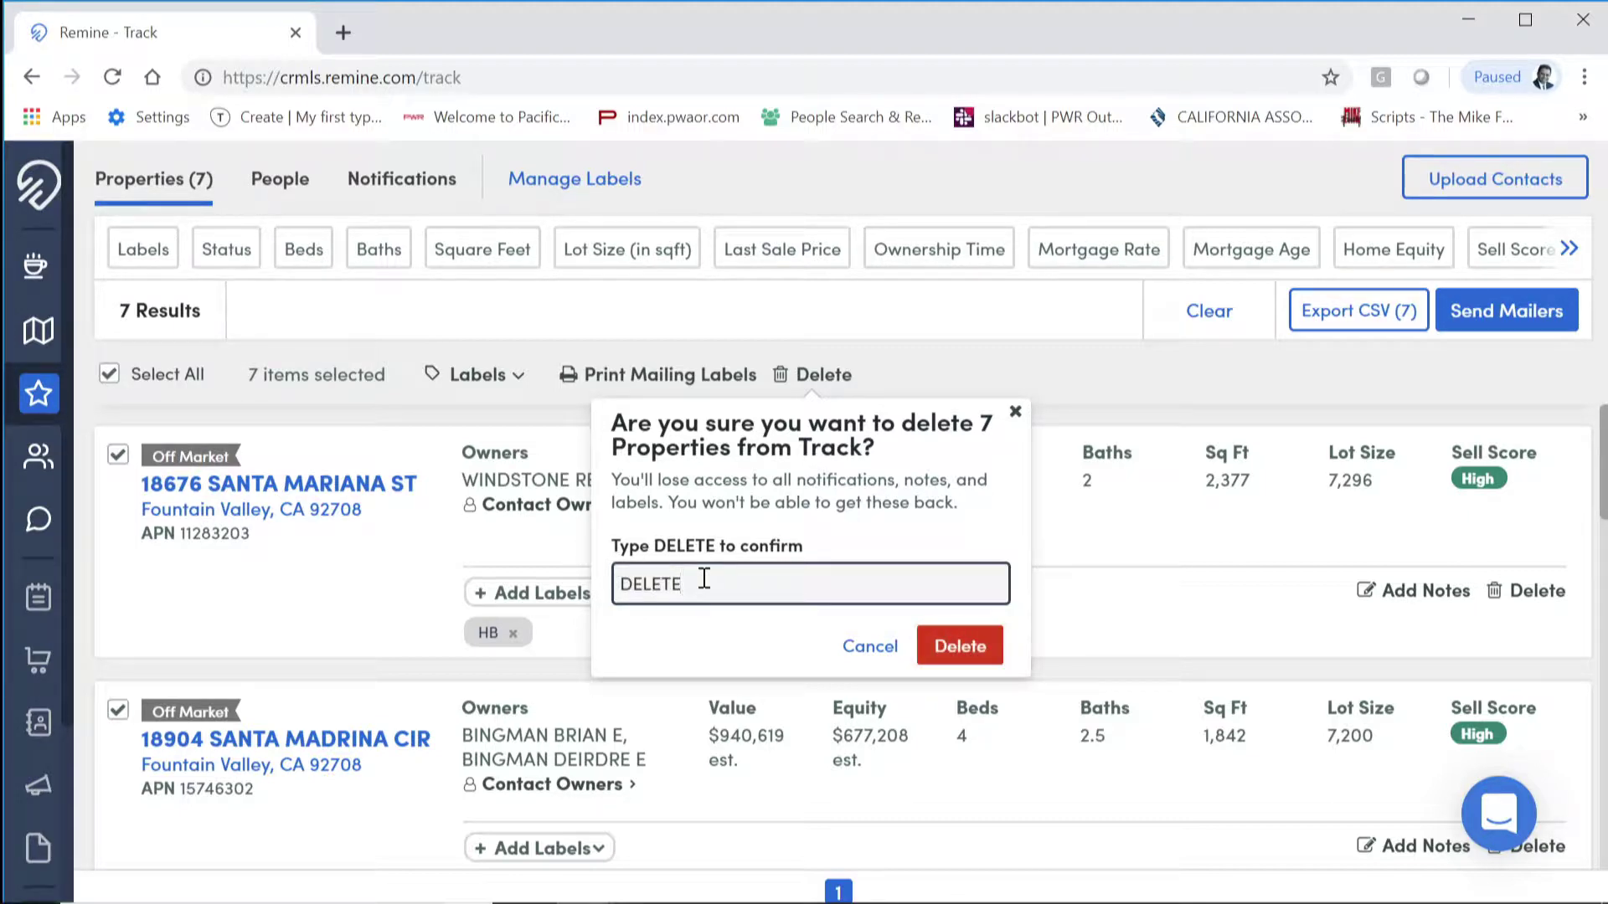
{"action": "left_click", "coordinate": [976, 649]}
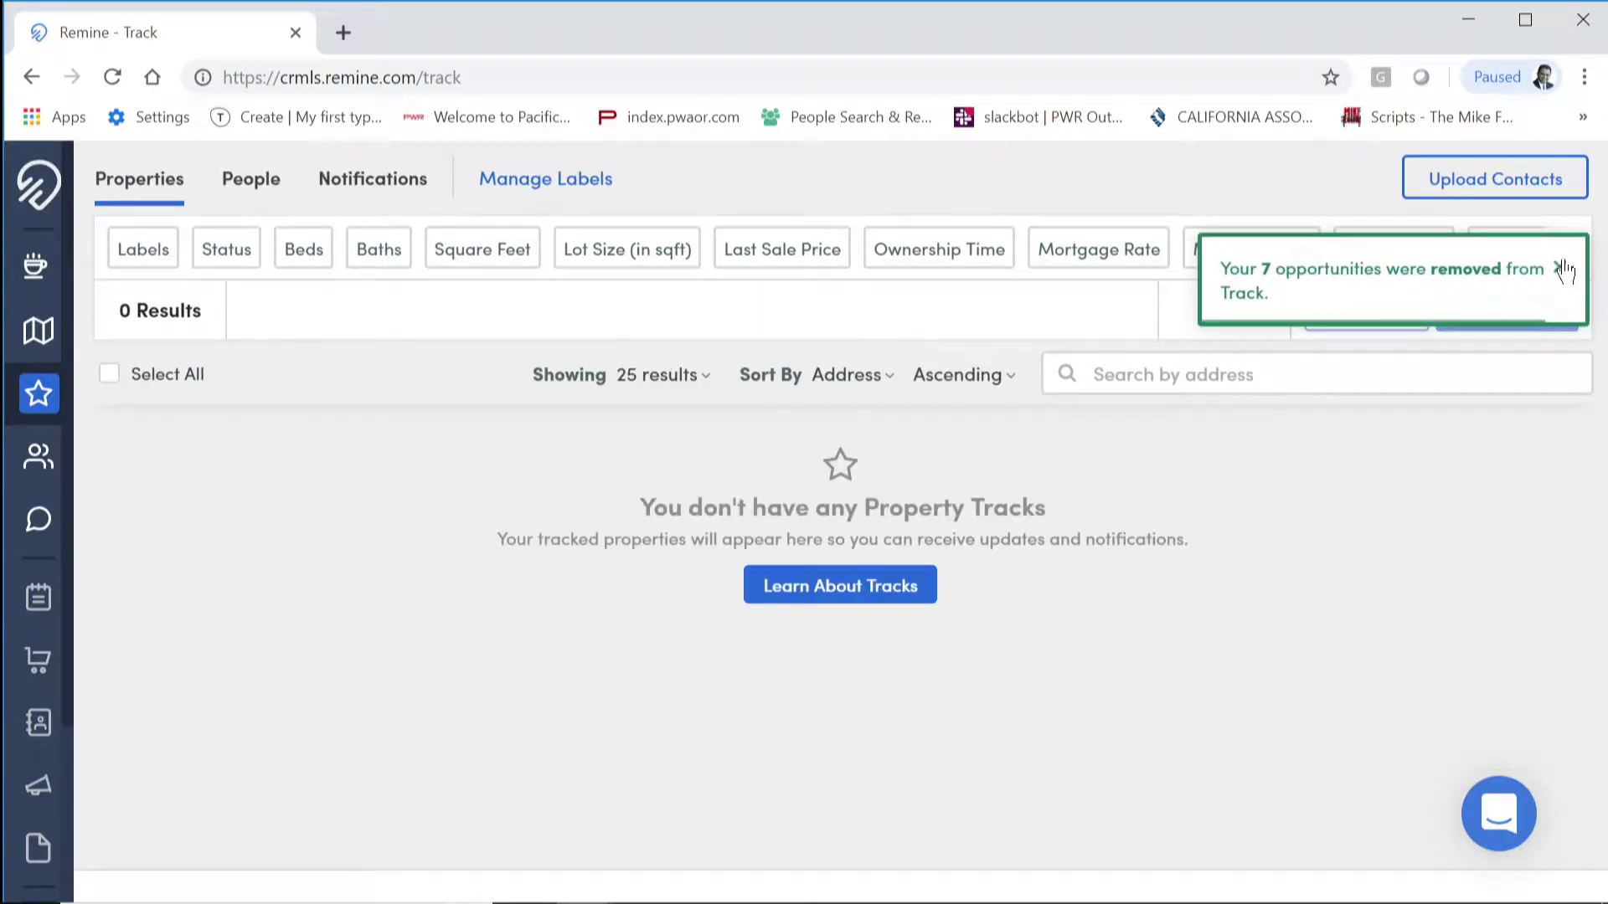
{"action": "left_click", "coordinate": [1563, 270]}
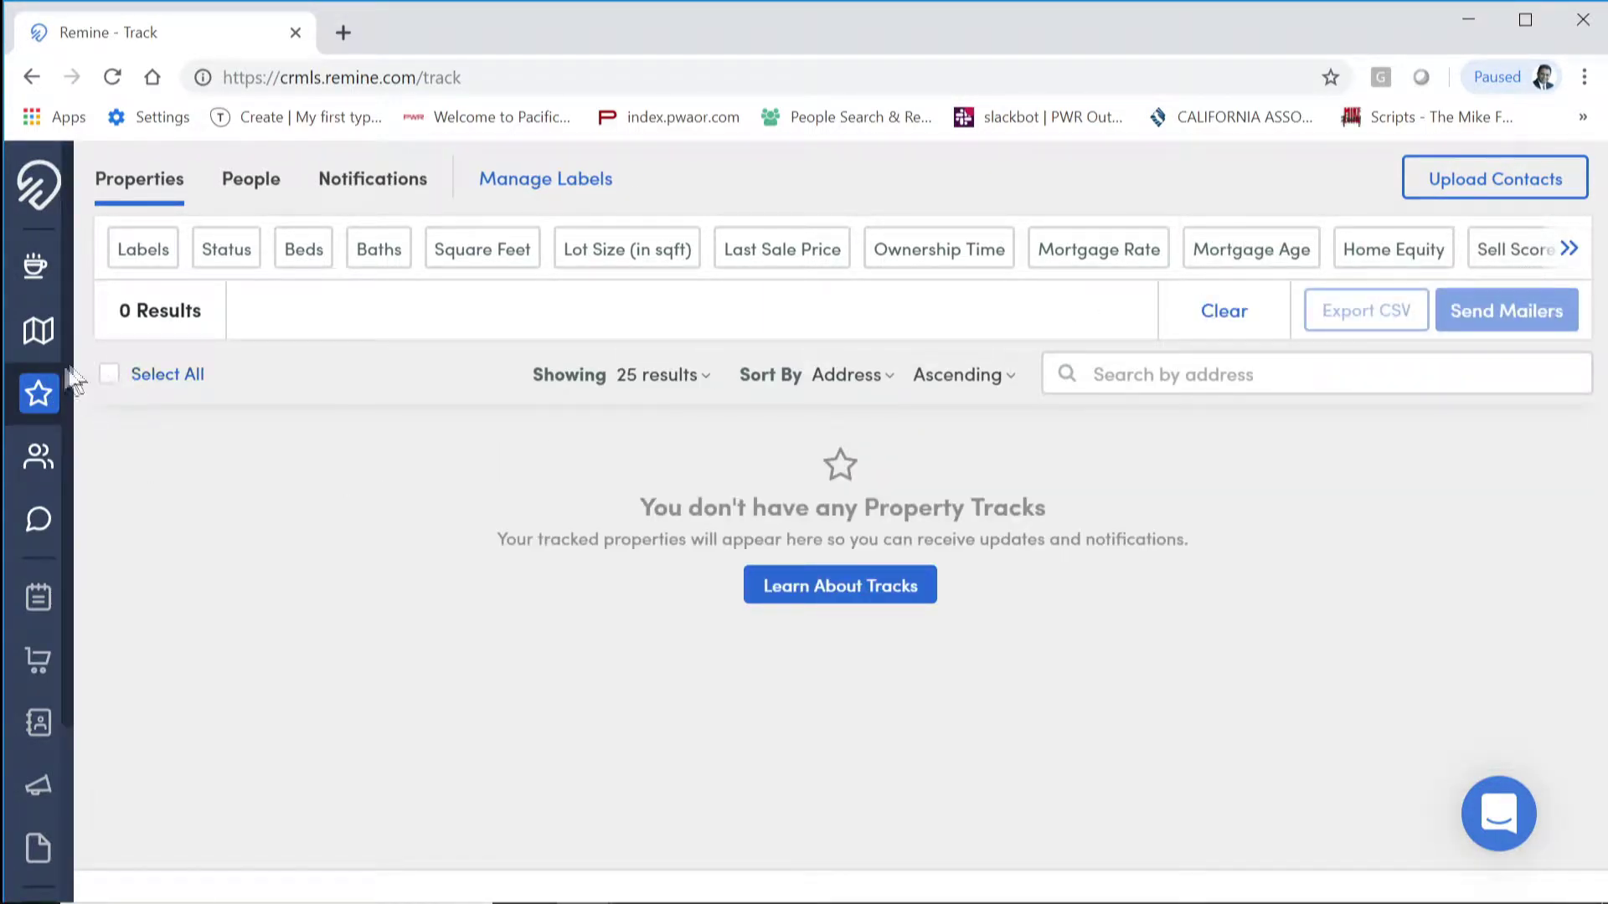
Step: On the Discover map, remove the Ownership Time 5+ and Sell Score High filters
{"action": "left_click", "coordinate": [38, 331]}
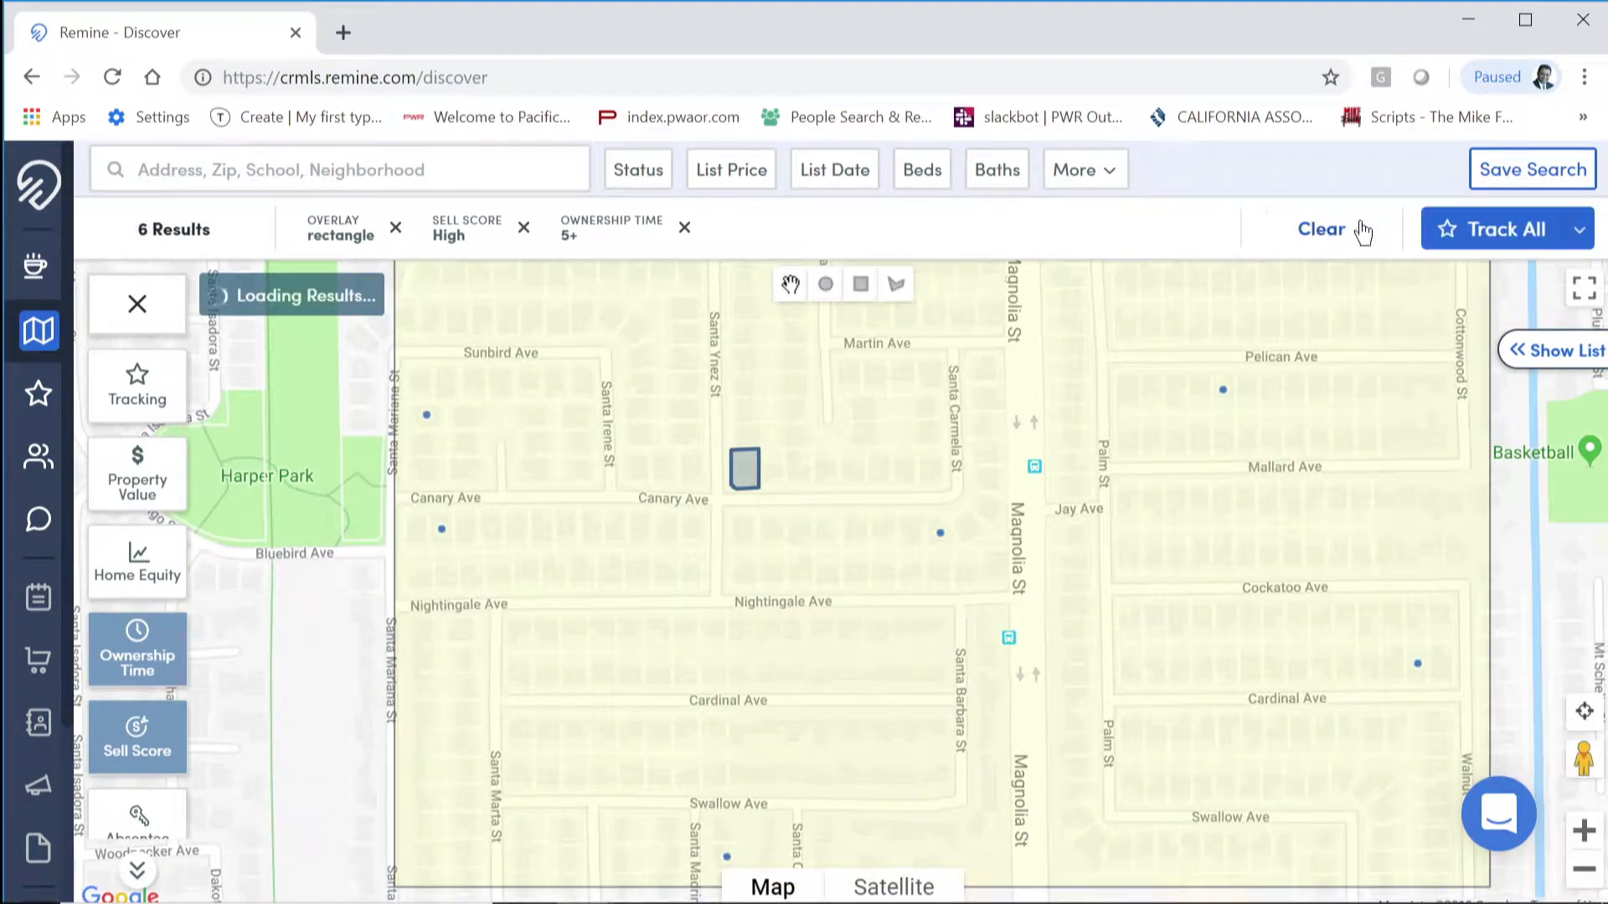
{"action": "left_click", "coordinate": [685, 230]}
{"action": "left_click", "coordinate": [524, 229]}
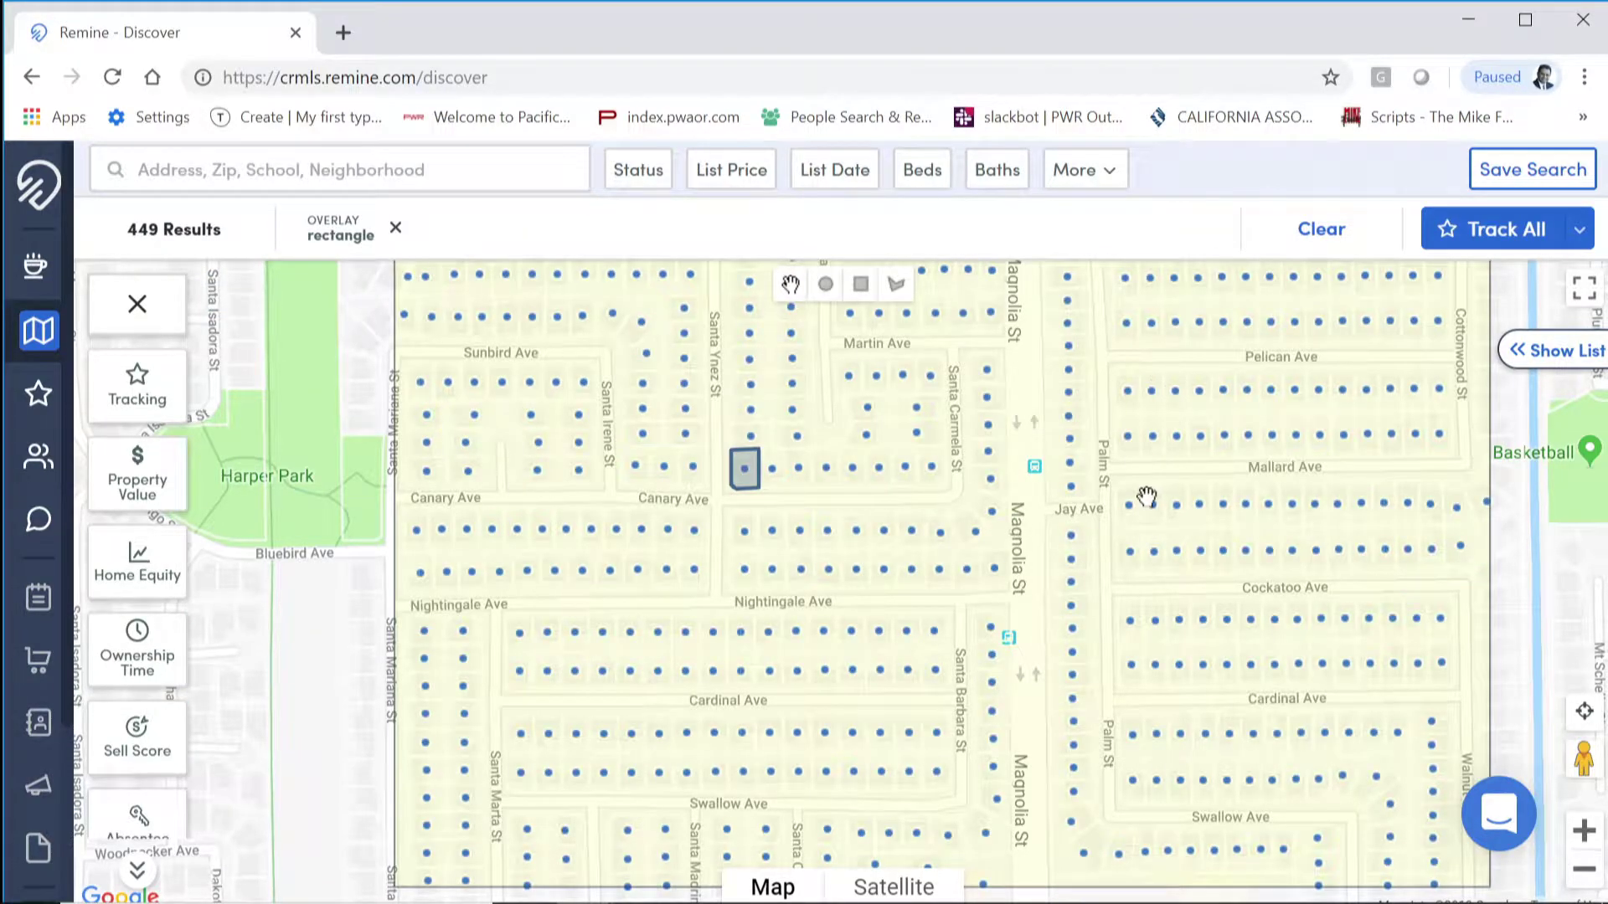
Step: Track all 442 homes in the map rectangle and select them all in Track
{"action": "left_click_drag", "start_coordinate": [1141, 494], "coordinate": [1039, 514]}
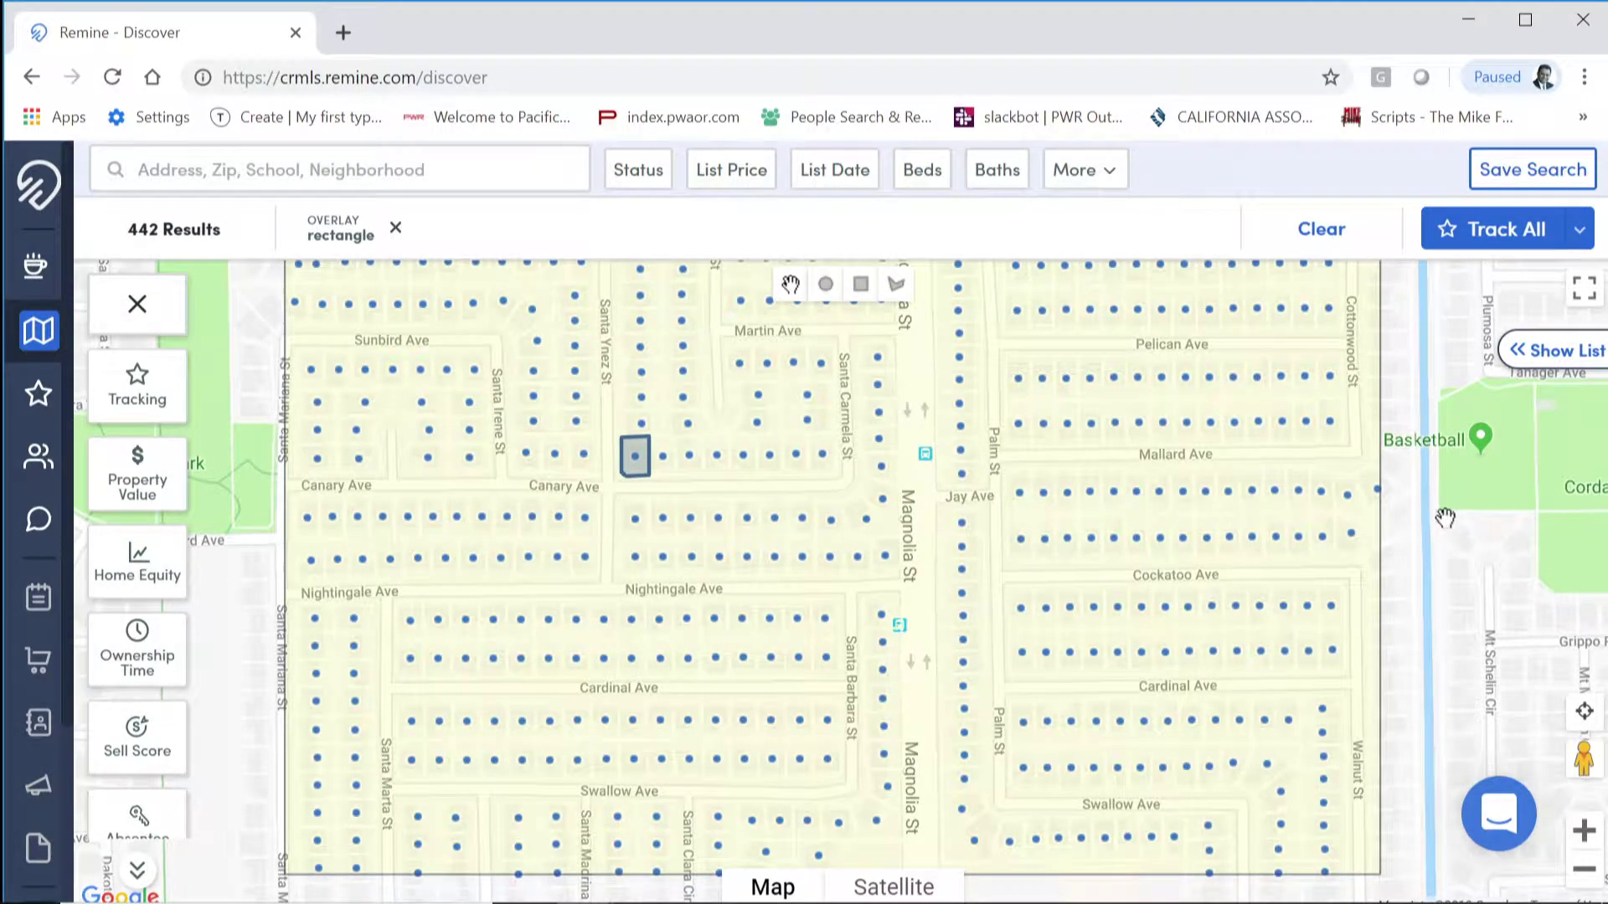
{"action": "left_click", "coordinate": [1453, 233]}
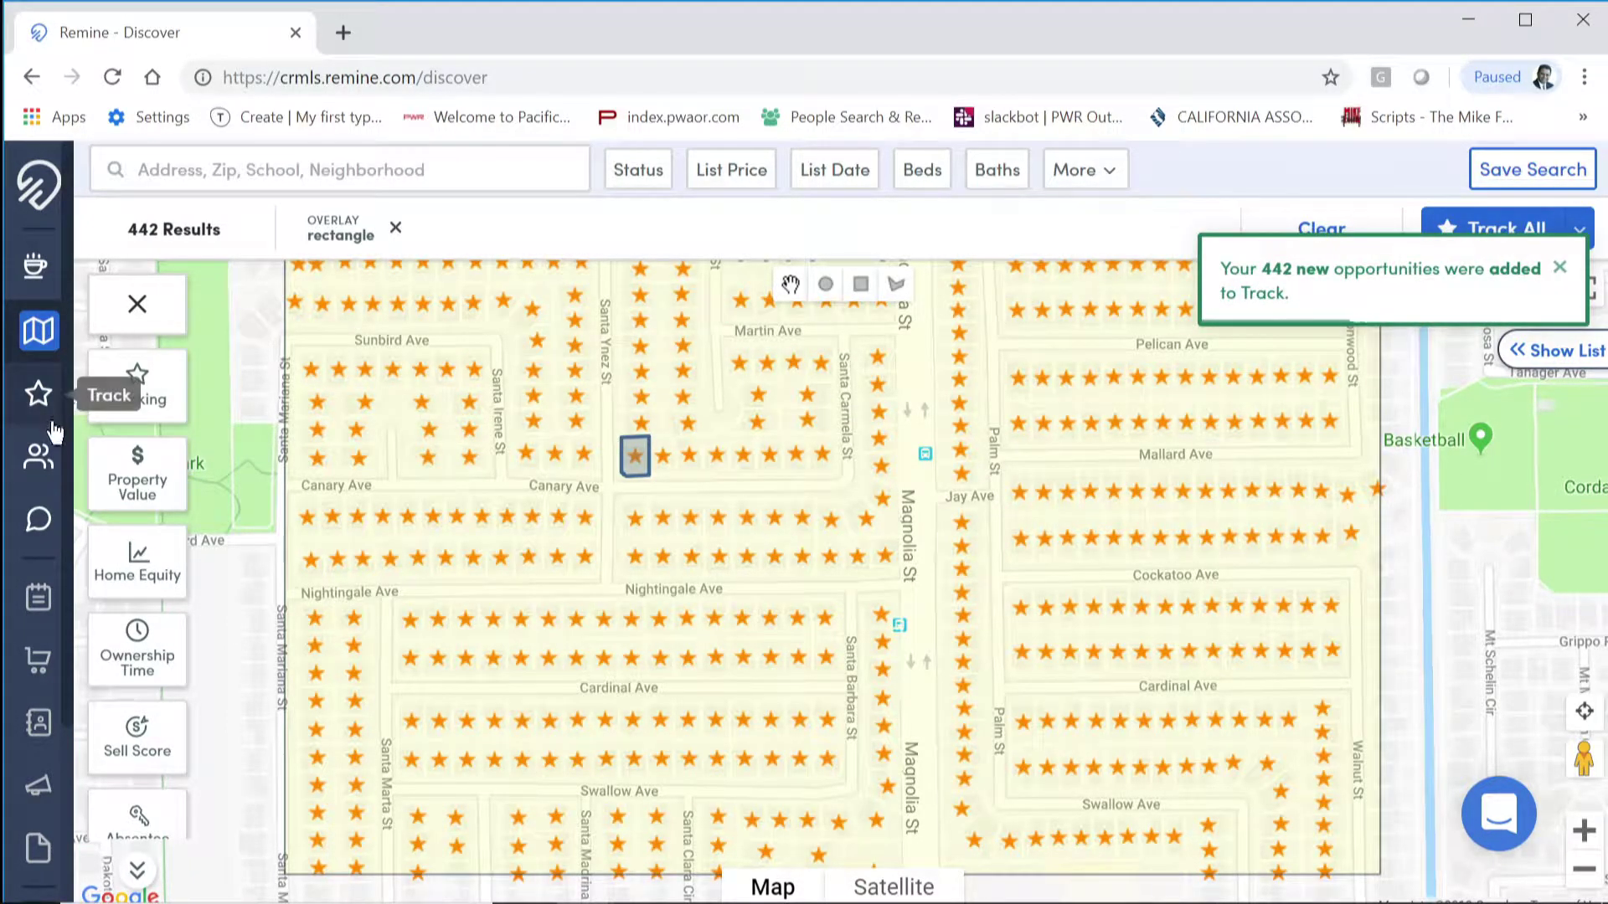
{"action": "left_click", "coordinate": [37, 397]}
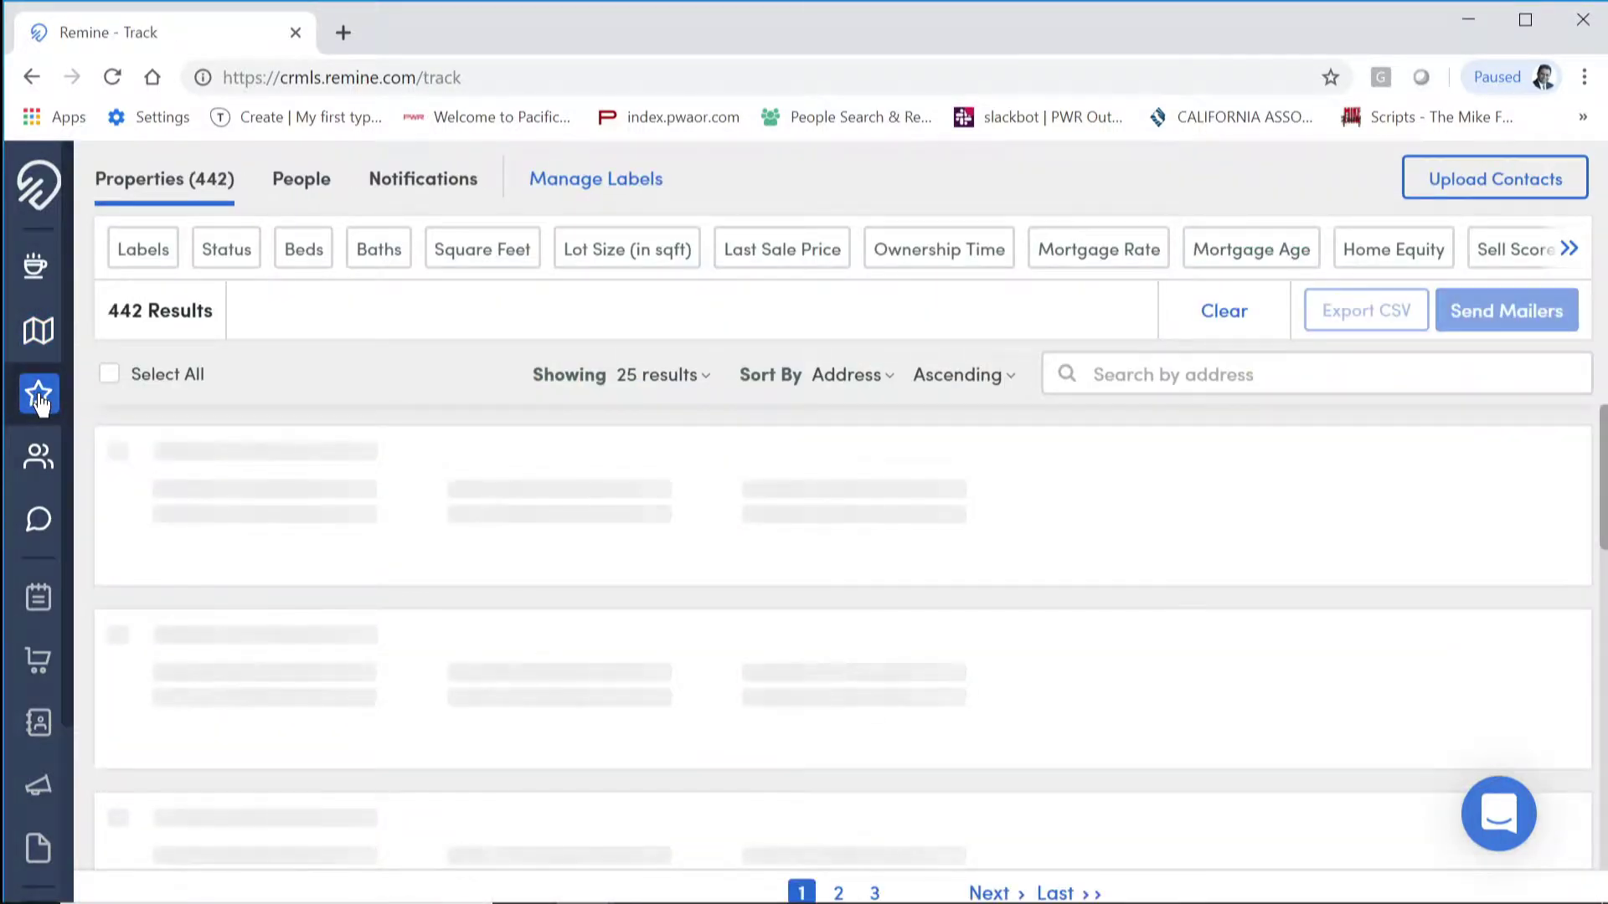
{"action": "left_click", "coordinate": [109, 376]}
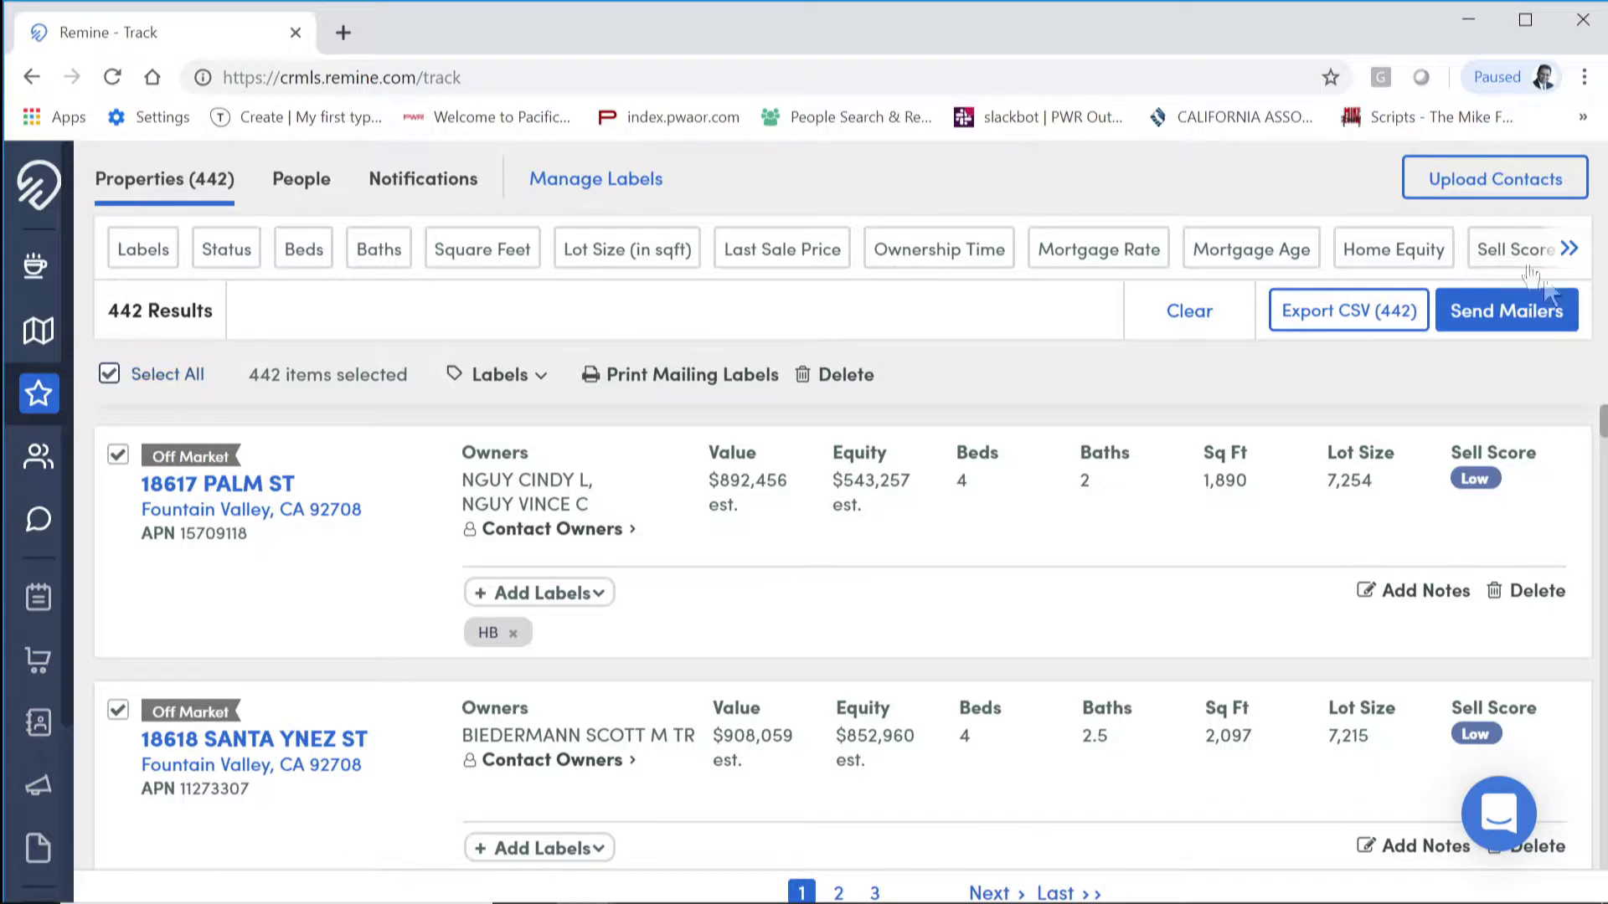
Step: Create a postcard mailer named TEST for the 442 selected homes and open Rocket Print & Mail
{"action": "left_click", "coordinate": [1539, 313]}
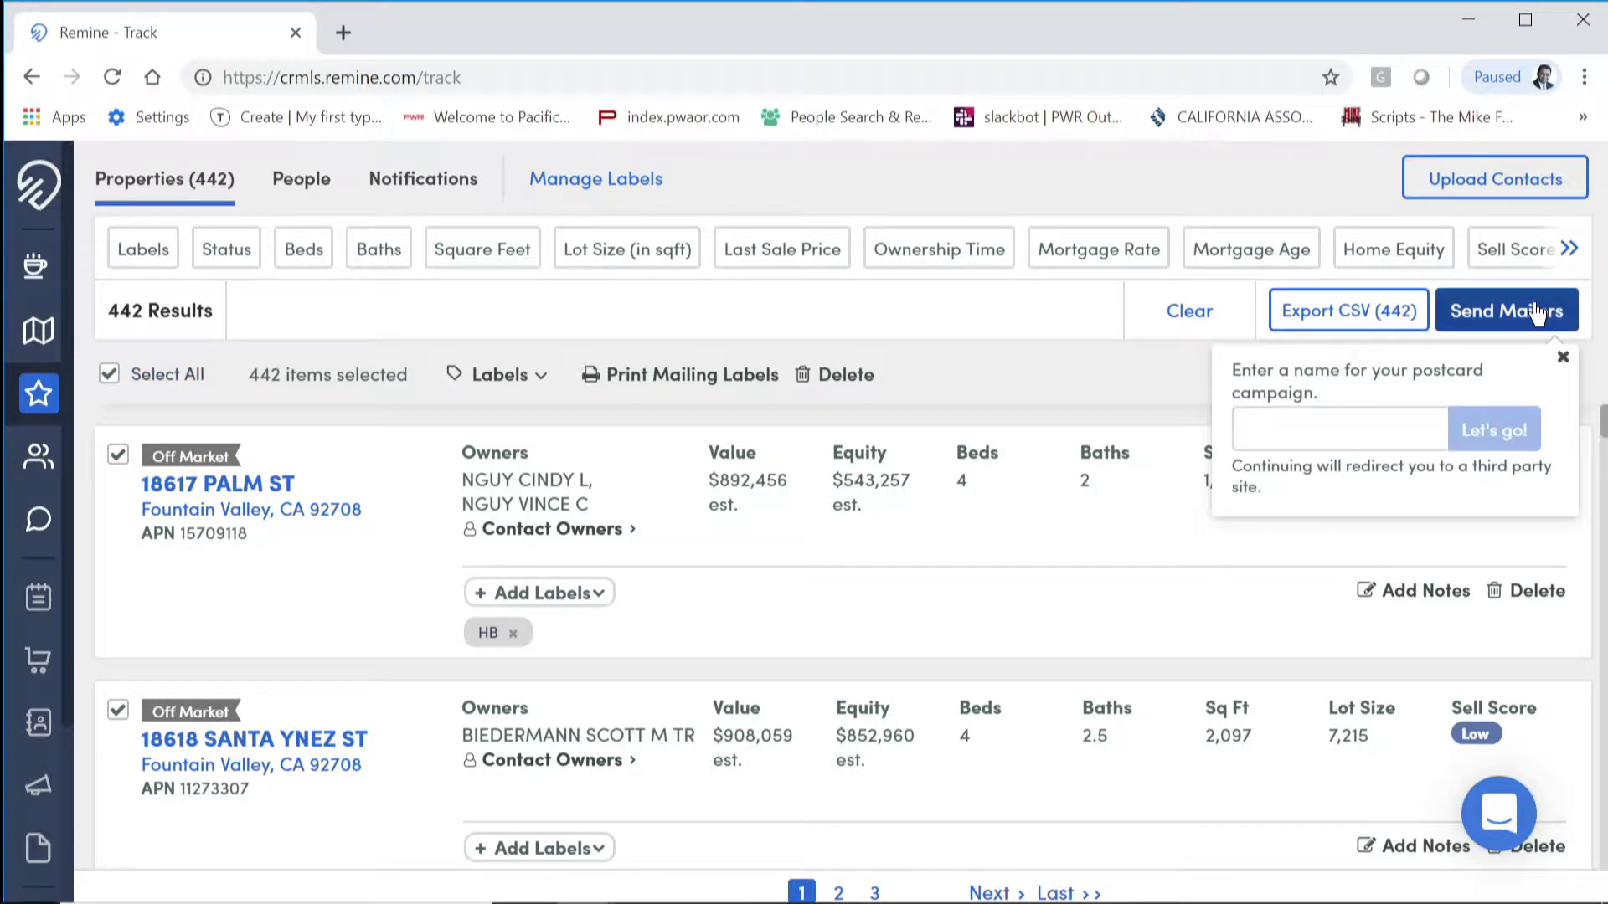
{"action": "left_click", "coordinate": [1300, 438]}
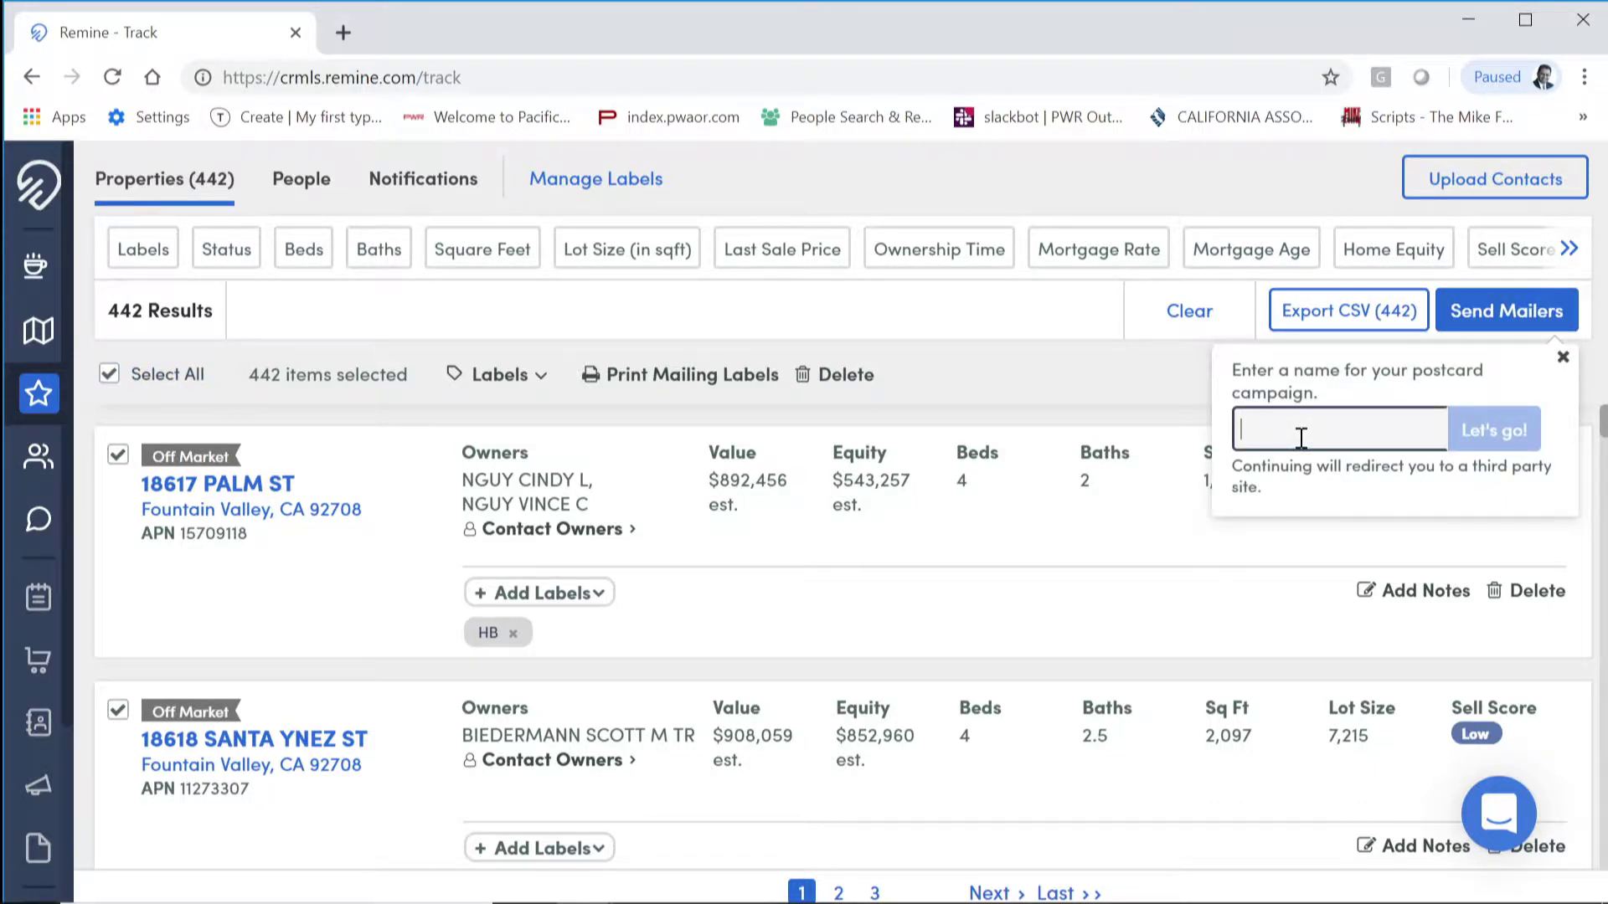
{"action": "type", "text": "TEST"}
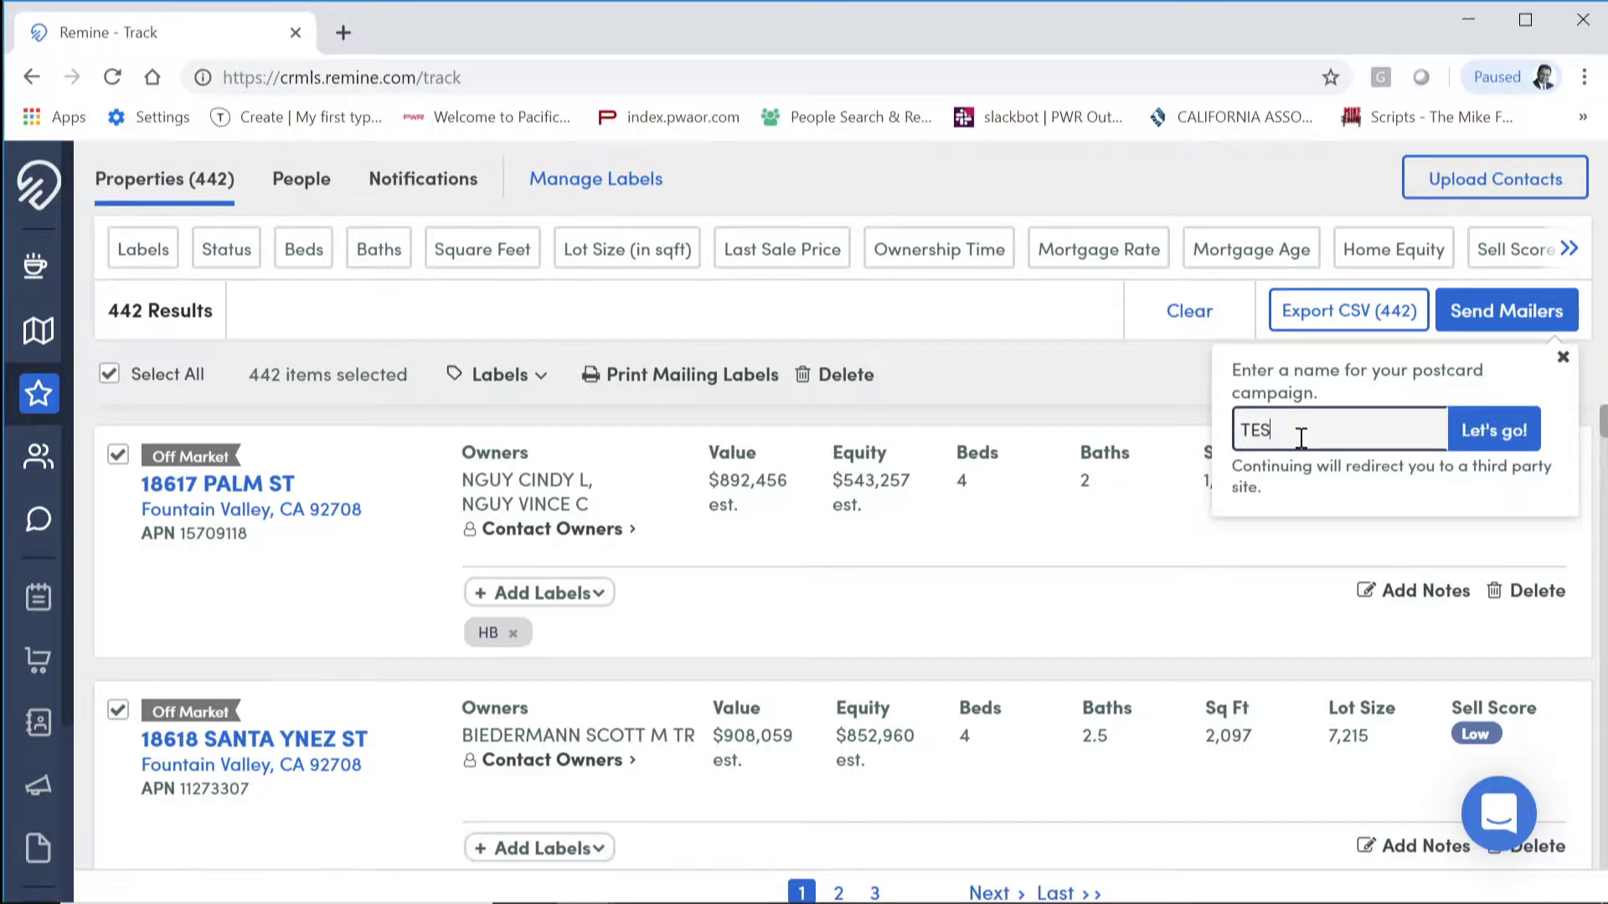
{"action": "left_click", "coordinate": [1503, 435]}
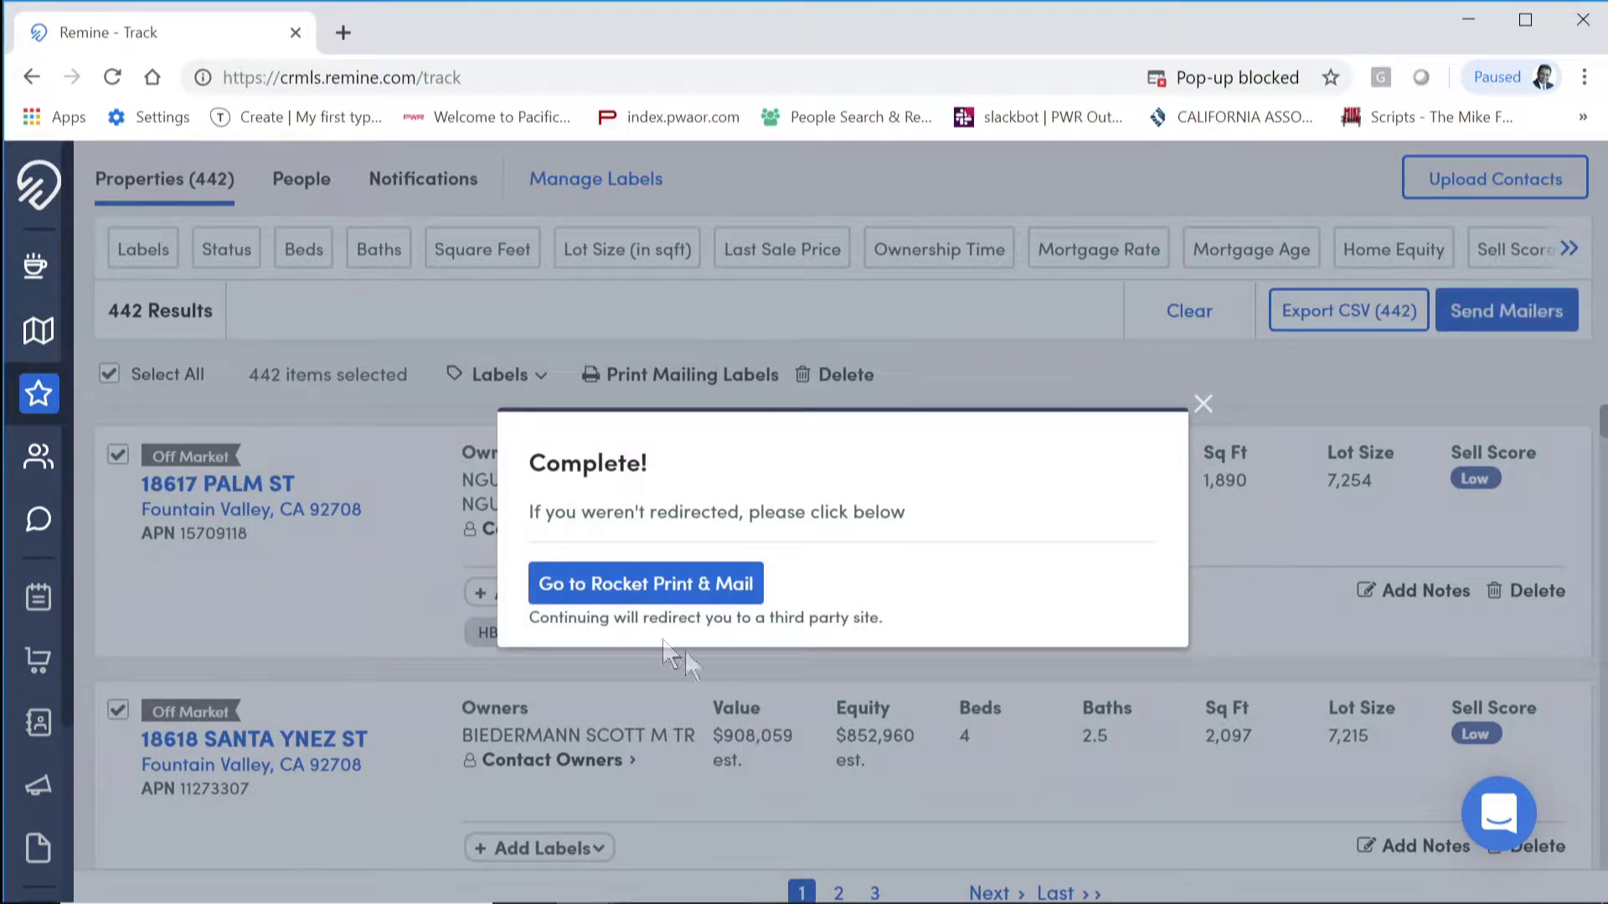
{"action": "left_click", "coordinate": [636, 586]}
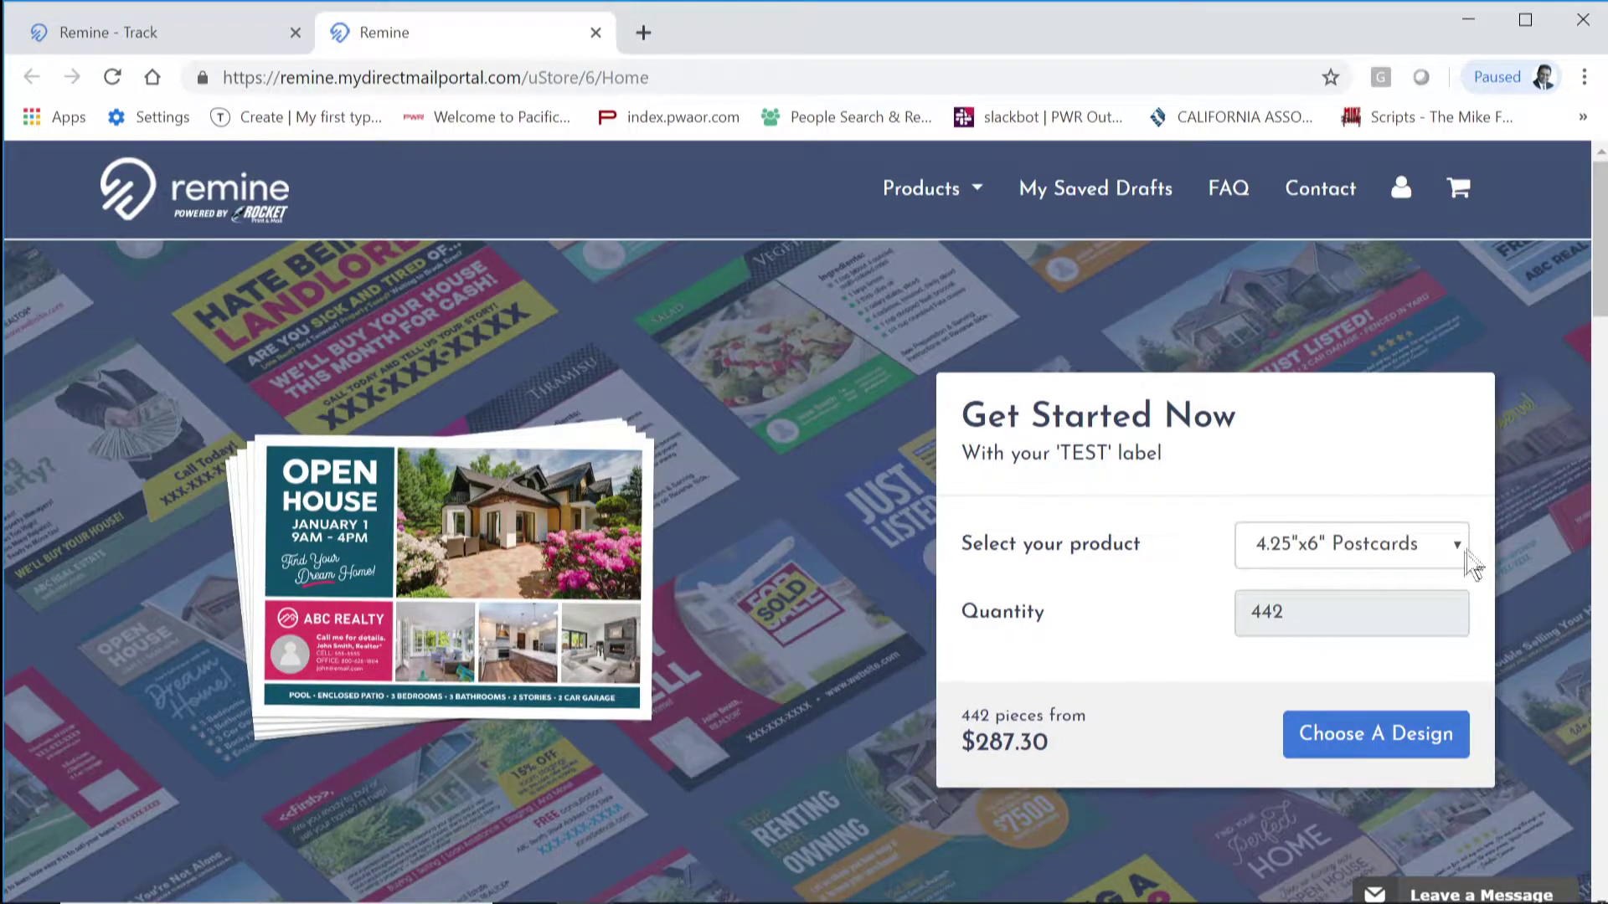
Step: Keep 4.25"x6" Postcards as the product and browse the postcard design categories
{"action": "left_click", "coordinate": [1461, 556]}
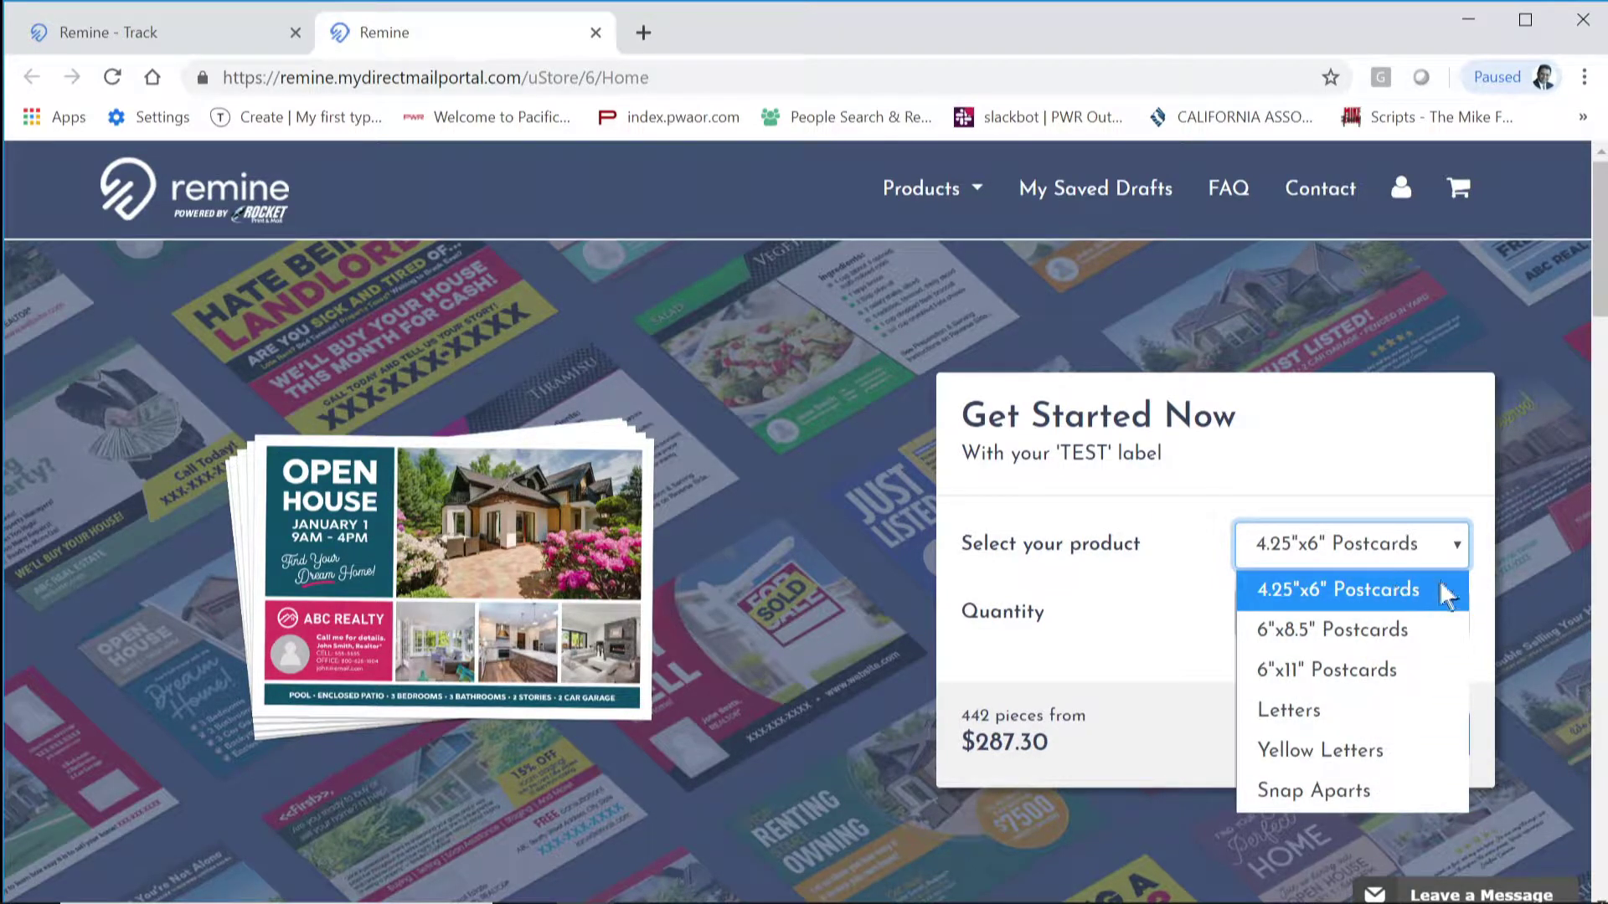
{"action": "left_click", "coordinate": [1459, 546]}
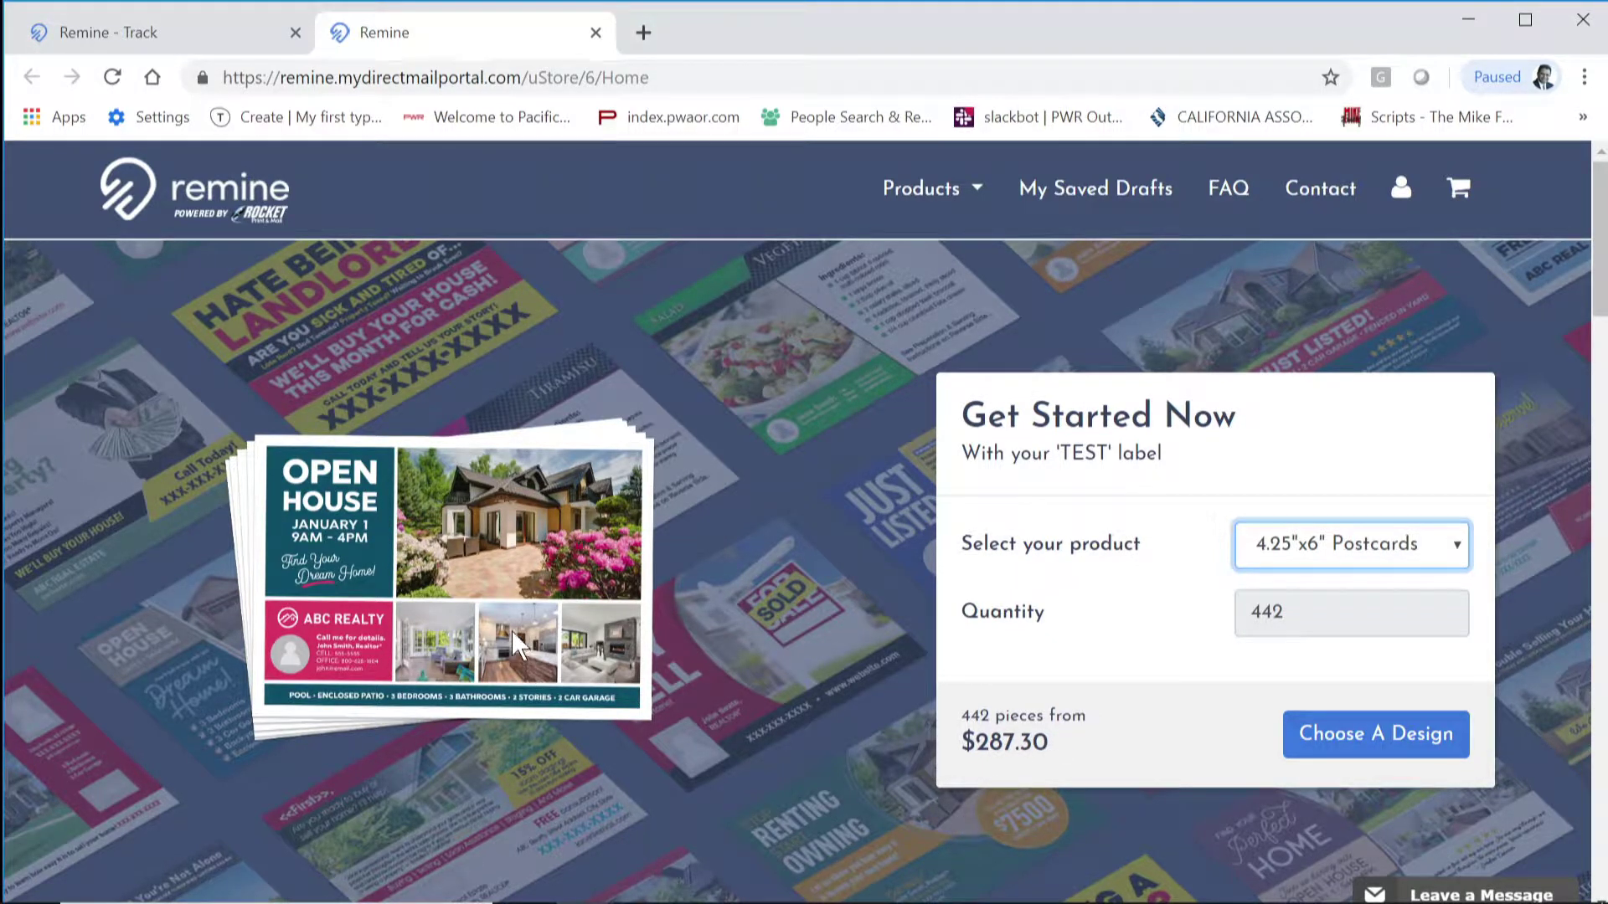
{"action": "left_click", "coordinate": [1410, 741]}
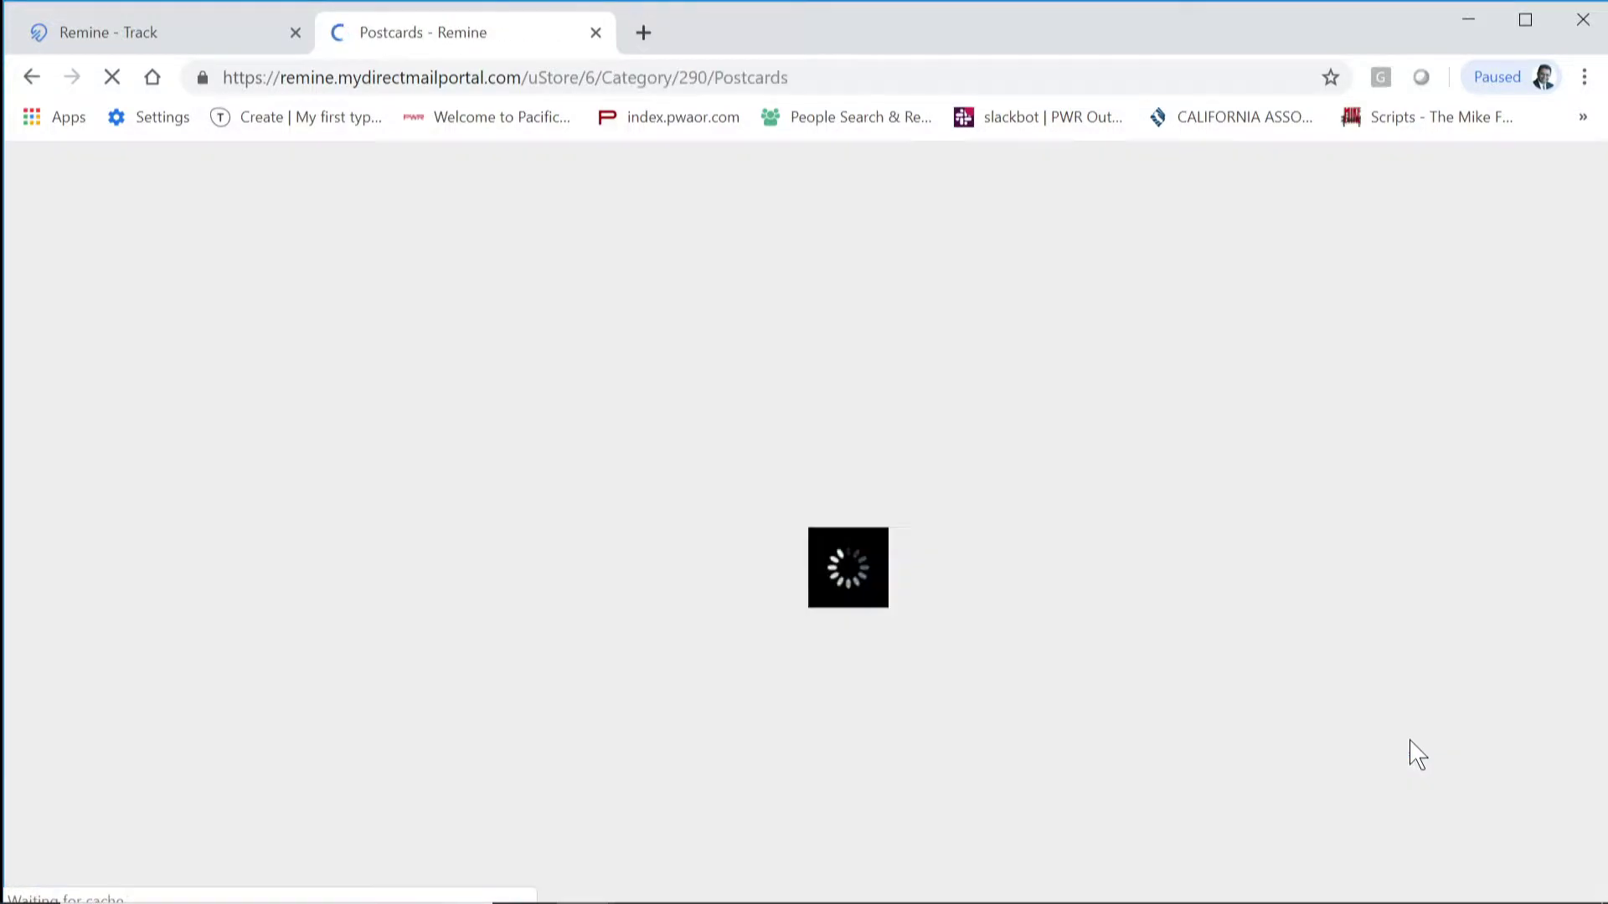
{"action": "scroll", "coordinate": [966, 653], "scroll_direction": "down", "scroll_amount": 5}
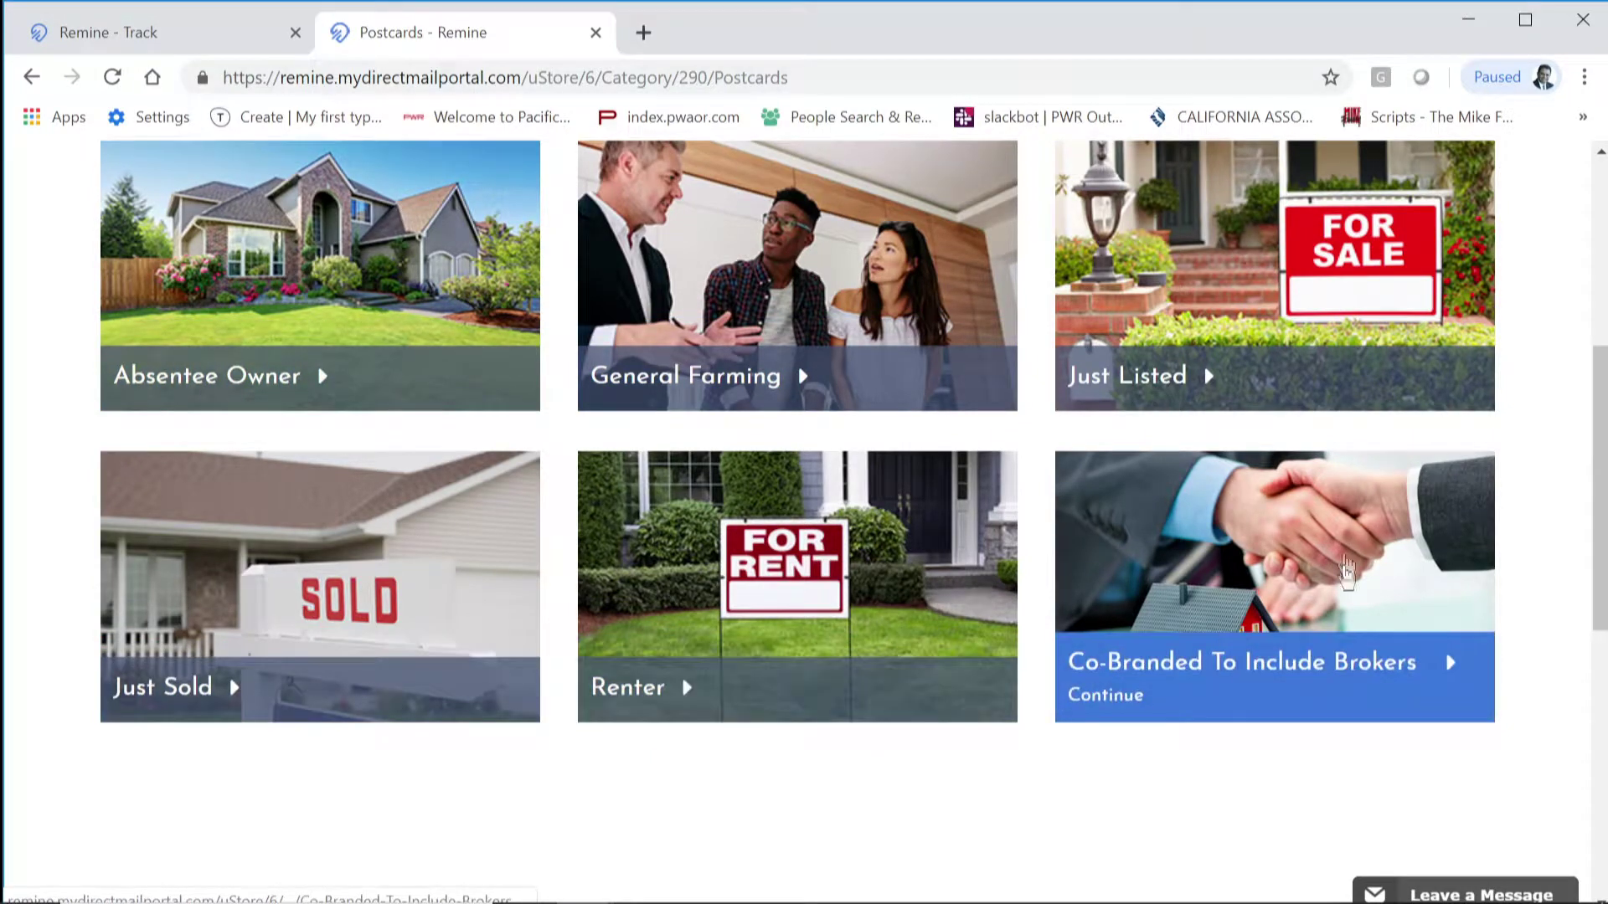
{"action": "scroll", "coordinate": [1385, 727], "scroll_direction": "up", "scroll_amount": 3}
{"action": "scroll", "coordinate": [1507, 654], "scroll_direction": "down", "scroll_amount": 2}
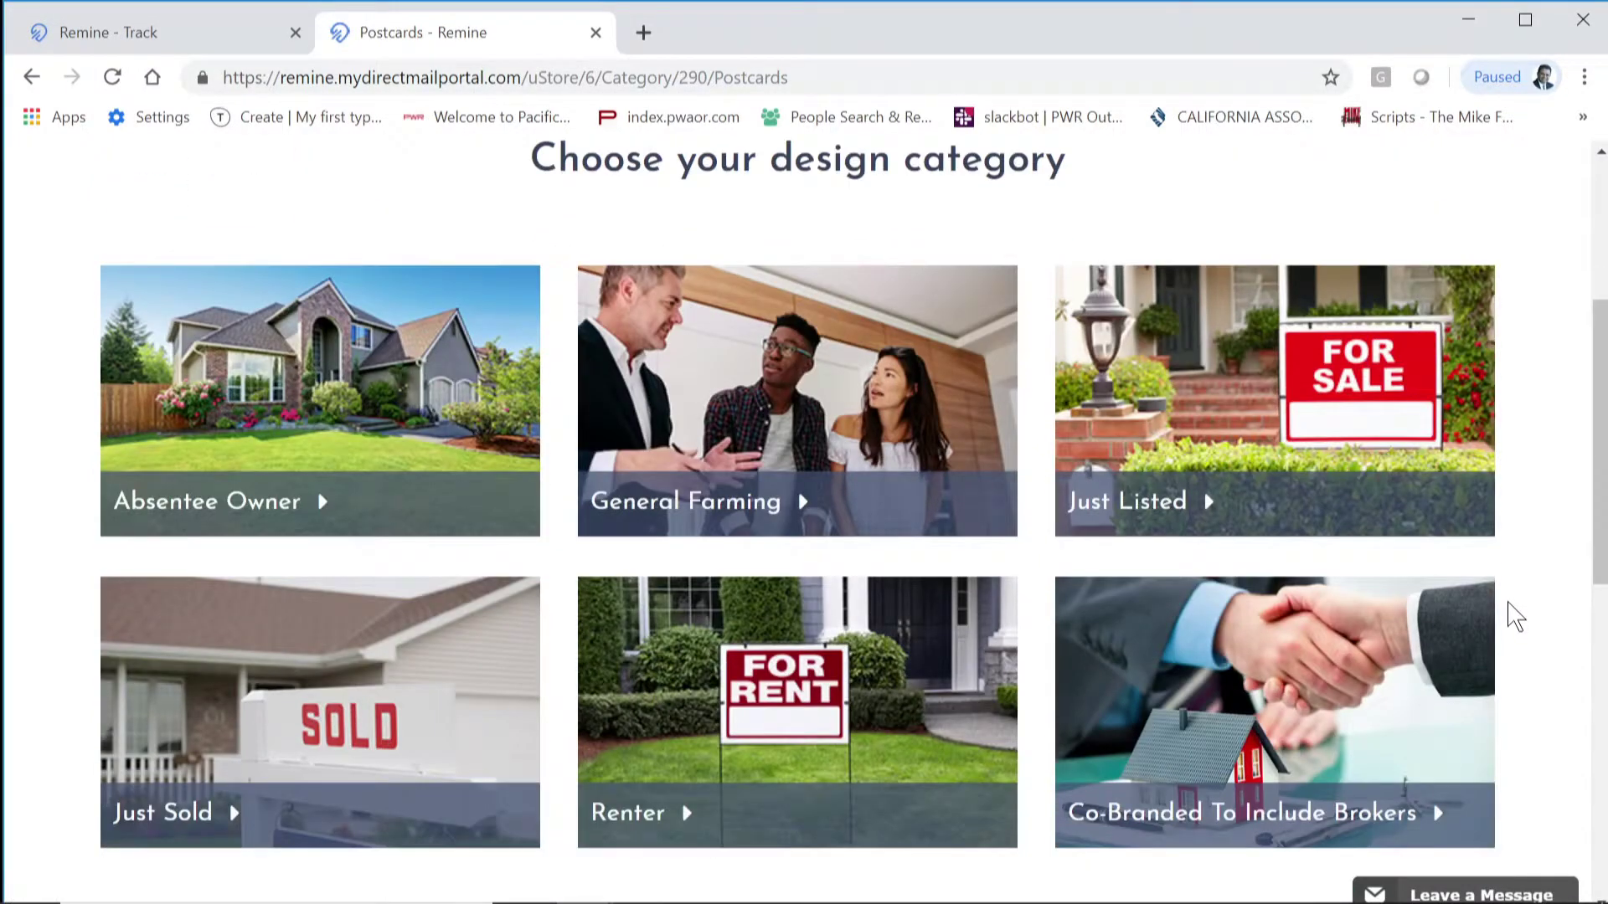
{"action": "scroll", "coordinate": [1515, 617], "scroll_direction": "up", "scroll_amount": 5}
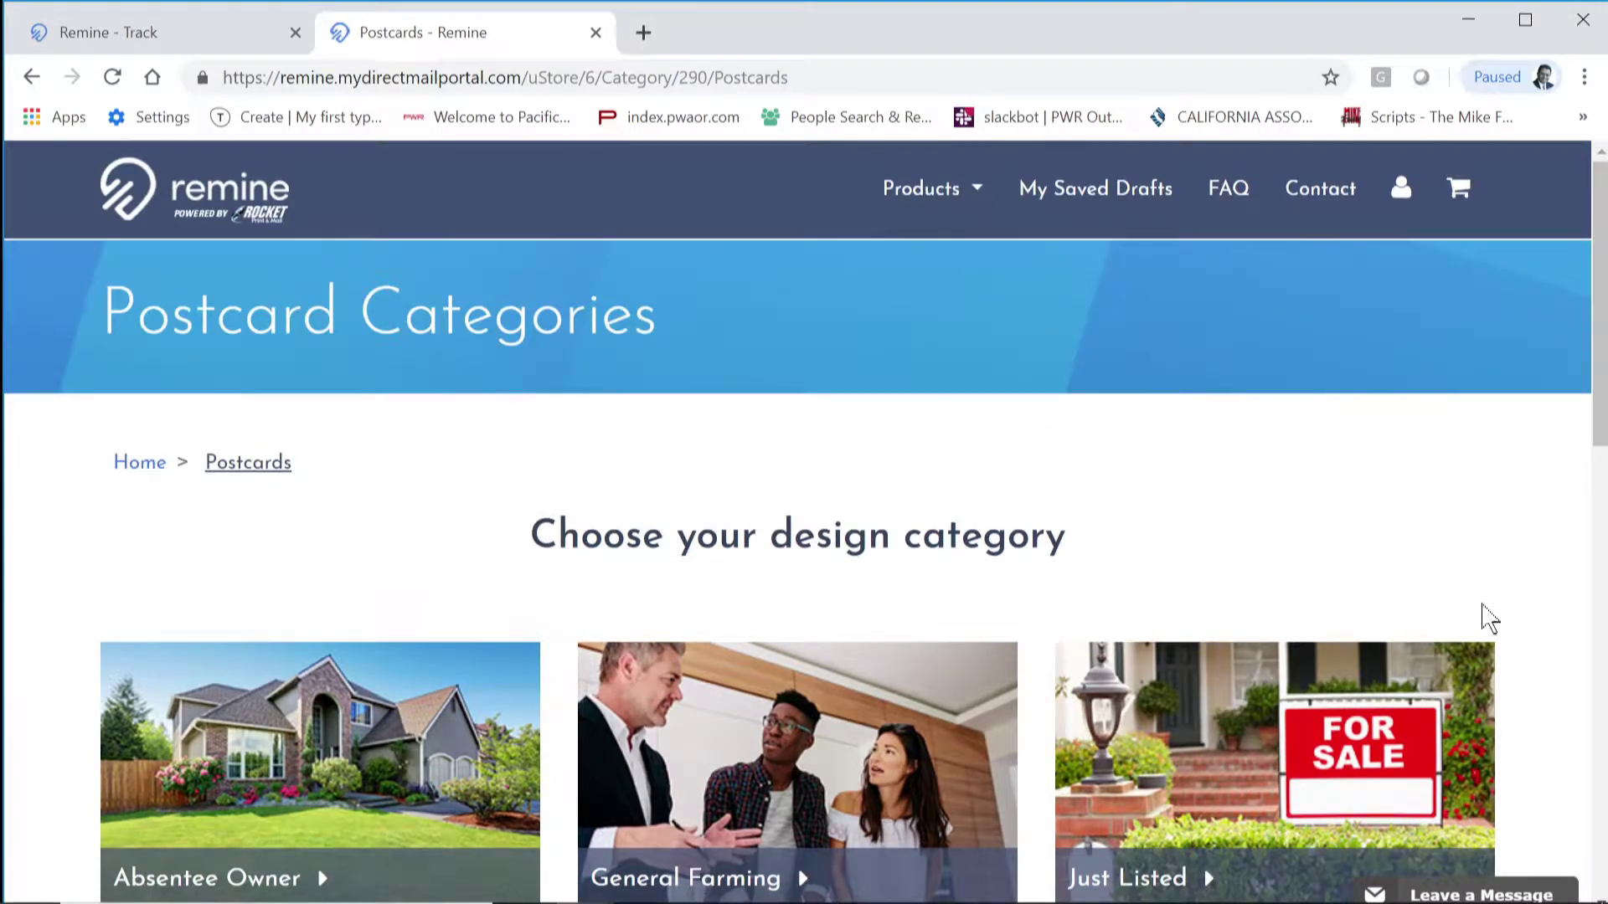
{"action": "scroll", "coordinate": [818, 566], "scroll_direction": "down", "scroll_amount": 9}
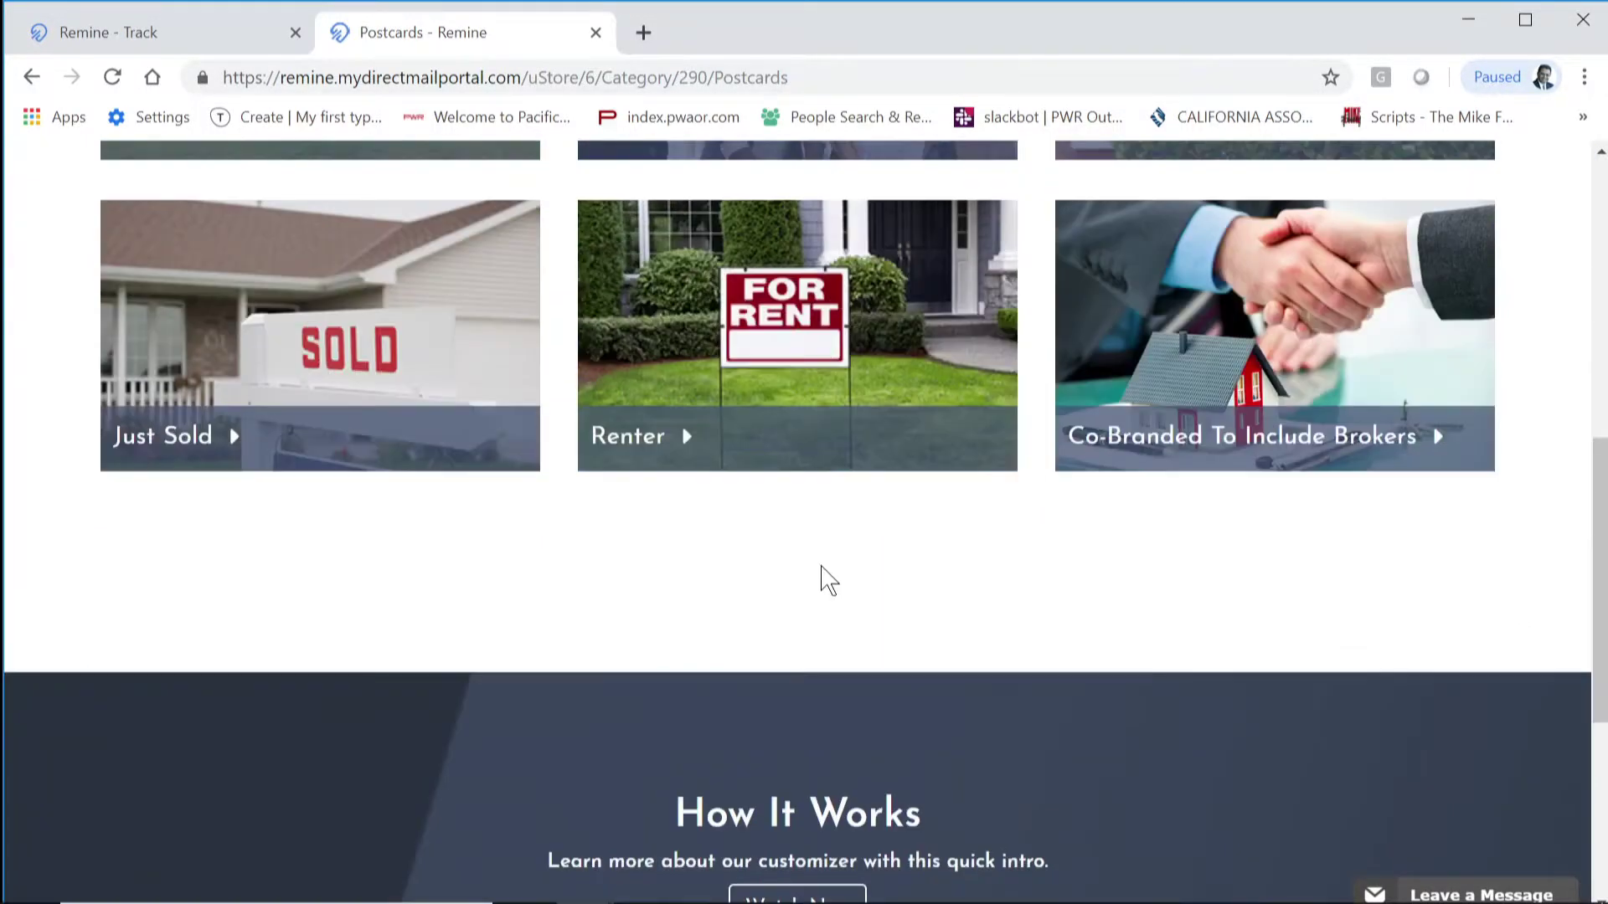
{"action": "scroll", "coordinate": [840, 599], "scroll_direction": "up", "scroll_amount": 8}
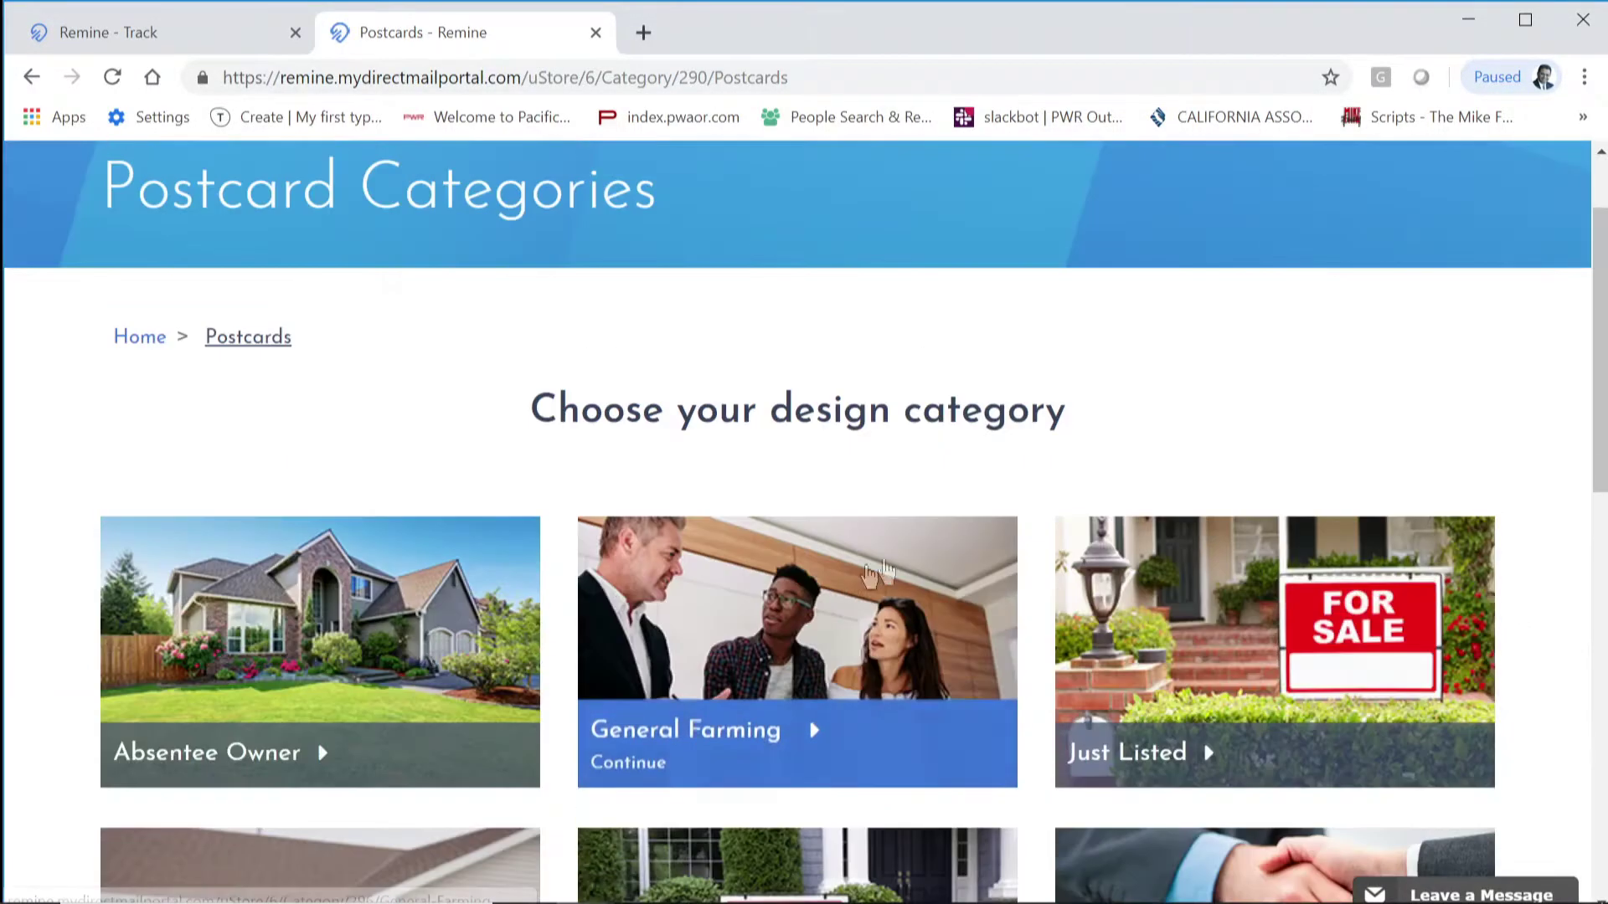
Step: Open the General Farming category, preview its first design, then close the preview
{"action": "left_click", "coordinate": [810, 734]}
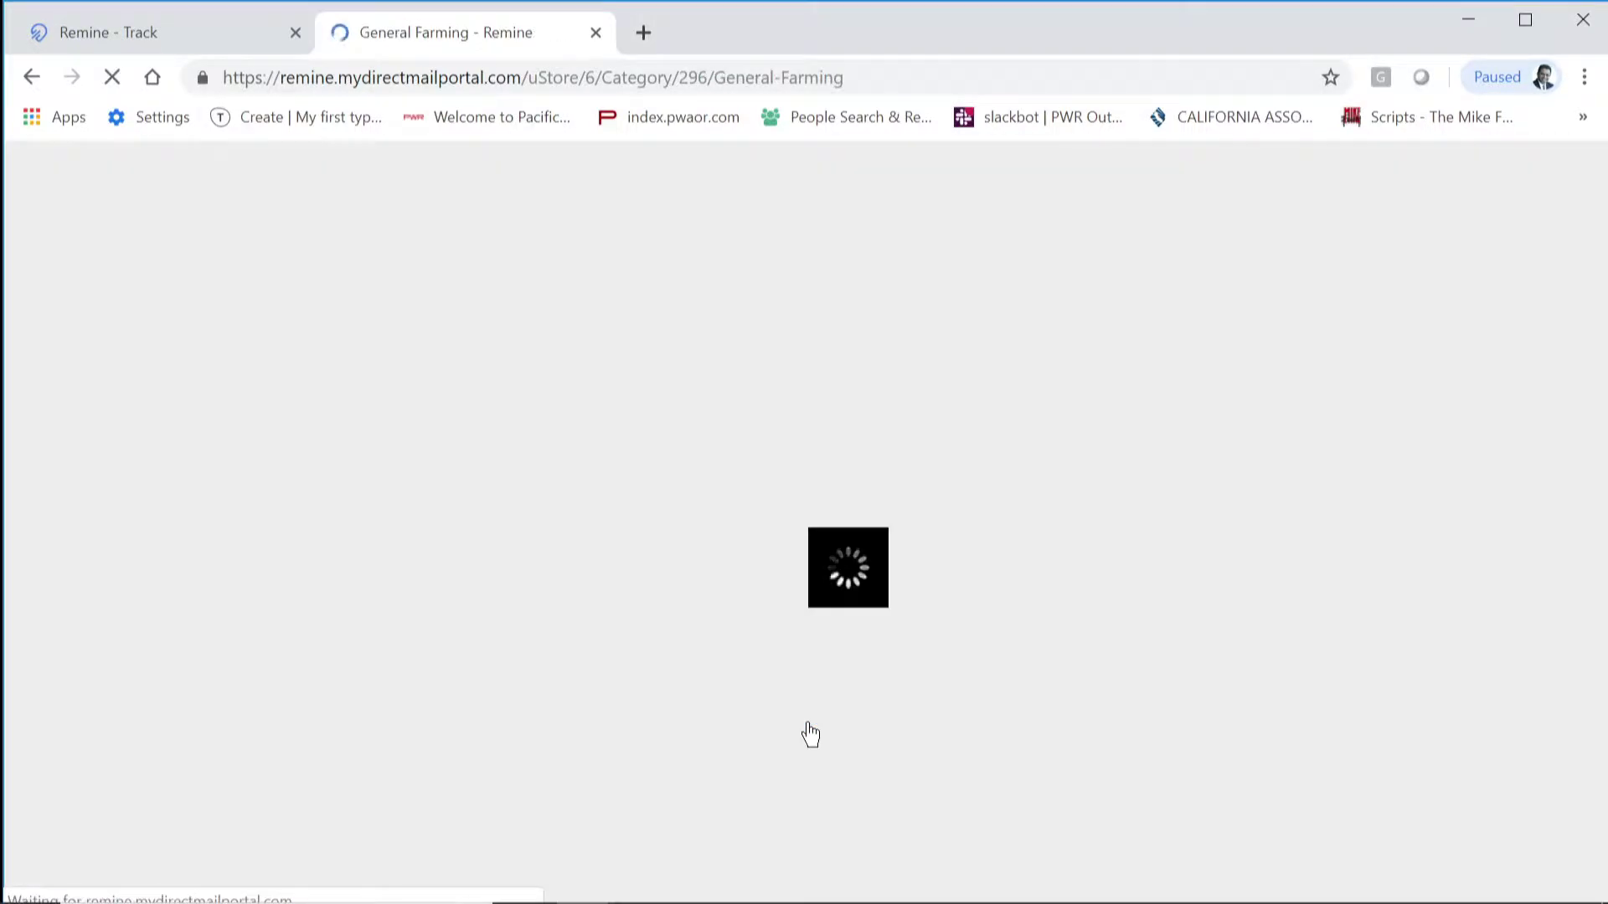
{"action": "scroll", "coordinate": [810, 735], "scroll_direction": "down", "scroll_amount": 3}
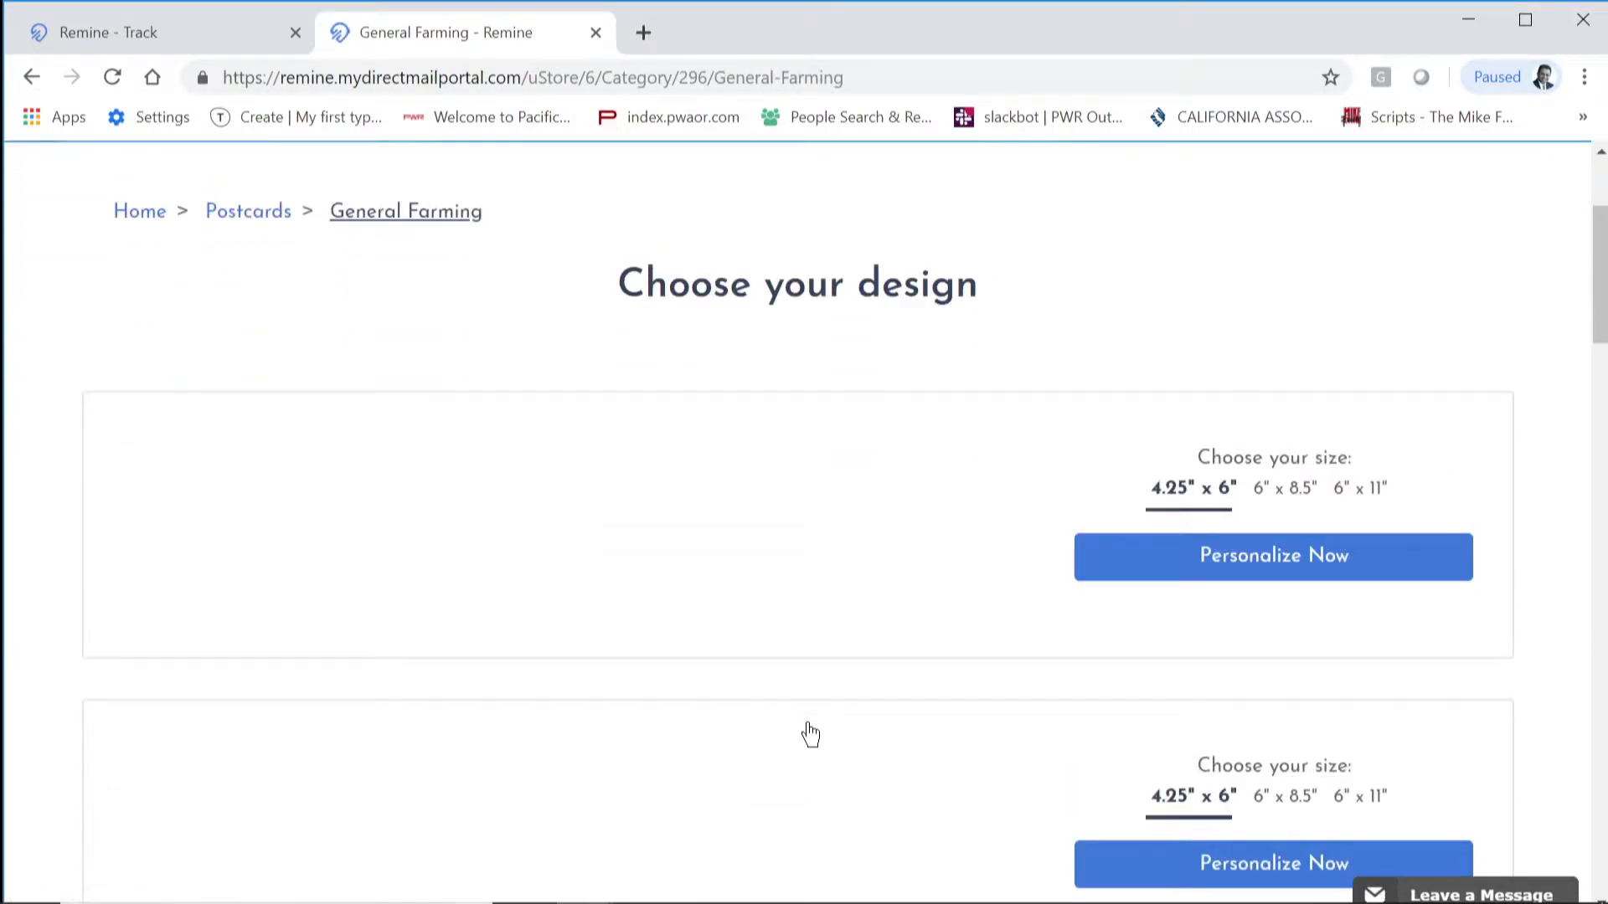
{"action": "scroll", "coordinate": [807, 732], "scroll_direction": "down", "scroll_amount": 2}
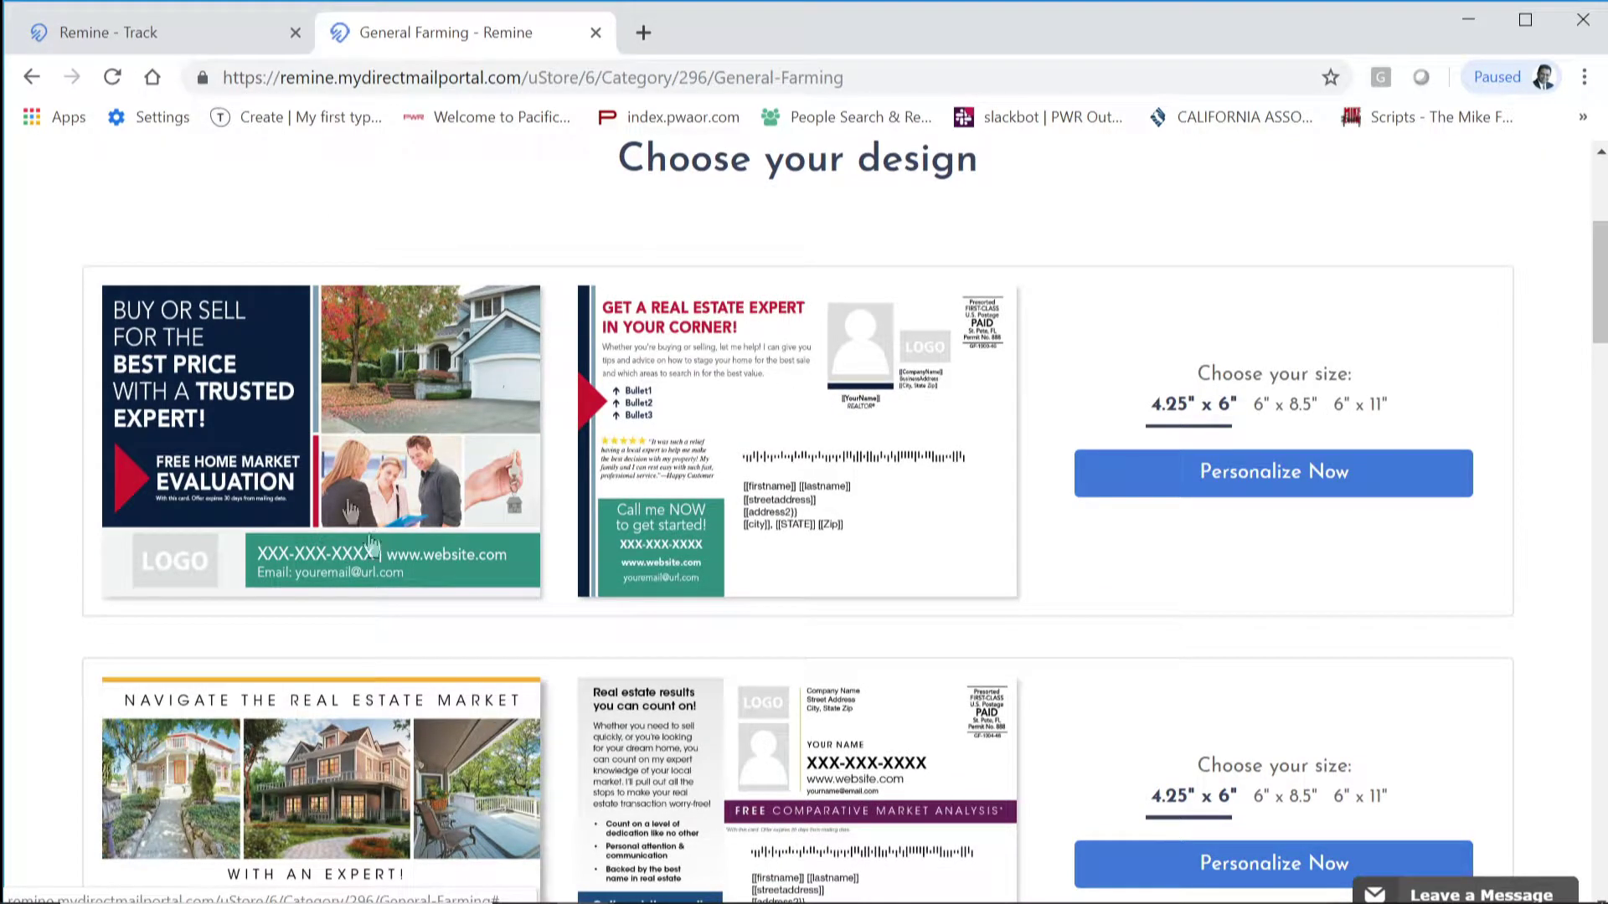
{"action": "left_click", "coordinate": [316, 412]}
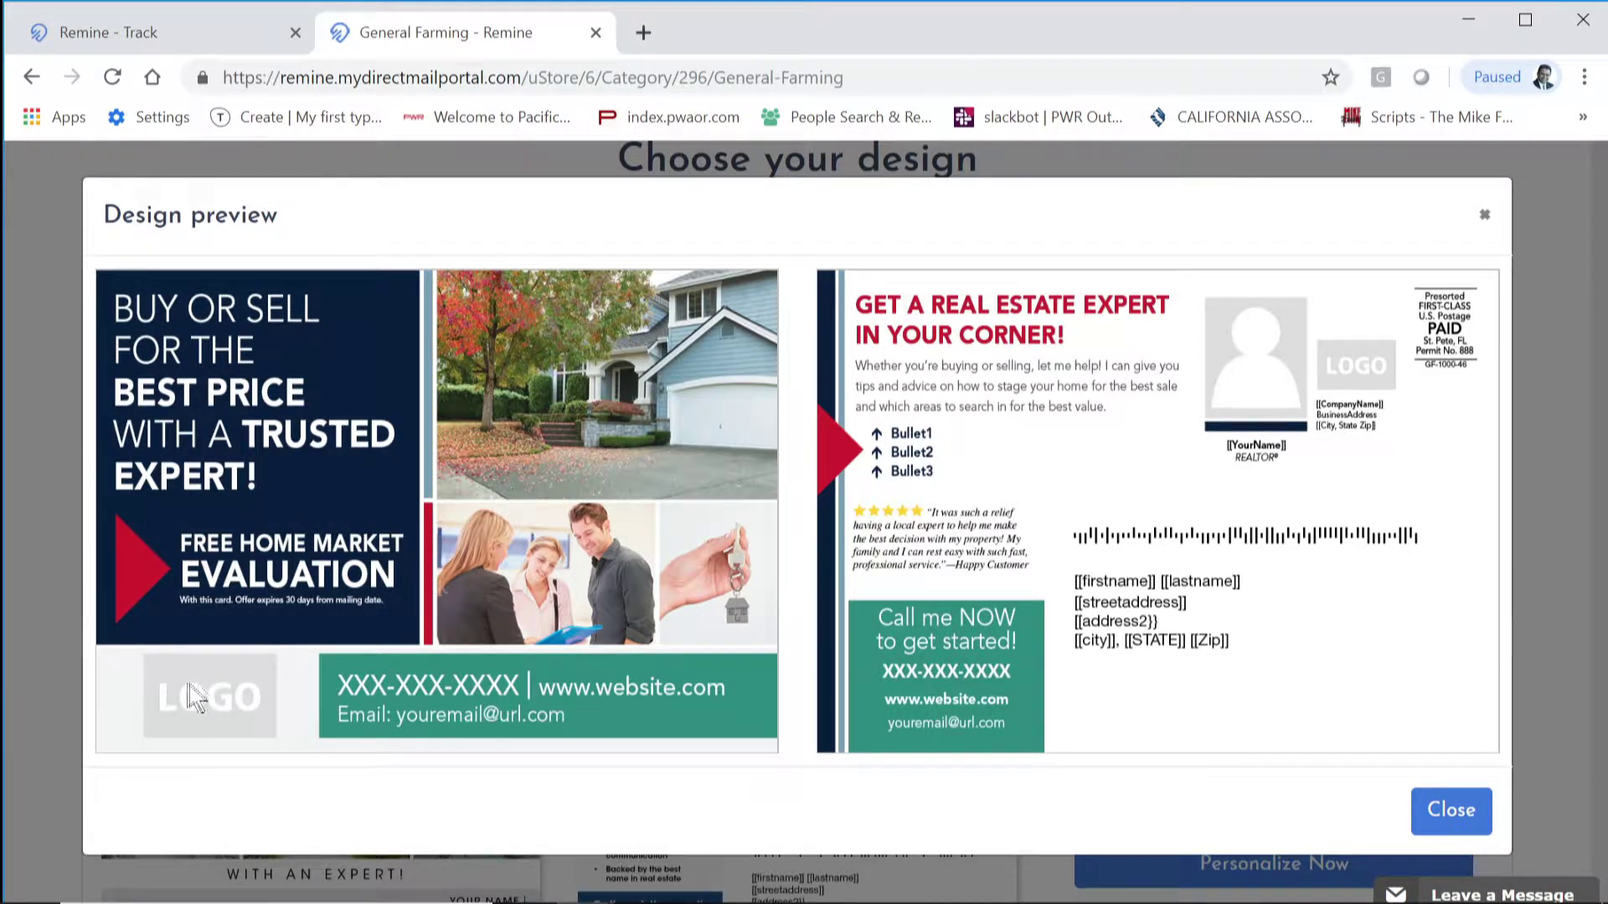
{"action": "left_click", "coordinate": [1463, 816]}
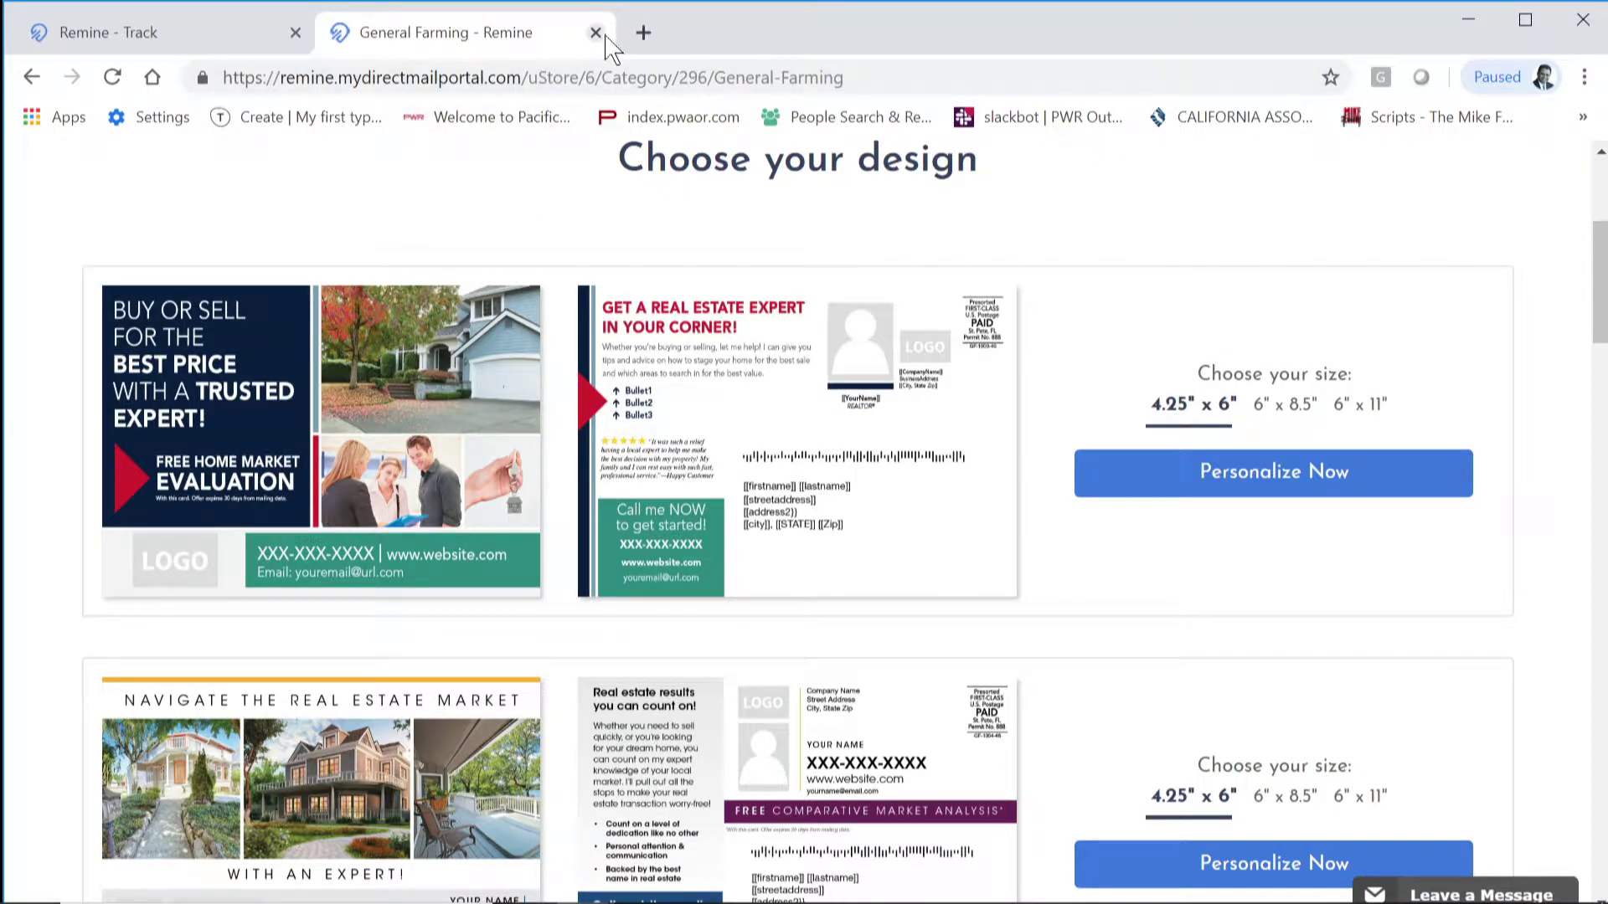
Step: Leave the mail portal, check Sell Score notifications, and return to the 442 tracked properties
{"action": "left_click", "coordinate": [595, 33]}
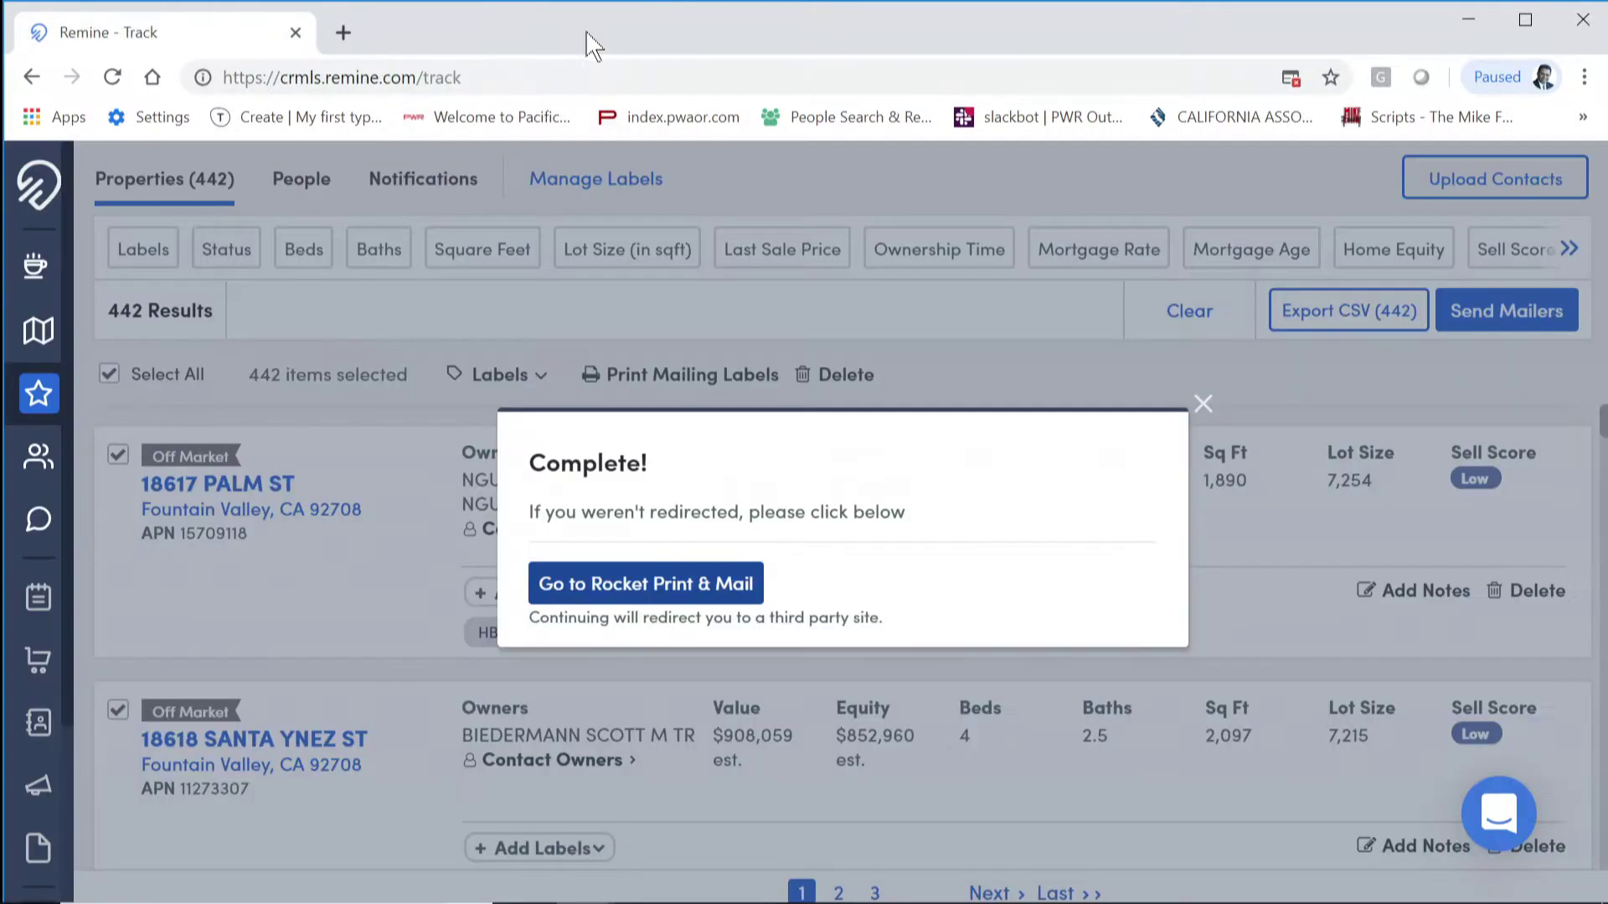
{"action": "left_click", "coordinate": [1206, 406]}
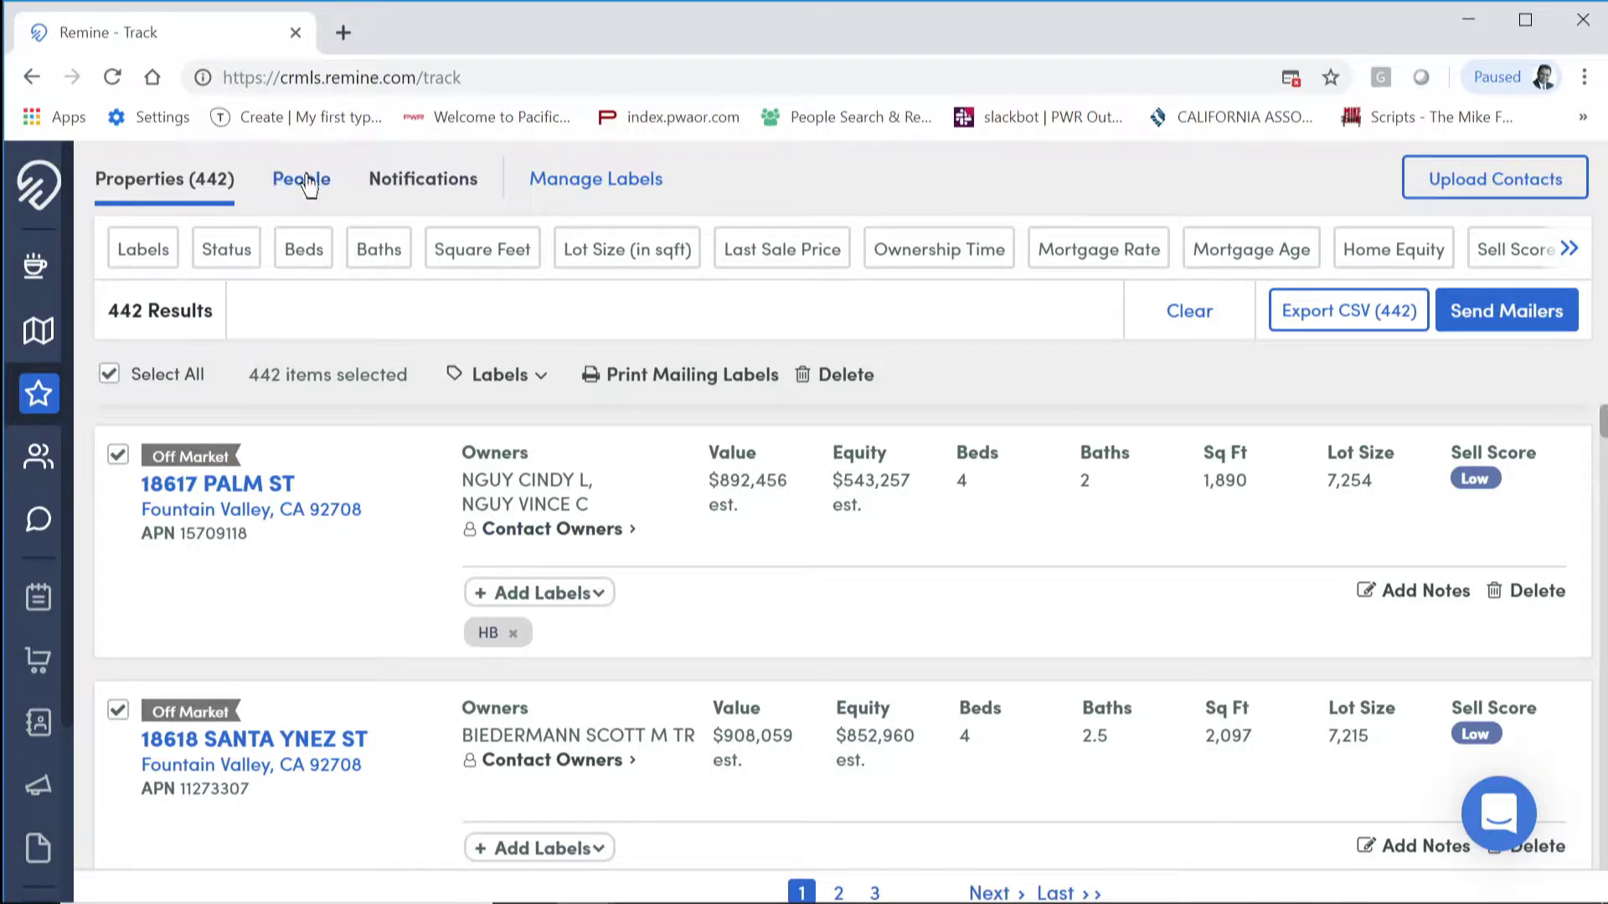
{"action": "left_click", "coordinate": [305, 183]}
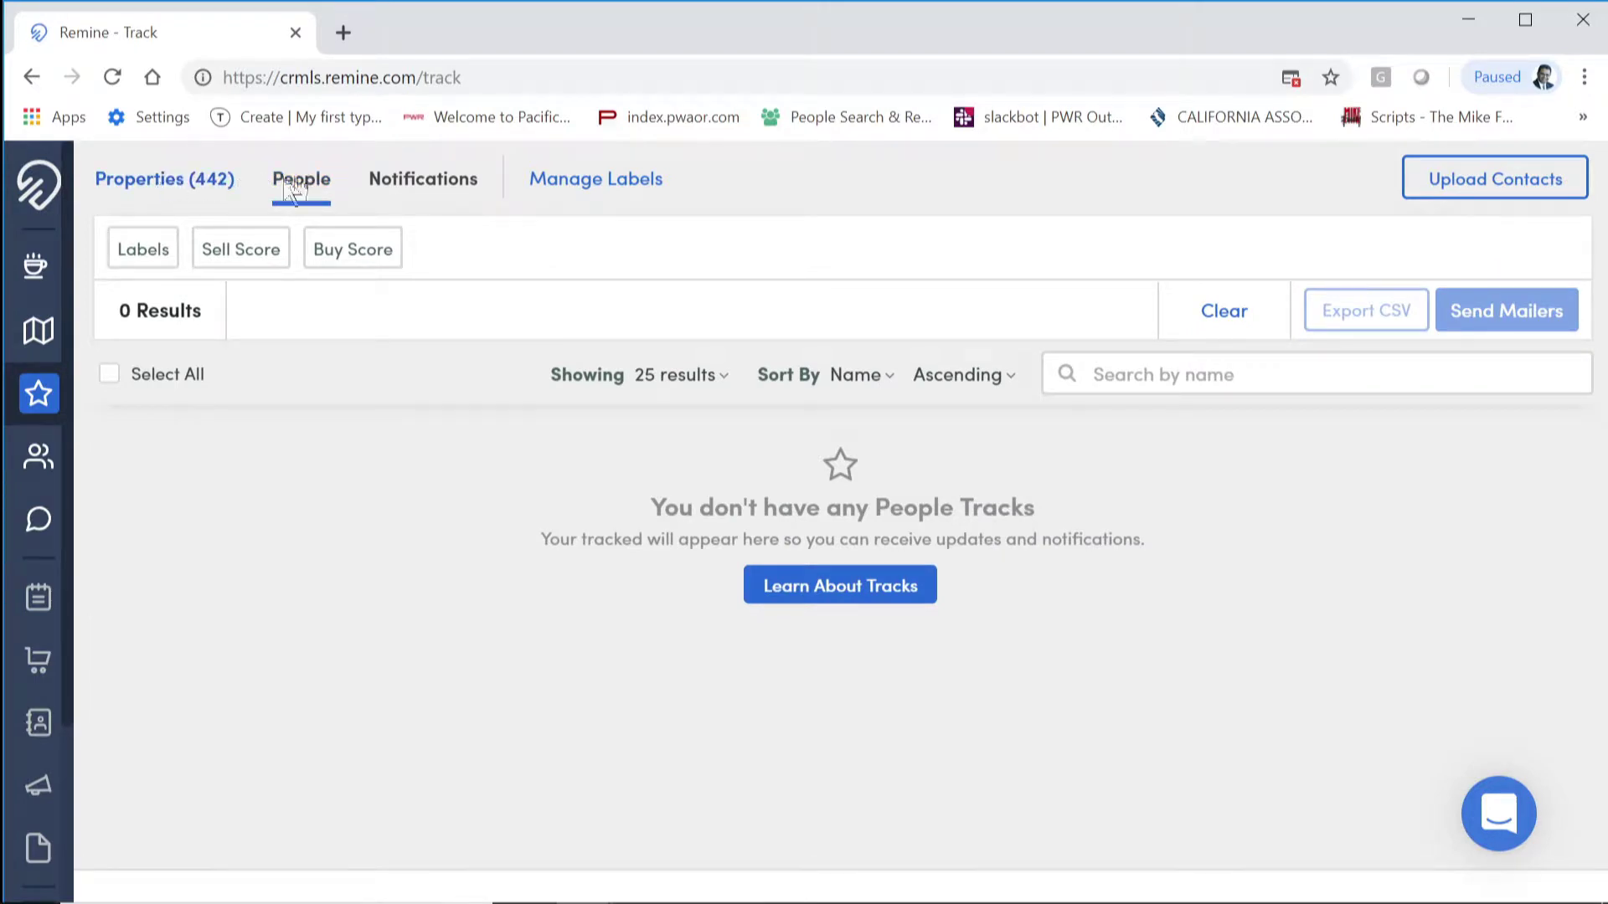
{"action": "left_click", "coordinate": [398, 184]}
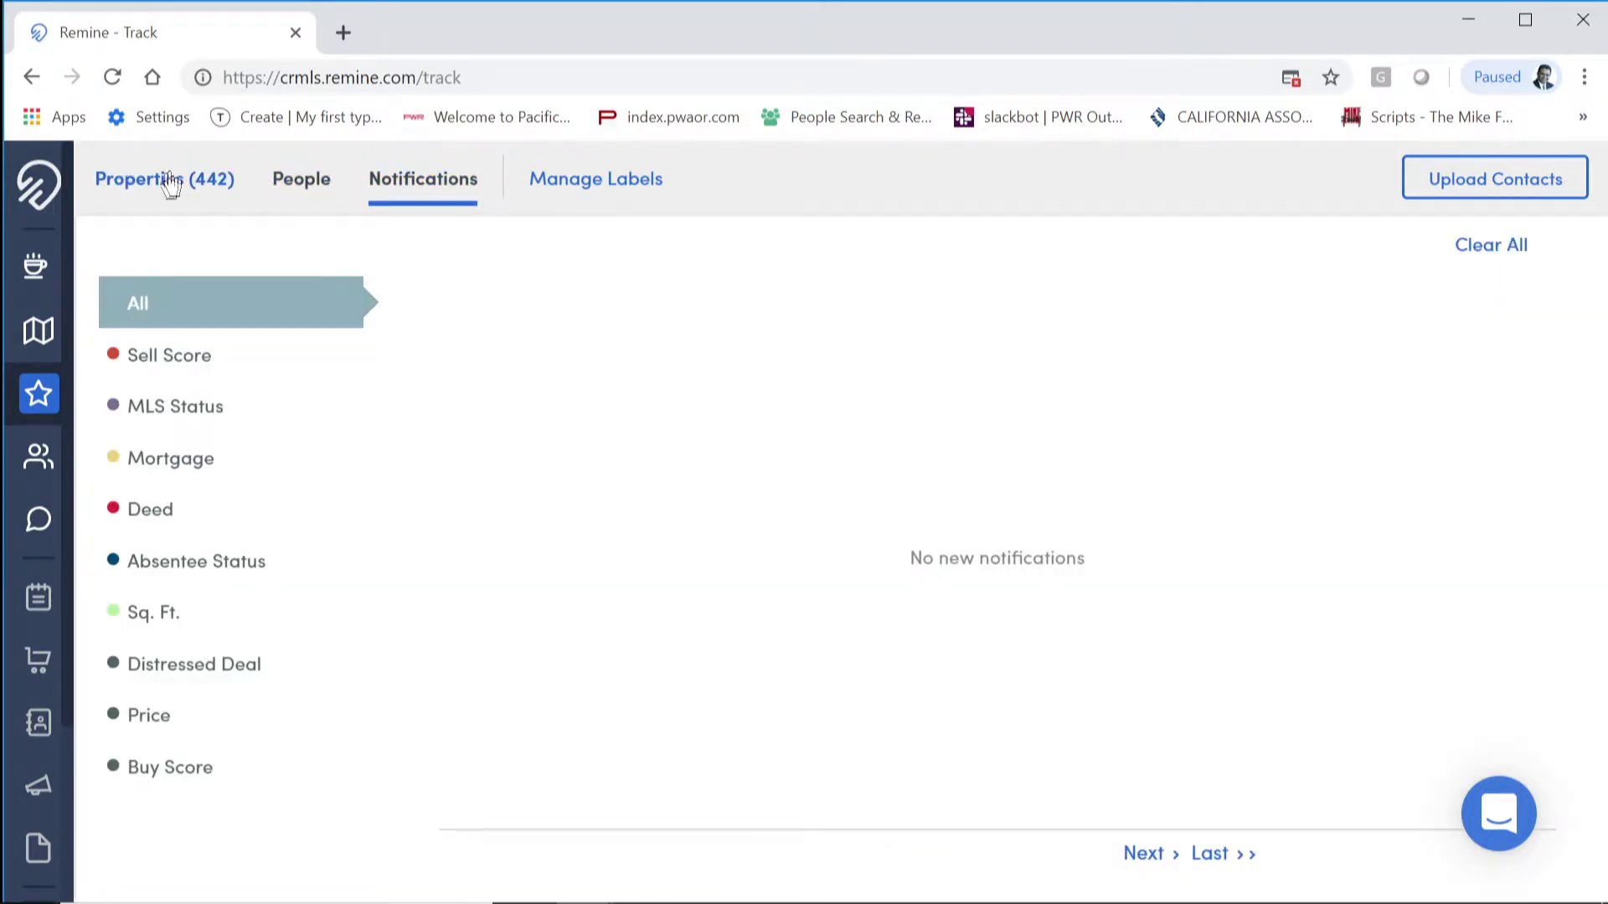
{"action": "left_click", "coordinate": [172, 367]}
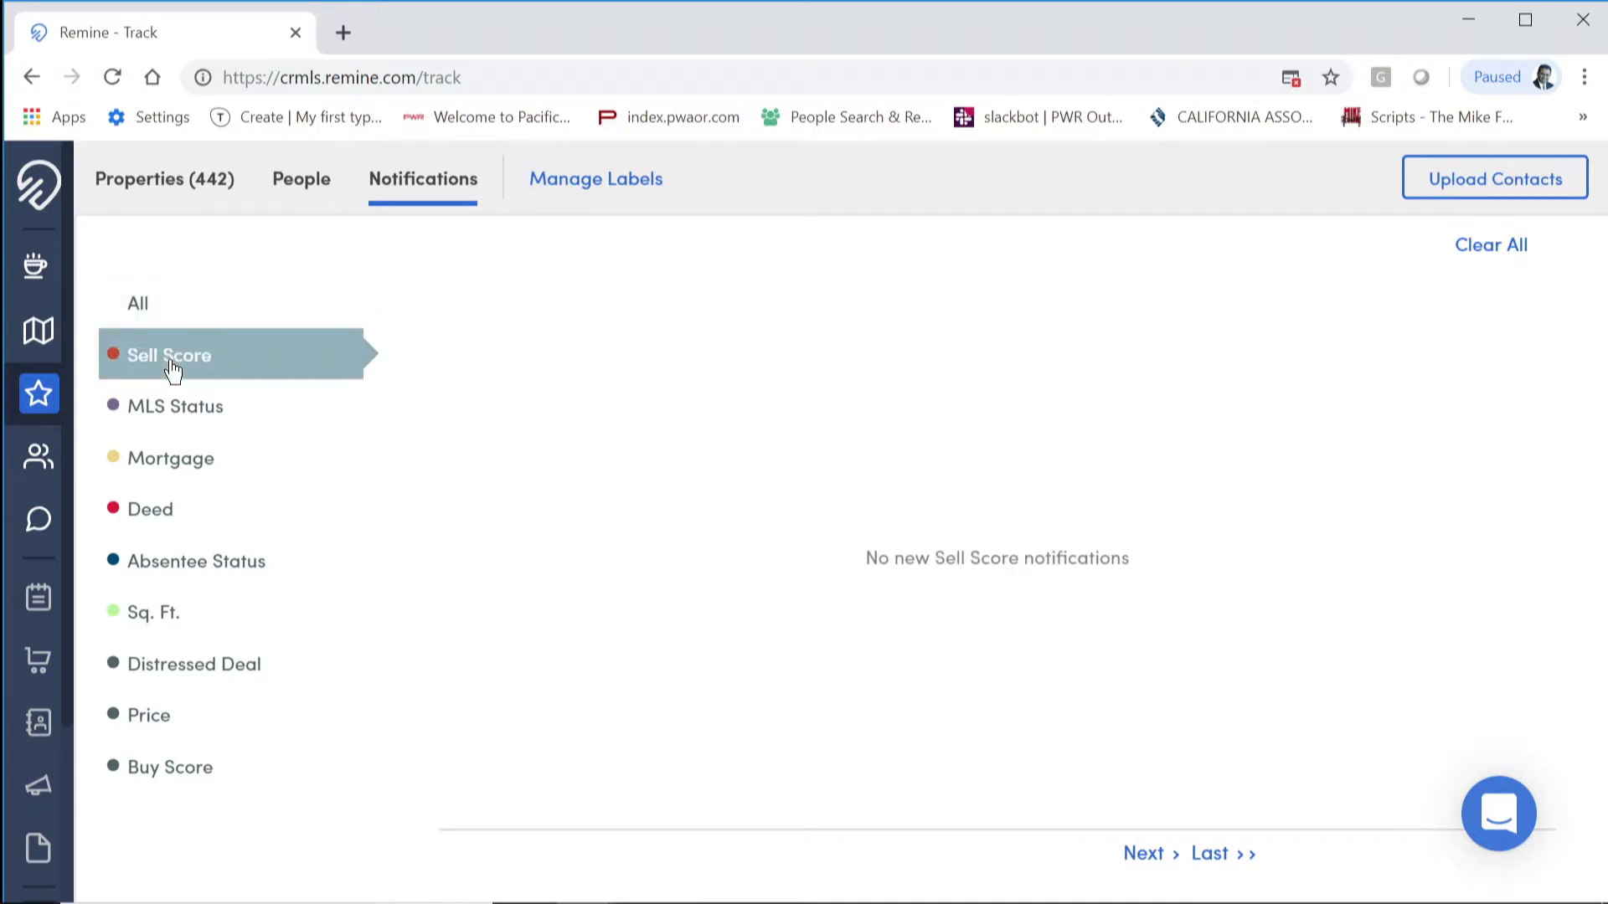
{"action": "left_click", "coordinate": [147, 186]}
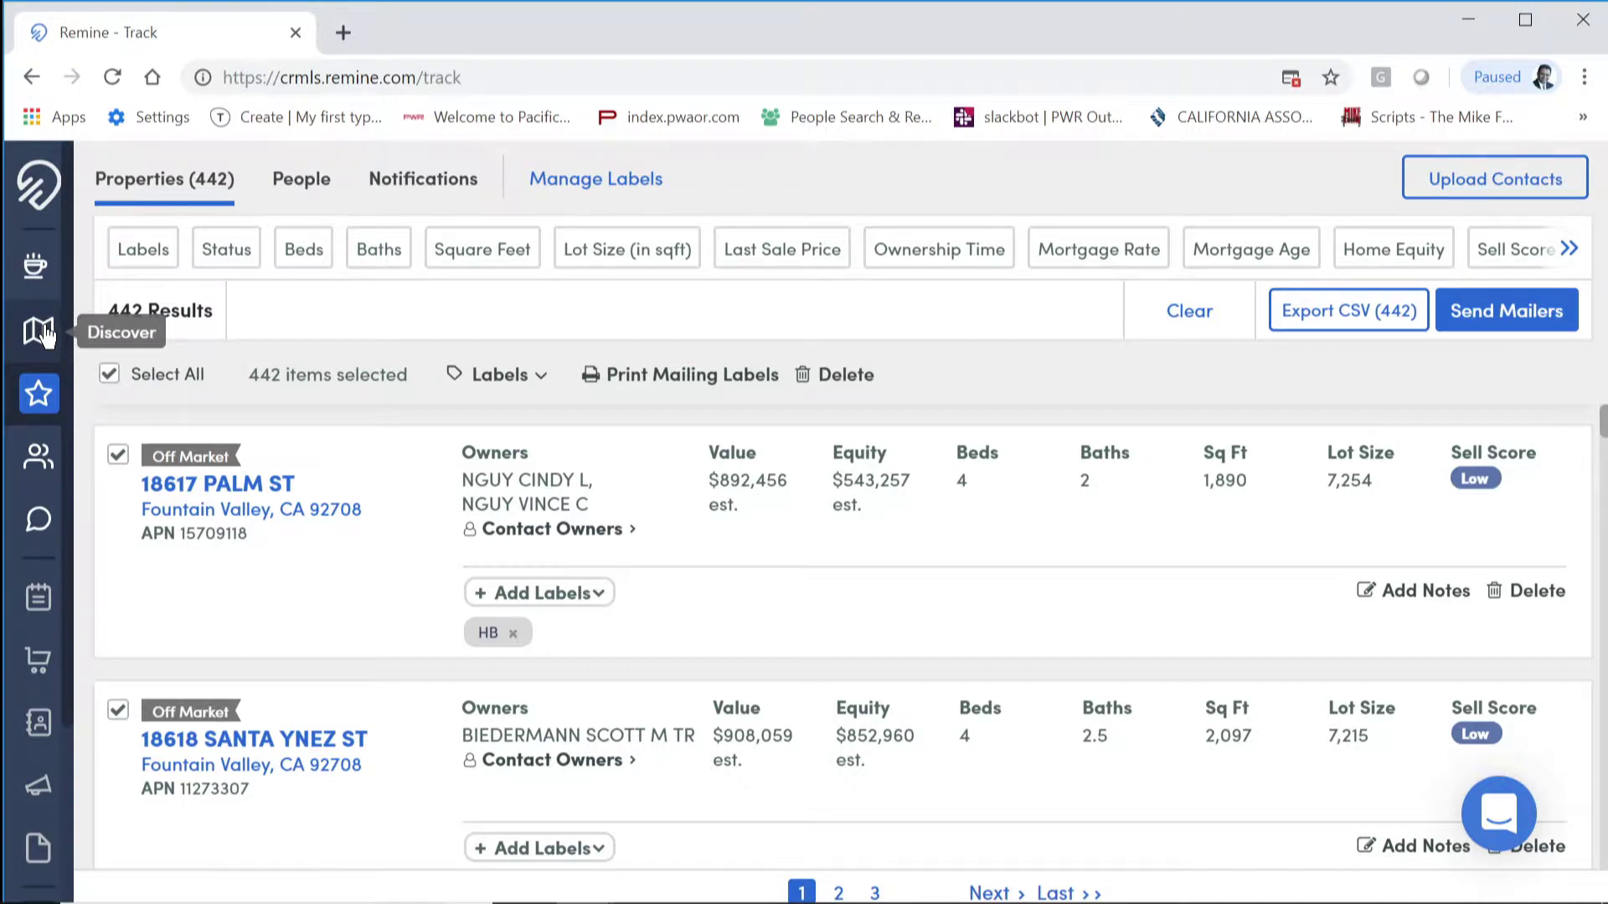
{"action": "left_click", "coordinate": [1566, 250]}
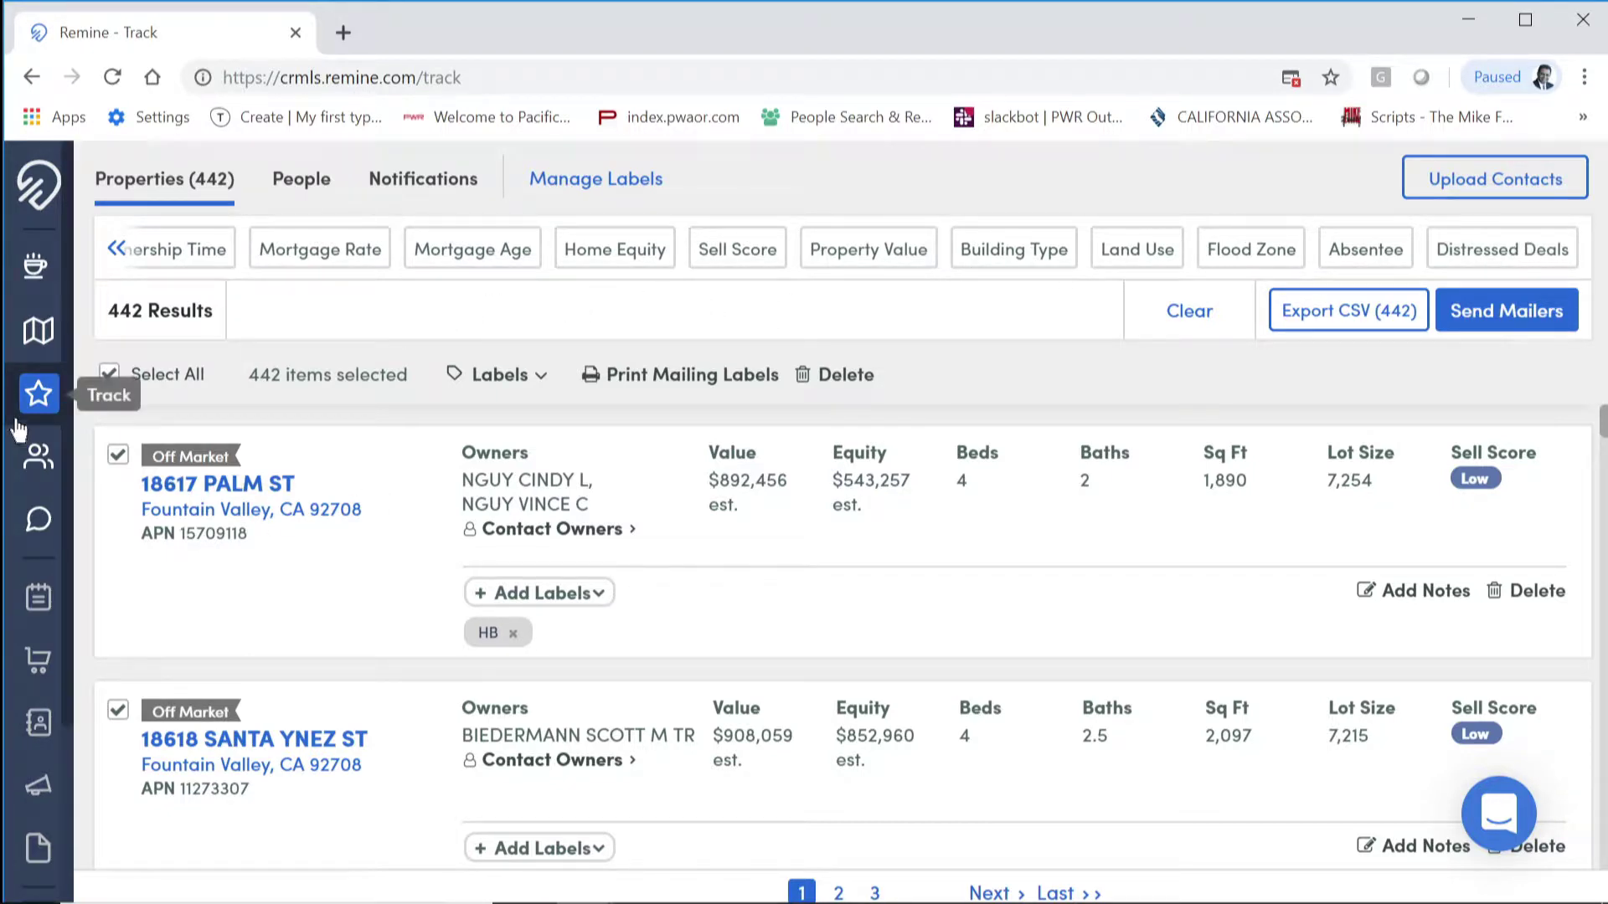
Step: Delete all 442 tracked properties, confirming with DELETE, then clear the list filters
{"action": "left_click", "coordinate": [39, 335]}
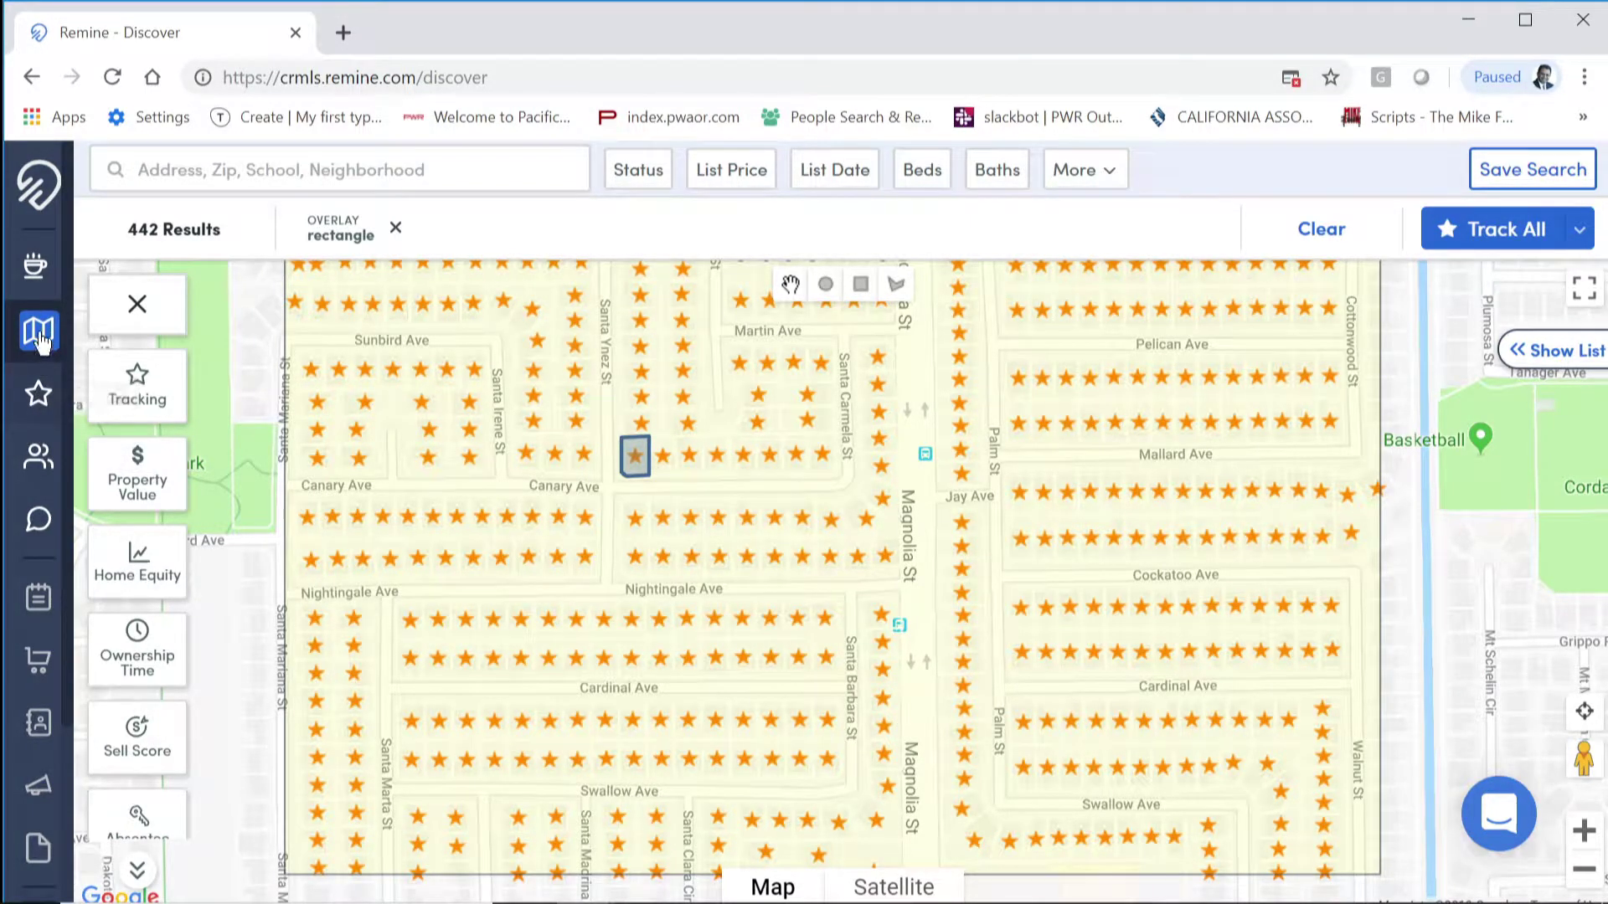
{"action": "left_click", "coordinate": [40, 392]}
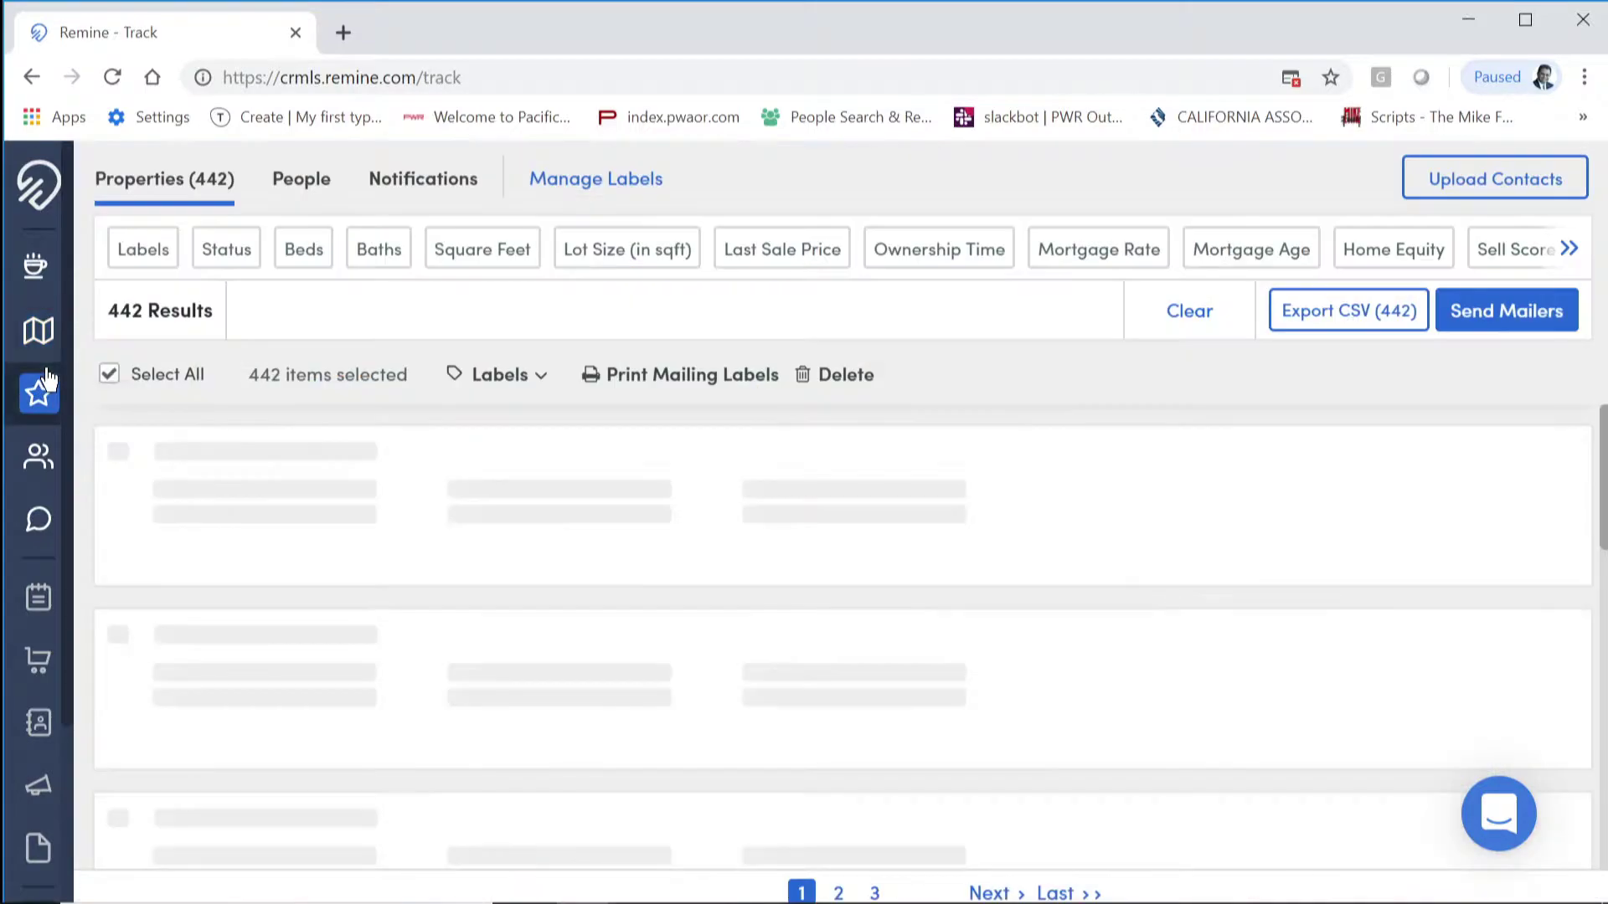
{"action": "left_click", "coordinate": [862, 379]}
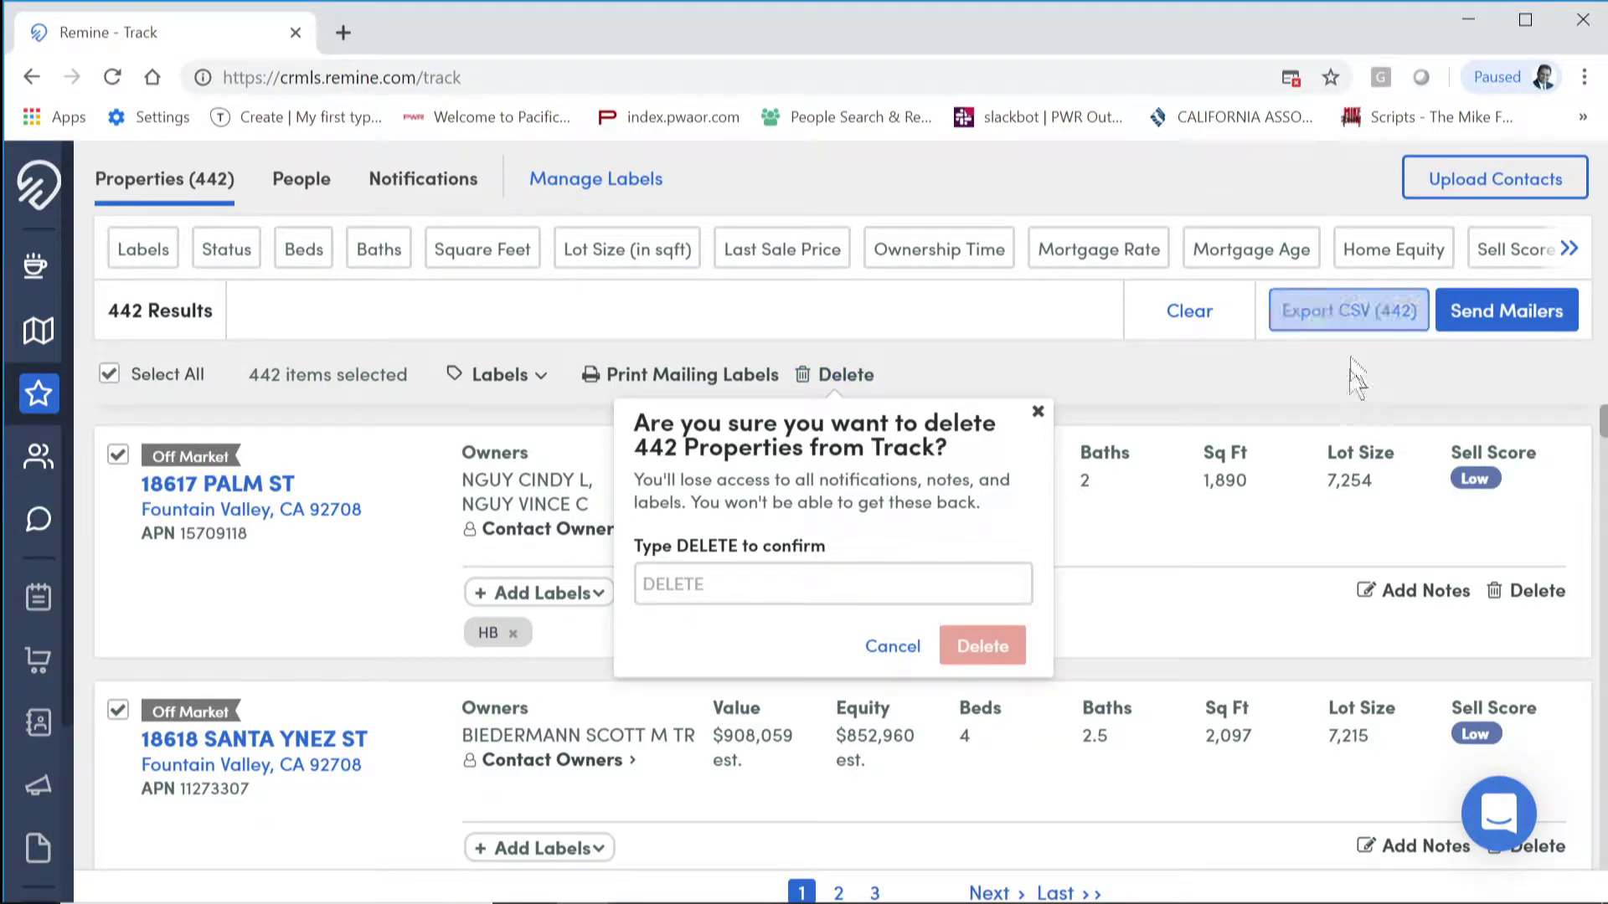
{"action": "left_click", "coordinate": [790, 580]}
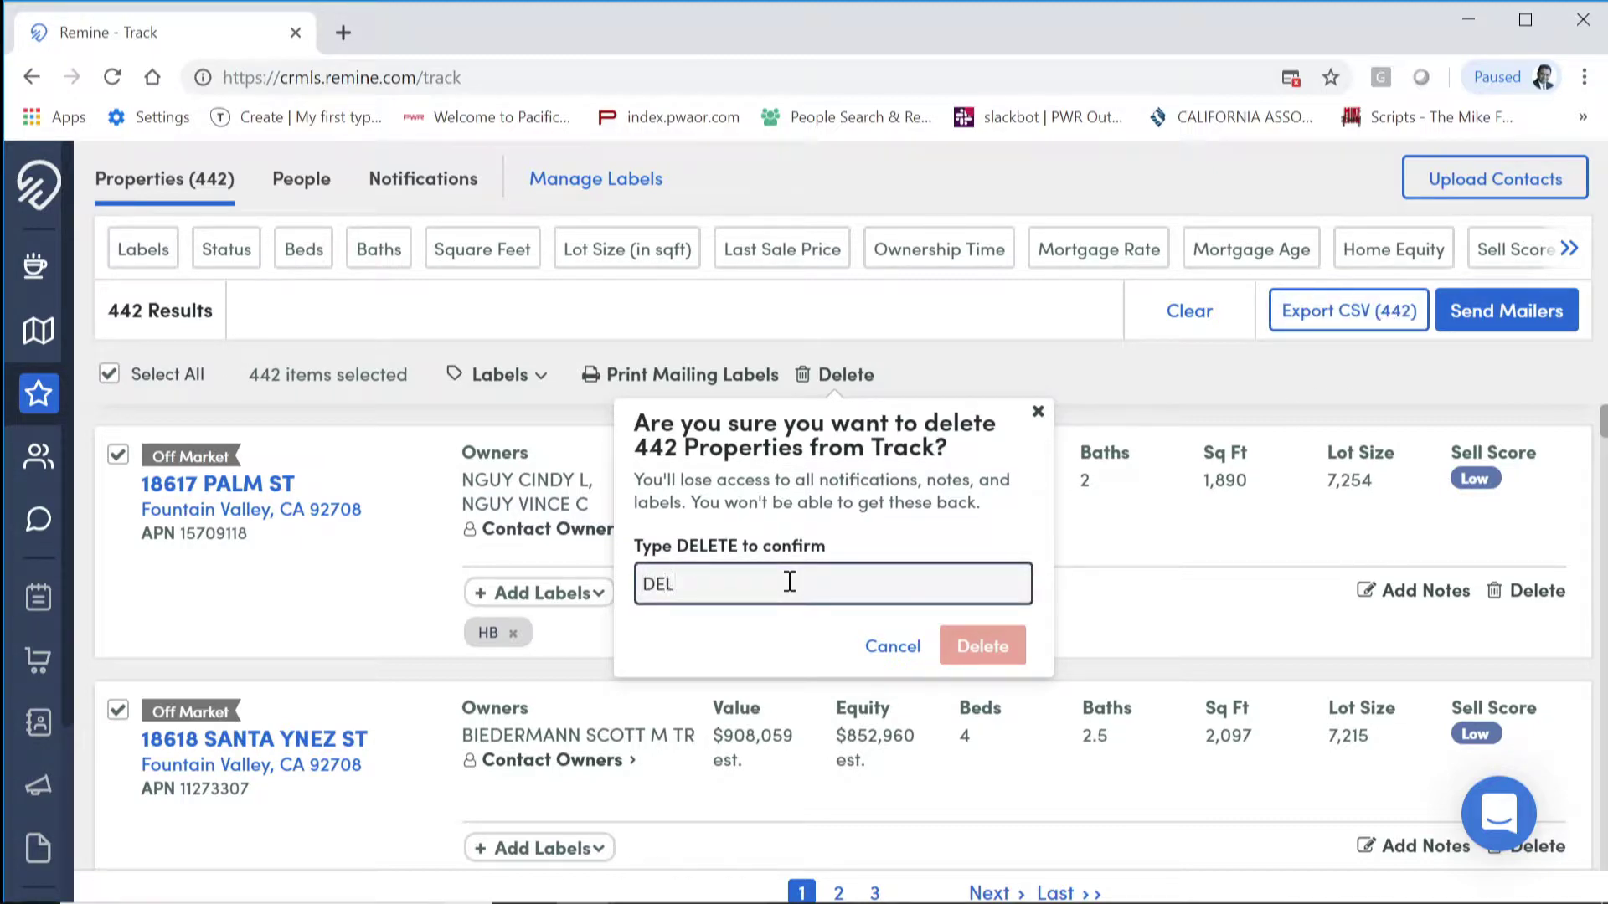
{"action": "type", "text": "DELETE"}
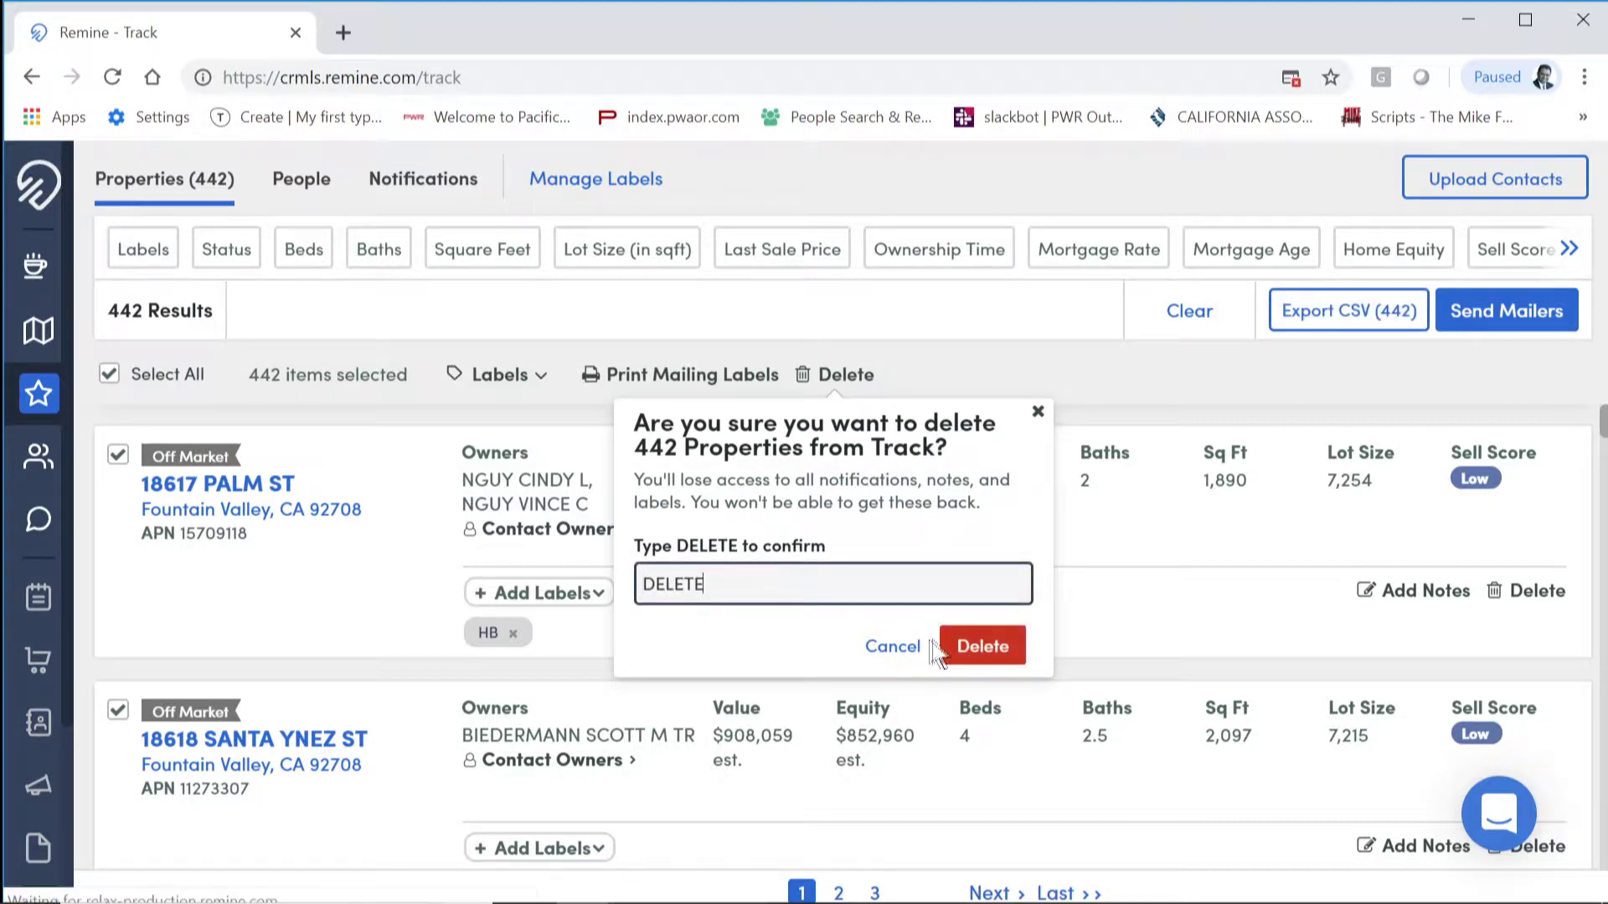
{"action": "left_click", "coordinate": [982, 645]}
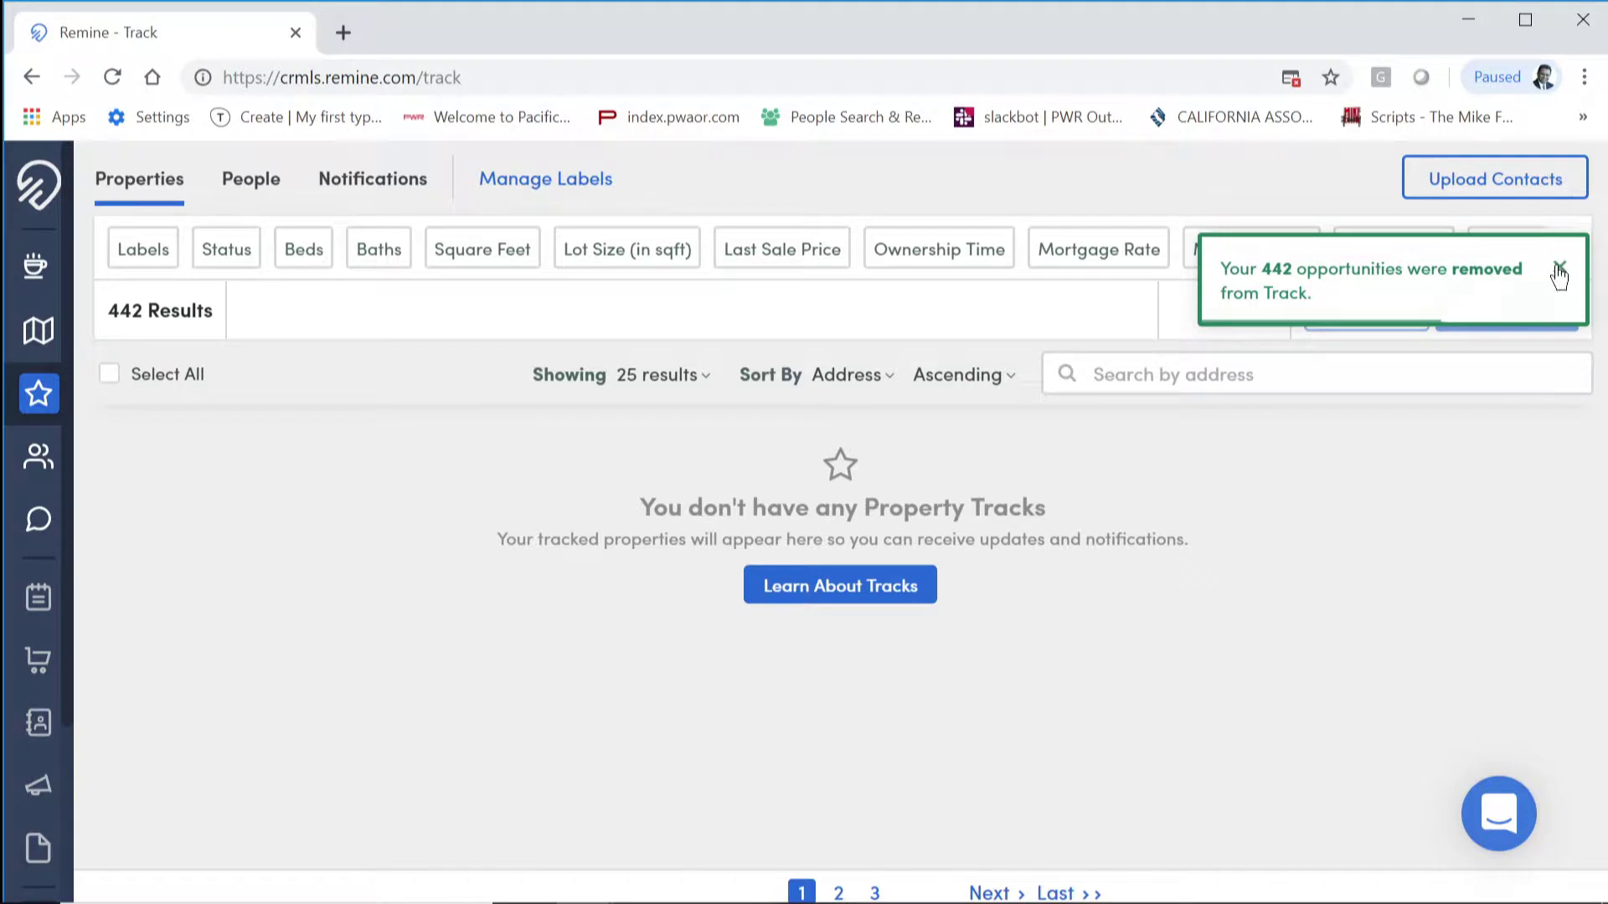
{"action": "left_click", "coordinate": [1561, 268]}
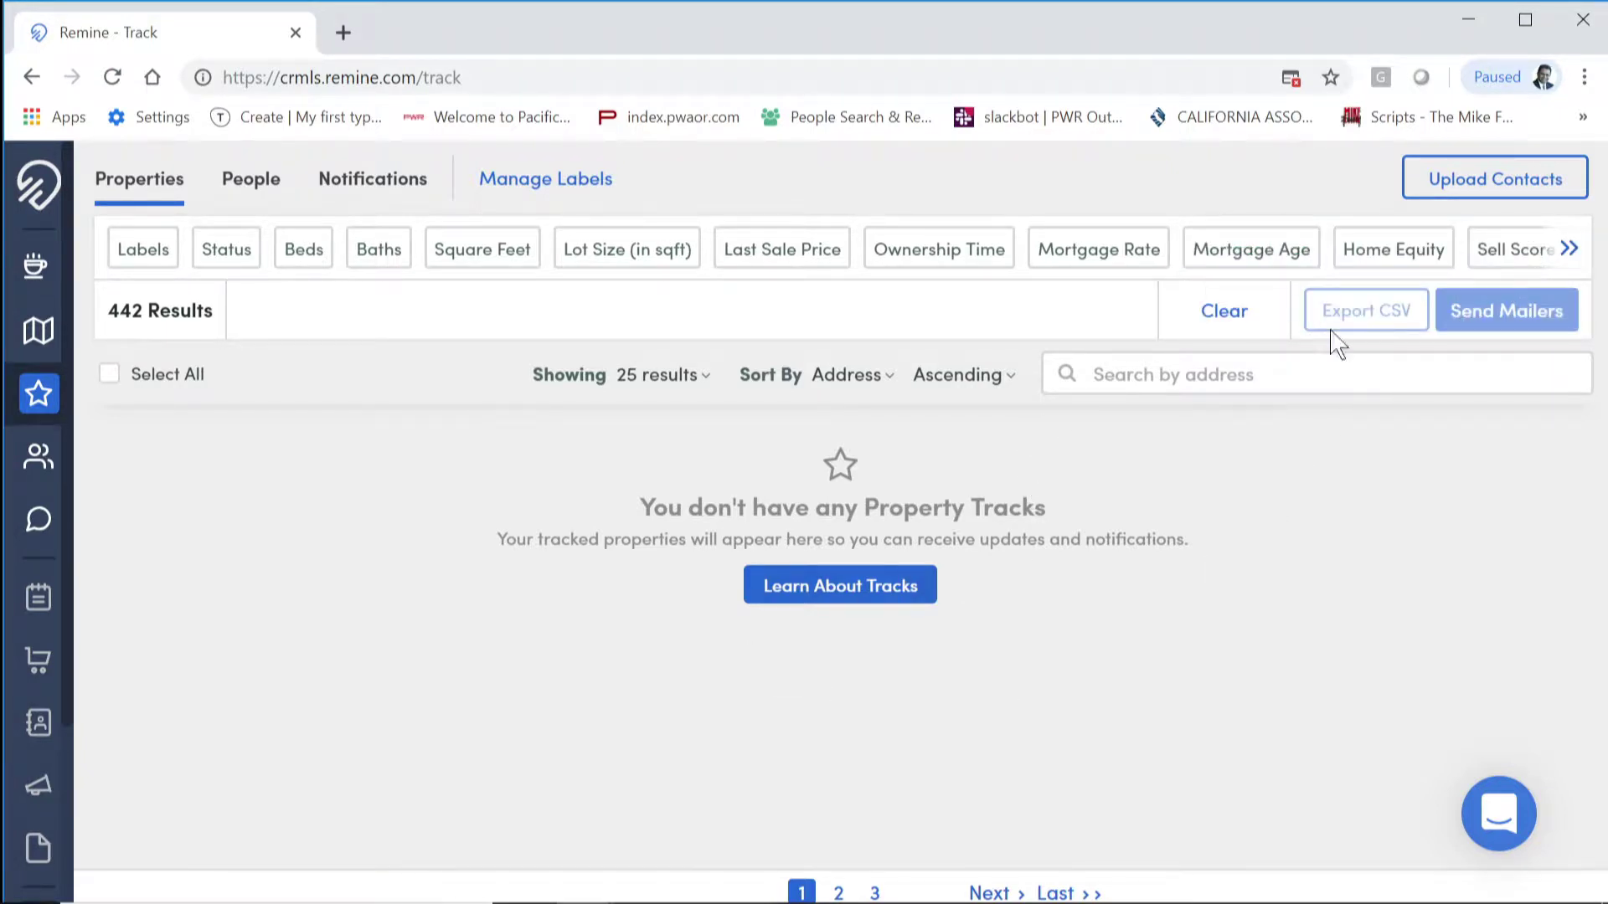
{"action": "left_click", "coordinate": [1223, 311]}
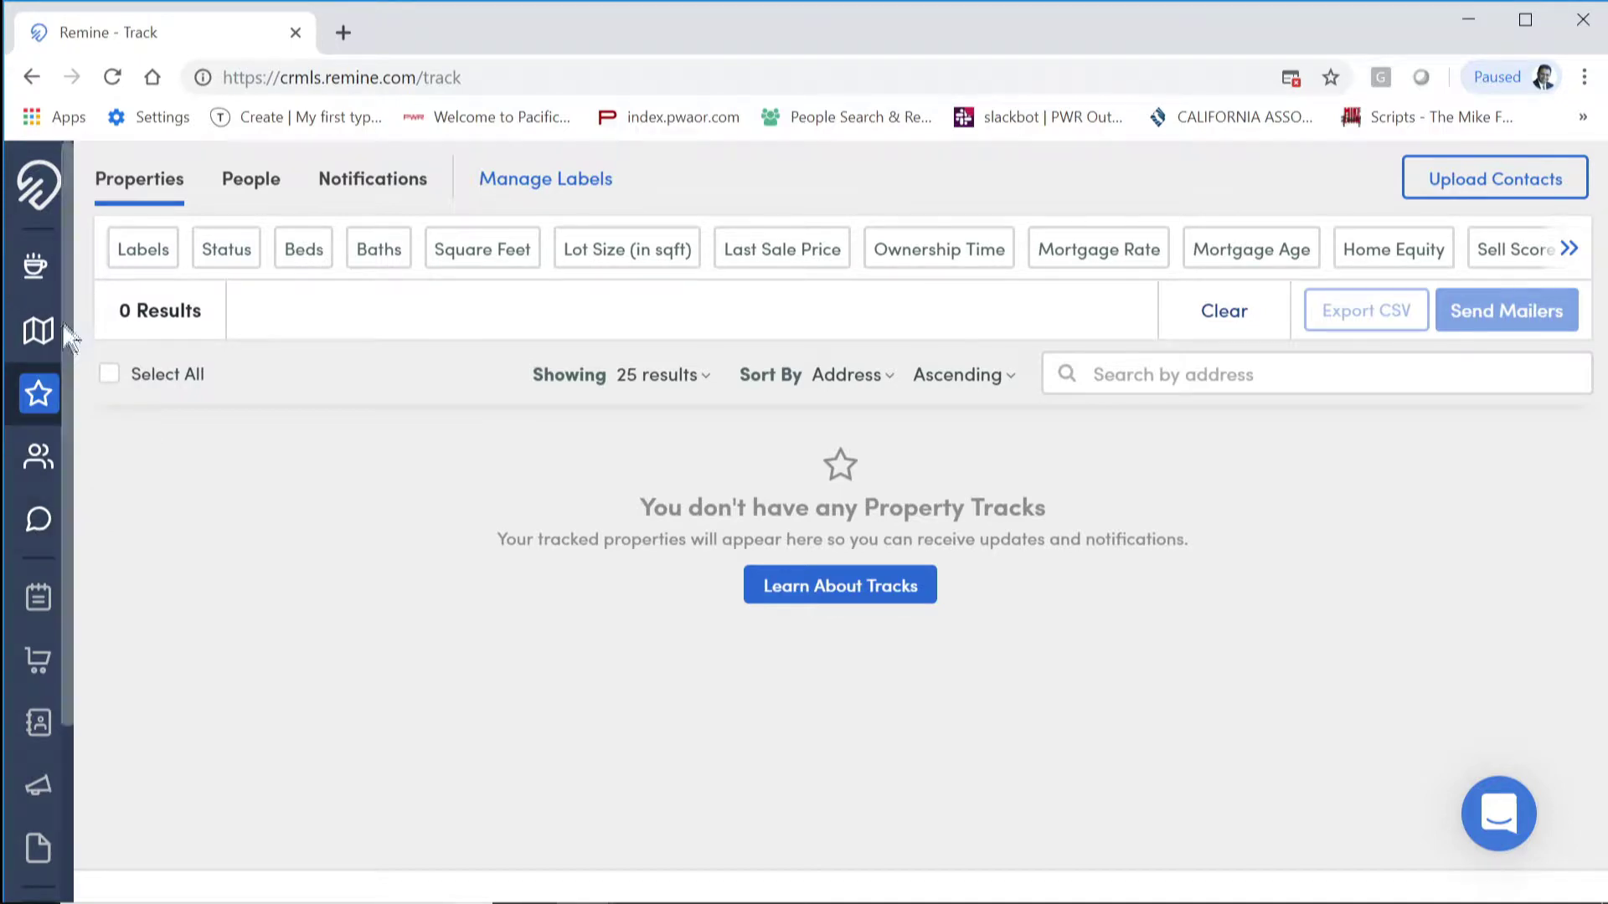
Step: Pan the map north to Garfield Ave and remove the old rectangle area filter
{"action": "left_click", "coordinate": [38, 333]}
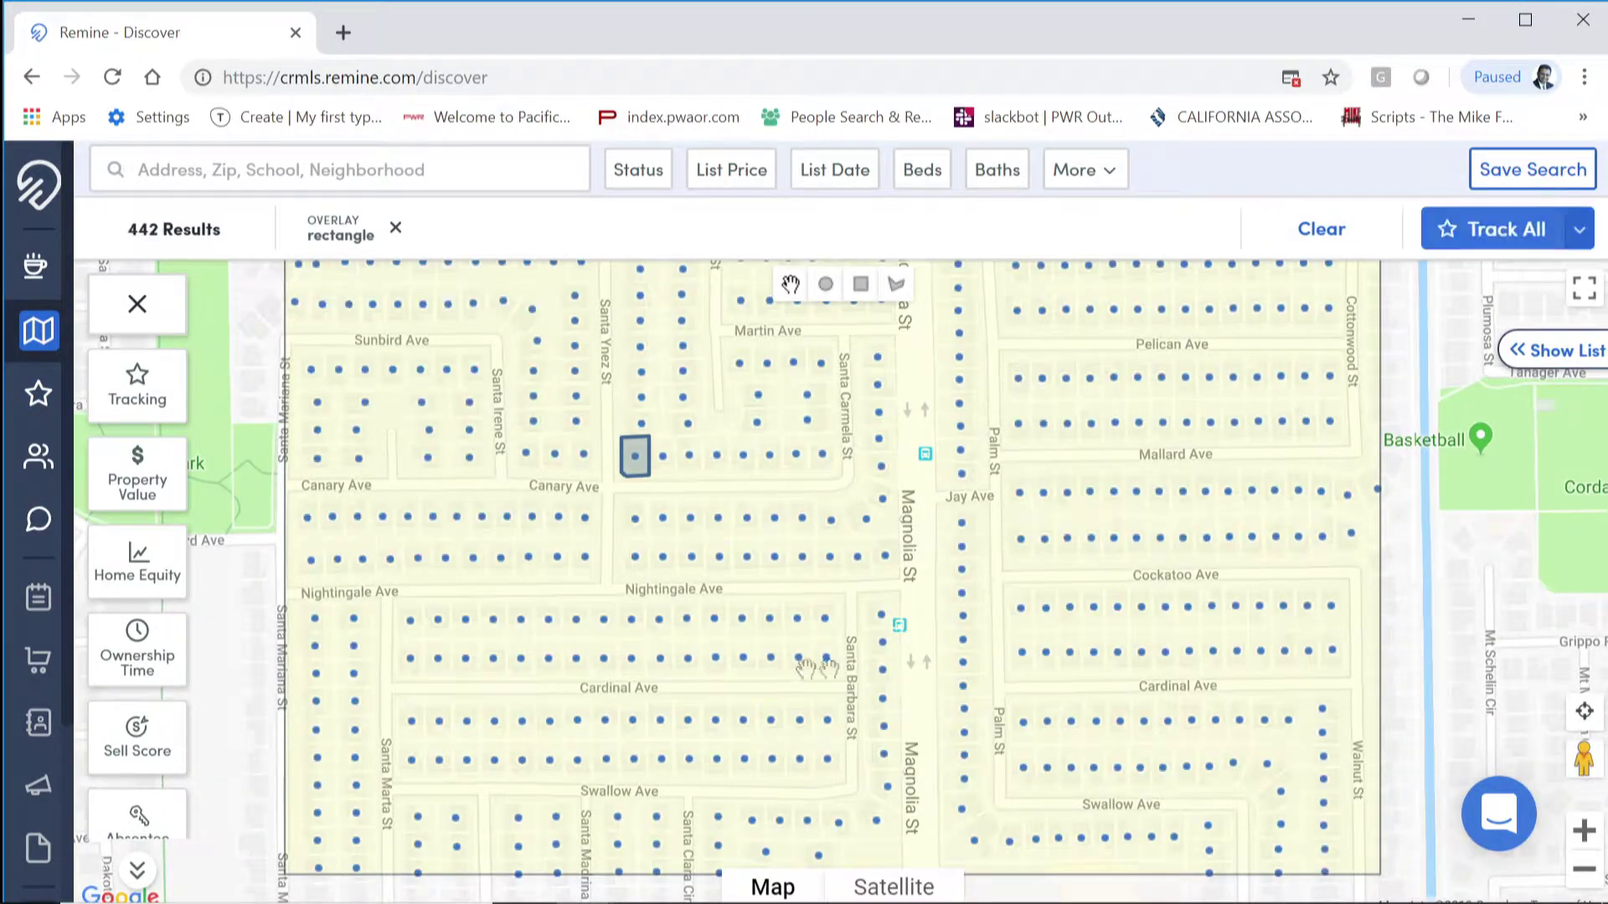
{"action": "left_click_drag", "start_coordinate": [1030, 706], "coordinate": [1035, 174]}
{"action": "left_click_drag", "start_coordinate": [1133, 409], "coordinate": [1128, 379]}
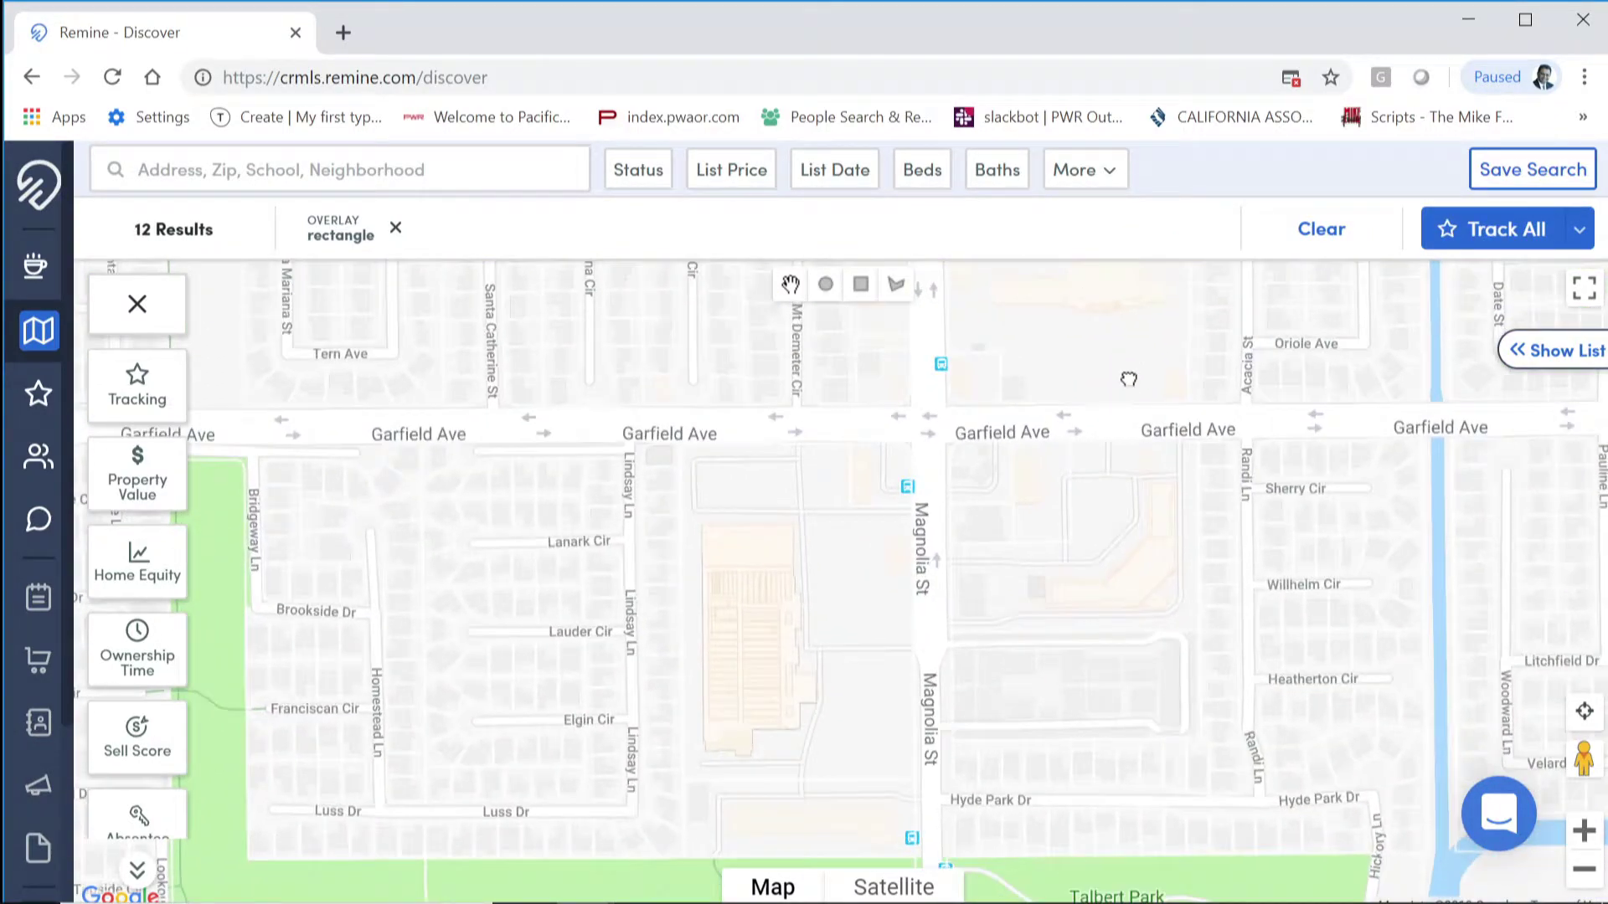
{"action": "left_click", "coordinate": [1322, 230]}
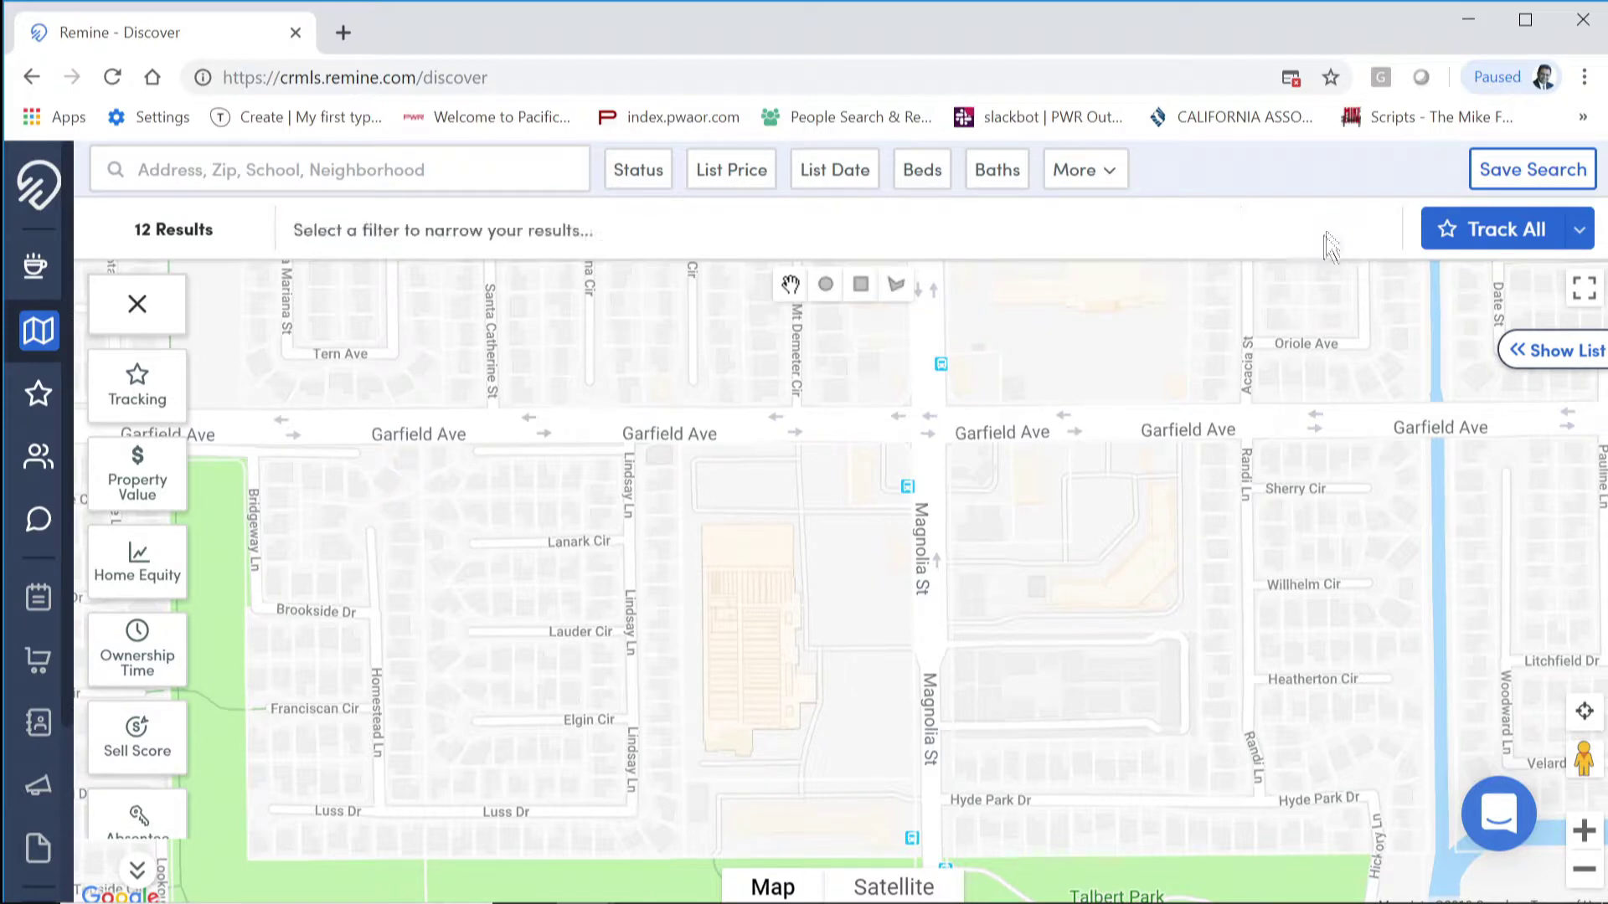
Step: Draw a rectangle west of Magnolia St around Garfield Ave and track its 189 homes
{"action": "left_click", "coordinate": [860, 284]}
{"action": "left_click_drag", "start_coordinate": [228, 265], "coordinate": [703, 874]}
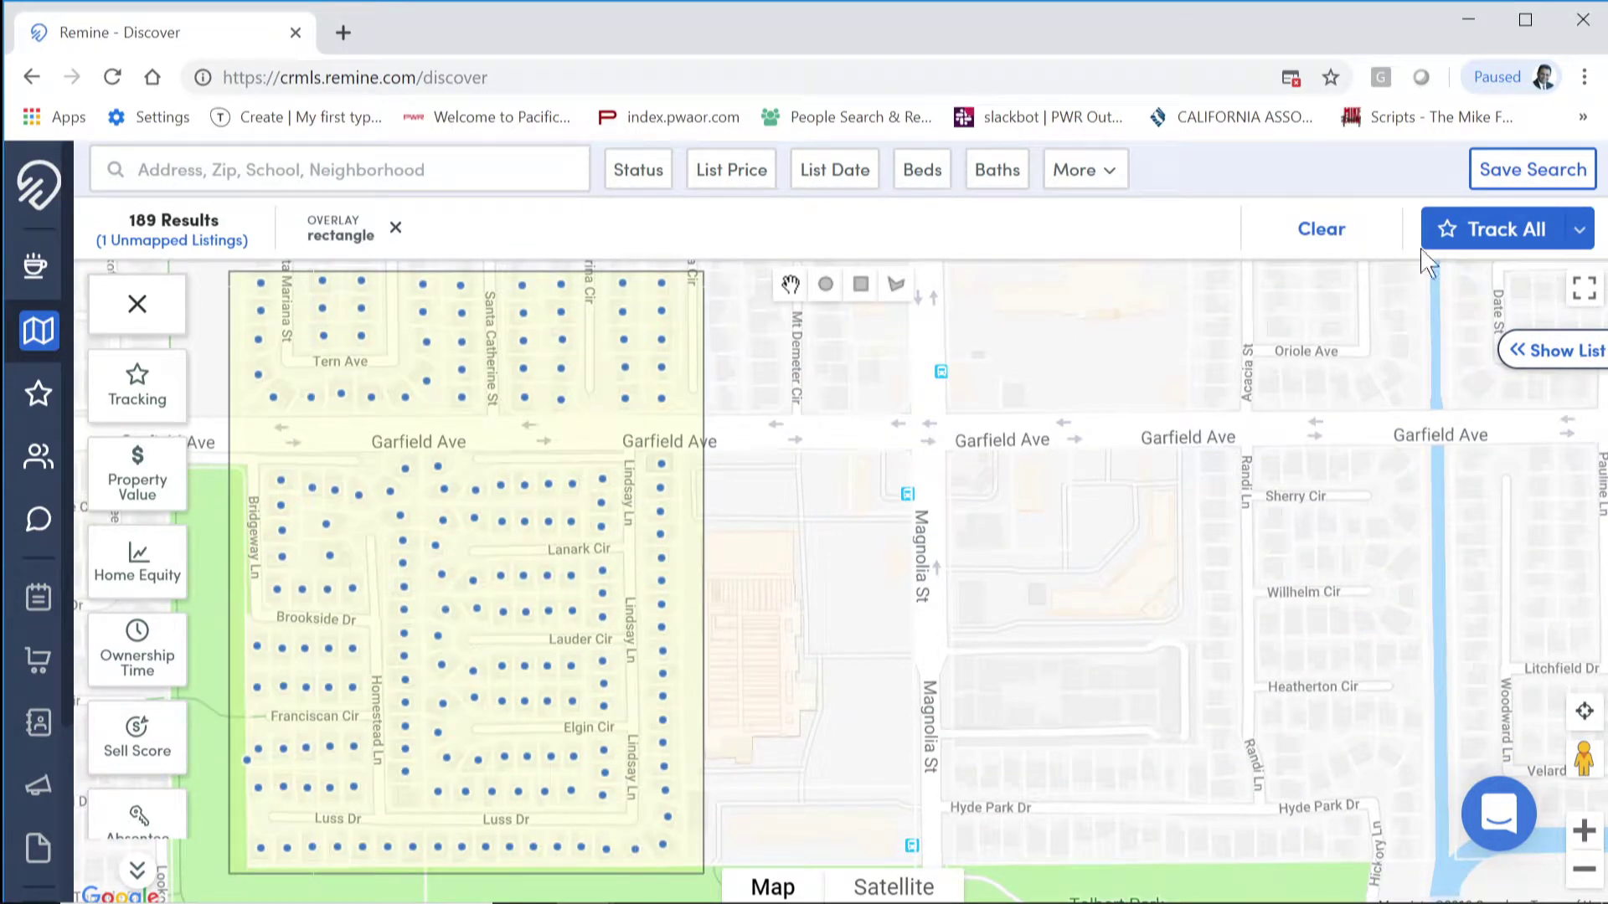
{"action": "left_click", "coordinate": [1446, 237]}
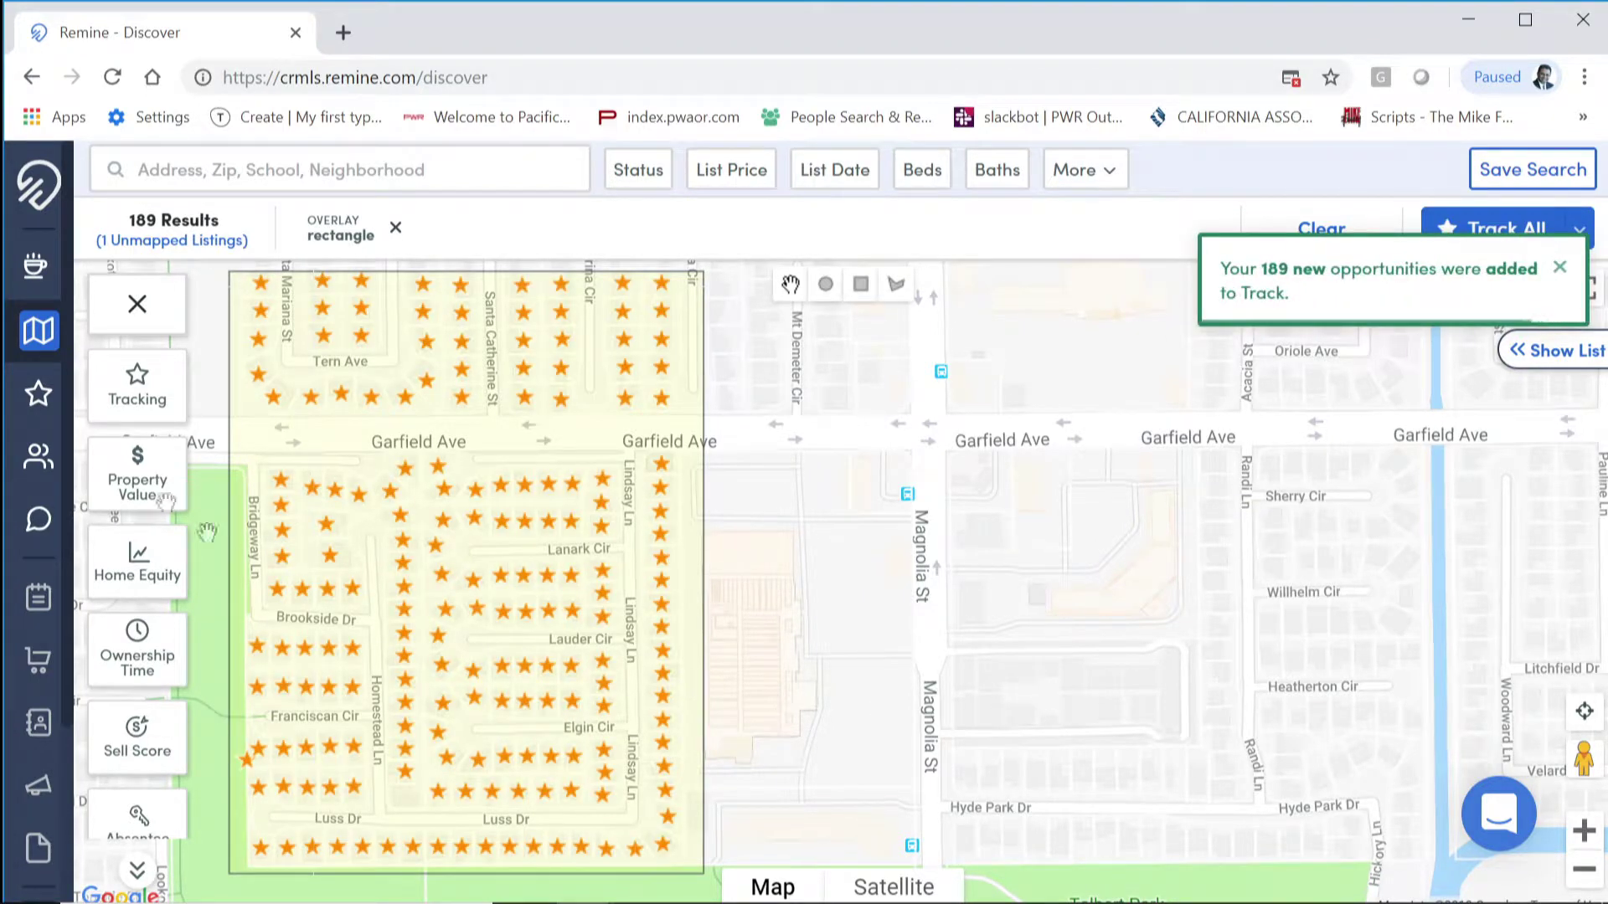
{"action": "left_click", "coordinate": [39, 394]}
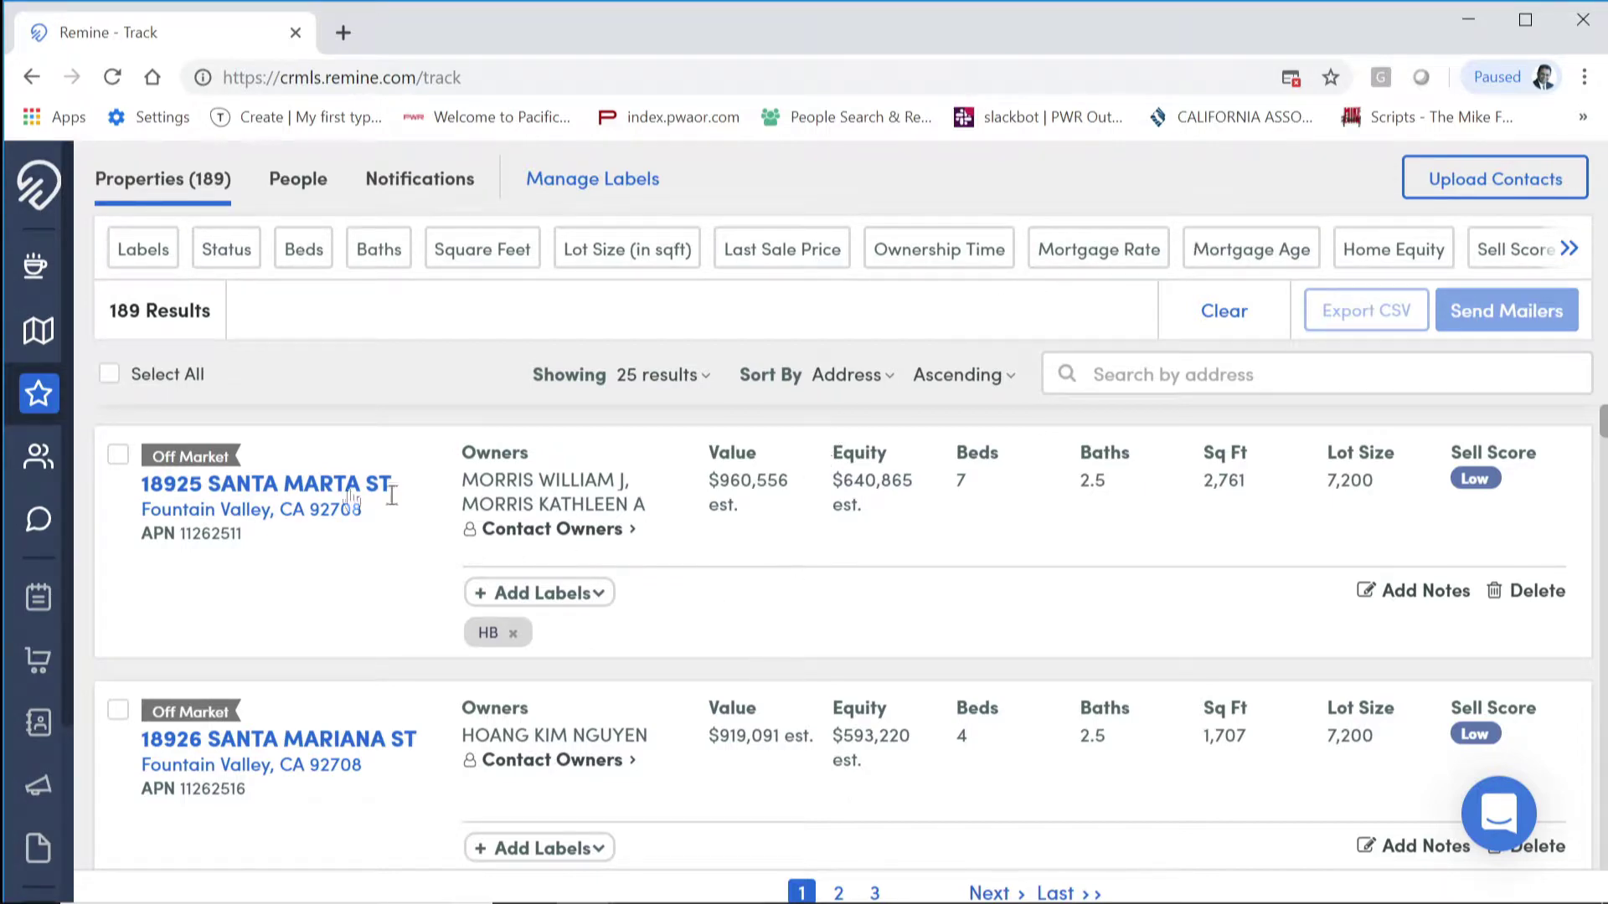
Step: Select all 189 tracked homes and filter them to Mortgage Rate 6%+, leaving 18 results
{"action": "left_click", "coordinate": [110, 375]}
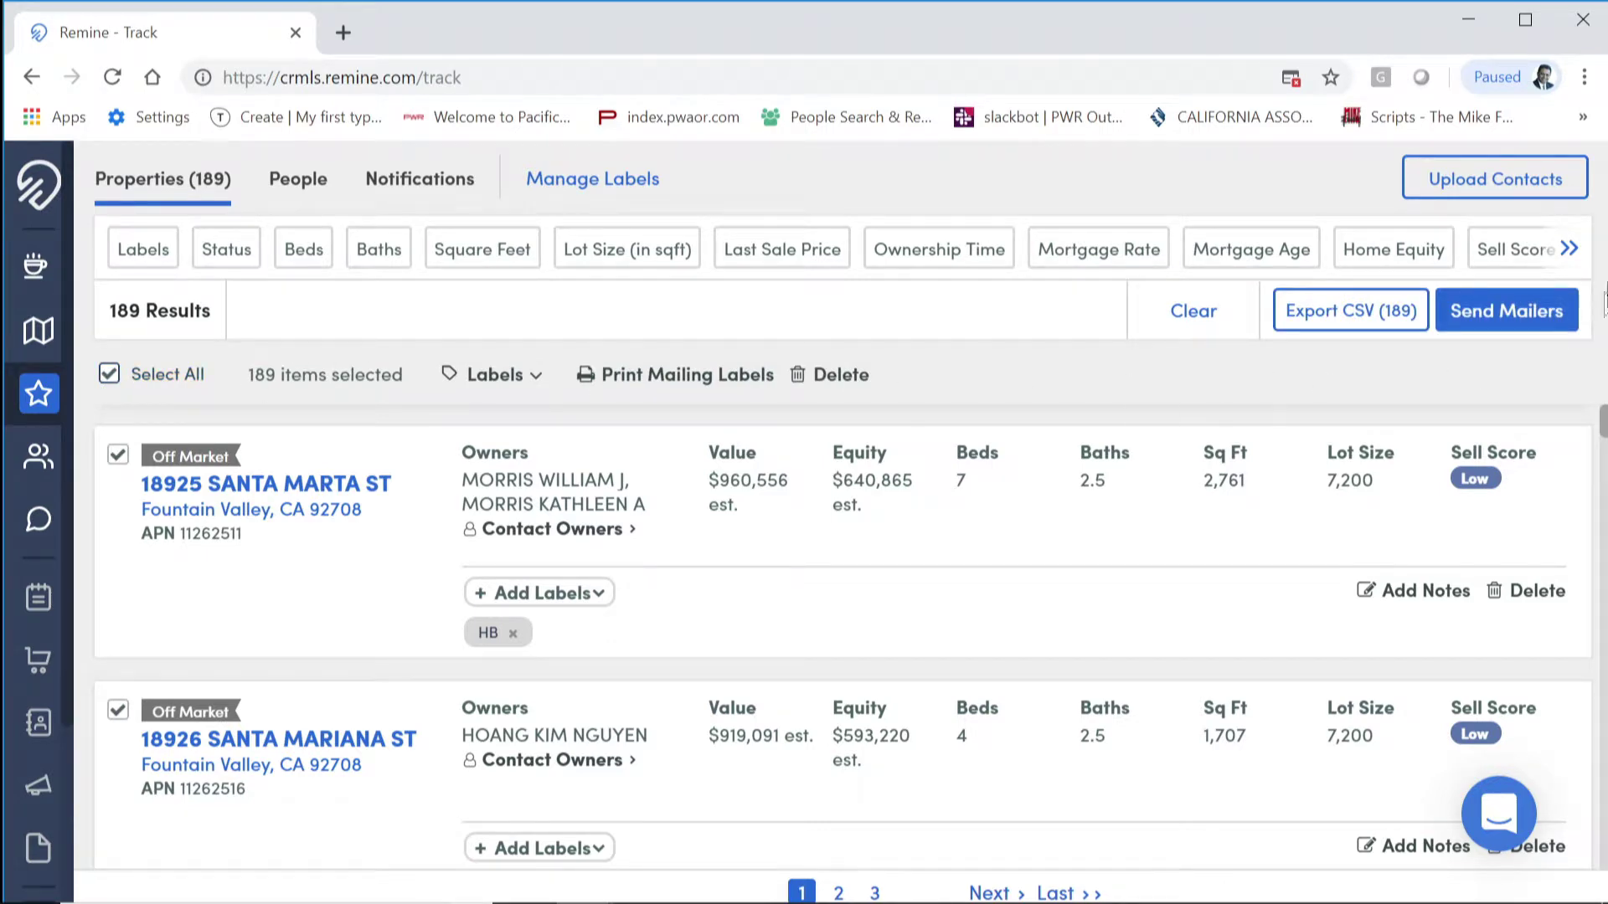
{"action": "left_click", "coordinate": [1109, 256]}
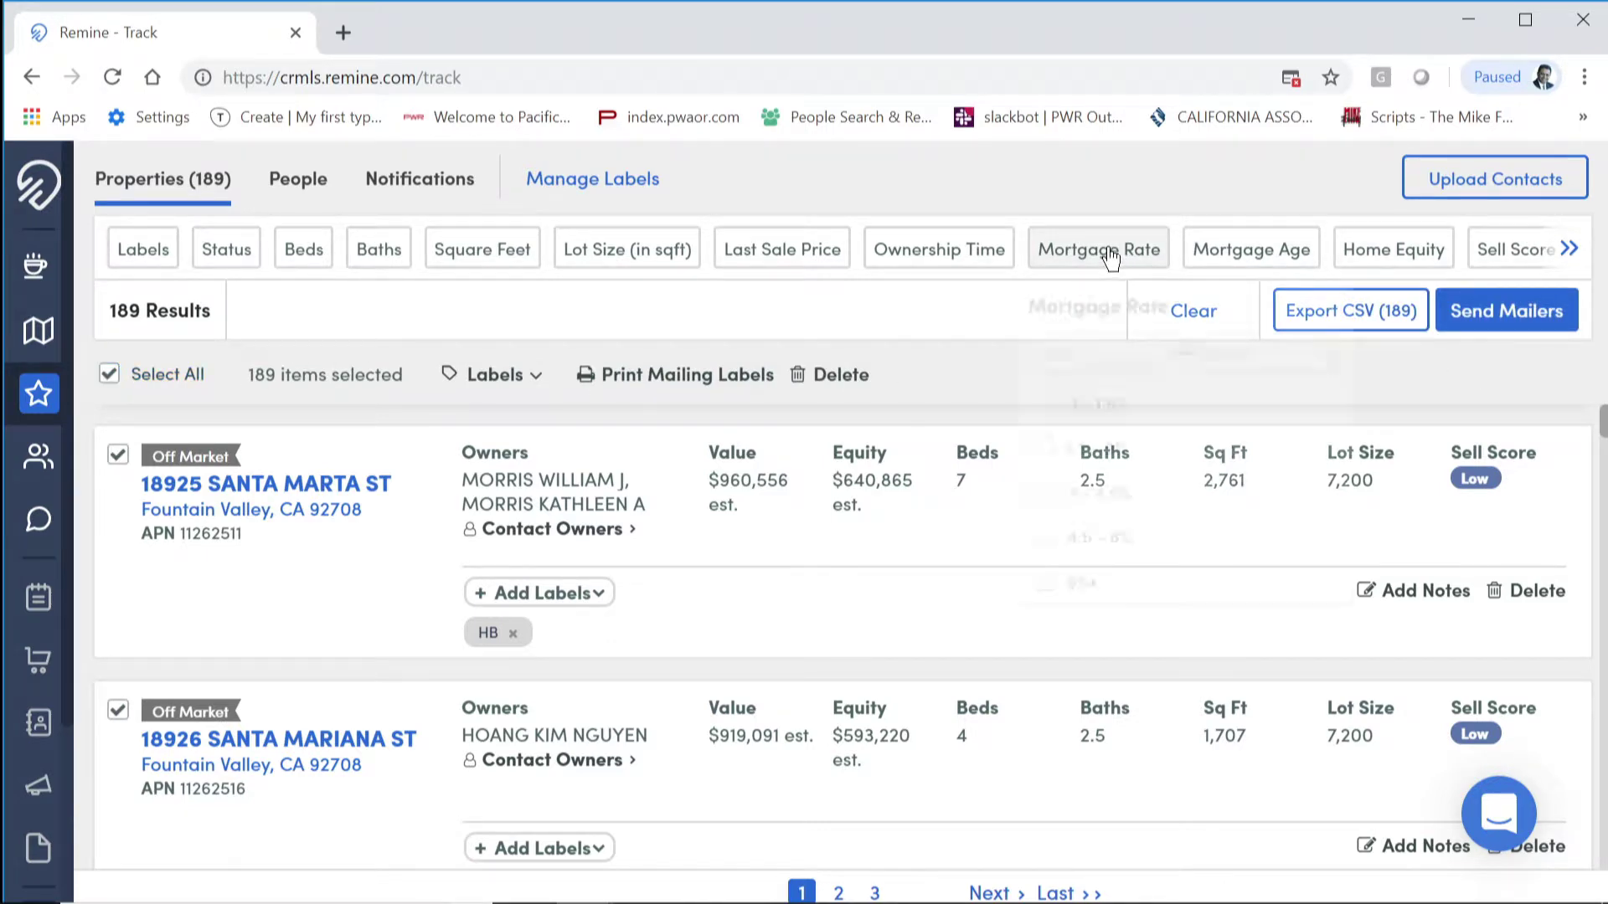
{"action": "left_click", "coordinate": [1084, 584]}
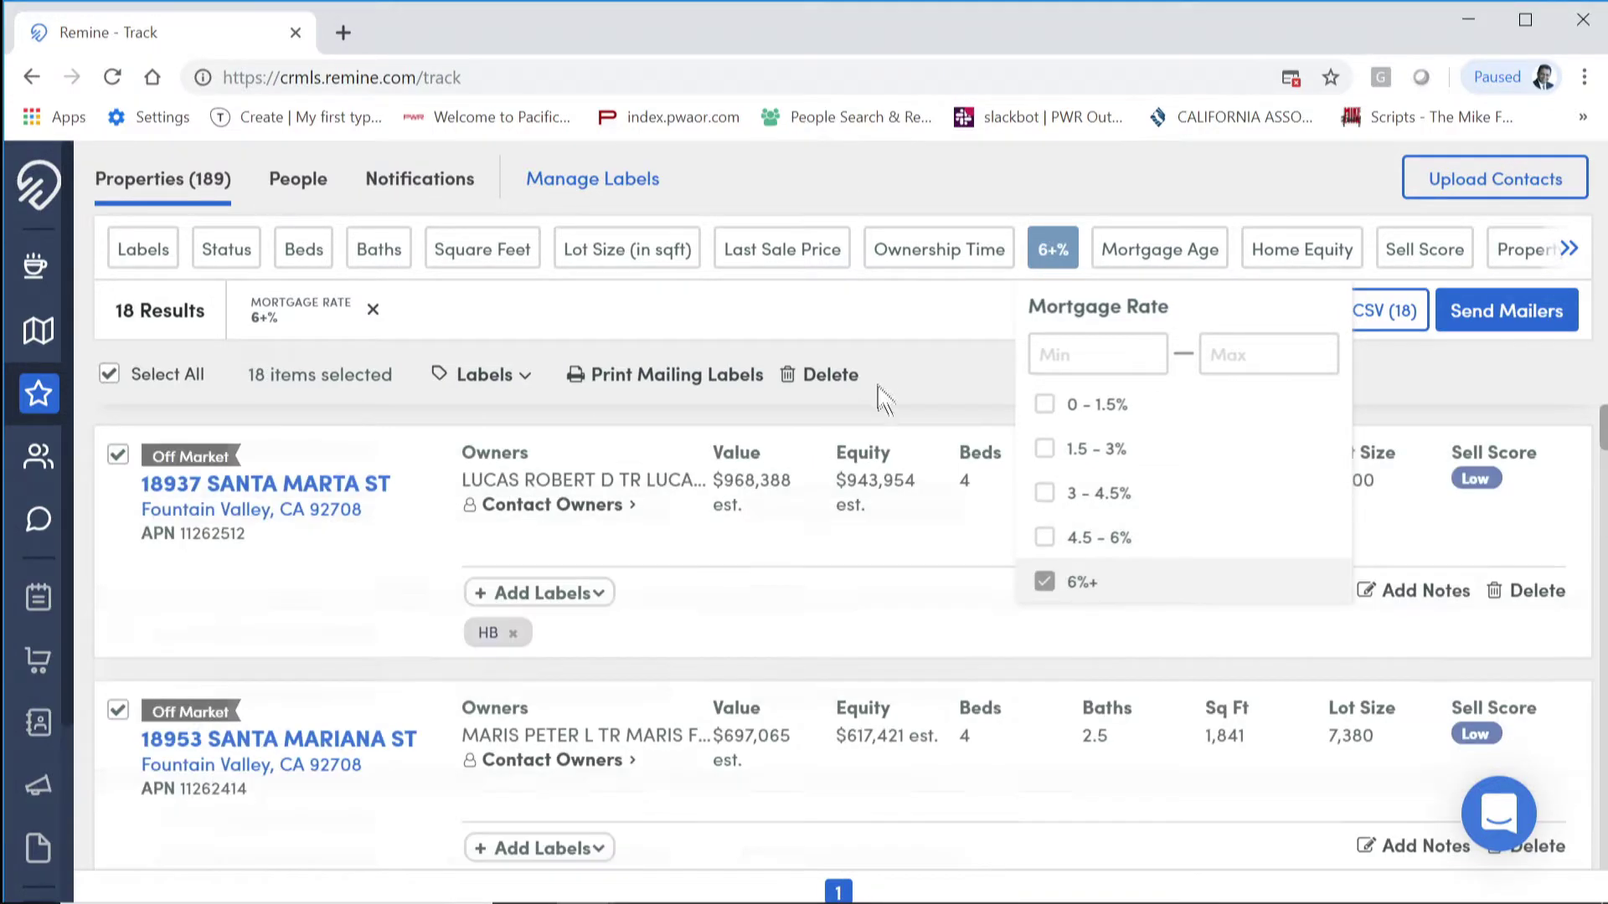
{"action": "left_click", "coordinate": [896, 314]}
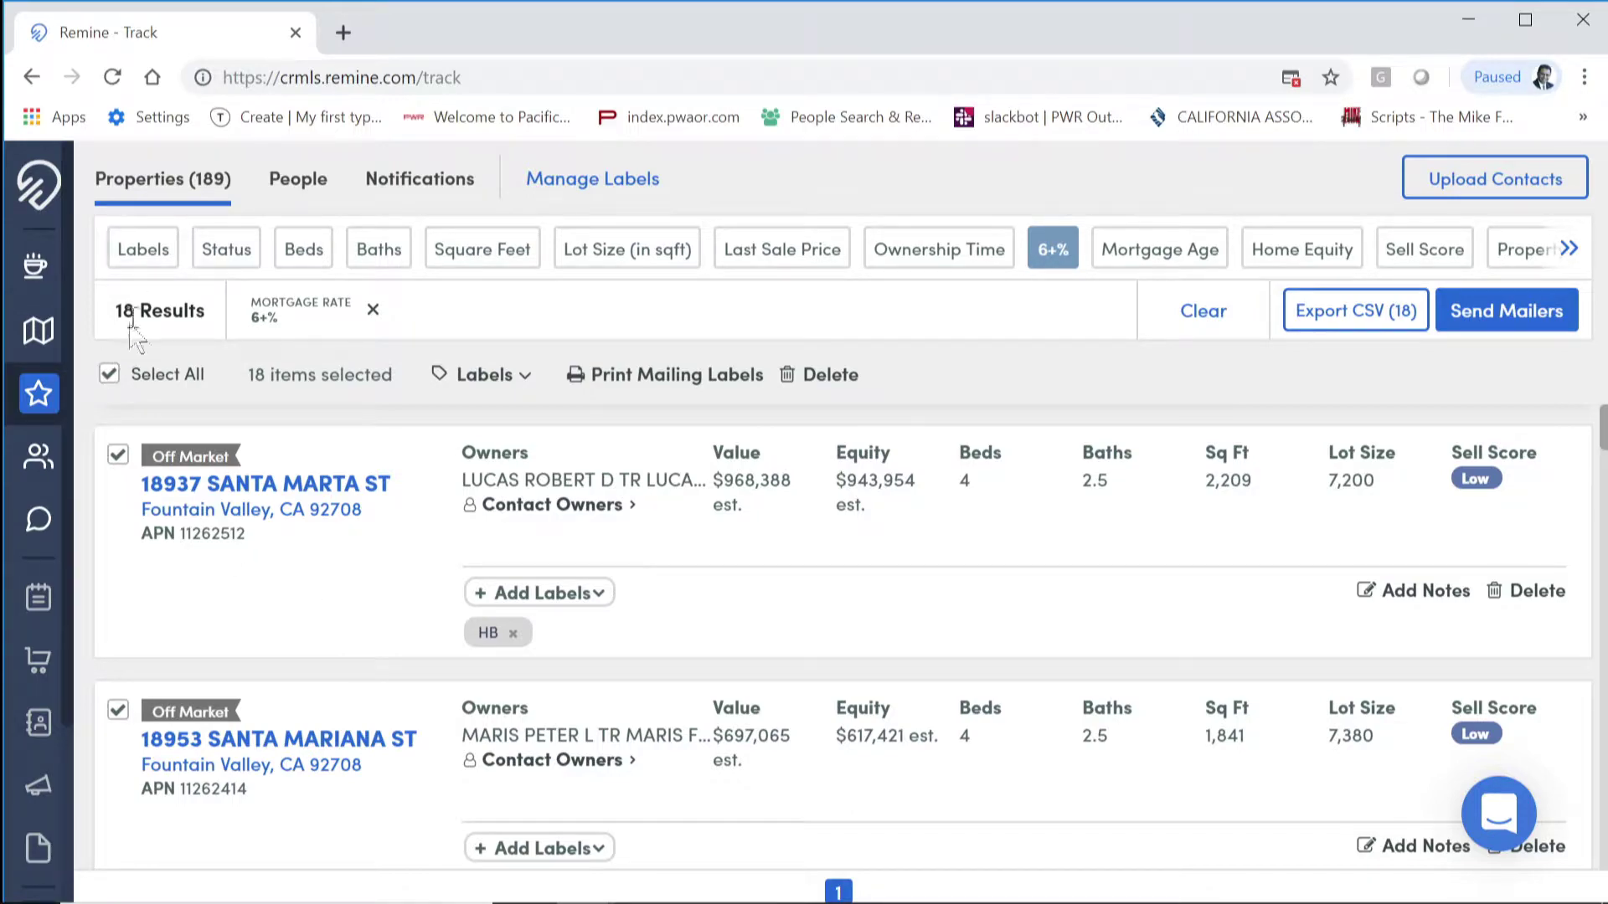
{"action": "scroll", "coordinate": [1135, 523], "scroll_direction": "down", "scroll_amount": 10}
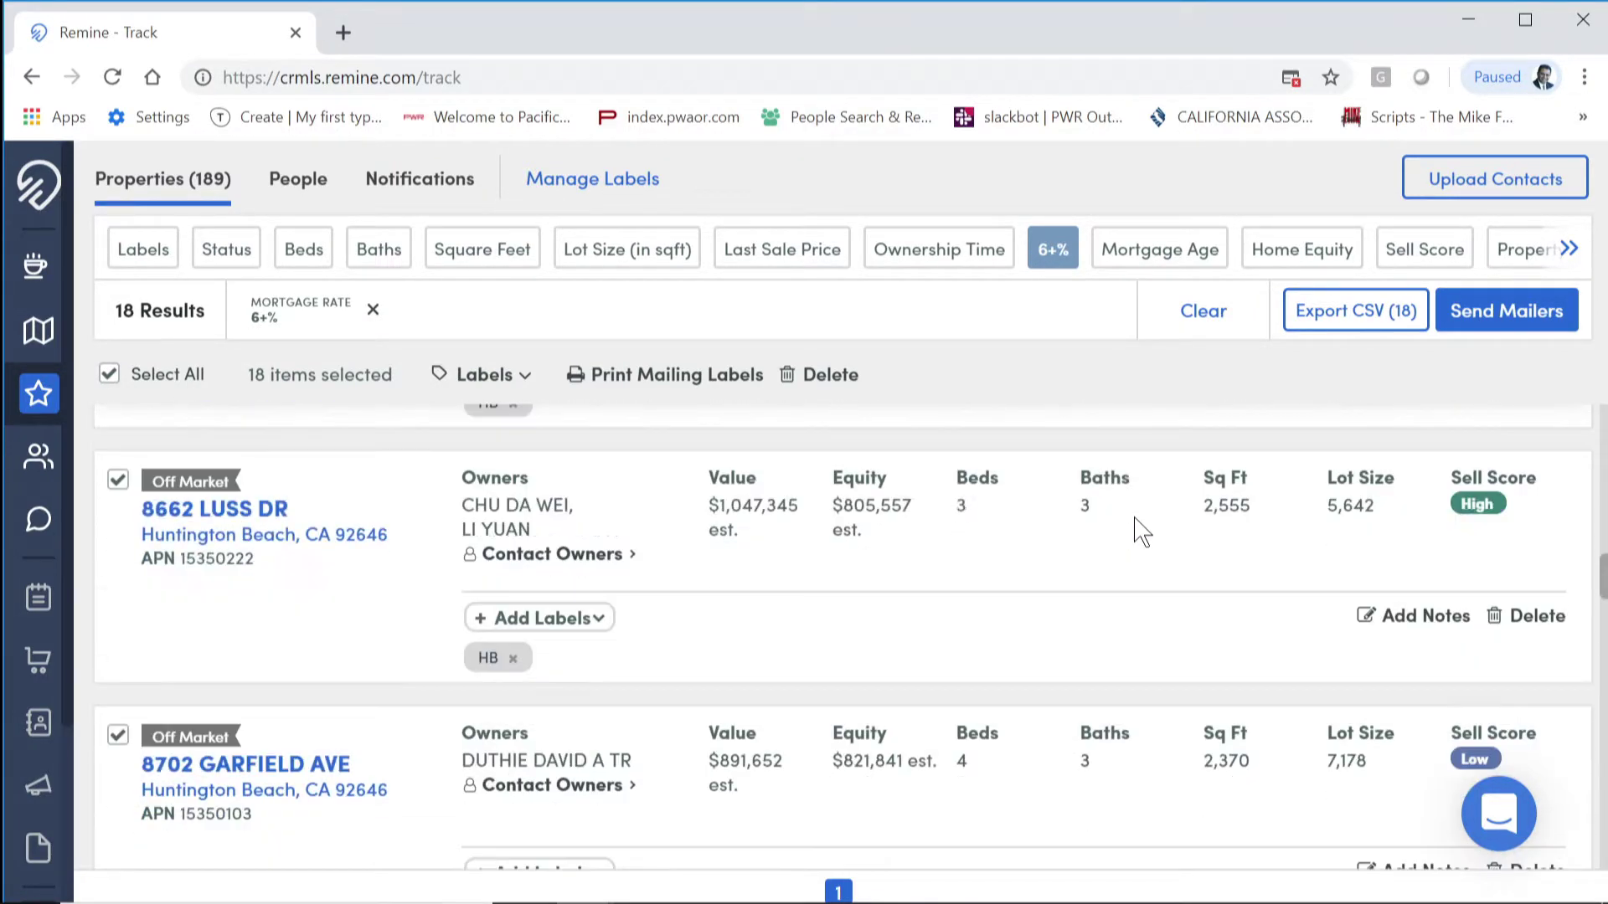
{"action": "scroll", "coordinate": [1143, 532], "scroll_direction": "down", "scroll_amount": 3}
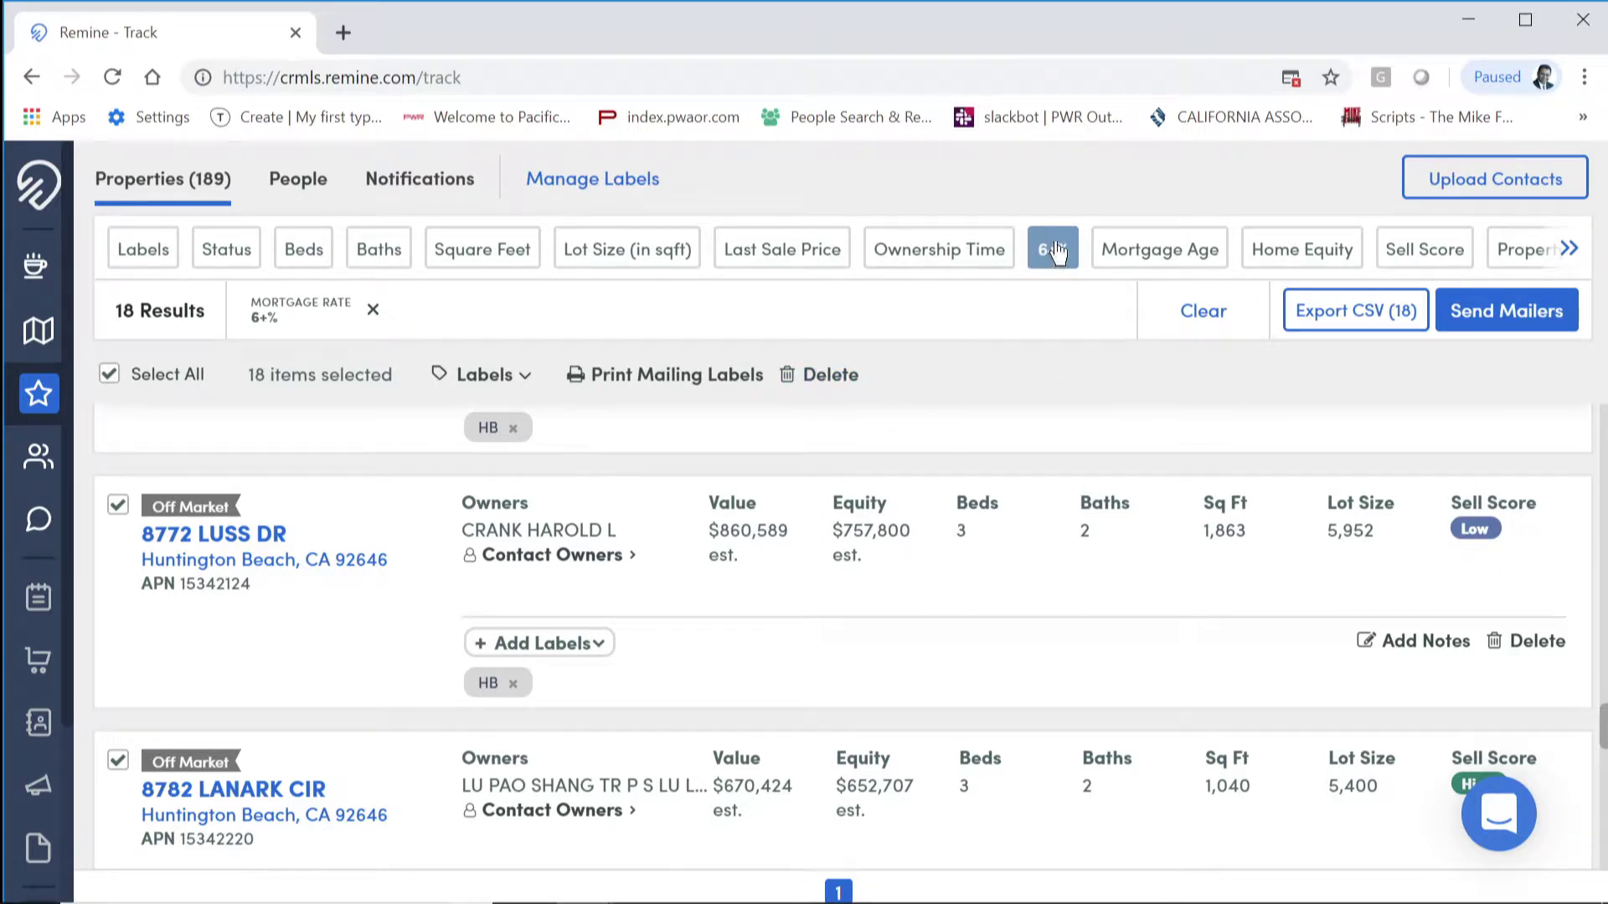
Step: Swap the Mortgage Rate 6%+ filter for Ownership Time 20 Years+ and select all 43 properties
{"action": "left_click", "coordinate": [1204, 311]}
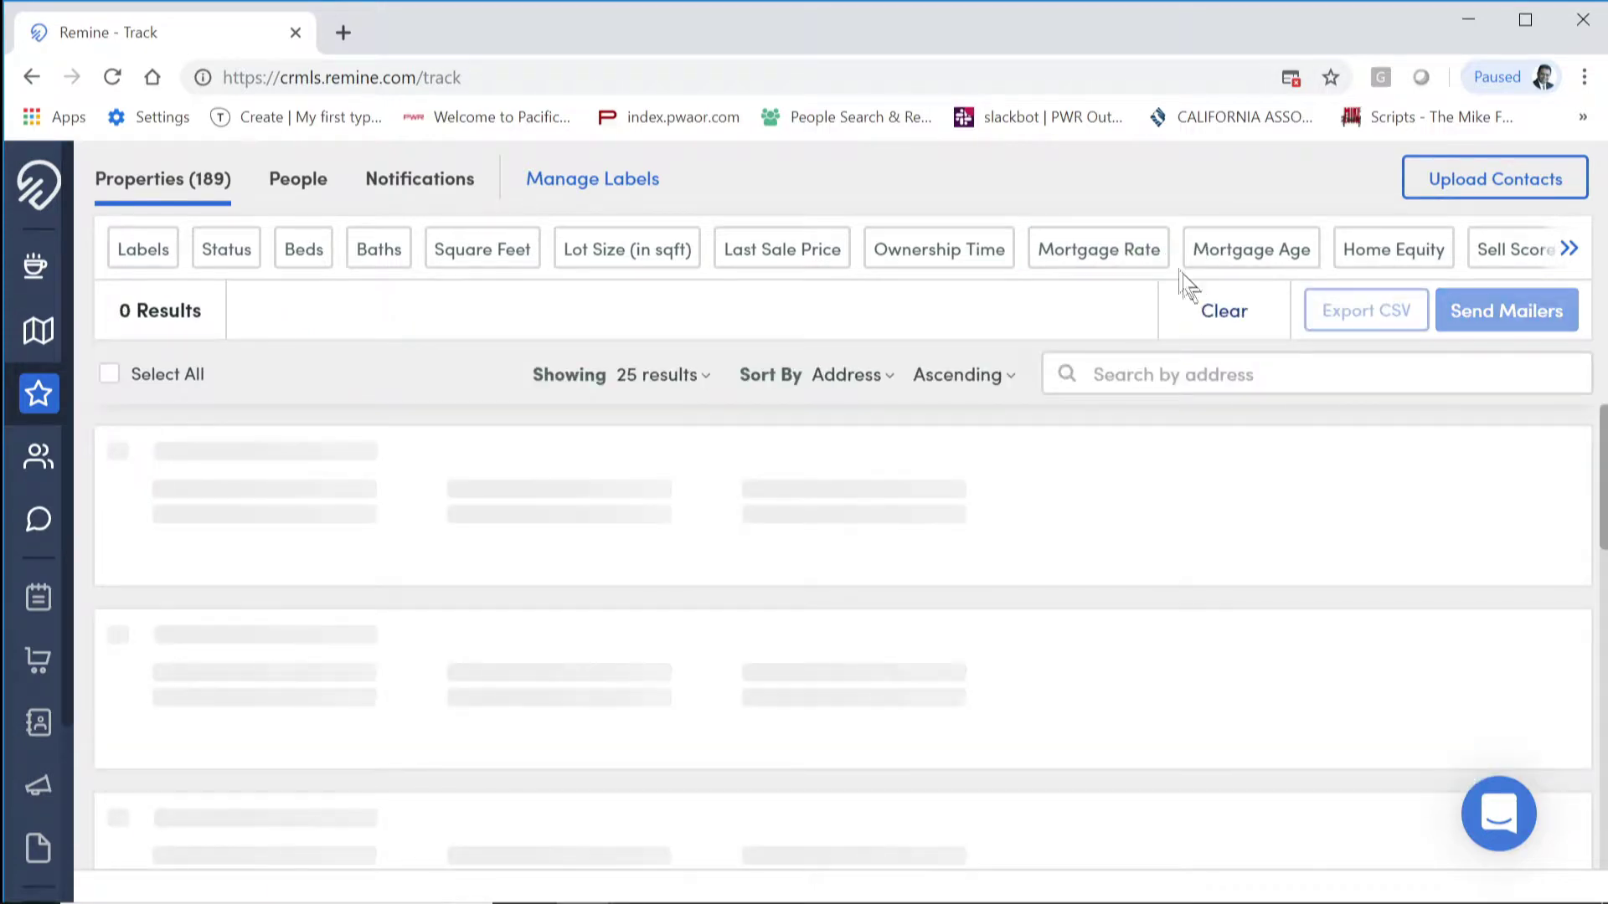
{"action": "left_click", "coordinate": [949, 251]}
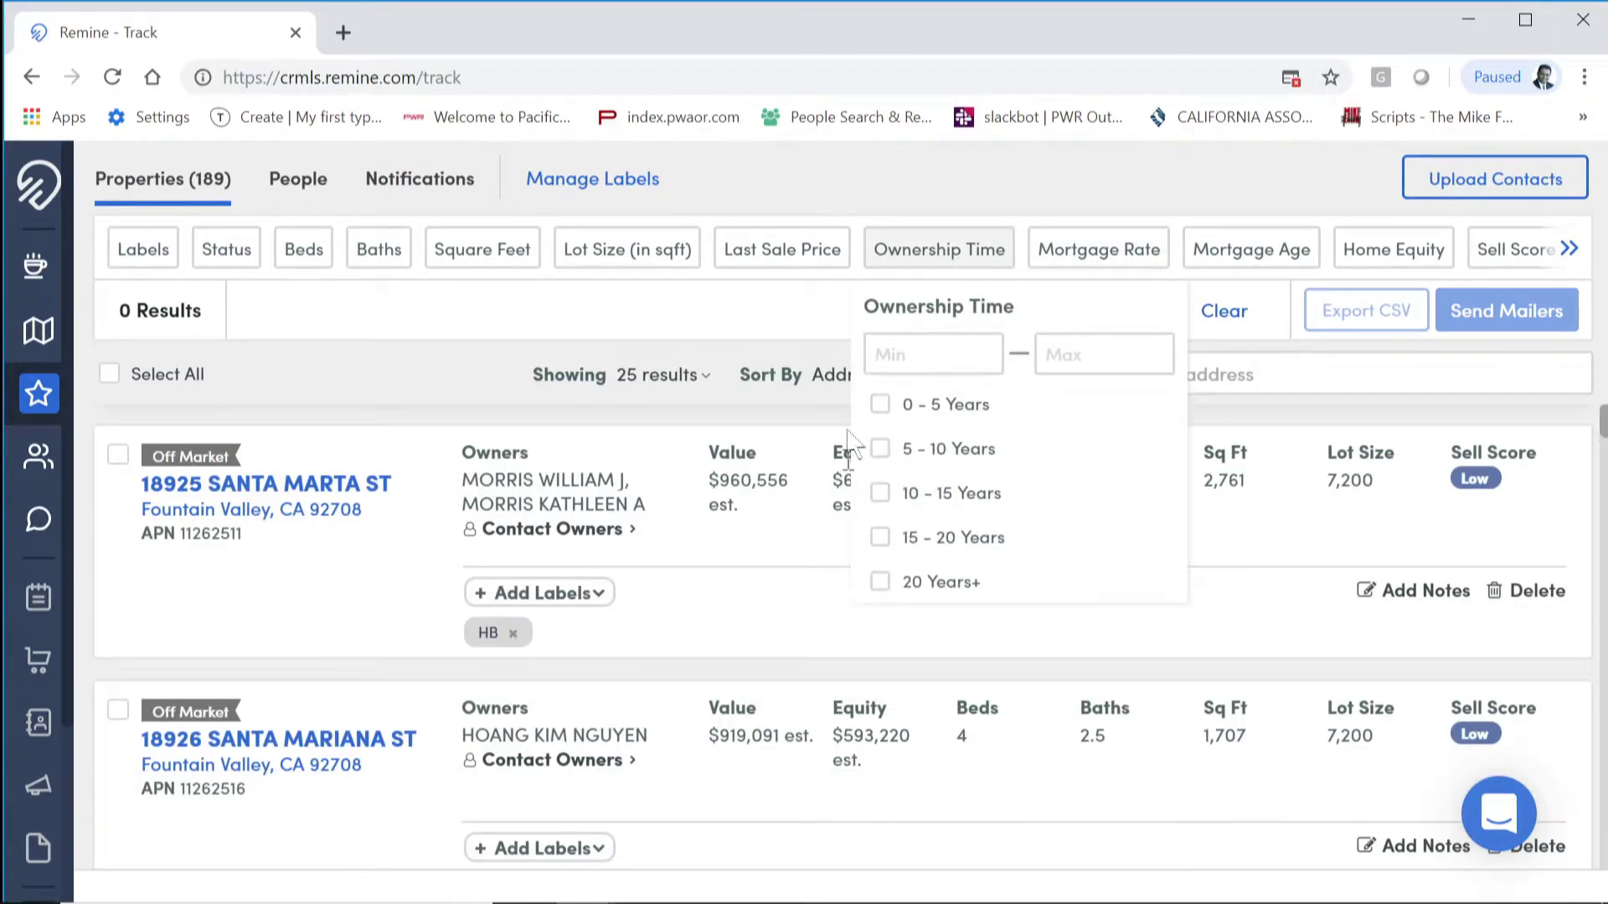
{"action": "left_click", "coordinate": [939, 584]}
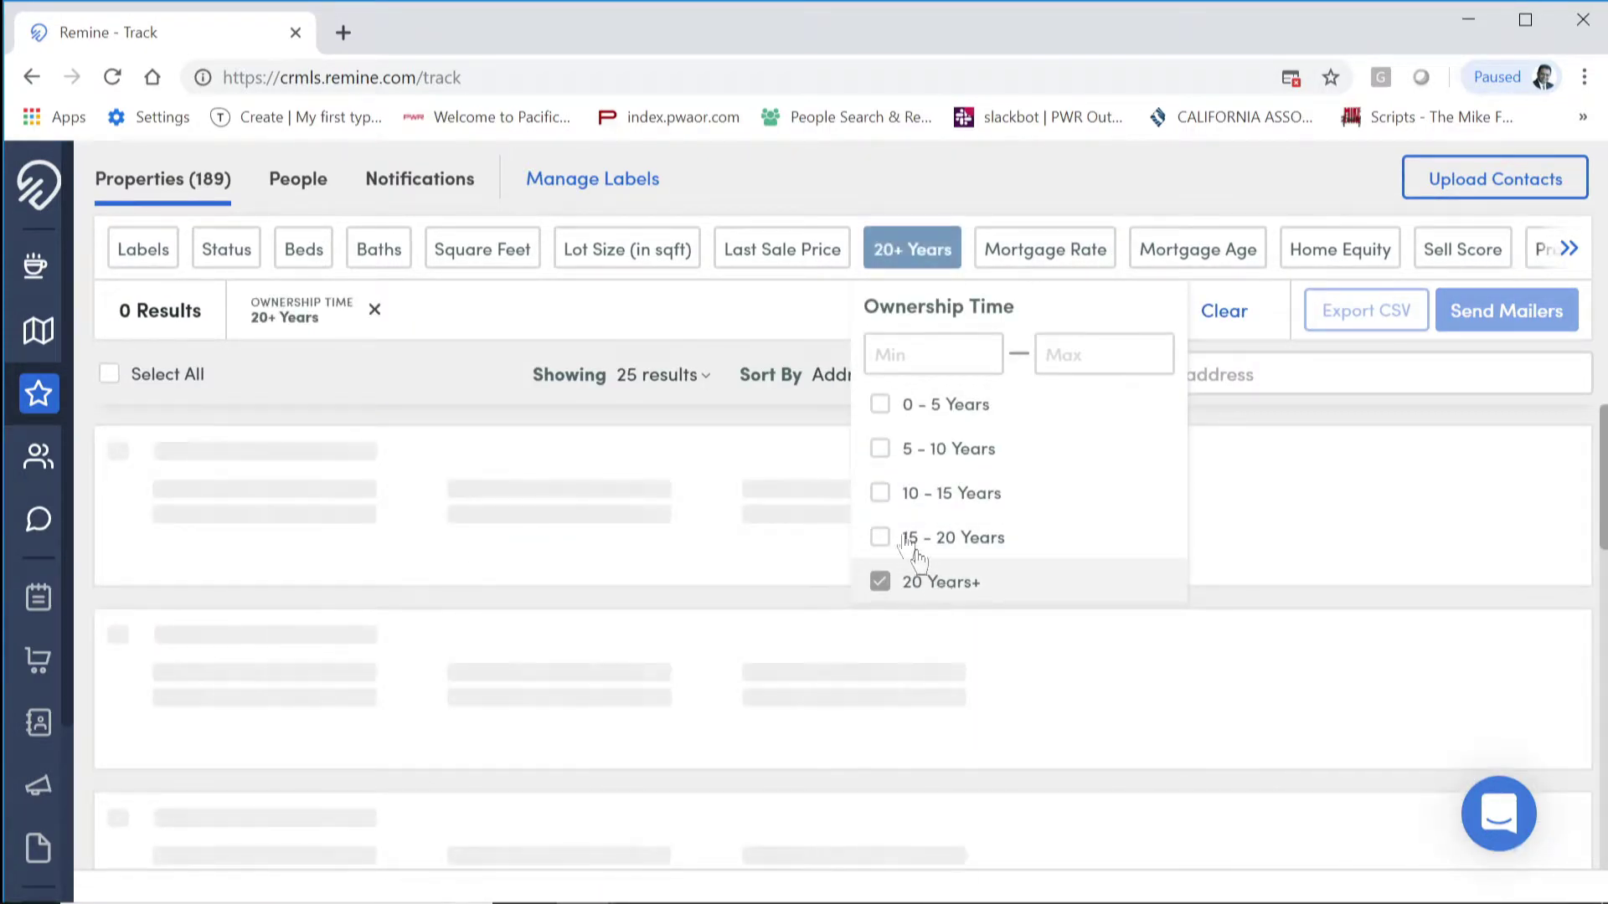
{"action": "left_click", "coordinate": [783, 316]}
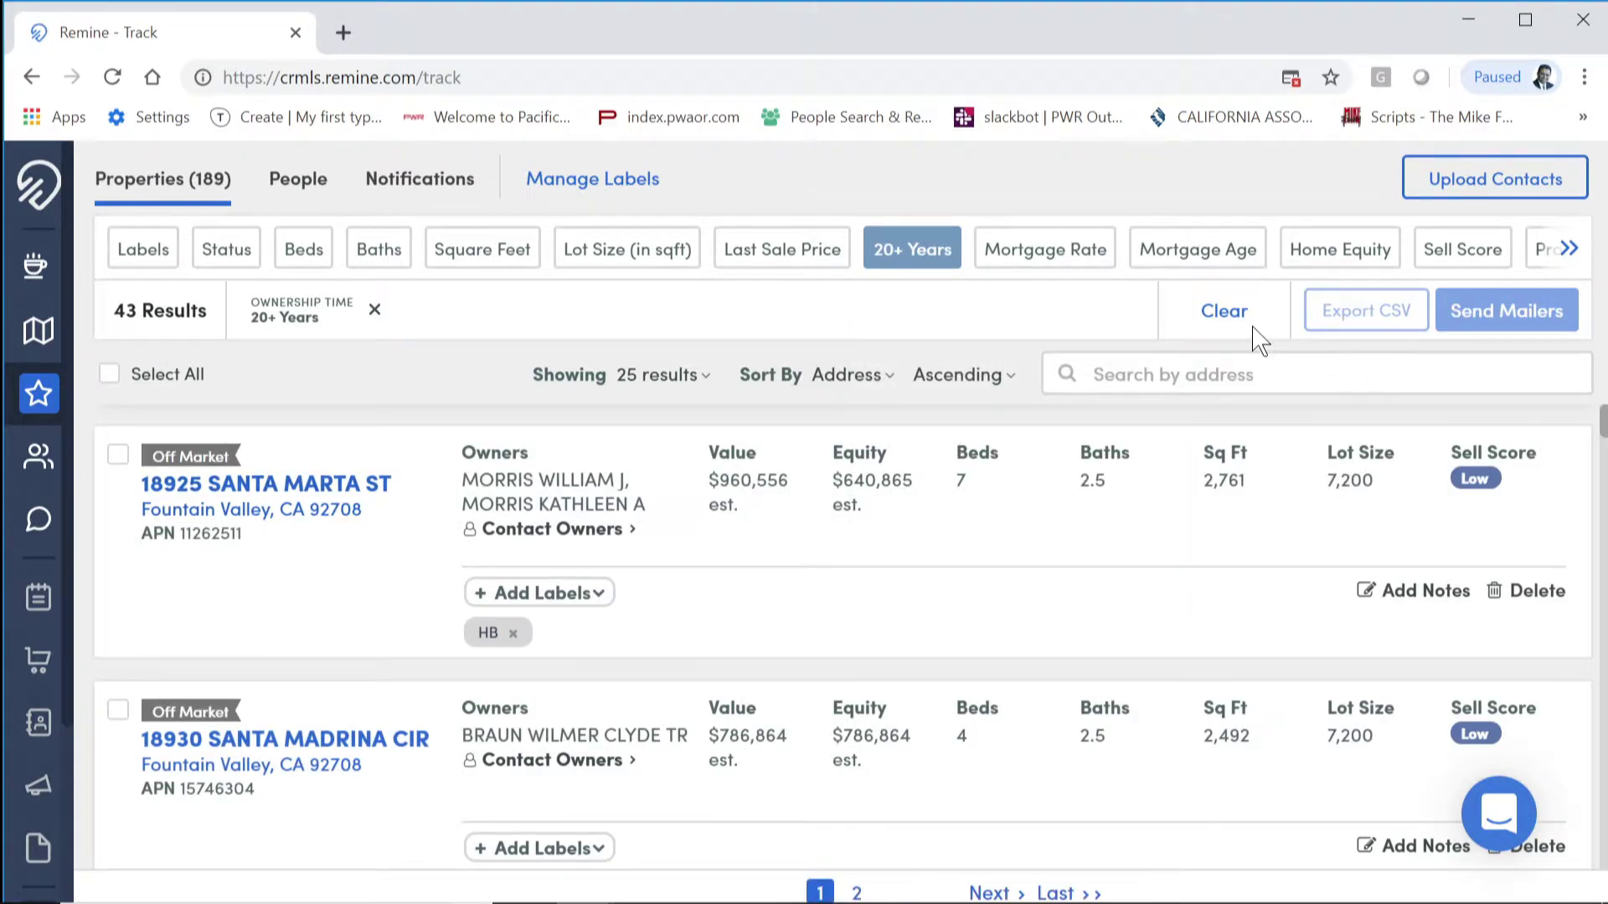
{"action": "left_click", "coordinate": [108, 374]}
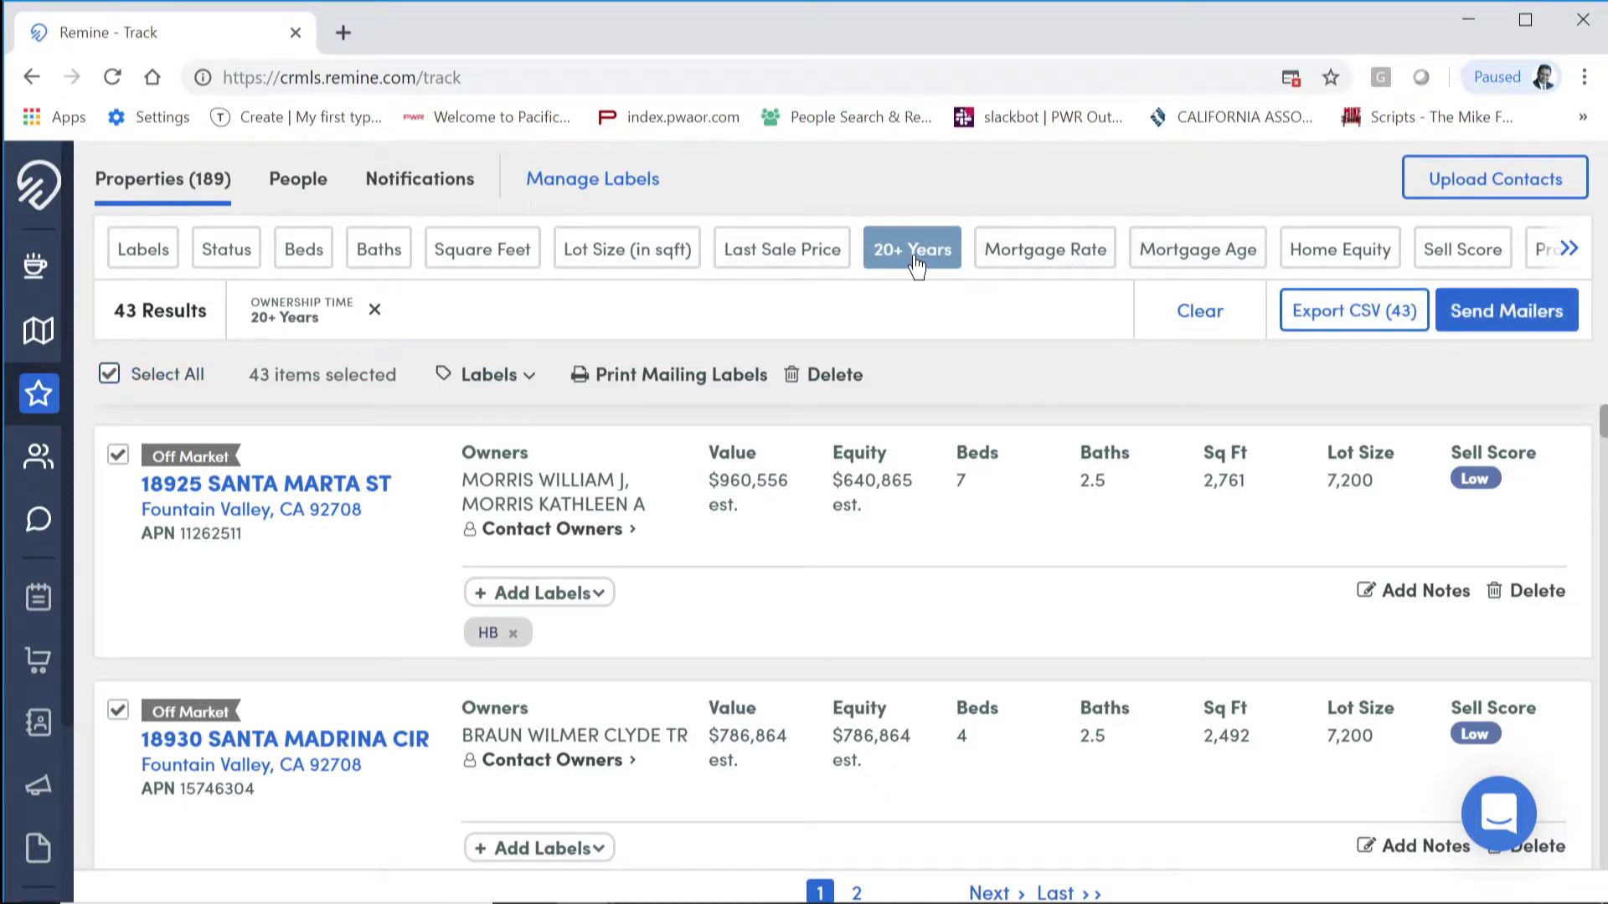
Step: Clear the 20 Years+ ownership filter and minimize Chrome to the desktop
{"action": "left_click", "coordinate": [1203, 314]}
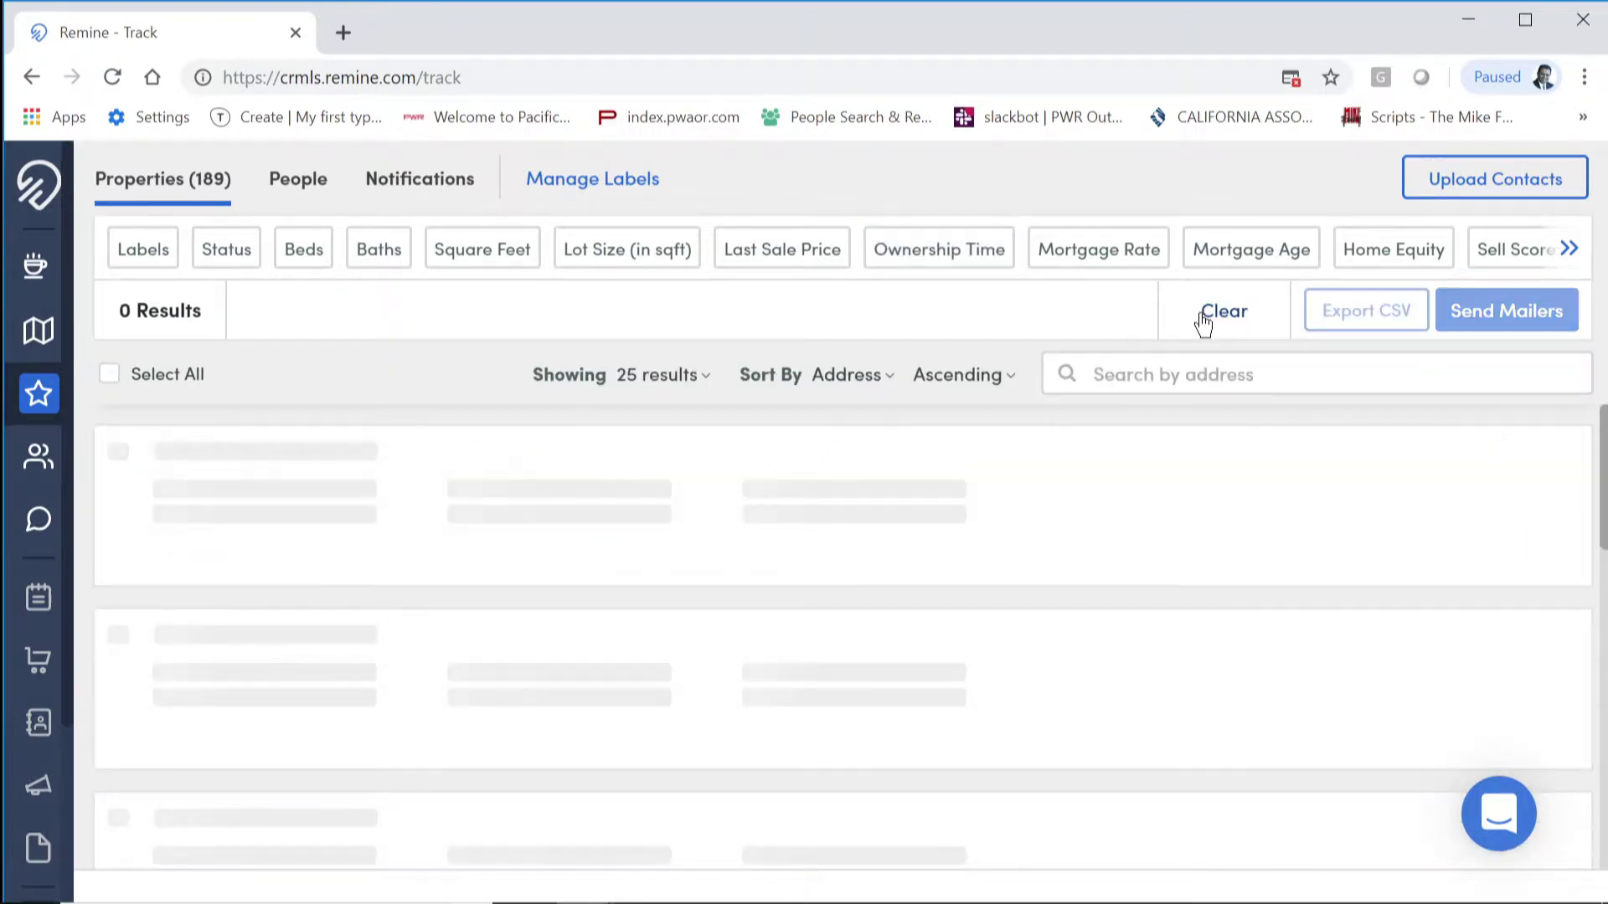
{"action": "left_click", "coordinate": [1566, 249]}
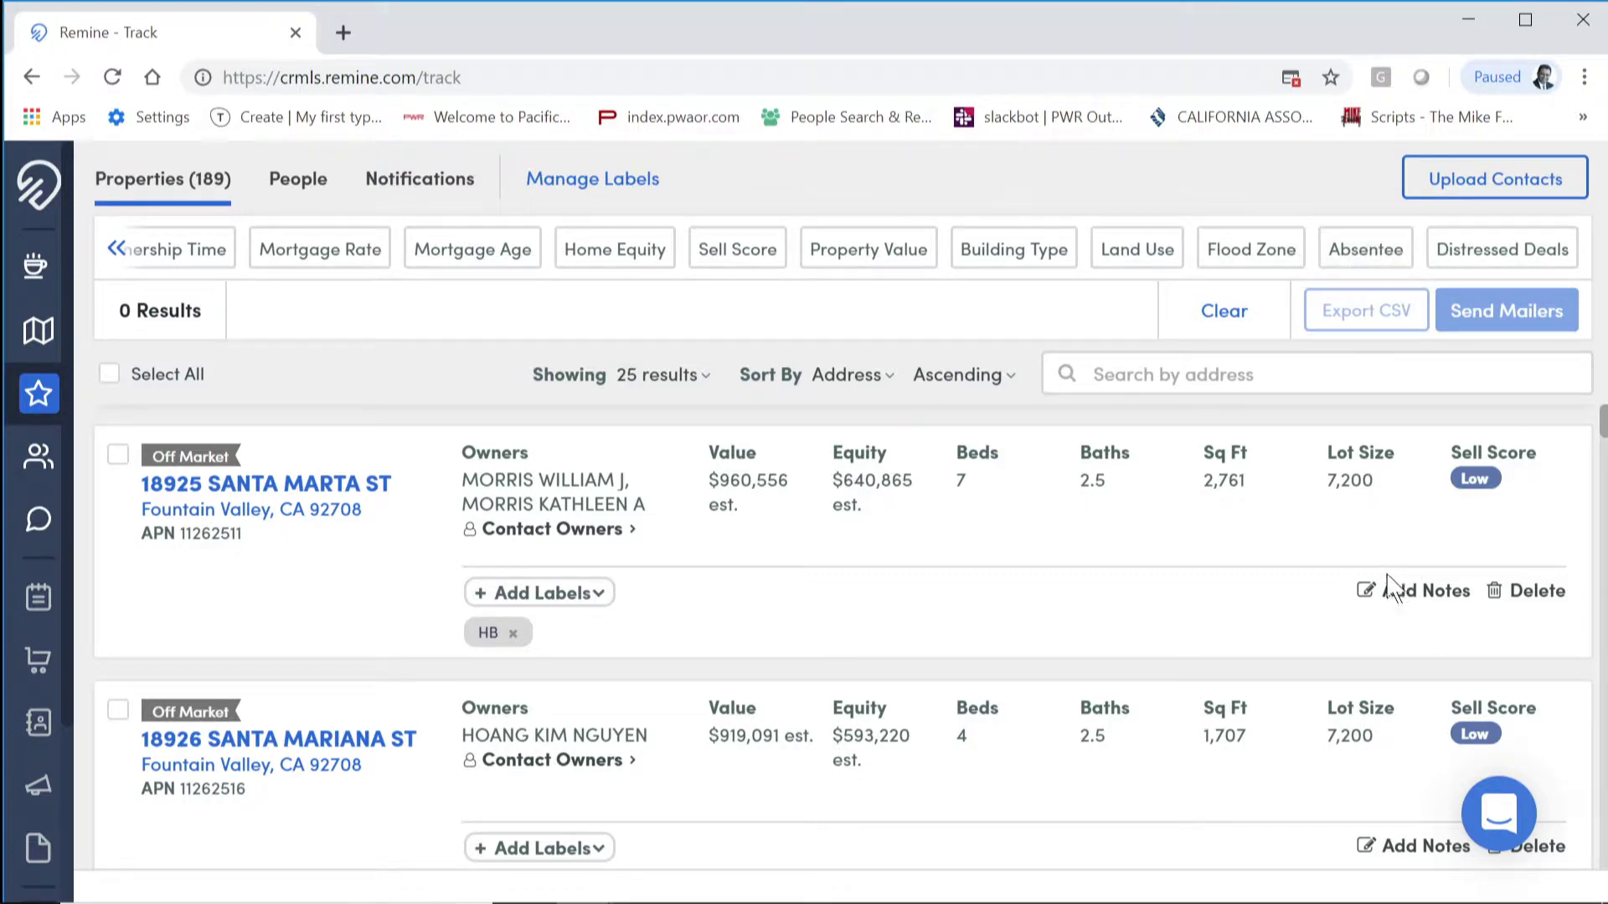
{"action": "left_click", "coordinate": [1468, 19]}
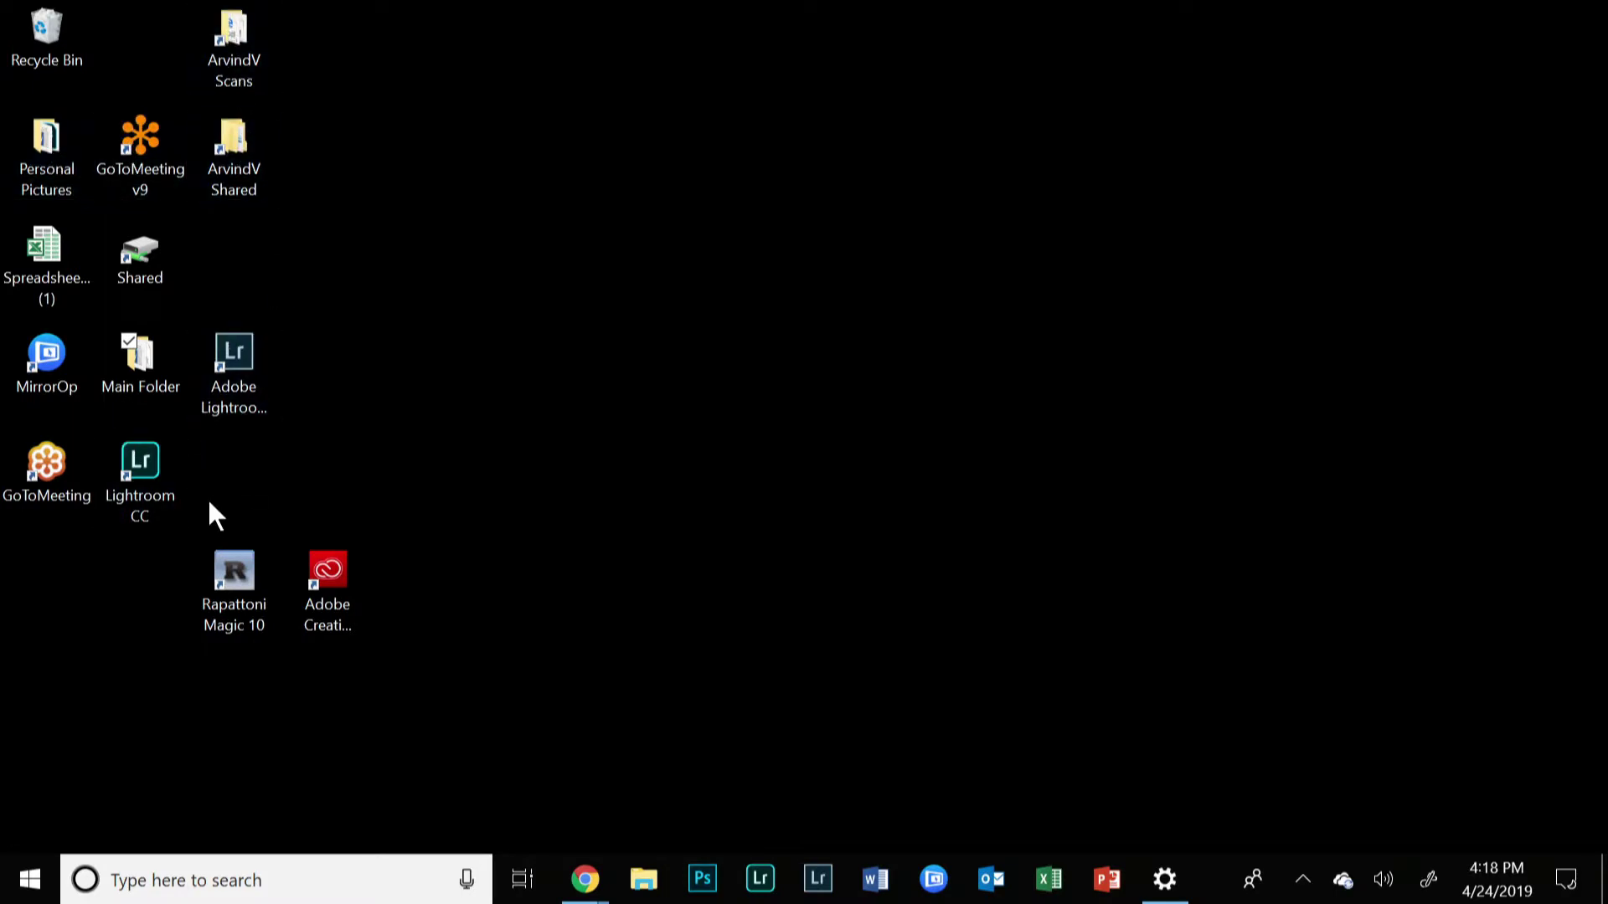
Step: Open the 1004MC spreadsheet from the desktop, then close it
{"action": "key", "text": "m"}
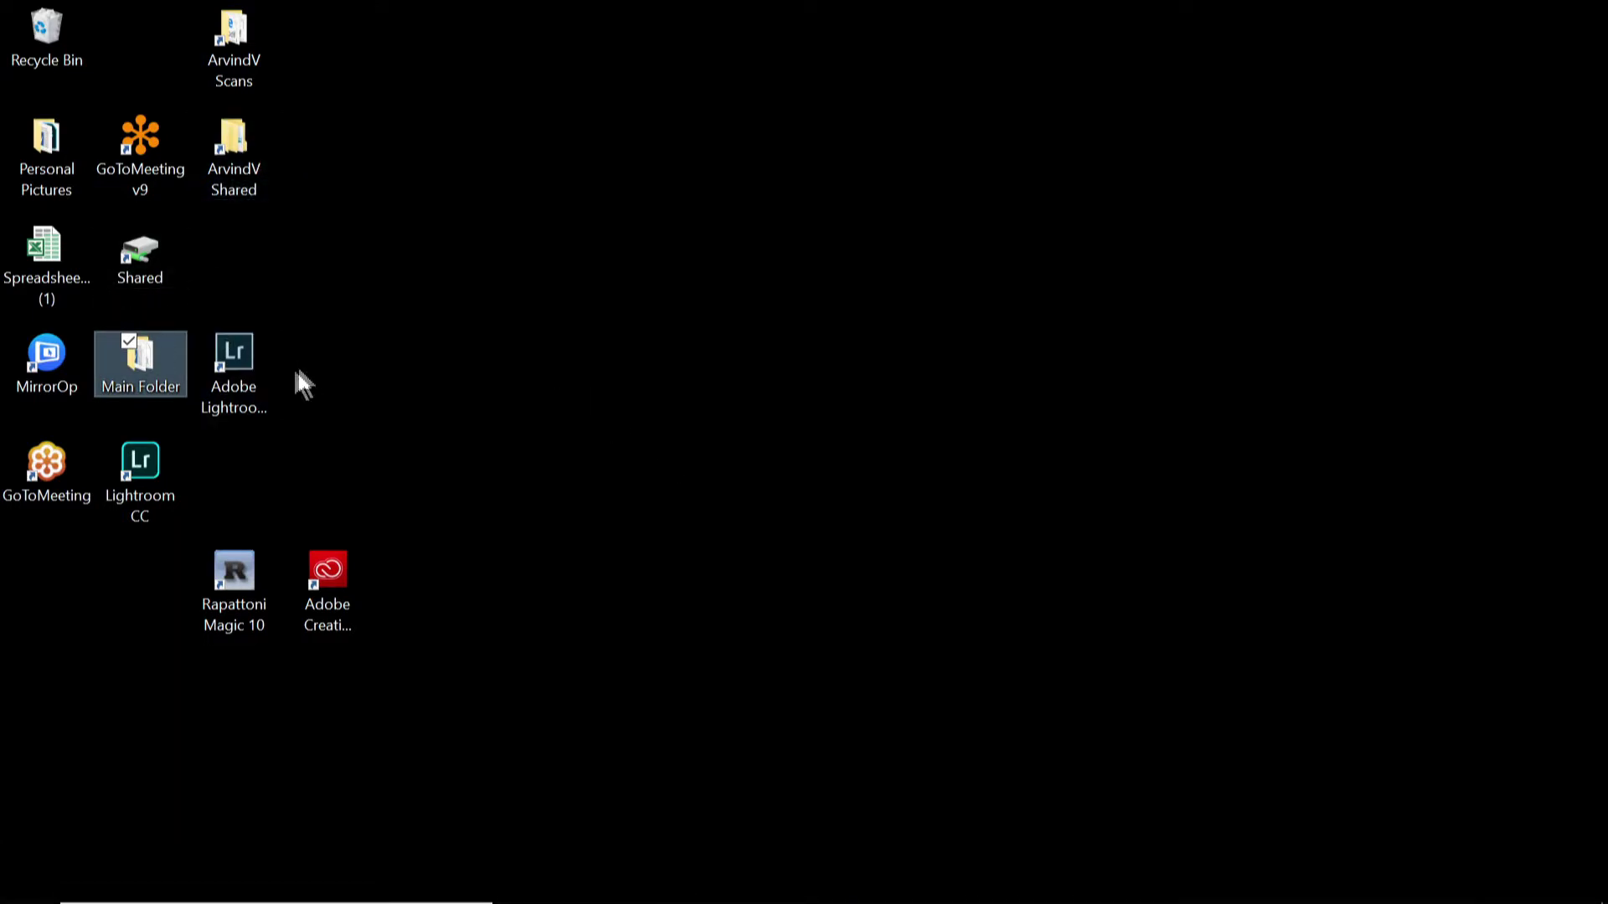
{"action": "double_click", "coordinate": [53, 265]}
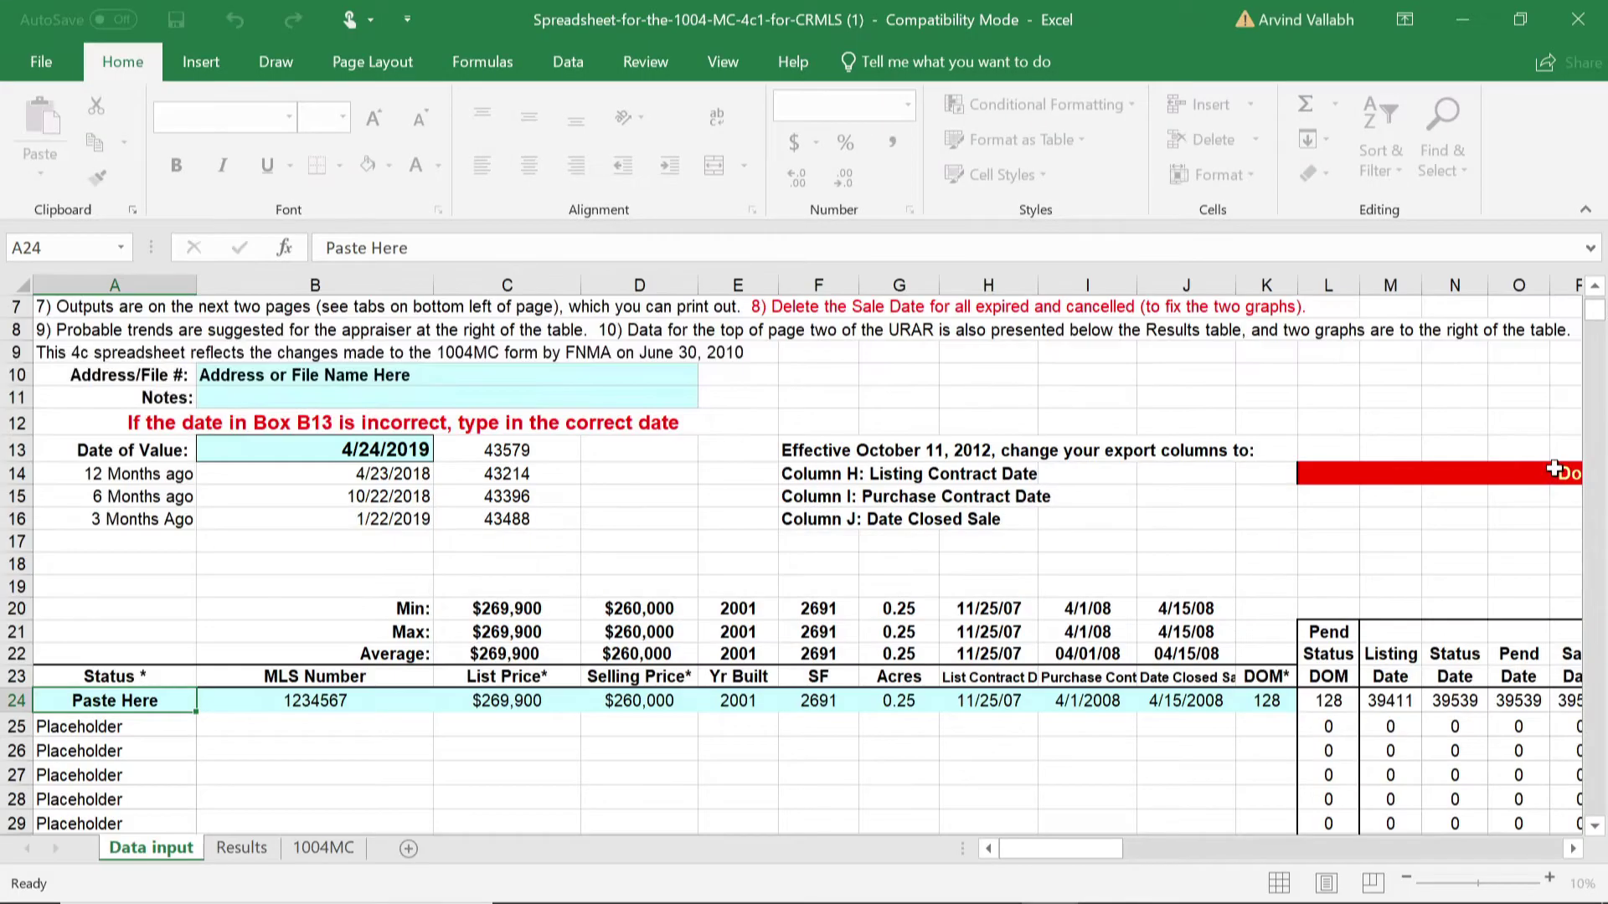
{"action": "left_click", "coordinate": [1577, 20]}
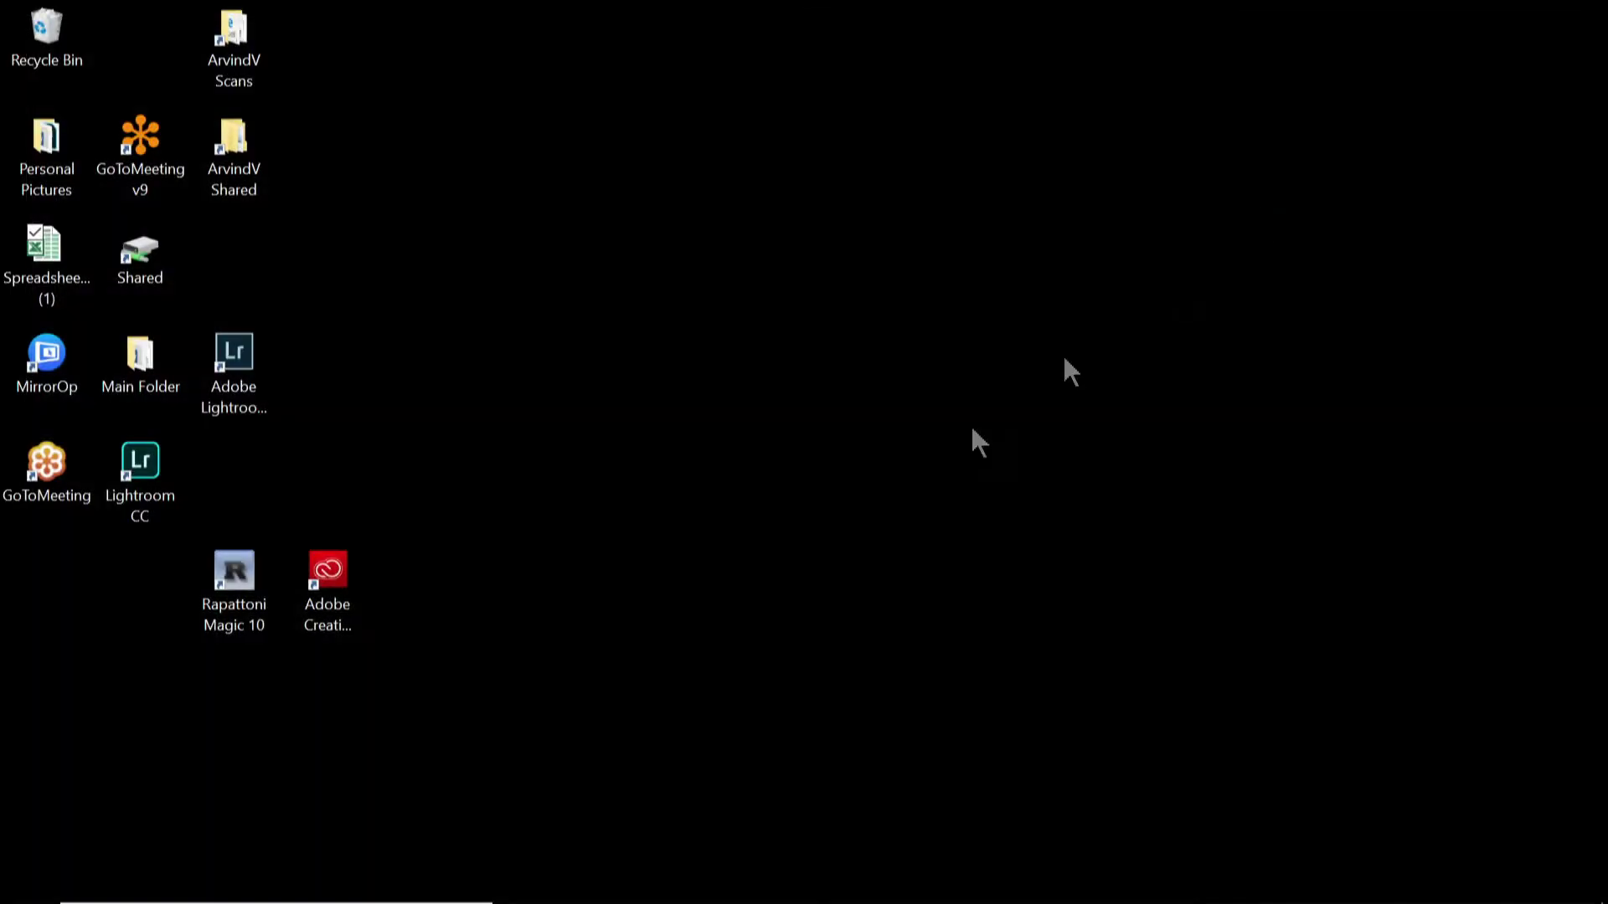
Step: Open Main Folder from the desktop and launch the 20up workbook in Excel
{"action": "mouse_move", "coordinate": [349, 900]}
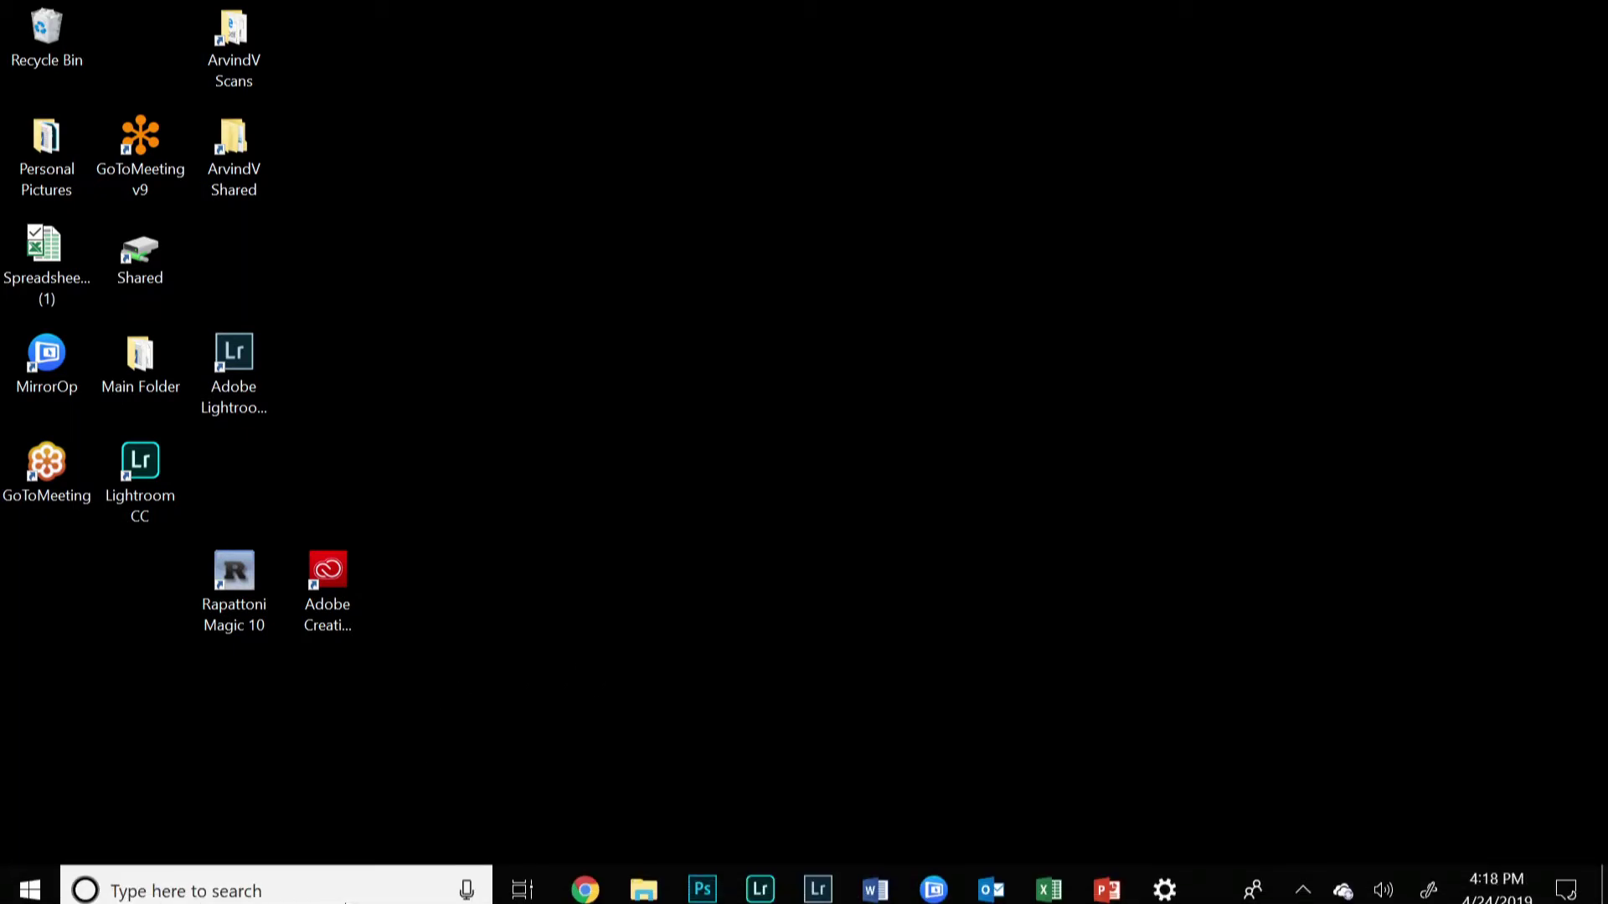
{"action": "left_click", "coordinate": [139, 359]}
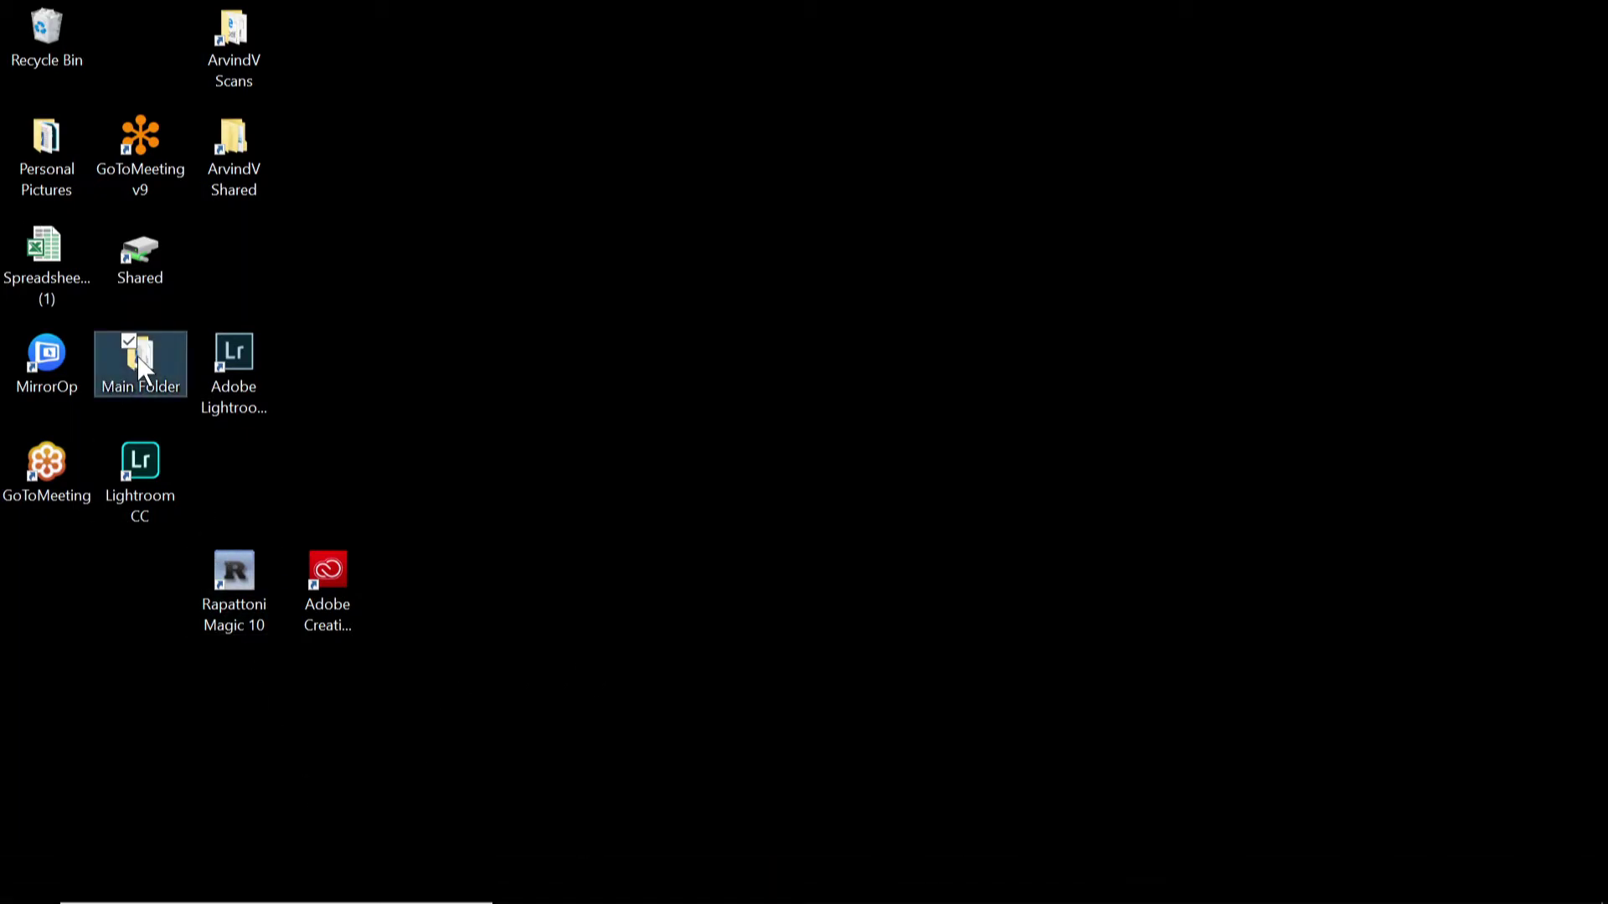
{"action": "double_click", "coordinate": [137, 355]}
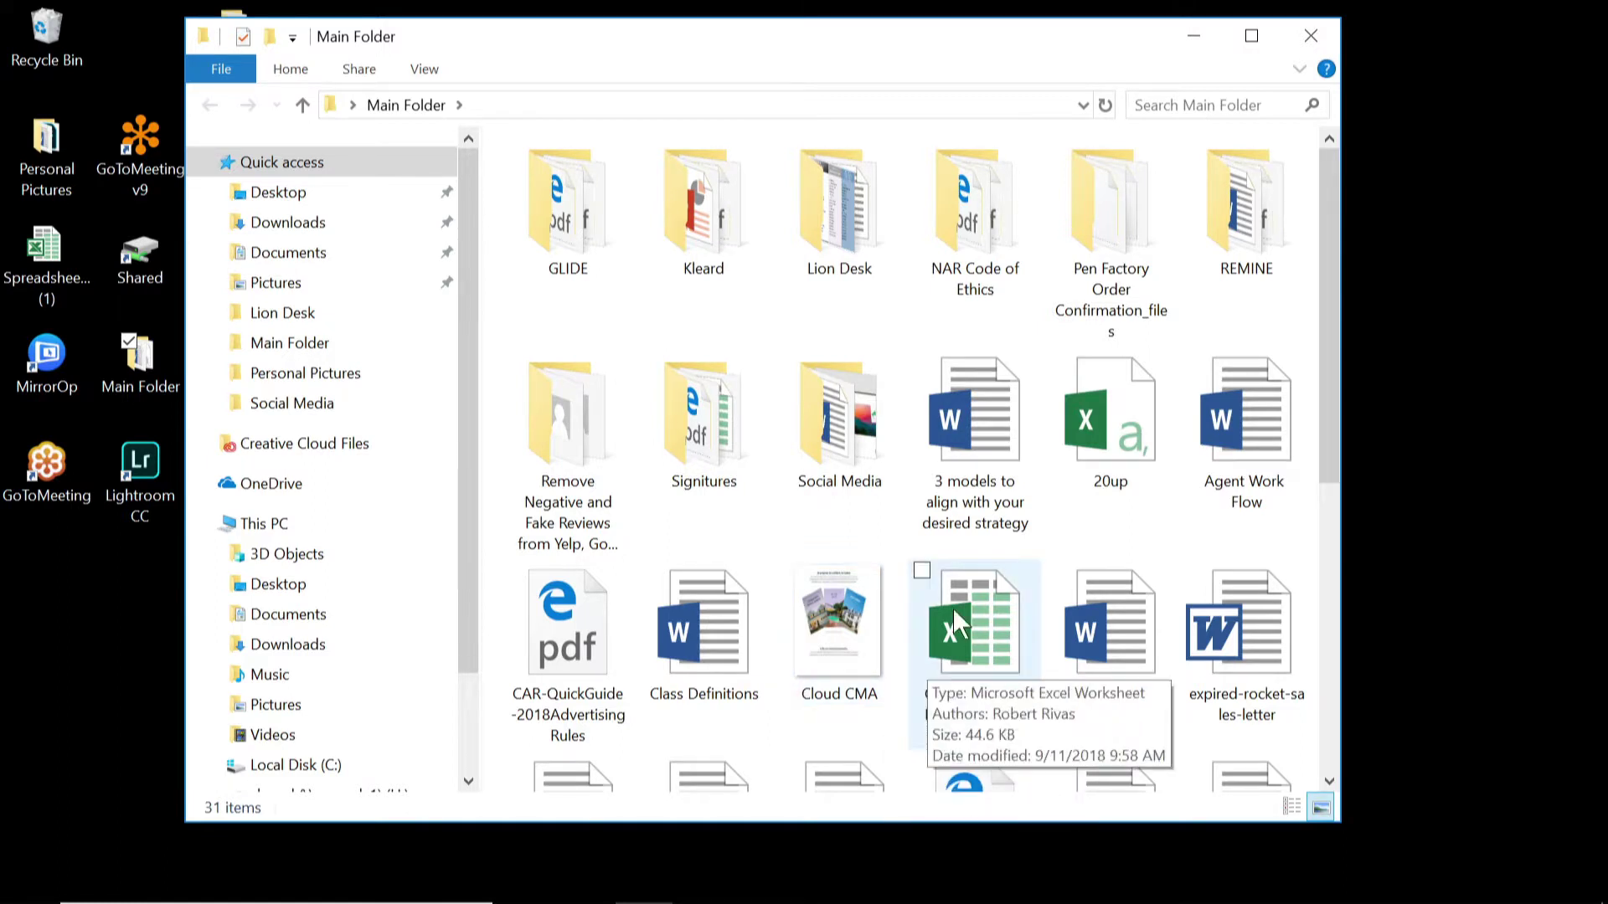
{"action": "double_click", "coordinate": [1114, 419]}
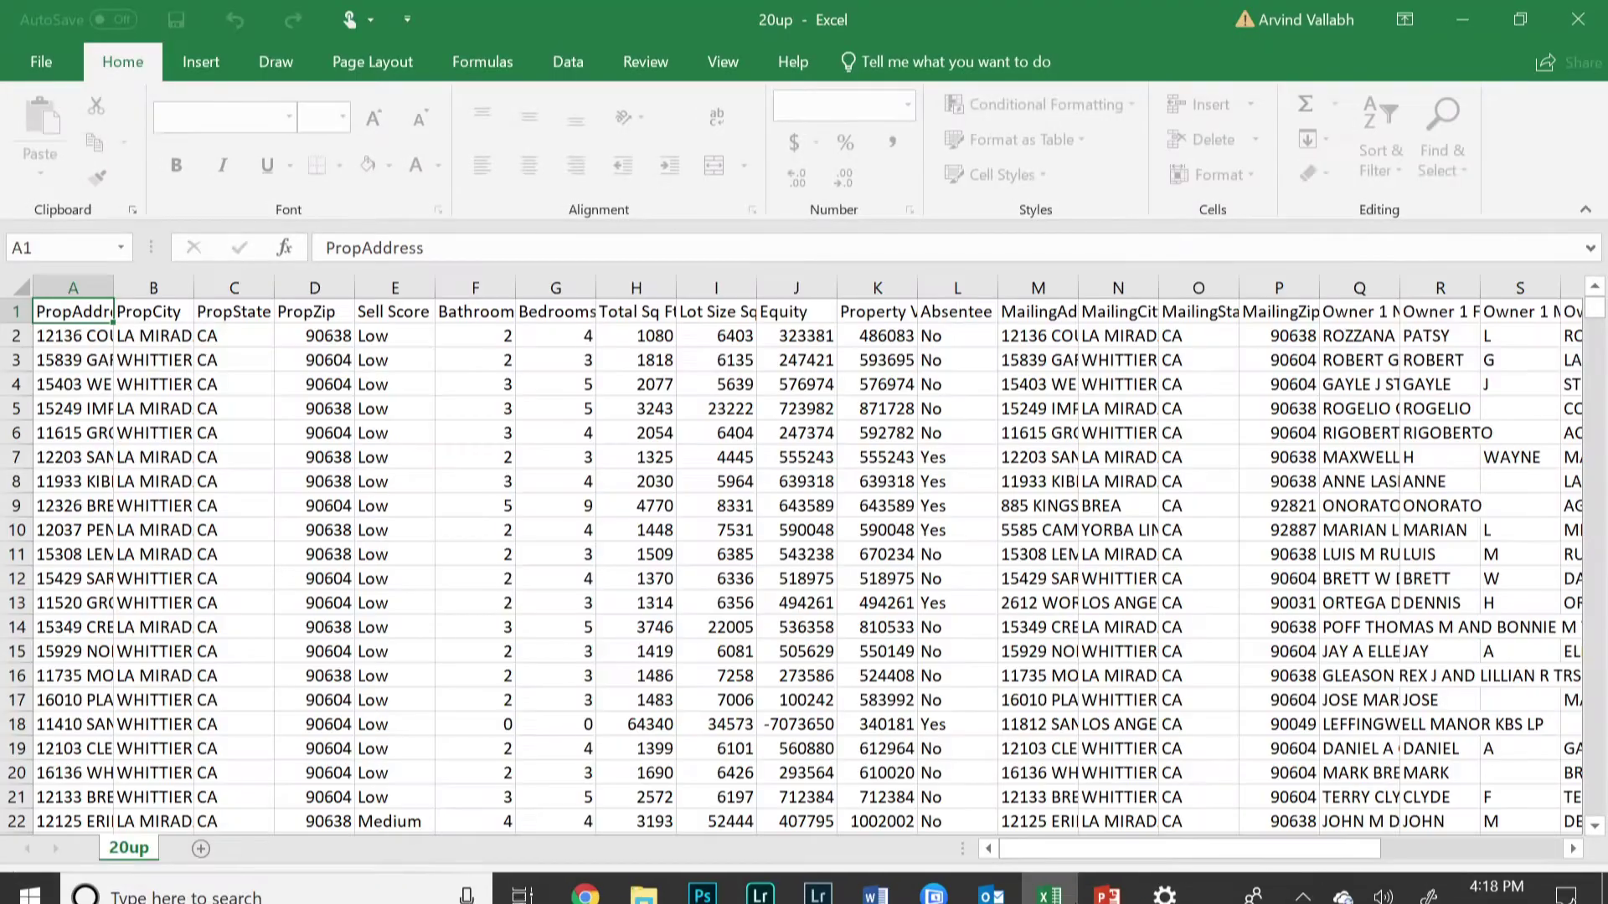
Step: Autofit columns A, B and D to their addresses, city names and zip codes
{"action": "double_click", "coordinate": [116, 286]}
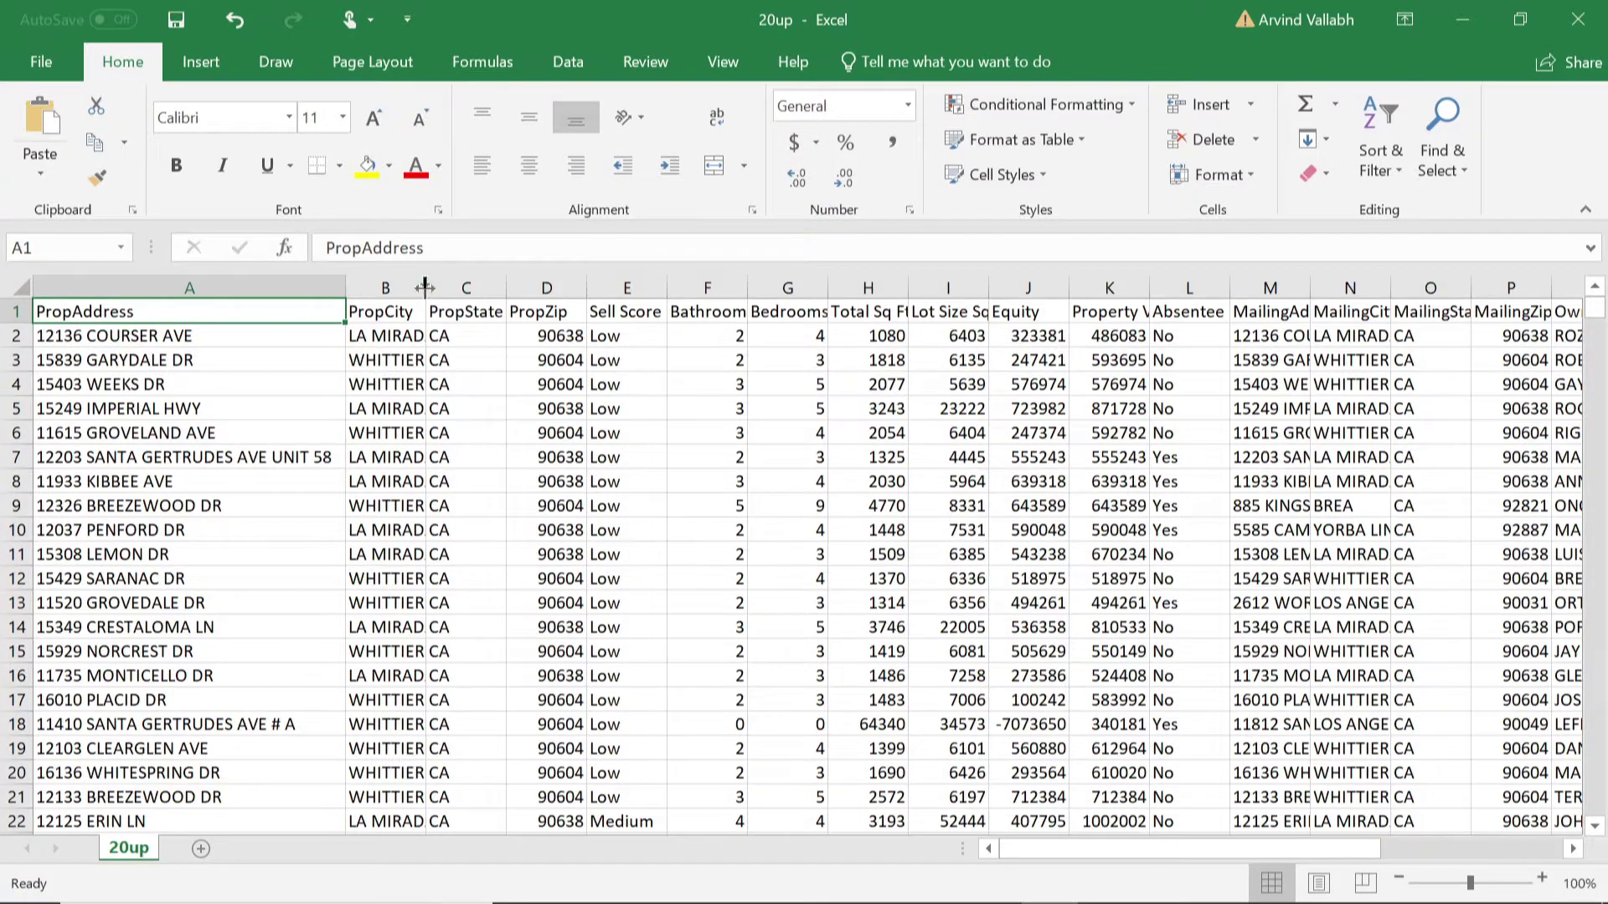
{"action": "double_click", "coordinate": [426, 288]}
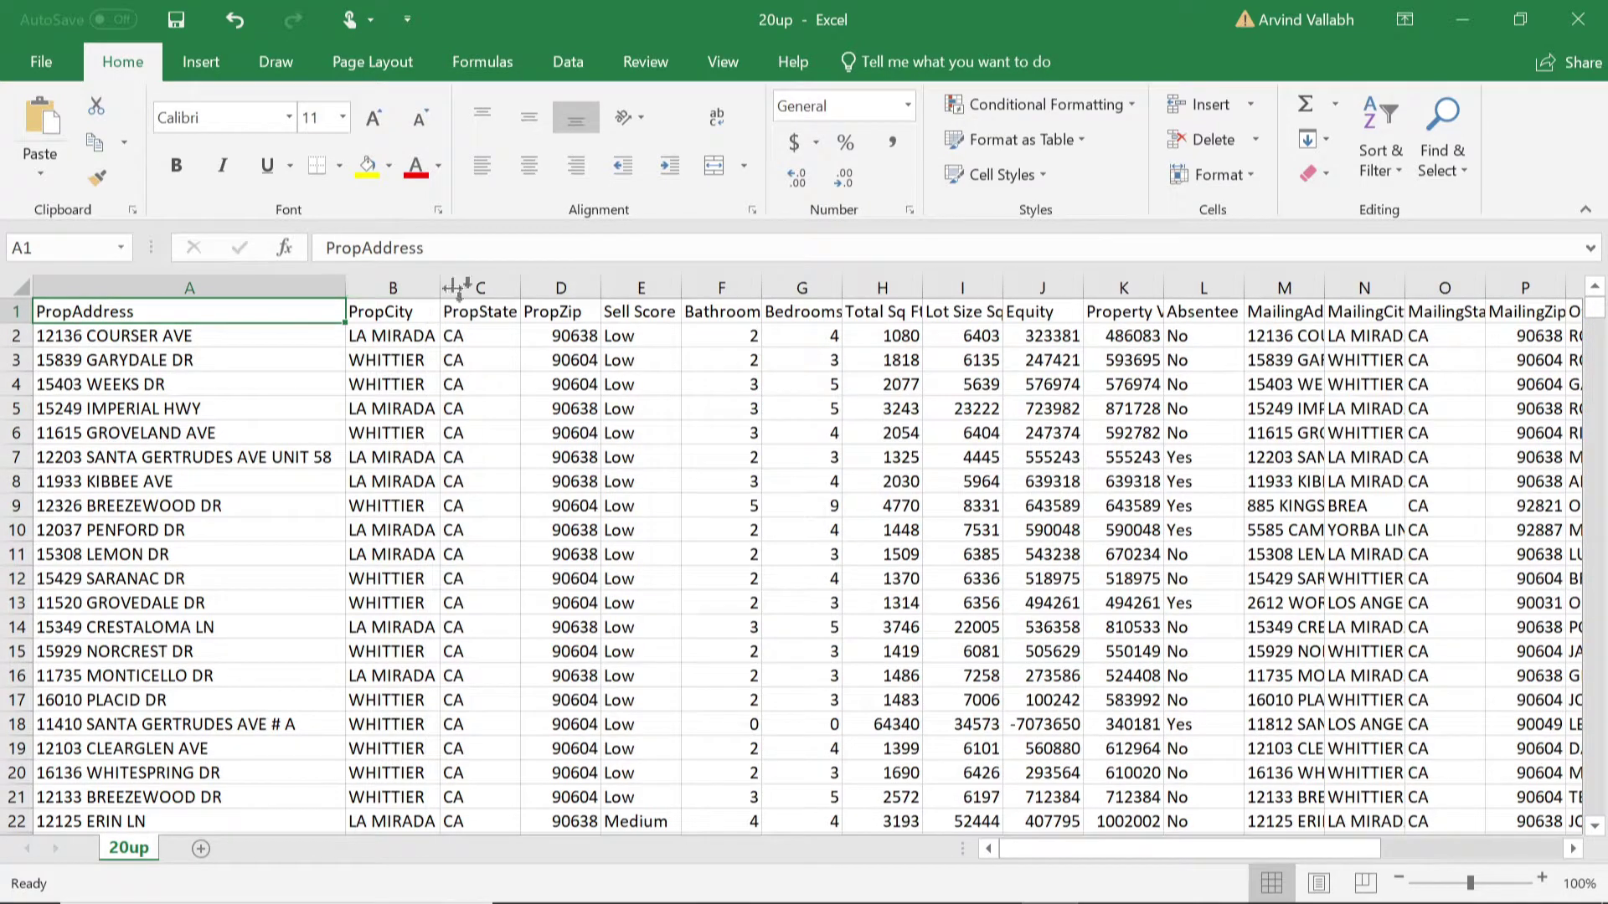
{"action": "double_click", "coordinate": [600, 287]}
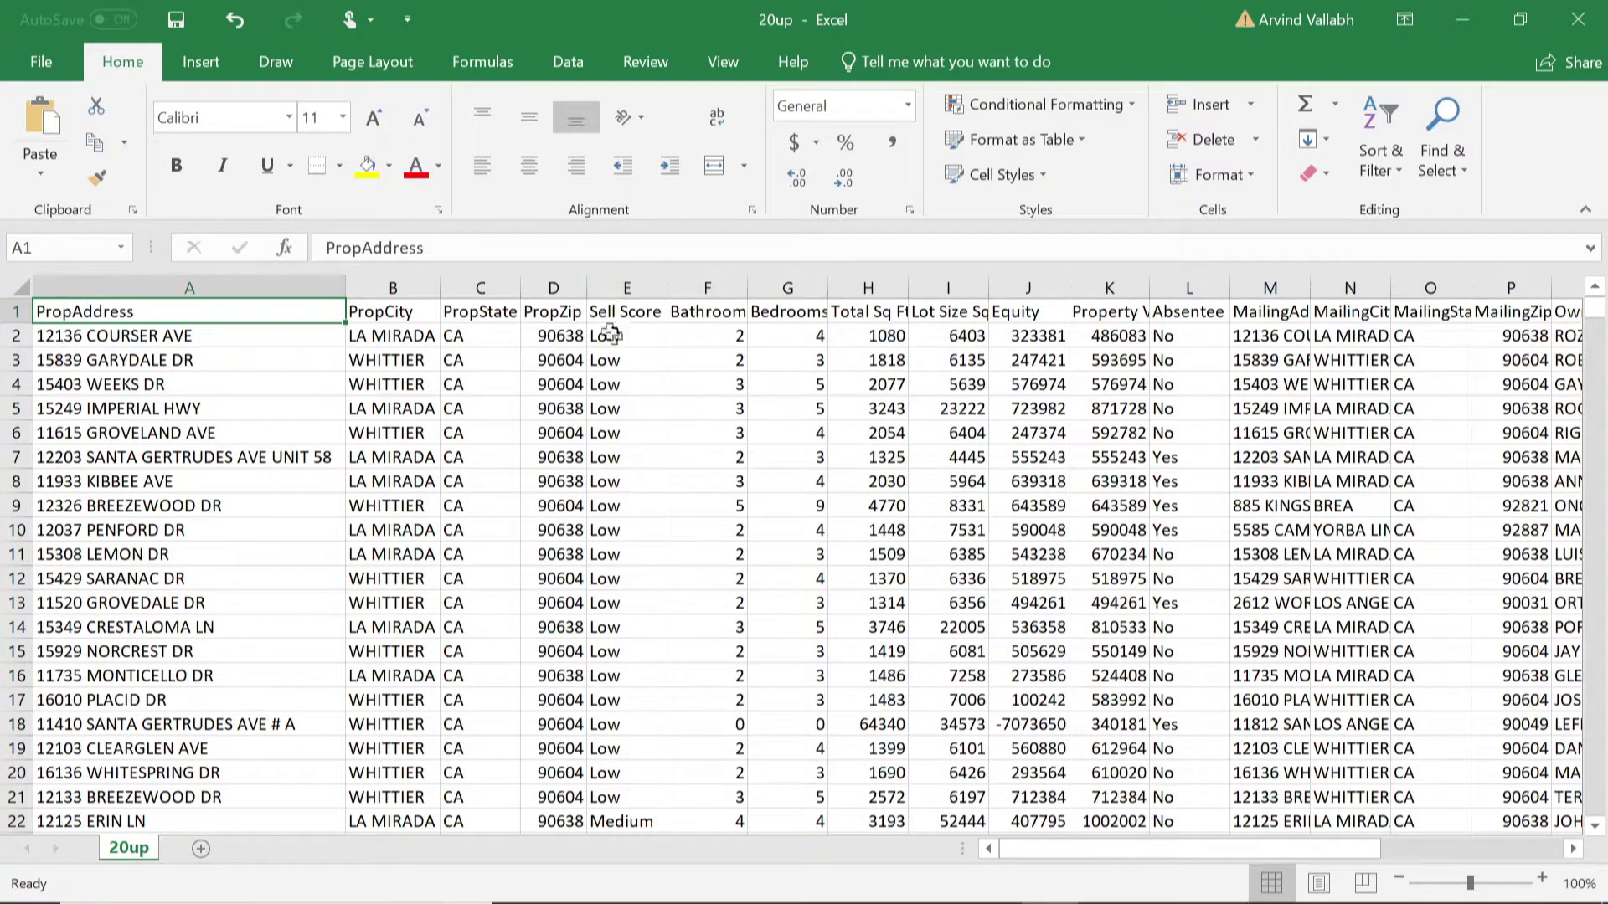
Step: Sort the whole table by Sell Score, Z to A, expanding the selection
{"action": "left_click", "coordinate": [641, 285]}
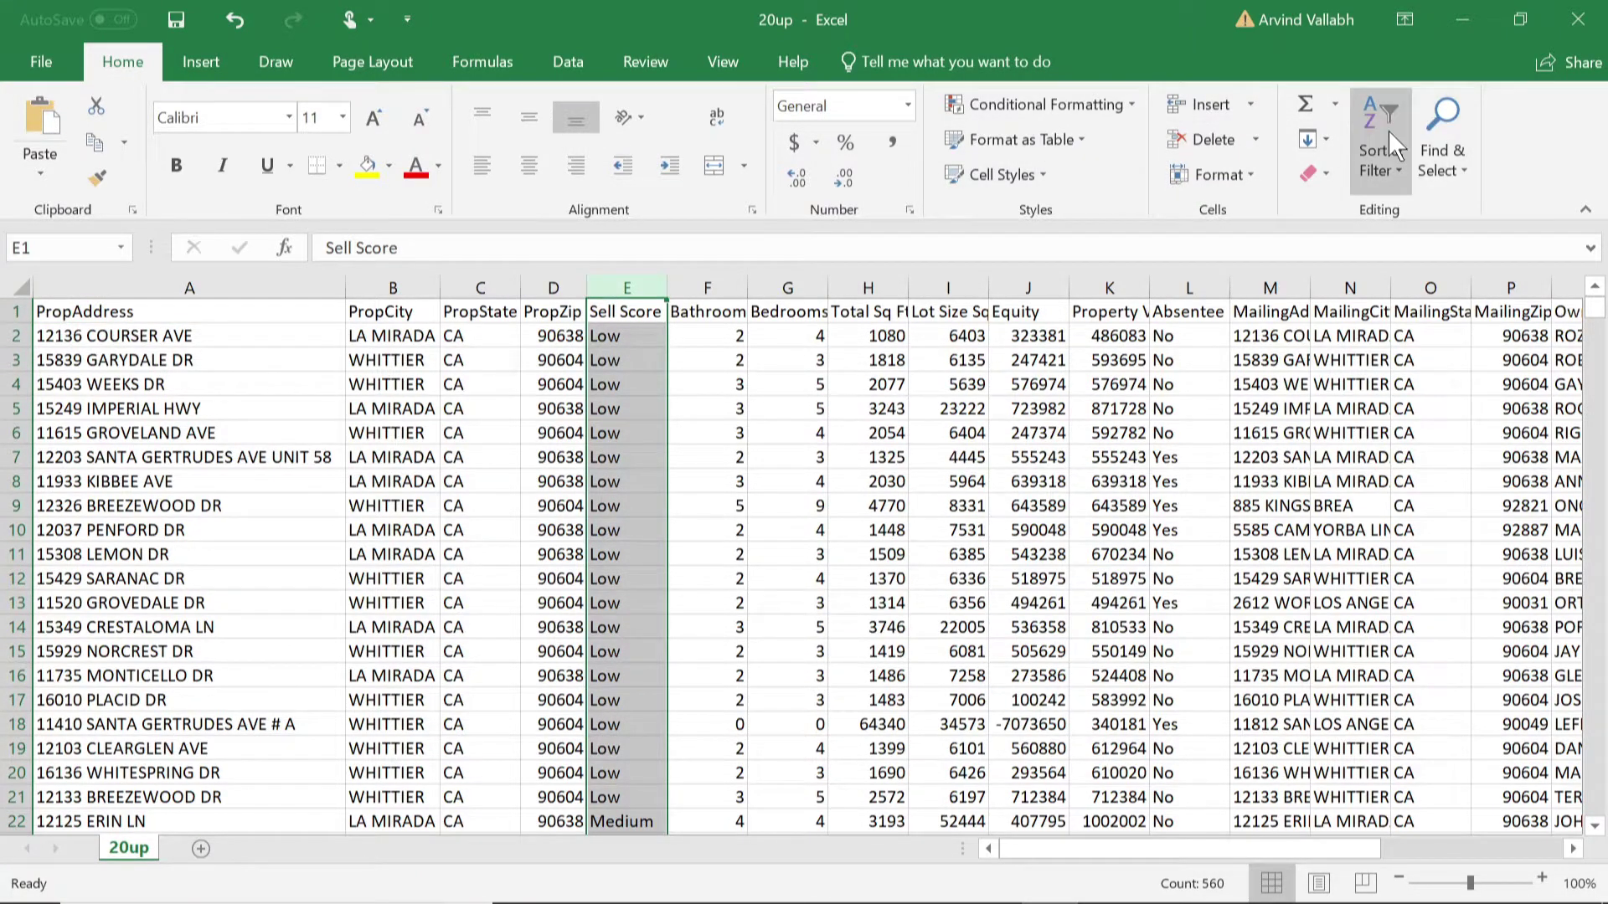
{"action": "left_click", "coordinate": [1379, 159]}
{"action": "left_click", "coordinate": [1415, 245]}
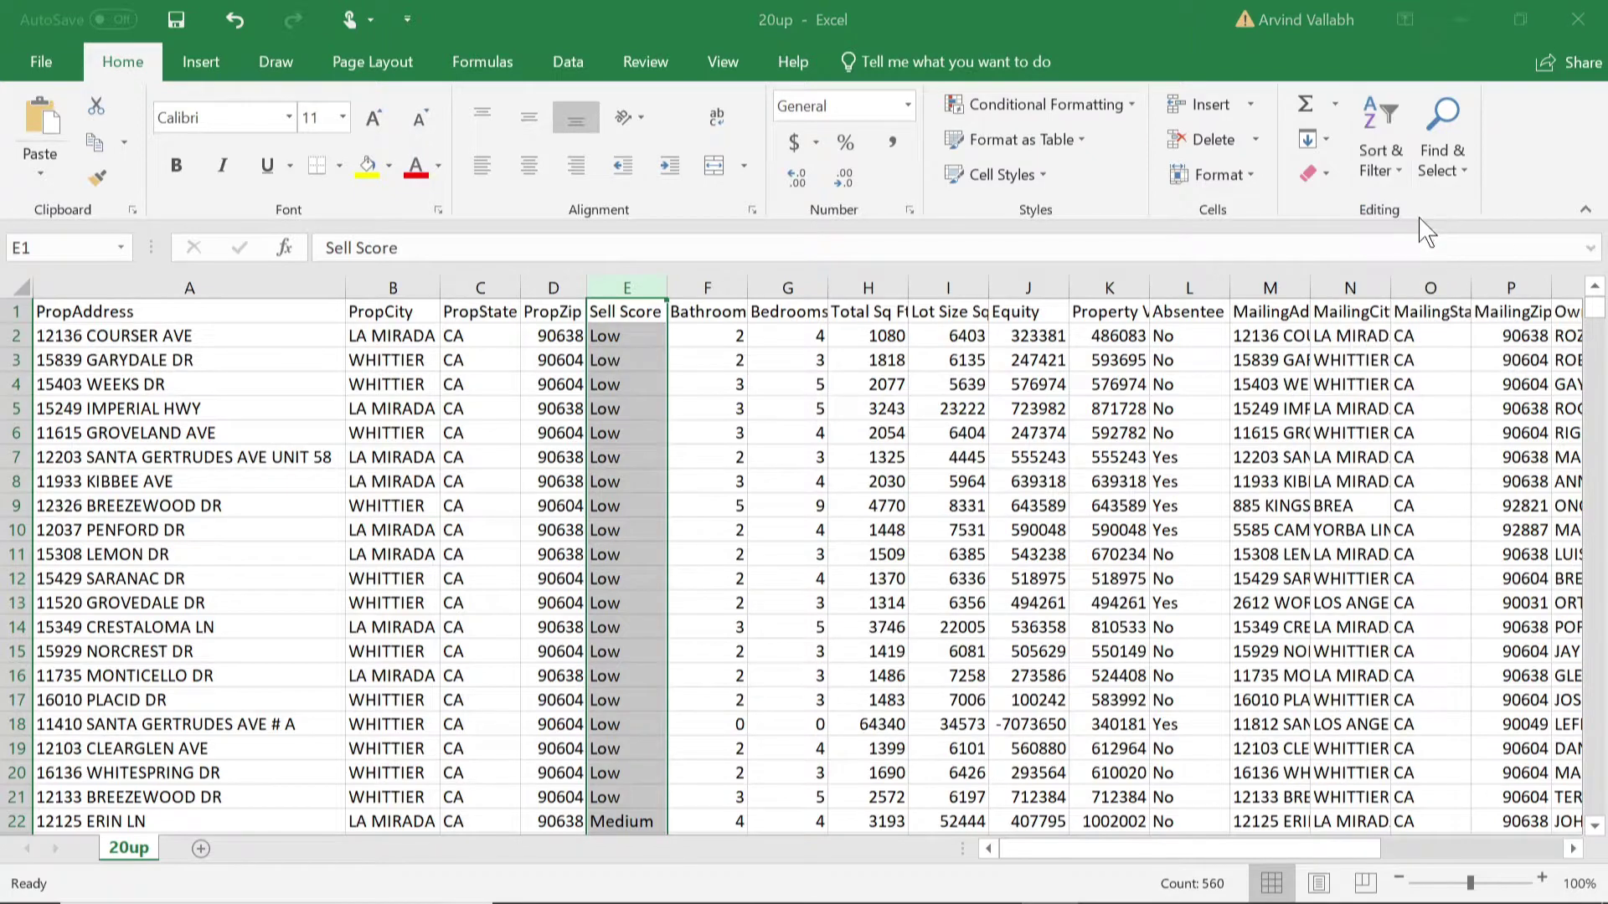
{"action": "left_click", "coordinate": [916, 538]}
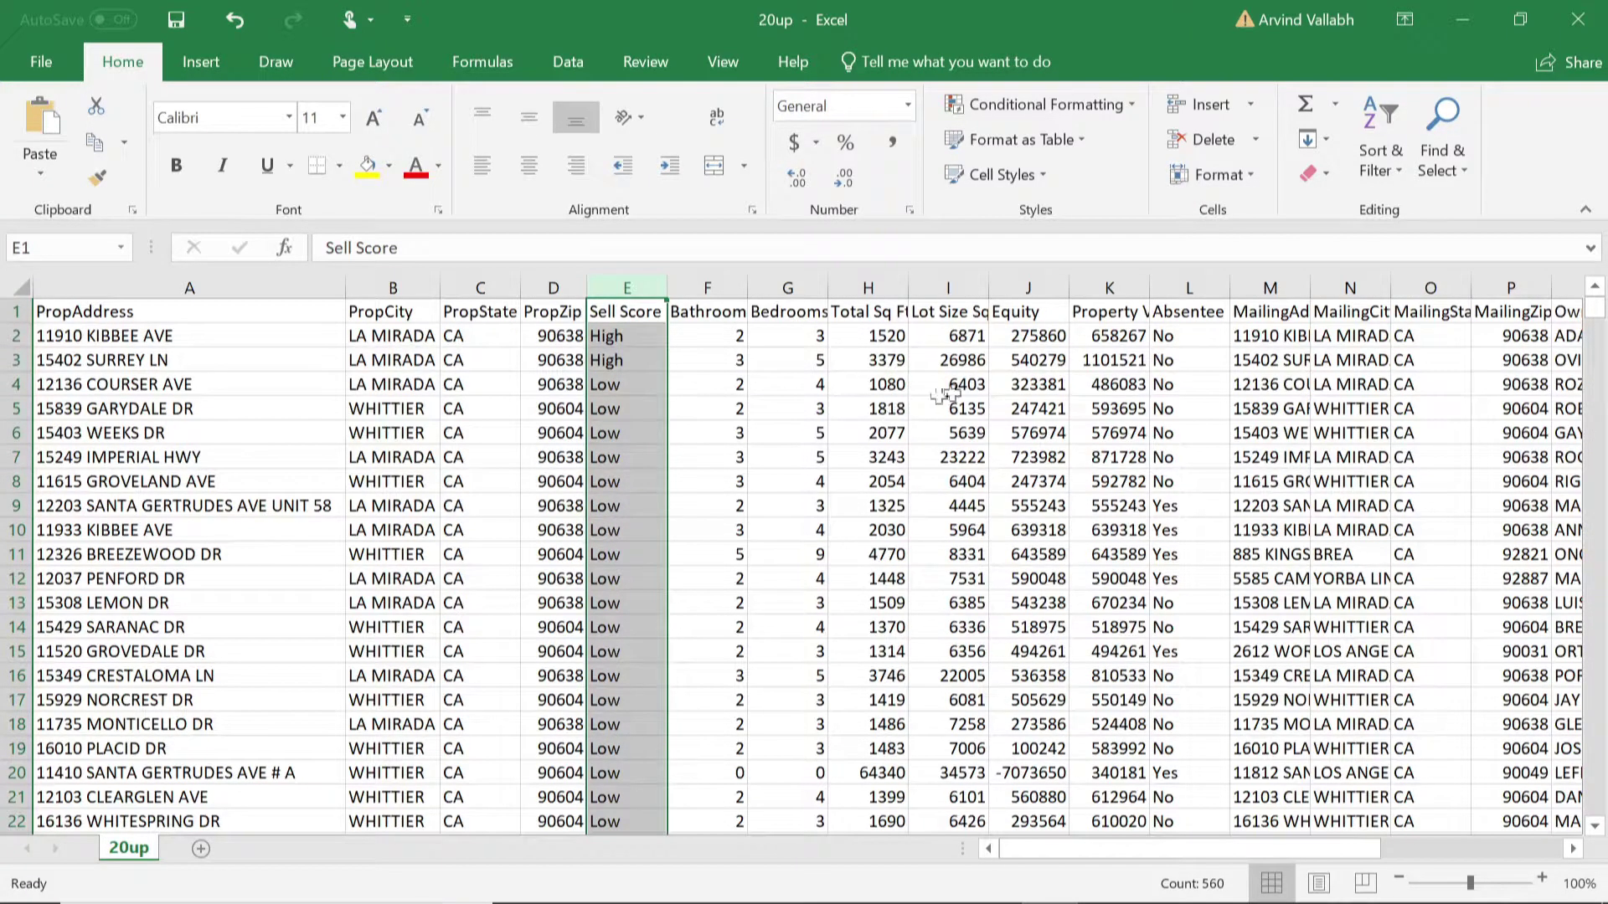
Step: Sort the table by the Absentee column A to Z and scroll through the results
{"action": "left_click", "coordinate": [1200, 284]}
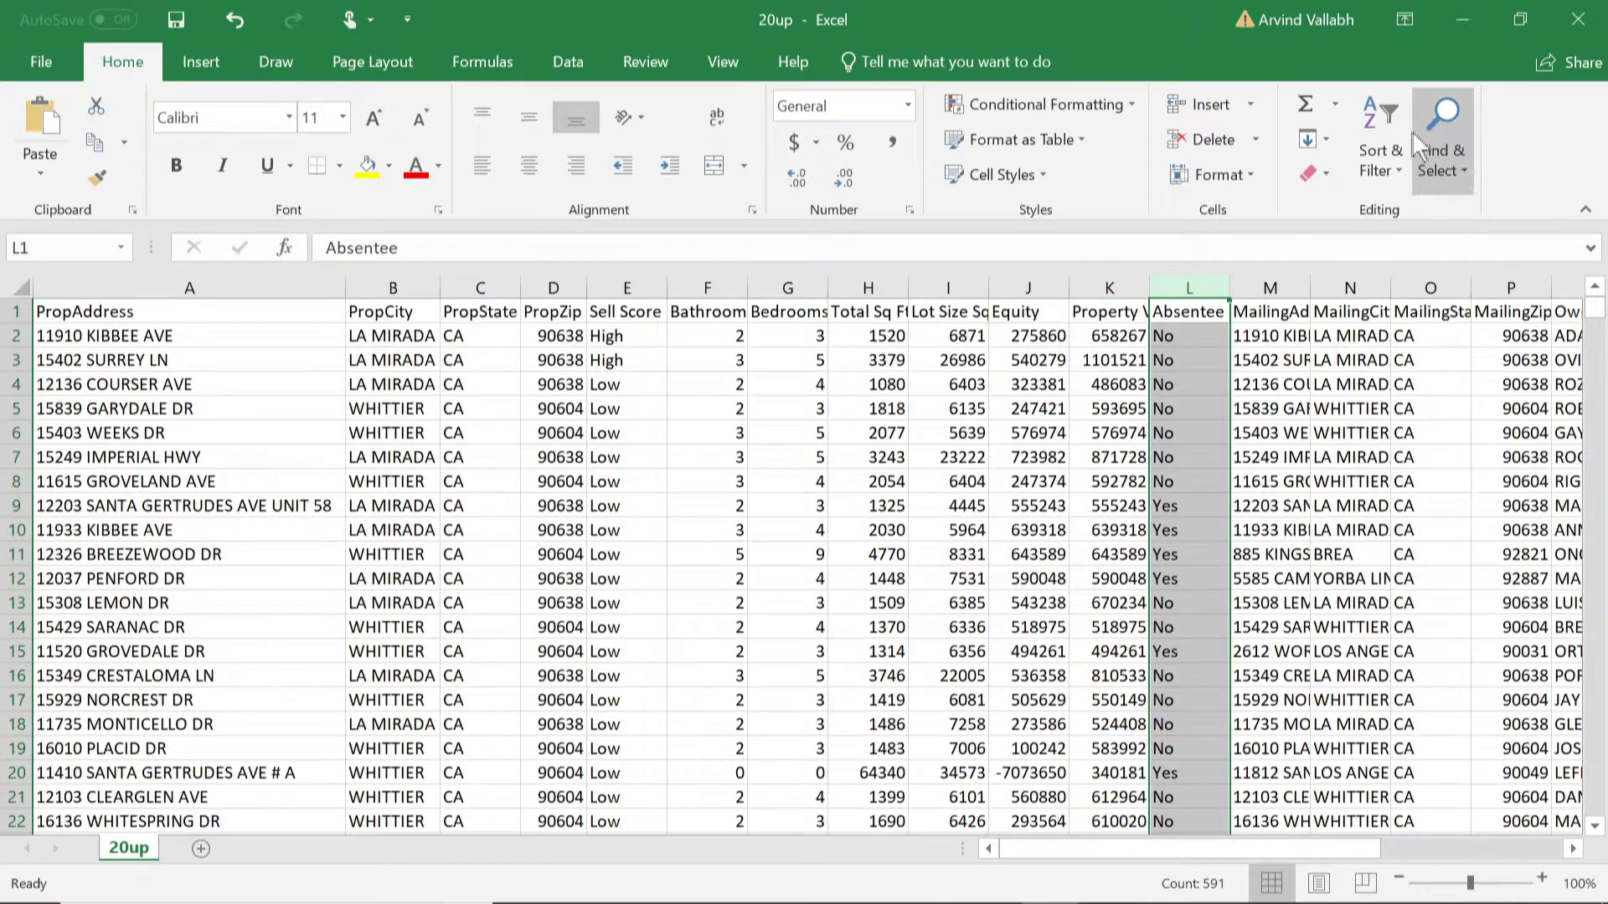
{"action": "left_click", "coordinate": [1384, 136]}
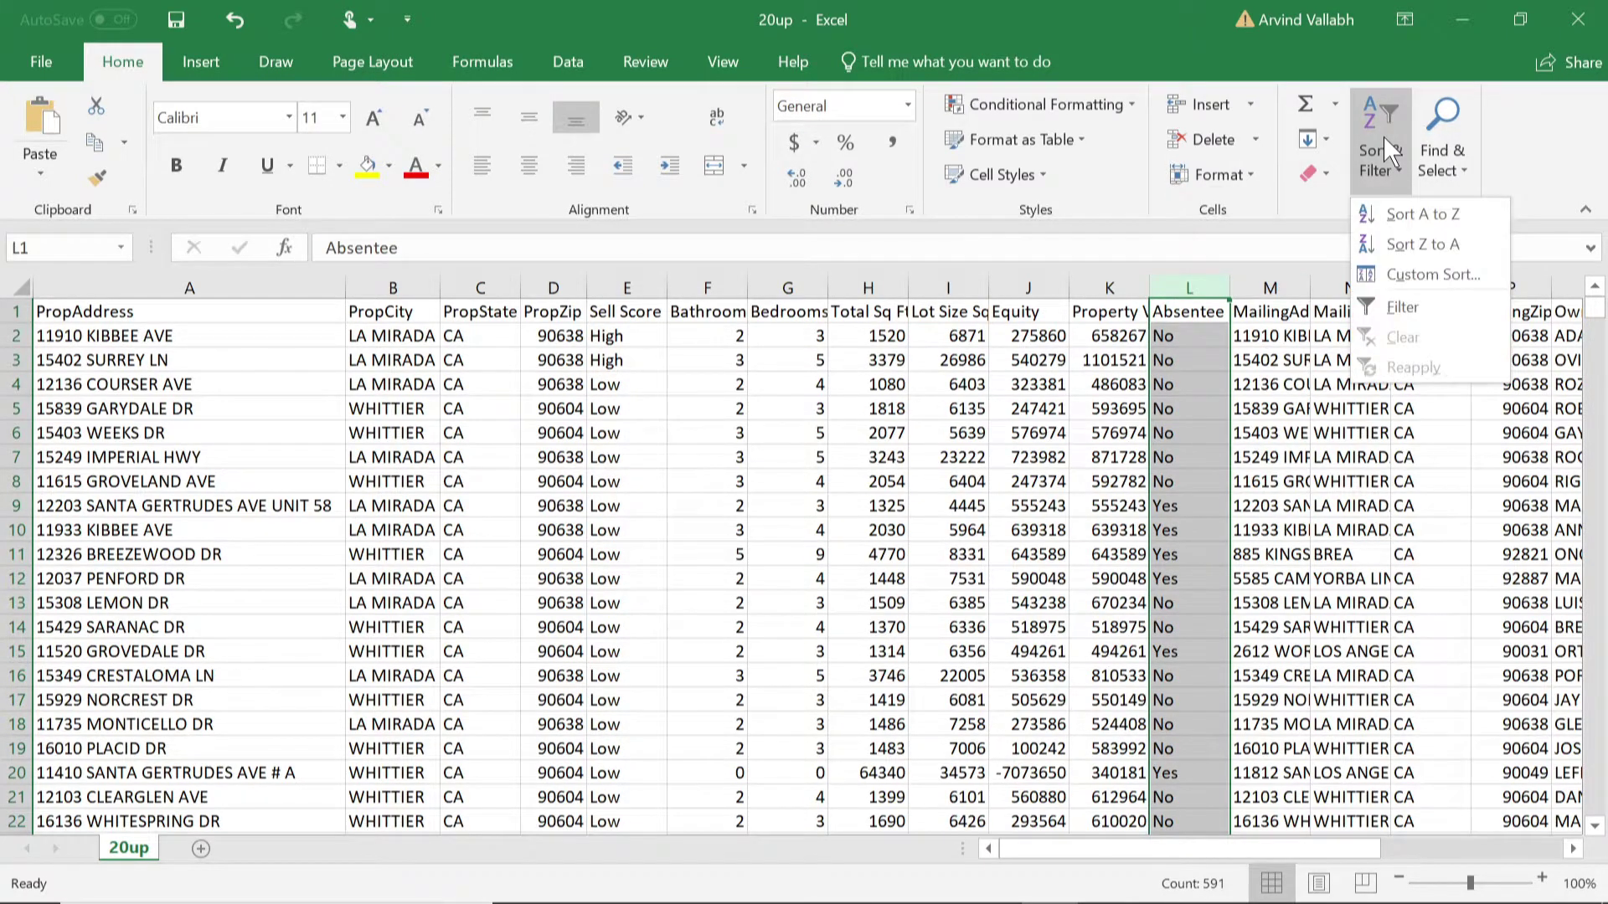
{"action": "left_click", "coordinate": [1421, 216]}
{"action": "left_click", "coordinate": [903, 534]}
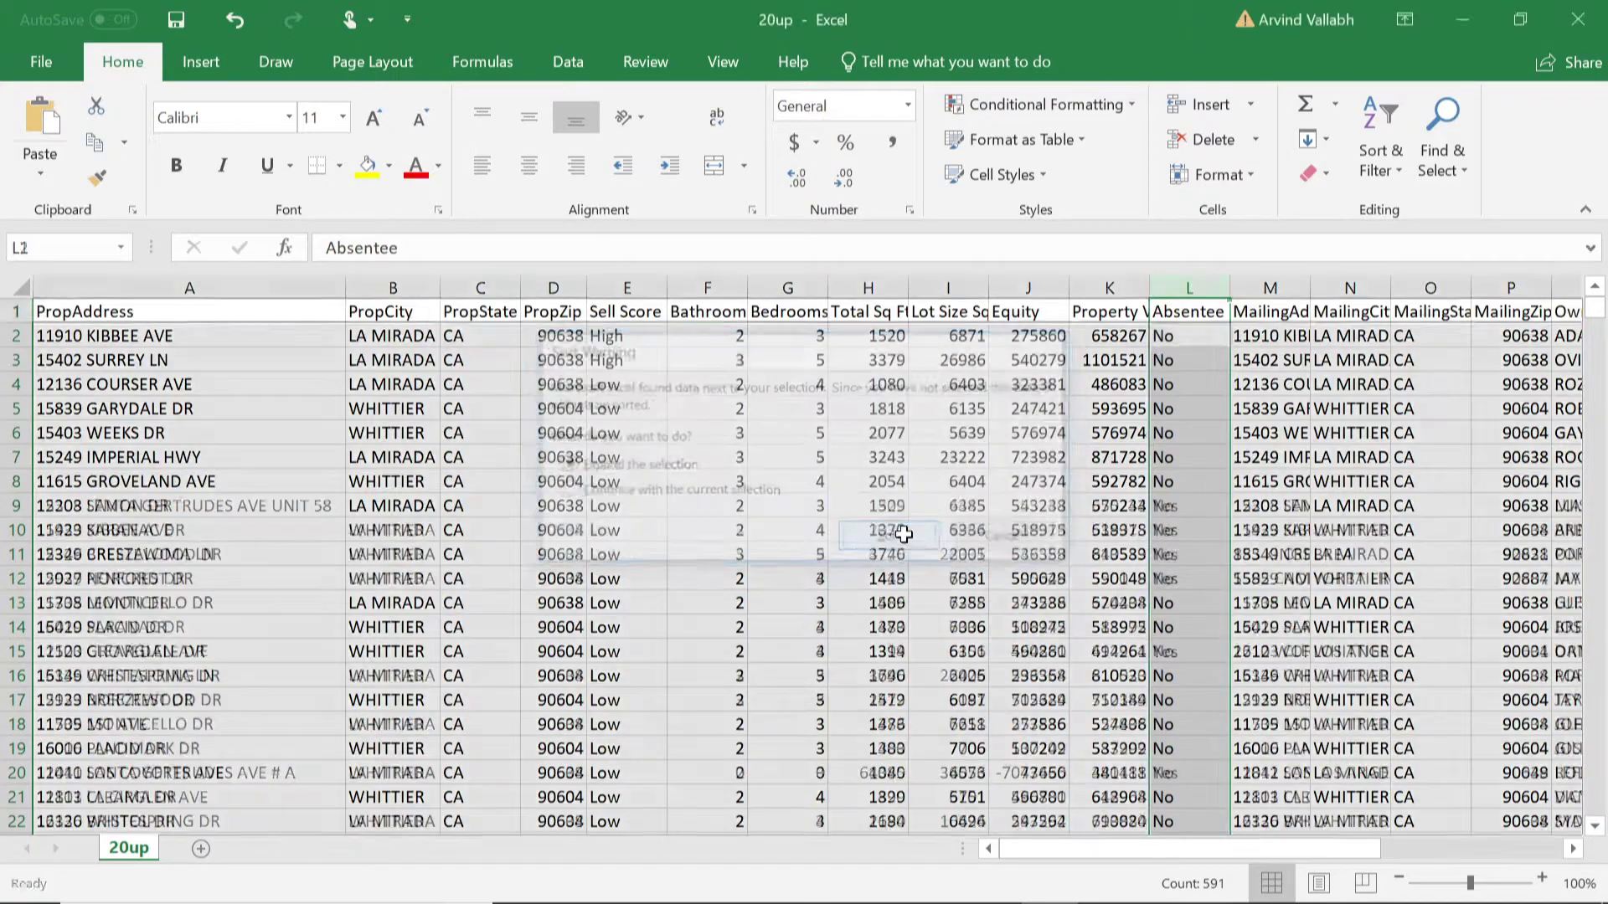
{"action": "scroll", "coordinate": [1200, 560], "scroll_direction": "down", "scroll_amount": 20}
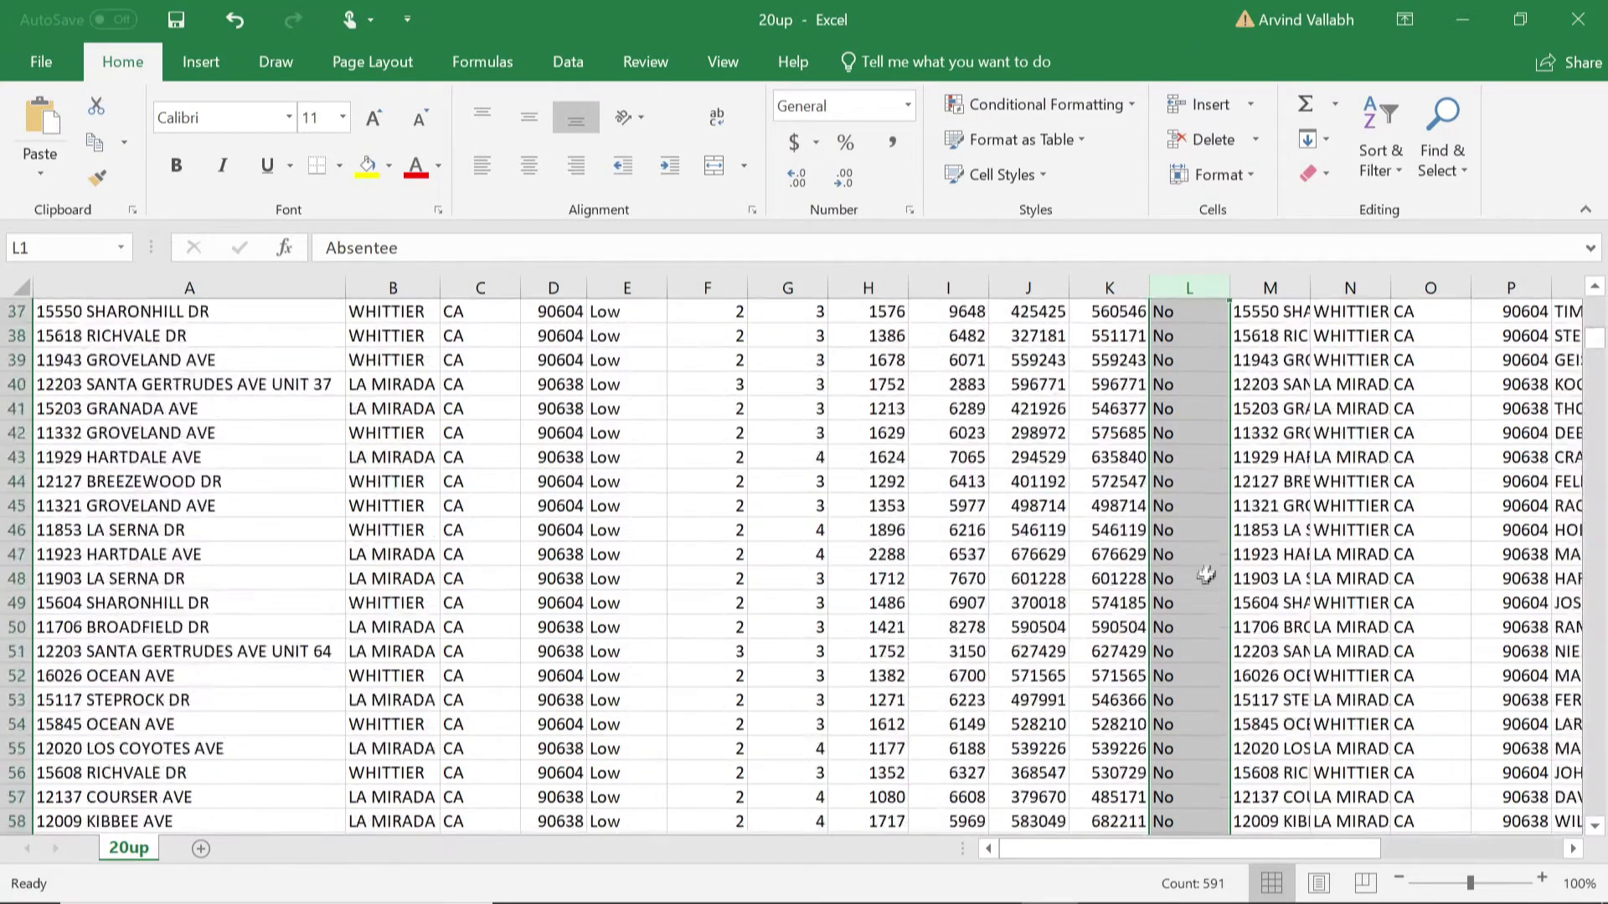
{"action": "scroll", "coordinate": [1194, 580], "scroll_direction": "down", "scroll_amount": 20}
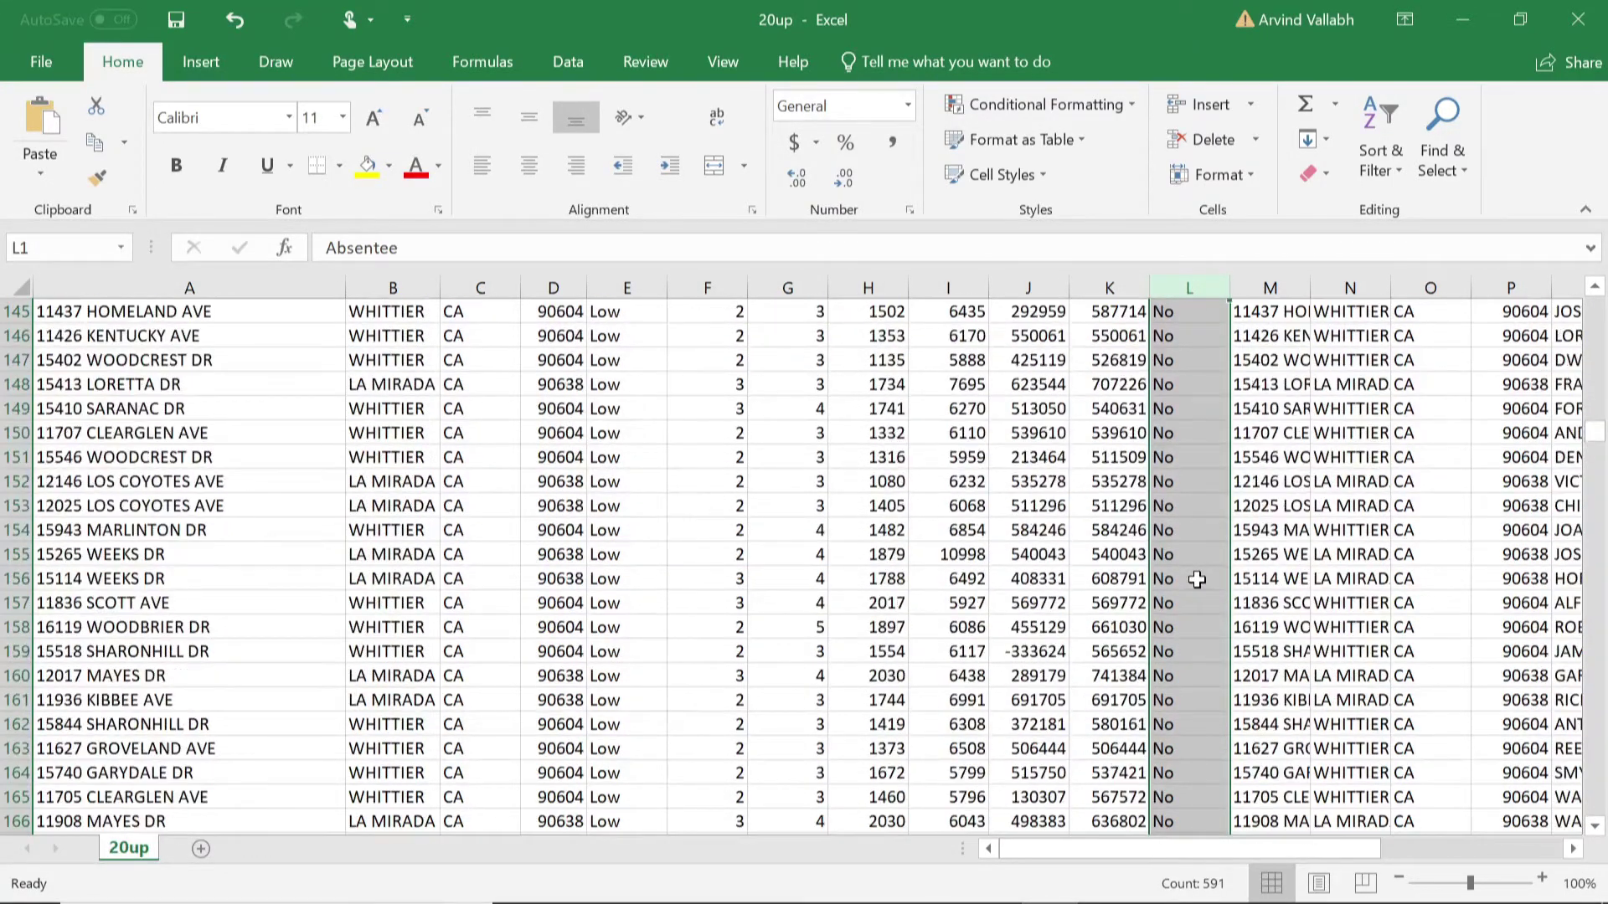
{"action": "scroll", "coordinate": [1194, 582], "scroll_direction": "down", "scroll_amount": 20}
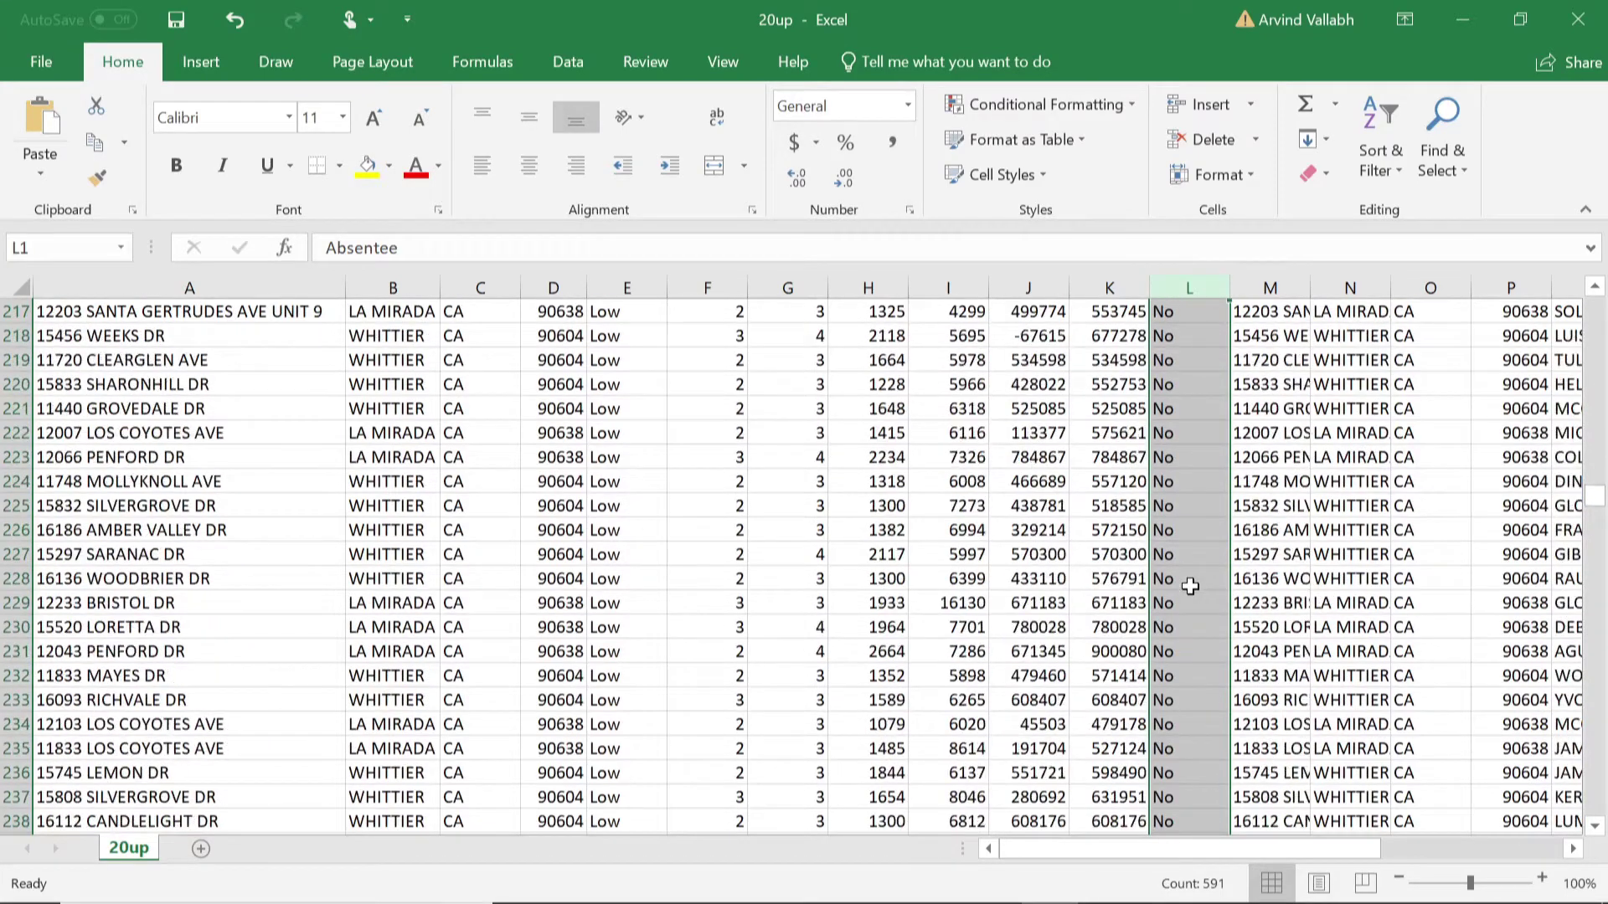
{"action": "scroll", "coordinate": [1193, 595], "scroll_direction": "down", "scroll_amount": 20}
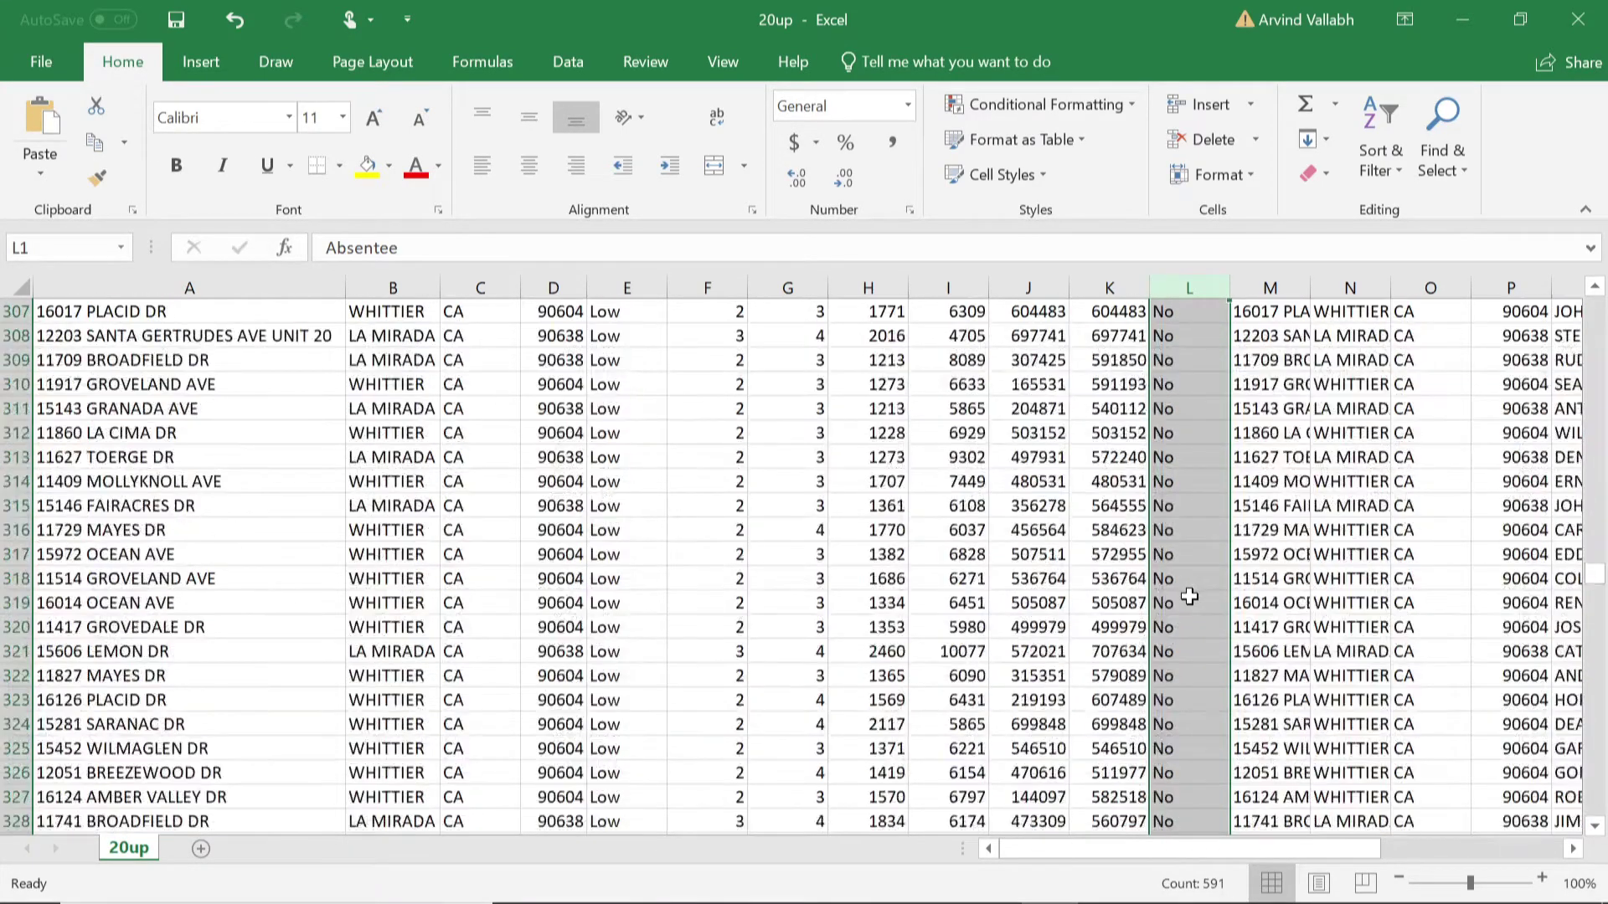
{"action": "scroll", "coordinate": [1183, 600], "scroll_direction": "down", "scroll_amount": 20}
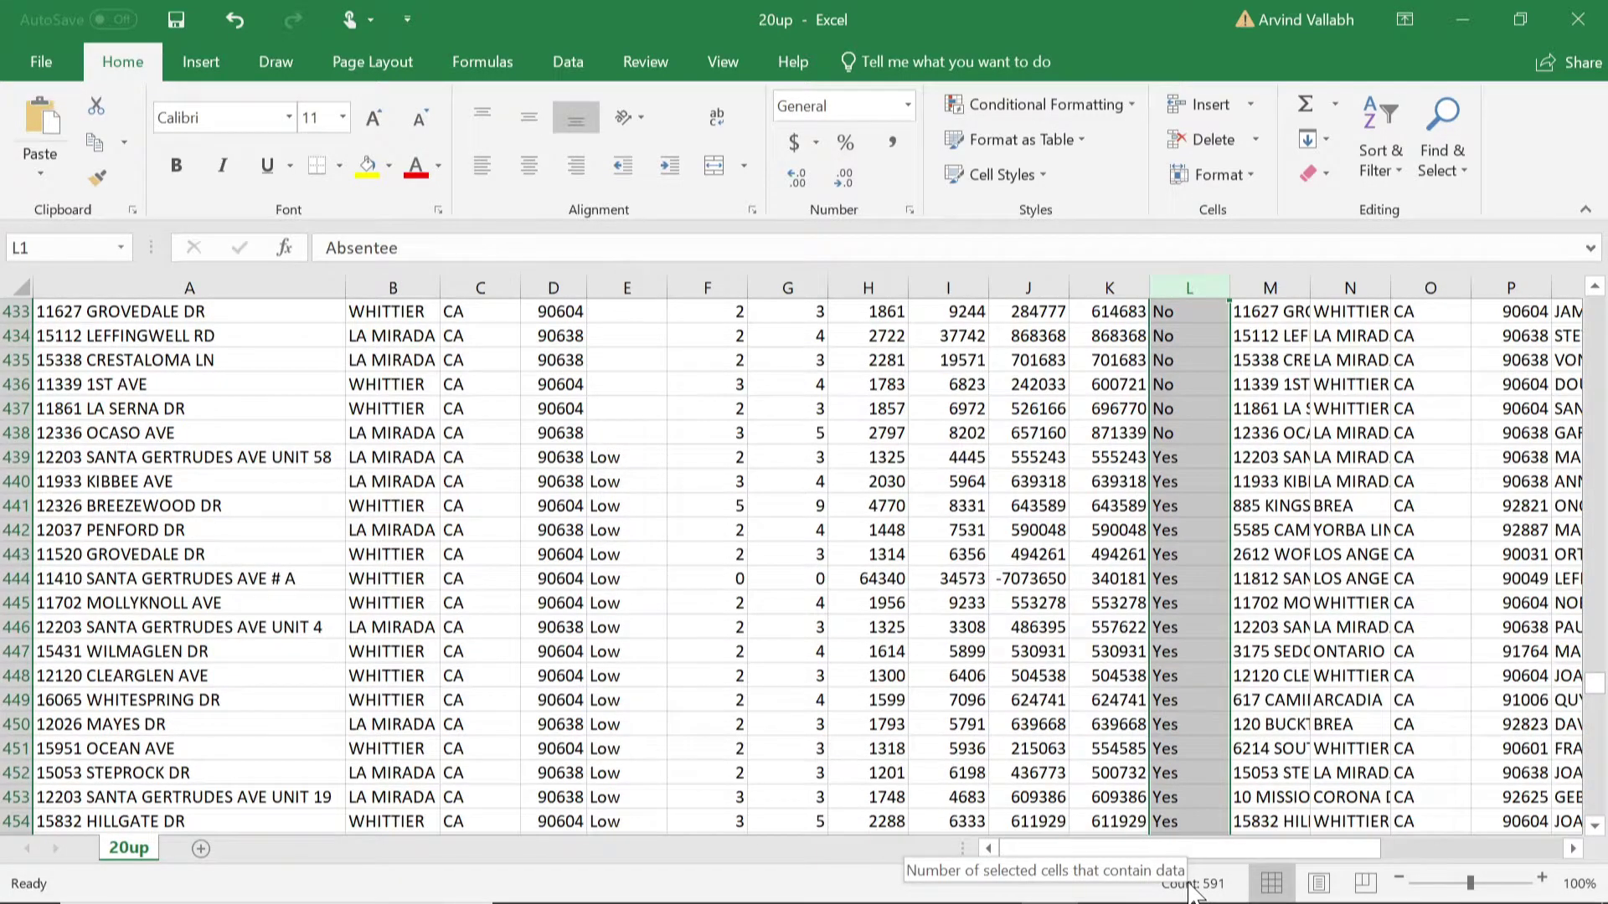
{"action": "scroll", "coordinate": [1179, 726], "scroll_direction": "down", "scroll_amount": 9}
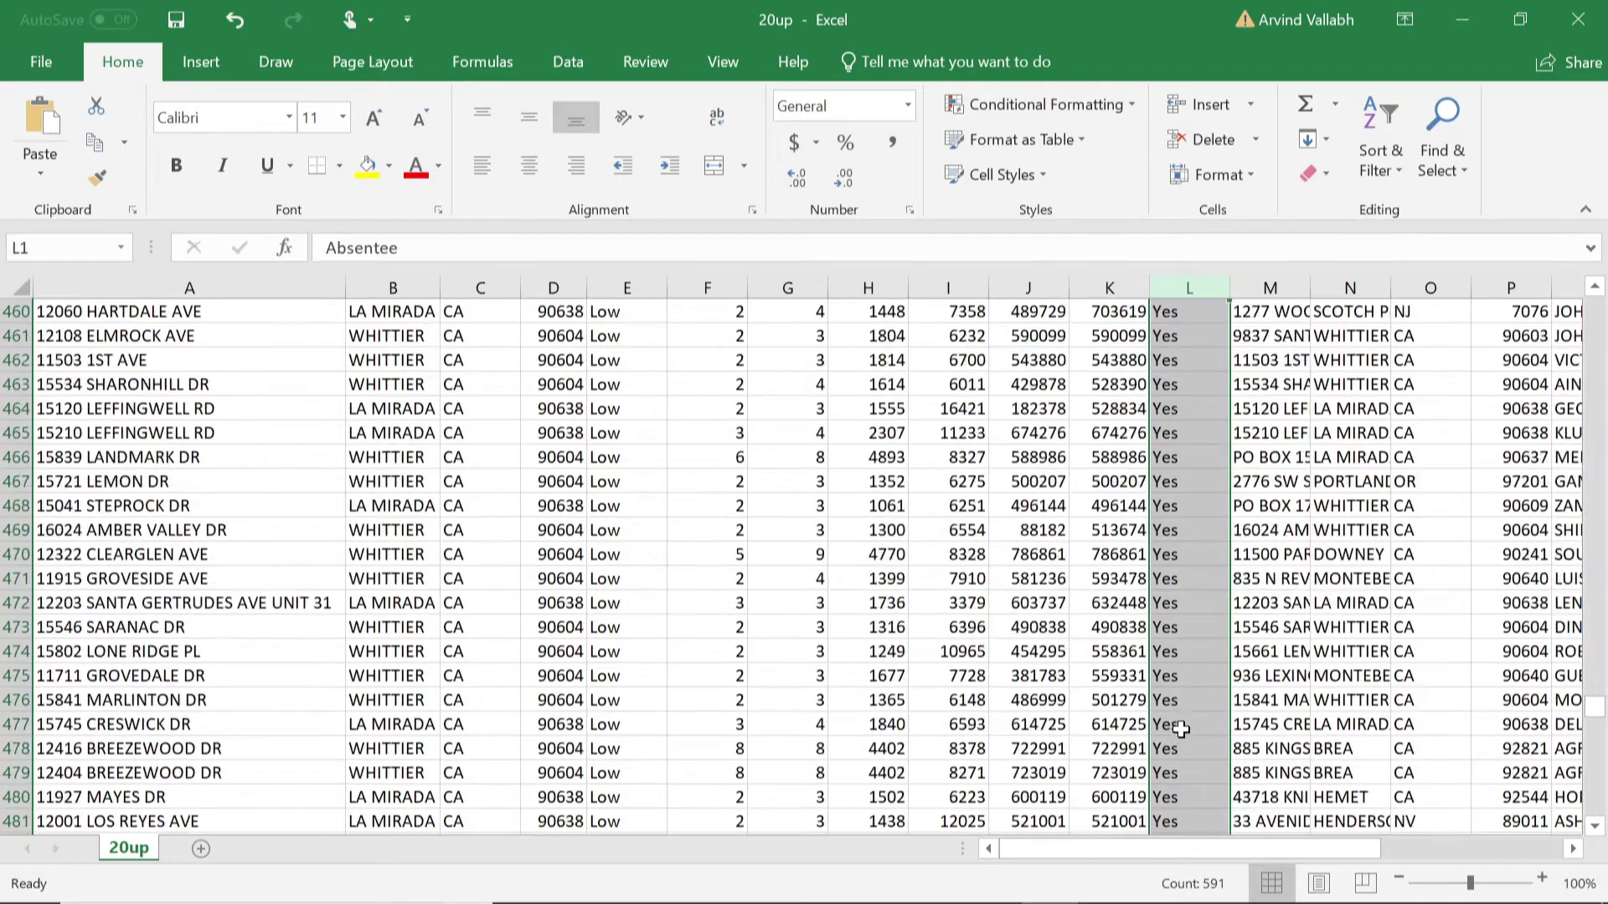
{"action": "scroll", "coordinate": [1181, 729], "scroll_direction": "down", "scroll_amount": 4}
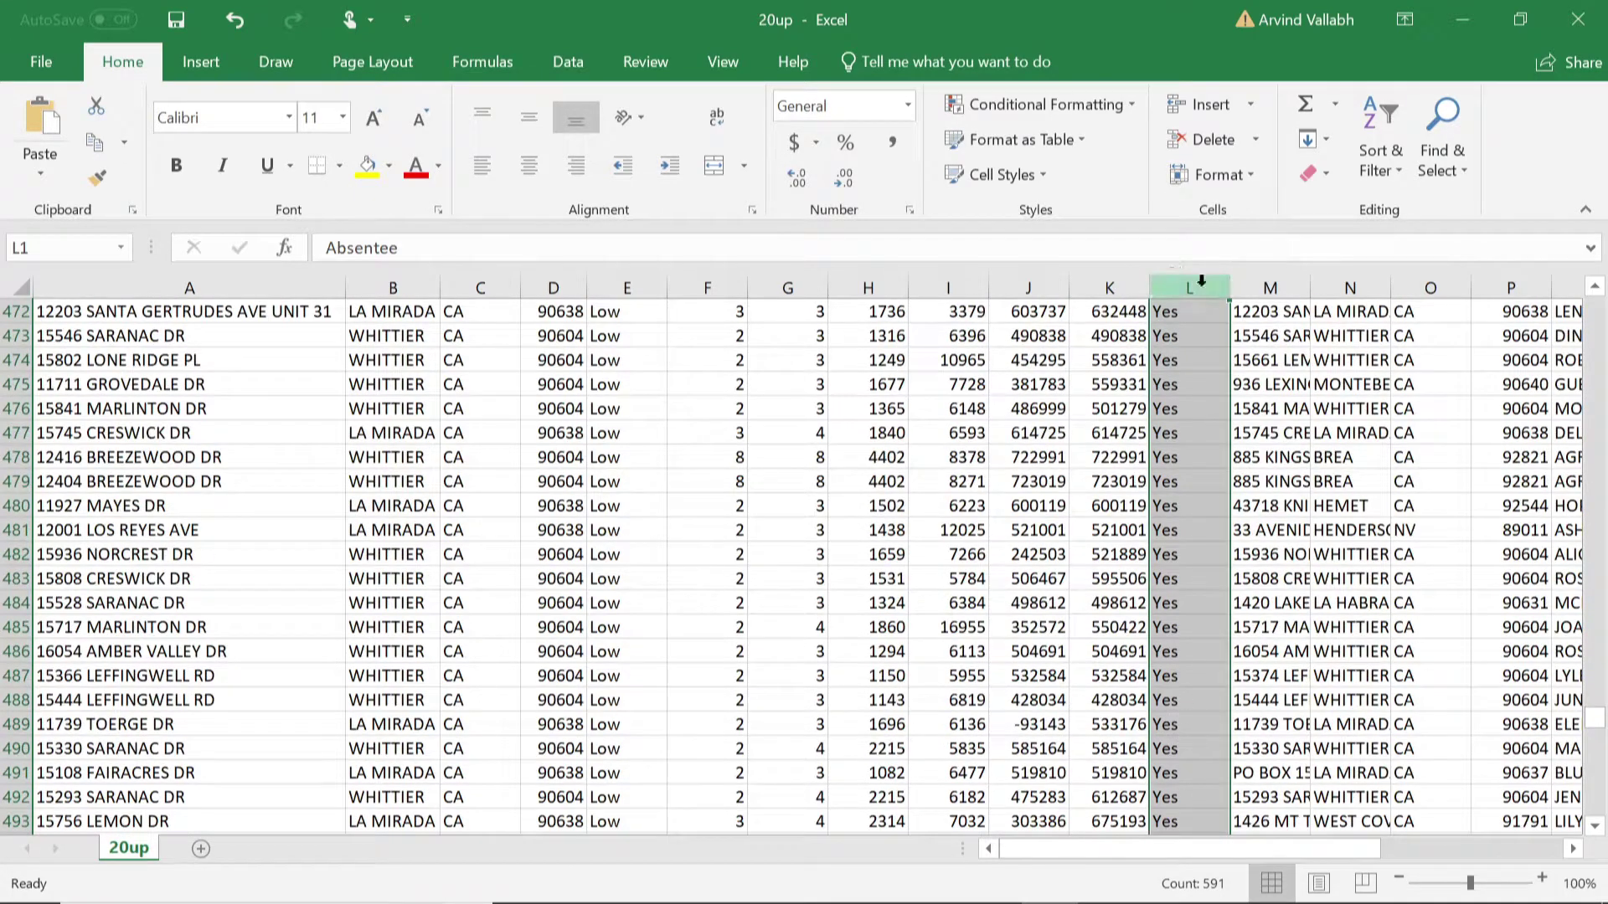
Step: Re-sort by Absentee Z to A so Yes rows come first, then return to the top
{"action": "left_click", "coordinate": [1216, 283]}
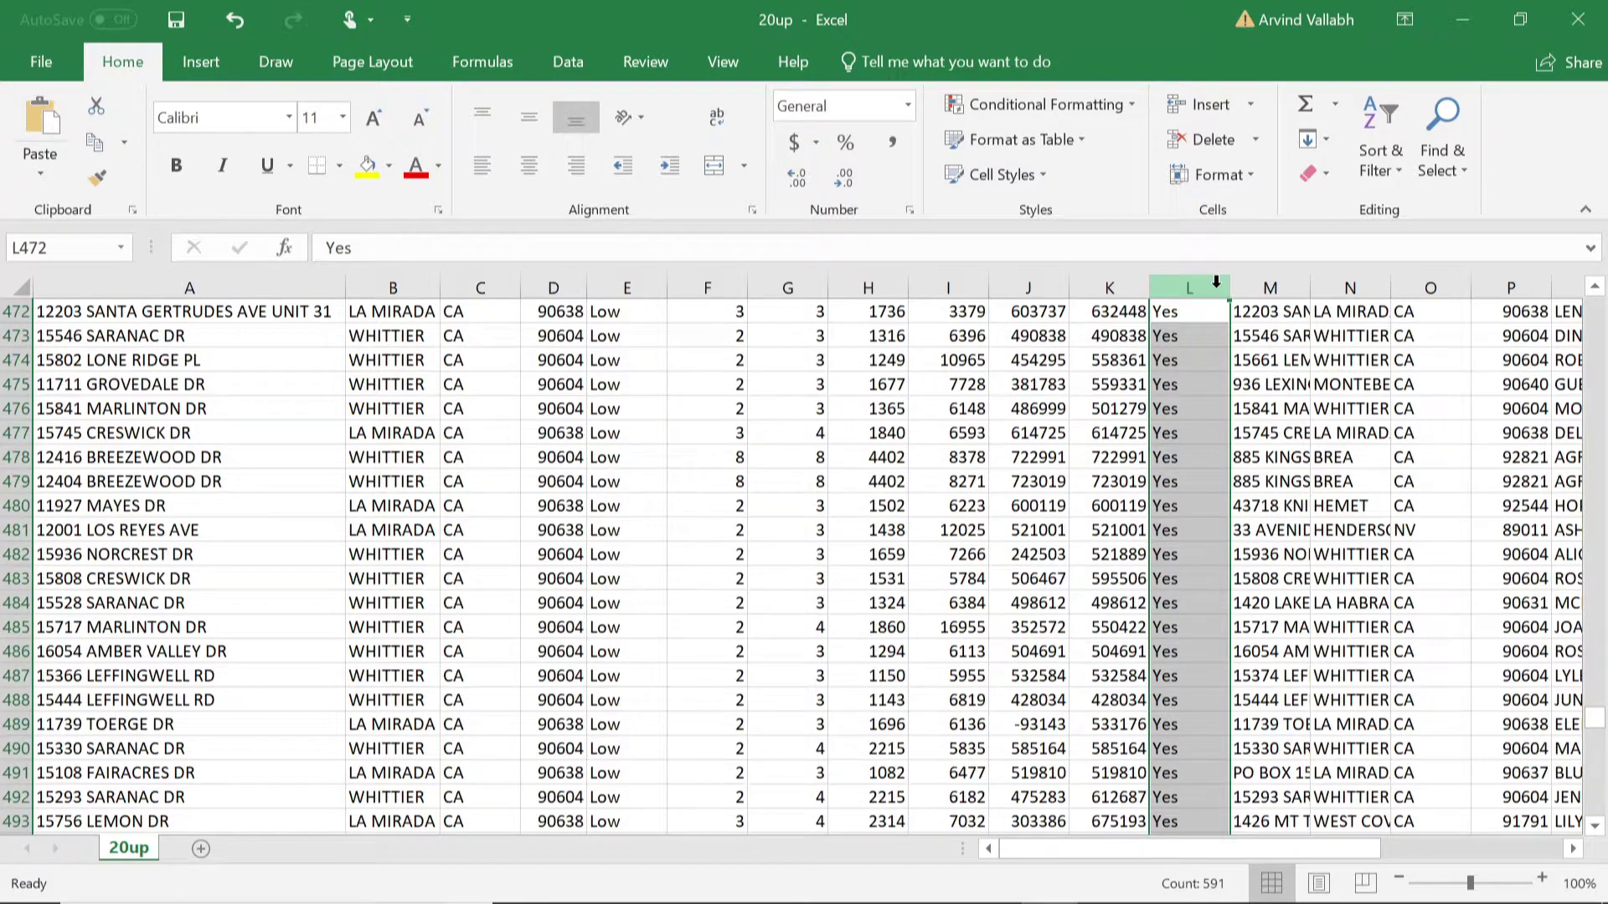
{"action": "left_click", "coordinate": [1379, 155]}
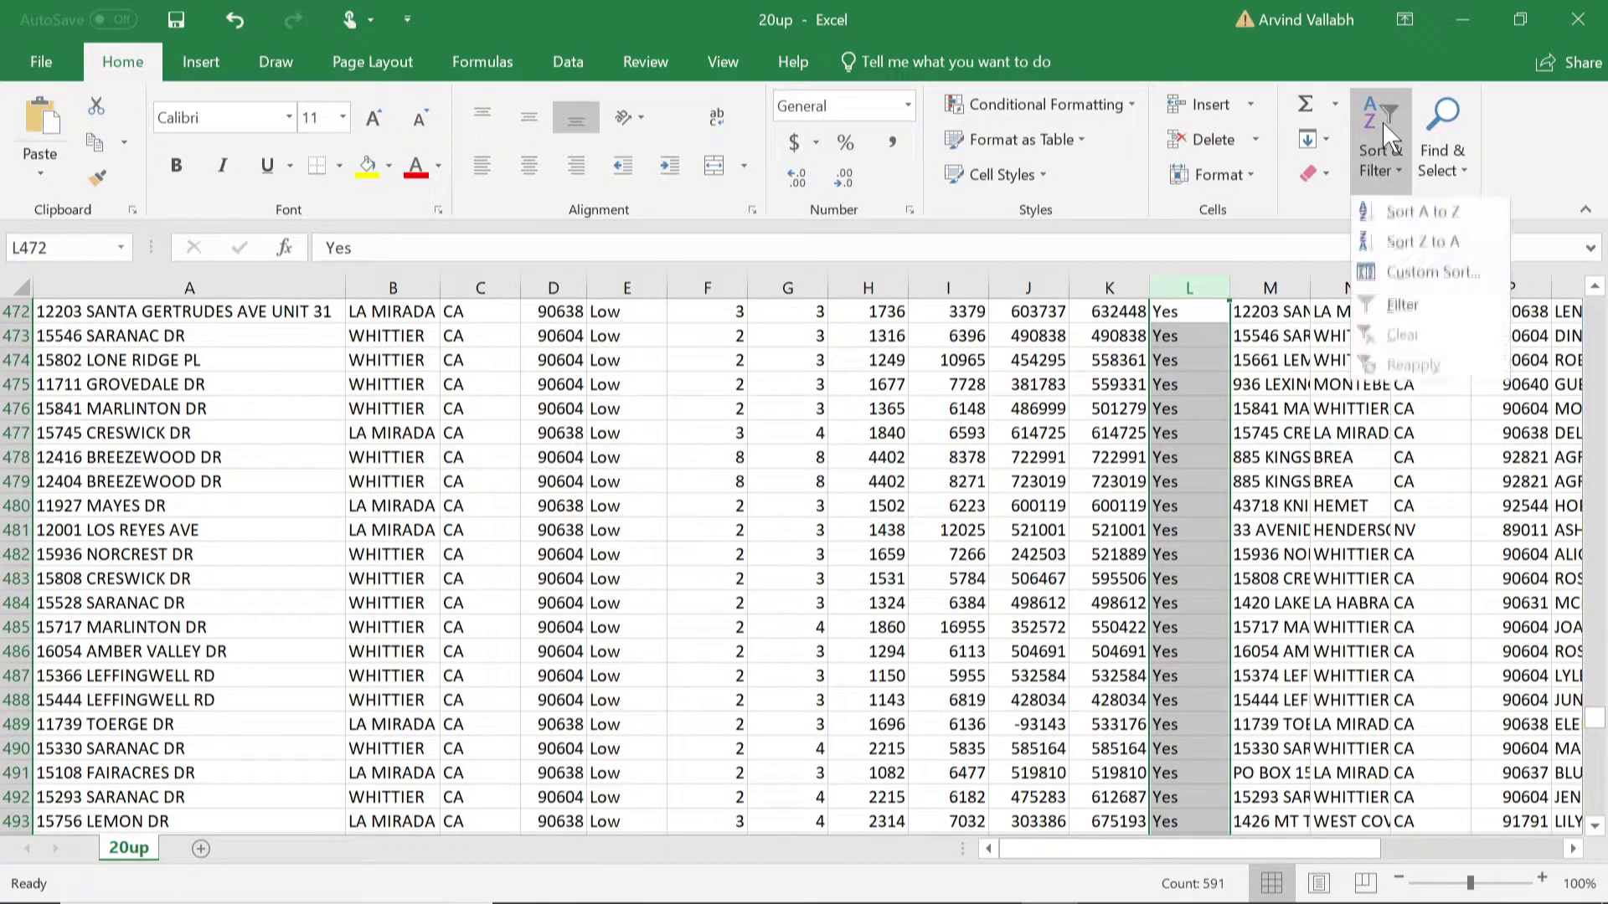
{"action": "left_click", "coordinate": [1424, 243]}
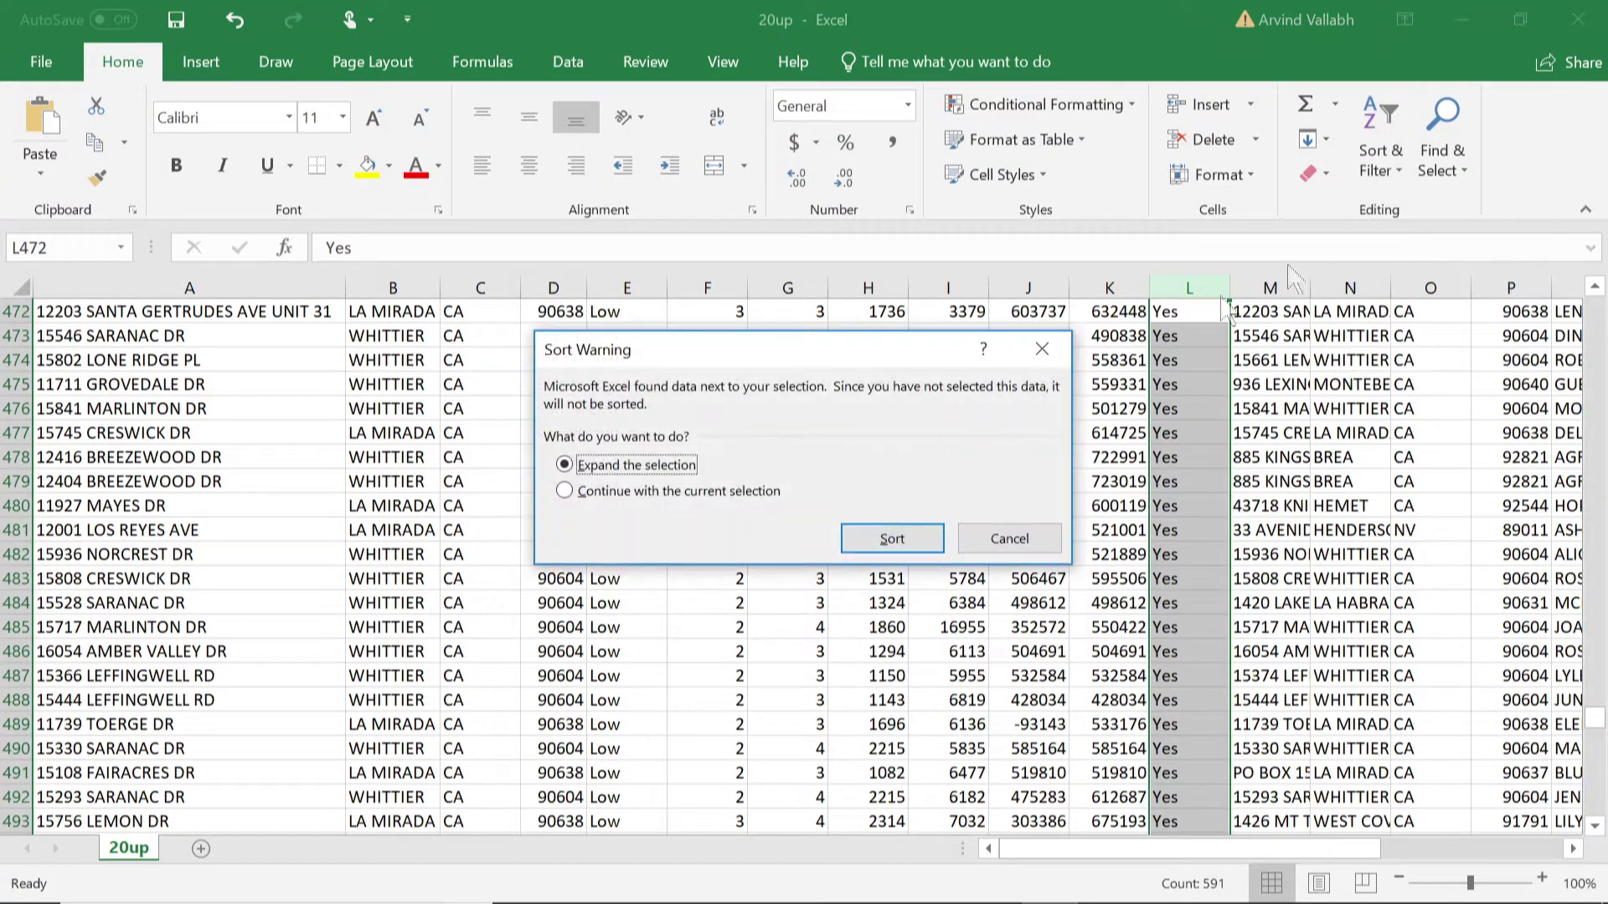
{"action": "left_click", "coordinate": [891, 538]}
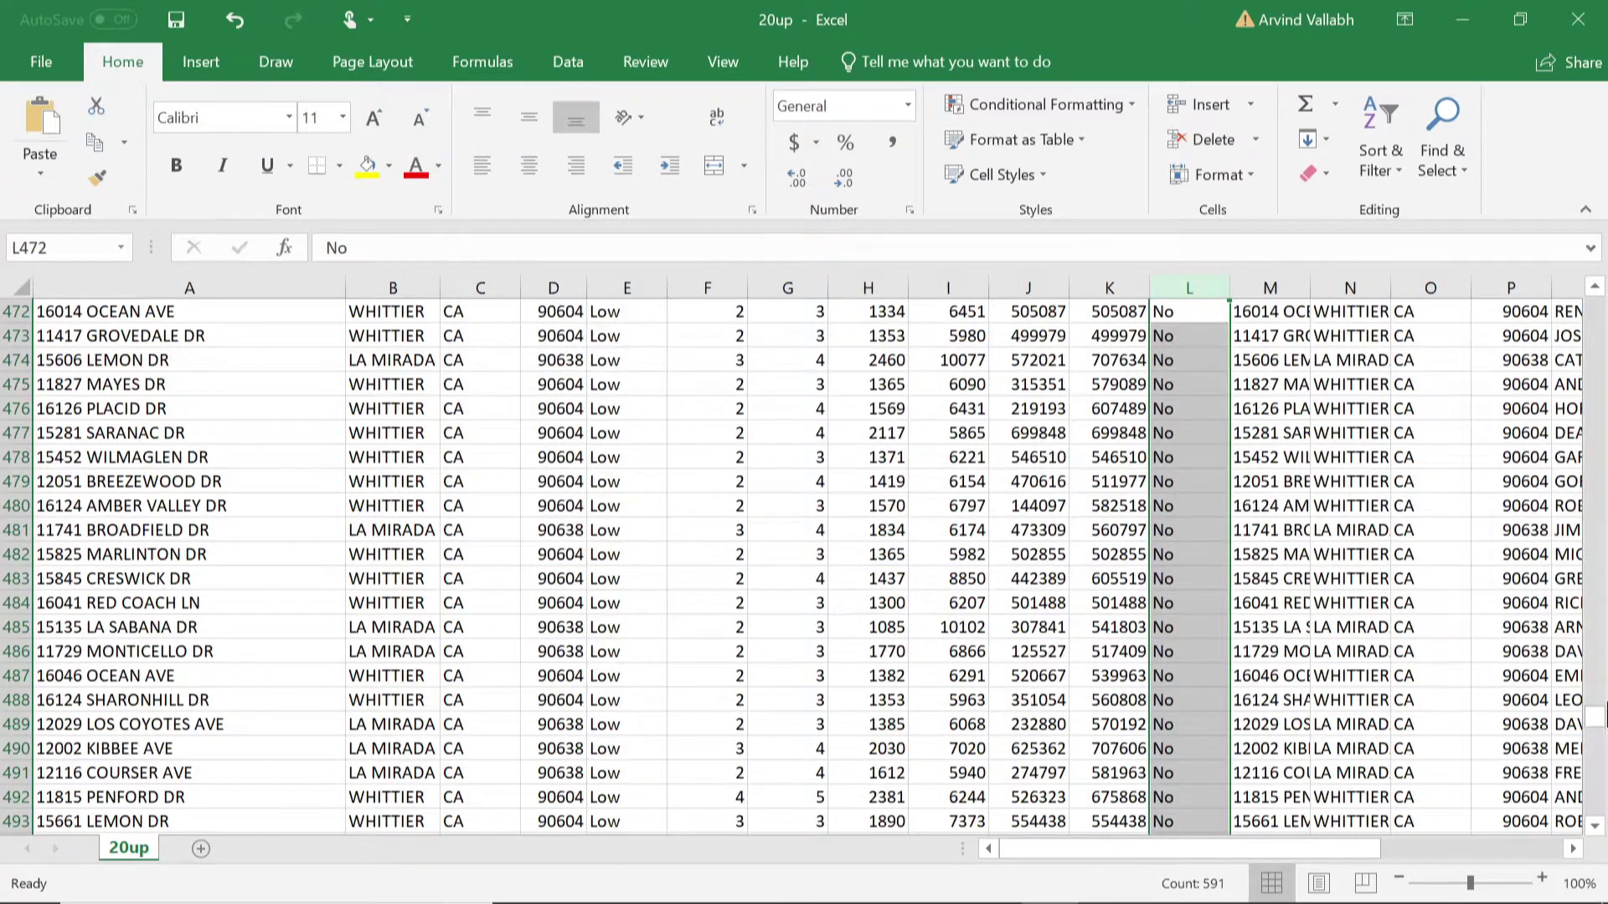
{"action": "left_click_drag", "start_coordinate": [1597, 724], "coordinate": [1595, 295]}
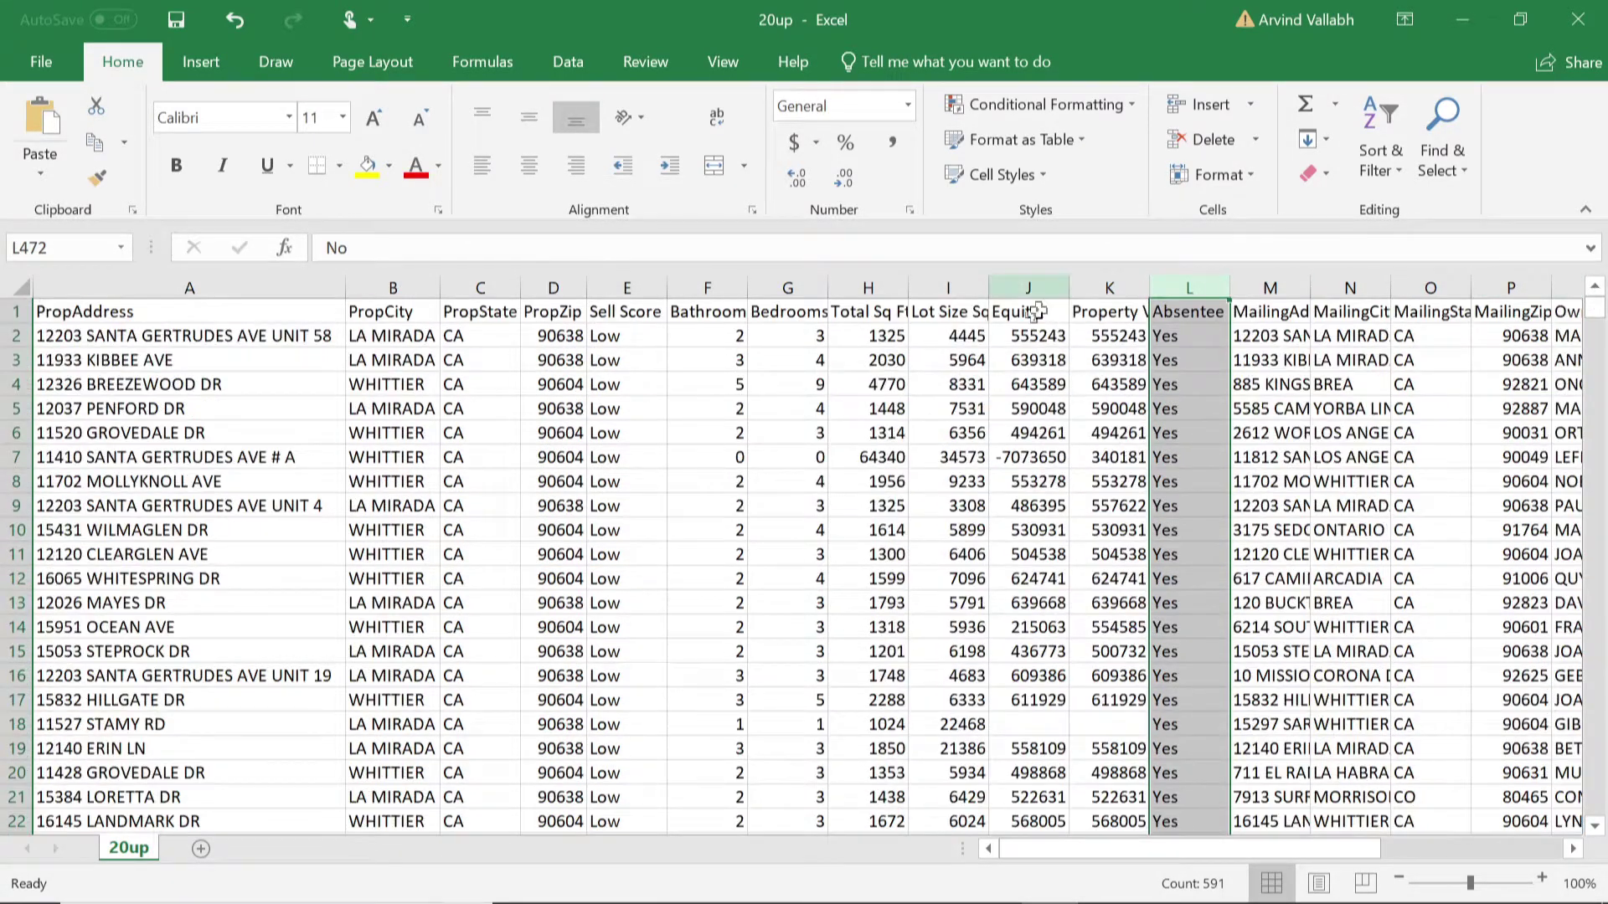
Step: Select the Absentee header cell L1 and scroll through the data
{"action": "left_click", "coordinate": [1204, 283]}
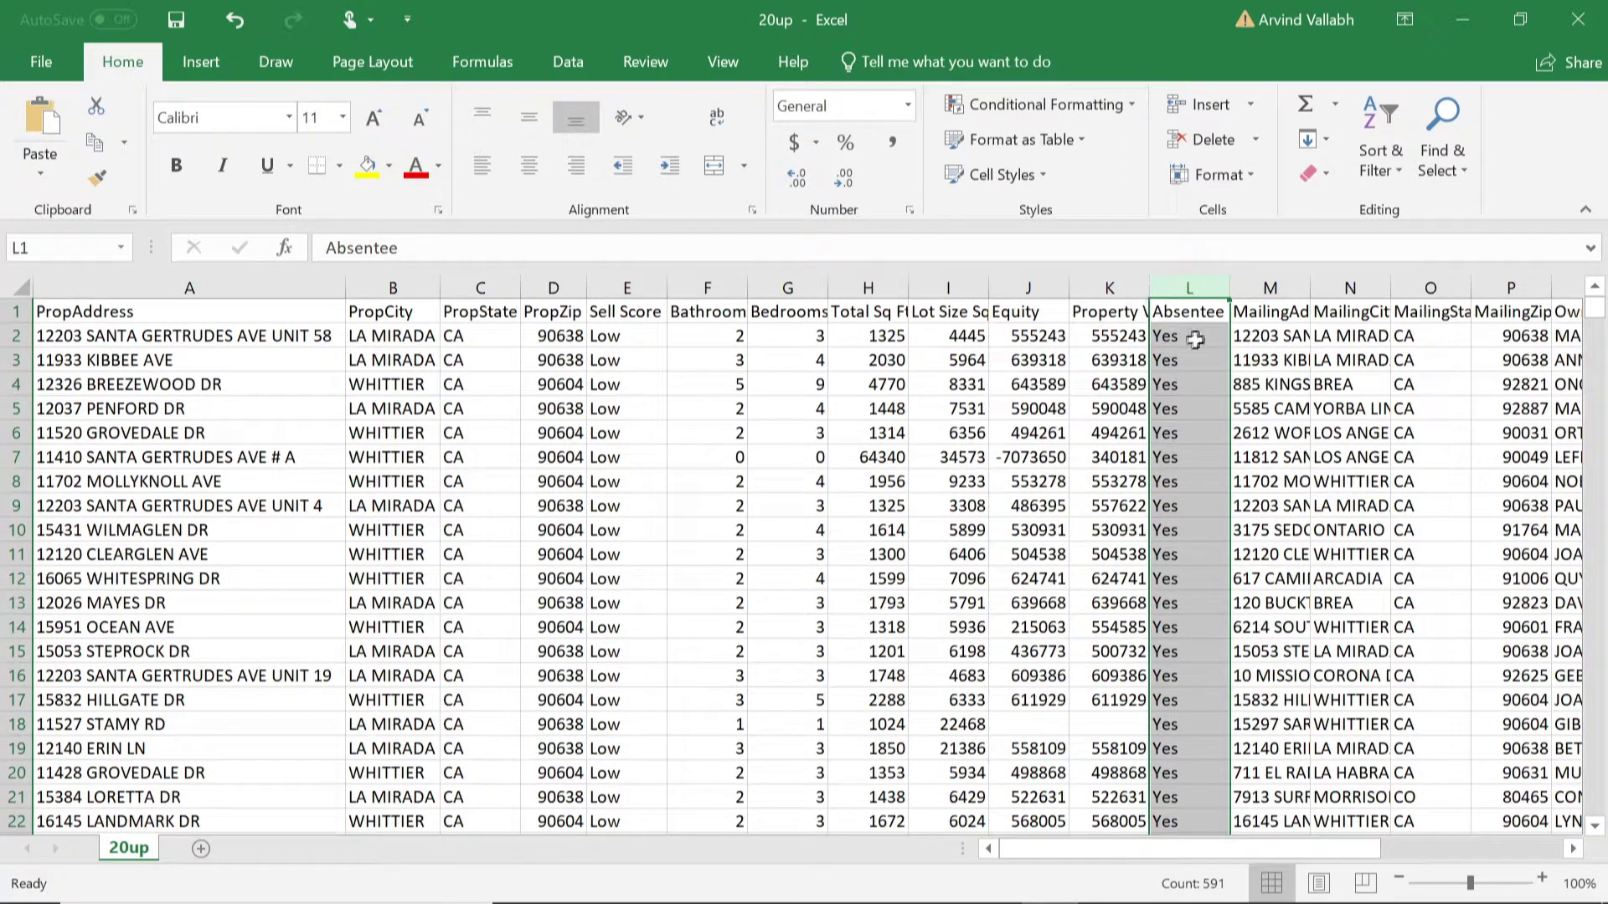
{"action": "left_click", "coordinate": [1205, 315]}
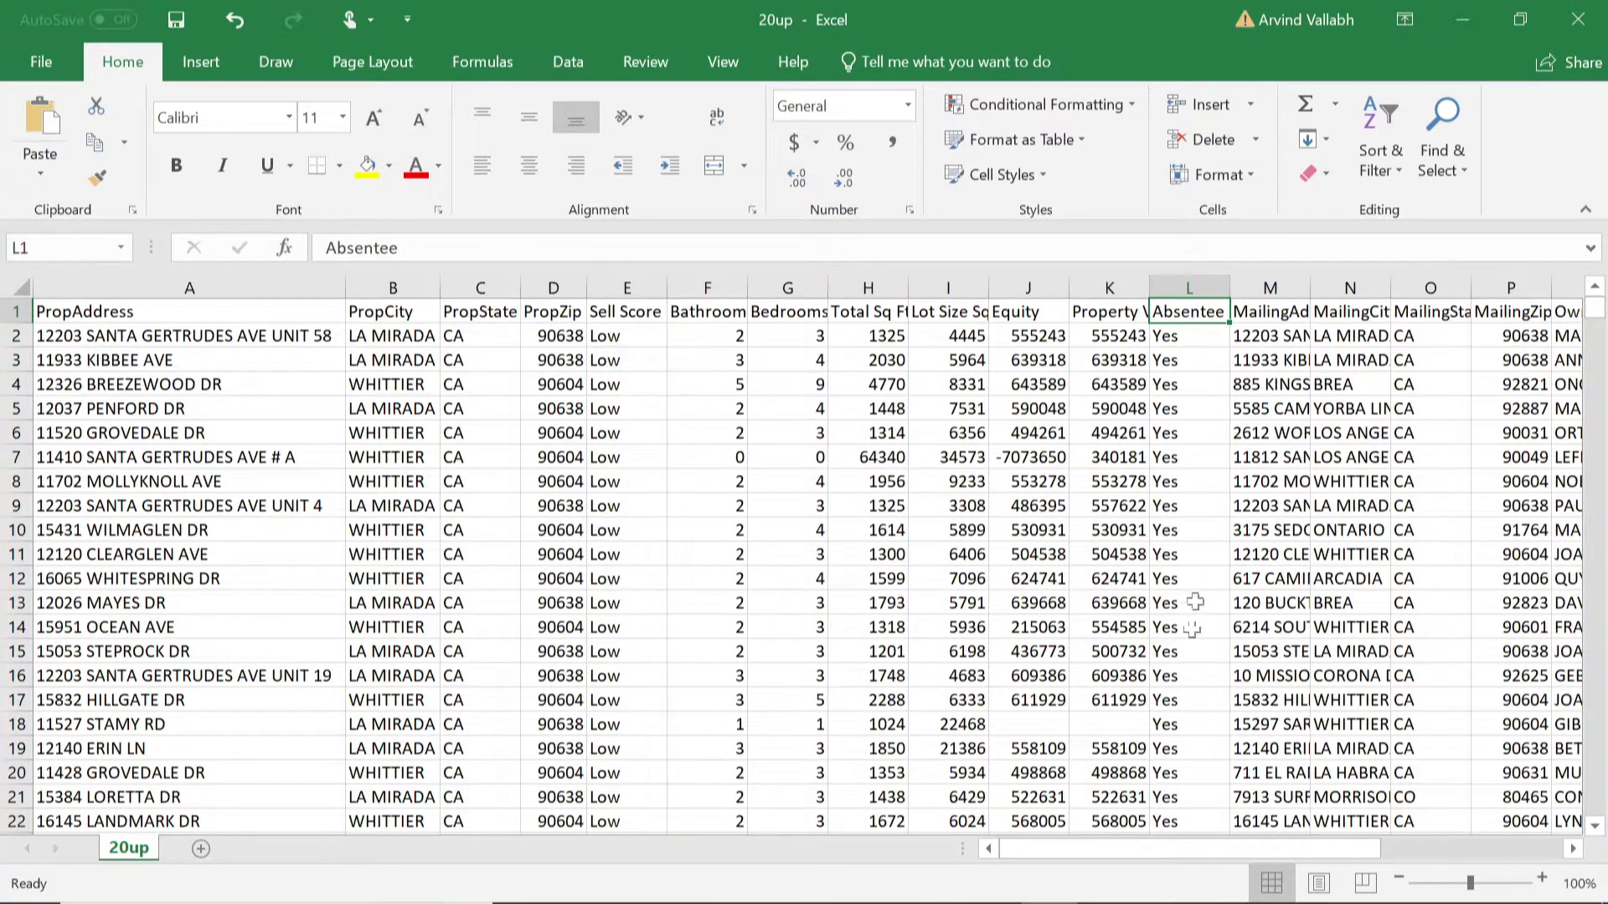
{"action": "scroll", "coordinate": [1183, 627], "scroll_direction": "down", "scroll_amount": 15}
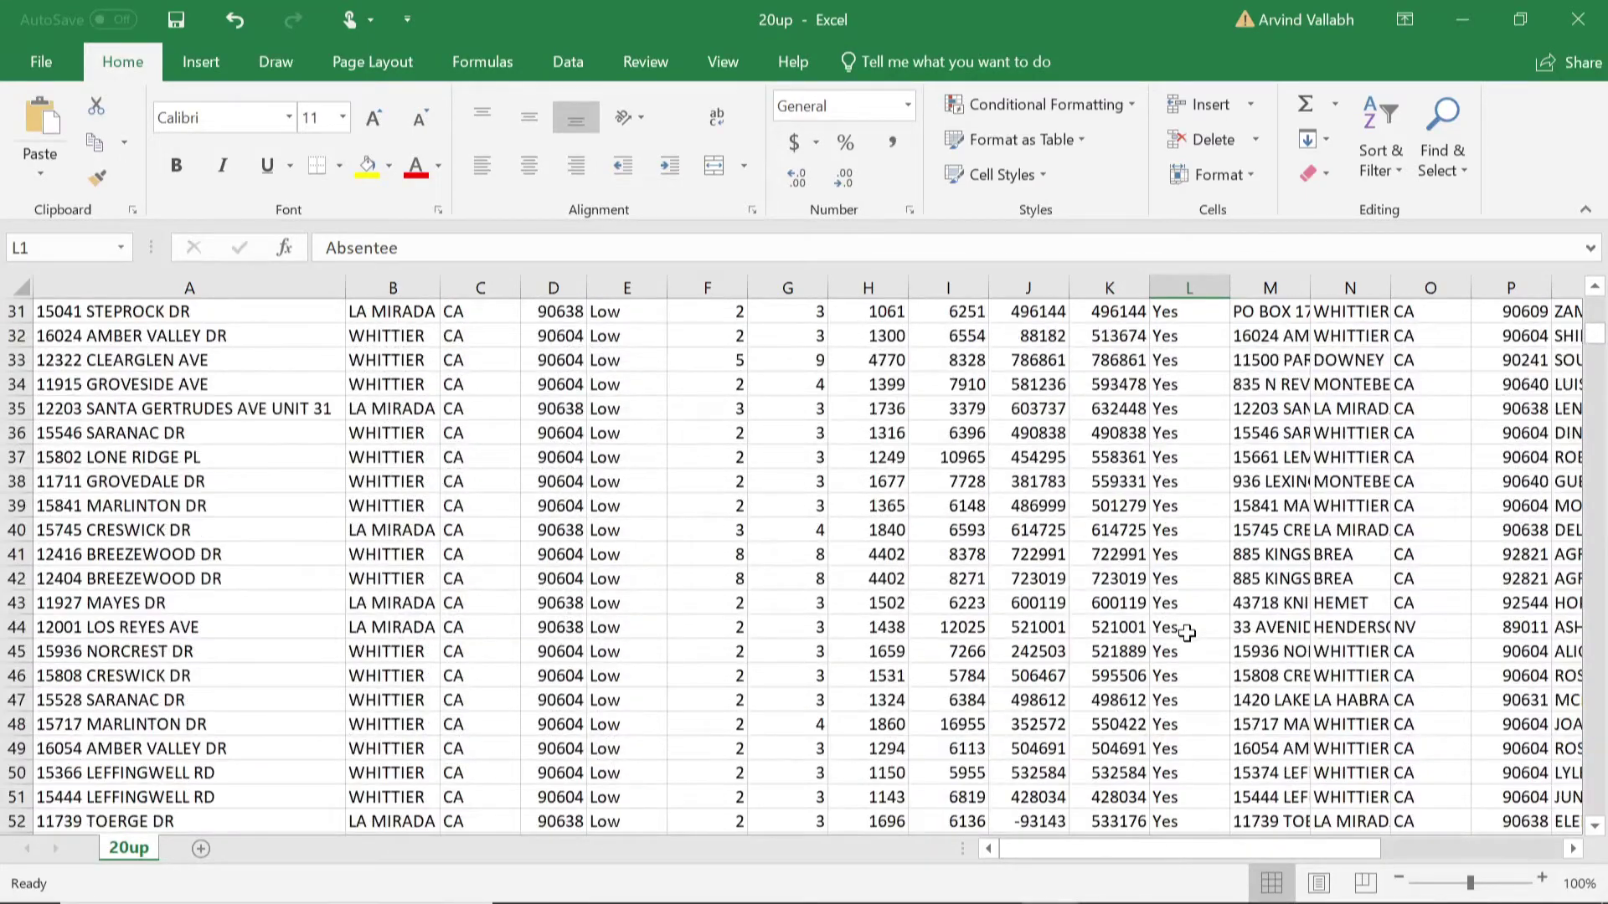
{"action": "scroll", "coordinate": [1187, 636], "scroll_direction": "down", "scroll_amount": 16}
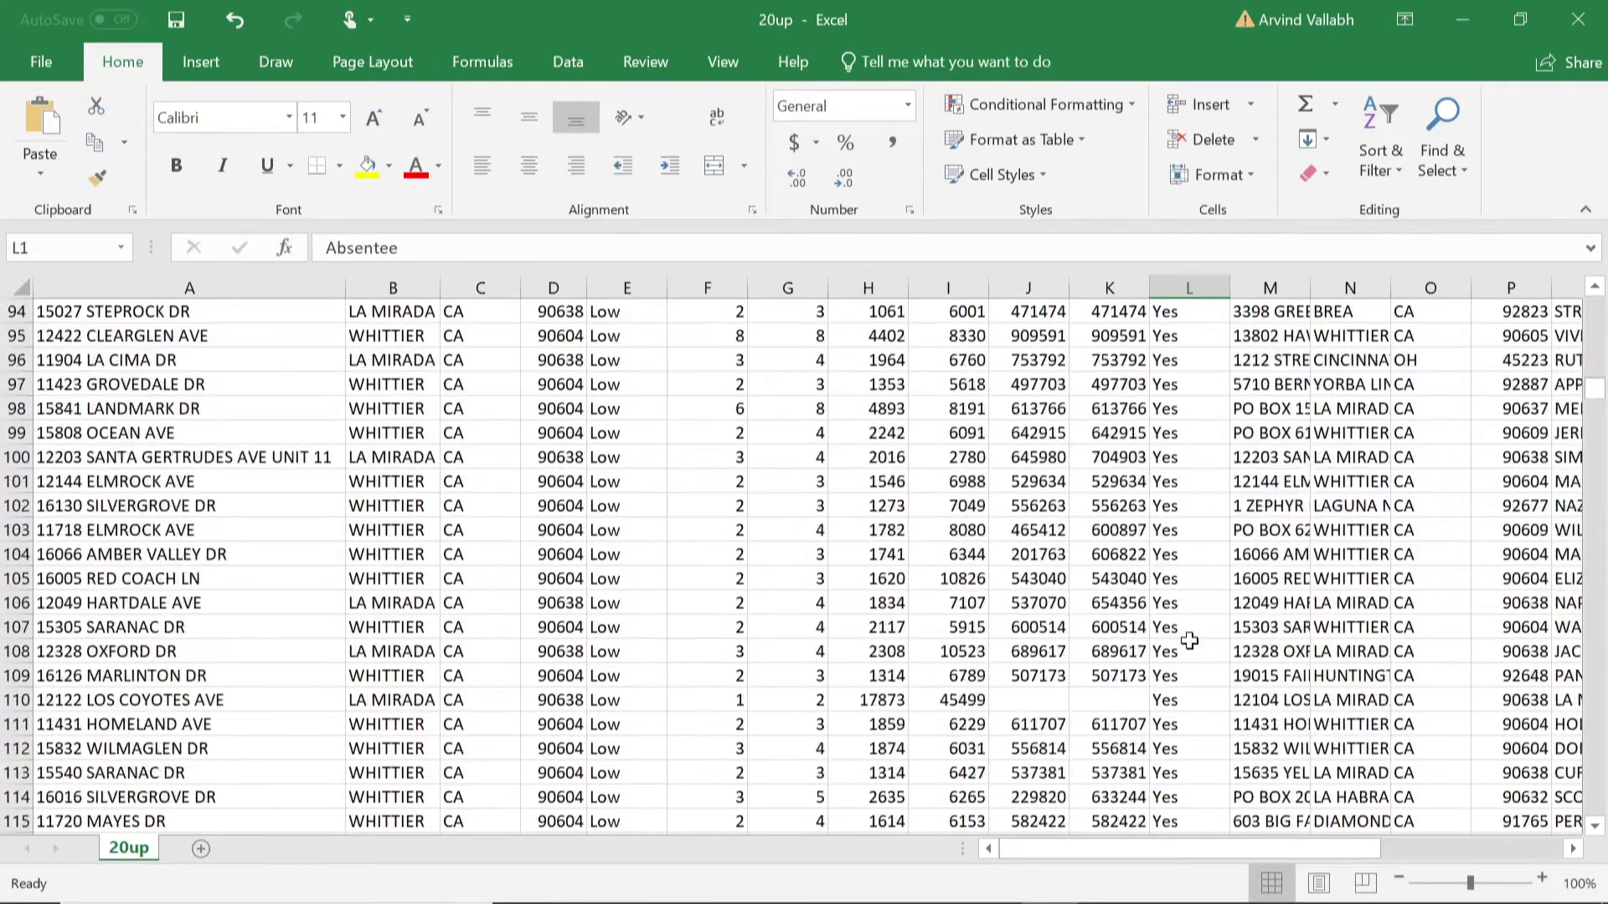
Step: Close 20up without saving and close the Main Folder window
{"action": "left_click", "coordinate": [1577, 23]}
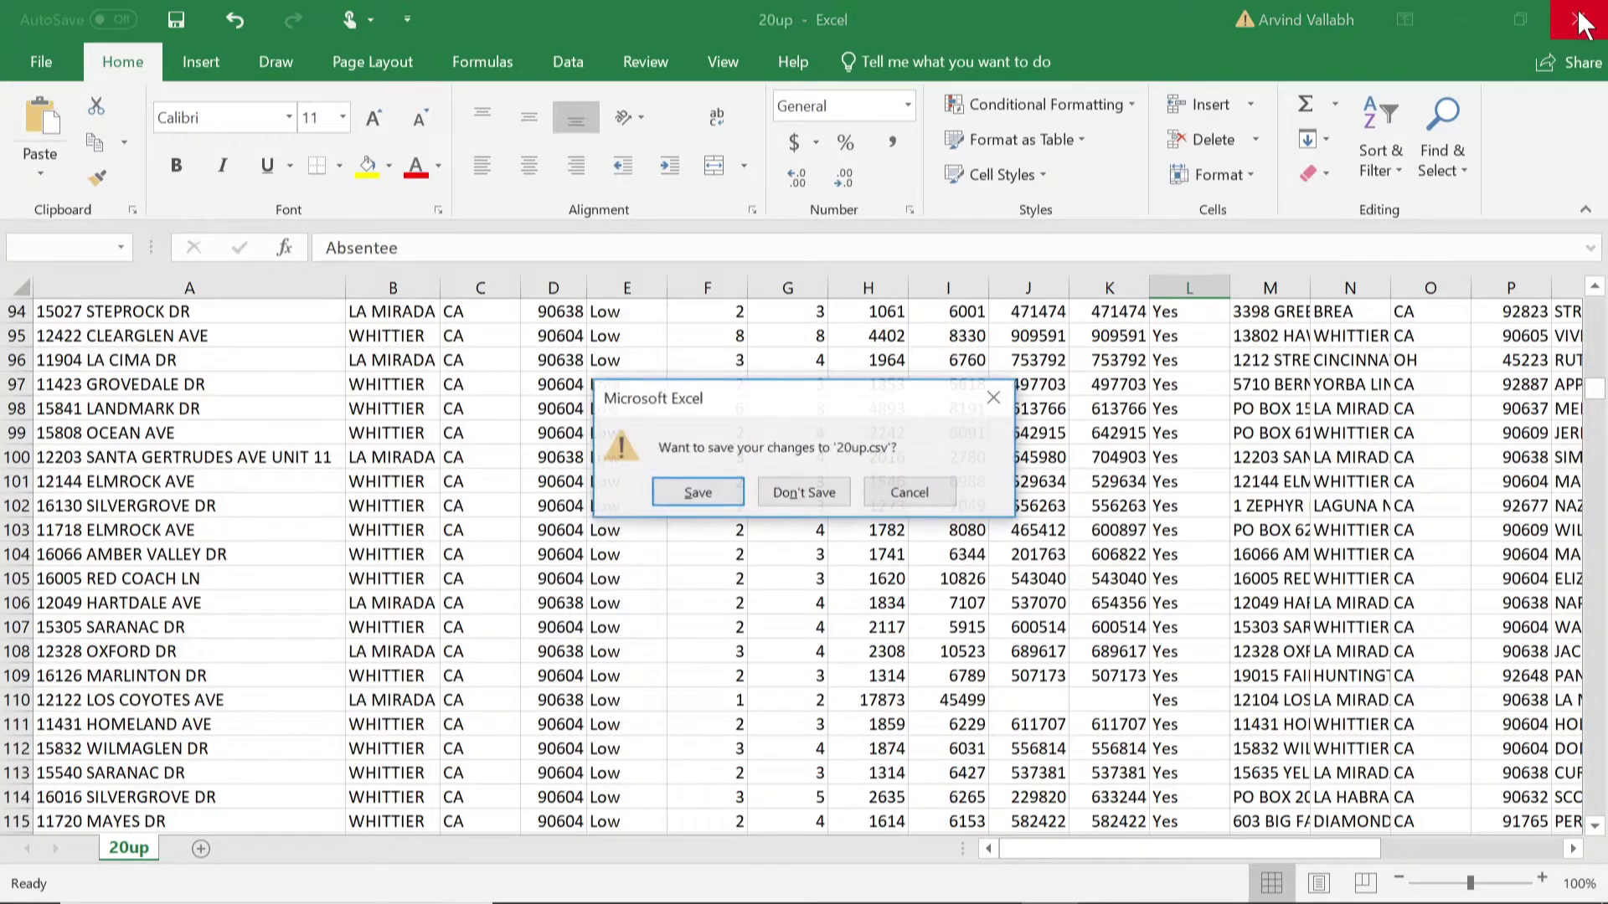
{"action": "left_click", "coordinate": [804, 493]}
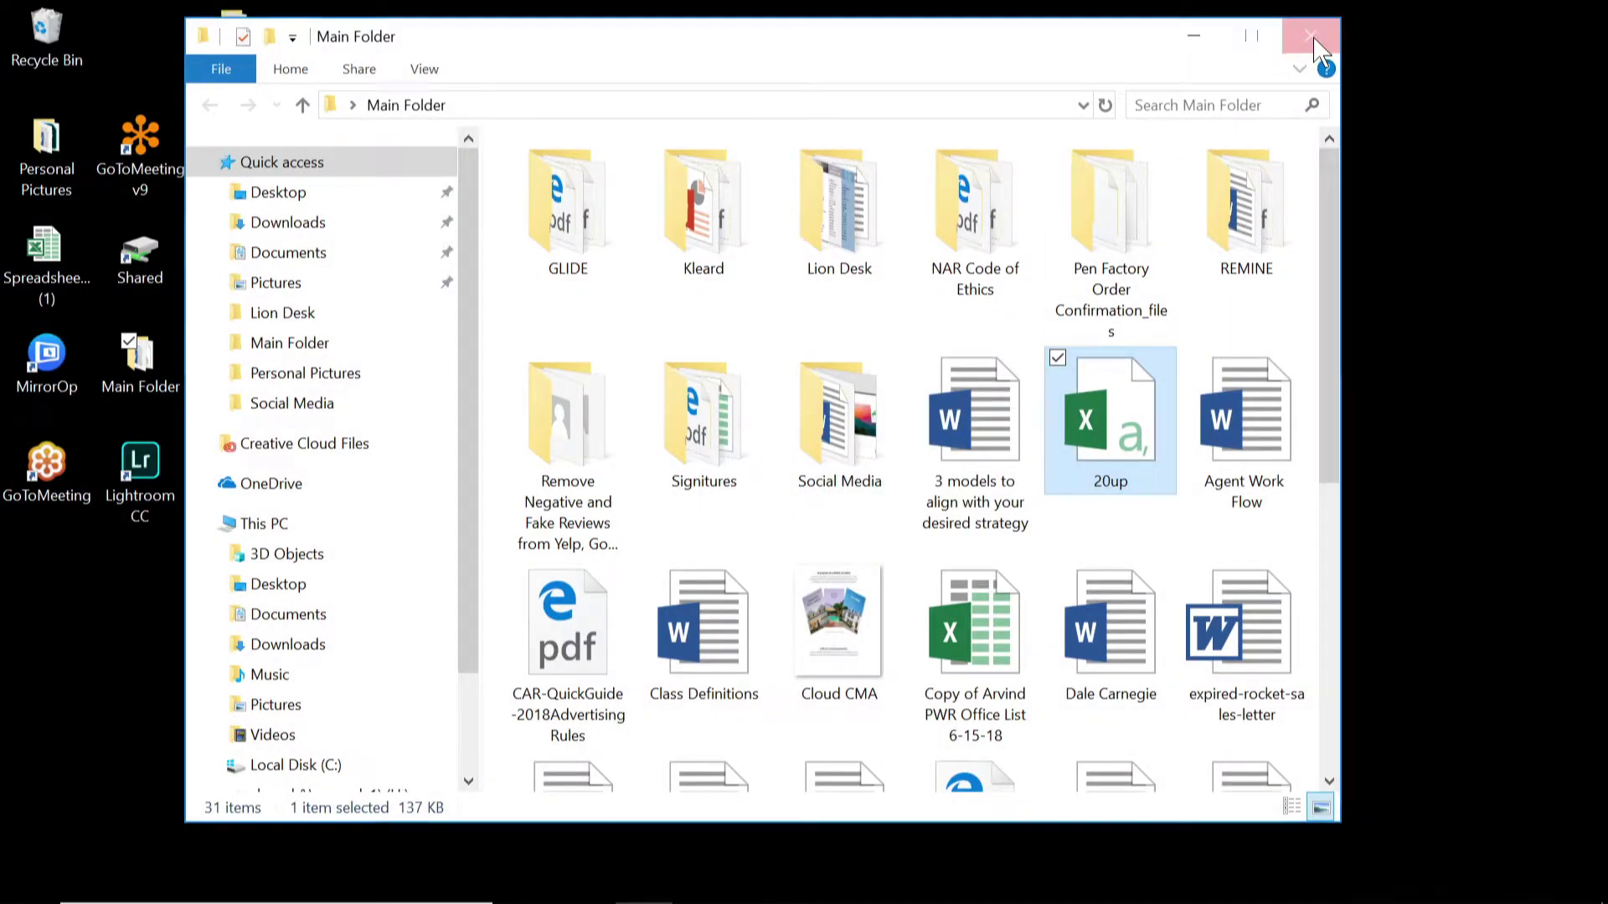
{"action": "left_click", "coordinate": [1311, 40]}
{"action": "mouse_move", "coordinate": [582, 895]}
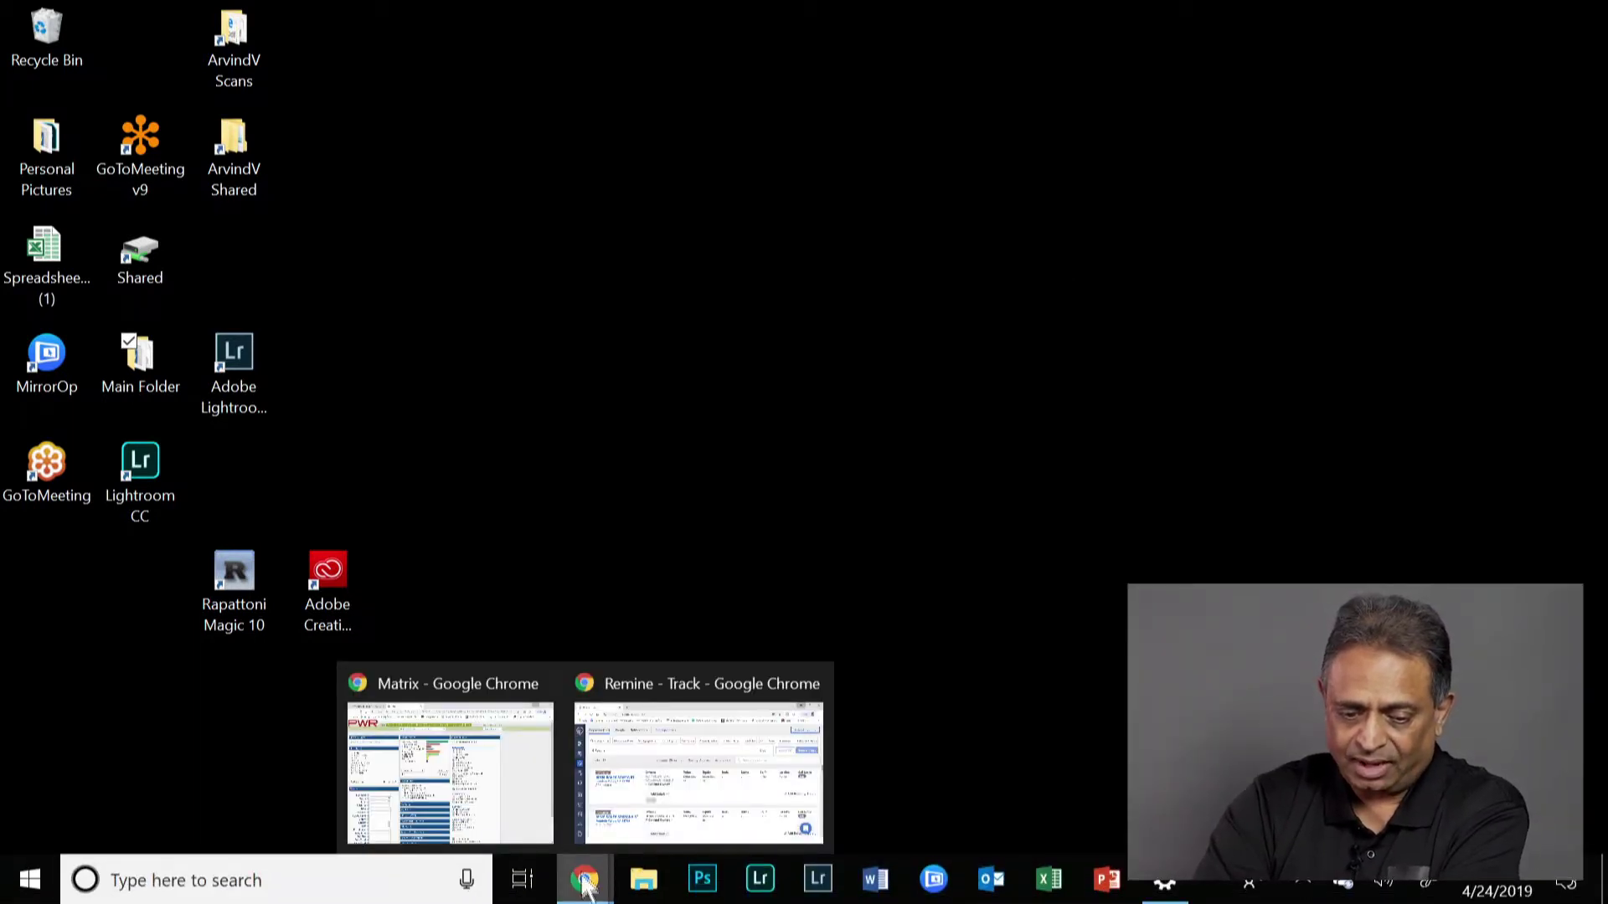
{"action": "left_click", "coordinate": [700, 779]}
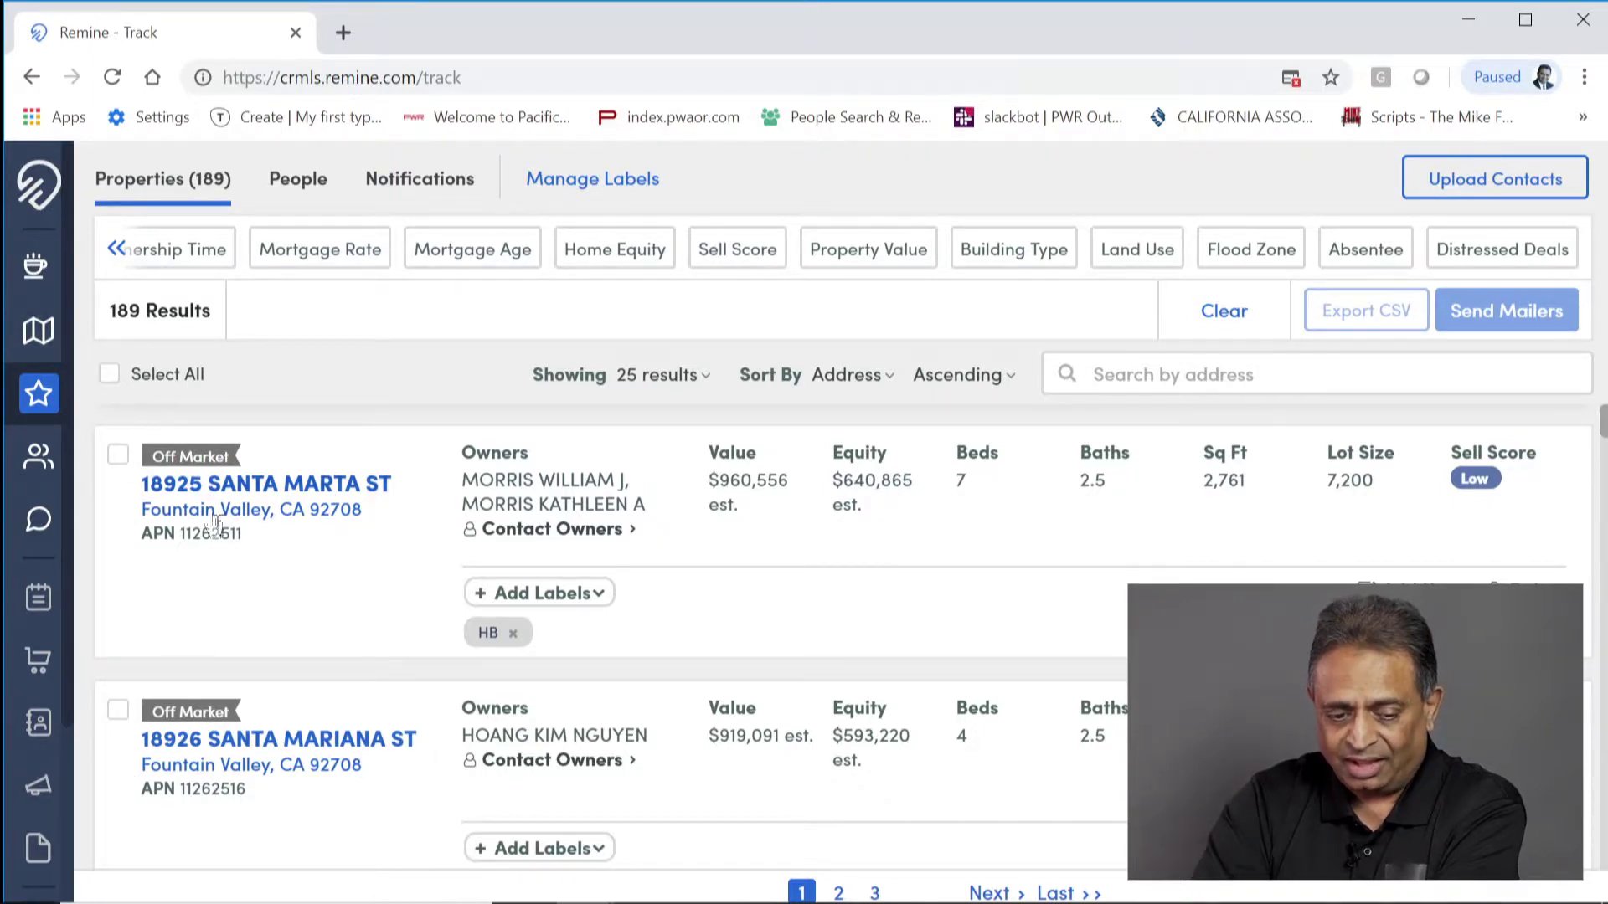
{"action": "scroll", "coordinate": [275, 628], "scroll_direction": "down", "scroll_amount": 5}
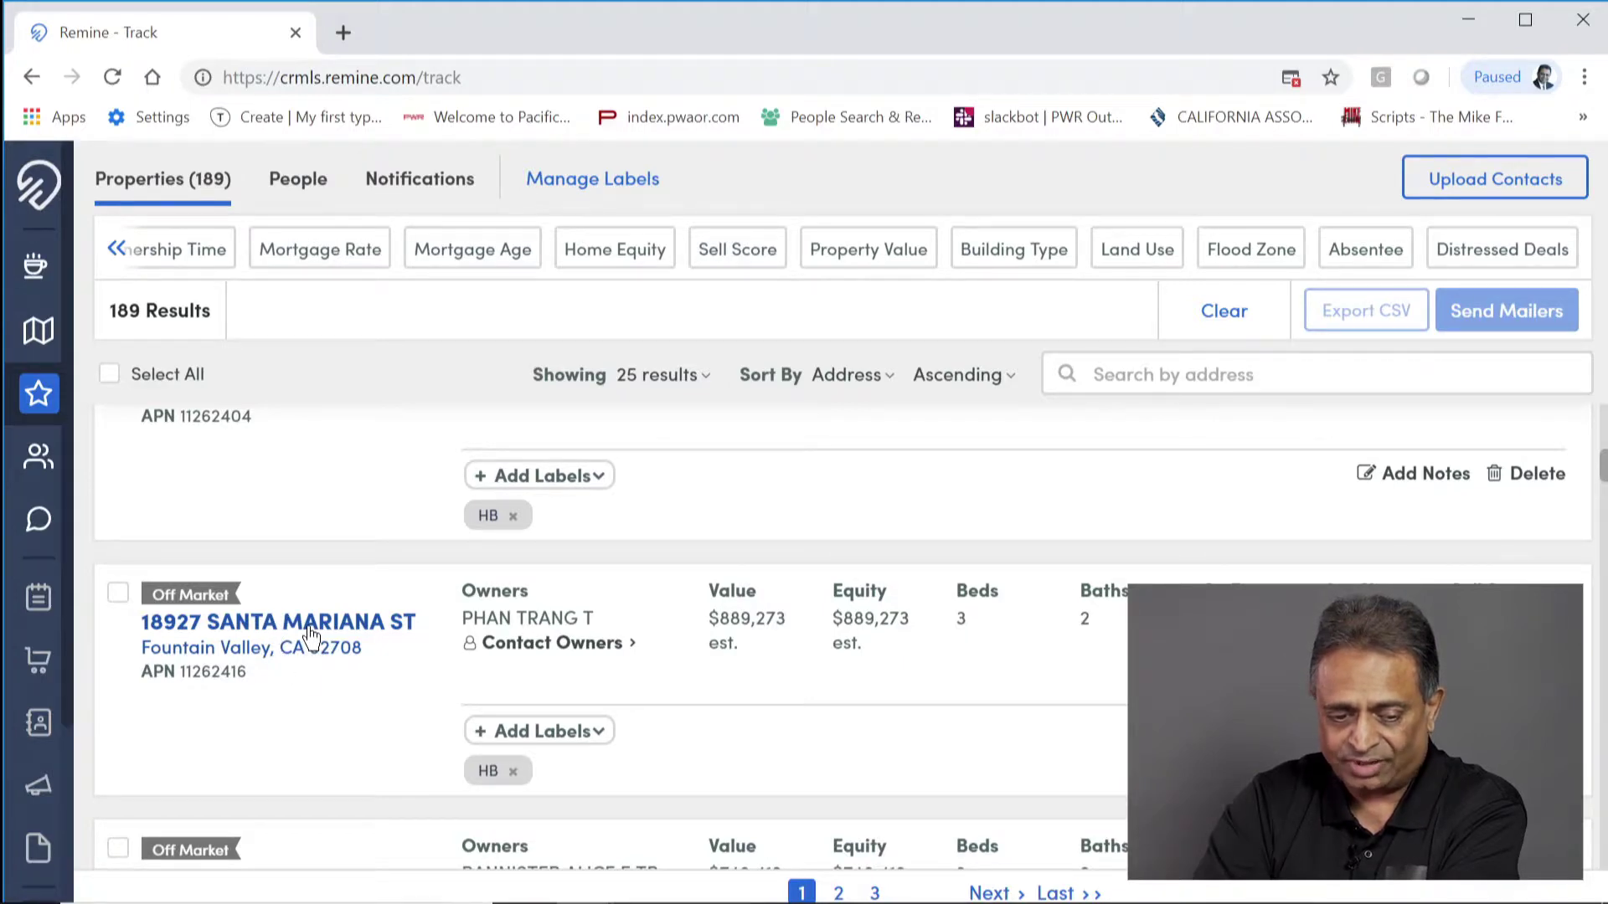
{"action": "left_click", "coordinate": [310, 632]}
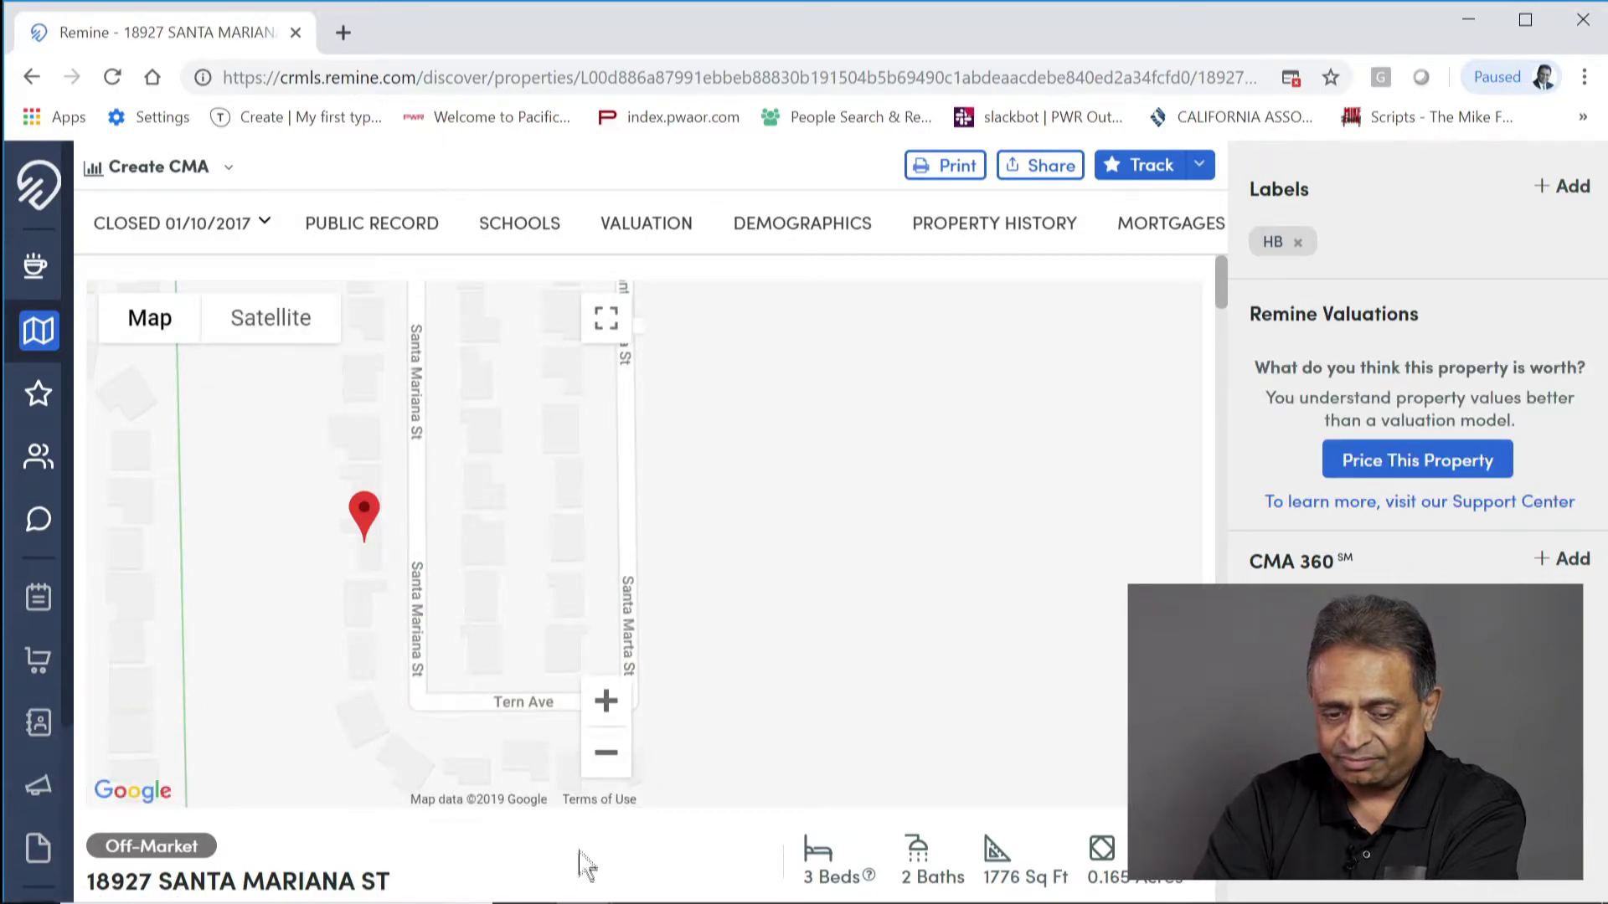
{"action": "scroll", "coordinate": [584, 866], "scroll_direction": "down", "scroll_amount": 5}
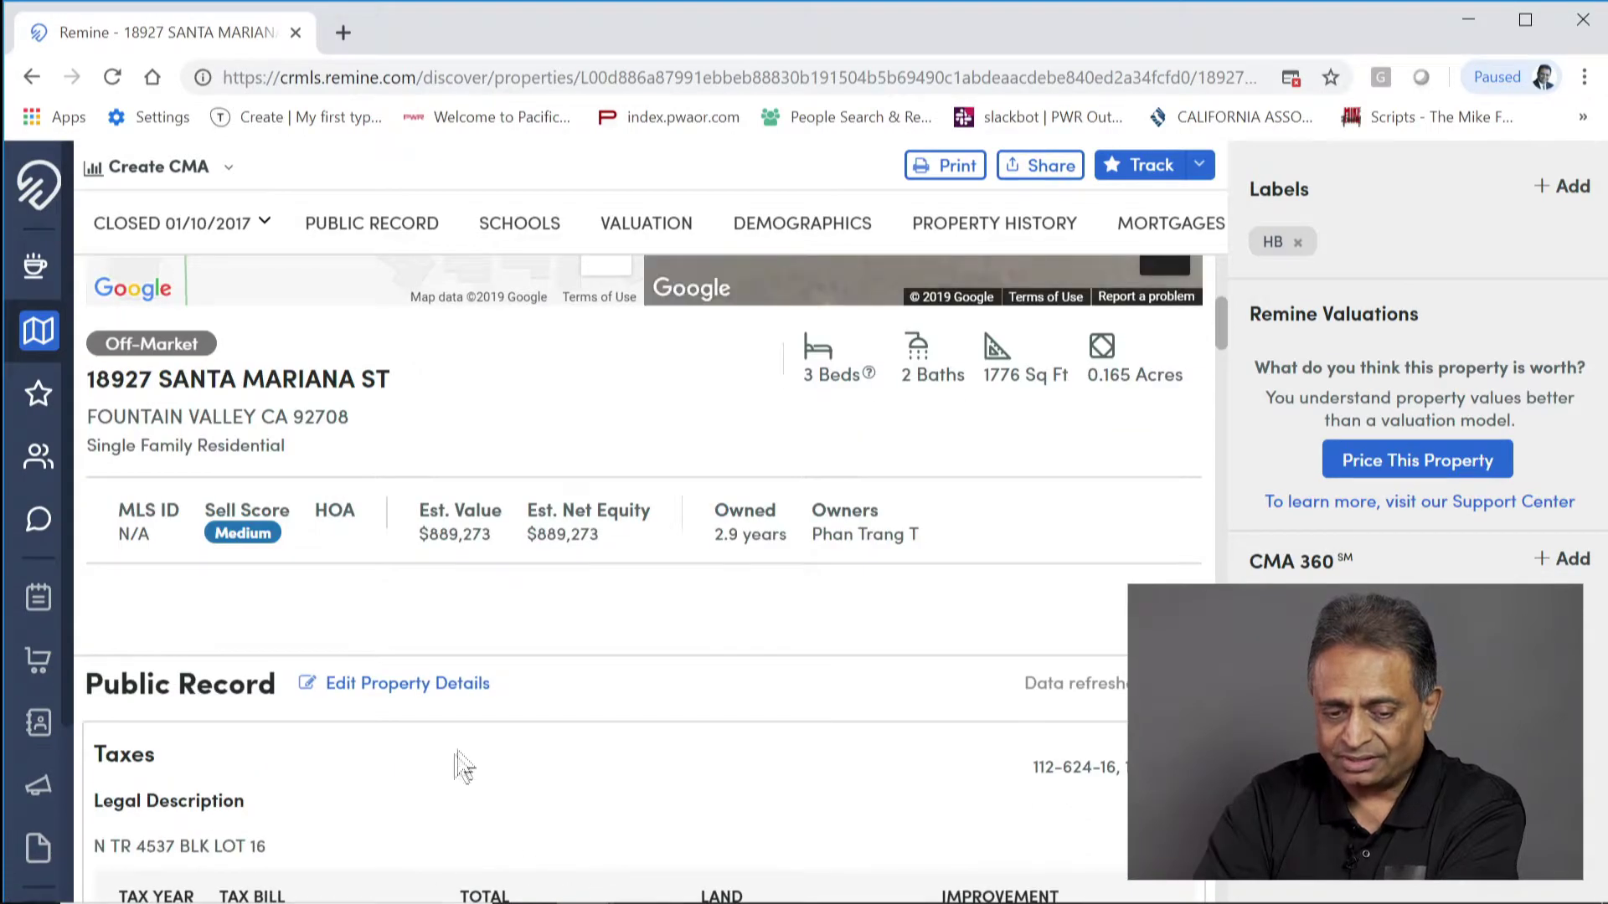
{"action": "scroll", "coordinate": [728, 737], "scroll_direction": "down", "scroll_amount": 10}
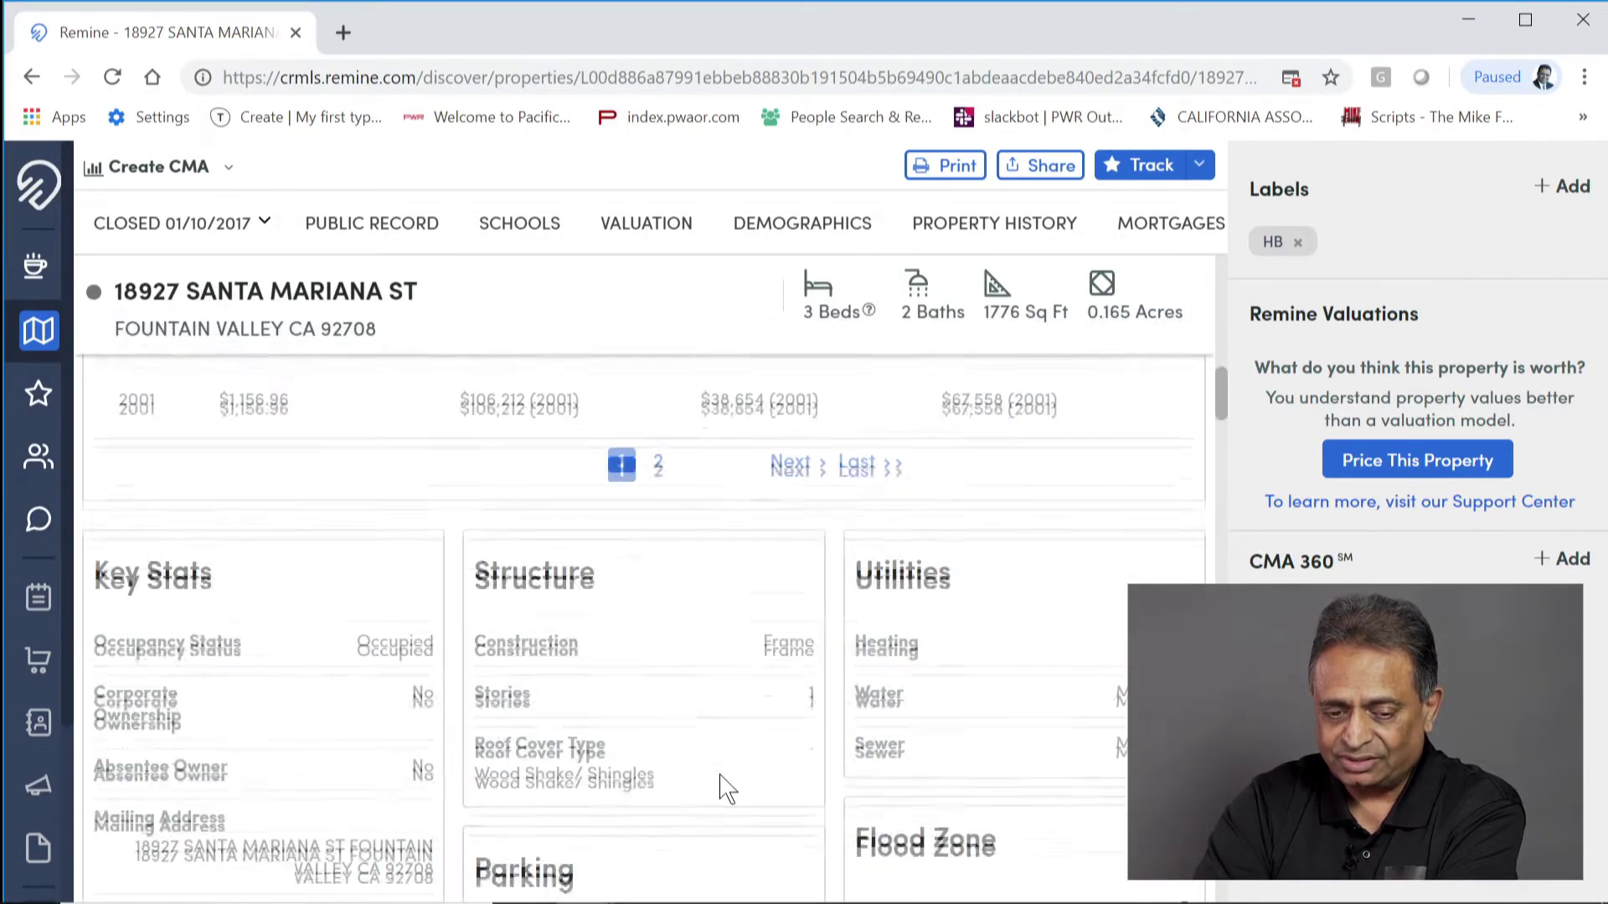
{"action": "scroll", "coordinate": [726, 789], "scroll_direction": "down", "scroll_amount": 6}
{"action": "scroll", "coordinate": [727, 787], "scroll_direction": "up", "scroll_amount": 7}
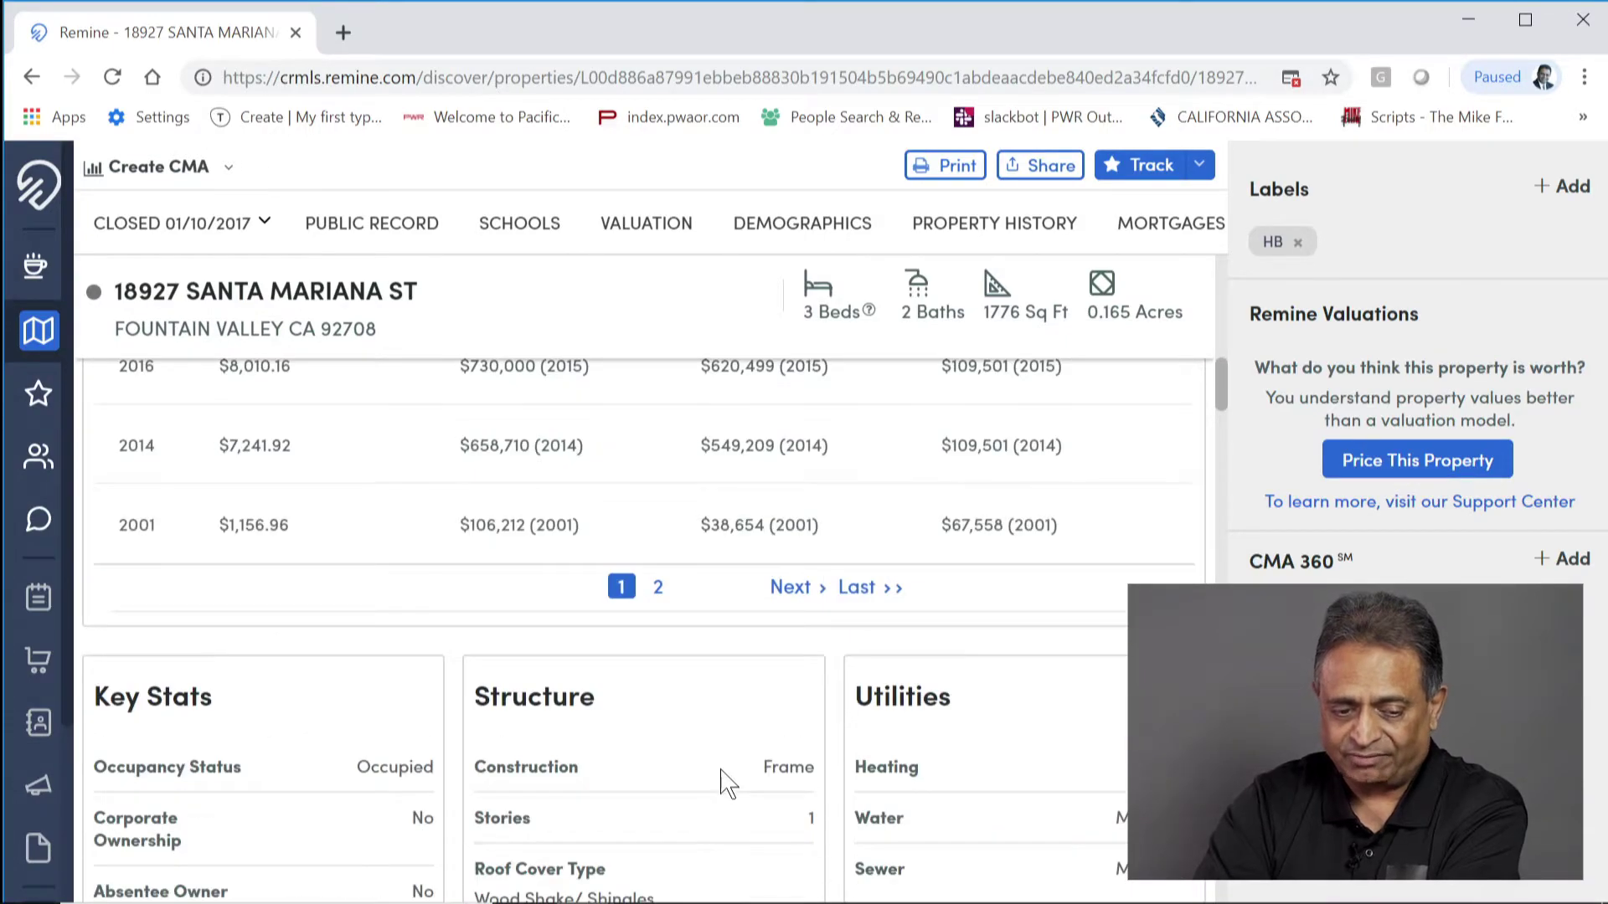
{"action": "scroll", "coordinate": [289, 586], "scroll_direction": "up", "scroll_amount": 15}
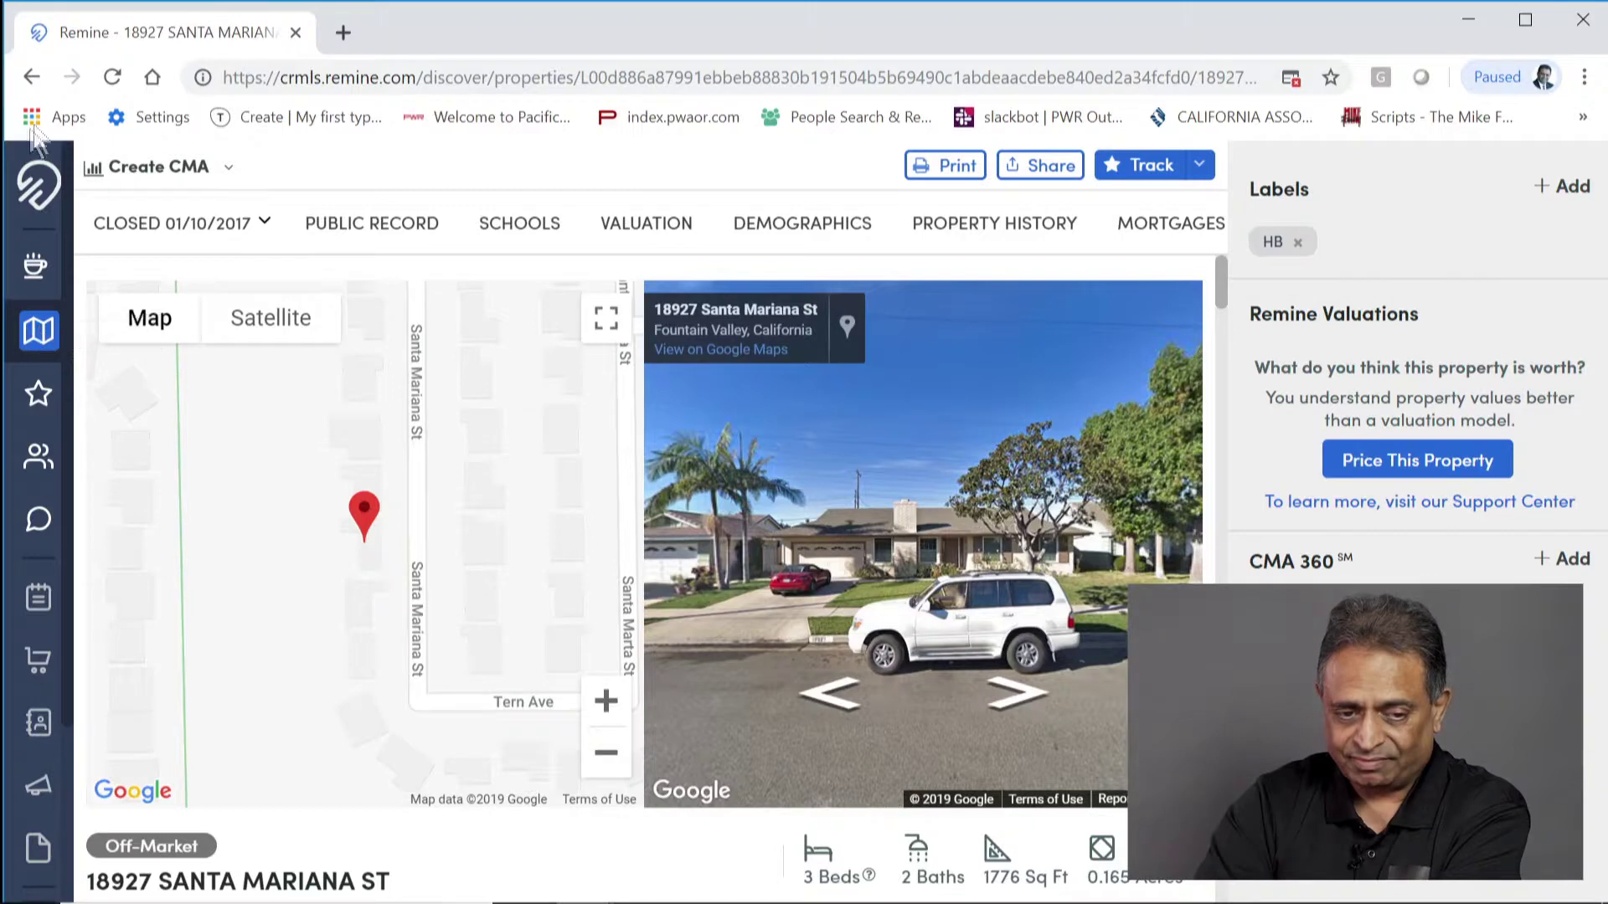
{"action": "left_click", "coordinate": [33, 78]}
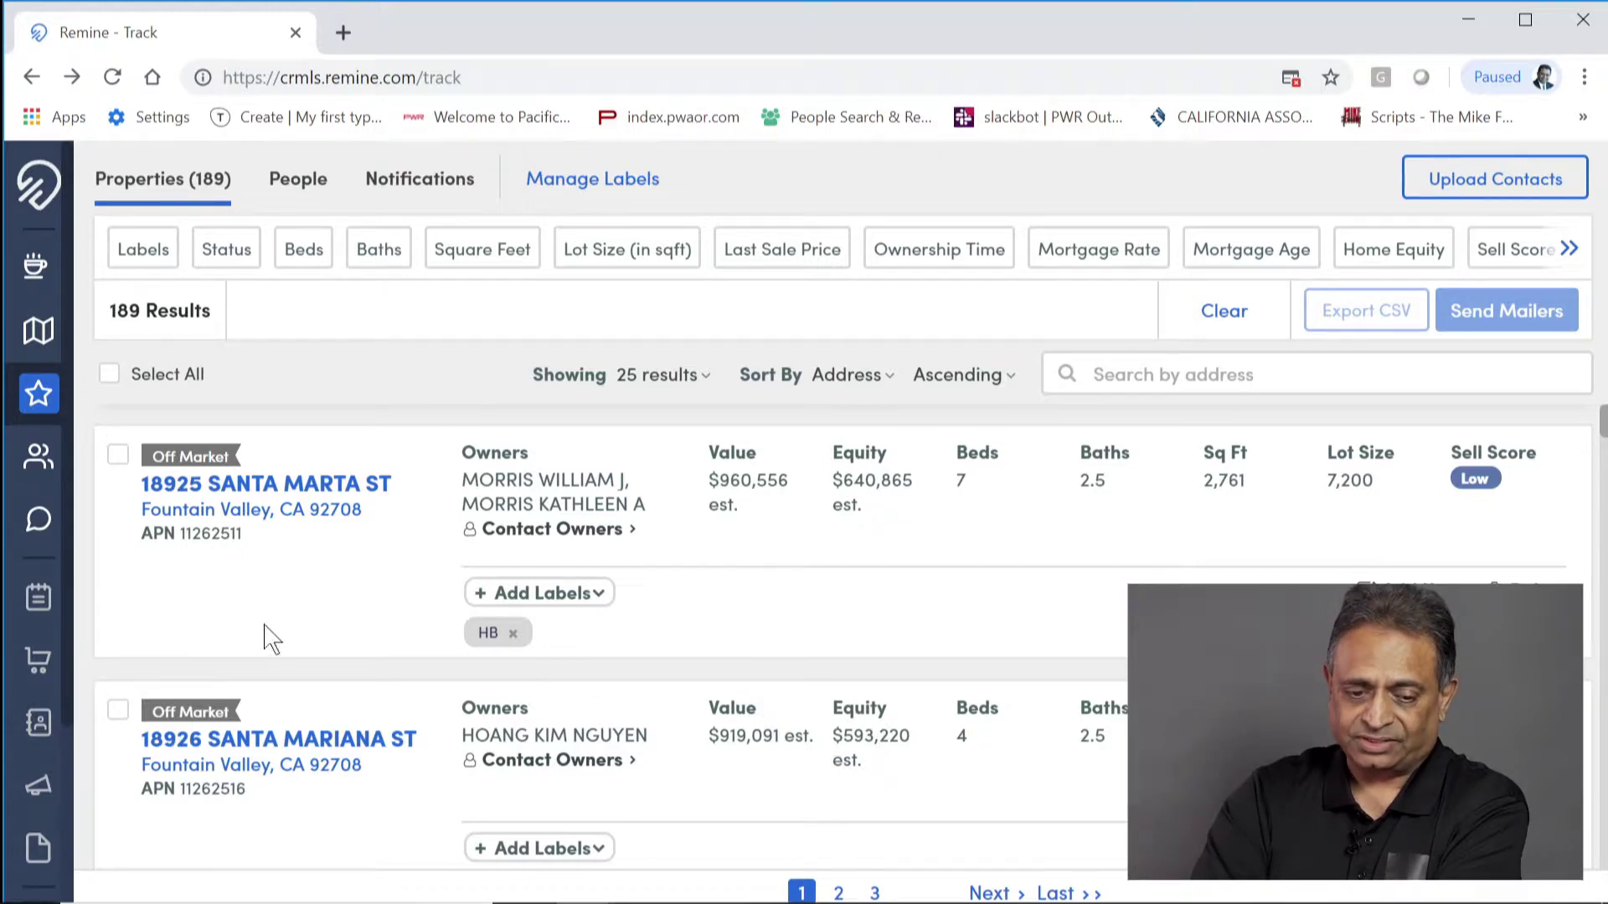
{"action": "left_click", "coordinate": [634, 535]}
{"action": "scroll", "coordinate": [1058, 717], "scroll_direction": "down", "scroll_amount": 3}
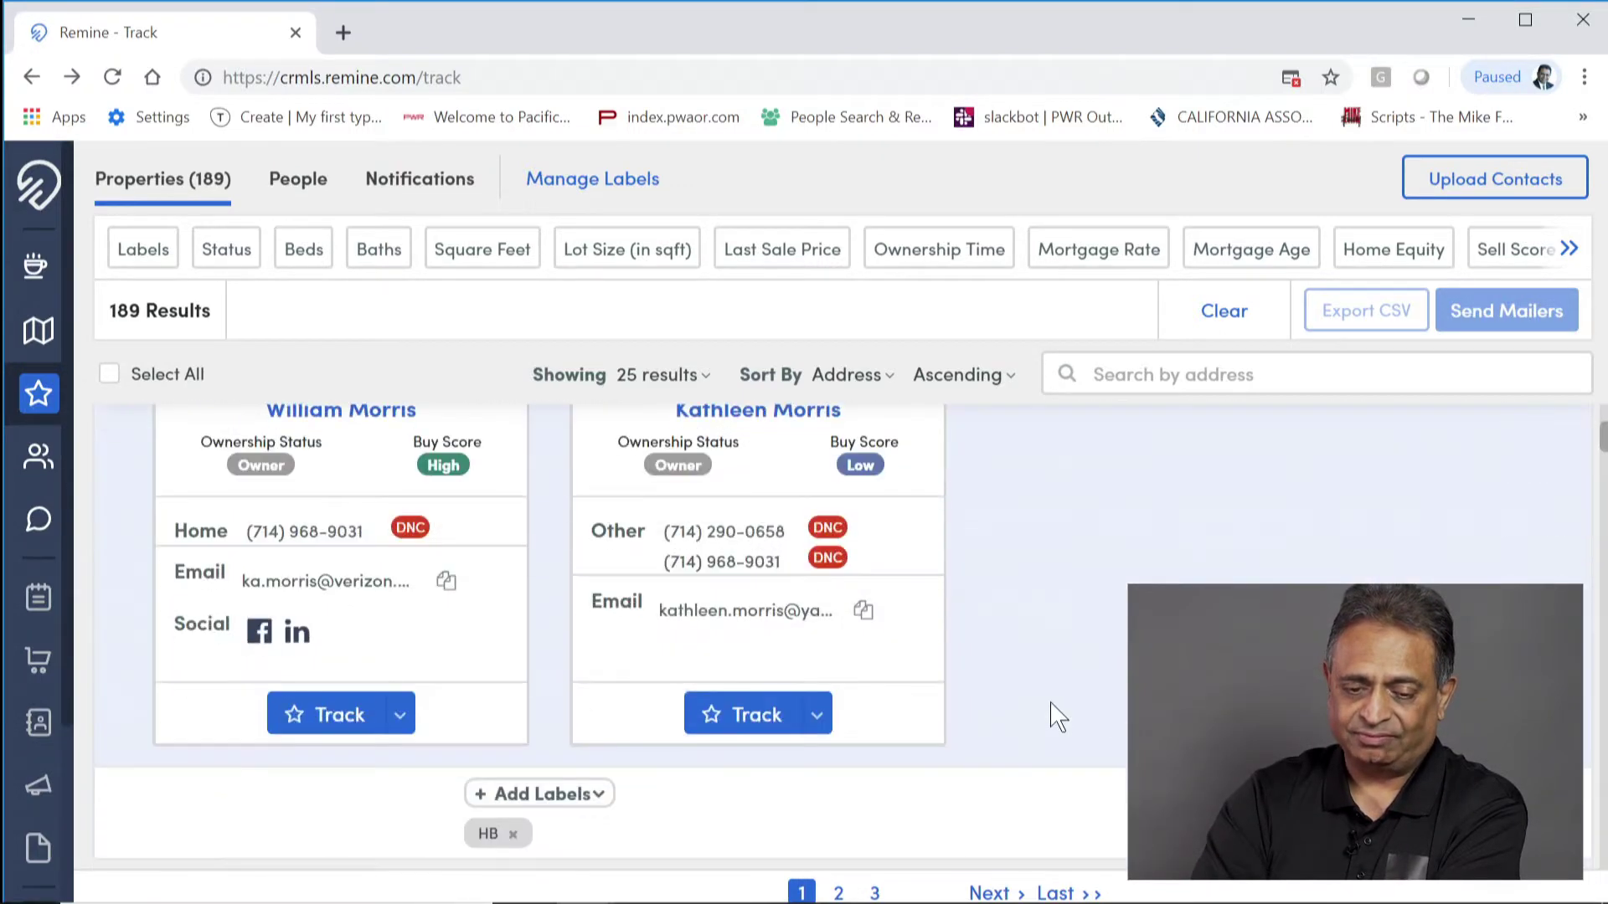
{"action": "scroll", "coordinate": [1059, 716], "scroll_direction": "up", "scroll_amount": 1}
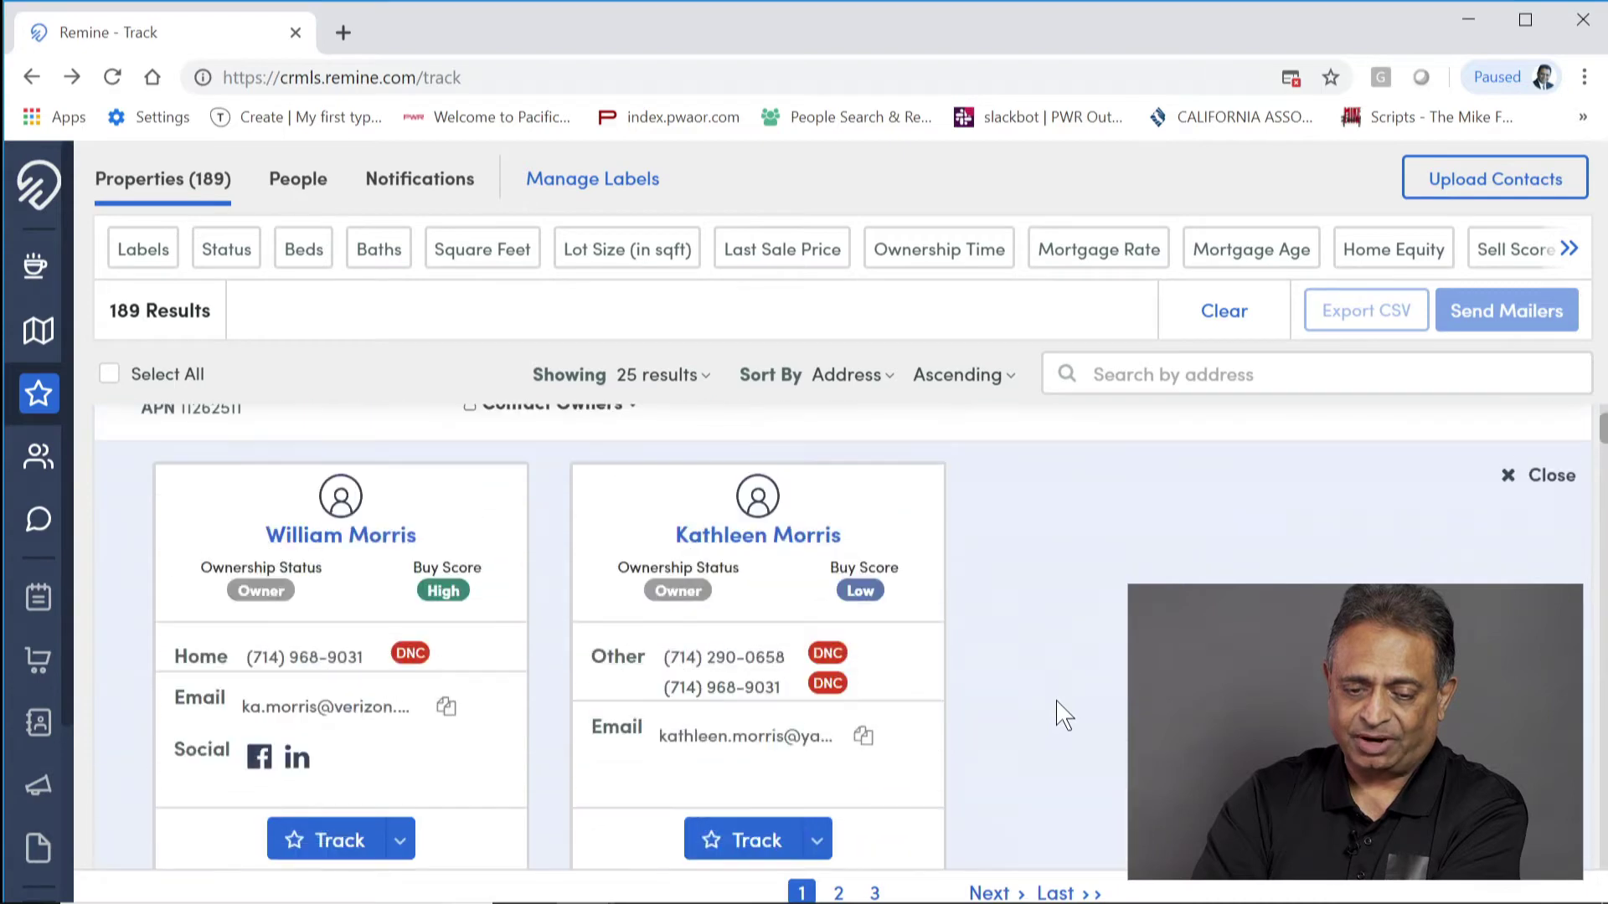
{"action": "left_click", "coordinate": [315, 544]}
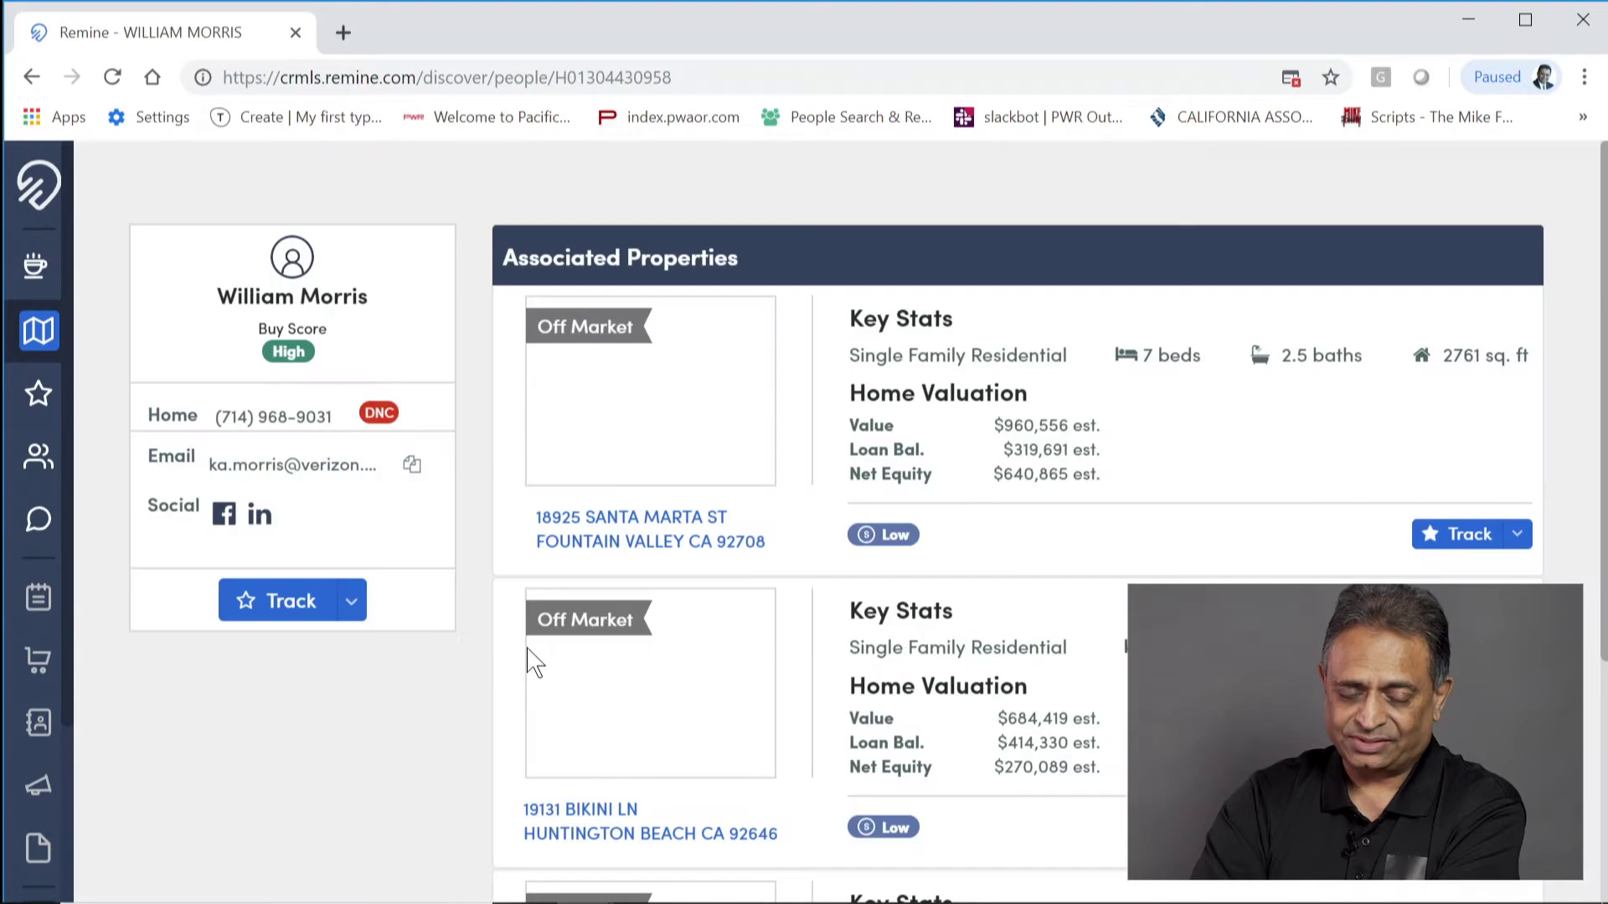
{"action": "scroll", "coordinate": [430, 664], "scroll_direction": "down", "scroll_amount": 5}
{"action": "scroll", "coordinate": [430, 664], "scroll_direction": "up", "scroll_amount": 5}
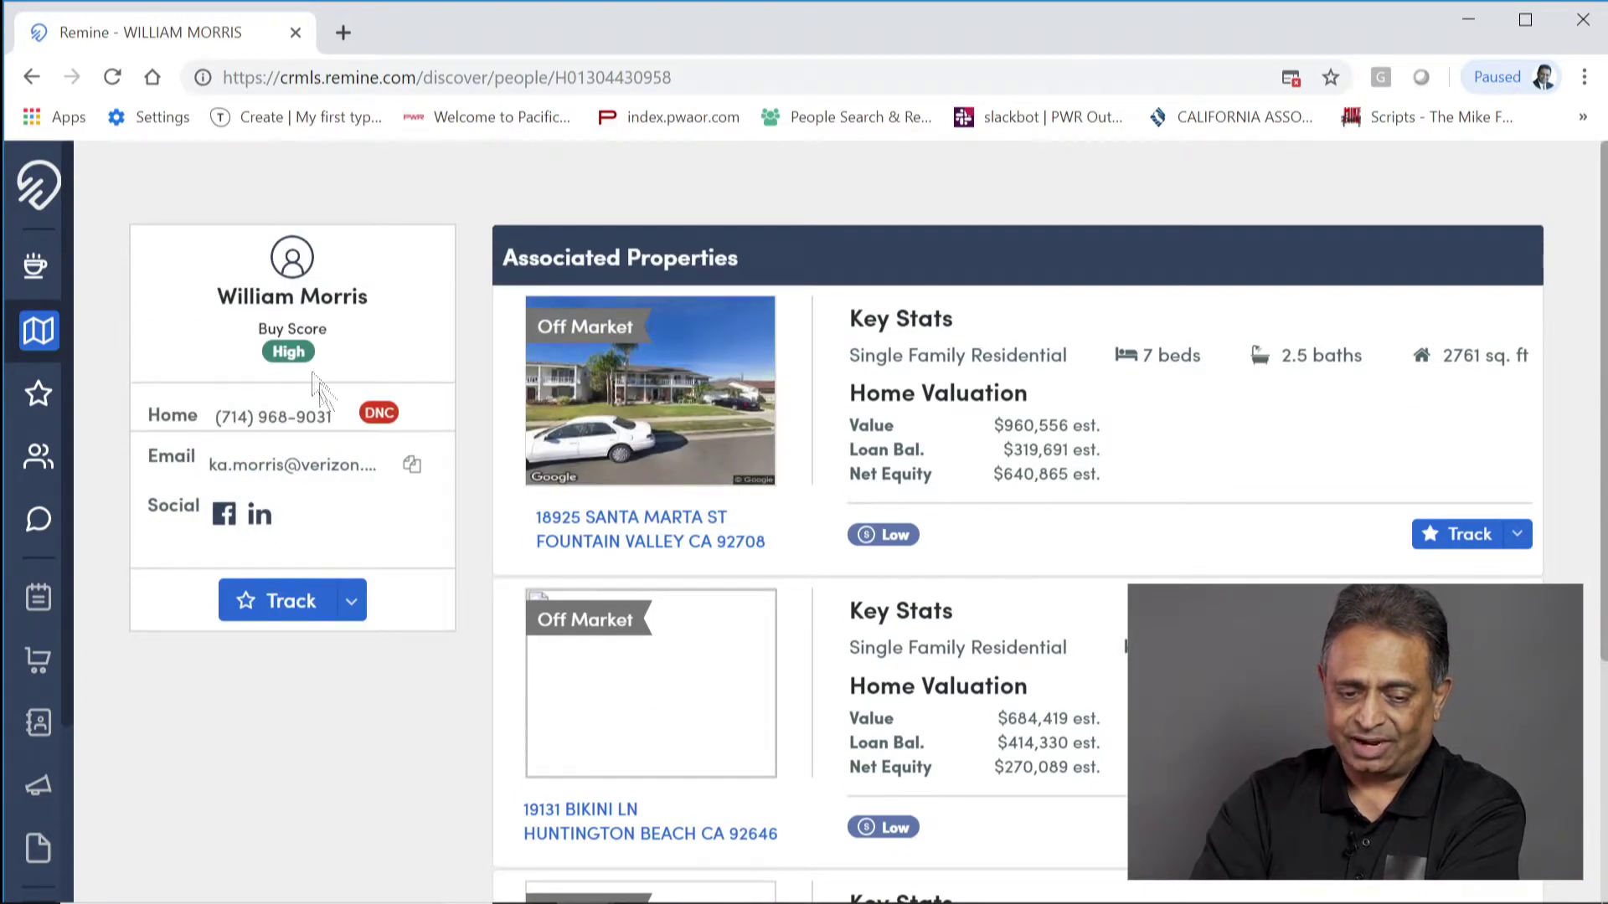
{"action": "scroll", "coordinate": [427, 708], "scroll_direction": "down", "scroll_amount": 2}
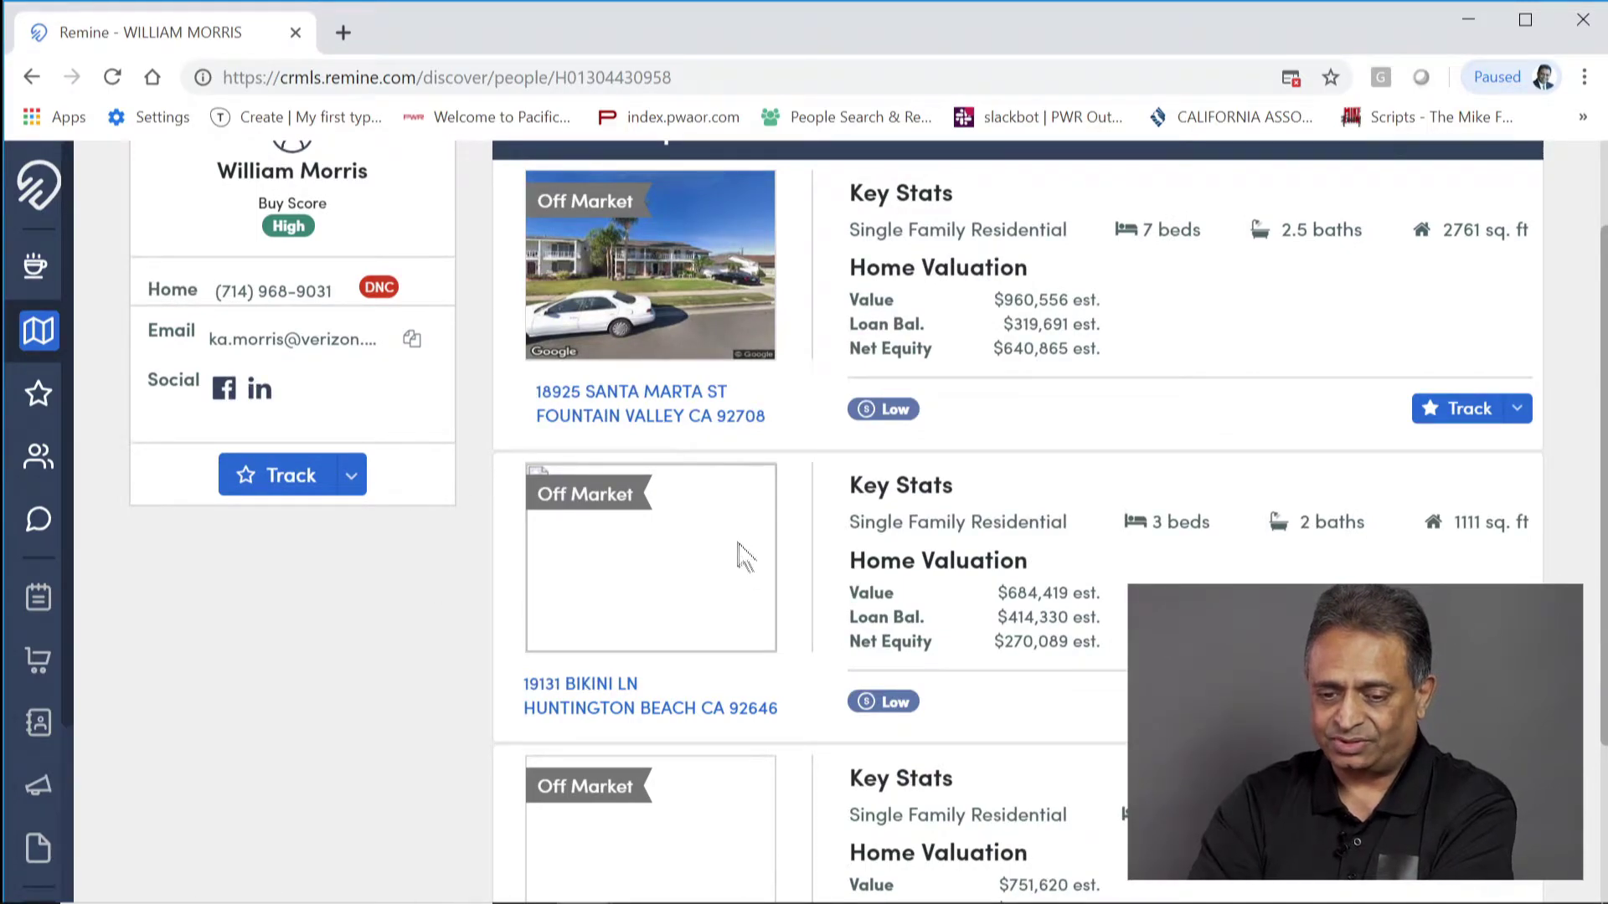
{"action": "scroll", "coordinate": [754, 562], "scroll_direction": "up", "scroll_amount": 2}
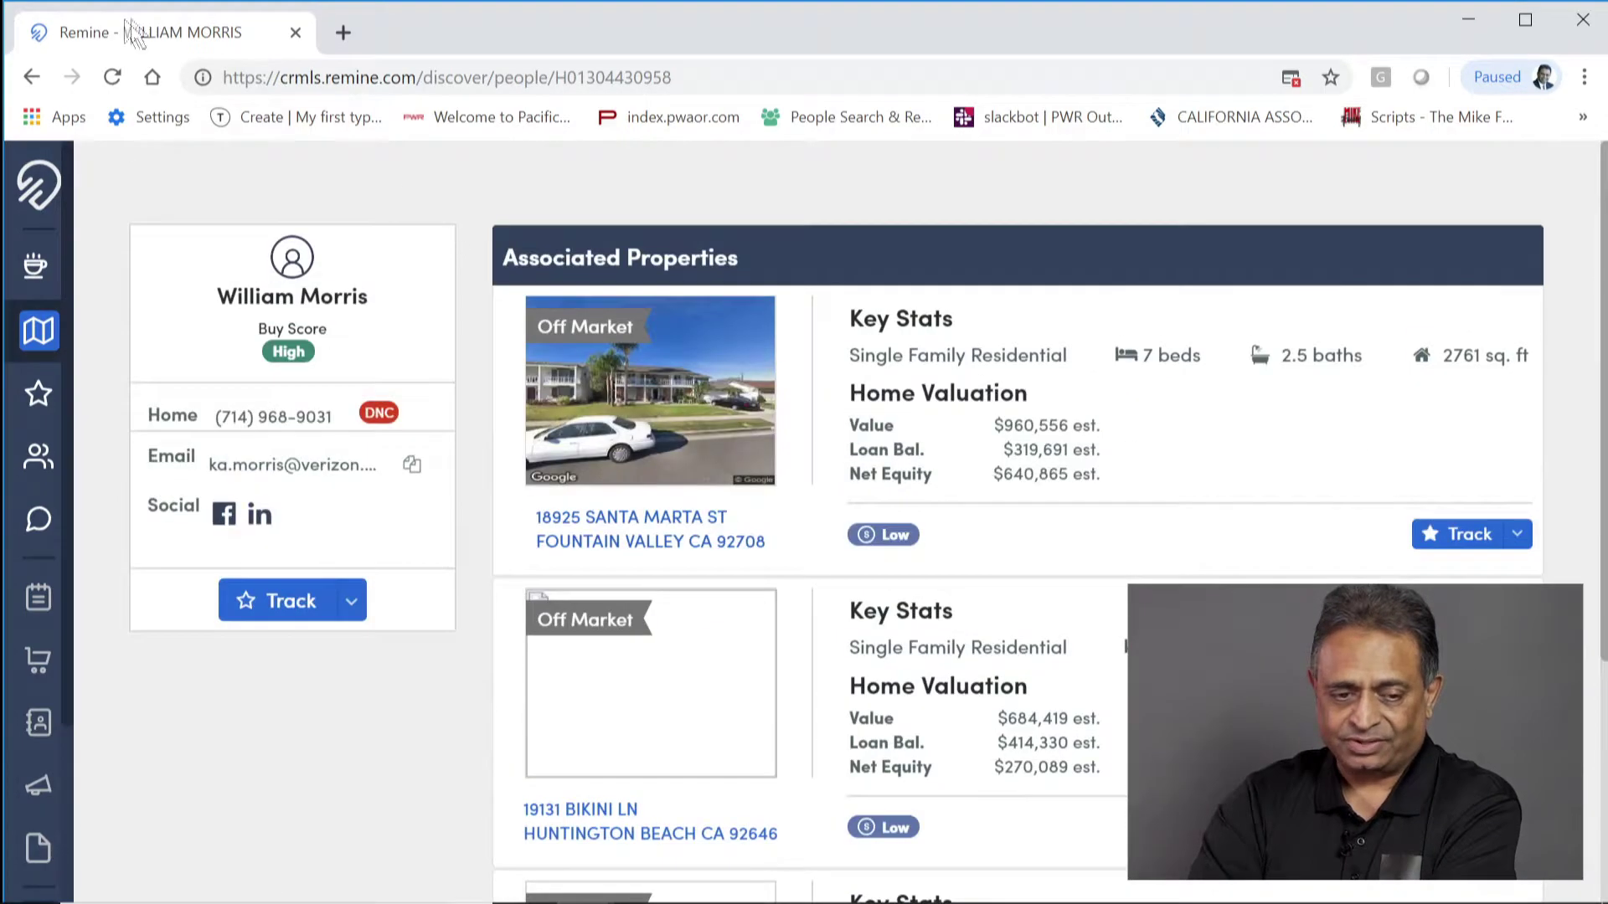
{"action": "left_click", "coordinate": [31, 77]}
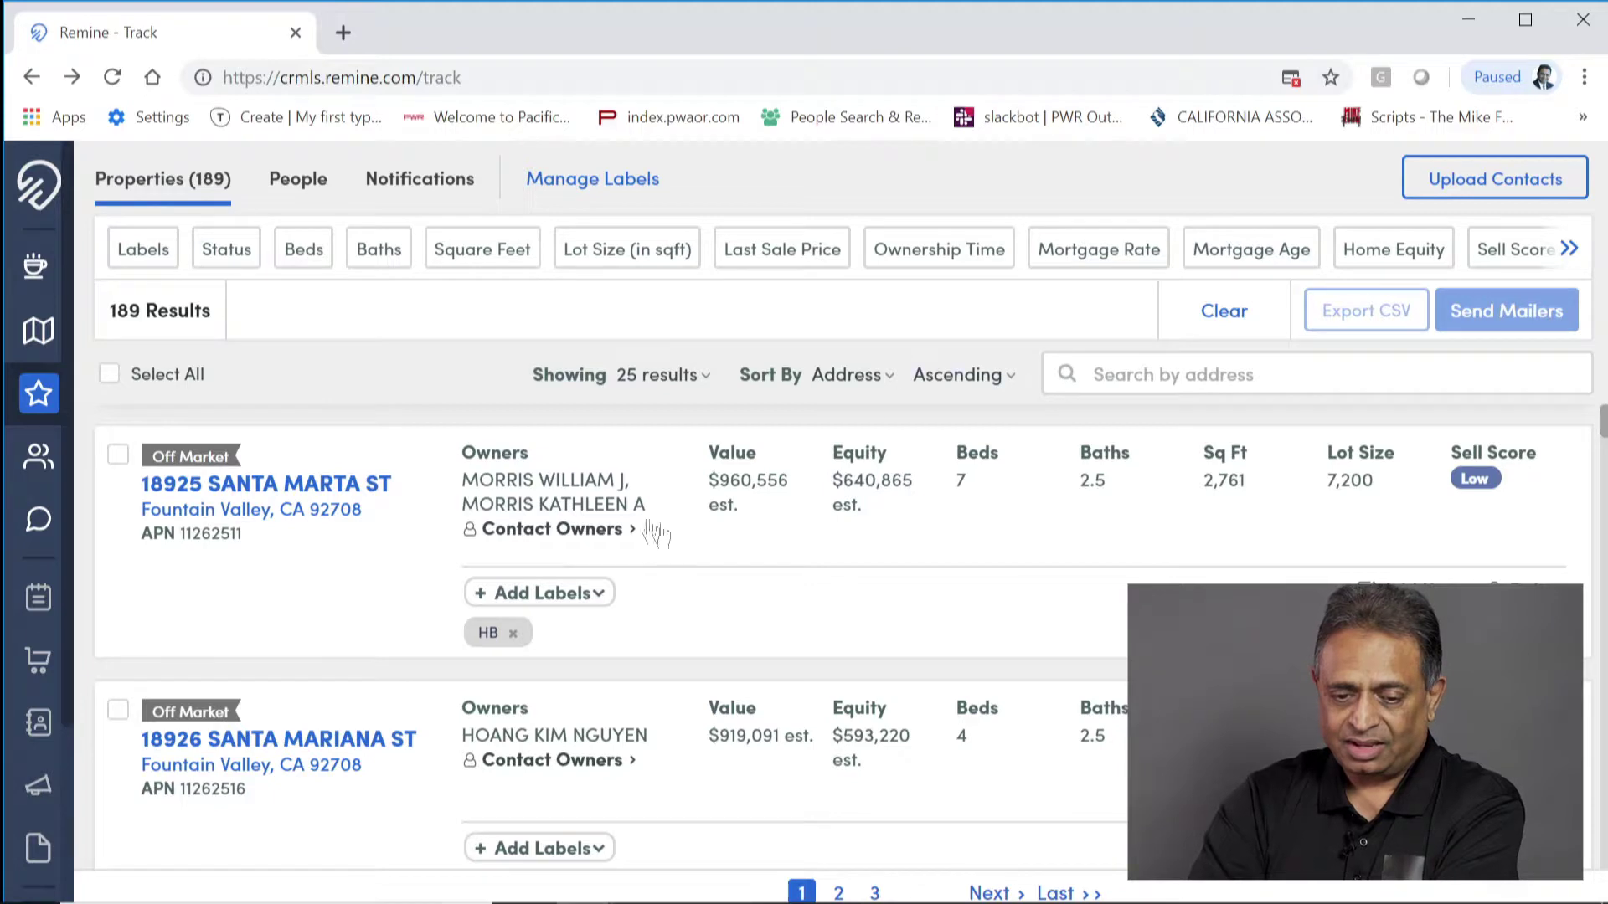
Step: Sort tracked properties by address descending and select all 189
{"action": "left_click", "coordinate": [1010, 377]}
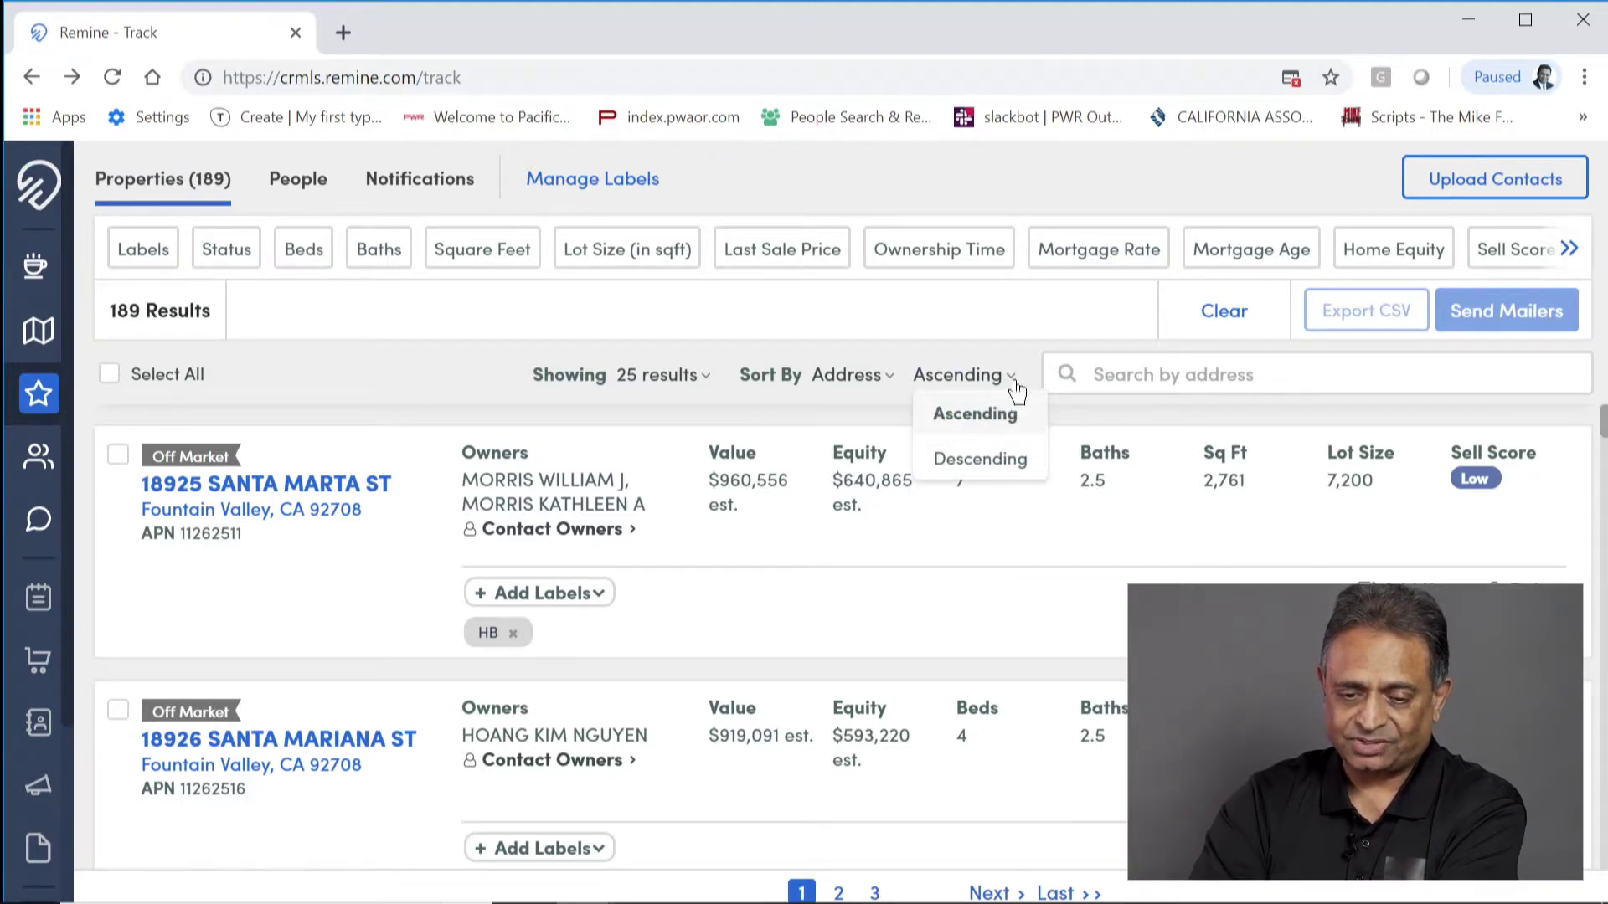
{"action": "left_click", "coordinate": [998, 467]}
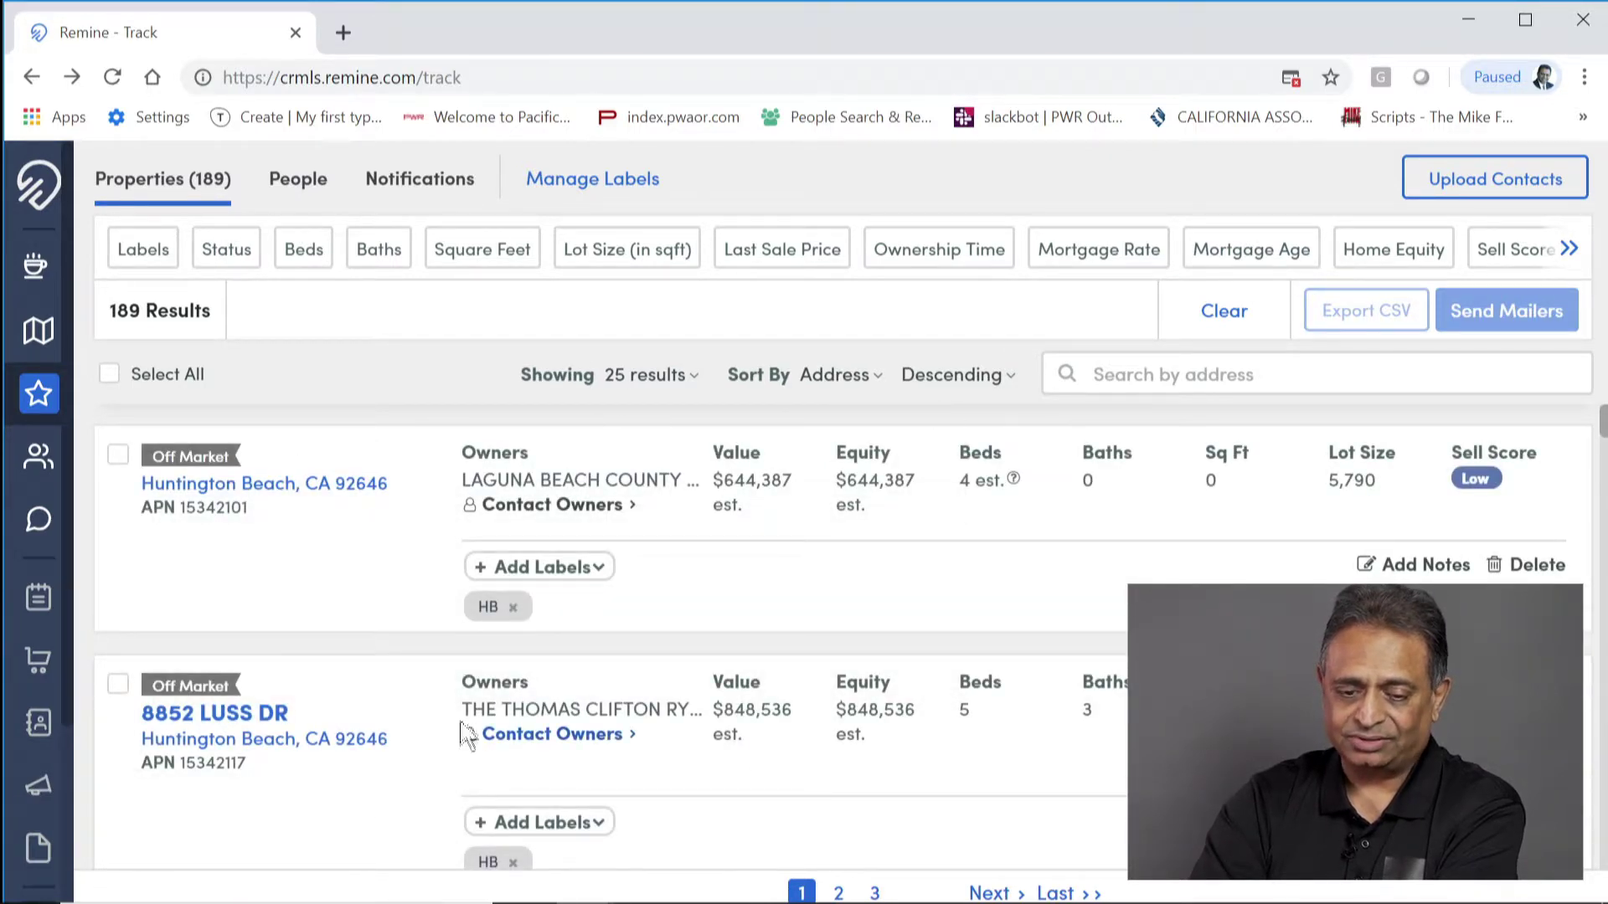
{"action": "left_click", "coordinate": [109, 376]}
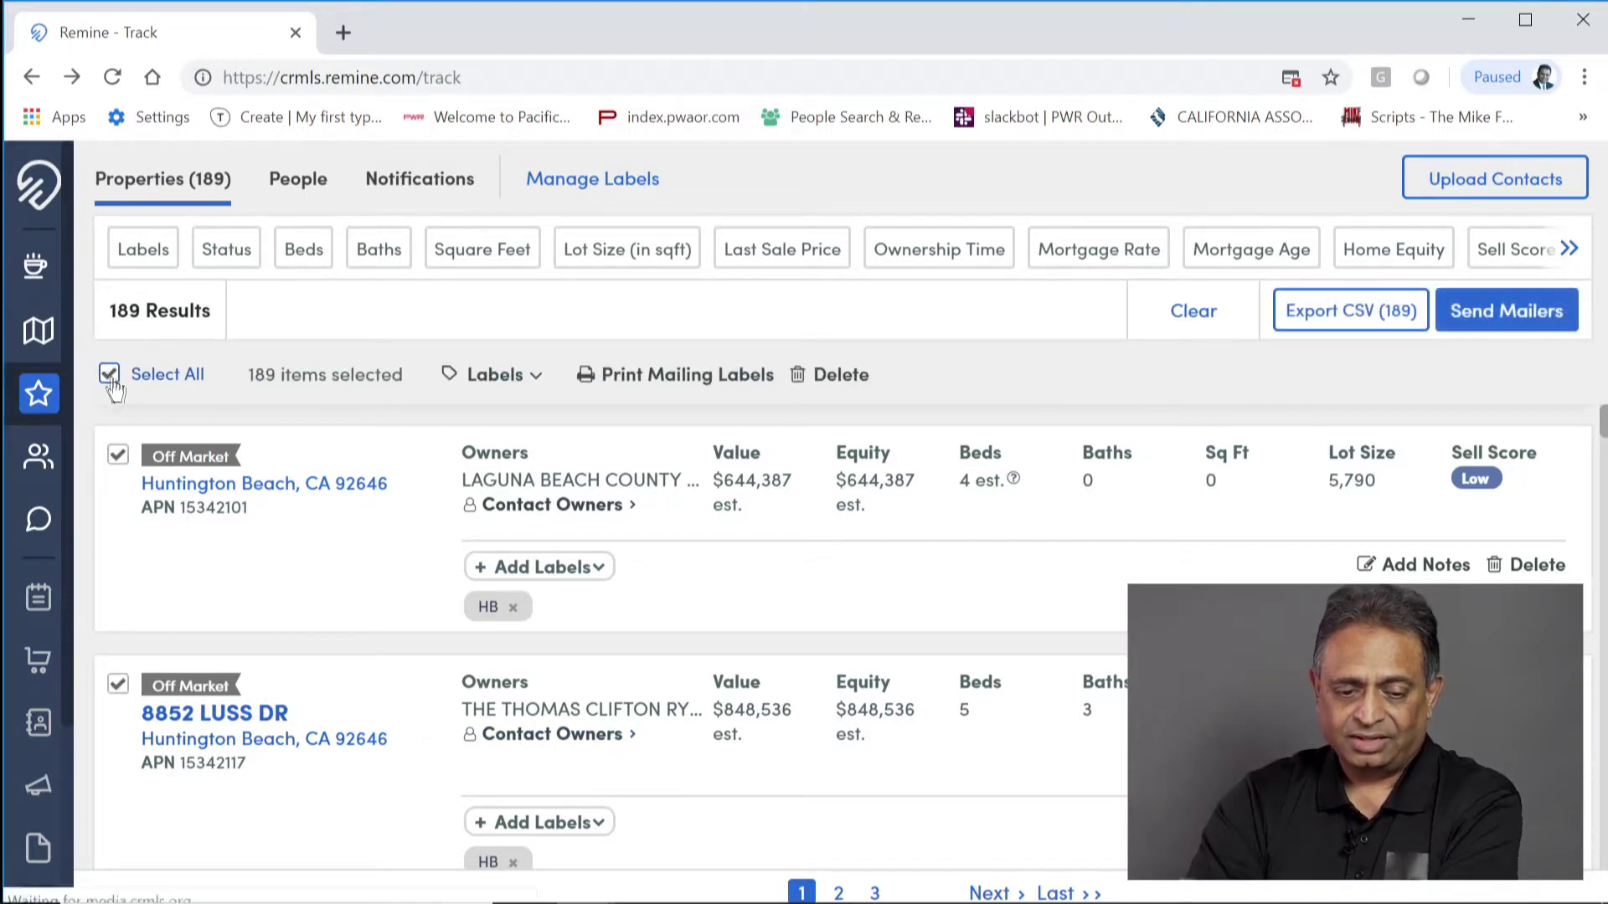
Step: Delete all 189 selected properties from Track, confirming with DELETE
{"action": "left_click", "coordinate": [841, 376]}
{"action": "left_click", "coordinate": [790, 578]}
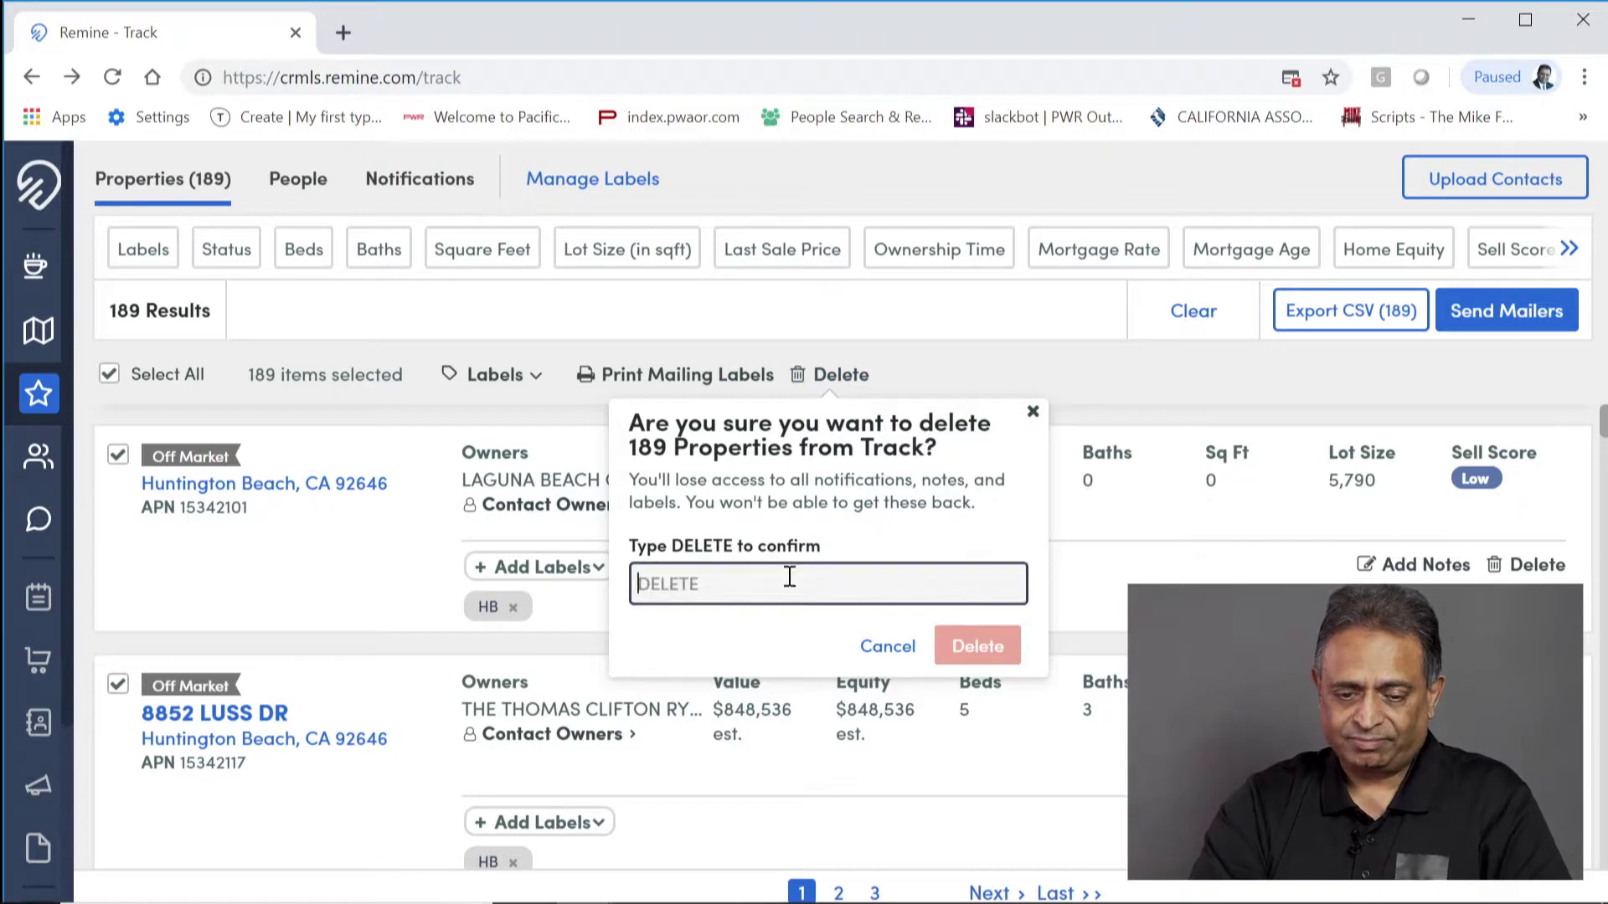
{"action": "type", "text": "DEL"}
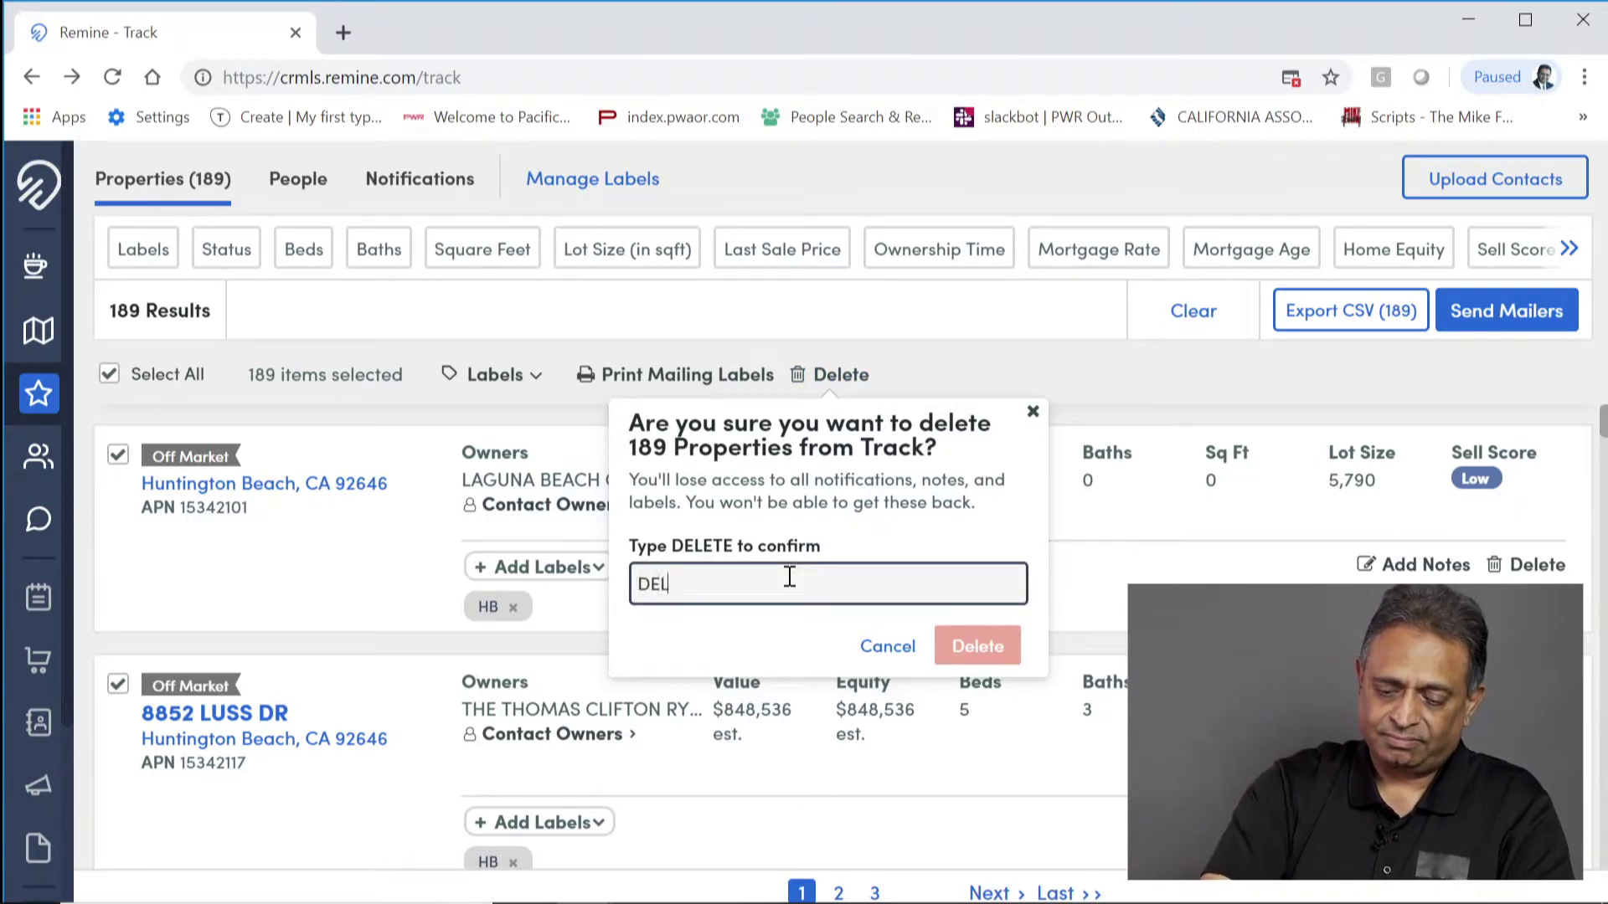
{"action": "type", "text": "ETE"}
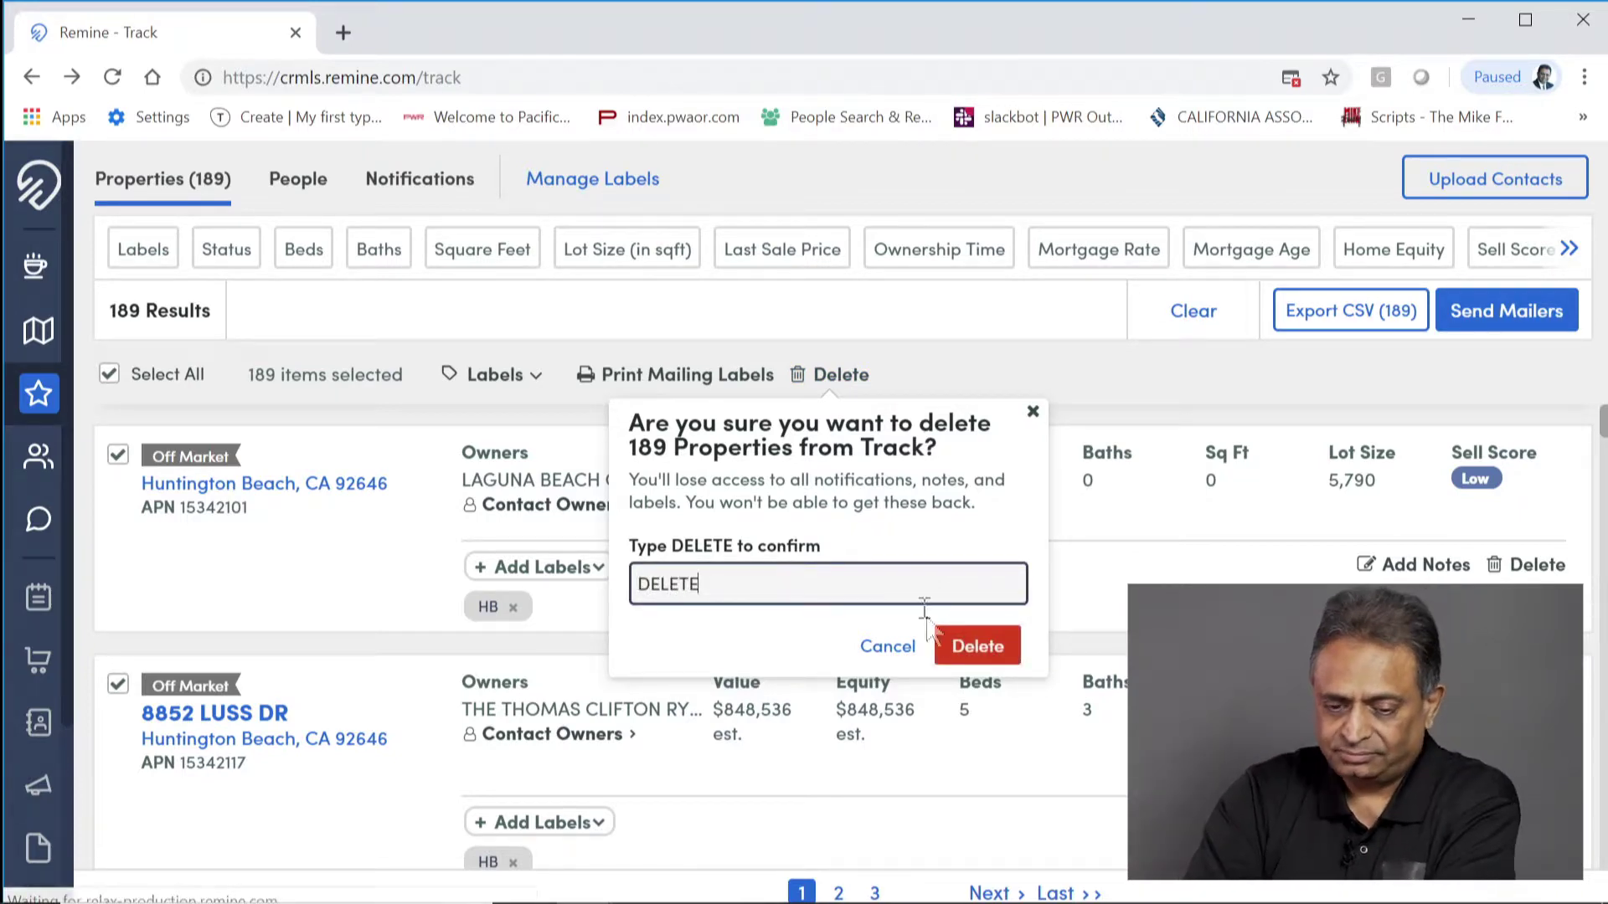
{"action": "left_click", "coordinate": [967, 646]}
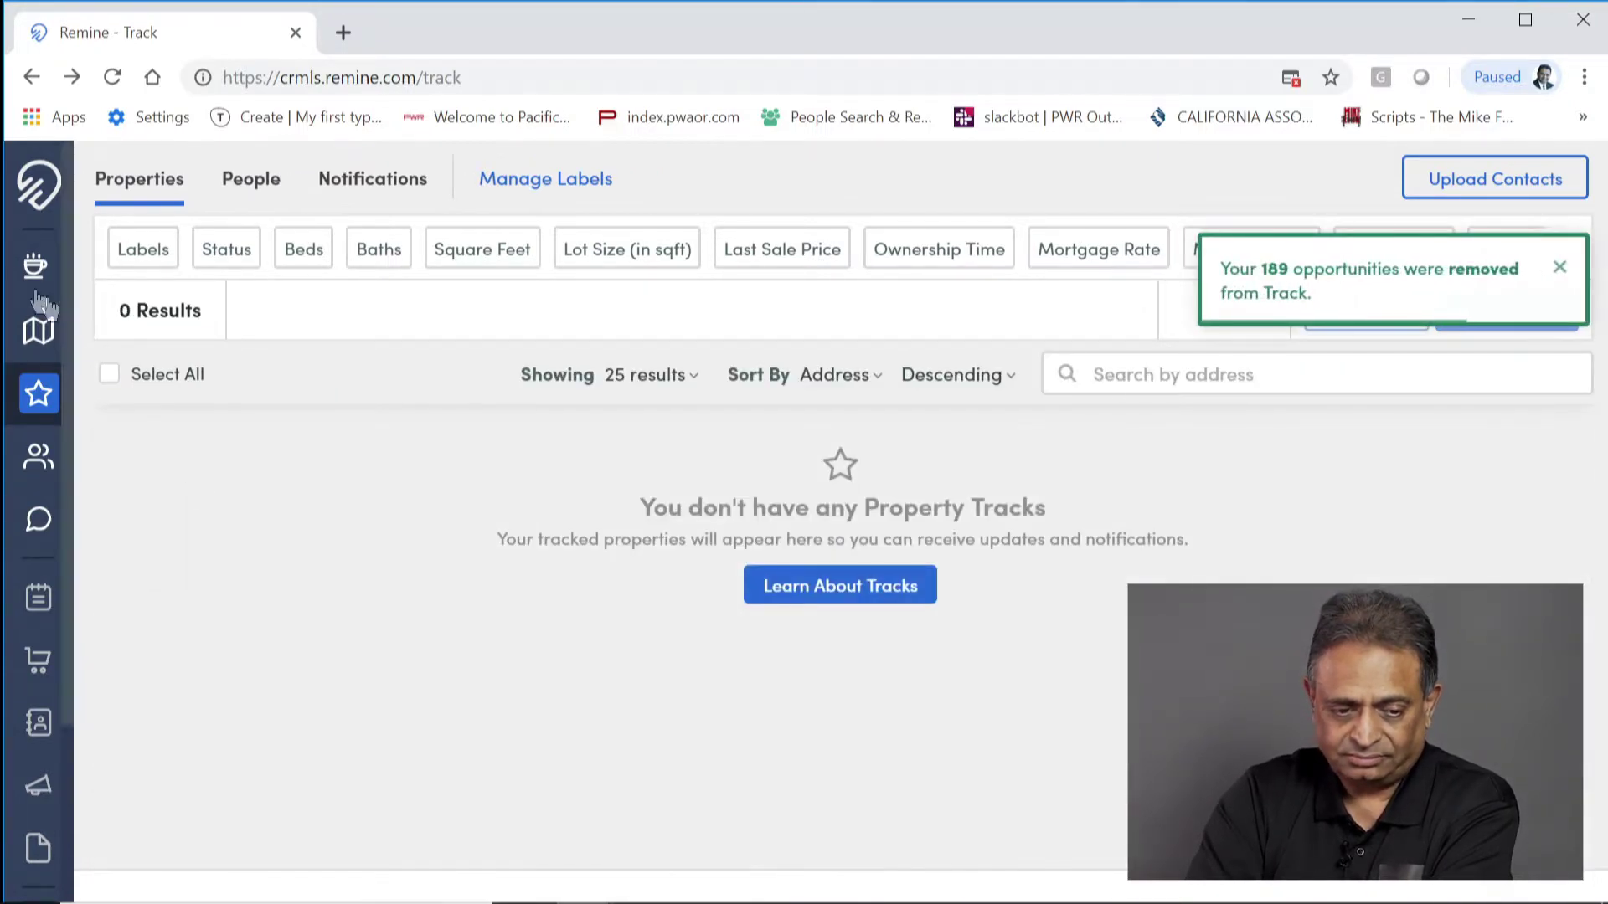
Step: On the Discover map, replace the old rectangle with one south of Garfield Ave (209 results)
{"action": "left_click", "coordinate": [37, 331]}
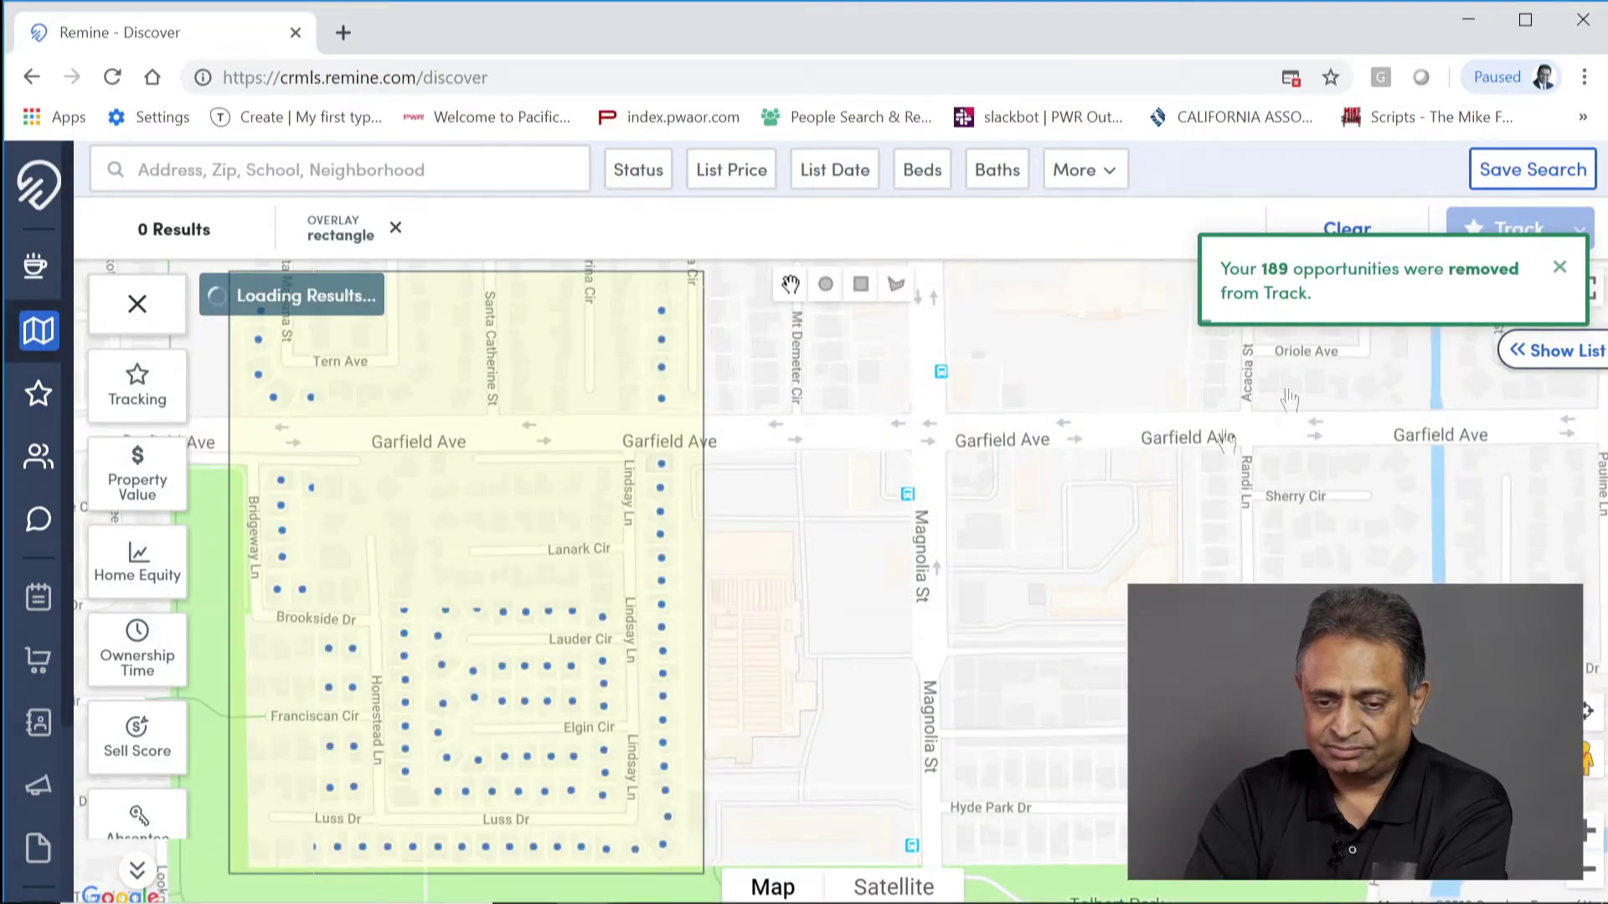
{"action": "left_click_drag", "start_coordinate": [1210, 502], "coordinate": [611, 495]}
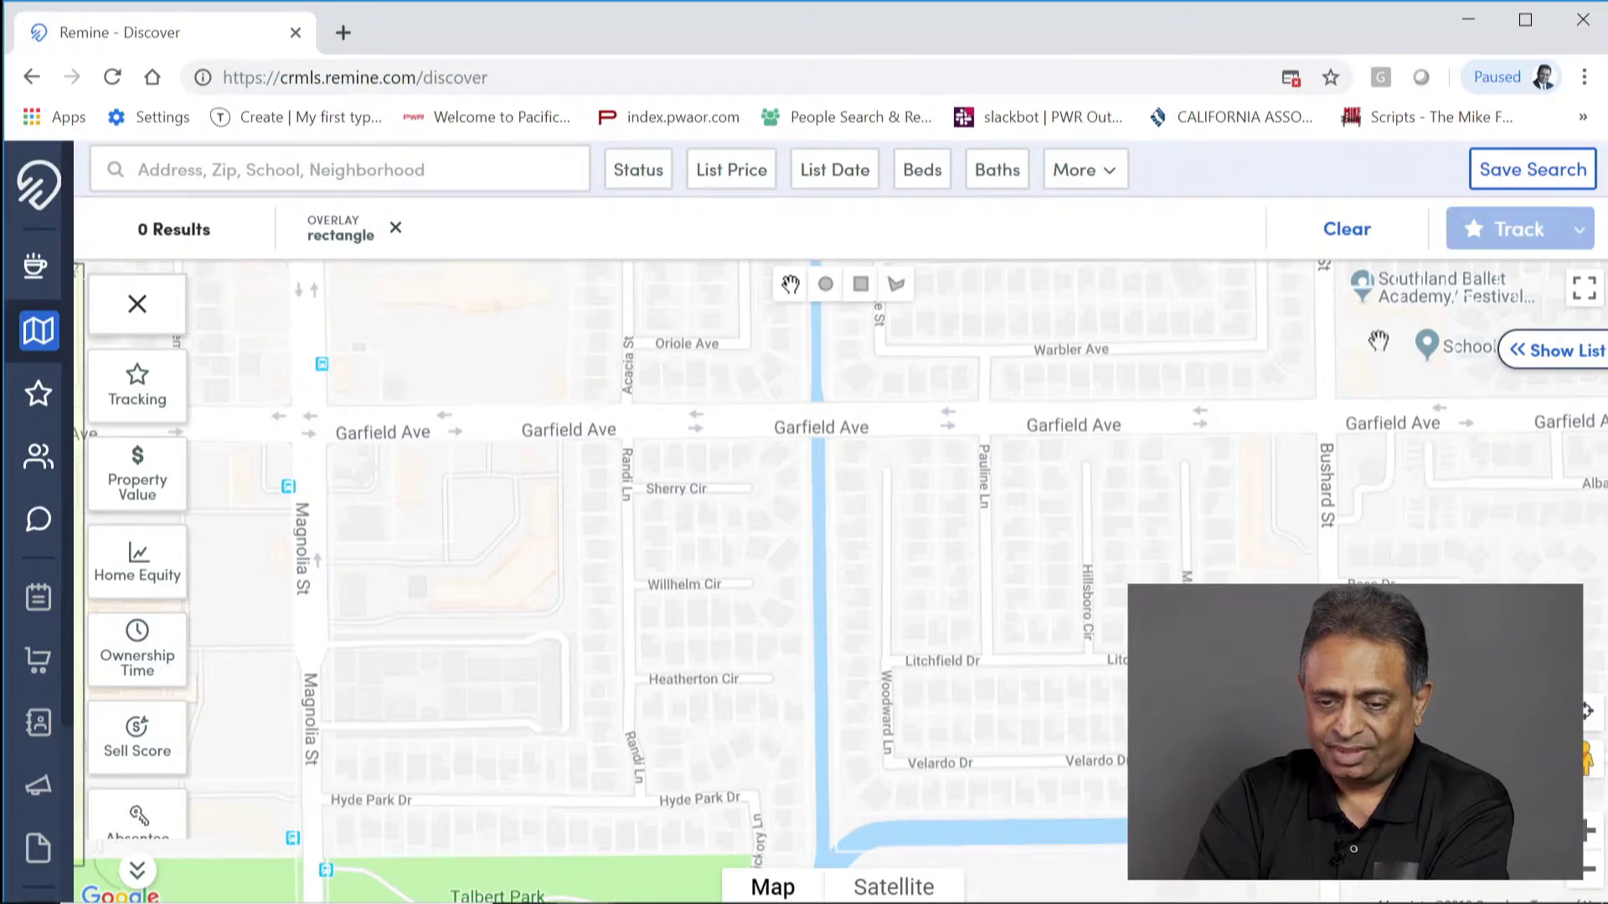
{"action": "left_click", "coordinate": [1347, 239]}
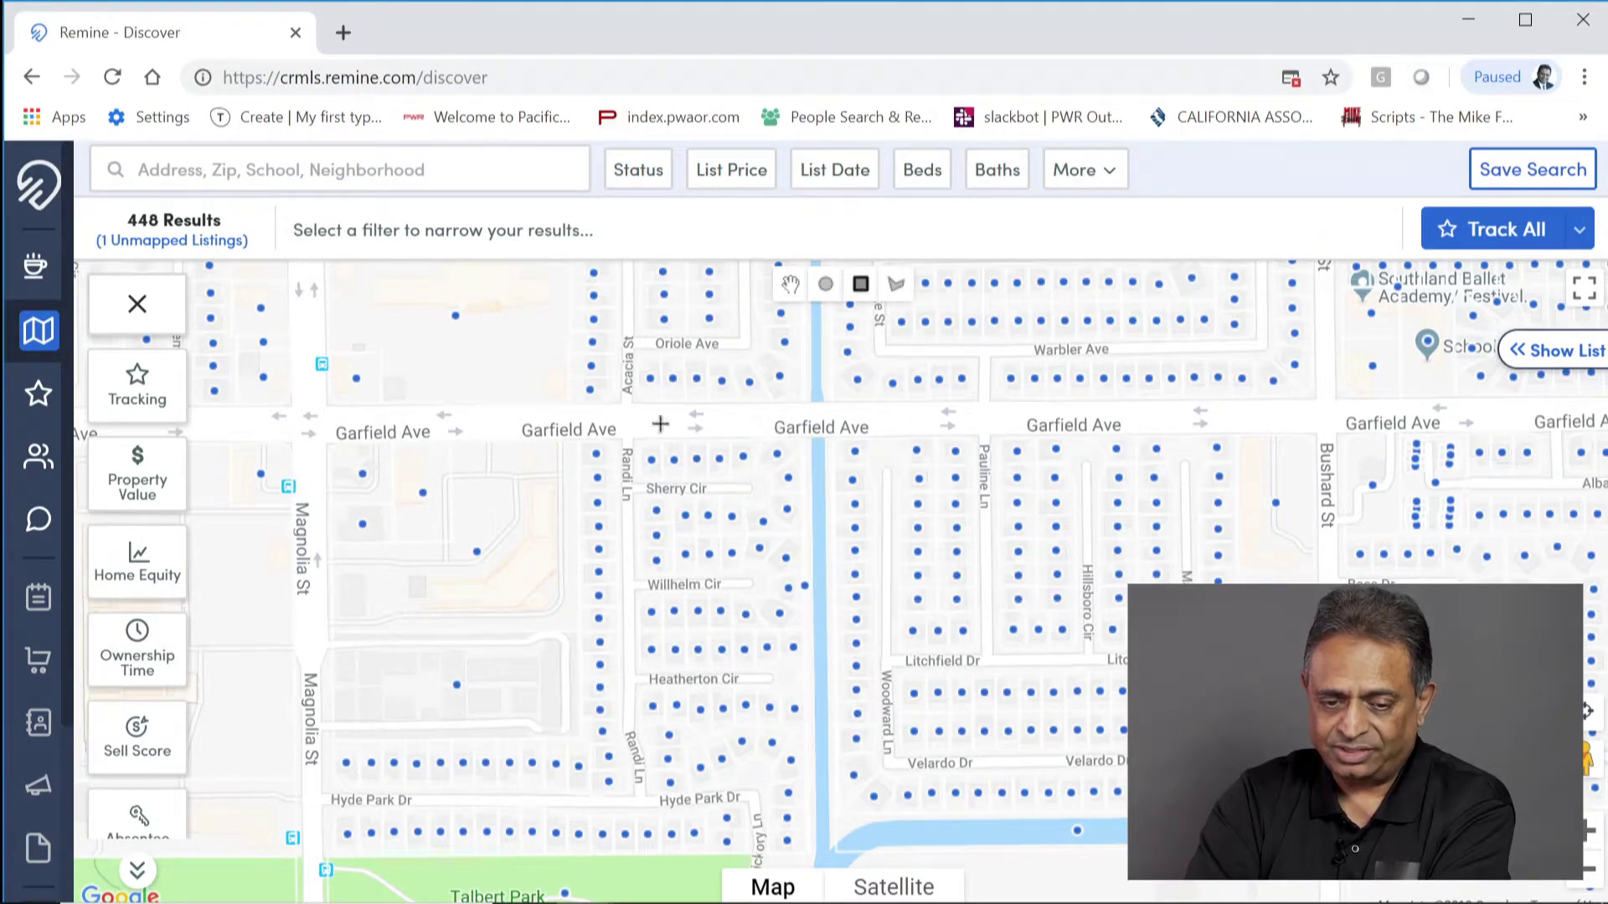
{"action": "left_click_drag", "start_coordinate": [577, 419], "coordinate": [1338, 852]}
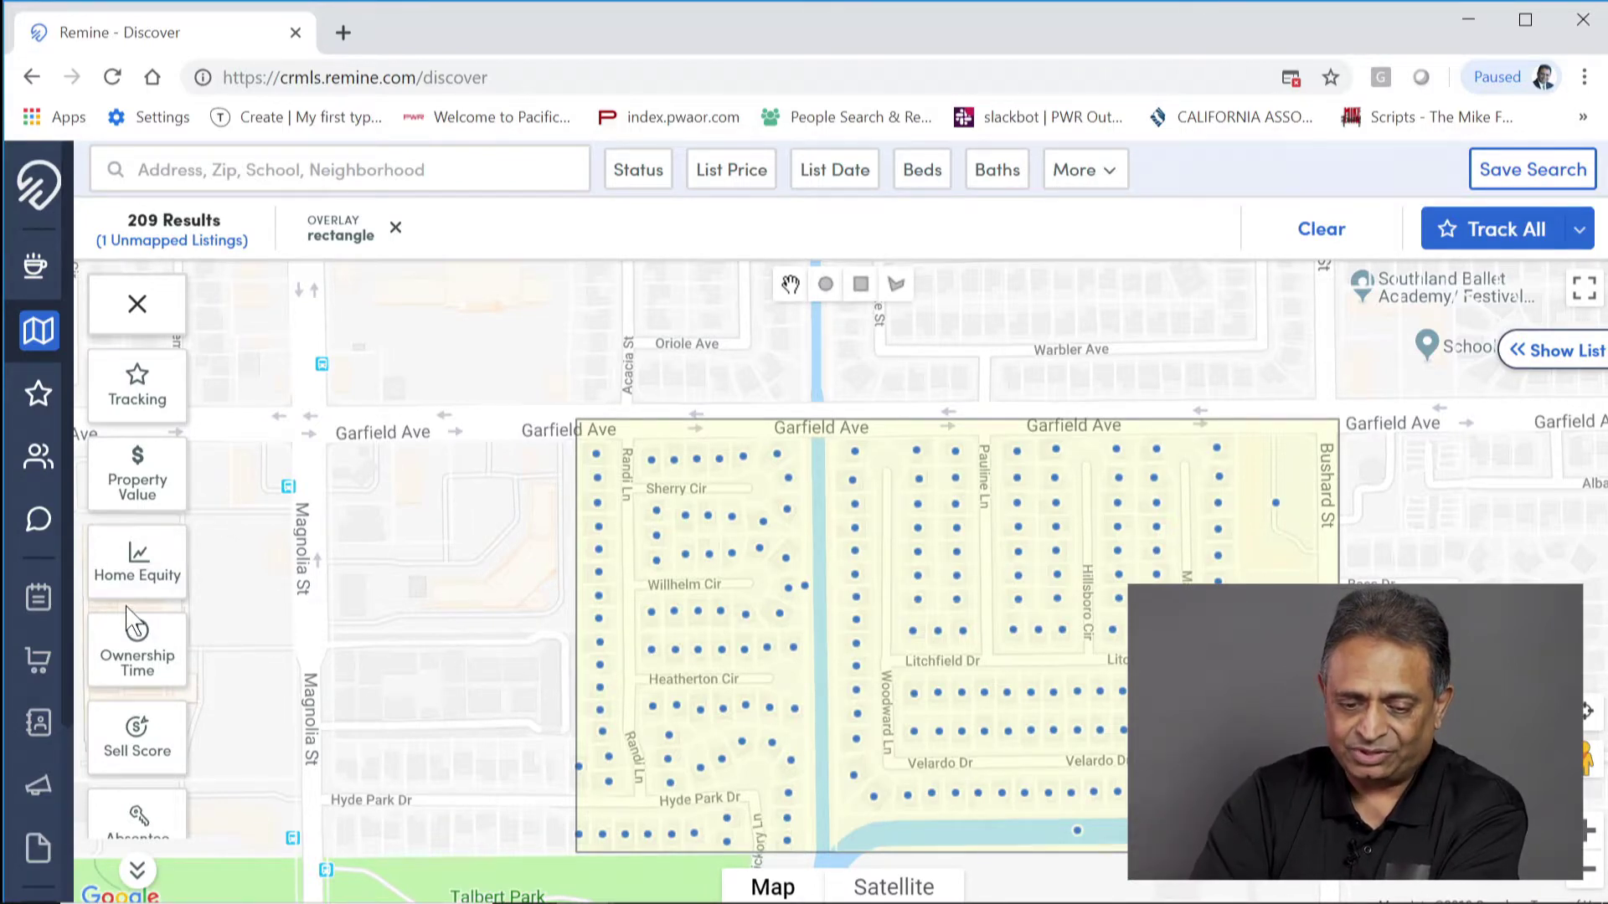
Step: Filter the rectangle's 209 results to Mortgage Rate 6%+, leaving 14 properties
{"action": "scroll", "coordinate": [130, 624], "scroll_direction": "down", "scroll_amount": 1}
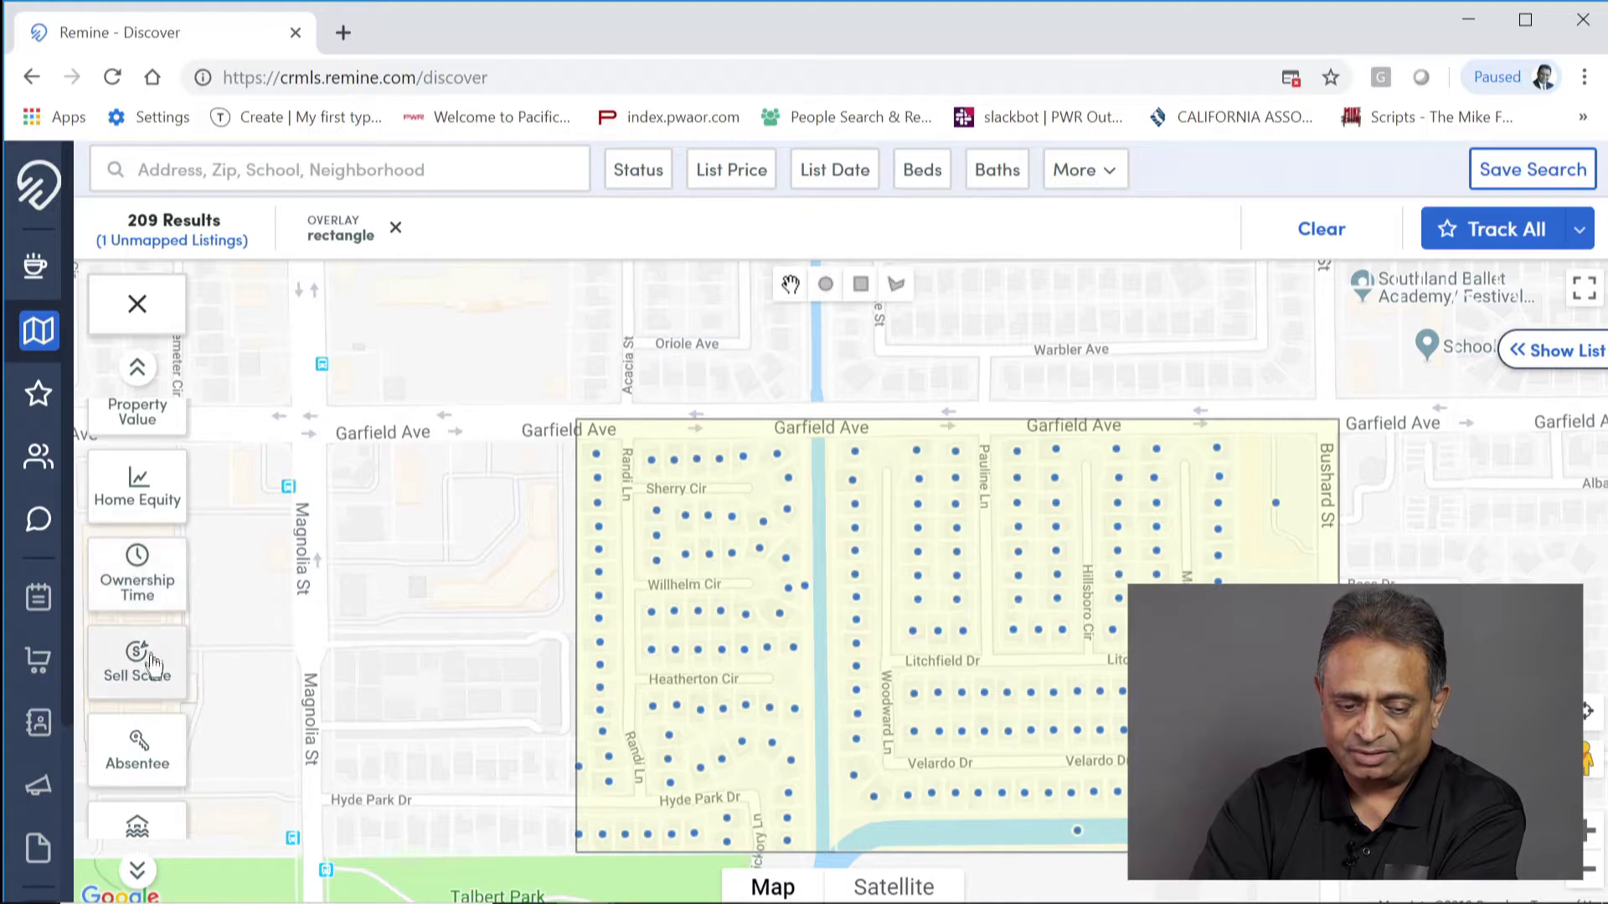
{"action": "scroll", "coordinate": [139, 665], "scroll_direction": "down", "scroll_amount": 3}
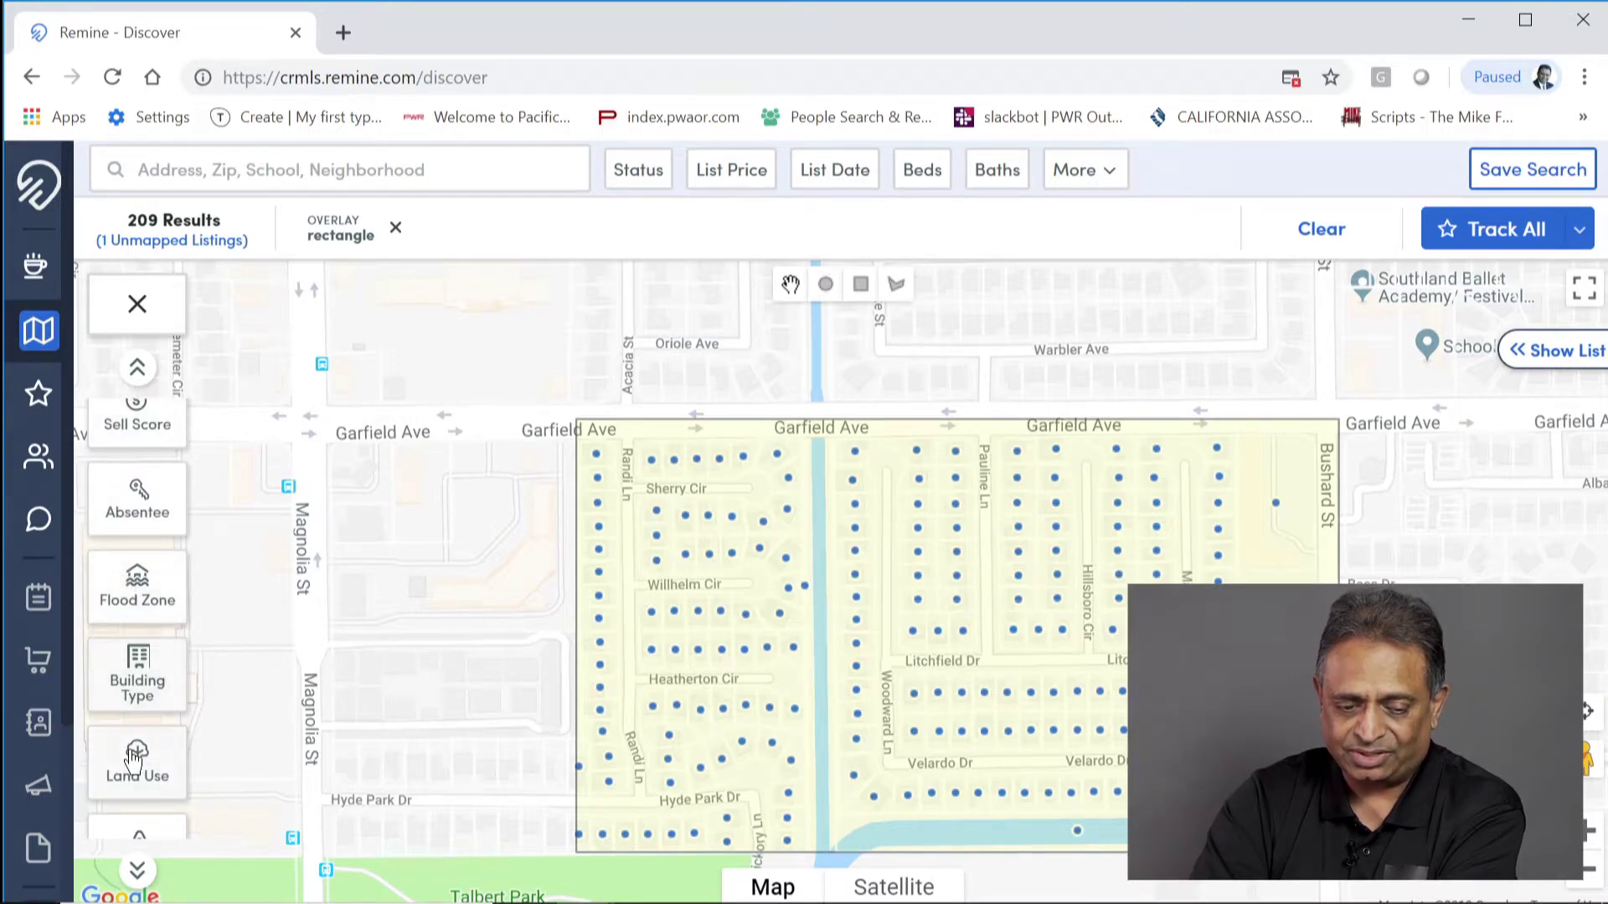
{"action": "scroll", "coordinate": [134, 758], "scroll_direction": "down", "scroll_amount": 2}
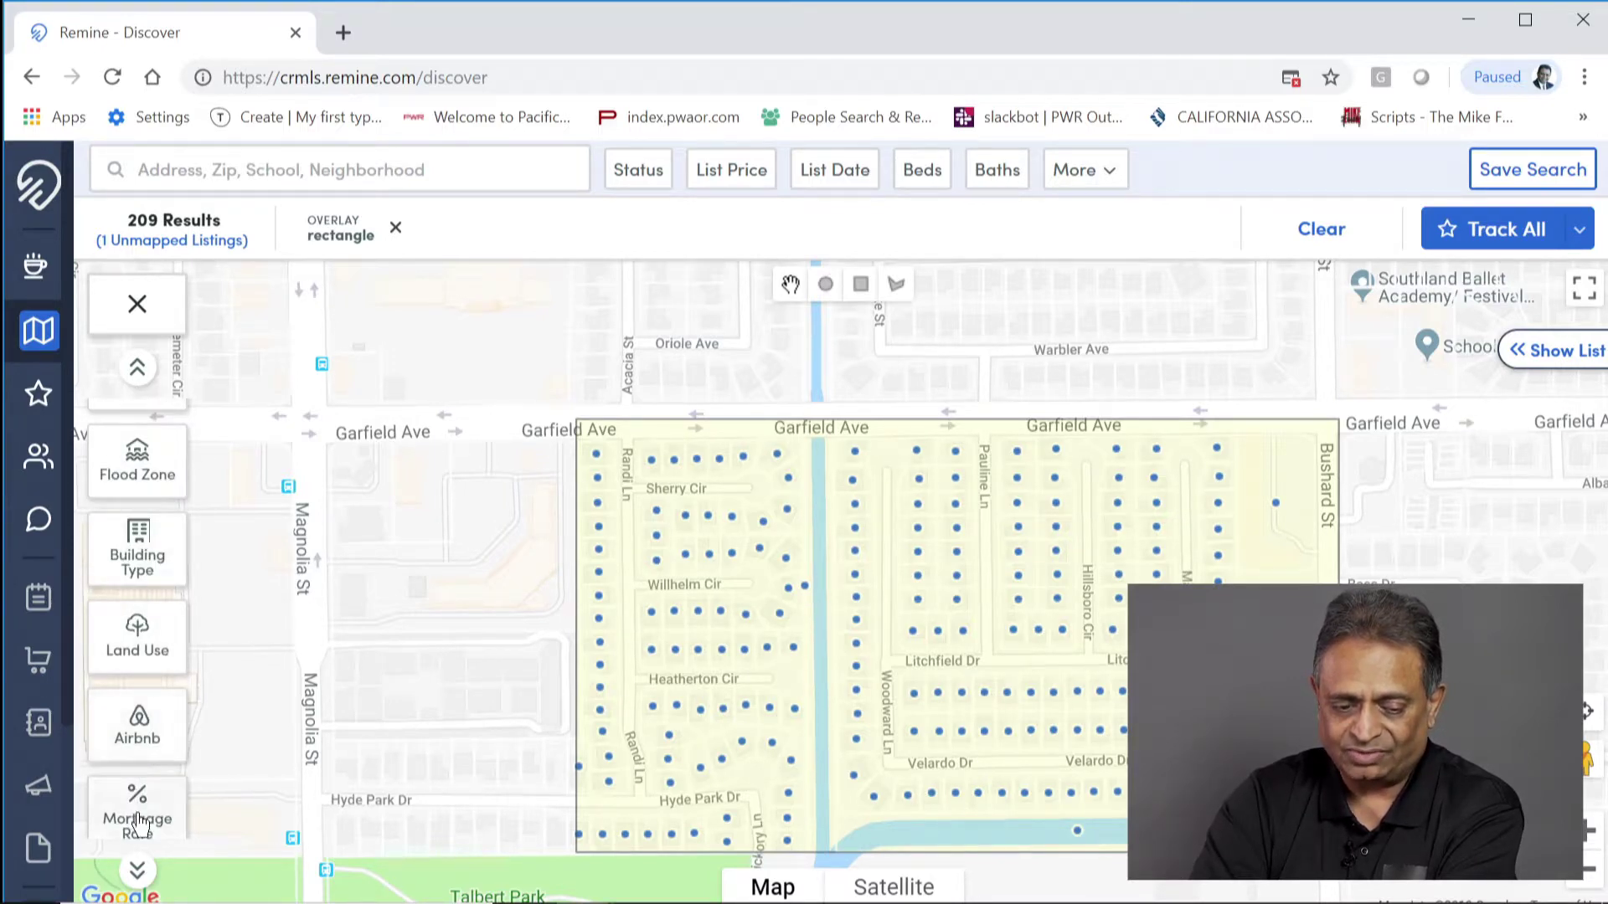
{"action": "scroll", "coordinate": [144, 811], "scroll_direction": "down", "scroll_amount": 2}
{"action": "left_click", "coordinate": [144, 695]}
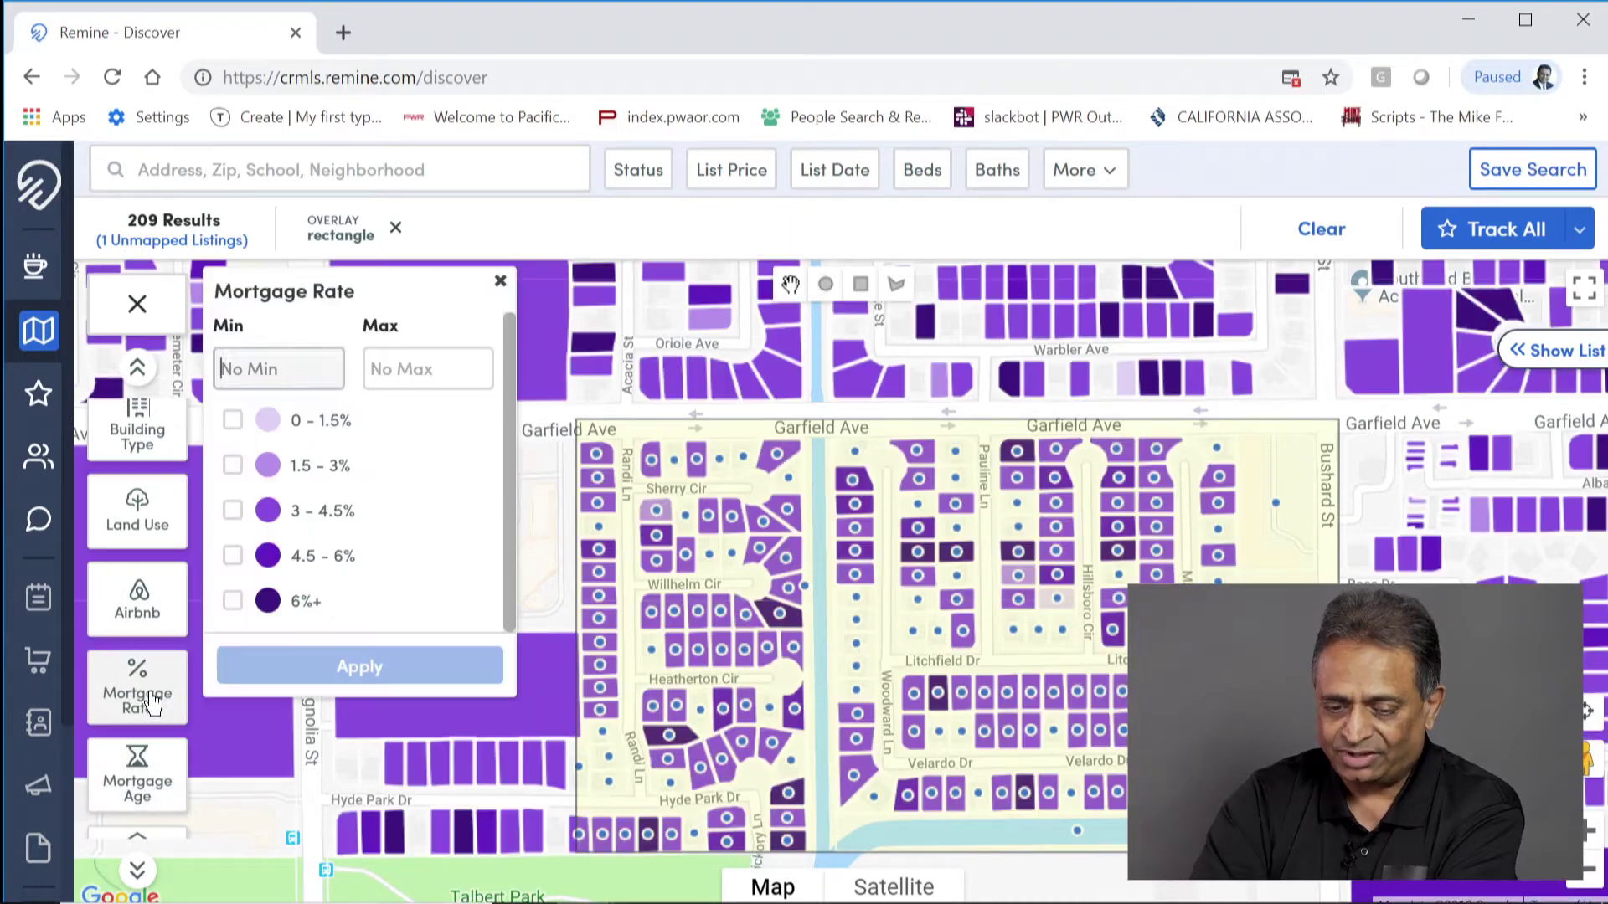
{"action": "left_click", "coordinate": [350, 604]}
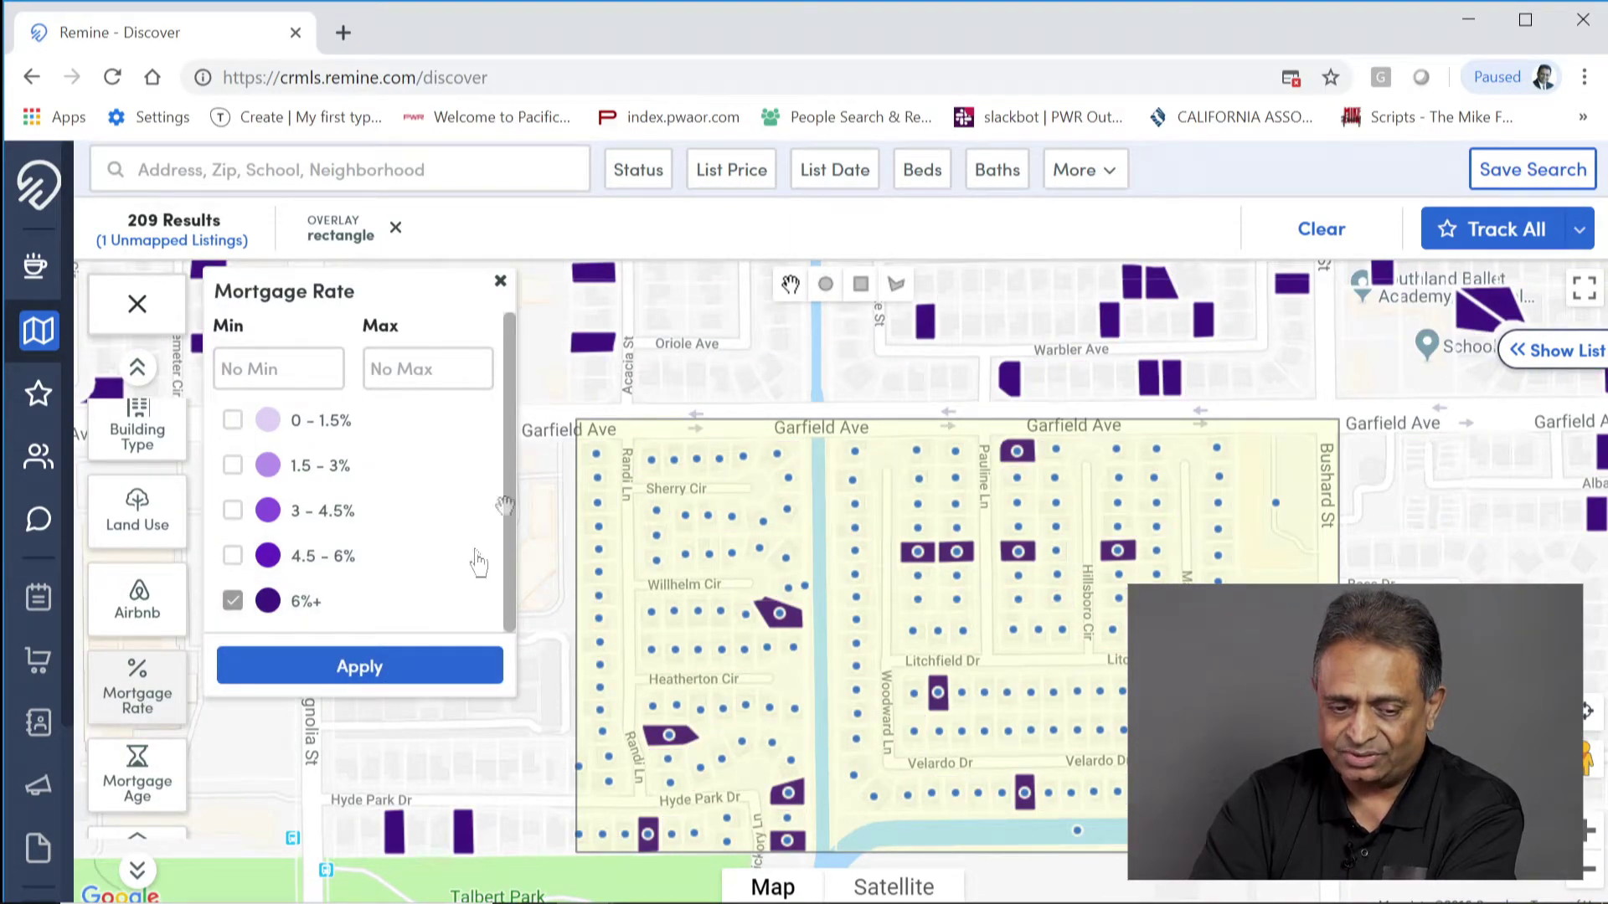
{"action": "left_click", "coordinate": [416, 665]}
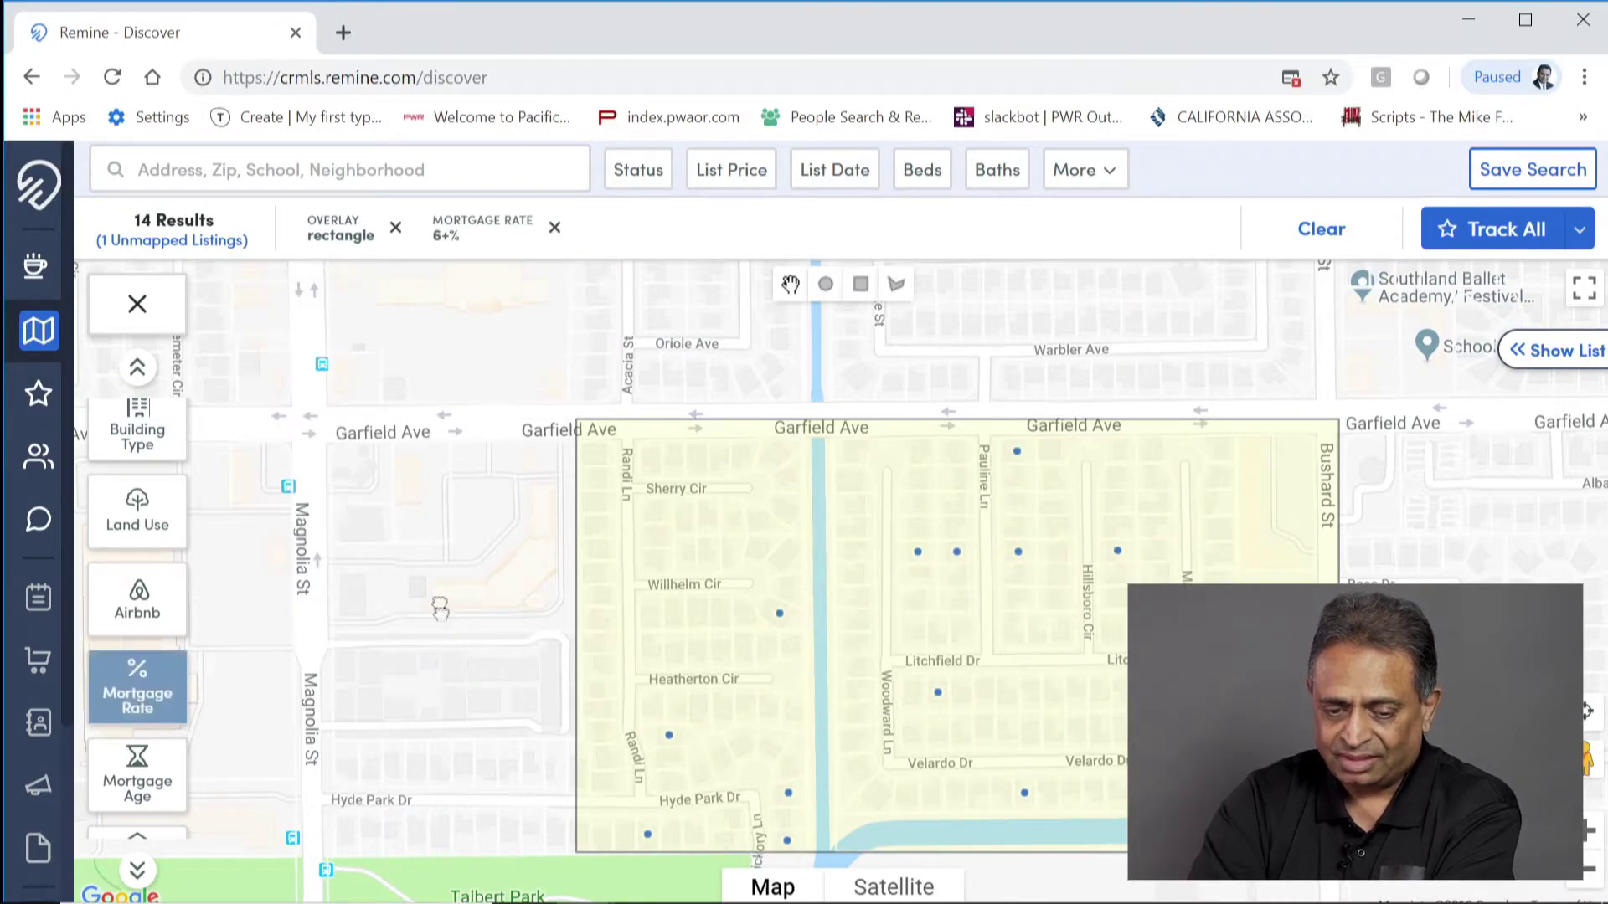
{"action": "left_click_drag", "start_coordinate": [440, 609], "coordinate": [402, 529]}
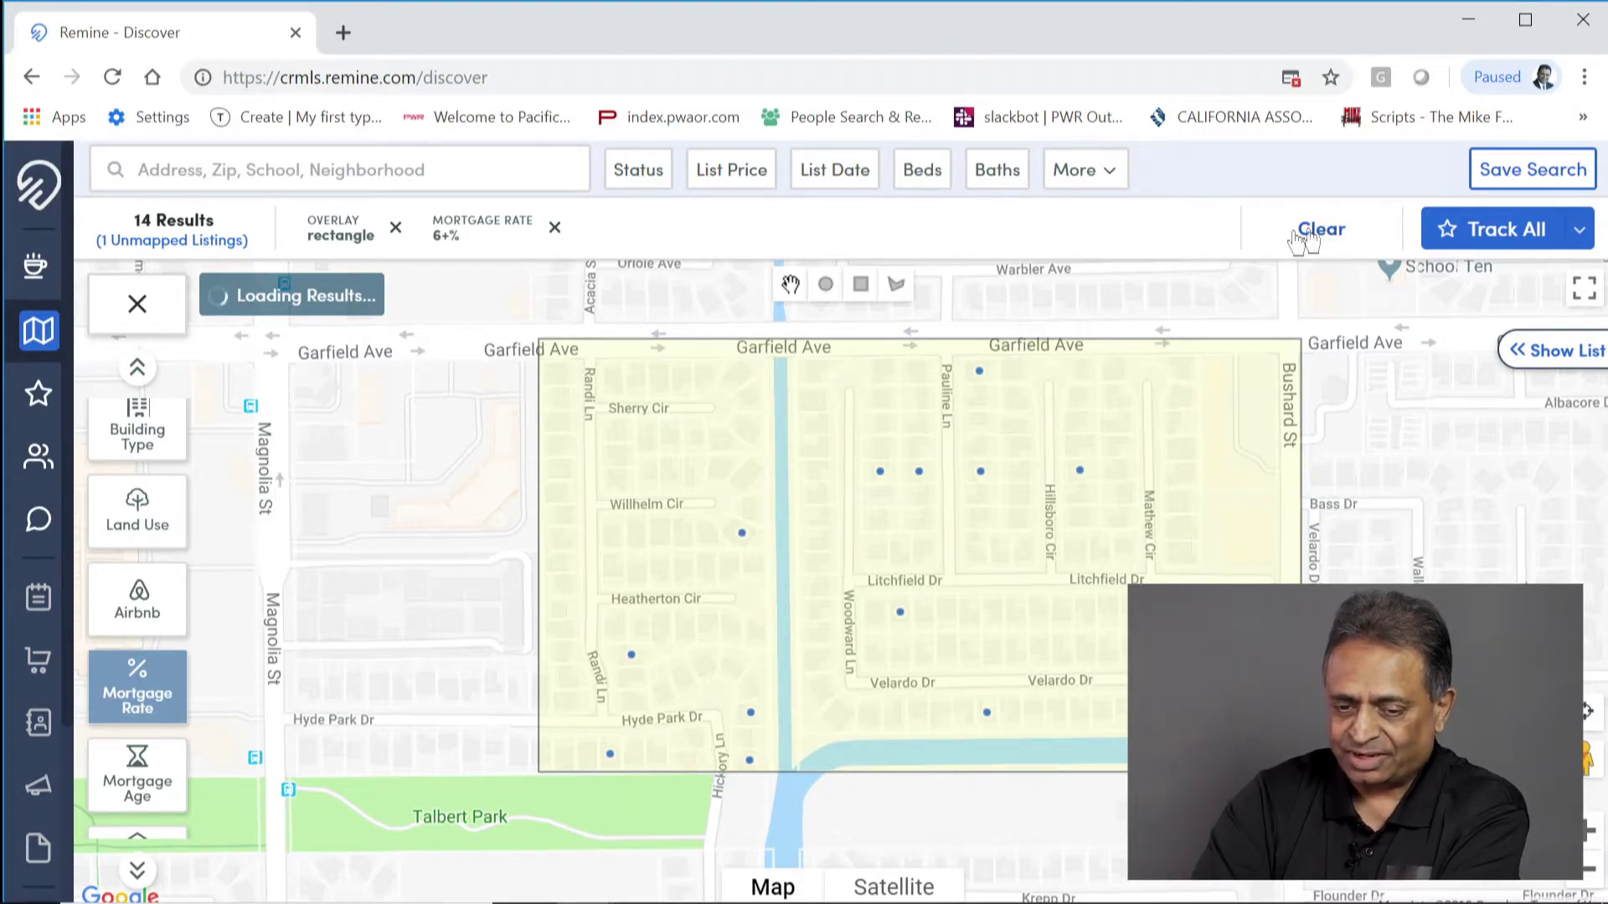
Step: Clear the rectangle and mortgage filters, then require at least 3 beds and 2 baths
{"action": "left_click", "coordinate": [1323, 231]}
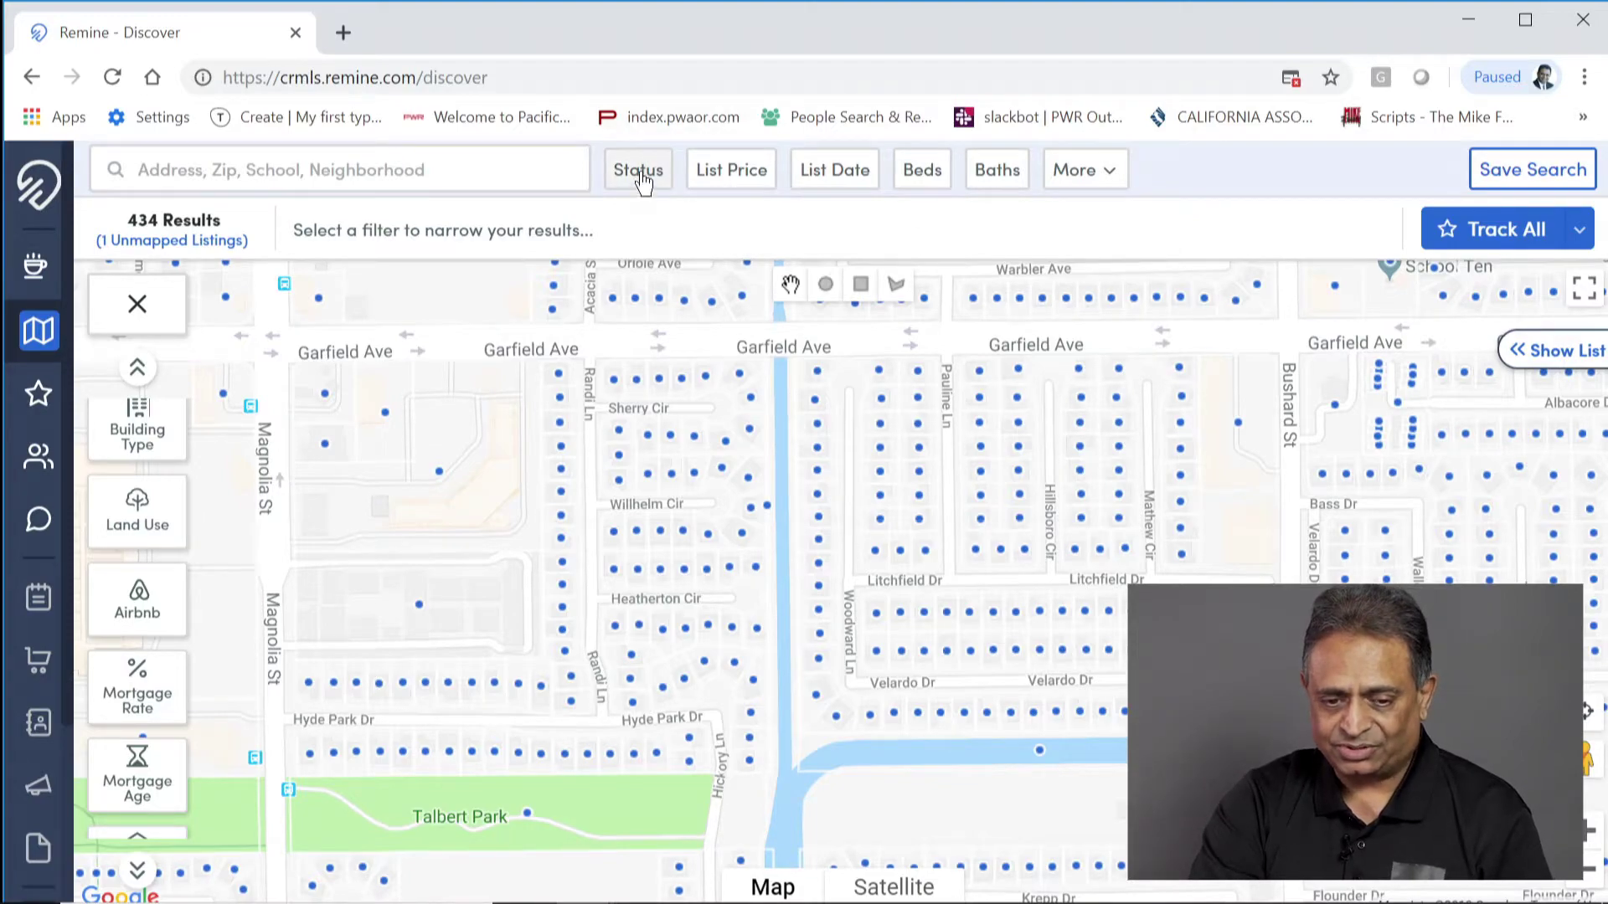
{"action": "scroll", "coordinate": [992, 578], "scroll_direction": "down", "scroll_amount": 1}
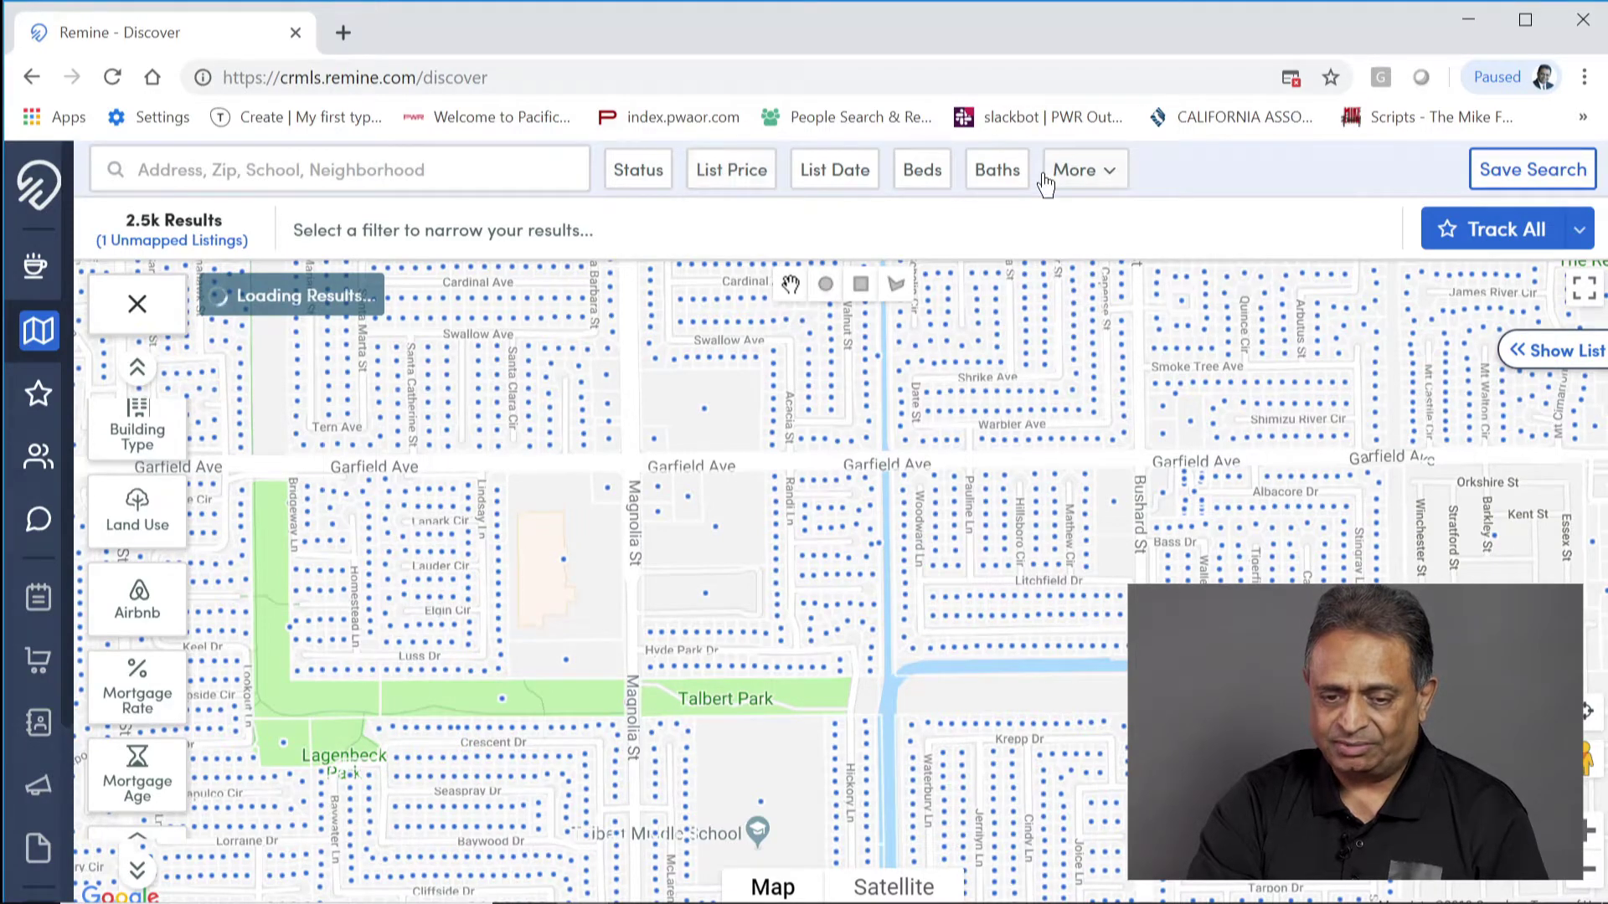
{"action": "left_click", "coordinate": [918, 178]}
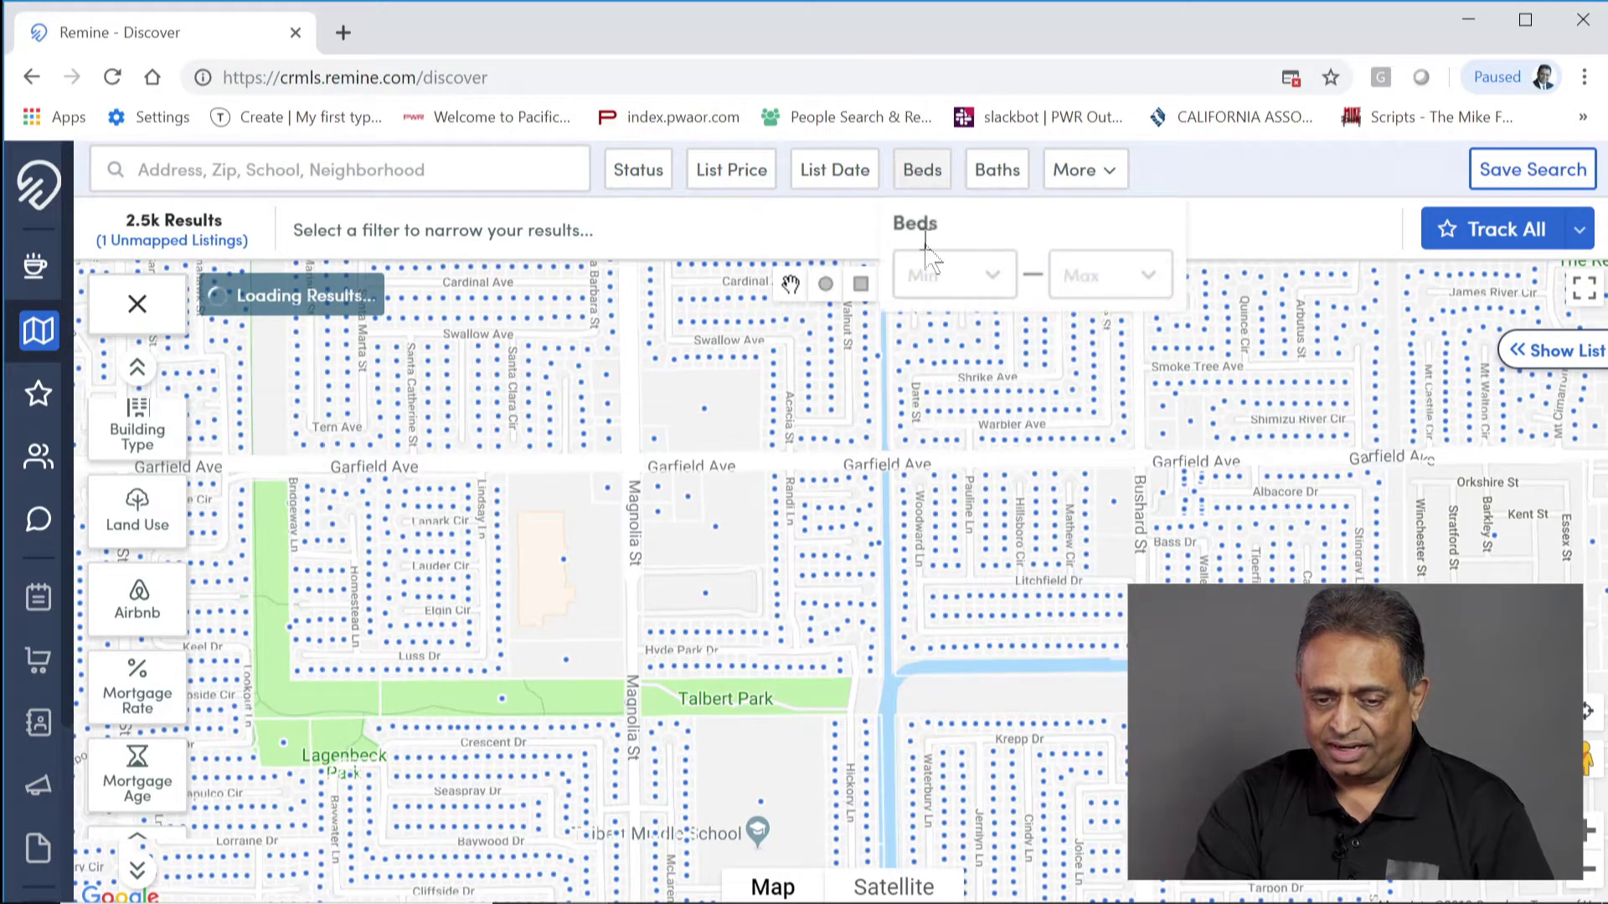
{"action": "left_click", "coordinate": [993, 283]}
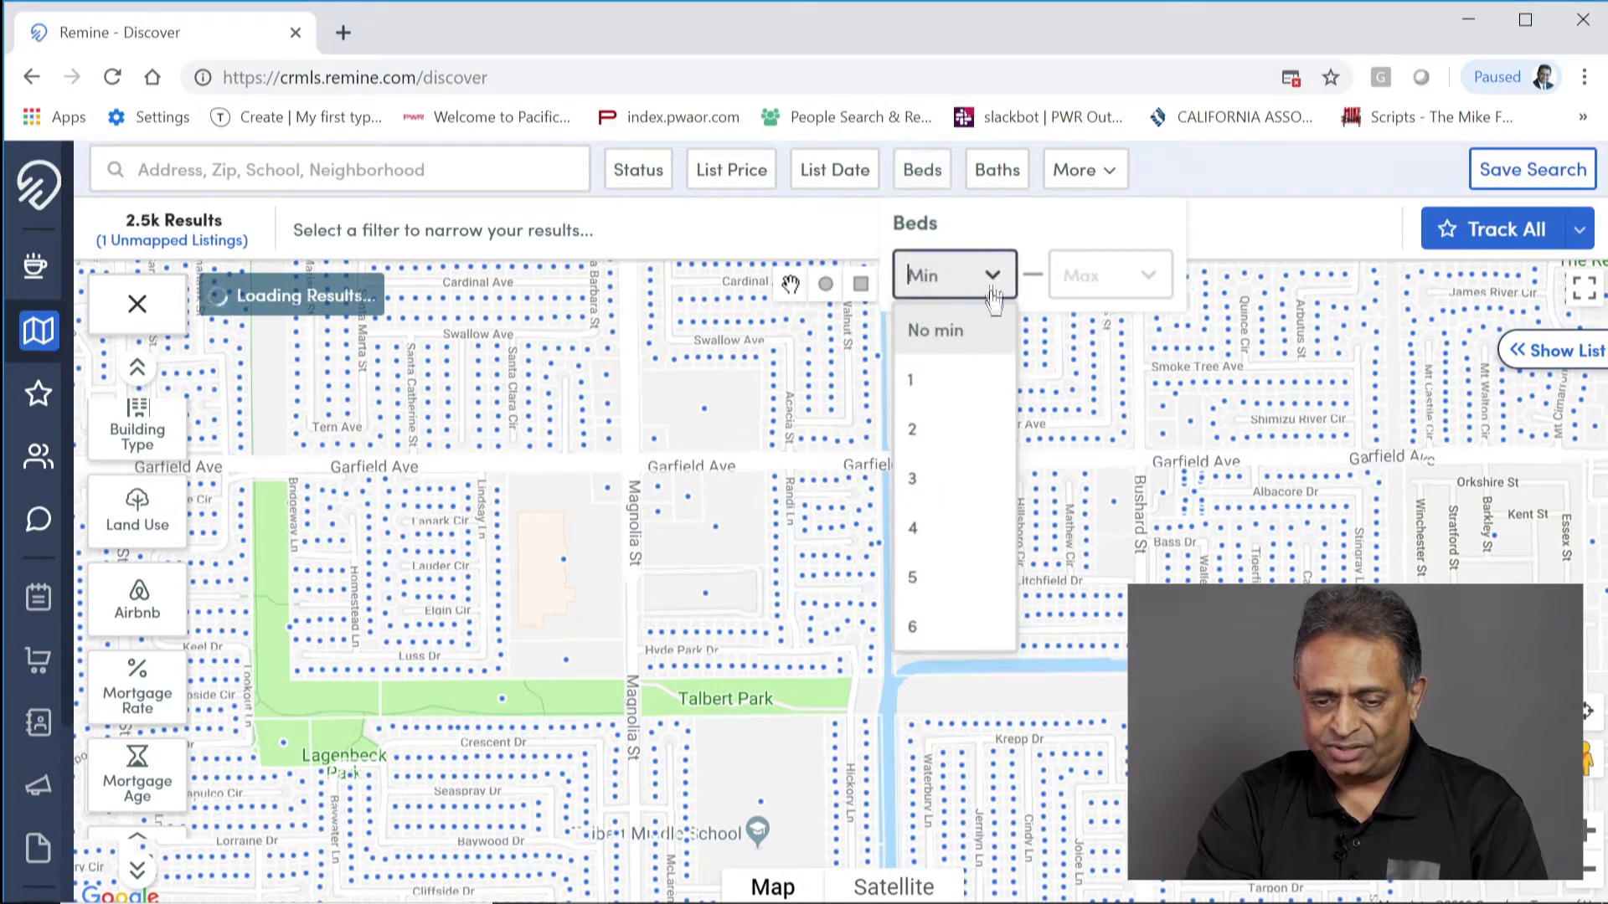
{"action": "left_click", "coordinate": [962, 481]}
{"action": "left_click", "coordinate": [1019, 170]}
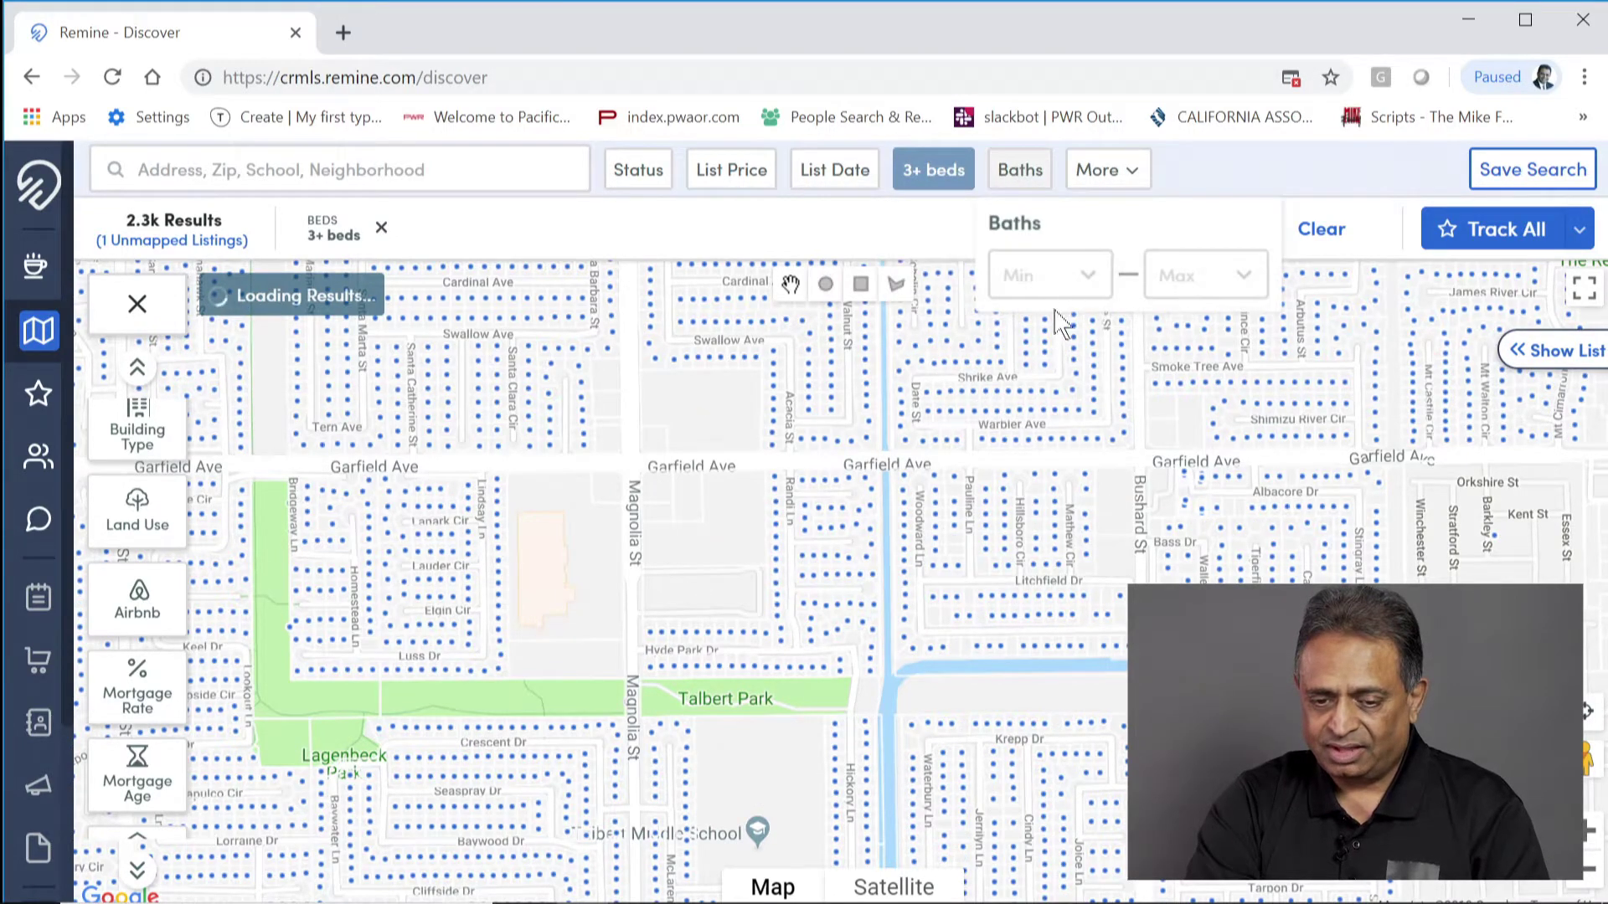
{"action": "left_click", "coordinate": [1085, 280]}
{"action": "left_click", "coordinate": [1057, 431]}
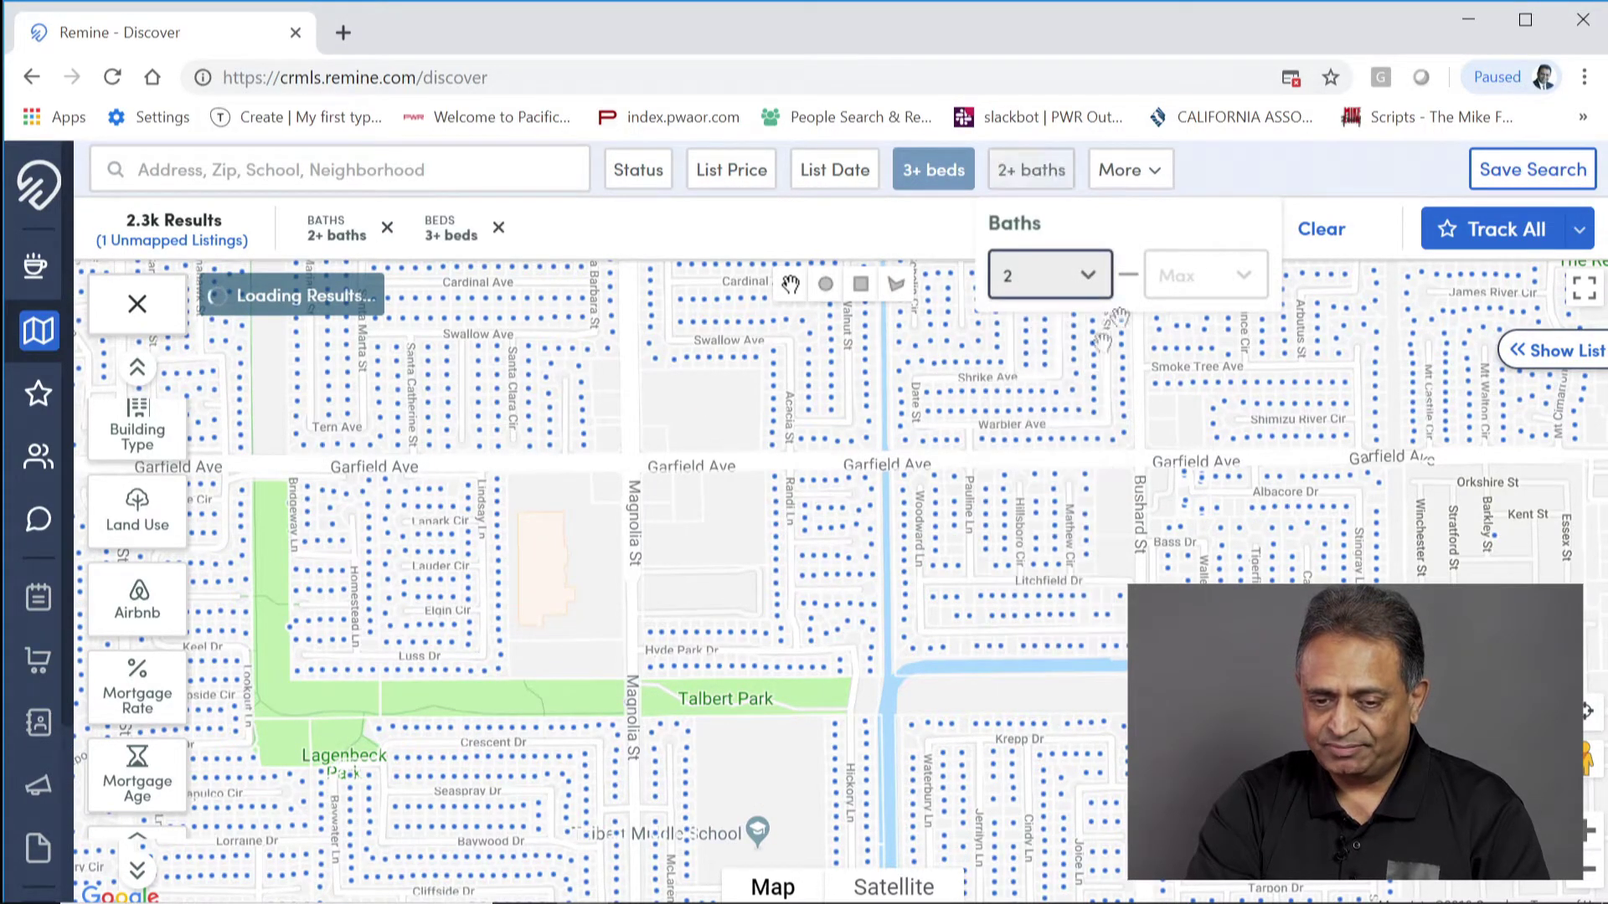
Step: Set minimum floors to 2 and pan the map toward Lagenbeck Park and Magnolia St
{"action": "left_click", "coordinate": [1158, 172]}
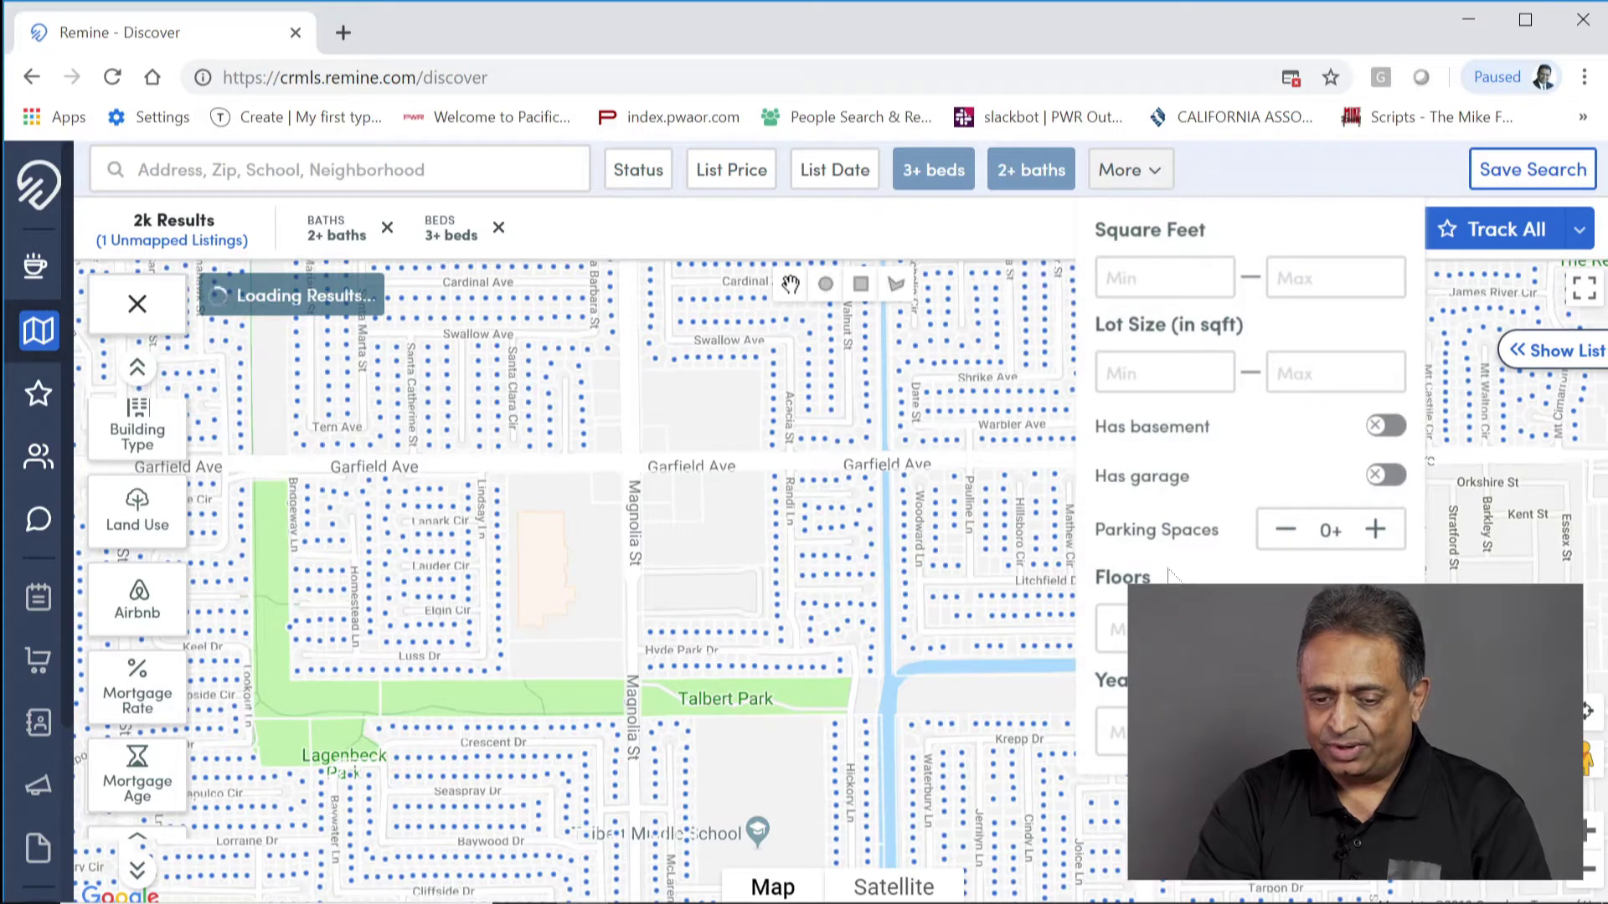
{"action": "left_click", "coordinate": [1165, 628]}
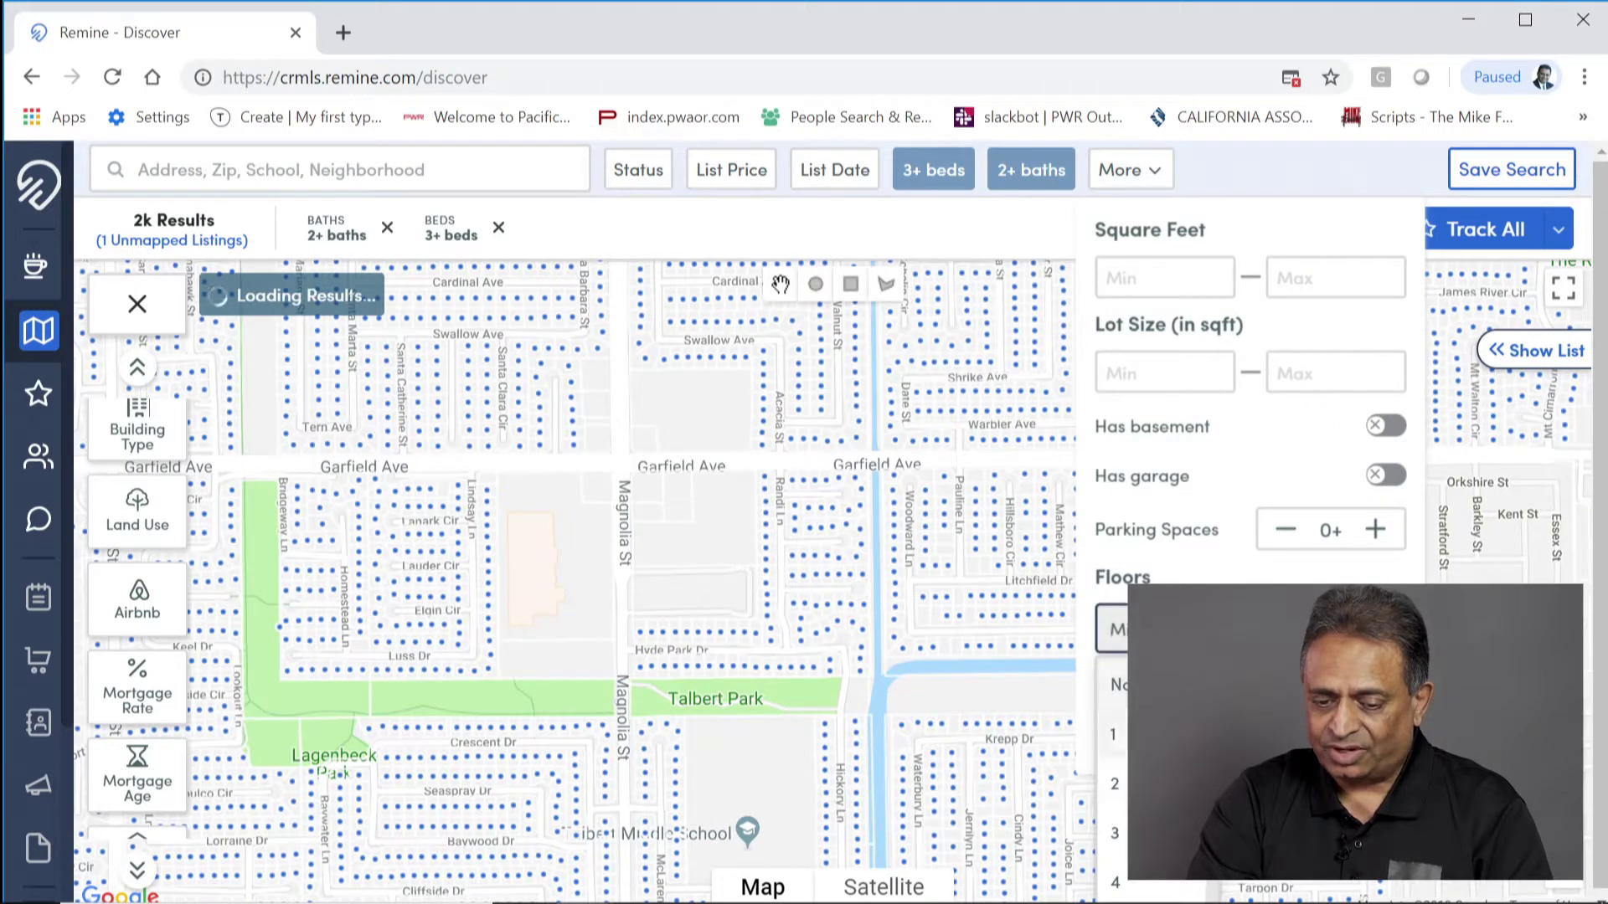
{"action": "left_click", "coordinate": [1165, 782]}
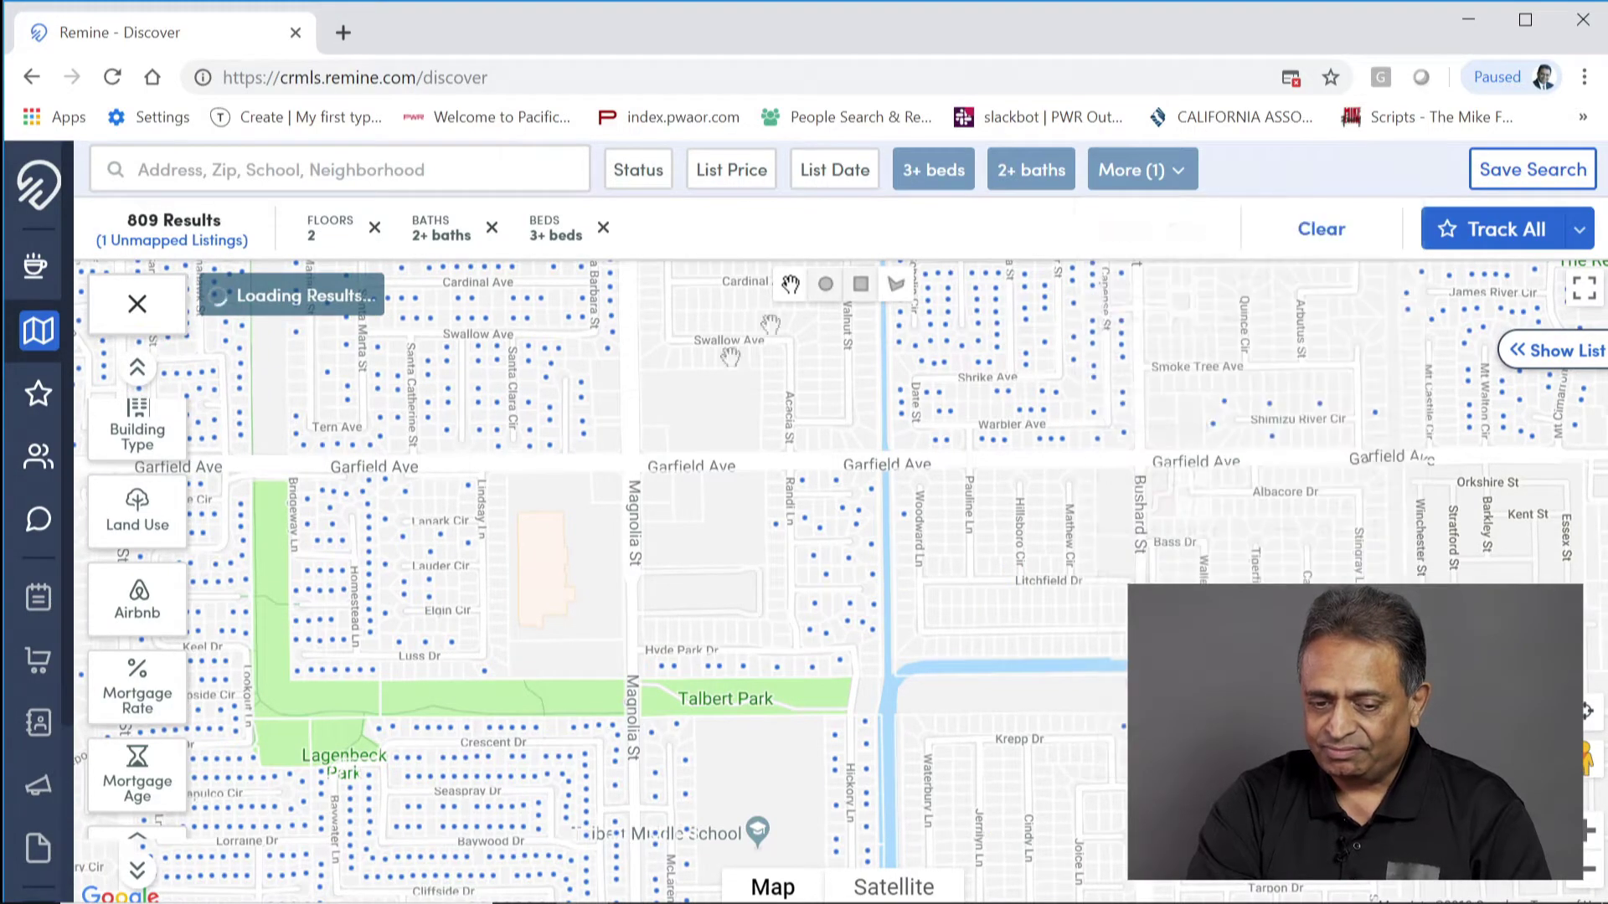
{"action": "left_click_drag", "start_coordinate": [446, 549], "coordinate": [891, 370]}
{"action": "scroll", "coordinate": [876, 706], "scroll_direction": "up", "scroll_amount": 1}
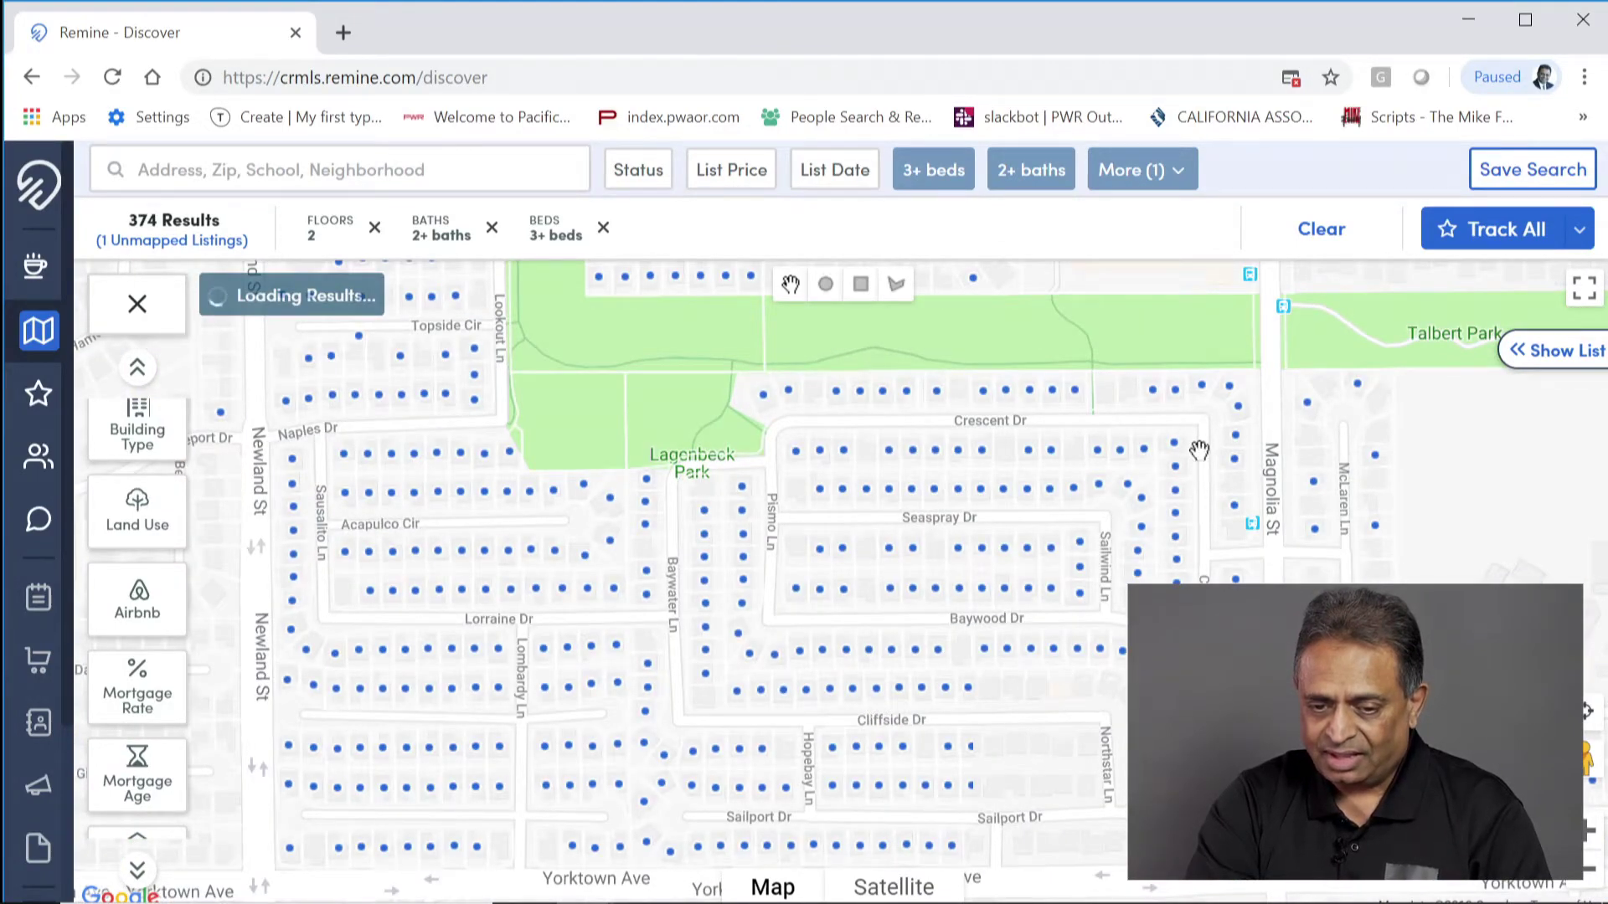
{"action": "left_click_drag", "start_coordinate": [1104, 509], "coordinate": [935, 494]}
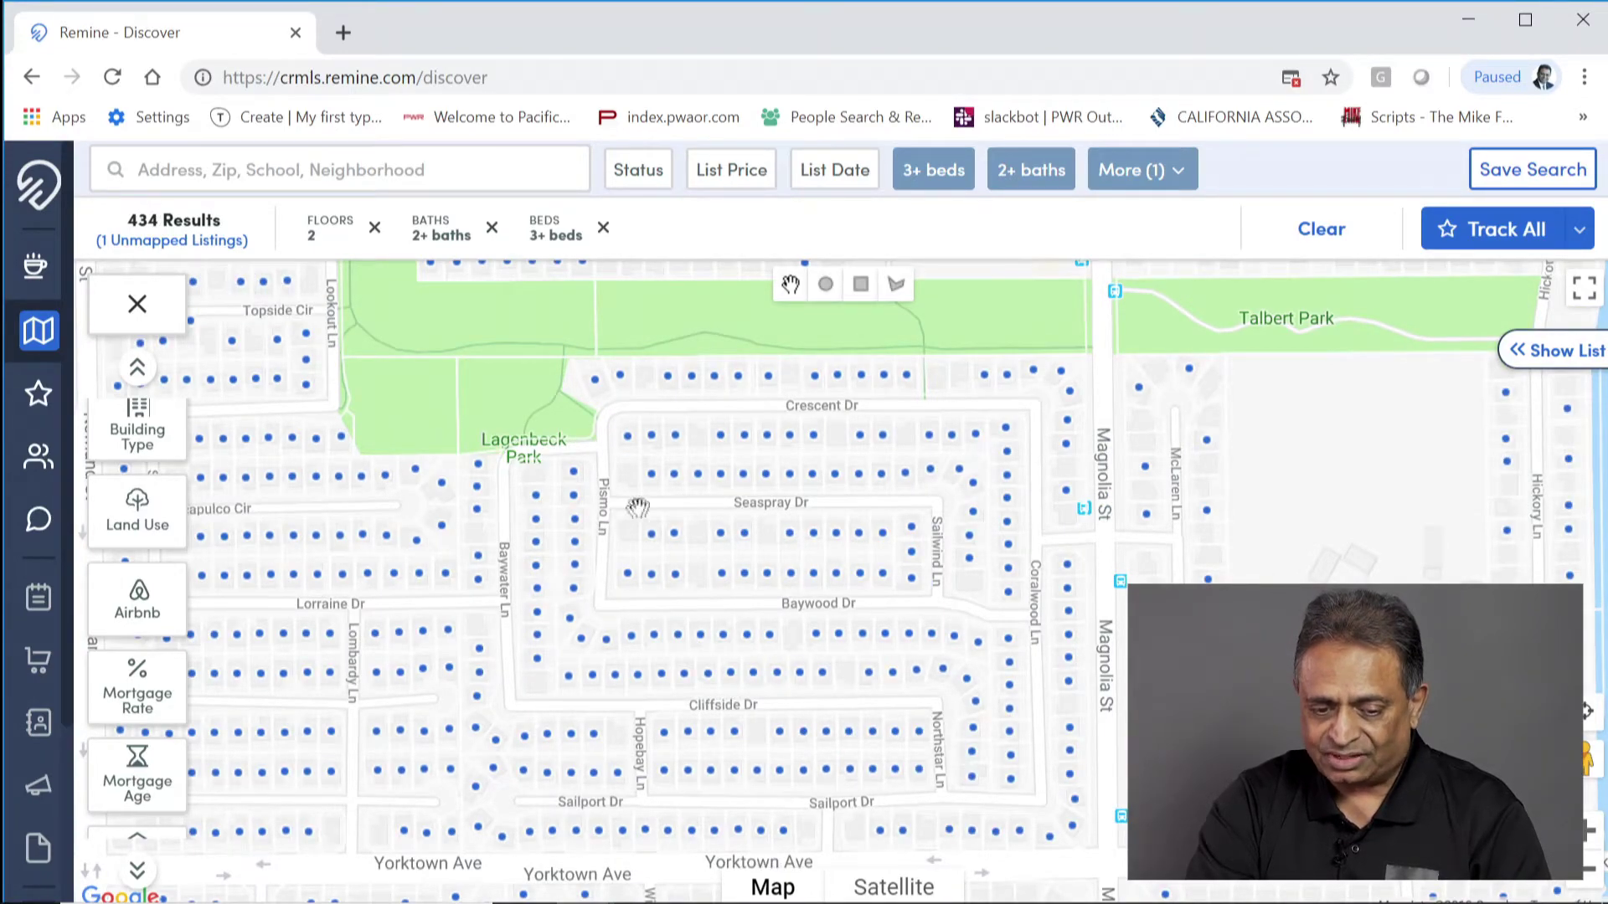
{"action": "scroll", "coordinate": [784, 675], "scroll_direction": "up", "scroll_amount": 2}
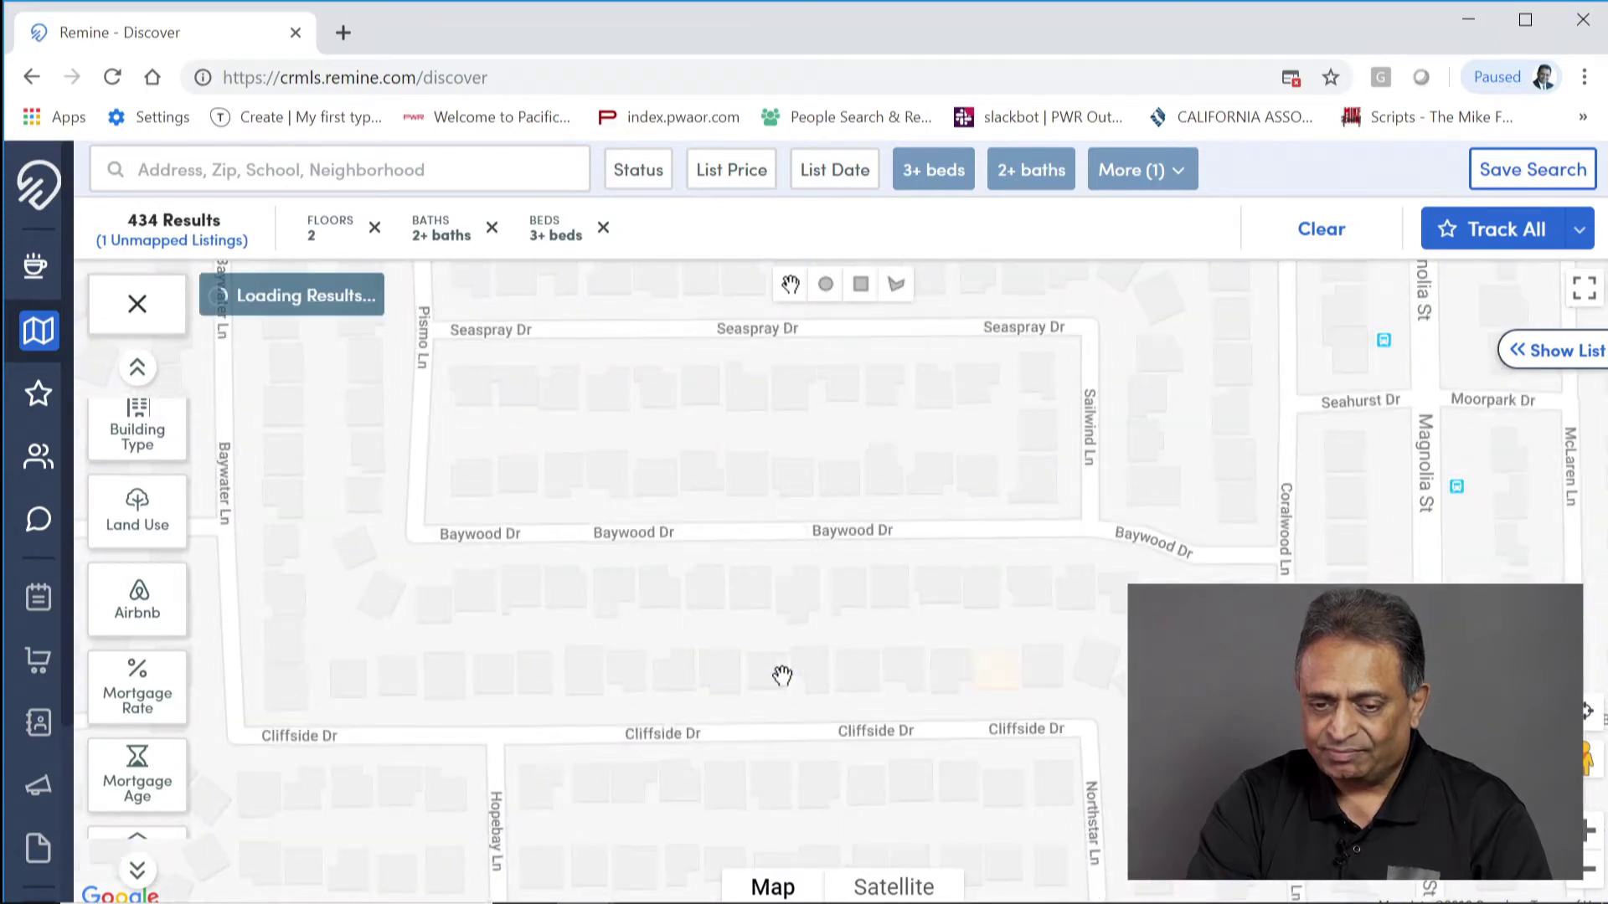
Step: Change Floors to 1–1 for single-story homes and pan toward Talbert Middle School
{"action": "left_click", "coordinate": [1181, 178]}
{"action": "left_click", "coordinate": [1166, 629]}
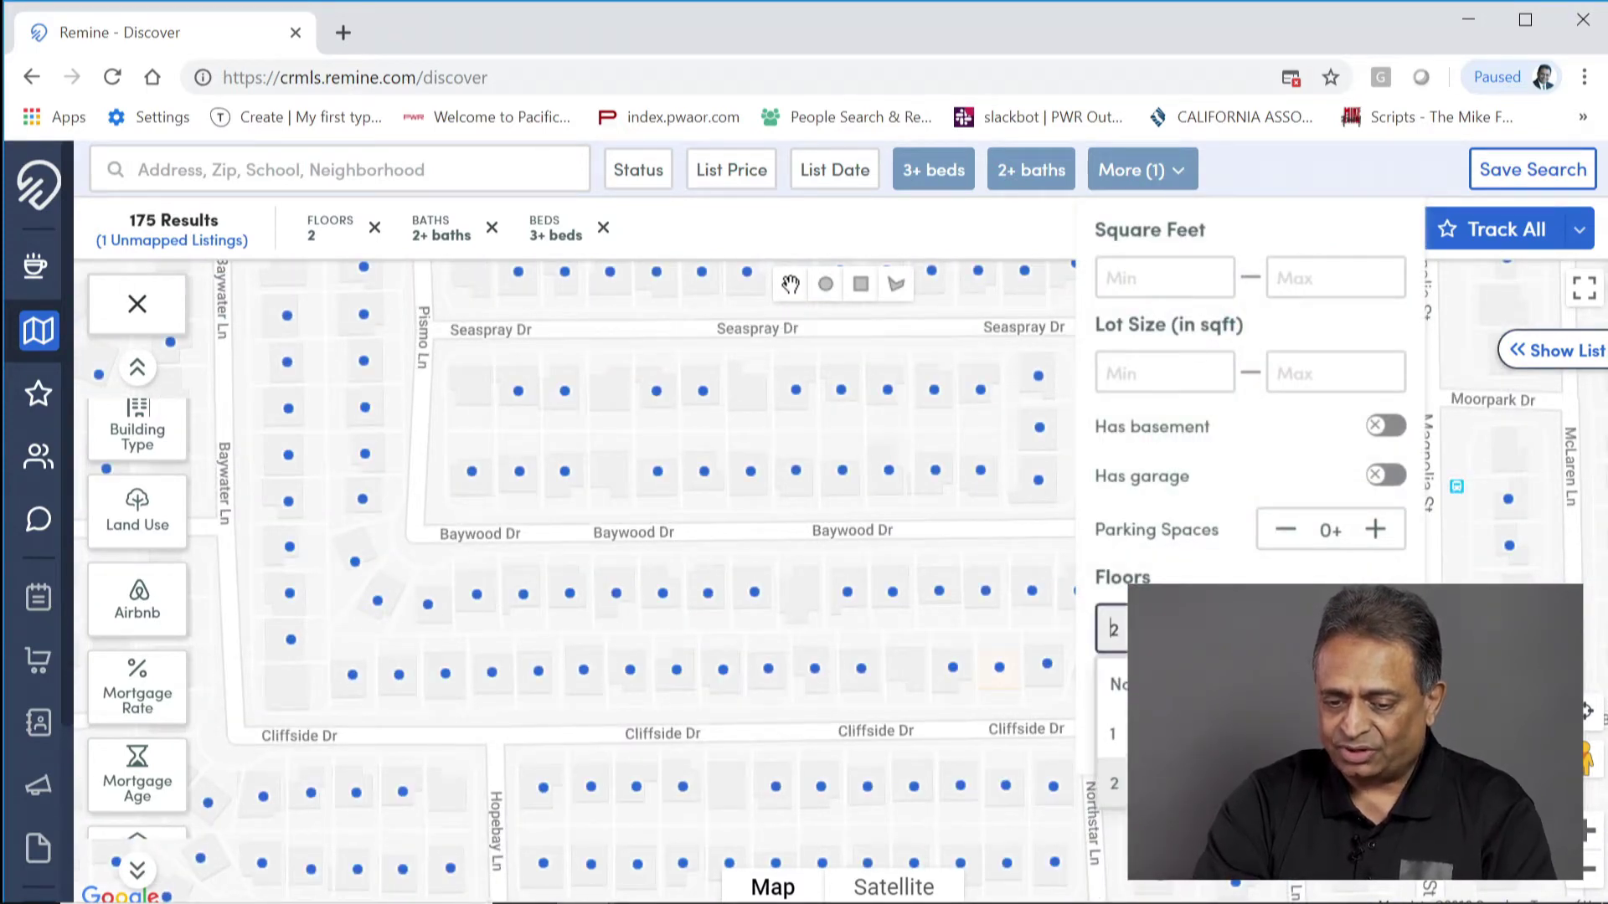
{"action": "left_click", "coordinate": [1166, 733]}
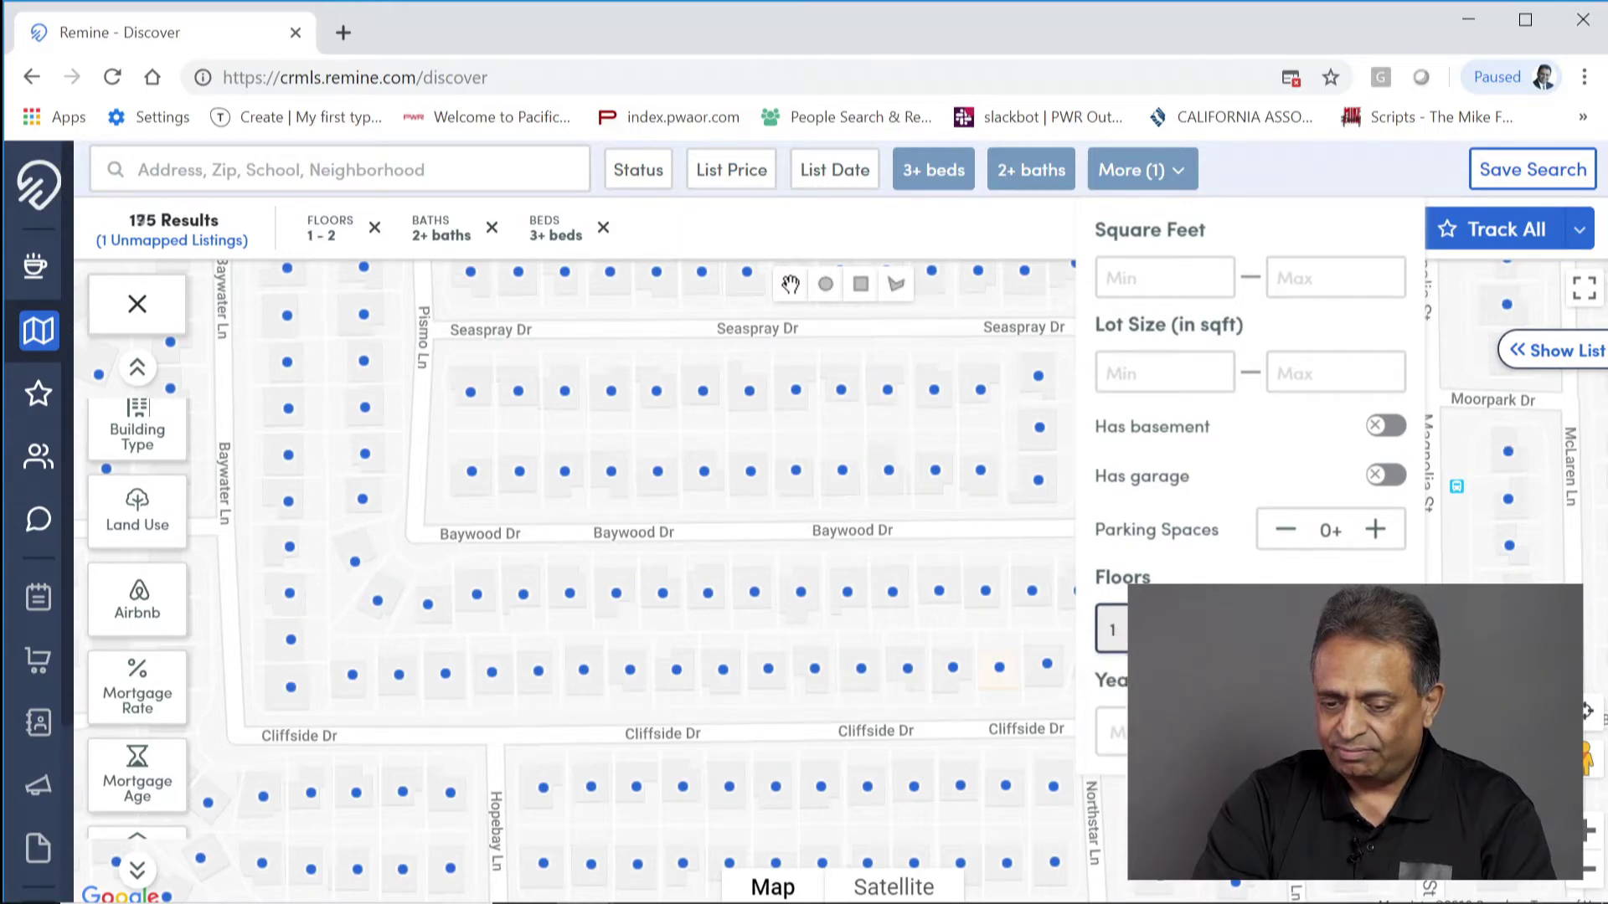
{"action": "left_click", "coordinate": [1302, 733]}
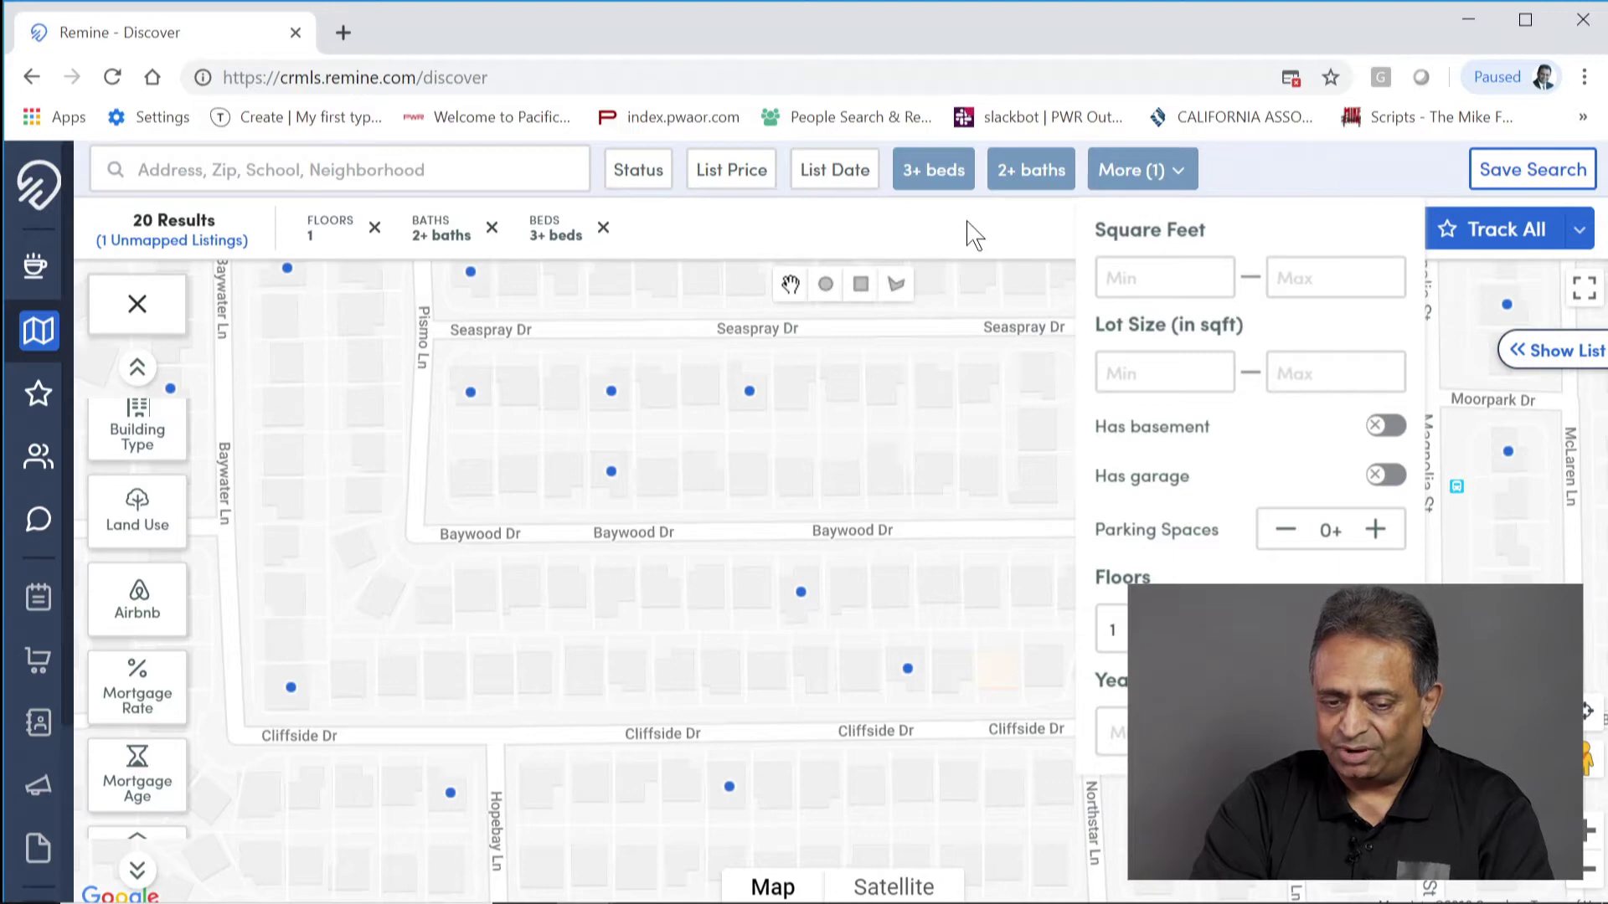
{"action": "left_click", "coordinate": [946, 253]}
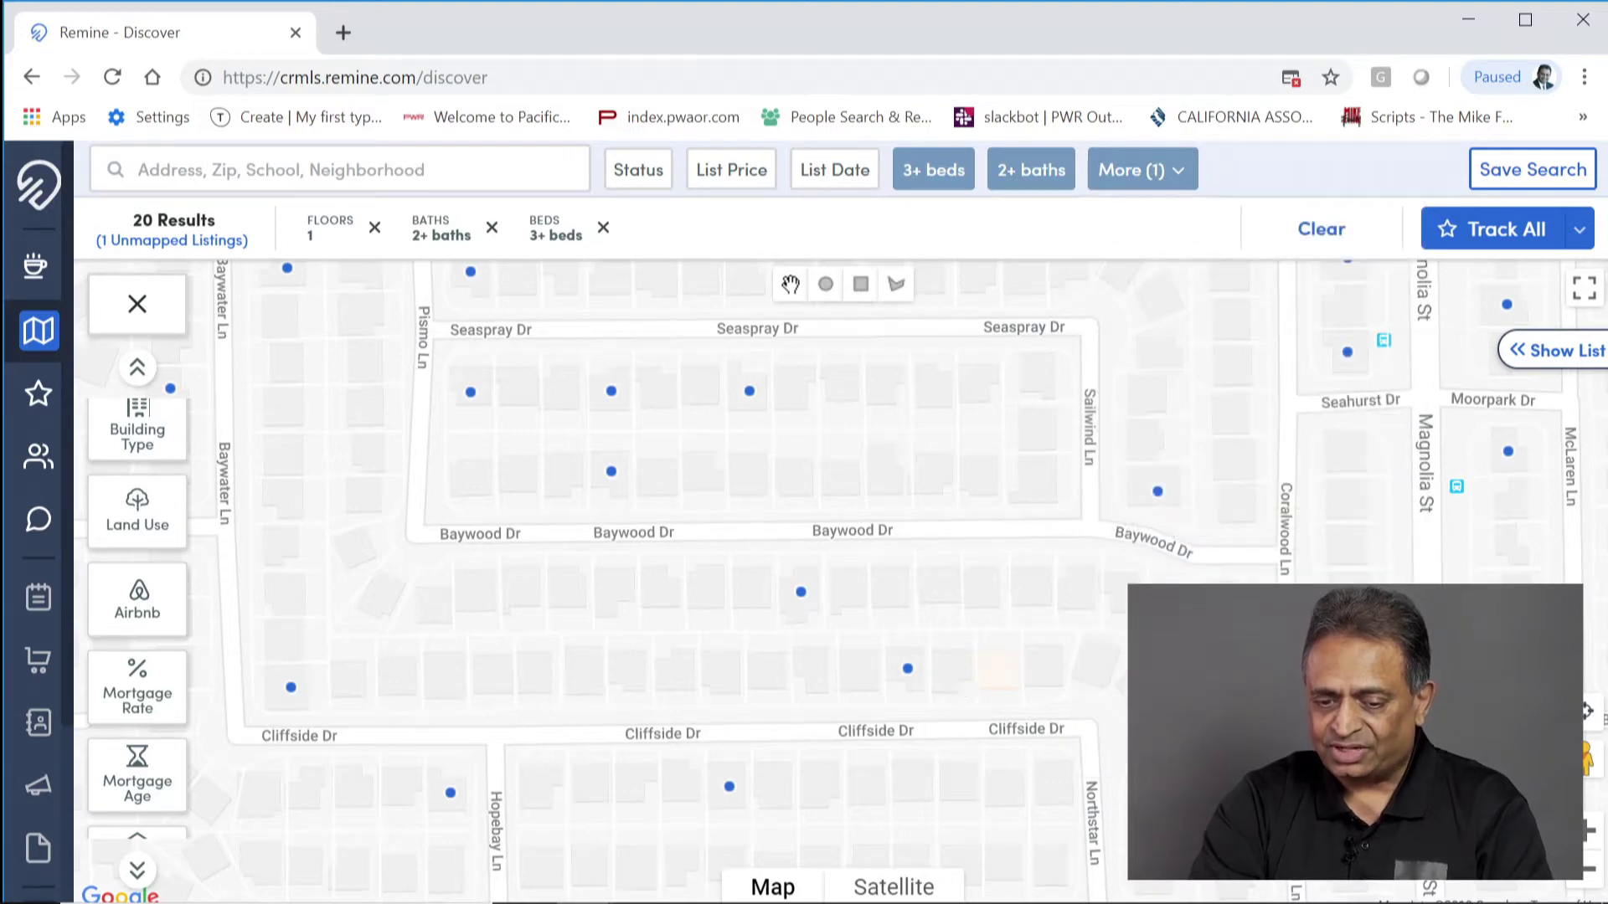
{"action": "left_click_drag", "start_coordinate": [1154, 641], "coordinate": [843, 639]}
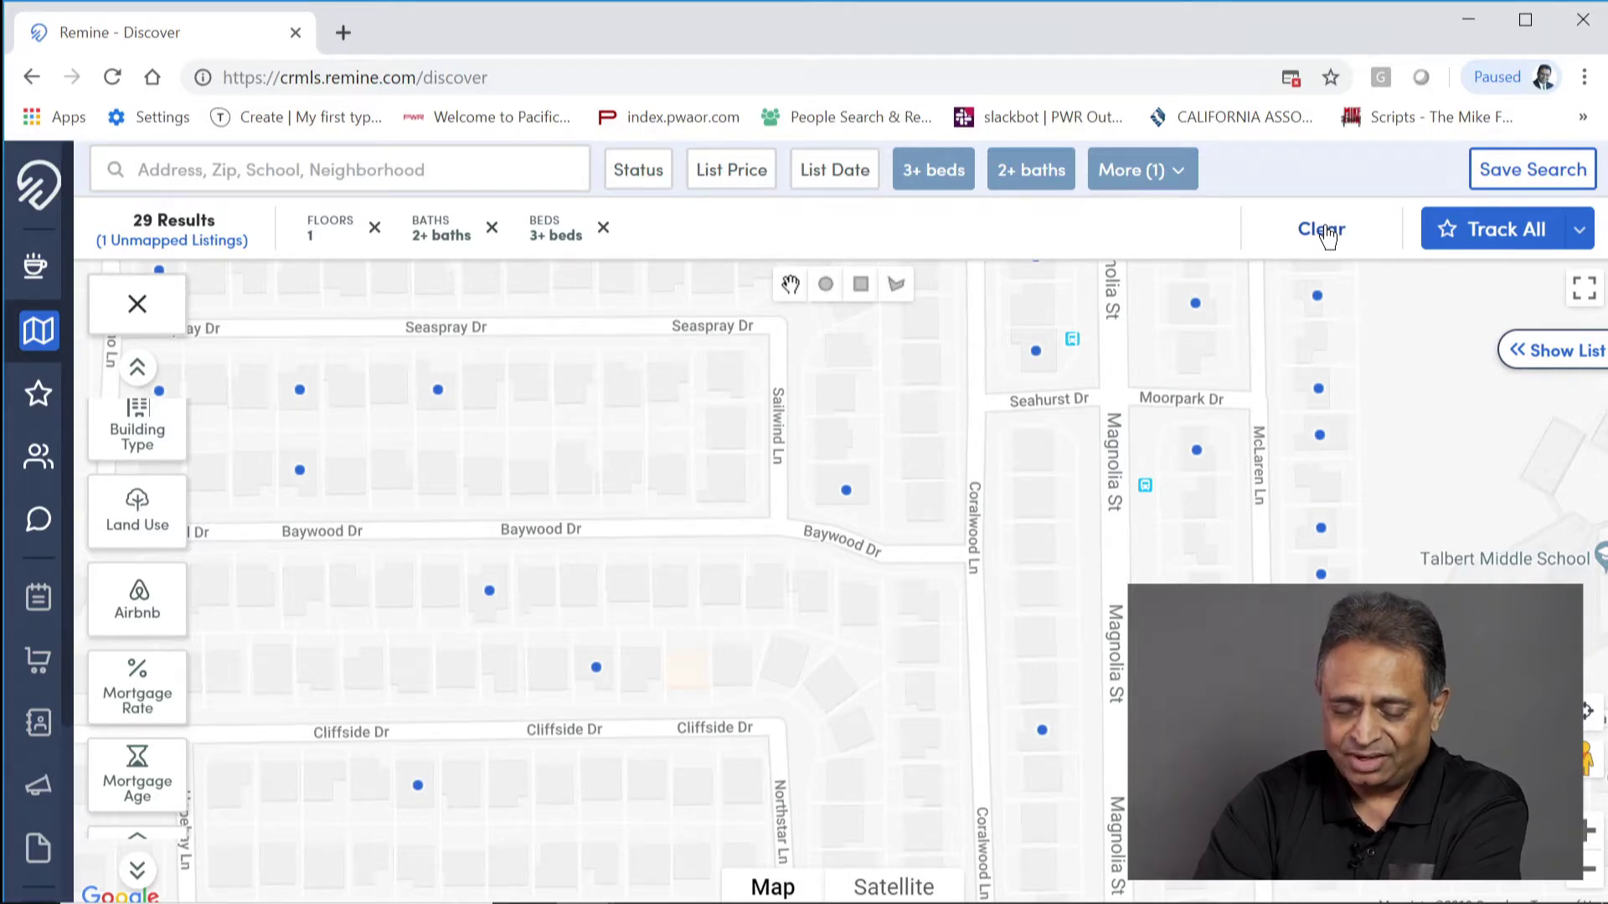
Step: Clear the beds, baths and floors filters, pan toward Baywater Ln, and launch Support Center
{"action": "left_click", "coordinate": [1323, 231]}
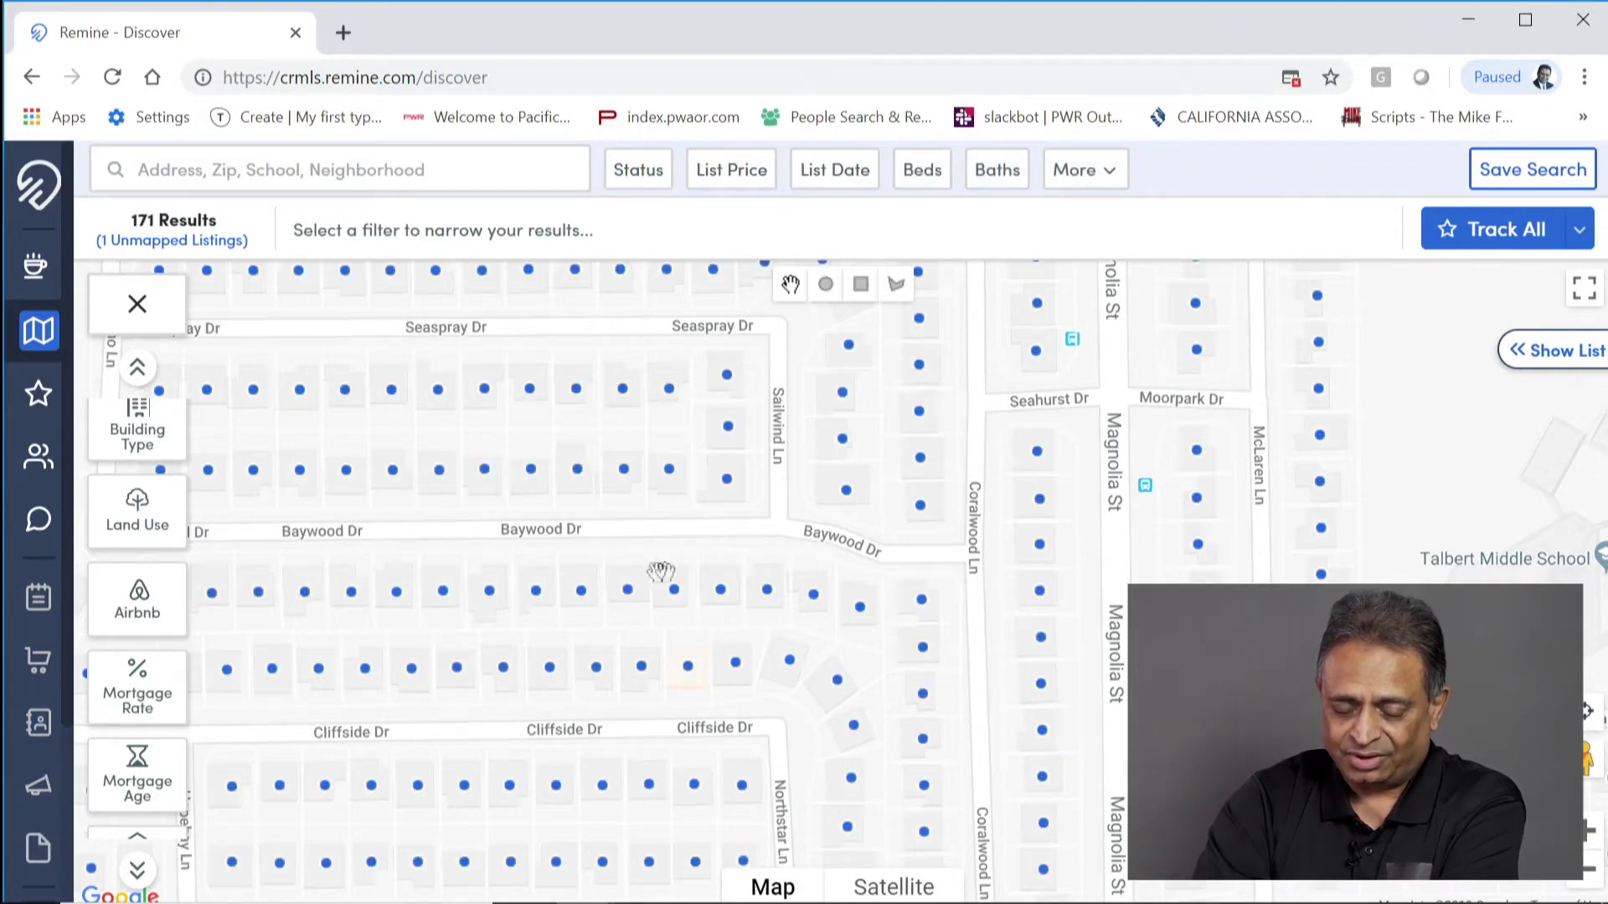
{"action": "left_click_drag", "start_coordinate": [661, 572], "coordinate": [1022, 578]}
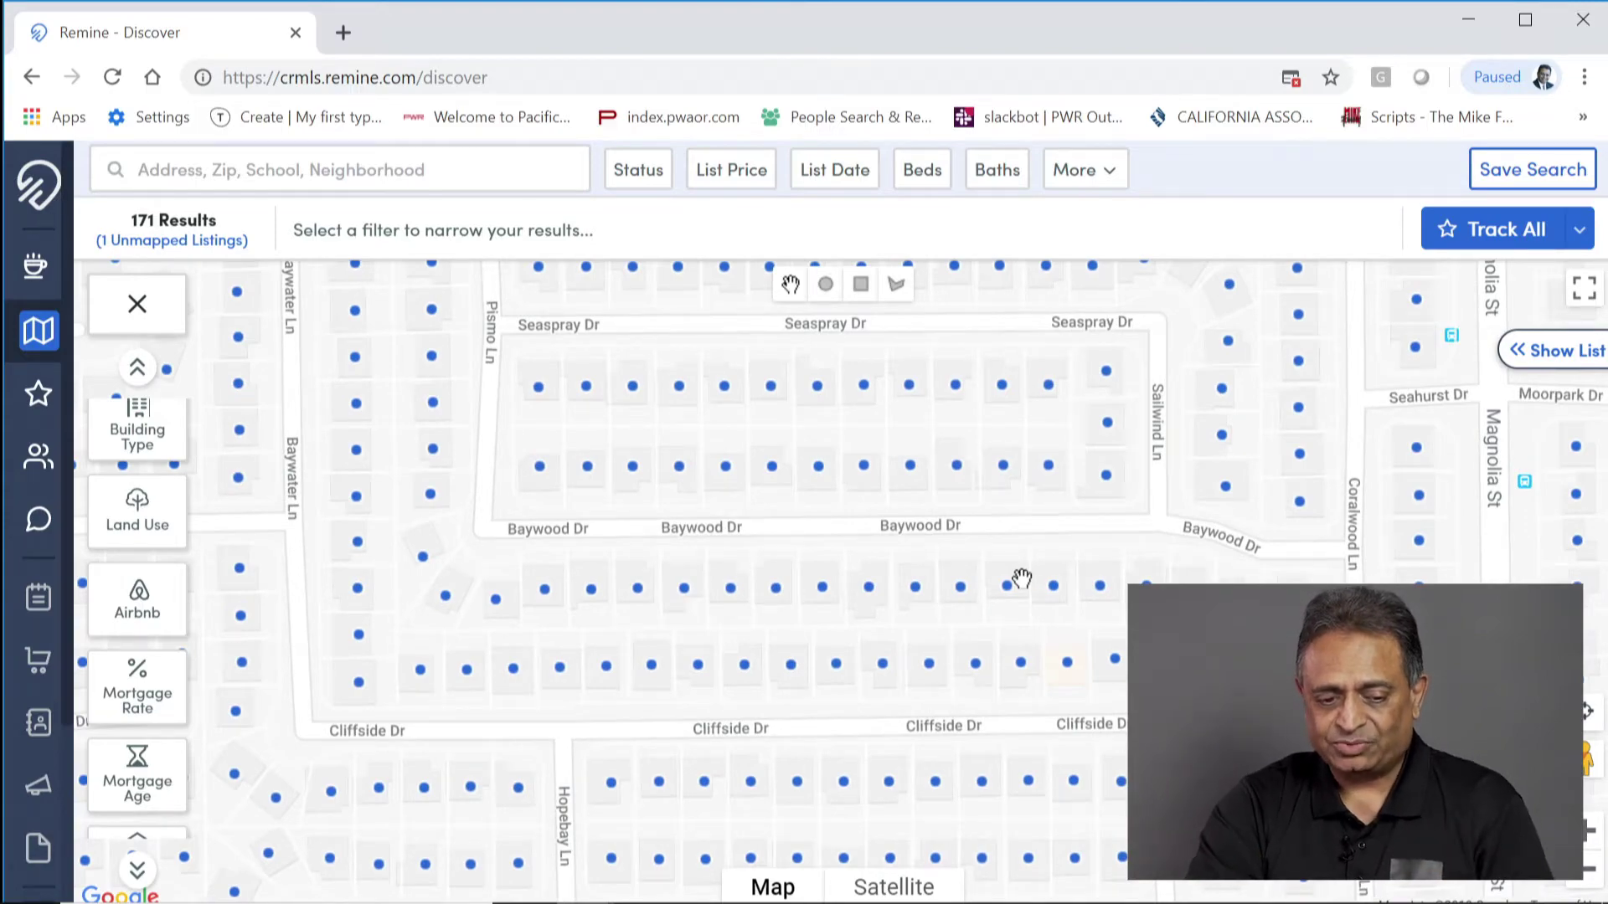
{"action": "scroll", "coordinate": [790, 635], "scroll_direction": "down", "scroll_amount": 1}
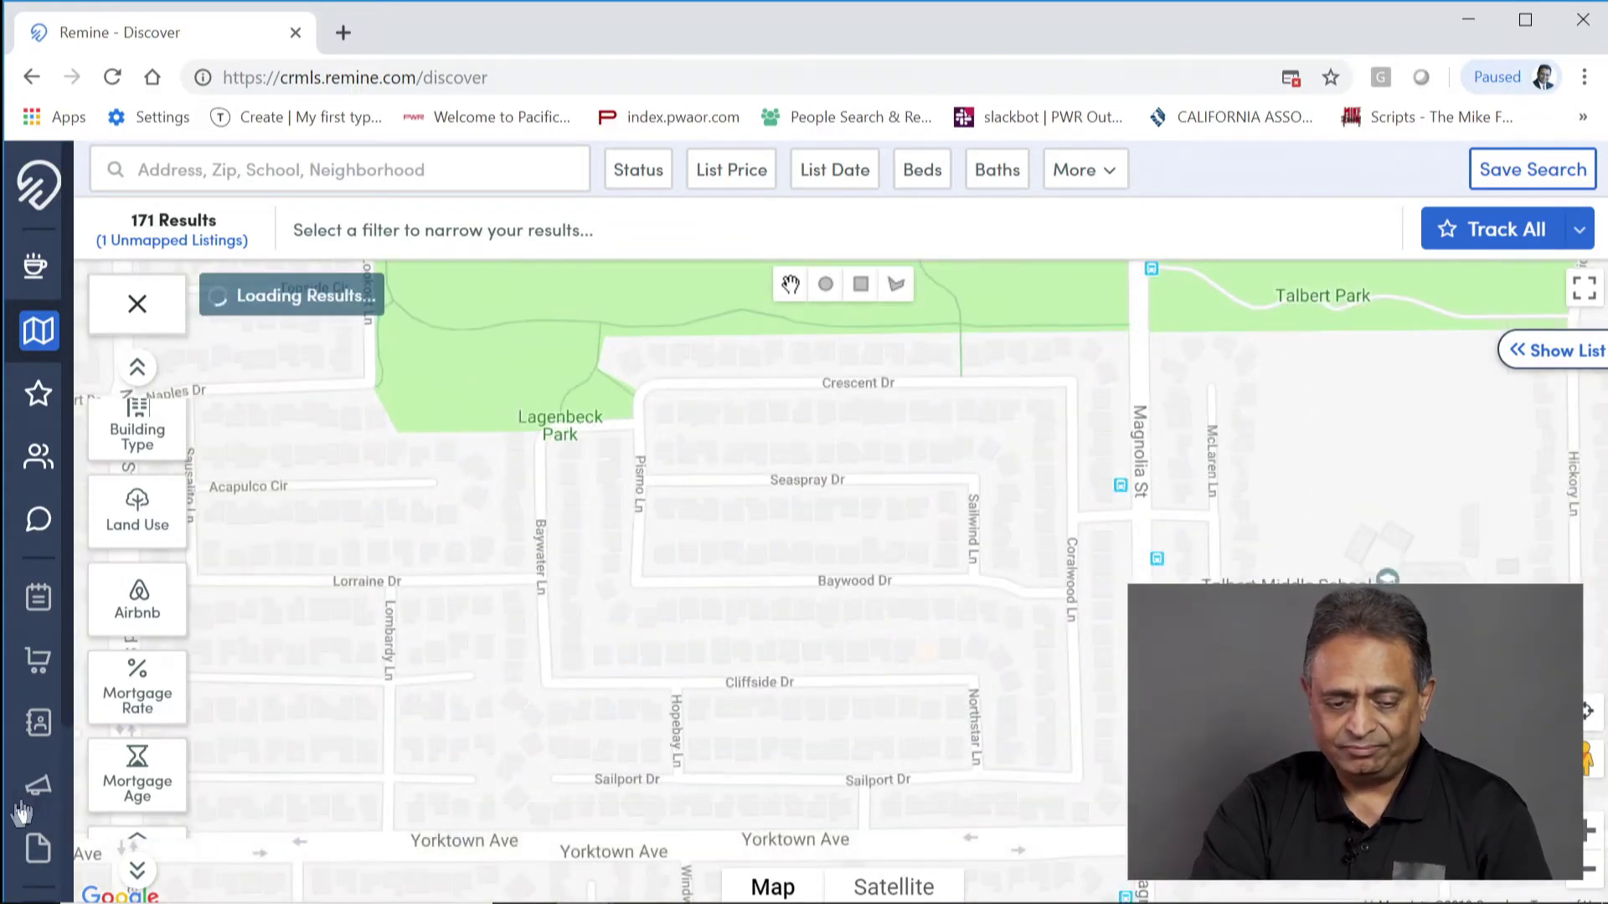
{"action": "scroll", "coordinate": [34, 652], "scroll_direction": "down", "scroll_amount": 3}
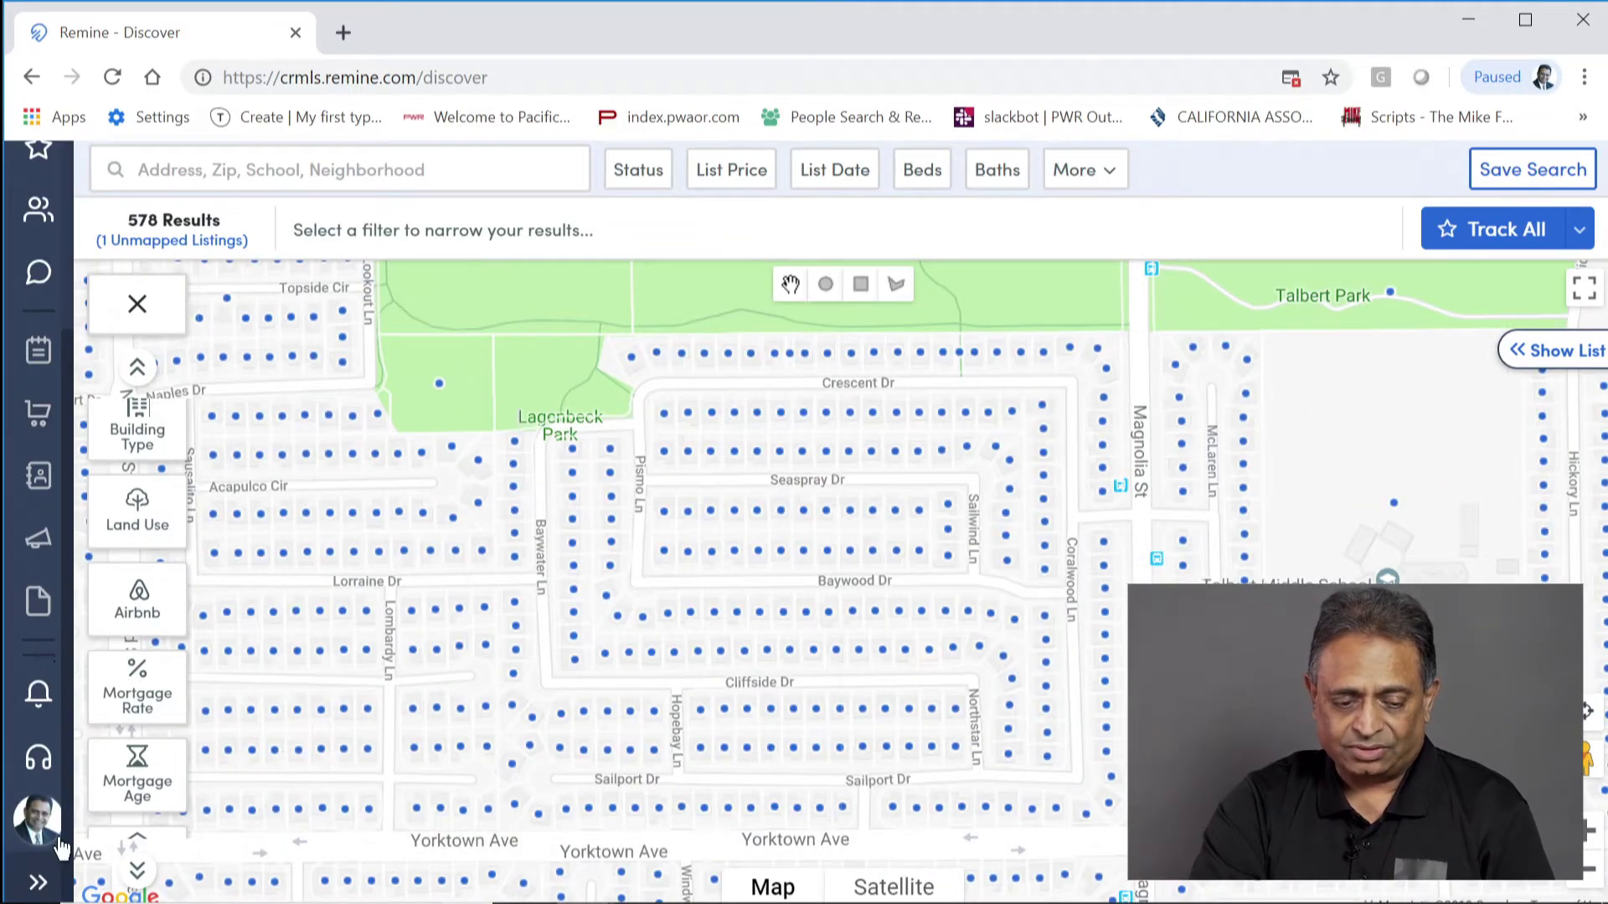
{"action": "left_click", "coordinate": [45, 766]}
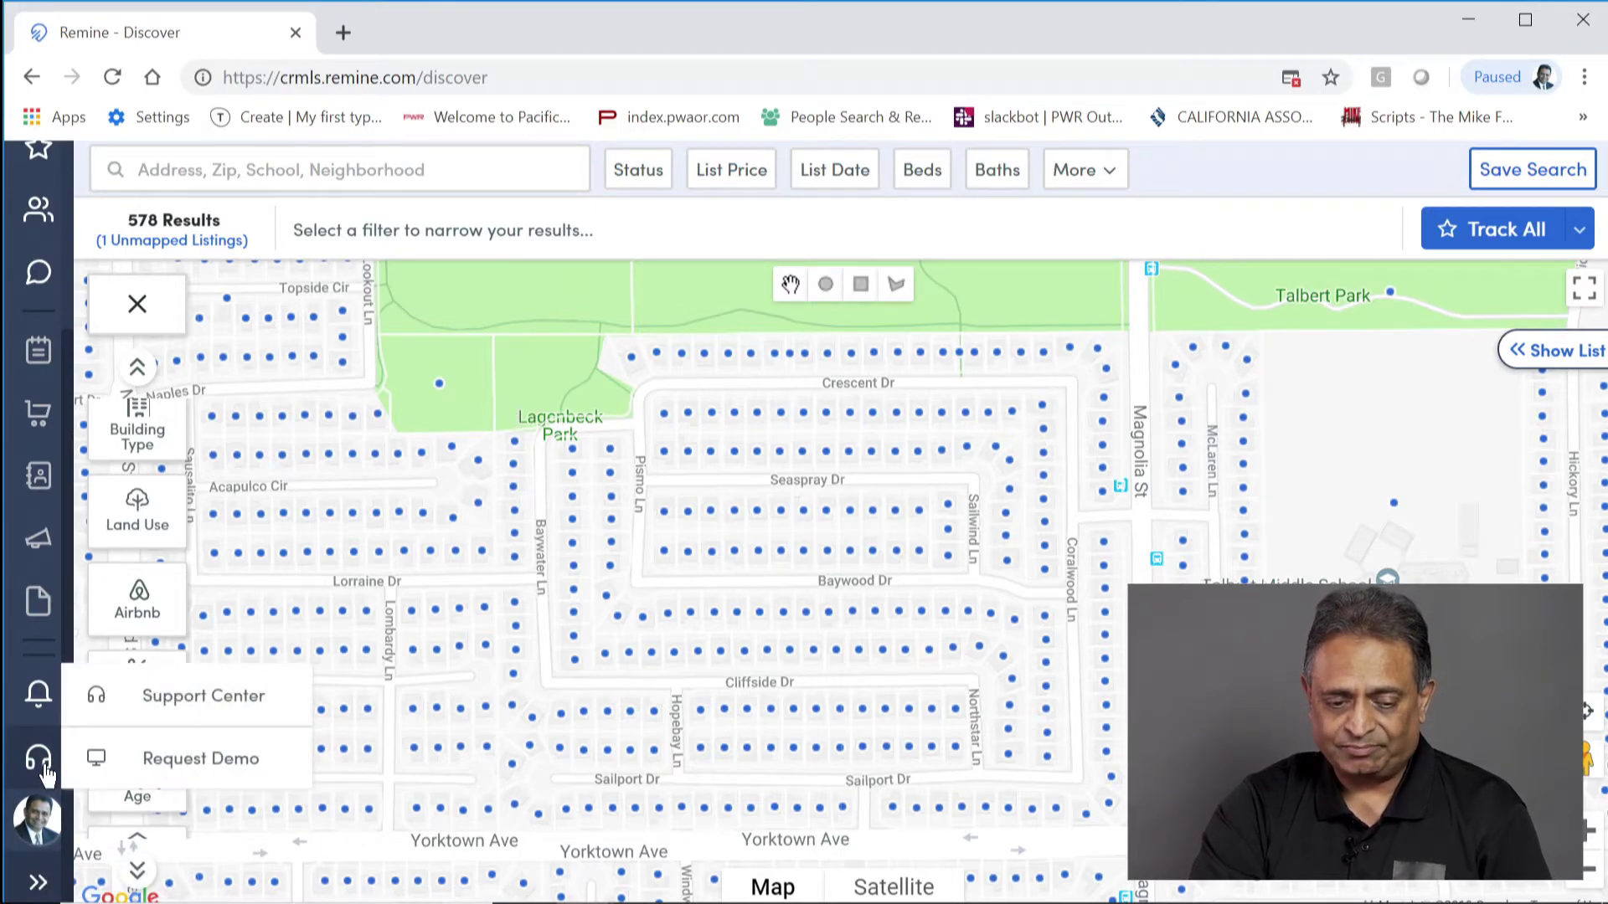
{"action": "left_click", "coordinate": [204, 697]}
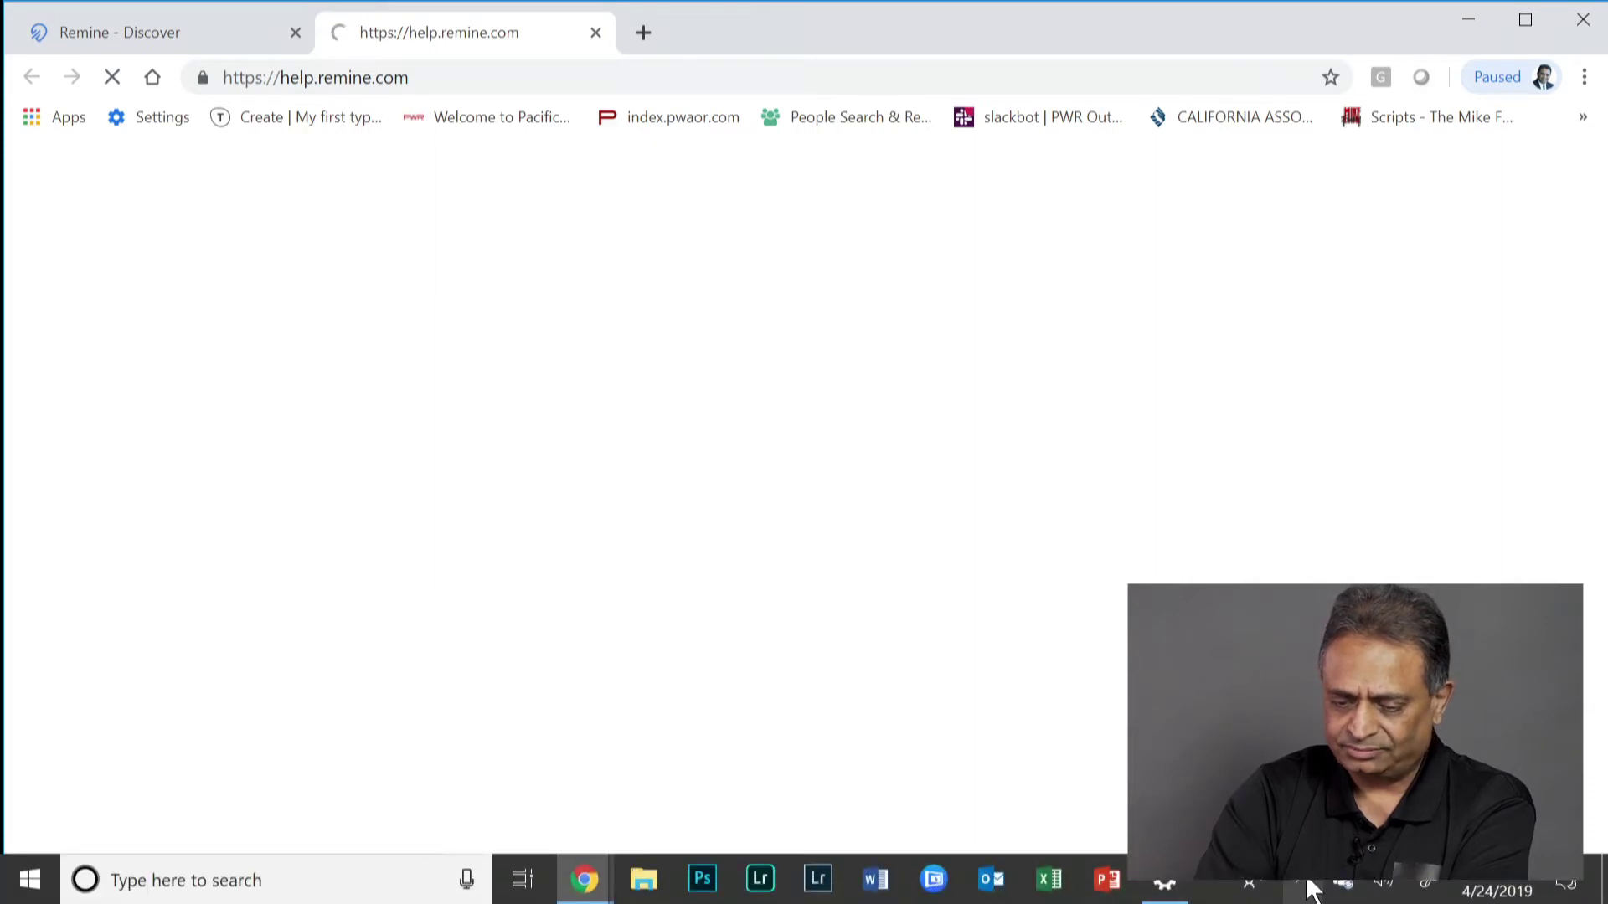
Step: Close the stalled help tab and reopen Support Center in a new tab
{"action": "left_click", "coordinate": [1307, 882]}
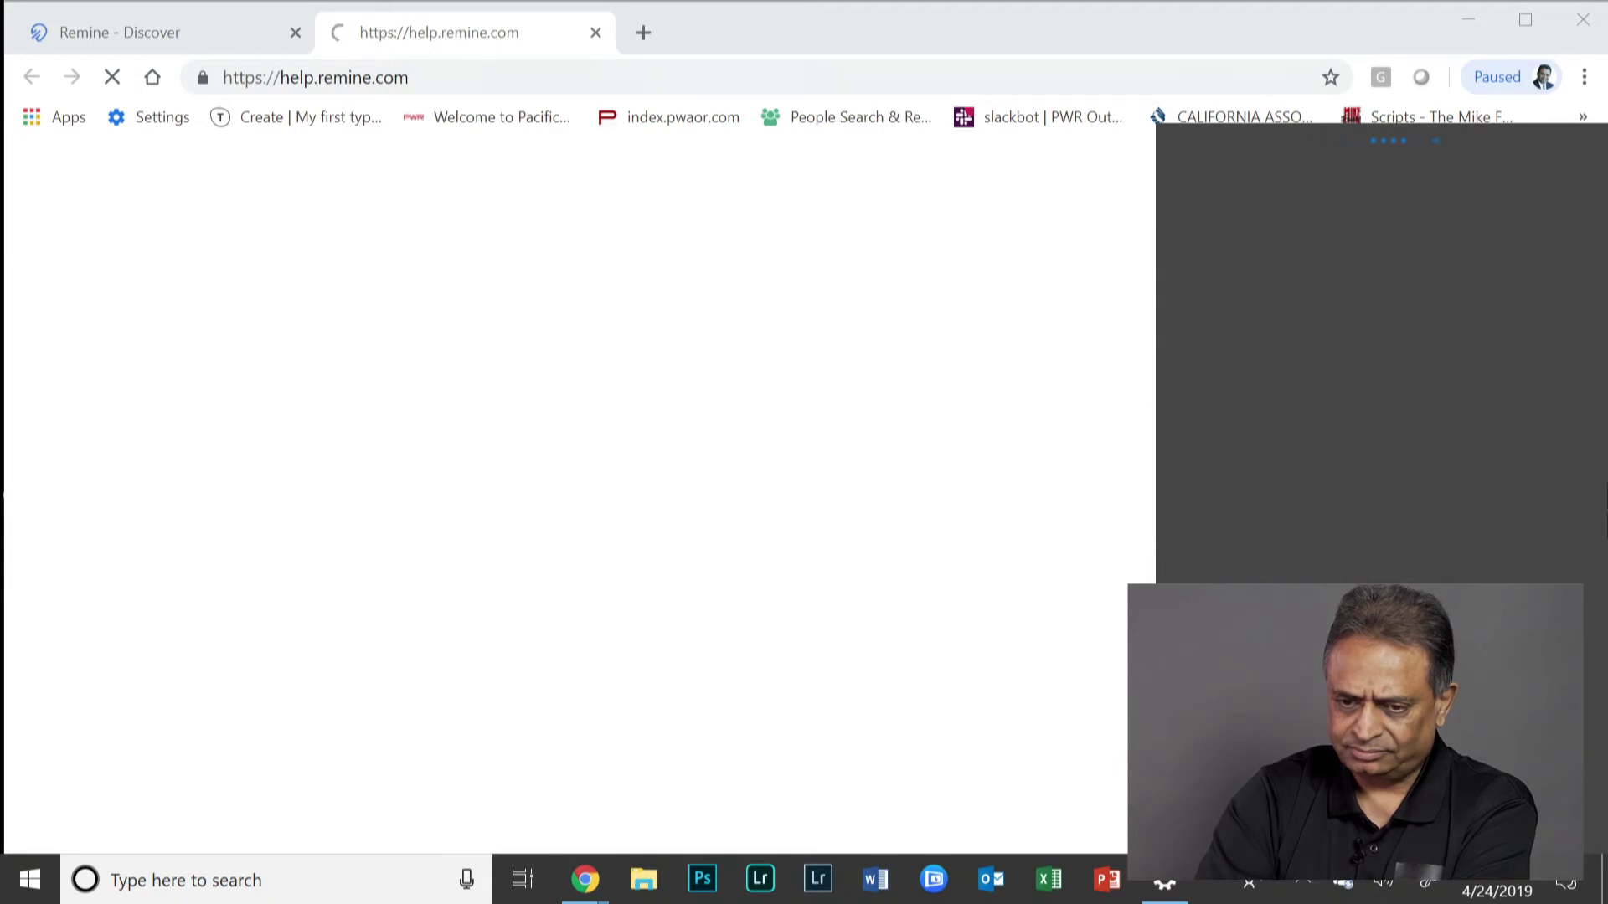
{"action": "left_click", "coordinate": [936, 28]}
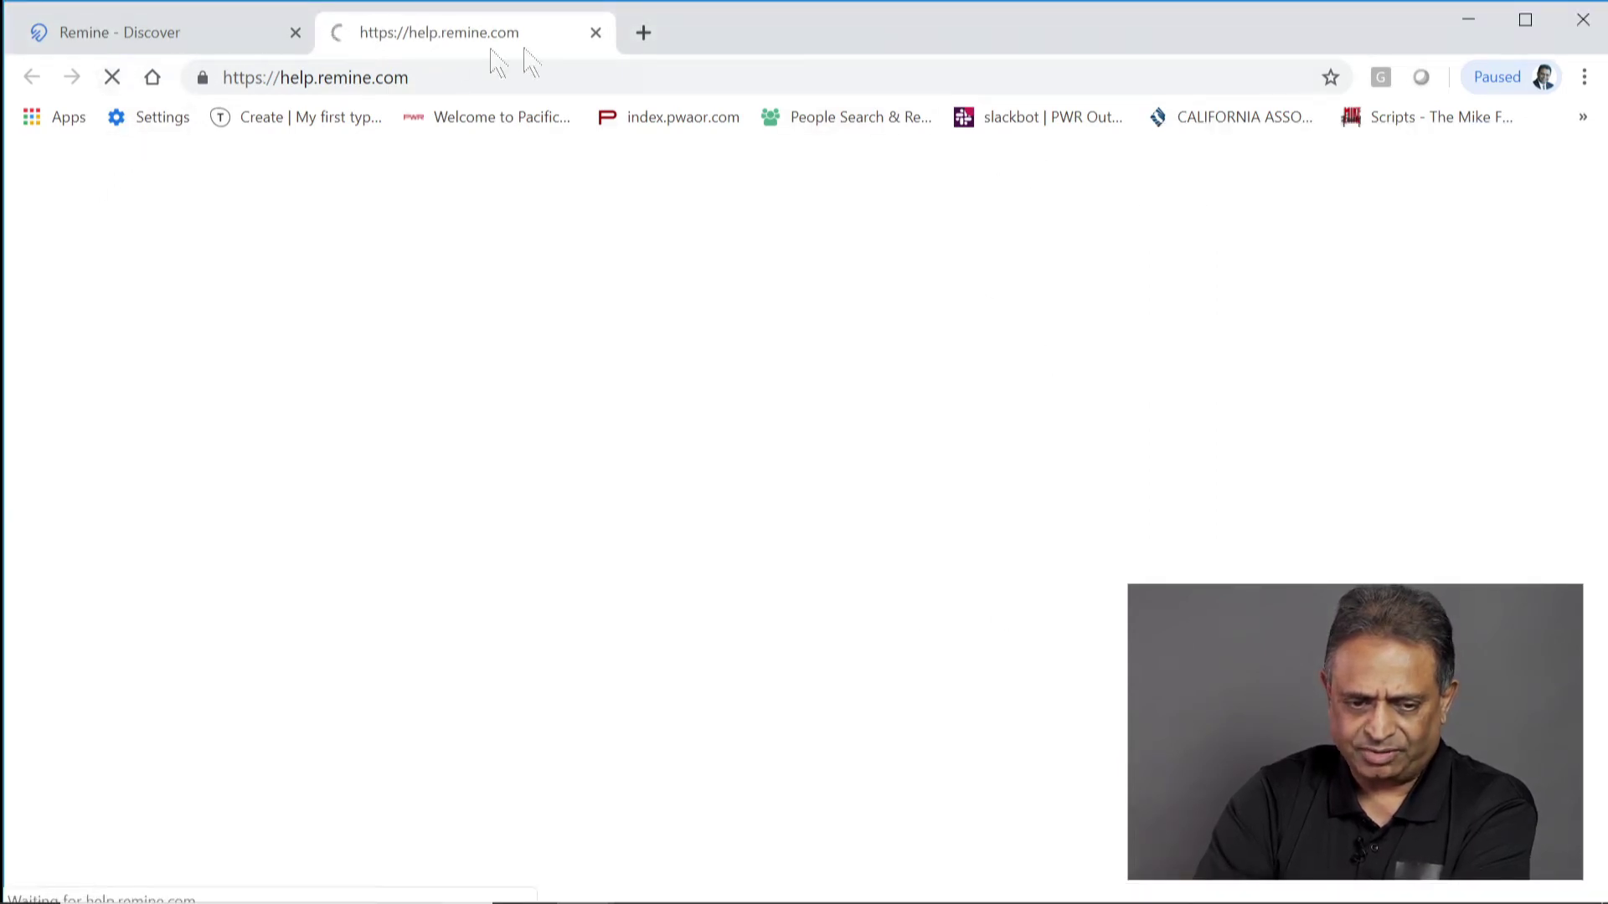
{"action": "left_click", "coordinate": [596, 33]}
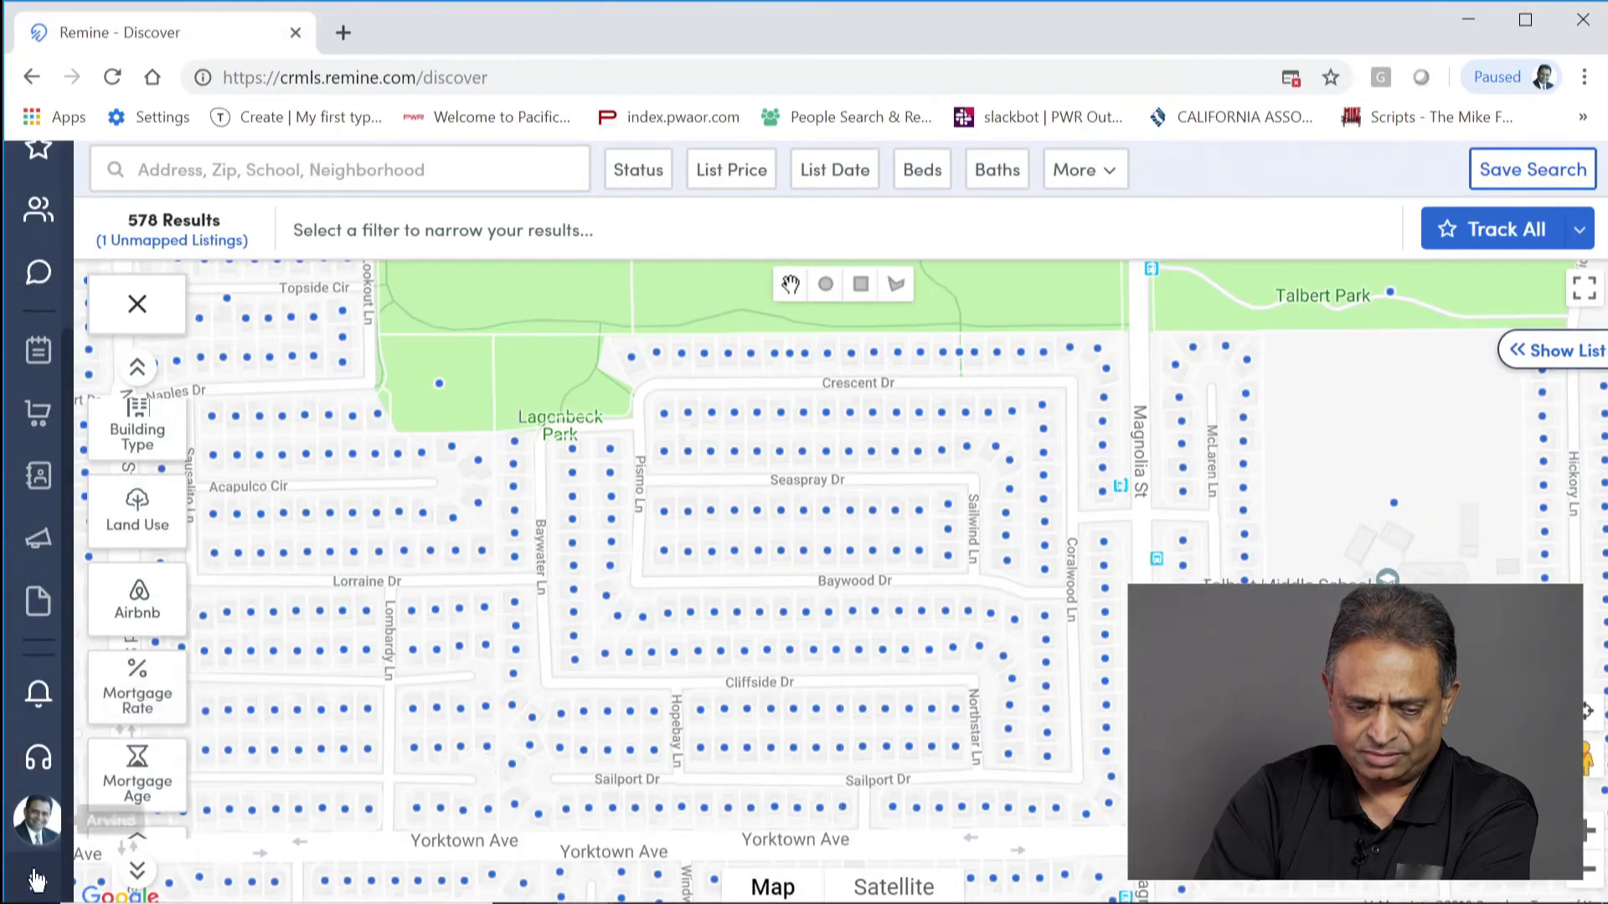
{"action": "left_click", "coordinate": [41, 754]}
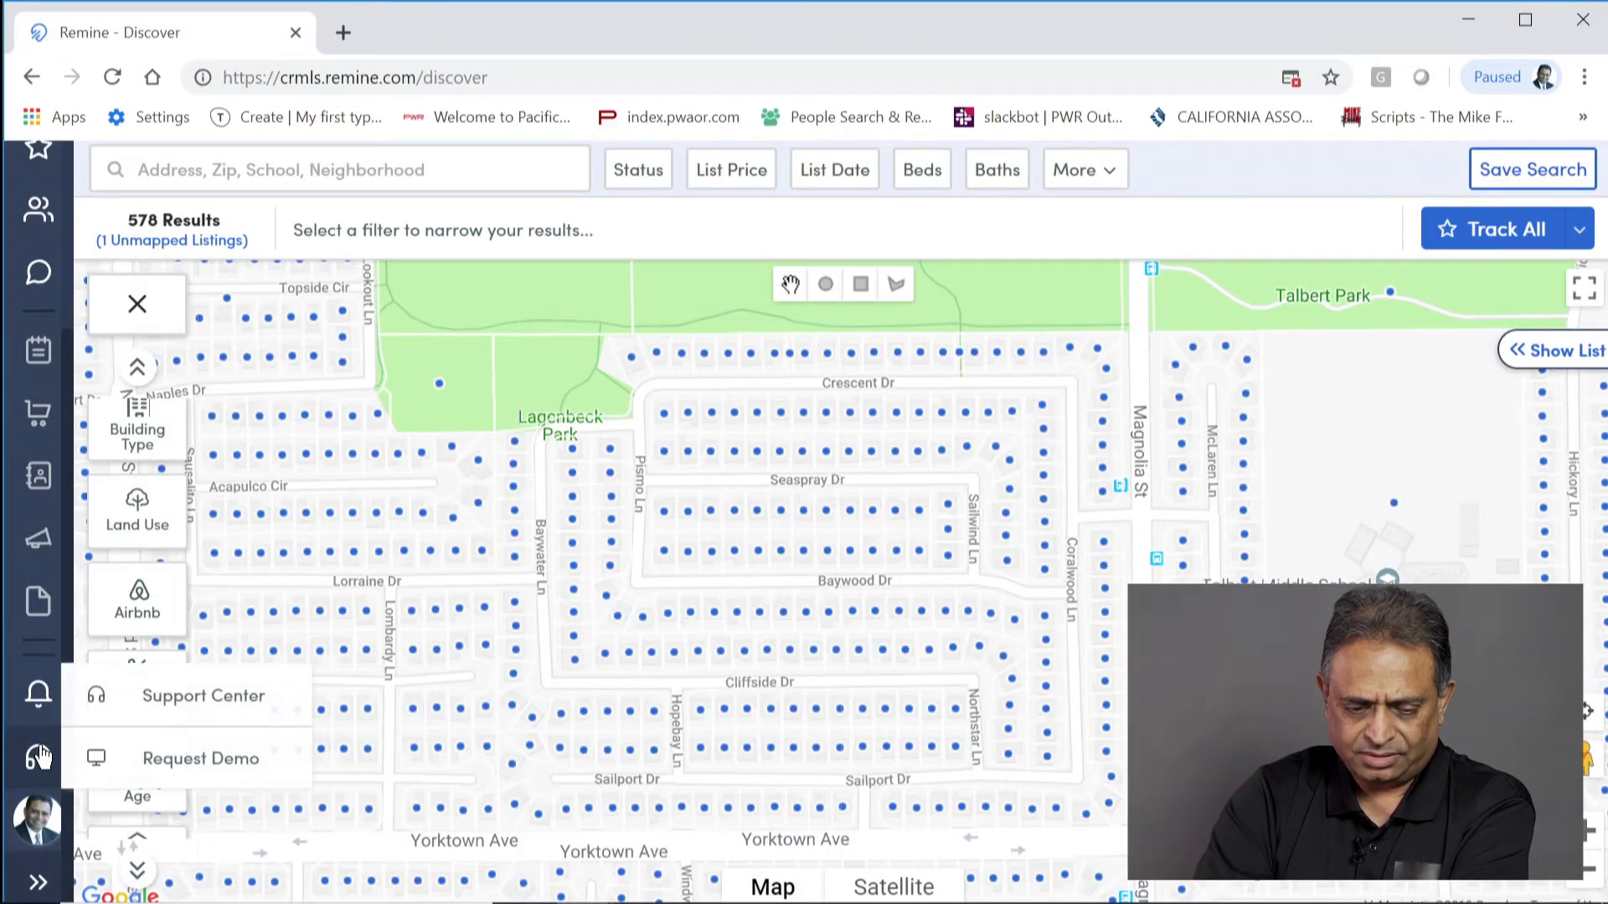
{"action": "left_click", "coordinate": [193, 698]}
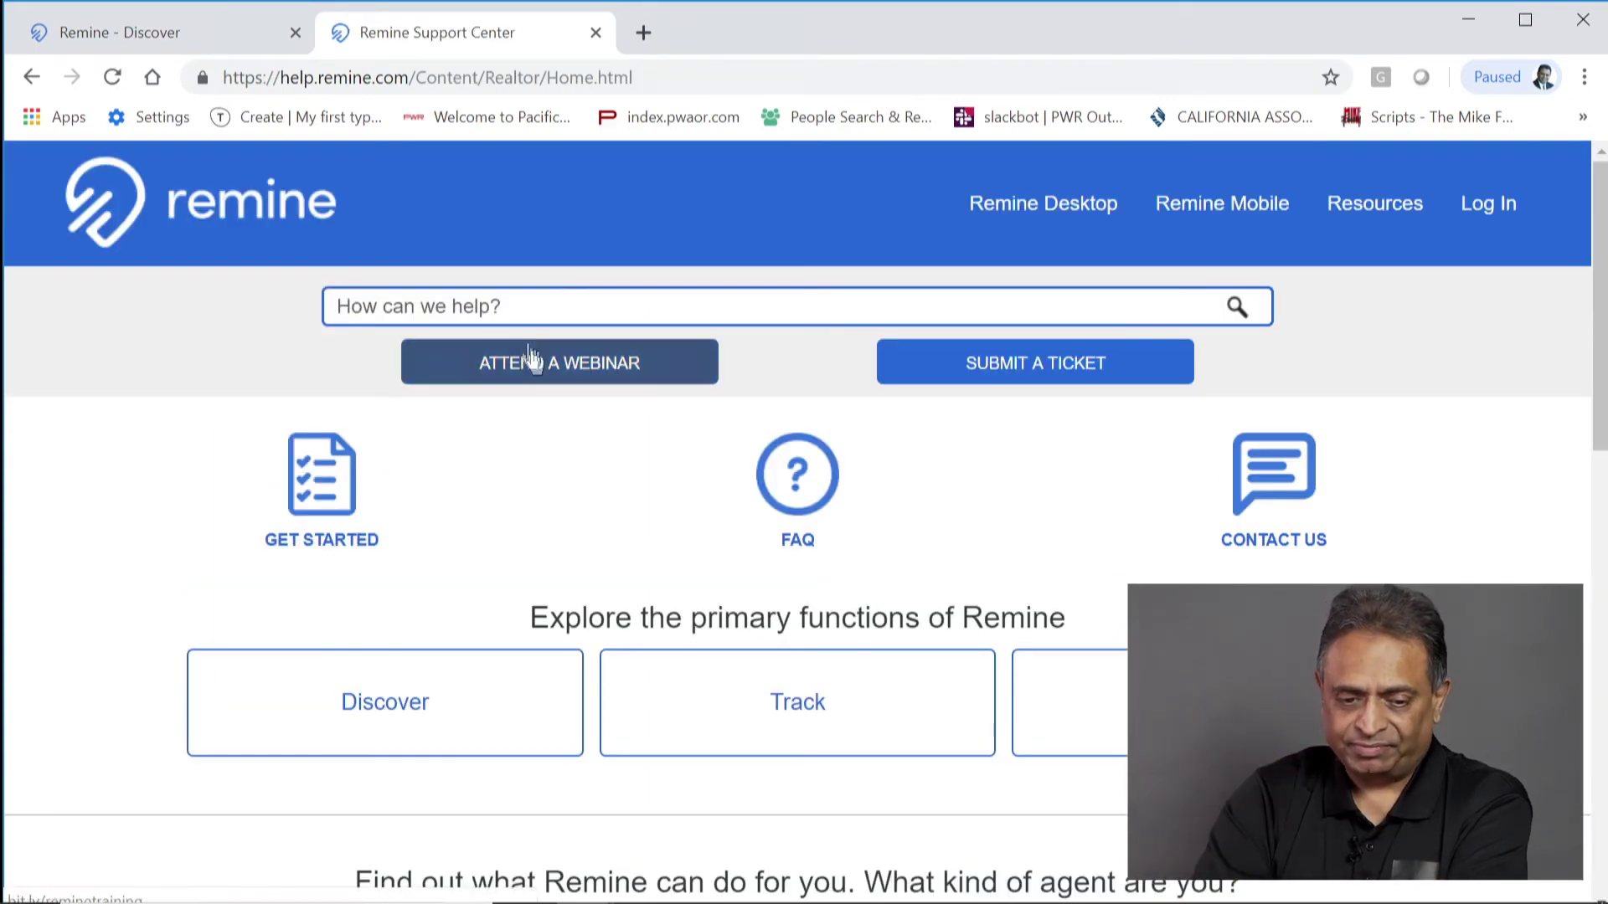
Step: Search the help articles for 'script'
{"action": "left_click", "coordinate": [528, 307]}
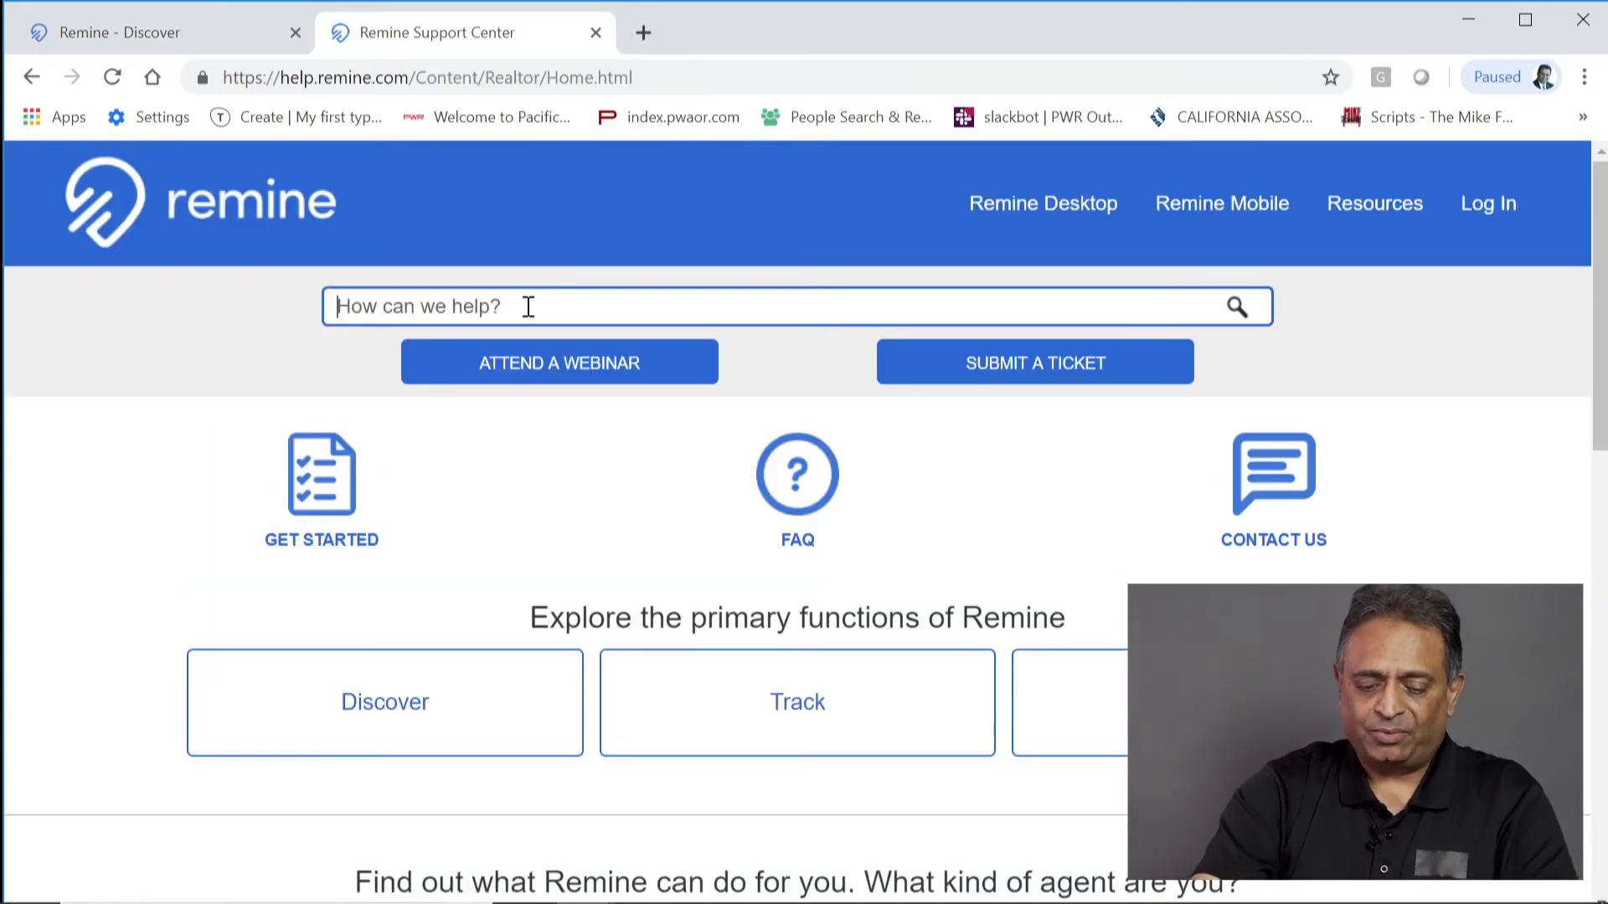
{"action": "type", "text": "script"}
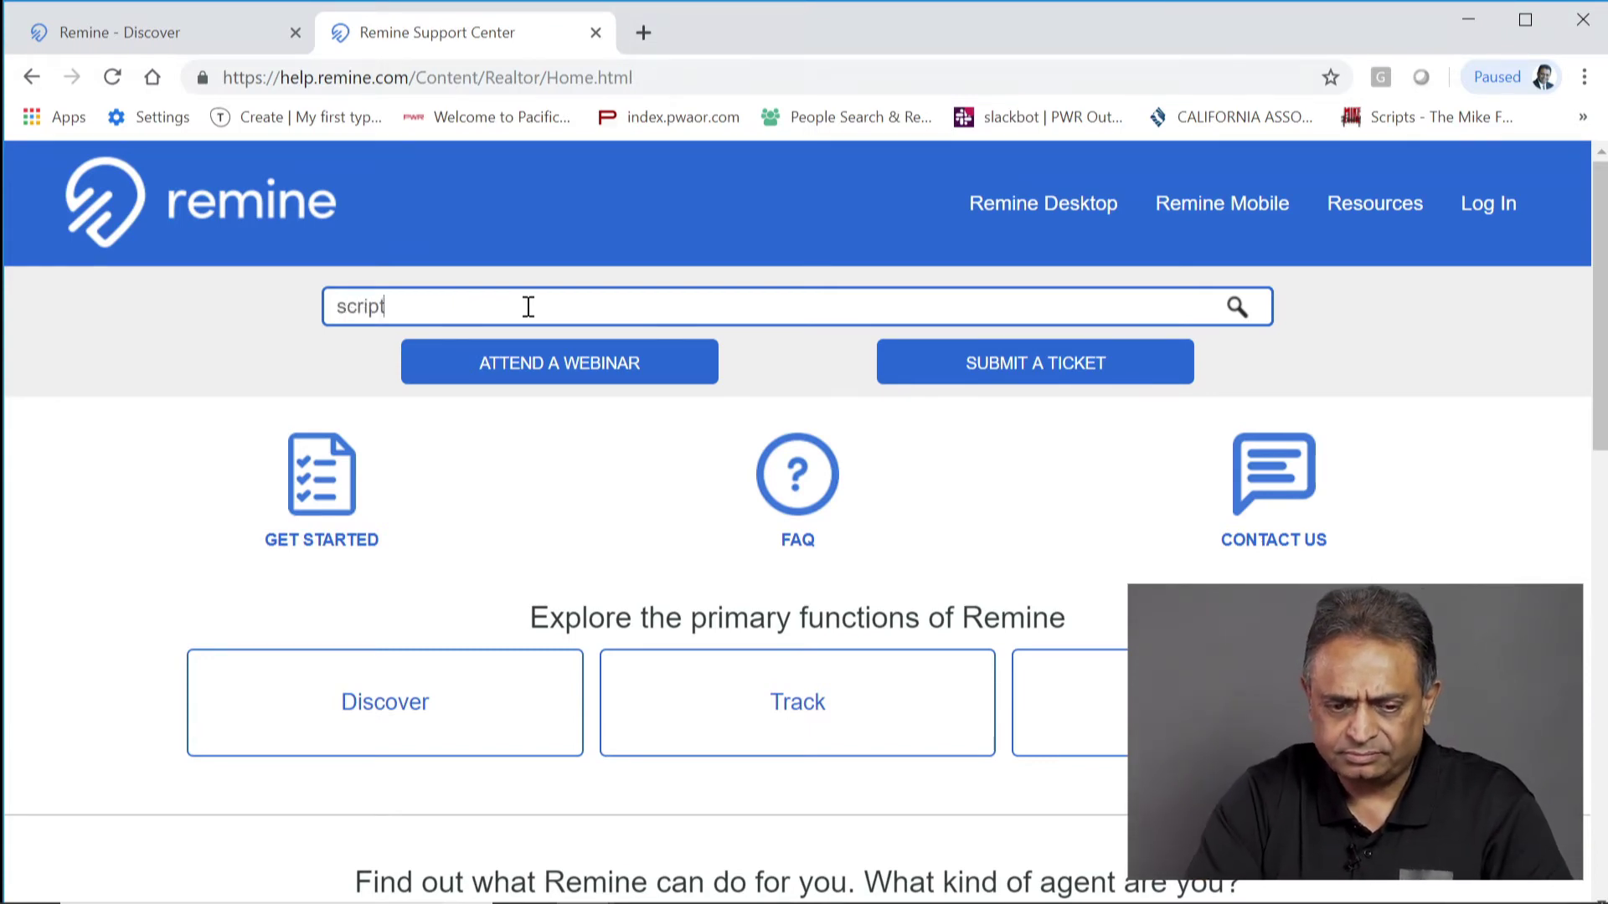
{"action": "left_click", "coordinate": [1237, 306]}
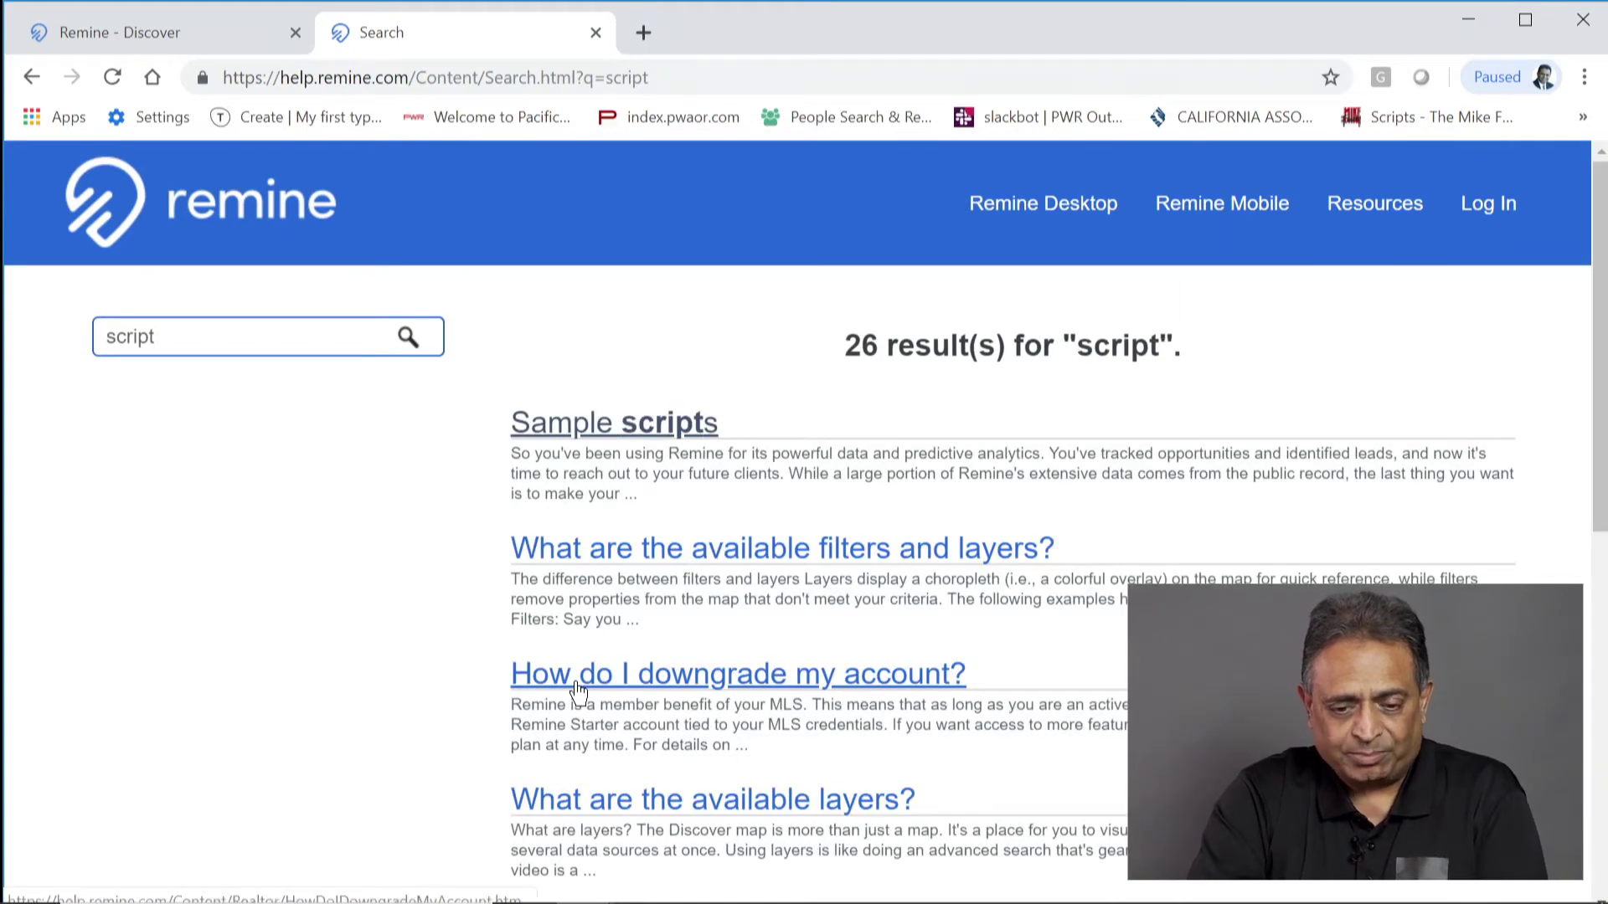
Step: Open and scroll through the Sample scripts article, then close its tab
{"action": "left_click", "coordinate": [633, 435]}
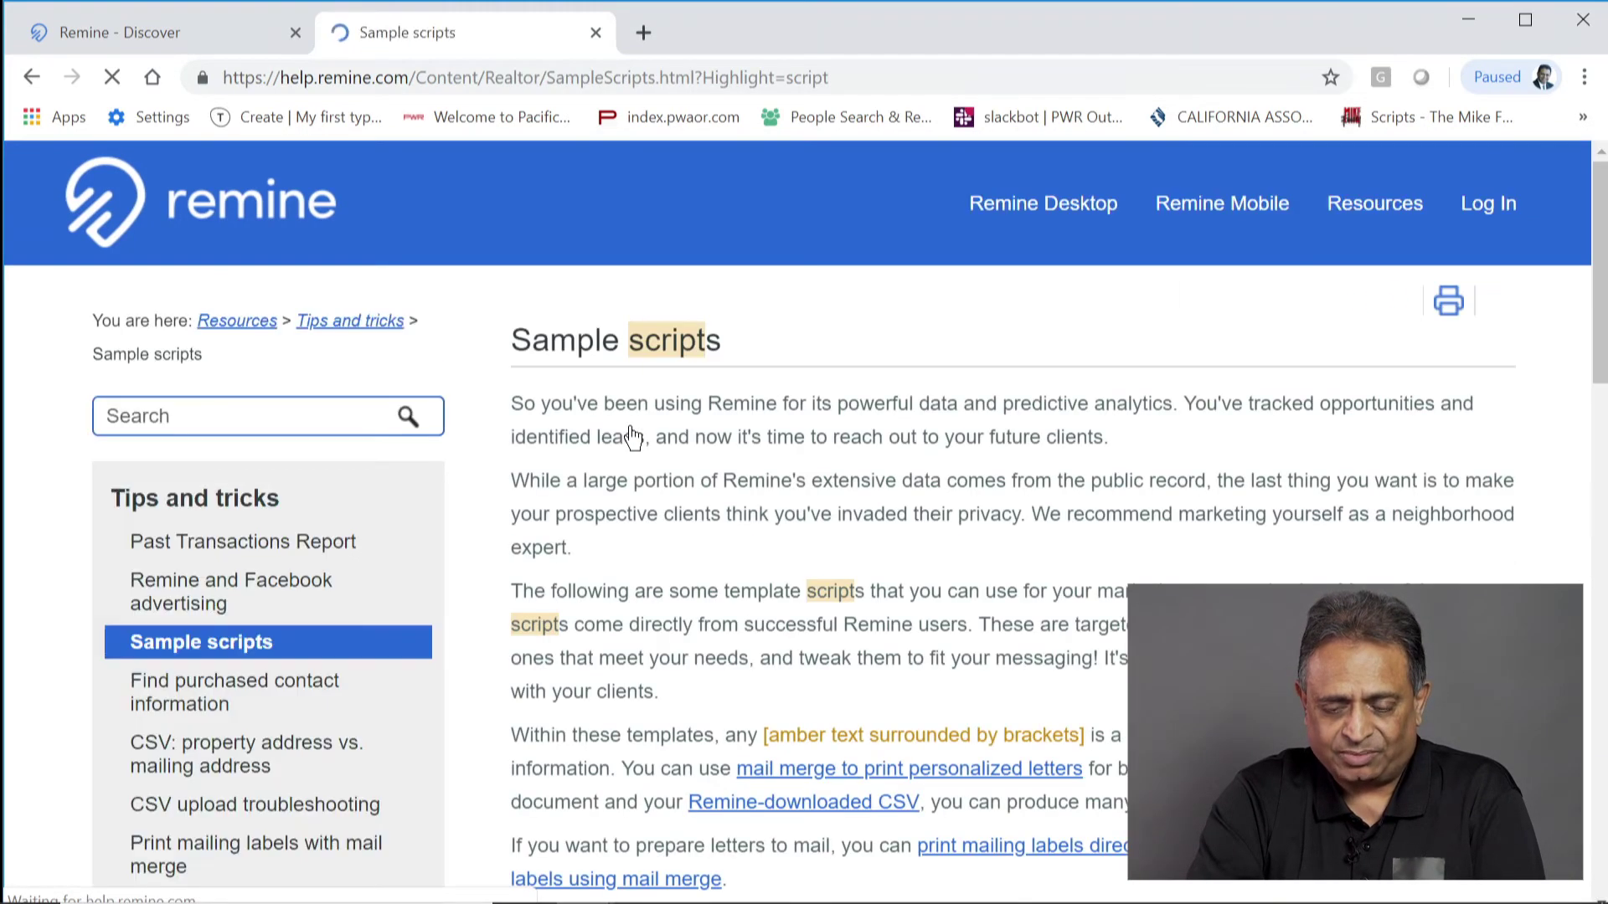
{"action": "scroll", "coordinate": [943, 556], "scroll_direction": "down", "scroll_amount": 6}
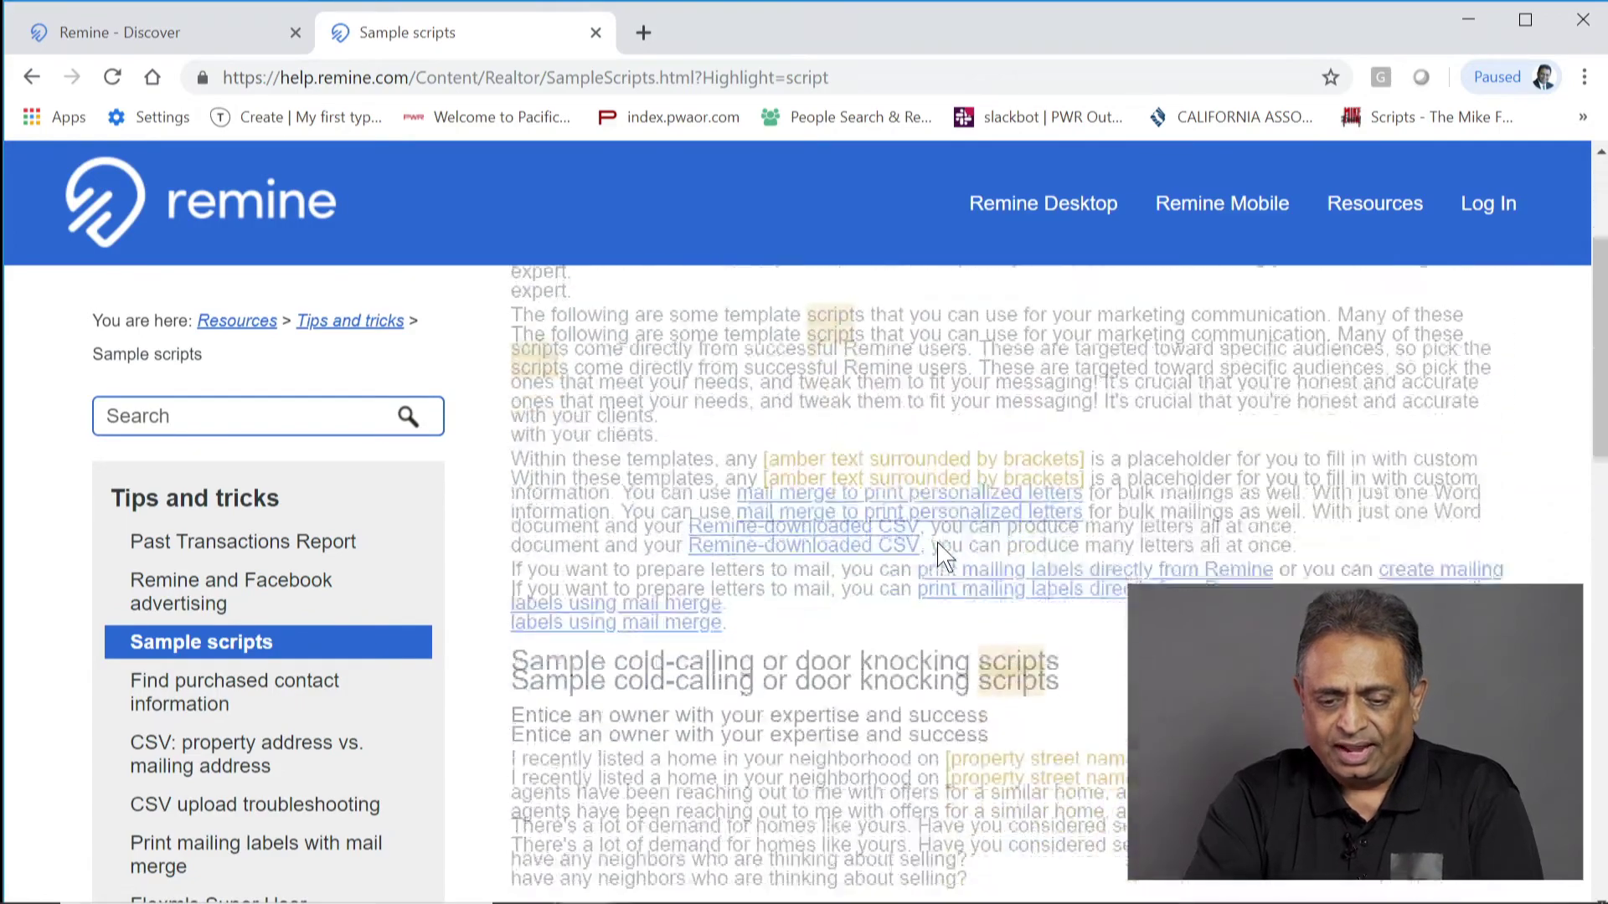
{"action": "scroll", "coordinate": [940, 543], "scroll_direction": "down", "scroll_amount": 15}
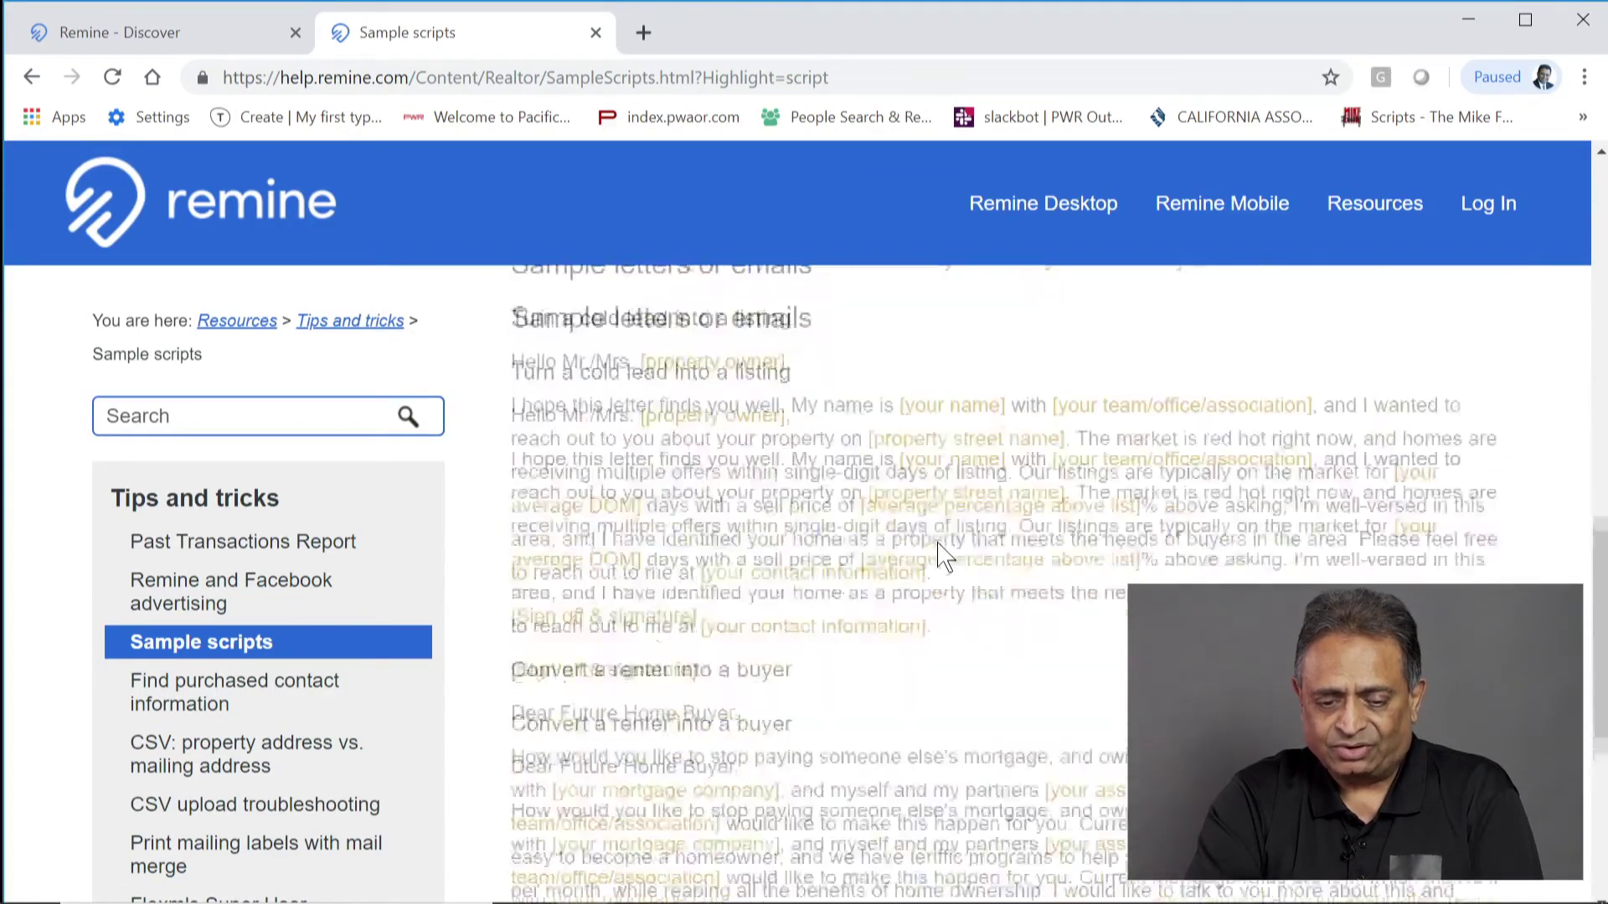
{"action": "scroll", "coordinate": [955, 557], "scroll_direction": "up", "scroll_amount": 7}
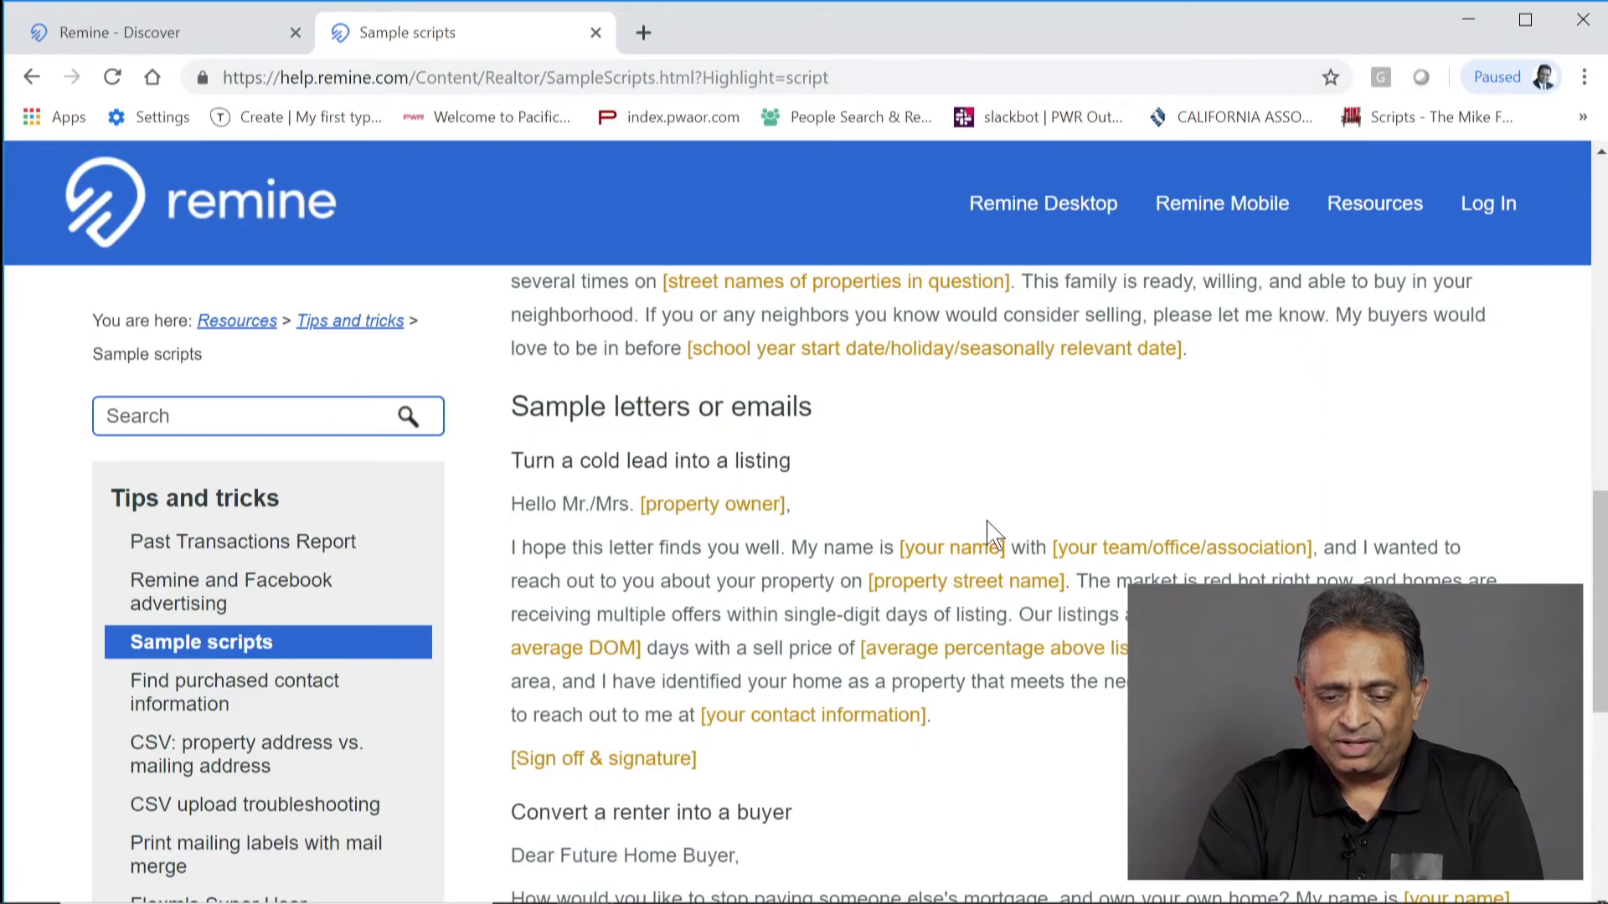
{"action": "scroll", "coordinate": [992, 532], "scroll_direction": "up", "scroll_amount": 6}
{"action": "scroll", "coordinate": [807, 619], "scroll_direction": "up", "scroll_amount": 3}
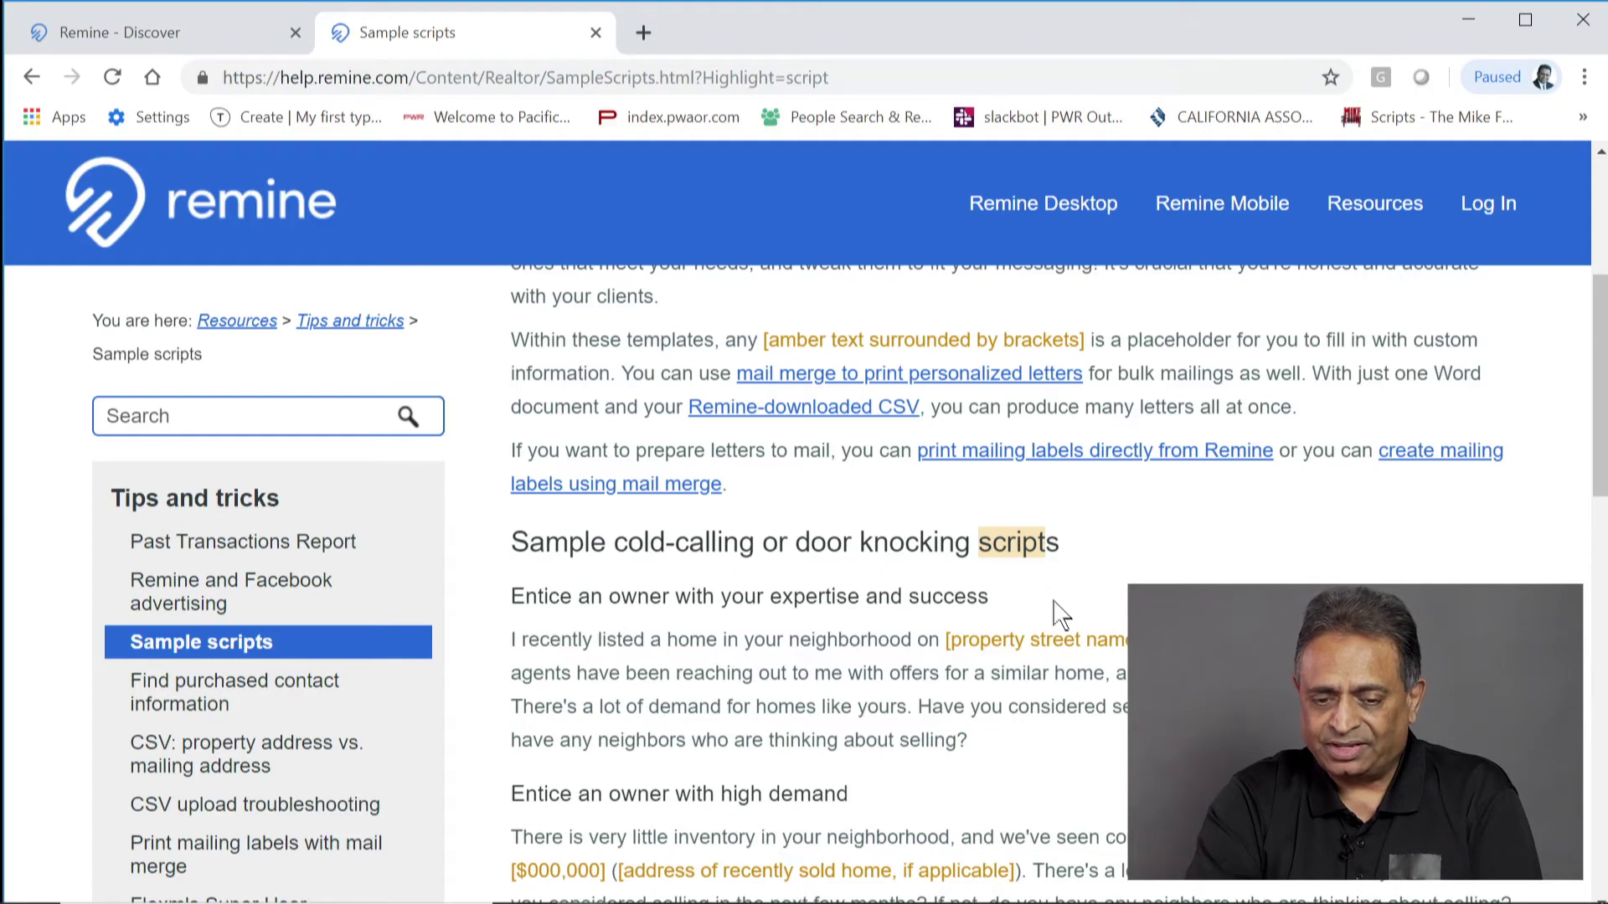
{"action": "scroll", "coordinate": [1059, 595], "scroll_direction": "up", "scroll_amount": 5}
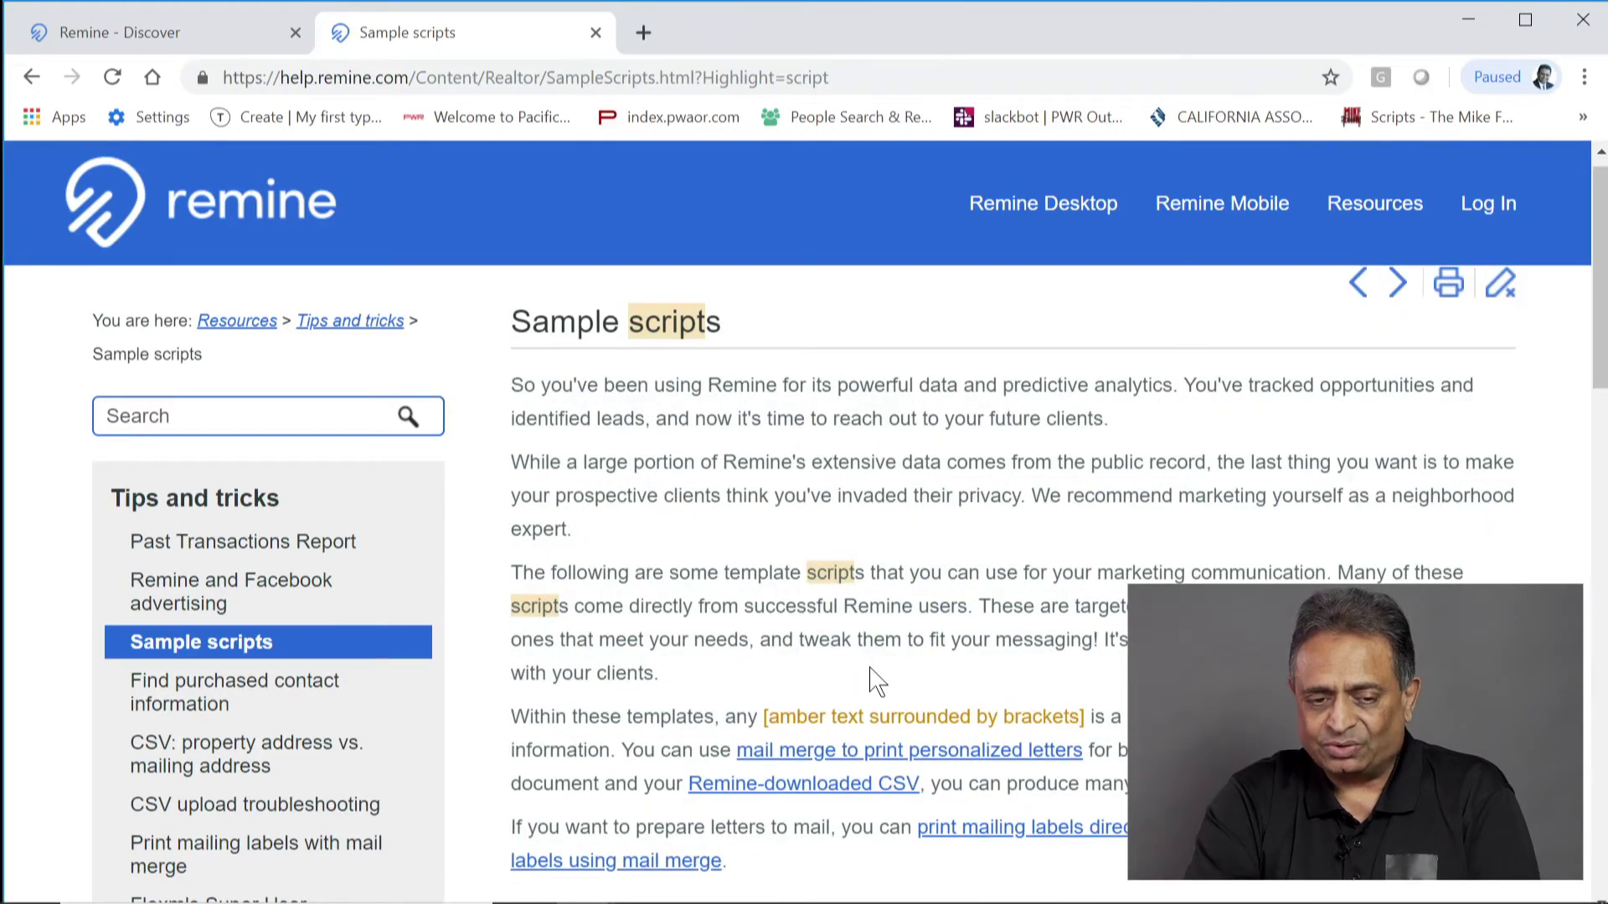
{"action": "scroll", "coordinate": [877, 680], "scroll_direction": "up", "scroll_amount": 1}
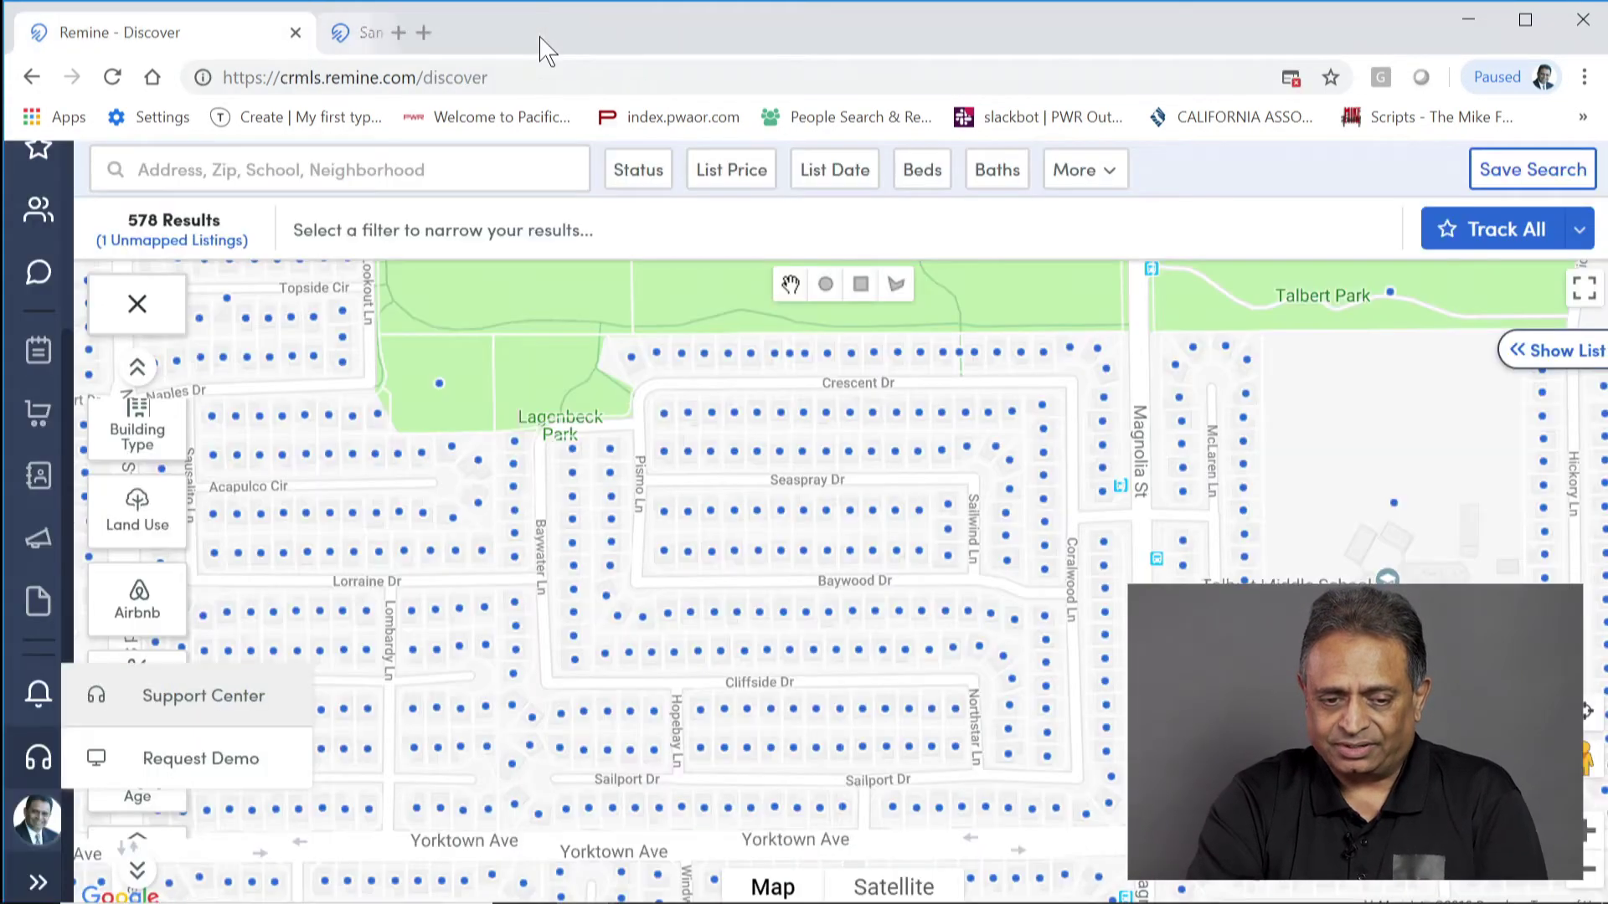
{"action": "middle_click", "coordinate": [540, 37]}
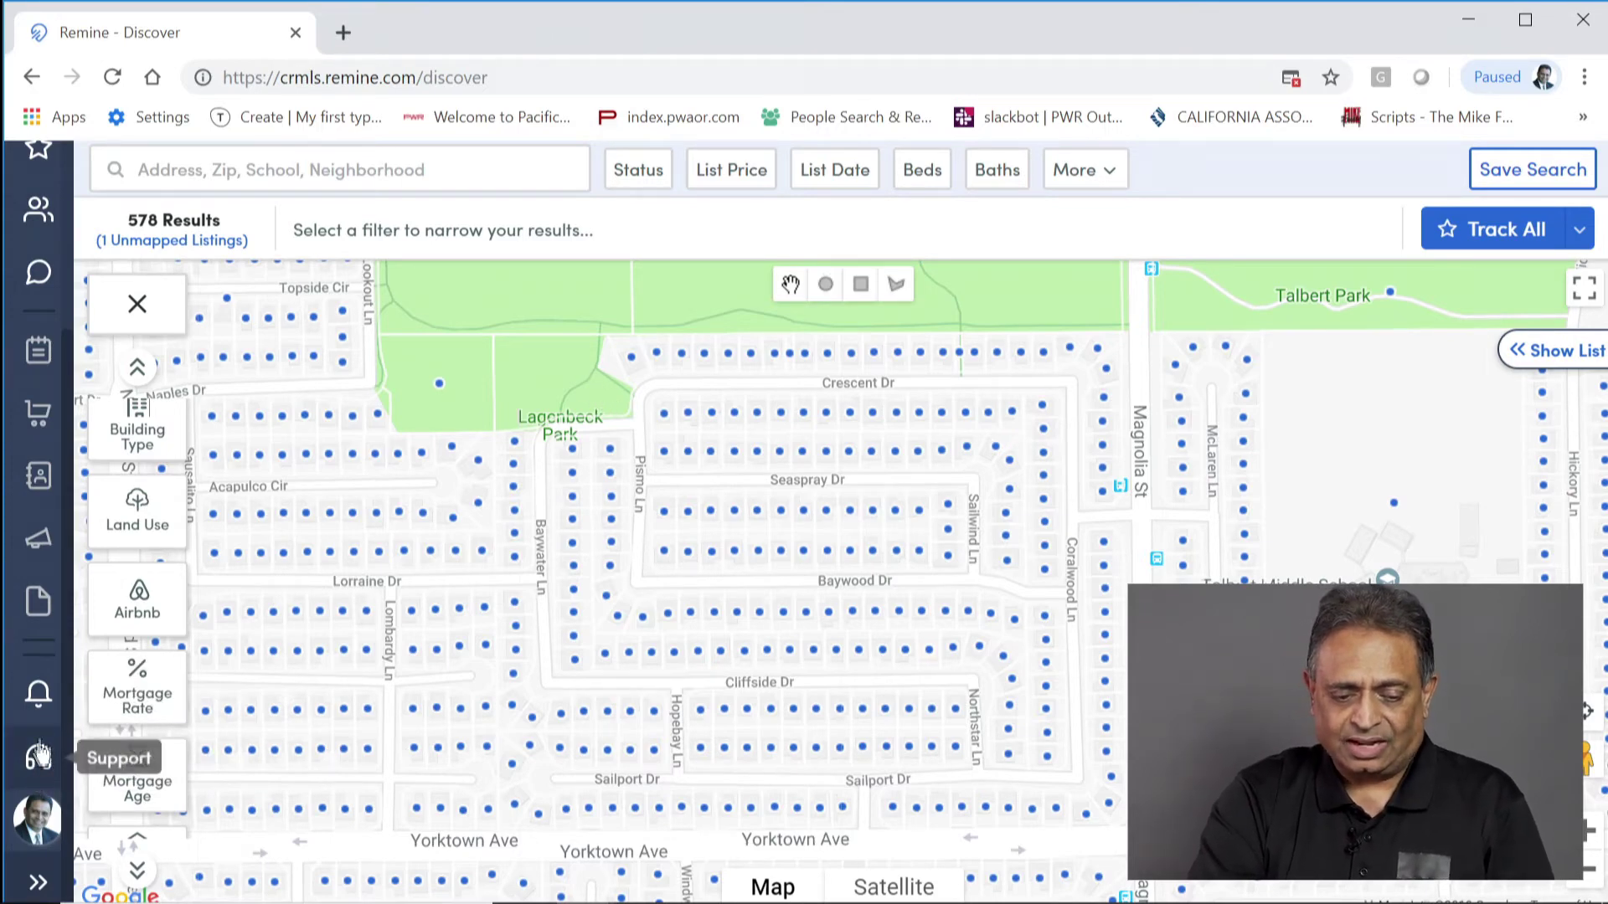
Step: Expand the side navigation and check, then close, the alerts list
{"action": "left_click", "coordinate": [39, 884]}
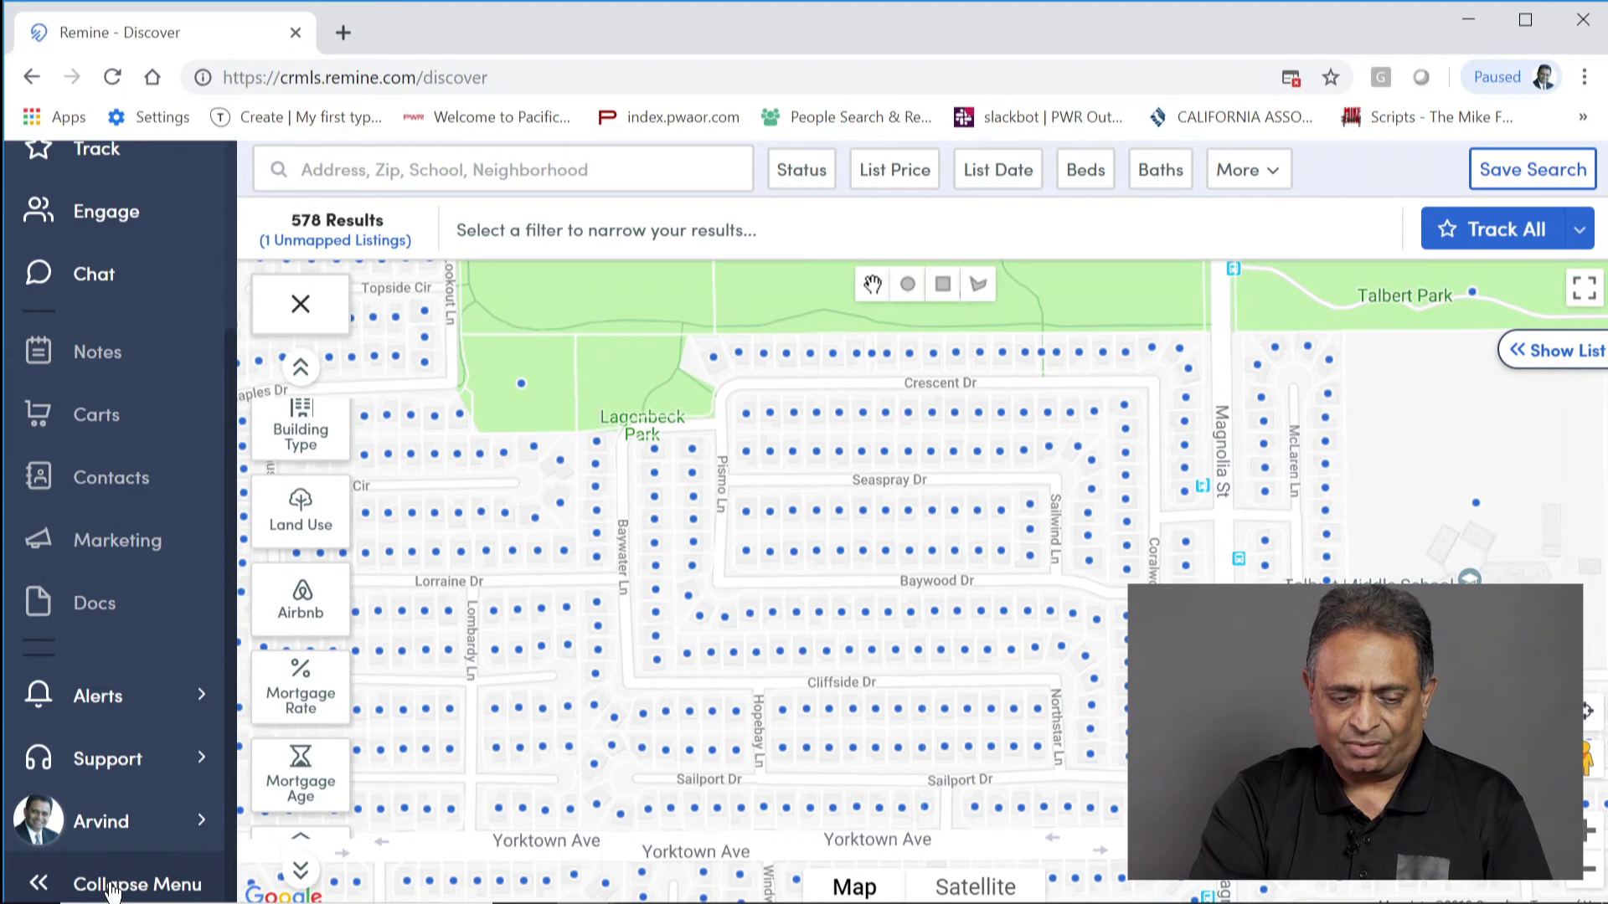
{"action": "left_click", "coordinate": [186, 700]}
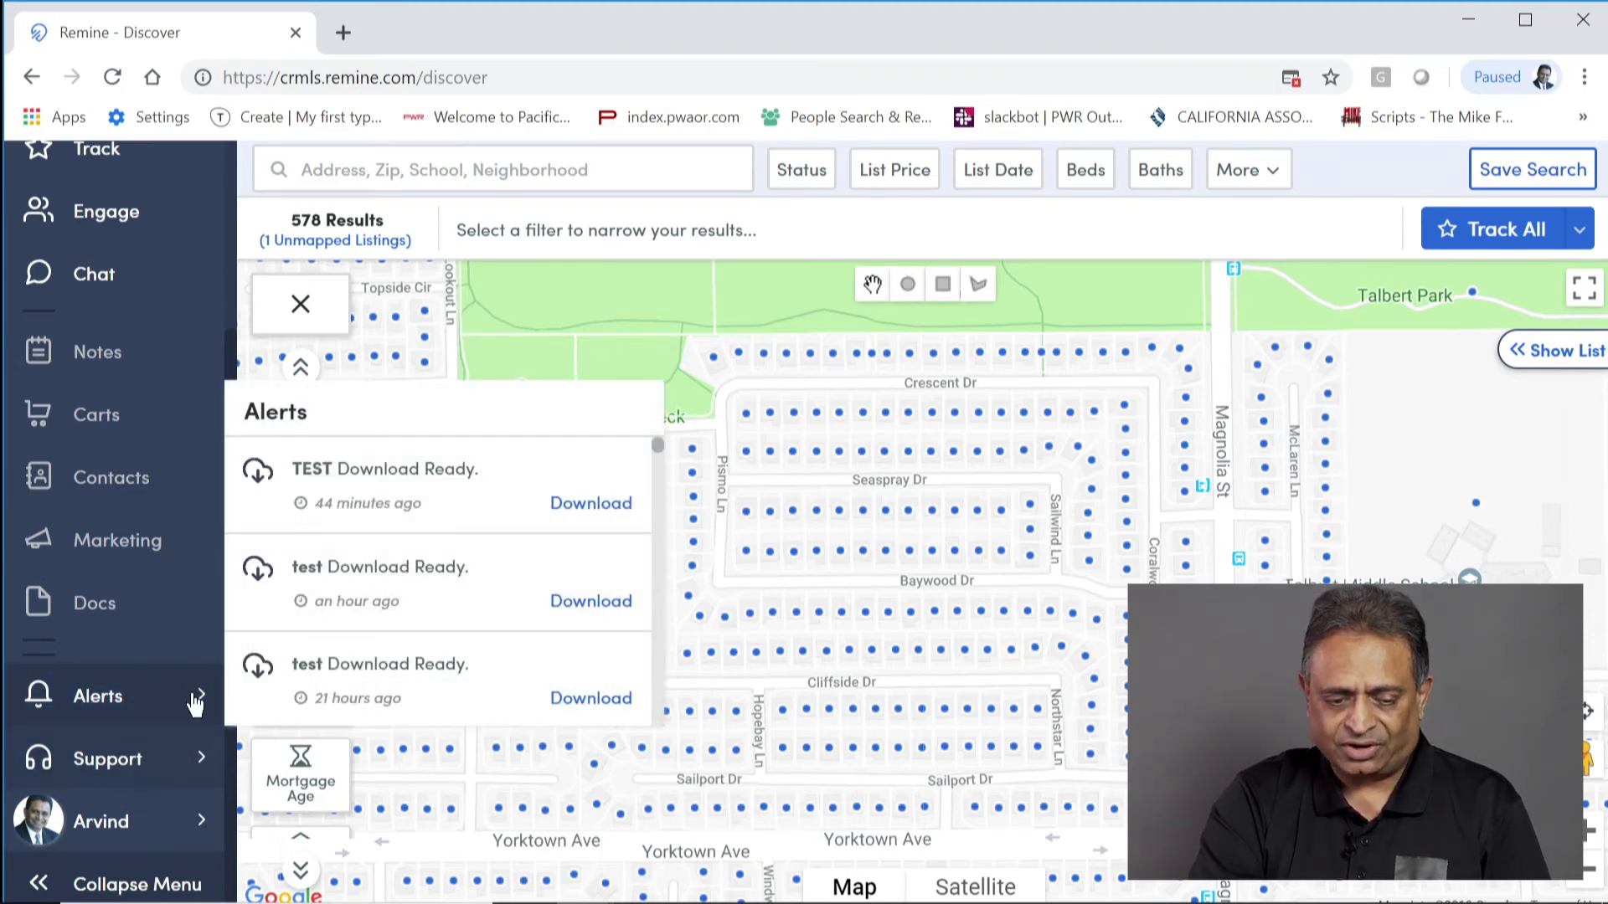
{"action": "left_click", "coordinate": [194, 700]}
{"action": "scroll", "coordinate": [117, 779], "scroll_direction": "up", "scroll_amount": 3}
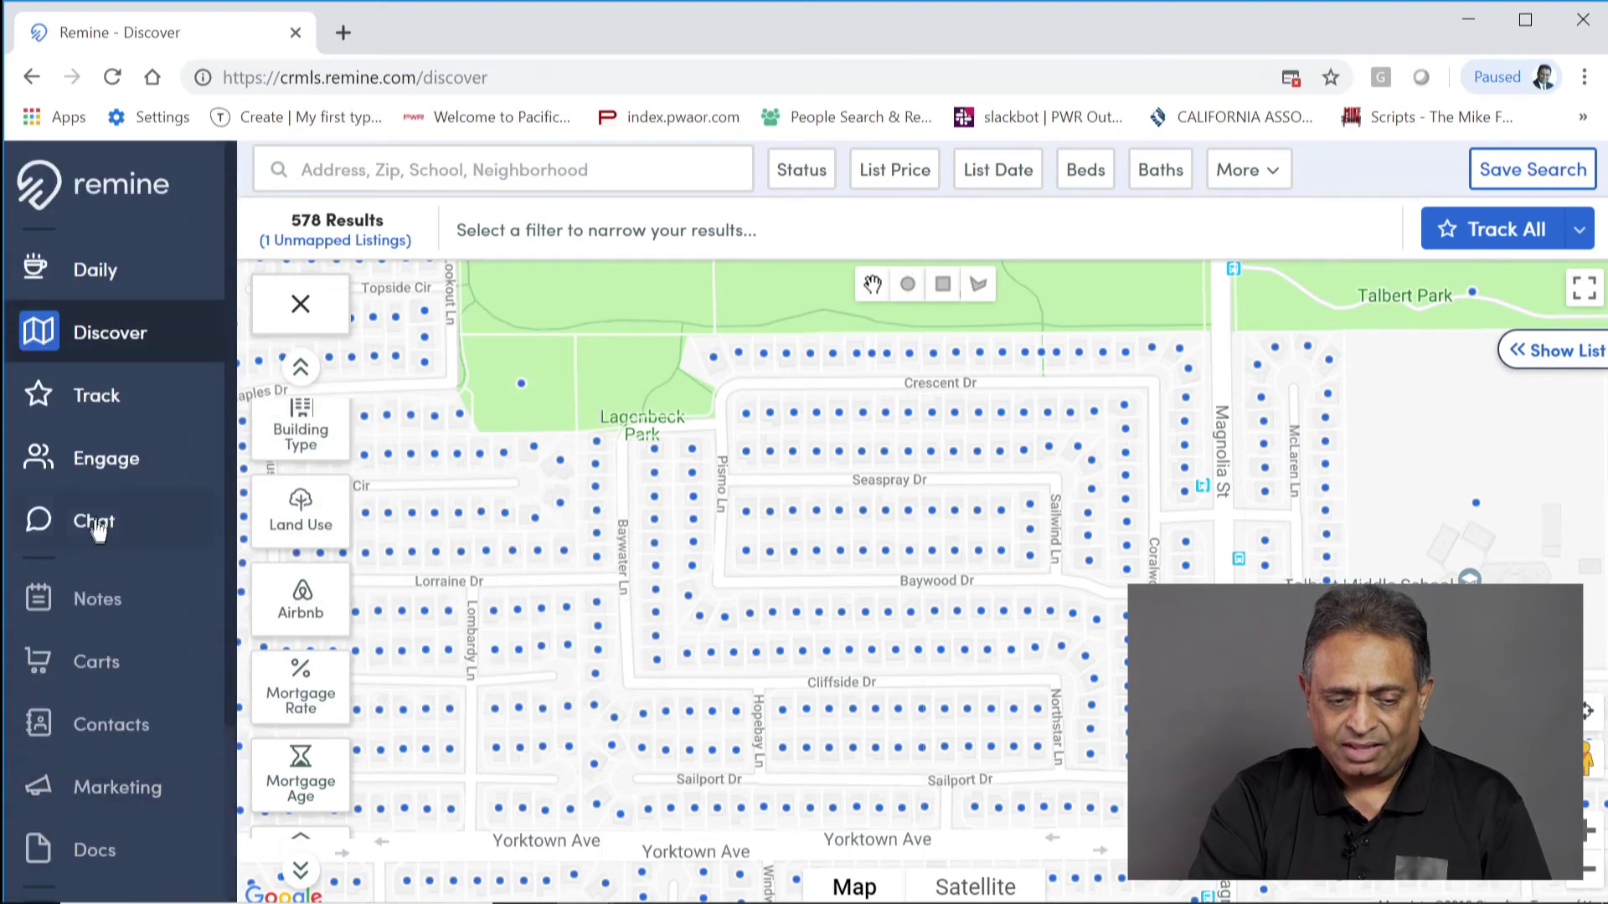
Step: Visit the Engage leads and Track properties pages, then collapse the sidebar to icons
{"action": "left_click", "coordinate": [107, 456]}
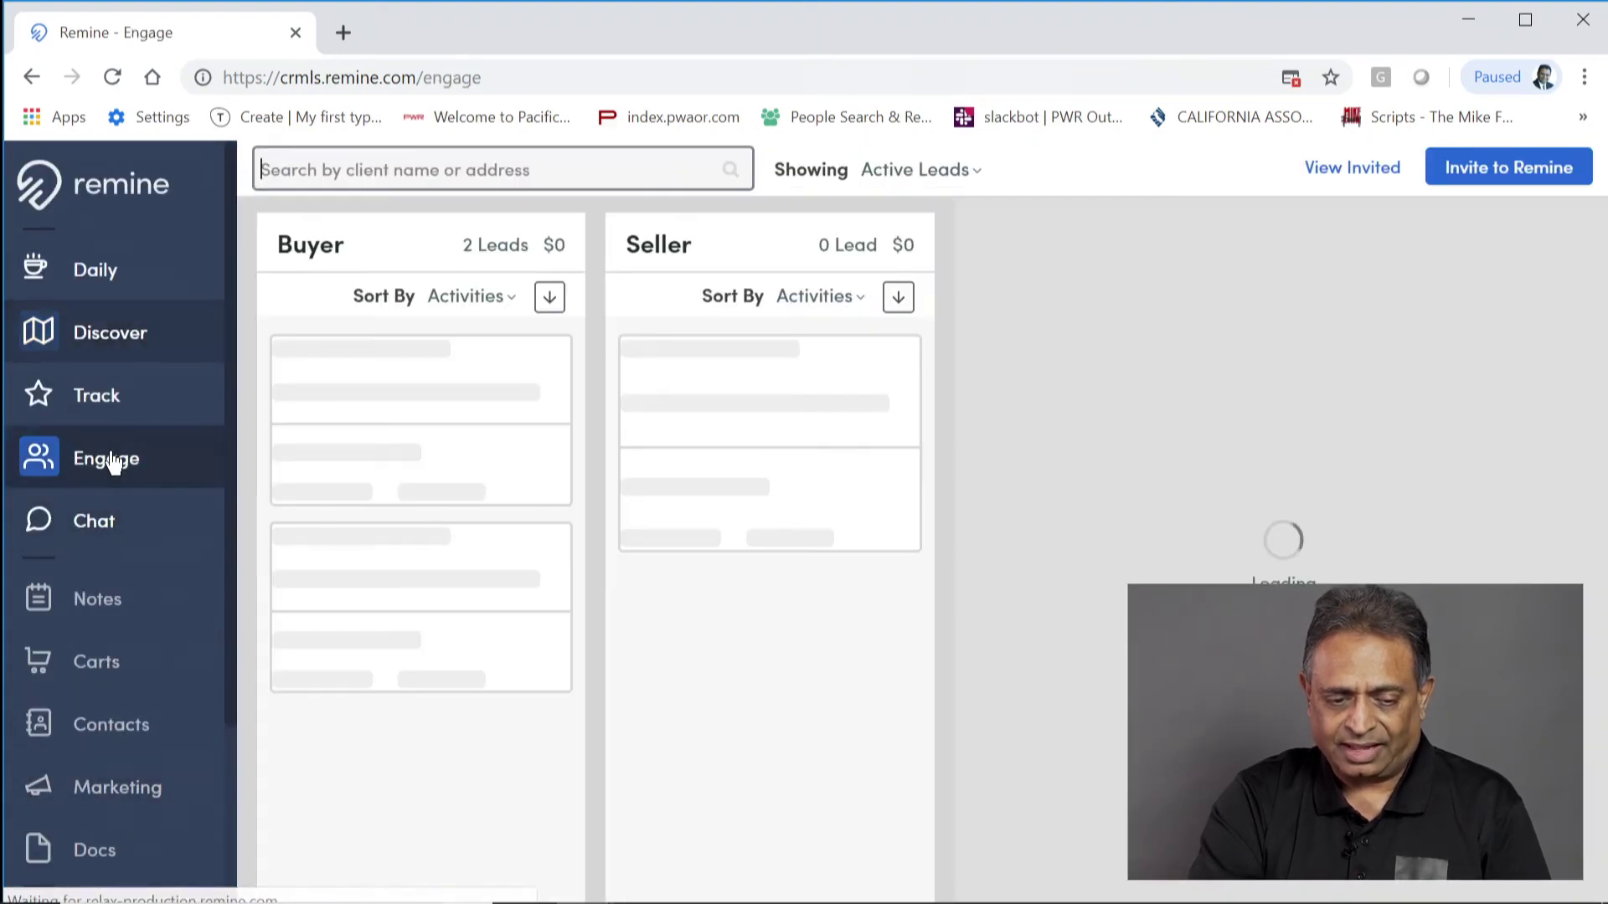
{"action": "left_click", "coordinate": [107, 395]}
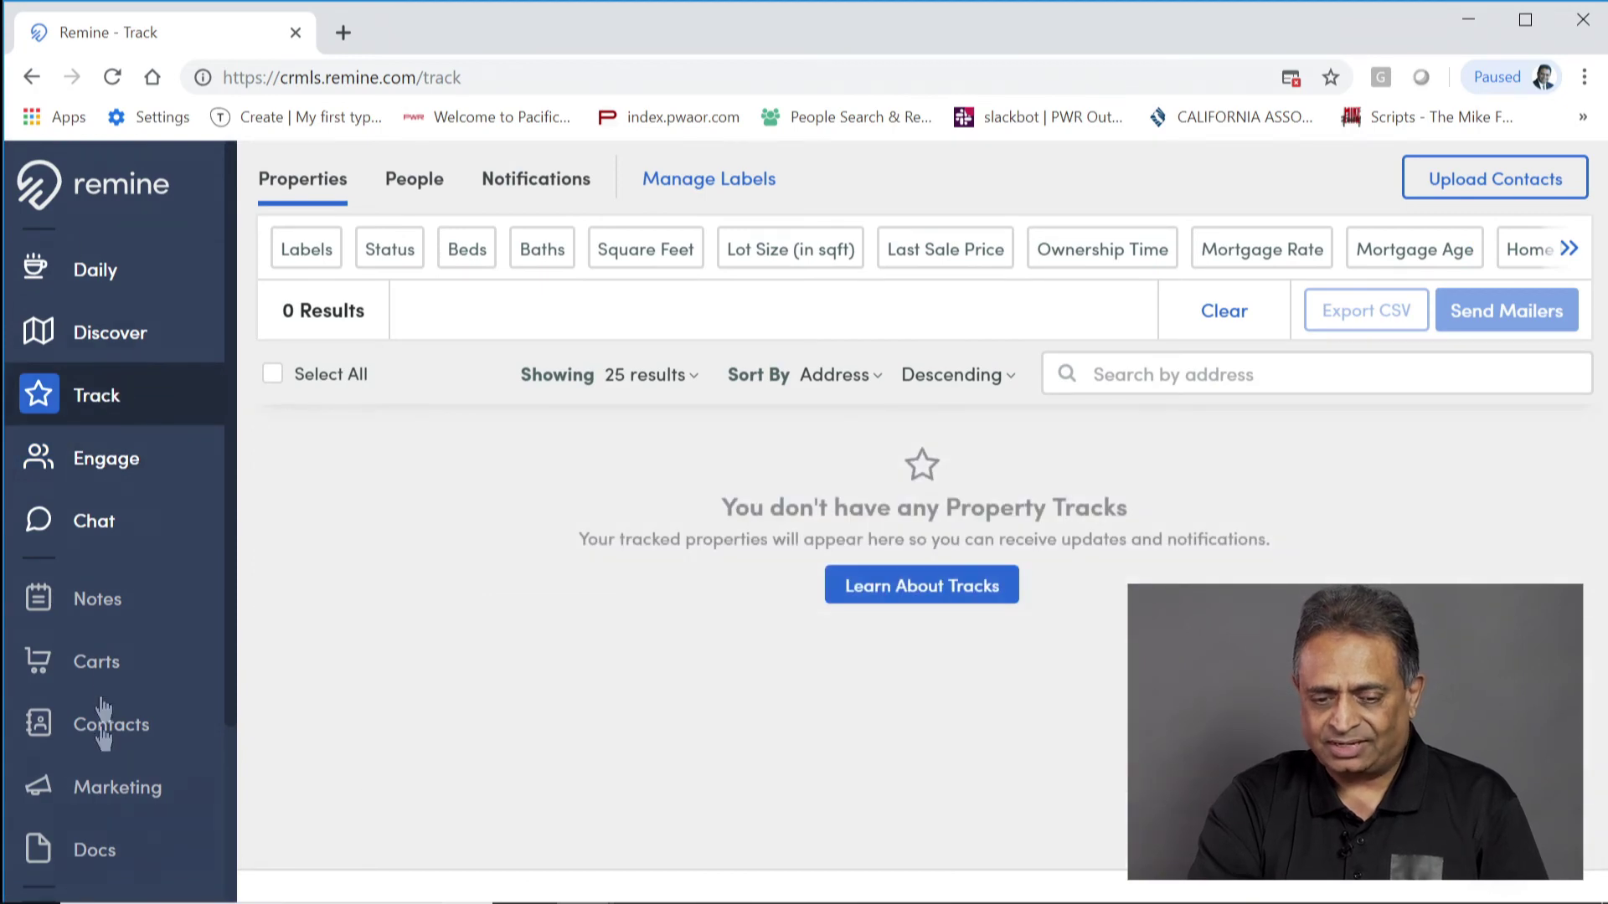
{"action": "scroll", "coordinate": [136, 850], "scroll_direction": "down", "scroll_amount": 3}
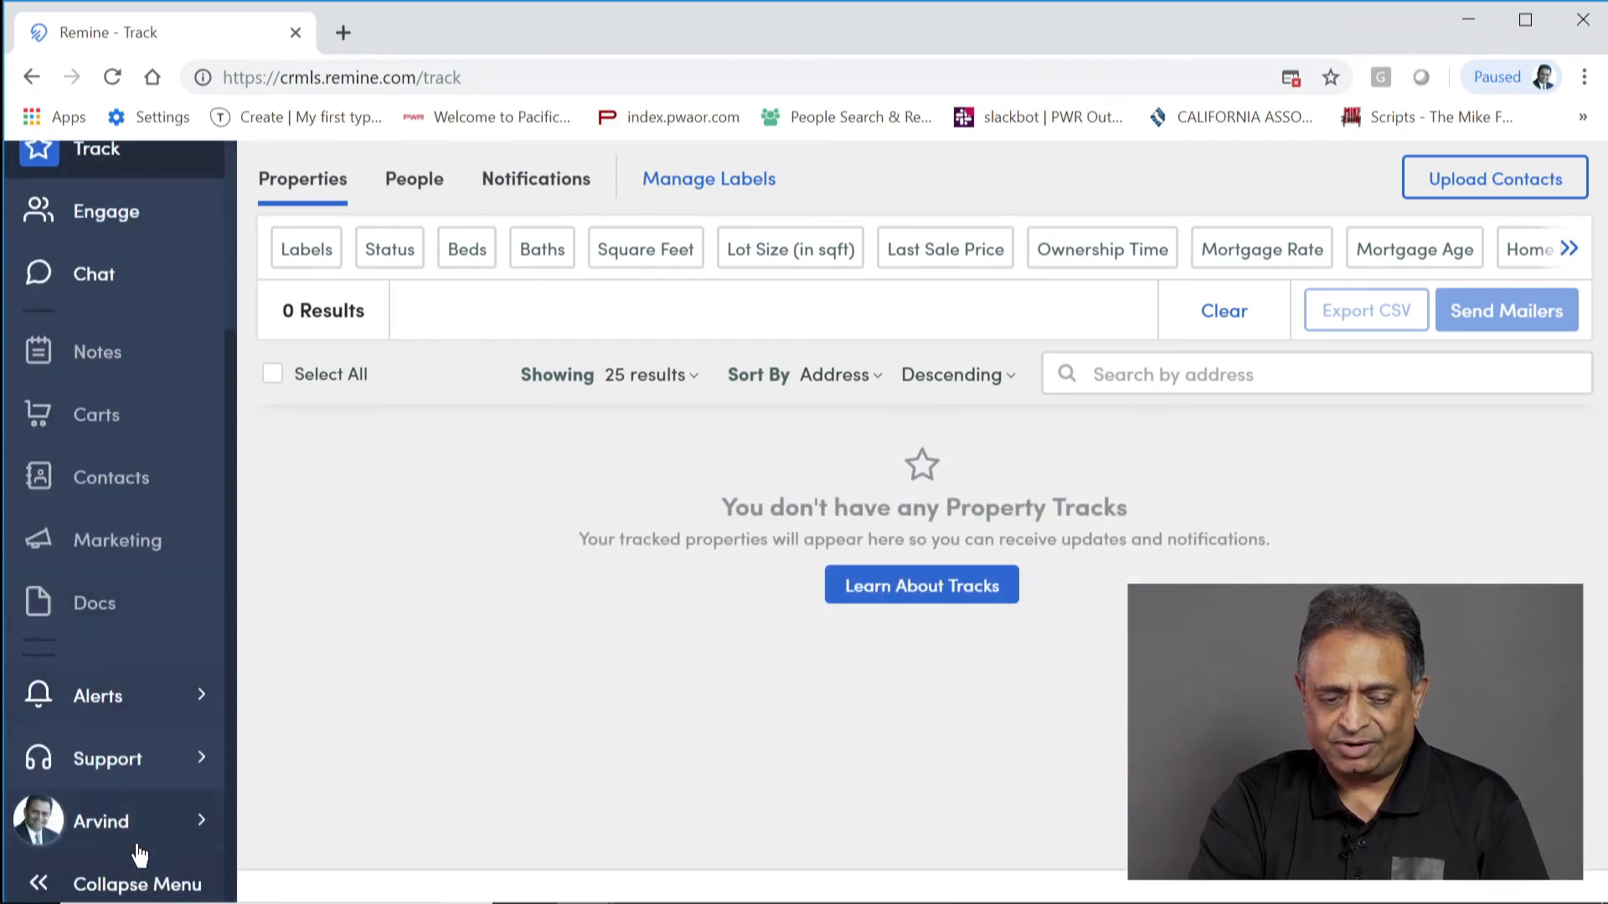
{"action": "left_click", "coordinate": [138, 890]}
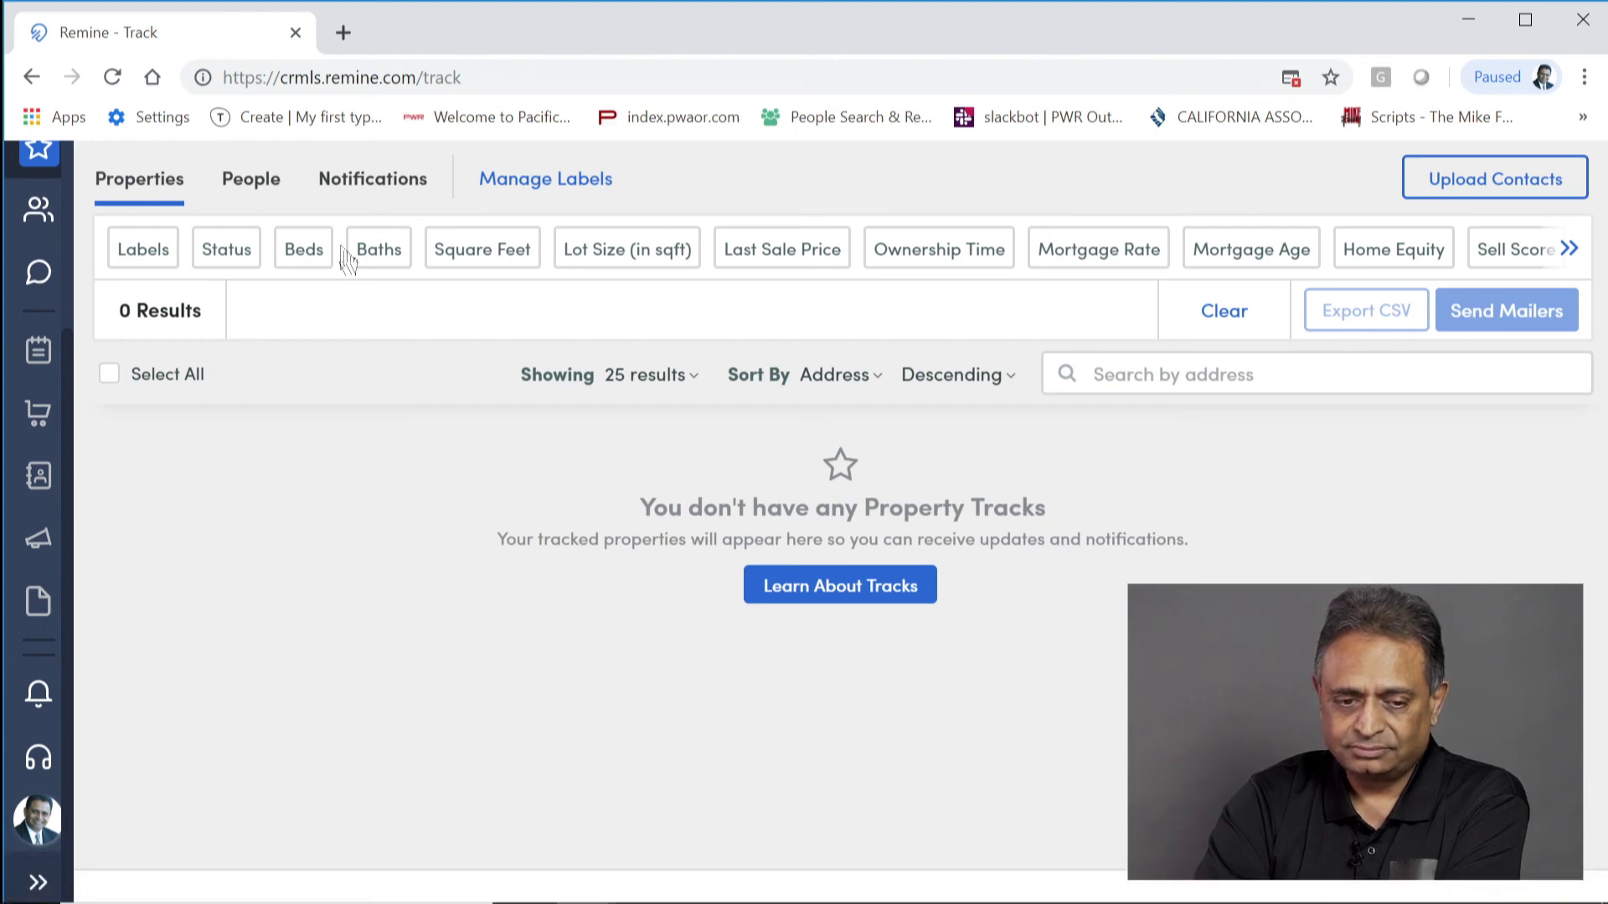
Step: Return to the Discover map and zoom in around Baywood and Cliffside Dr
{"action": "left_click", "coordinate": [494, 77]}
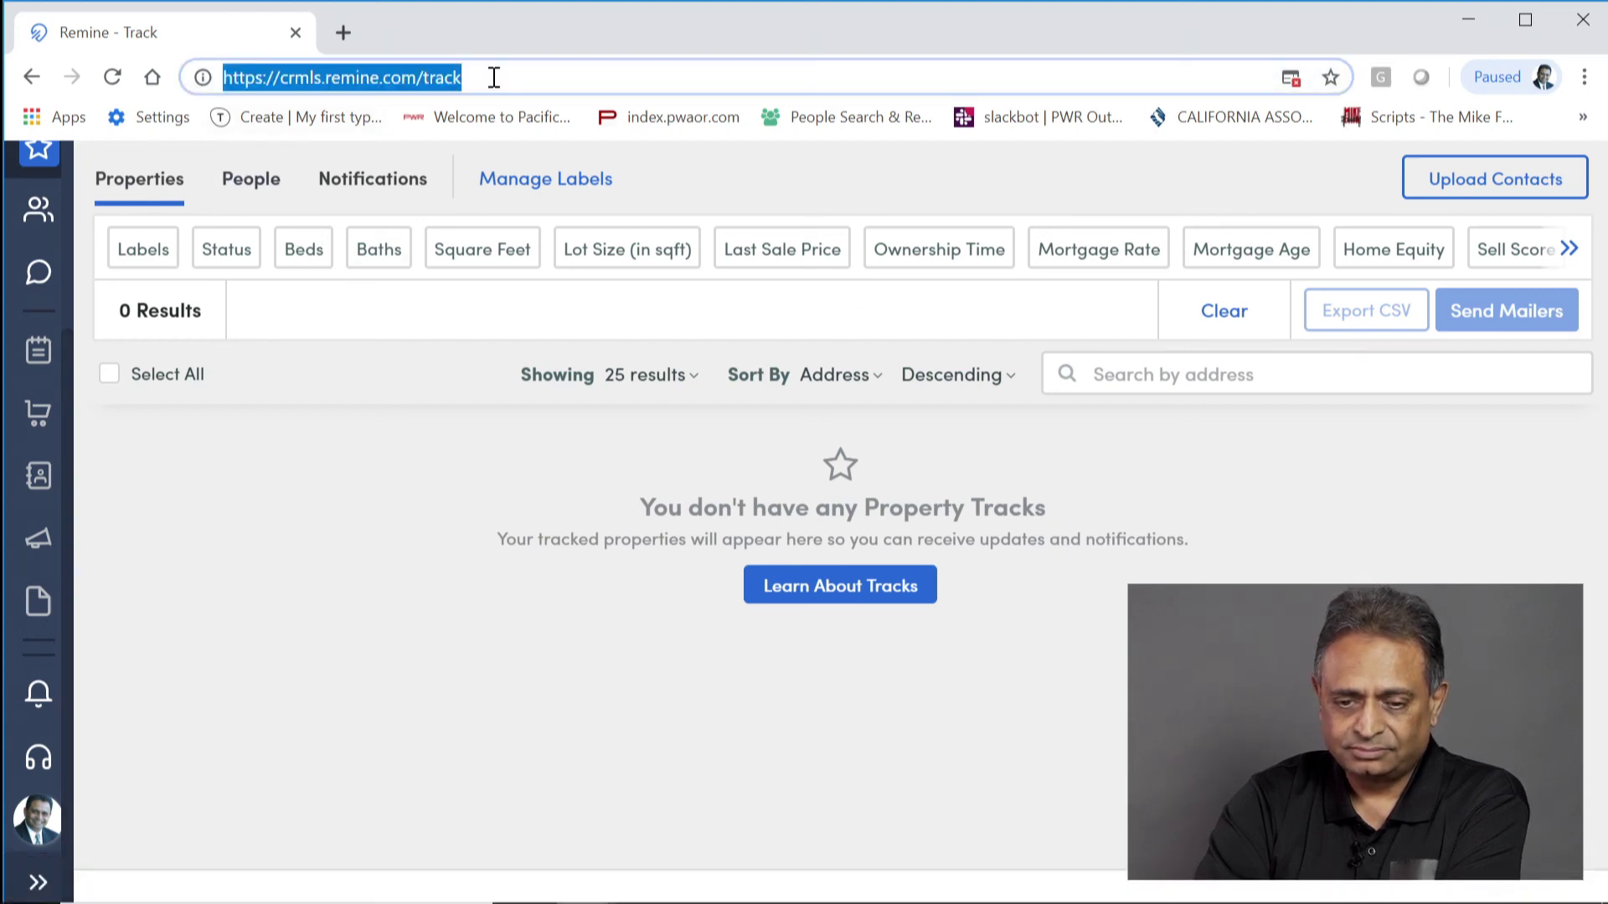
{"action": "scroll", "coordinate": [34, 314], "scroll_direction": "up", "scroll_amount": 3}
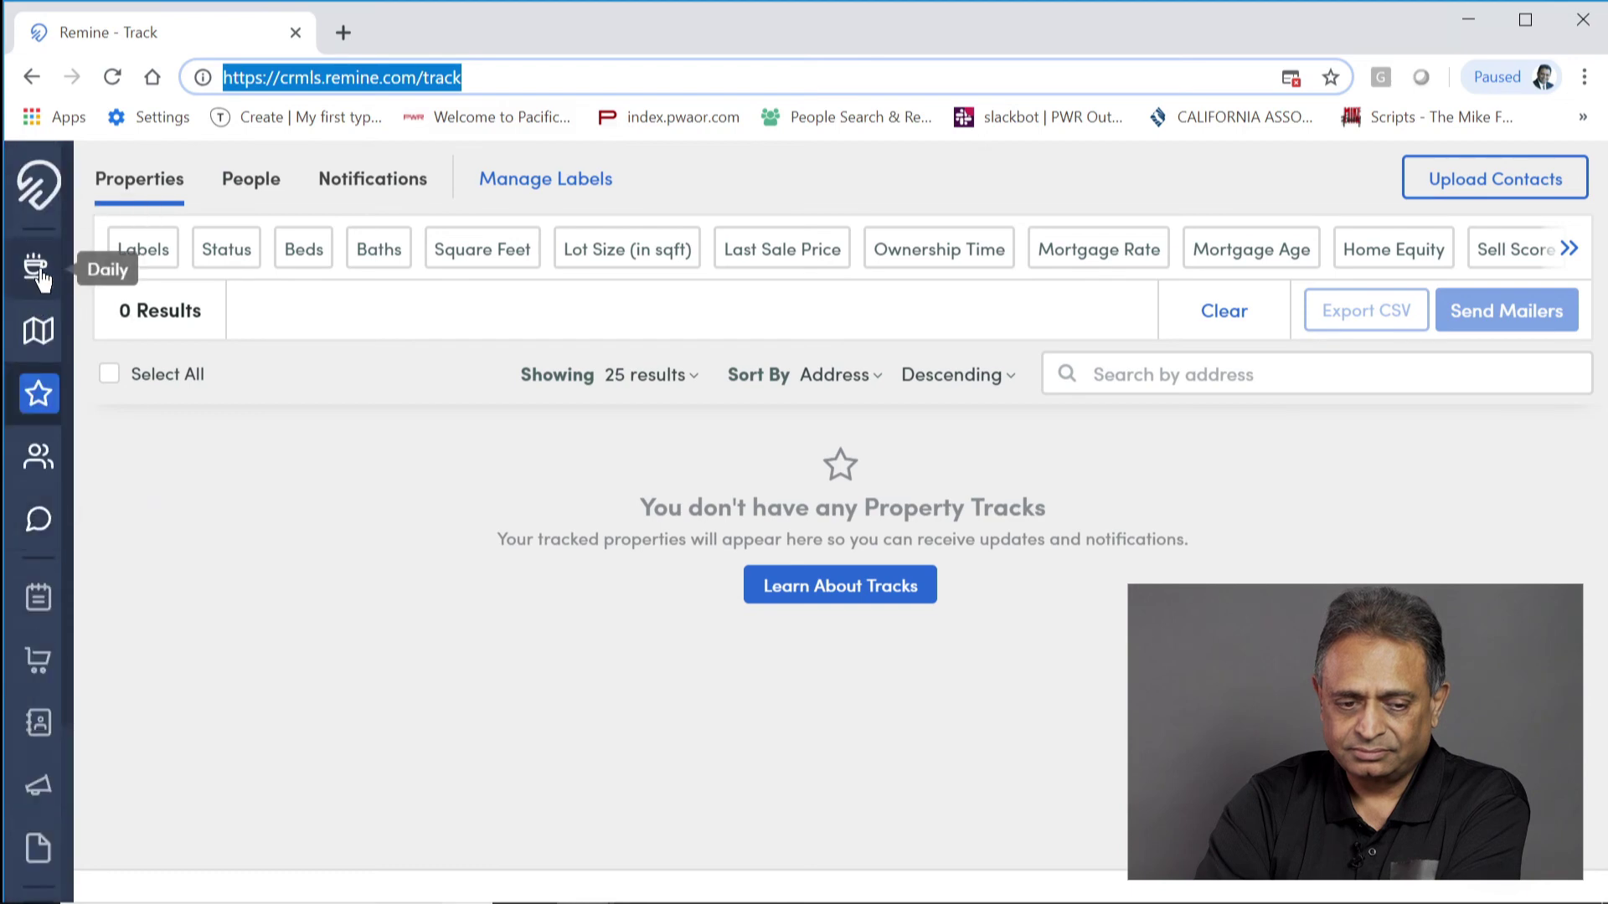
{"action": "left_click", "coordinate": [37, 335]}
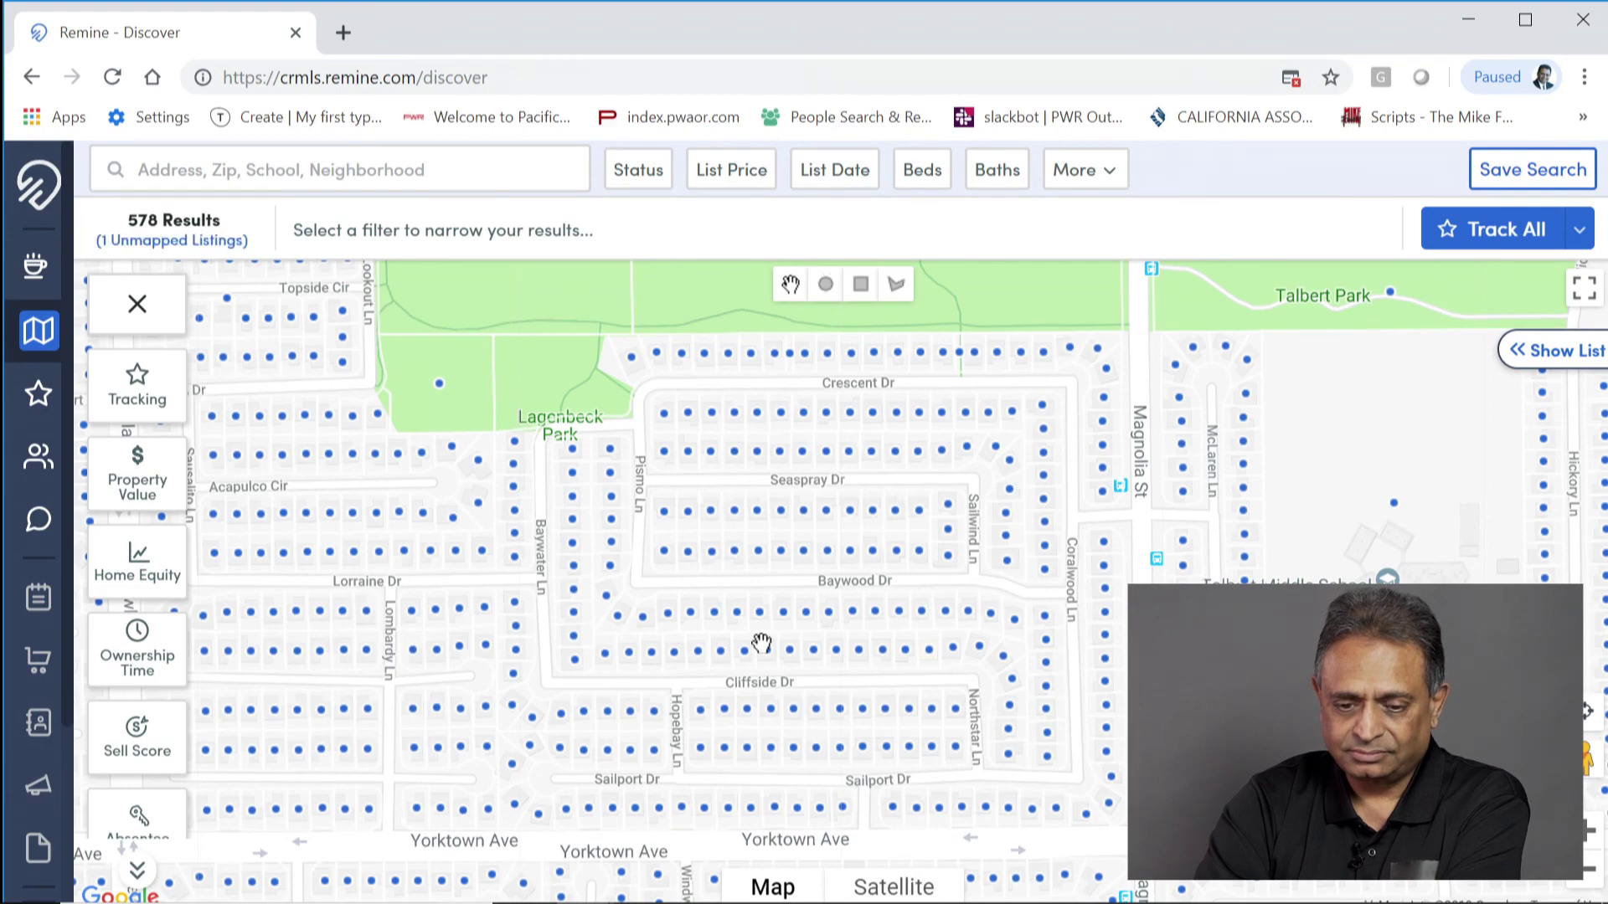
{"action": "scroll", "coordinate": [761, 643], "scroll_direction": "up", "scroll_amount": 2}
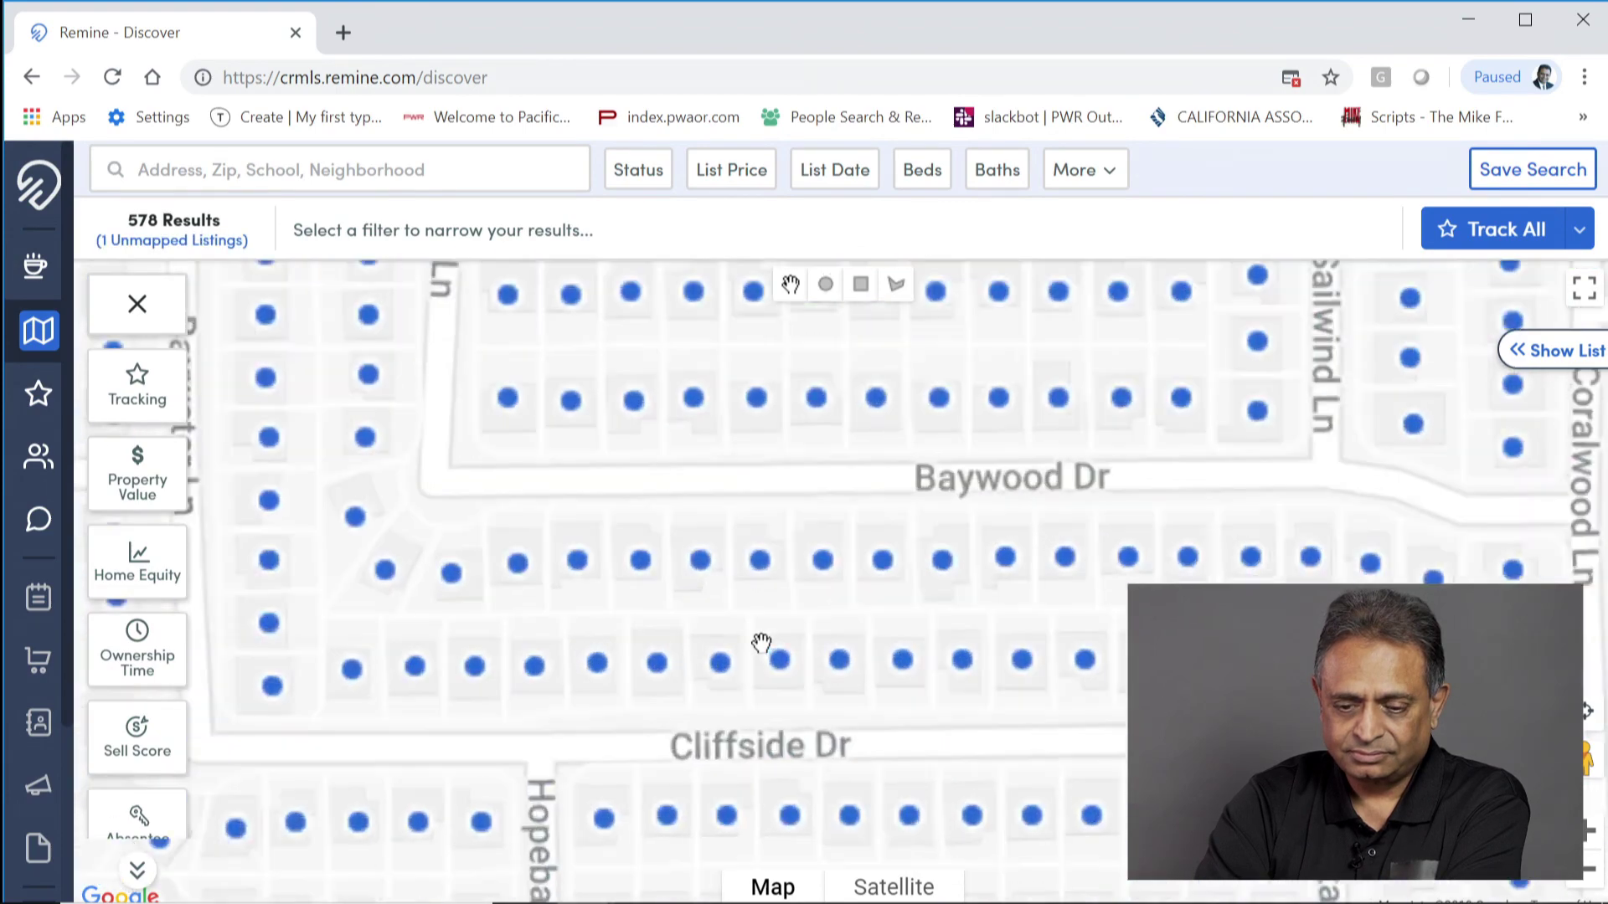